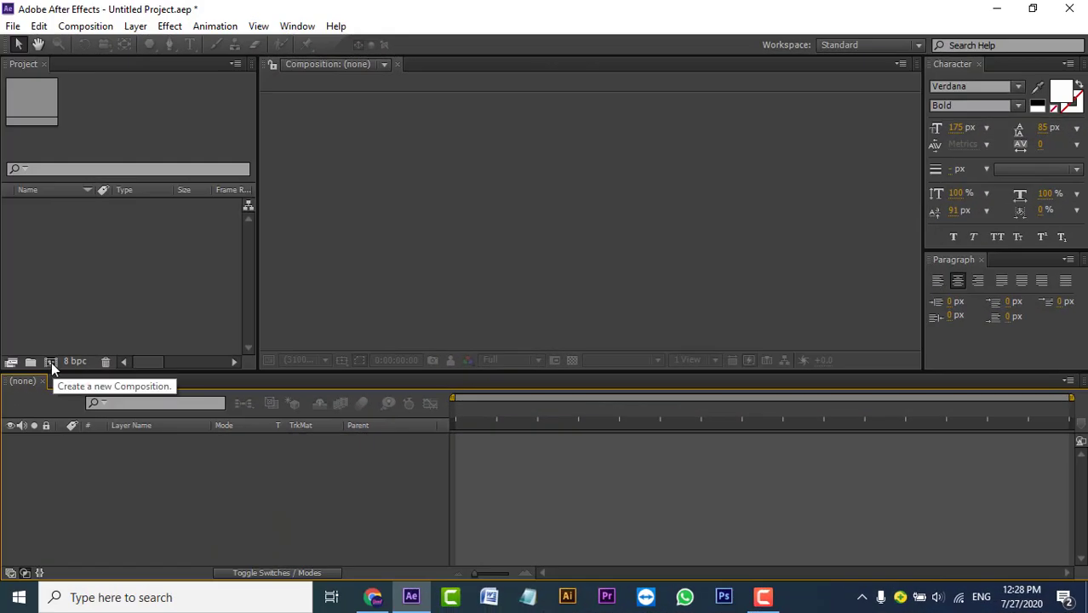
Create composition 'main' at 1920×1080, 30 fps, 0:00:10:00 duration, with Half preview resolution
click(52, 362)
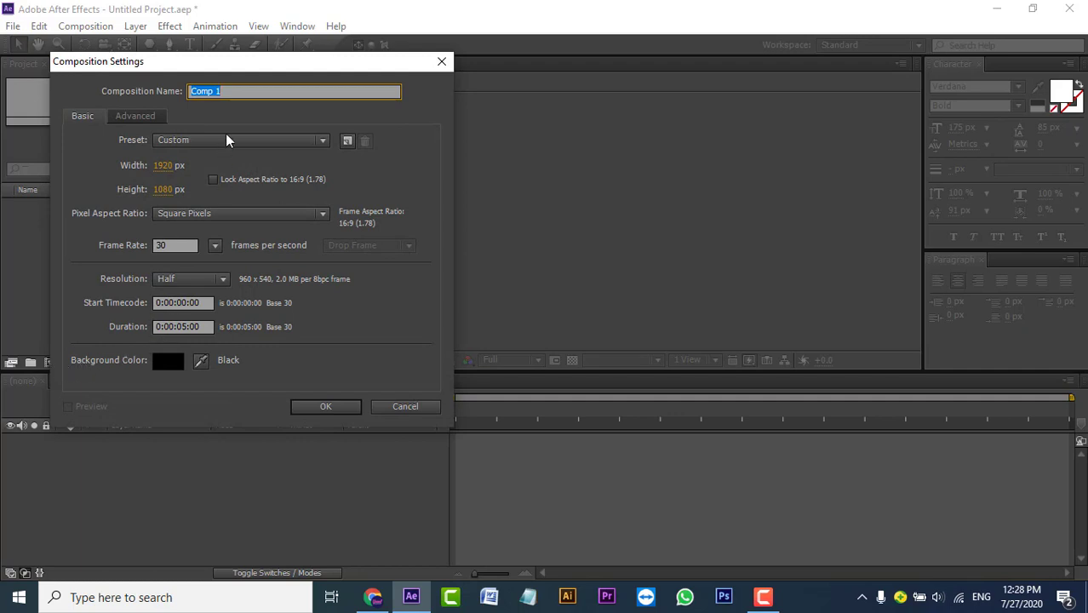
text(main)
click(174, 245)
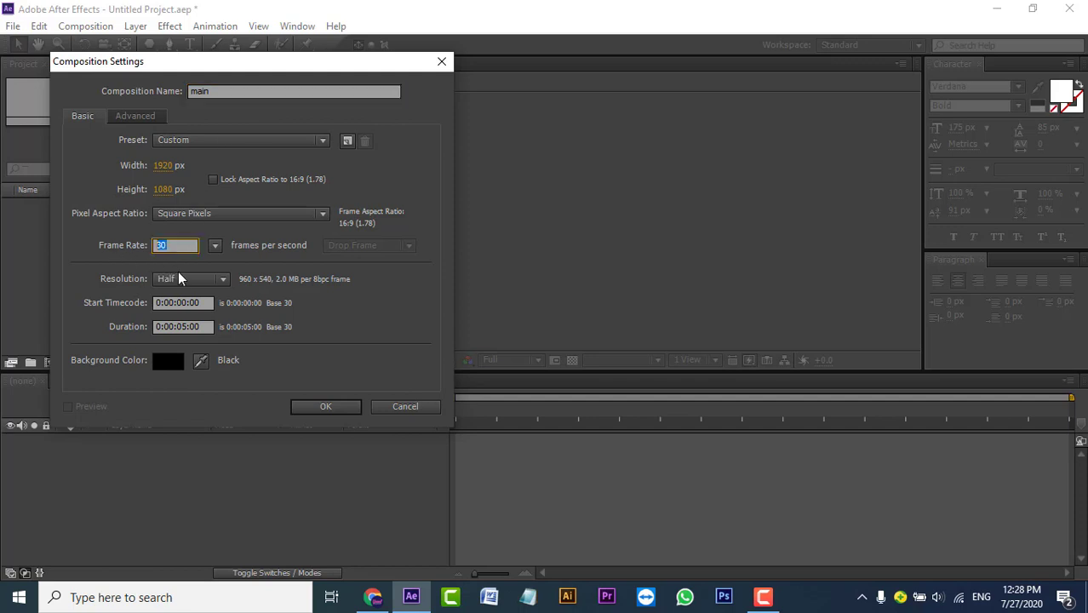
click(221, 279)
click(189, 316)
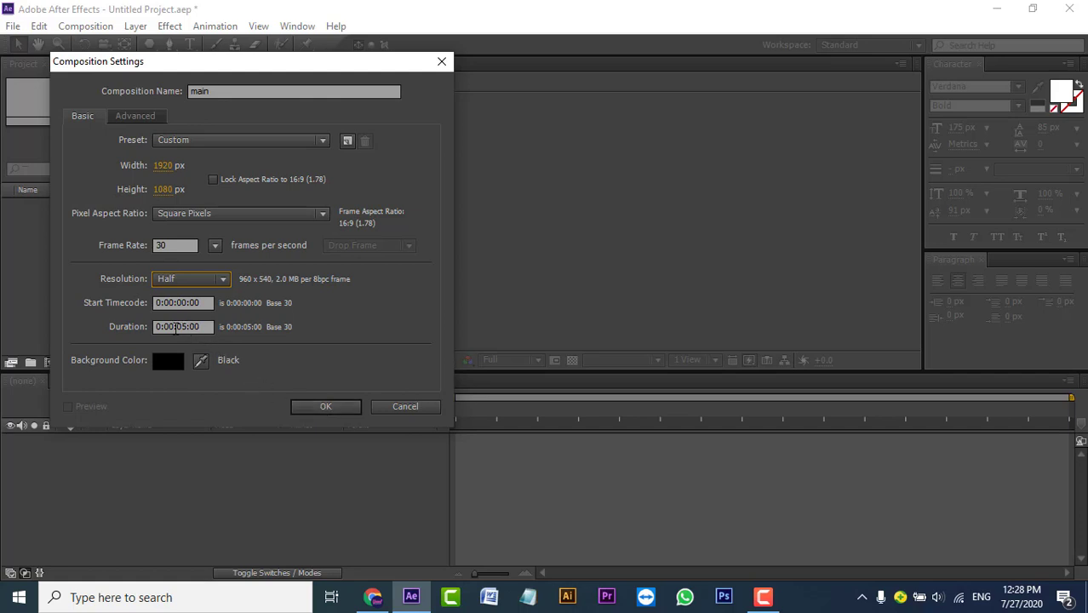
drag(176, 326, 184, 324)
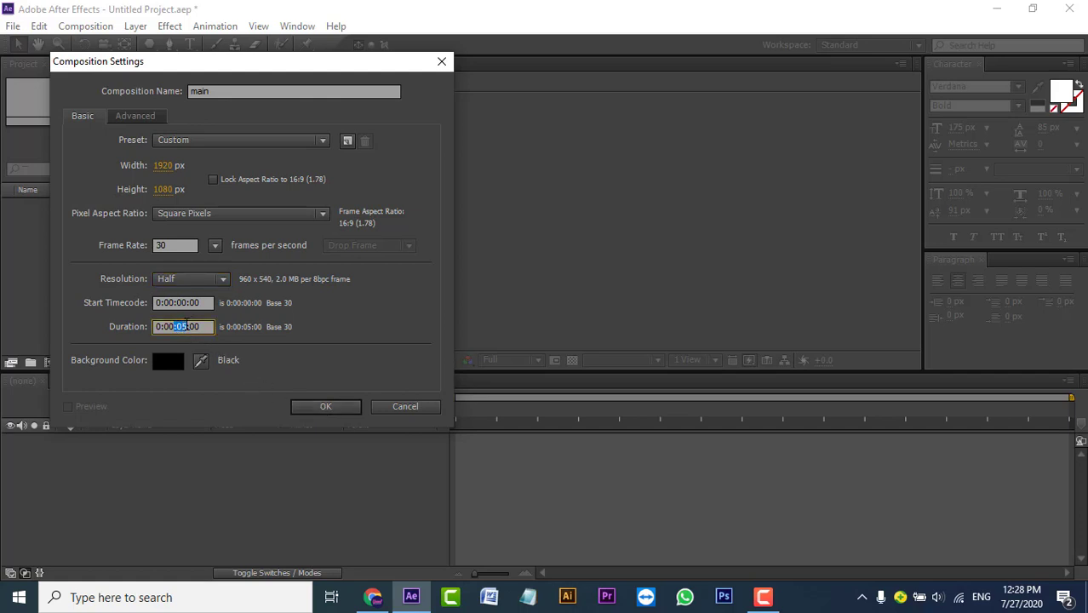
text(1)
click(325, 407)
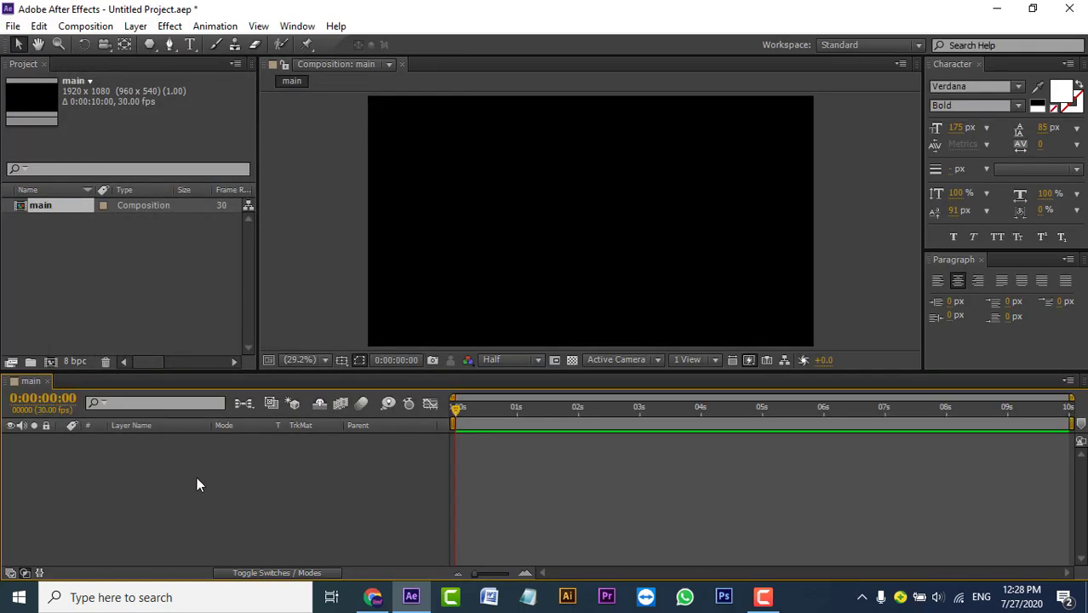
Add a centred polygon shape layer with Points 6 and Outer Radius 400
double_click(151, 49)
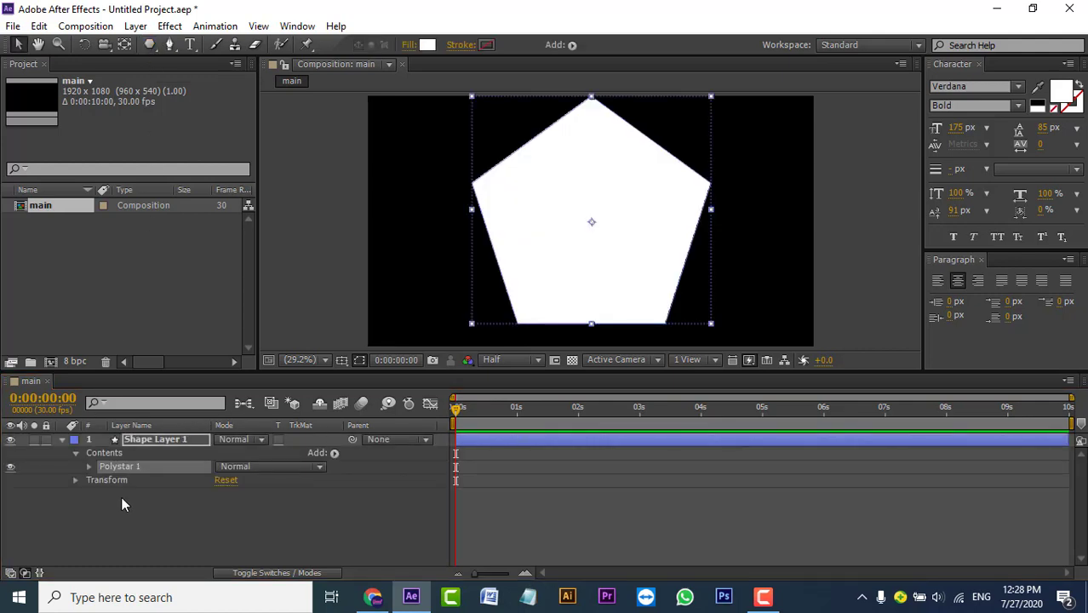
click(89, 466)
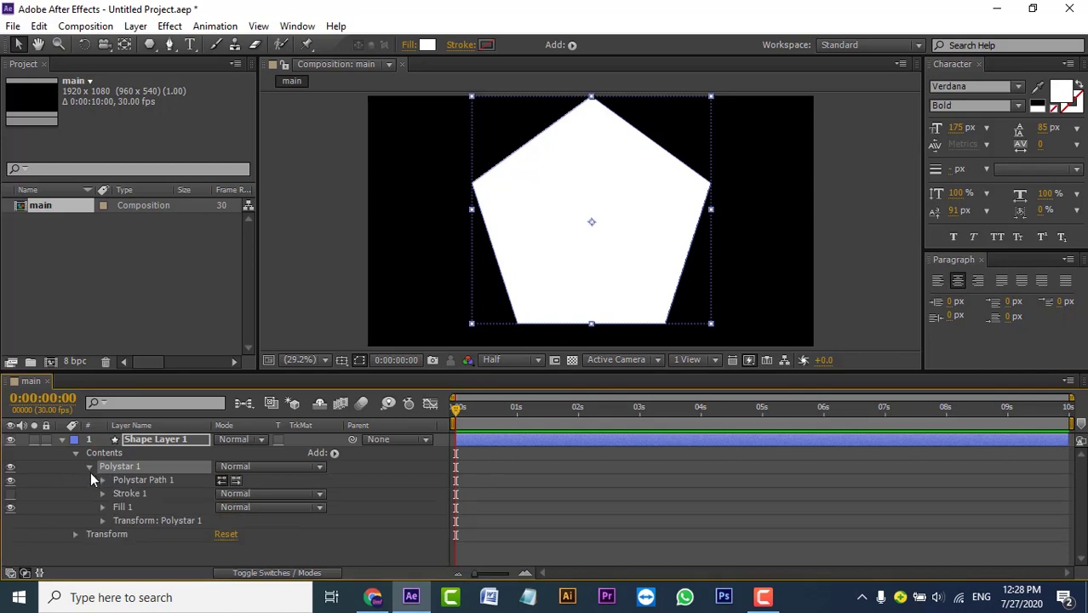
click(102, 480)
click(223, 504)
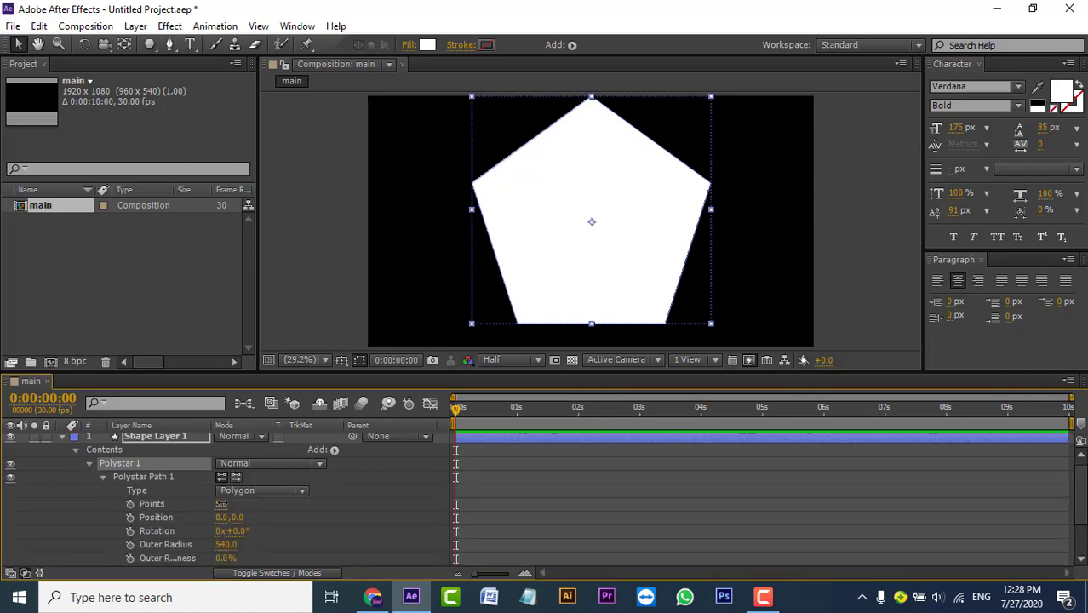
text(6)
key(Return)
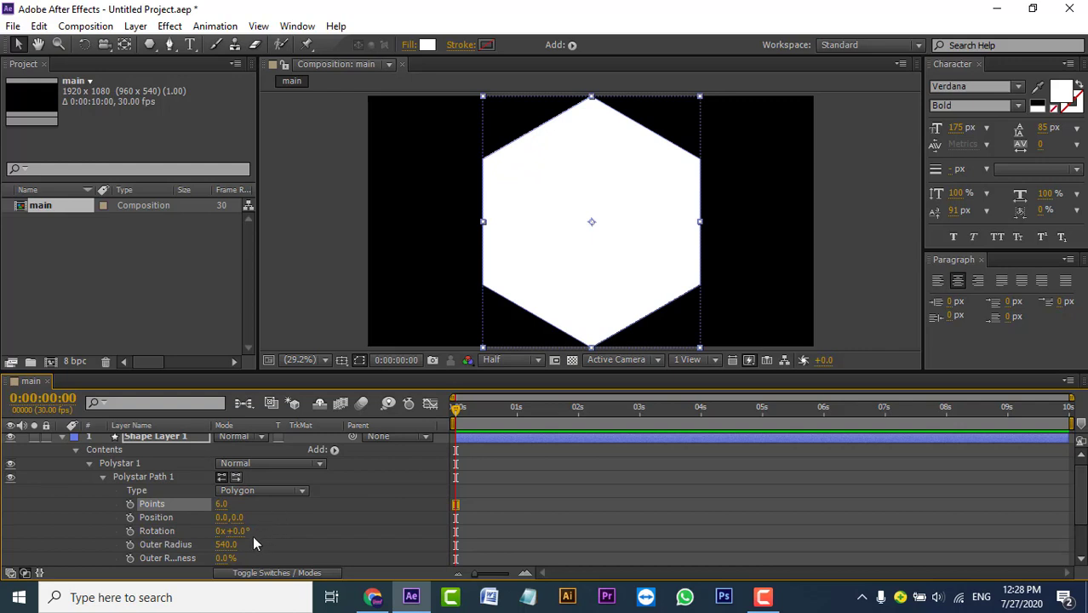
click(226, 545)
text(400)
key(Return)
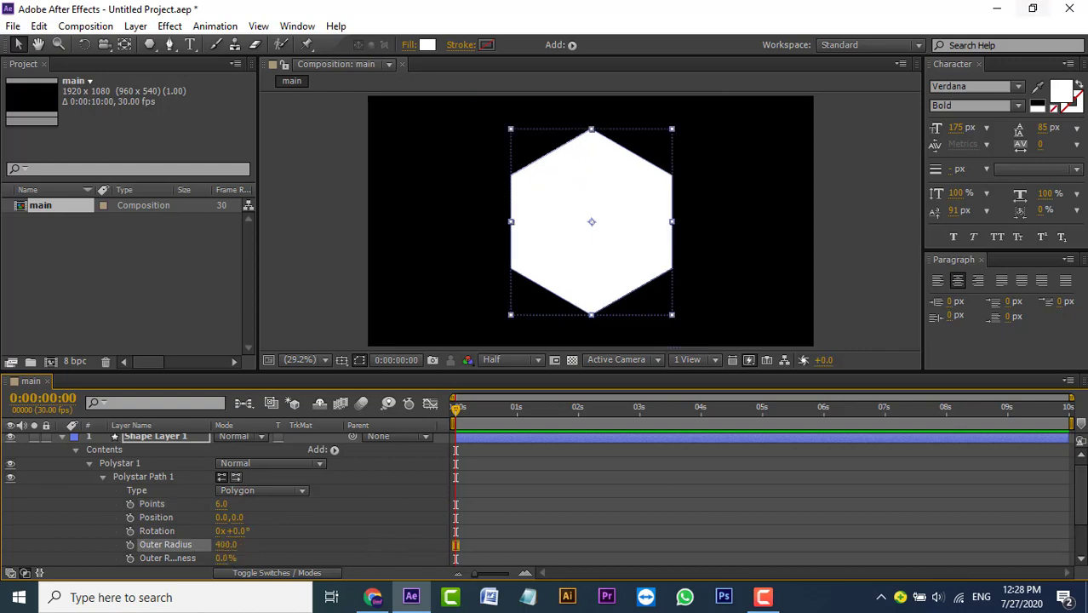
scroll(96, 461, up, 1)
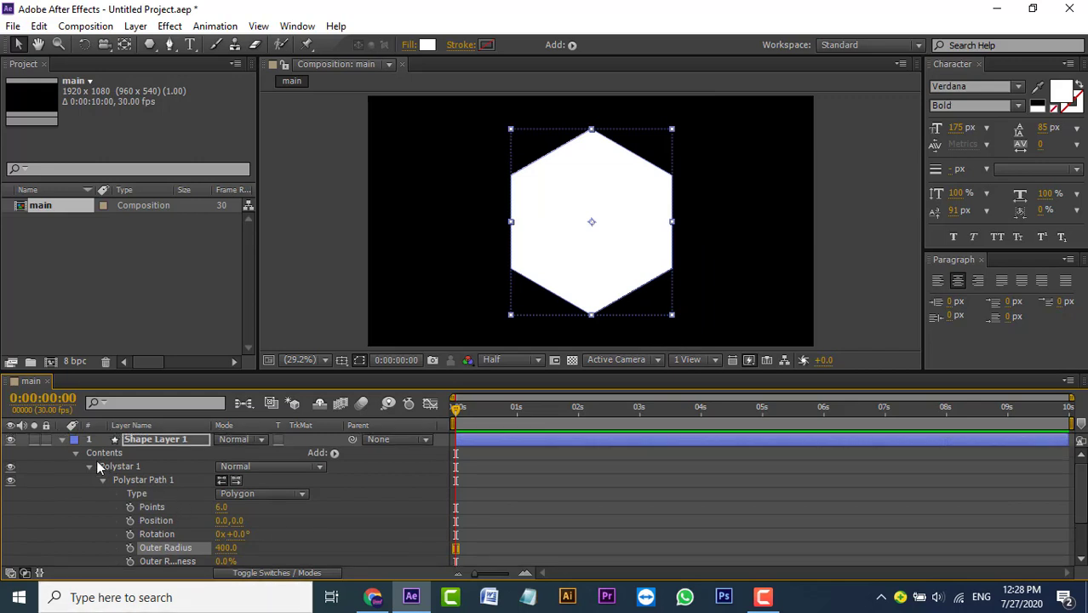
click(62, 439)
click(164, 484)
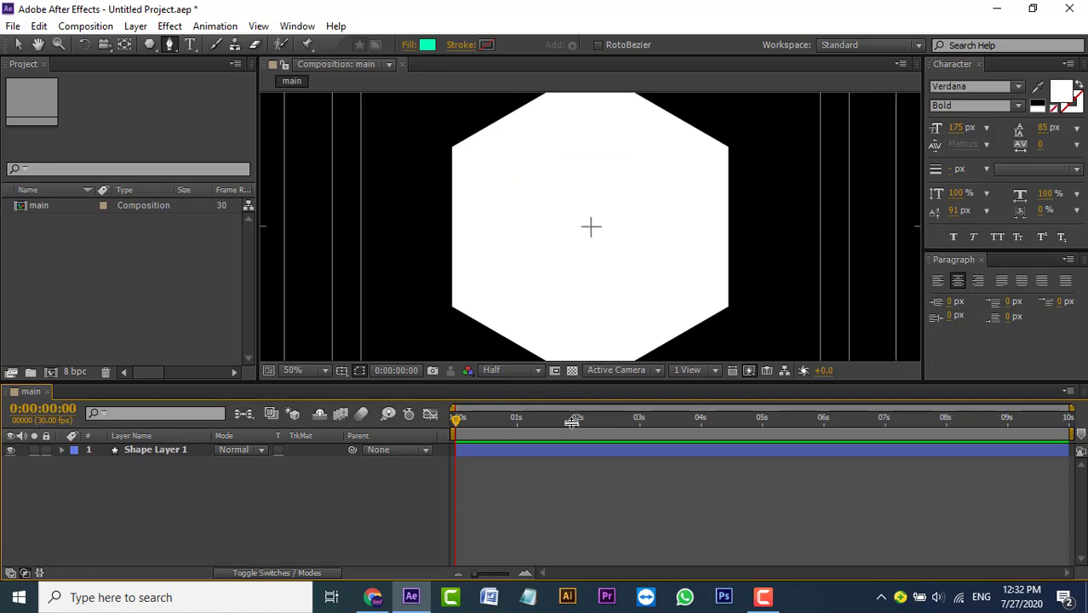
Enlarge the composition viewer at 100% zoom and deselect the hexagon layer
drag(570, 386, 571, 515)
key(slash)
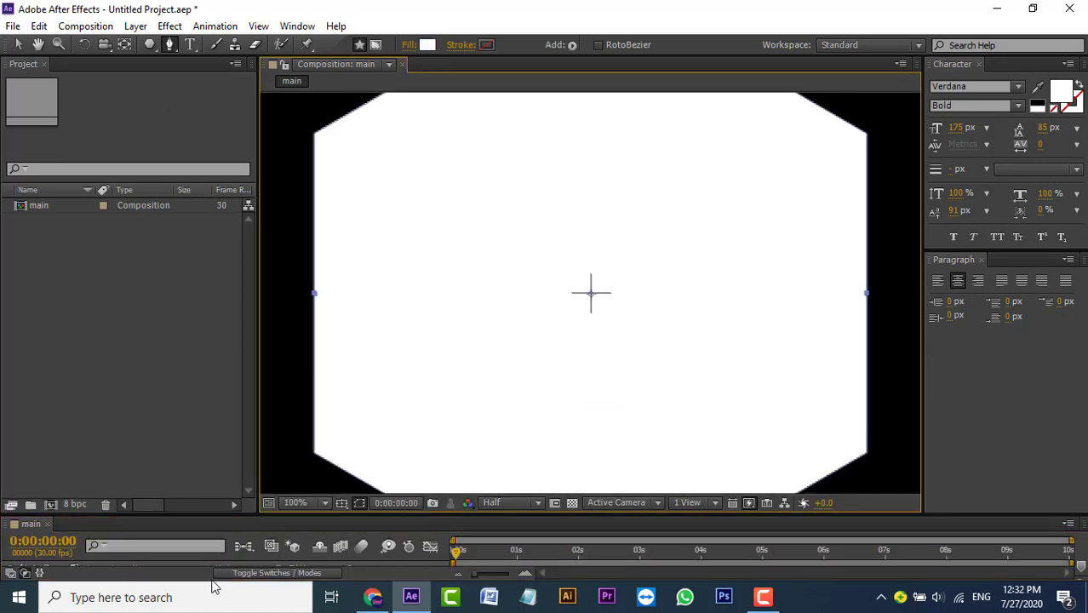
drag(260, 512, 264, 471)
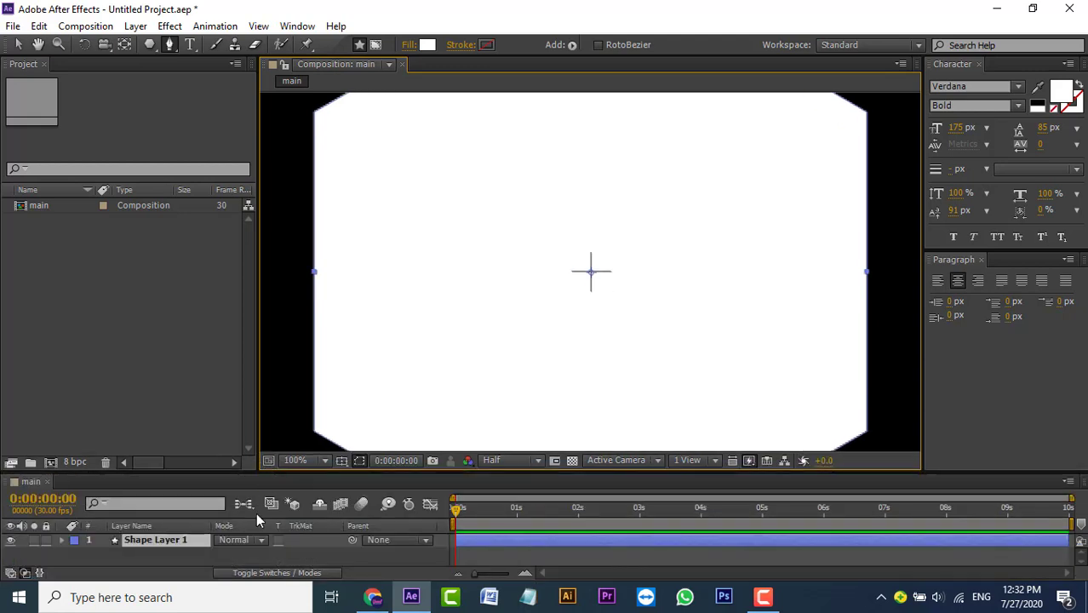
click(250, 557)
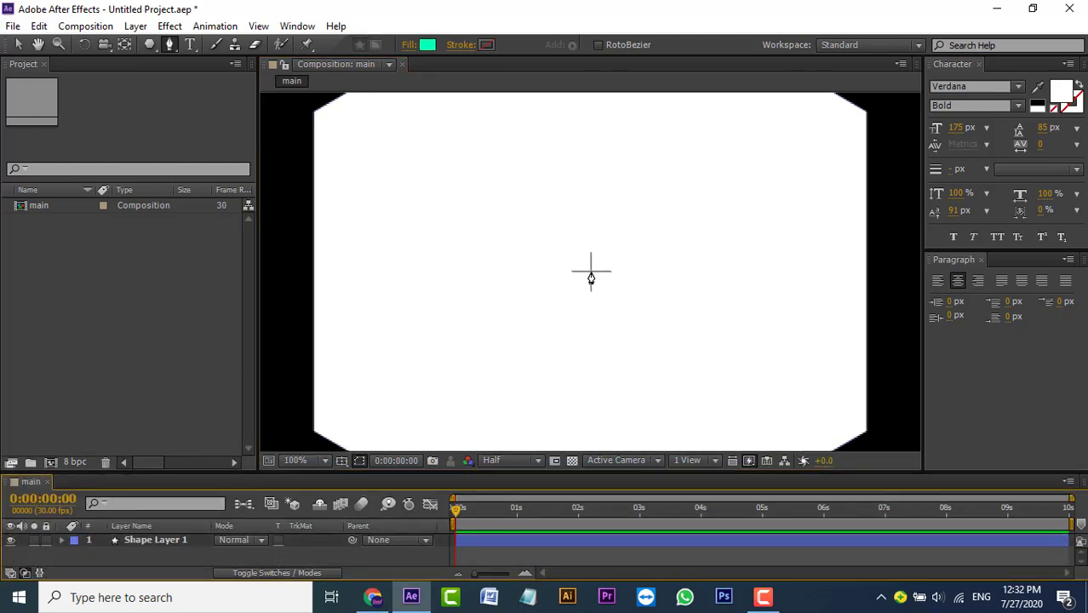
Draw a closed triangle from the comp centre to the hexagon's bottom-right and top-right corners
click(590, 270)
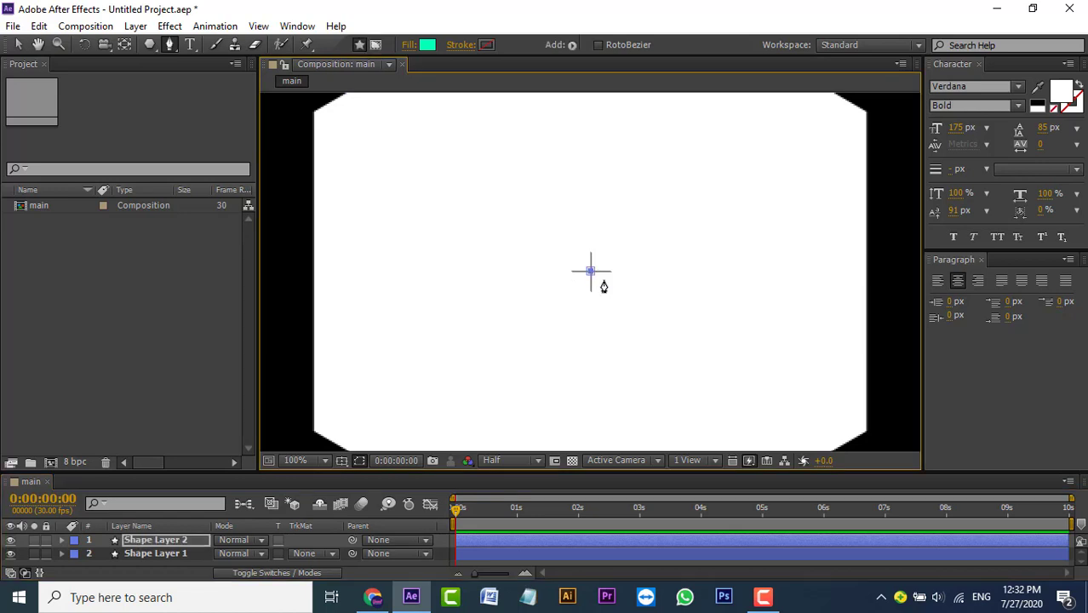
click(865, 432)
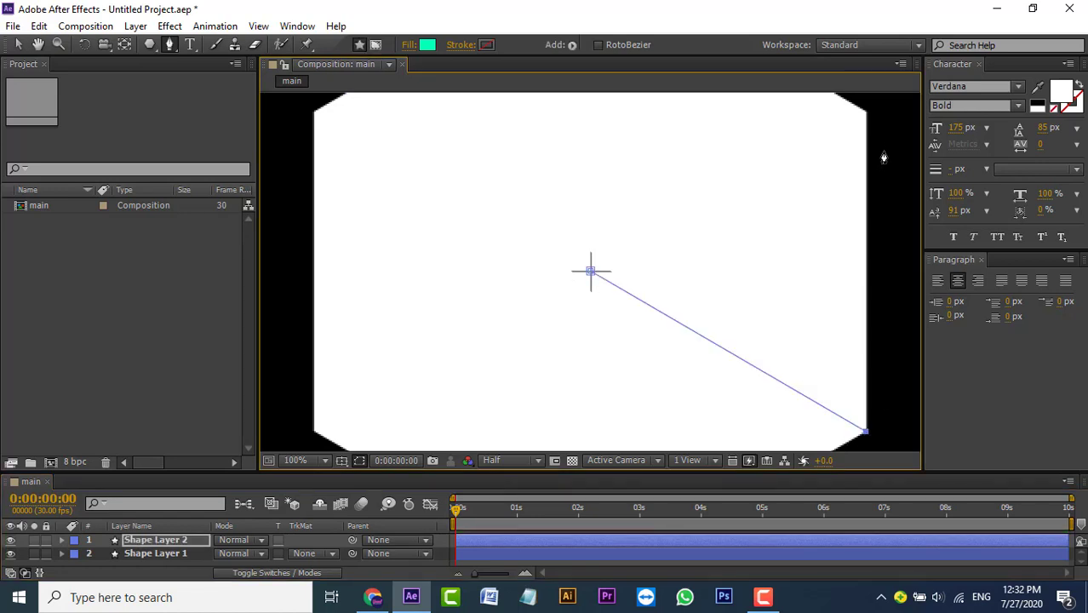
click(865, 112)
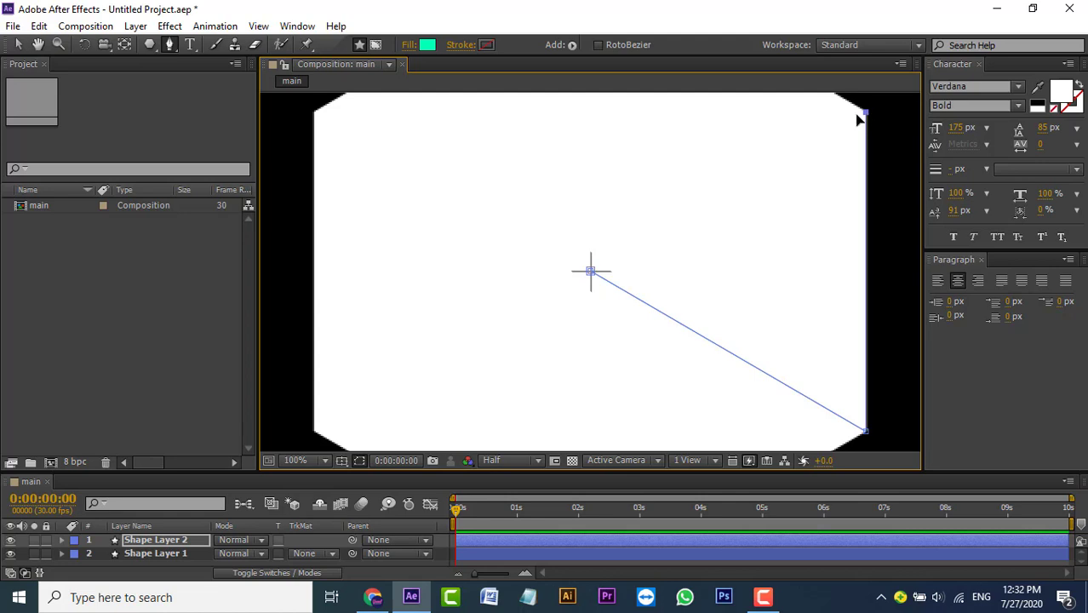
click(590, 272)
click(590, 275)
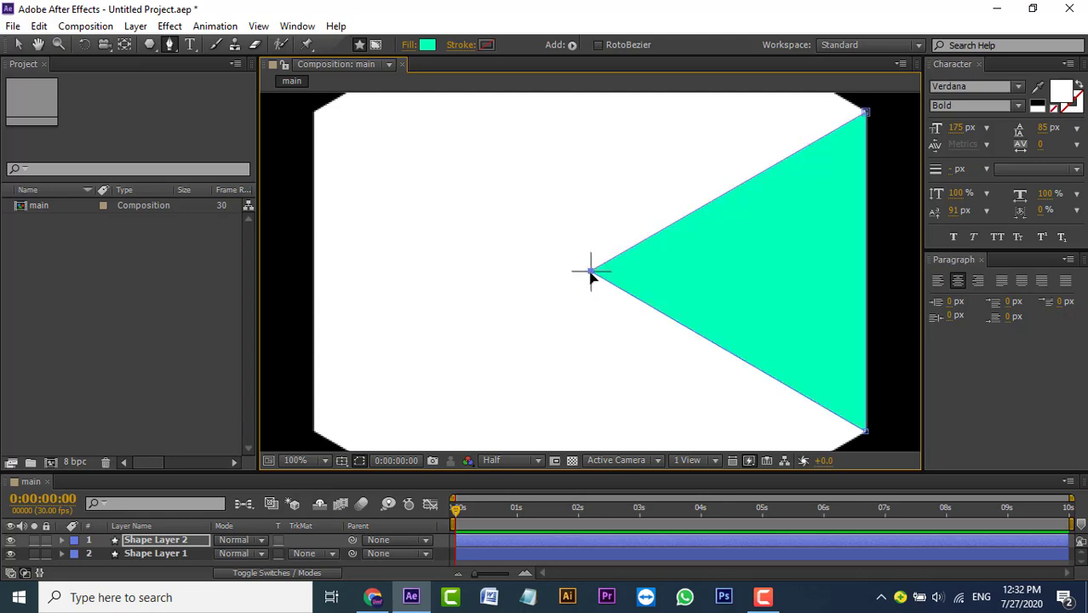
click(18, 44)
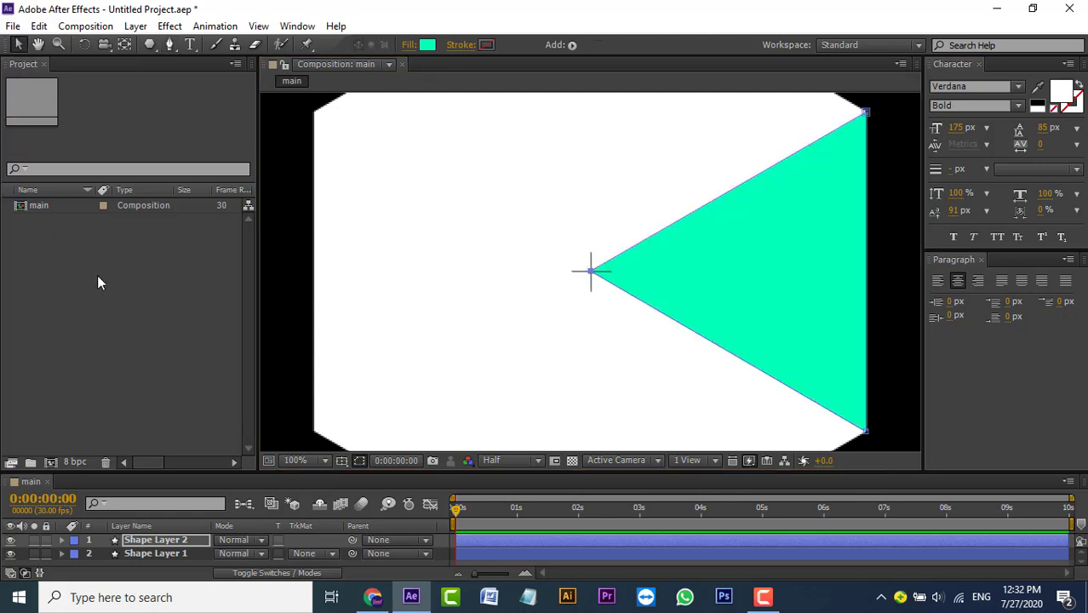
click(106, 307)
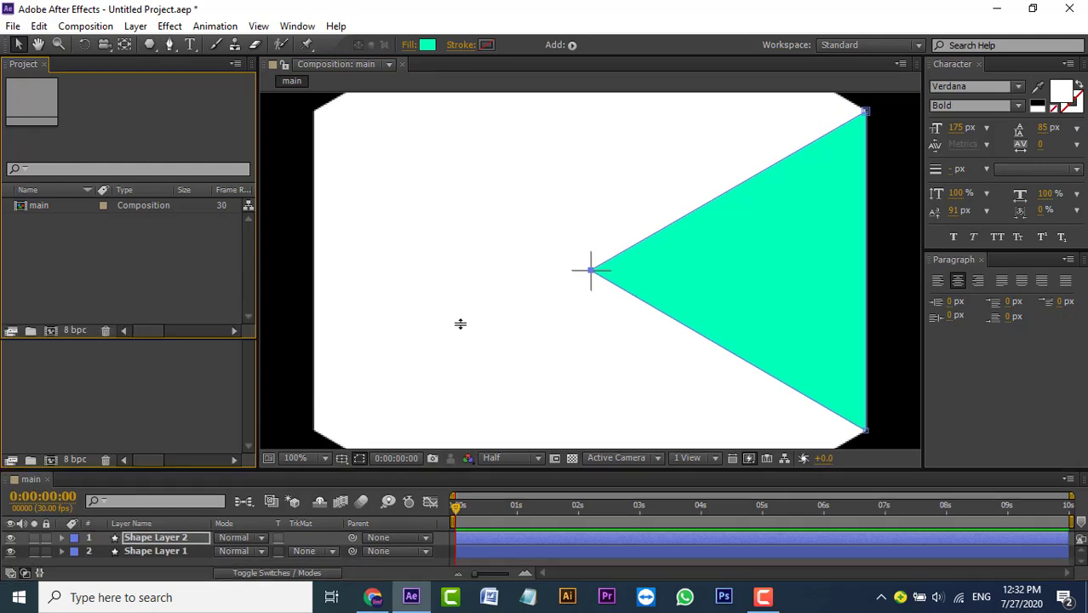
drag(460, 470, 459, 321)
Zoom the composition view to 50% and select the triangle layer
key(comma)
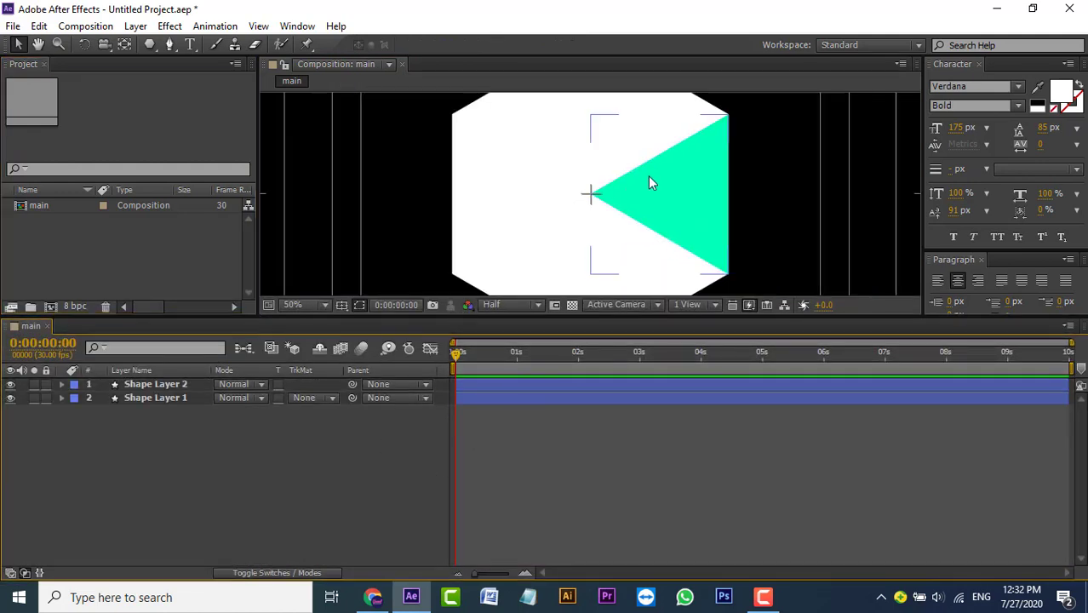
click(649, 192)
click(355, 461)
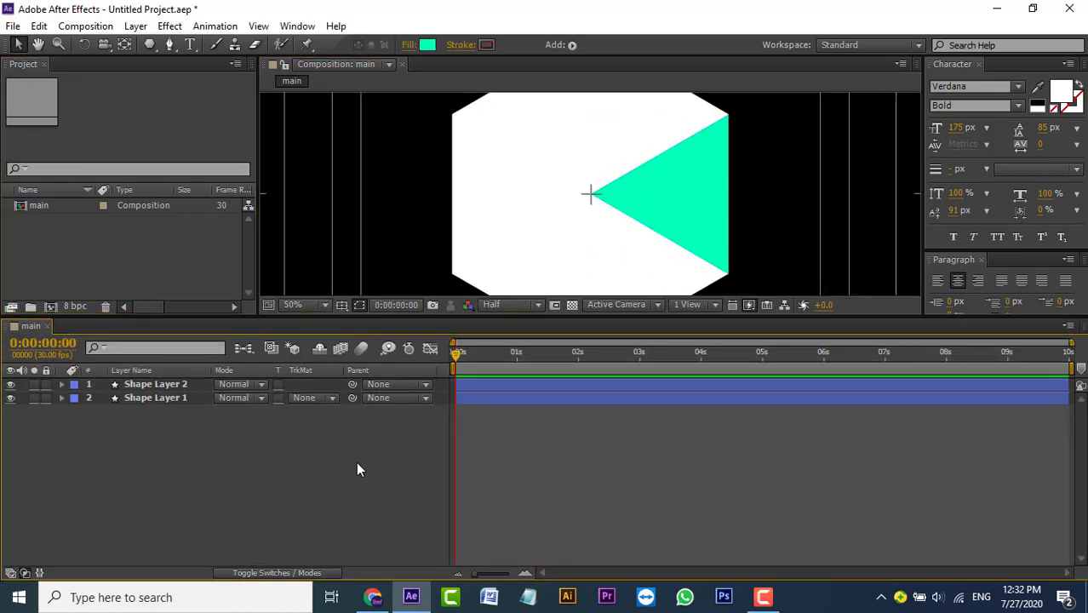
click(639, 203)
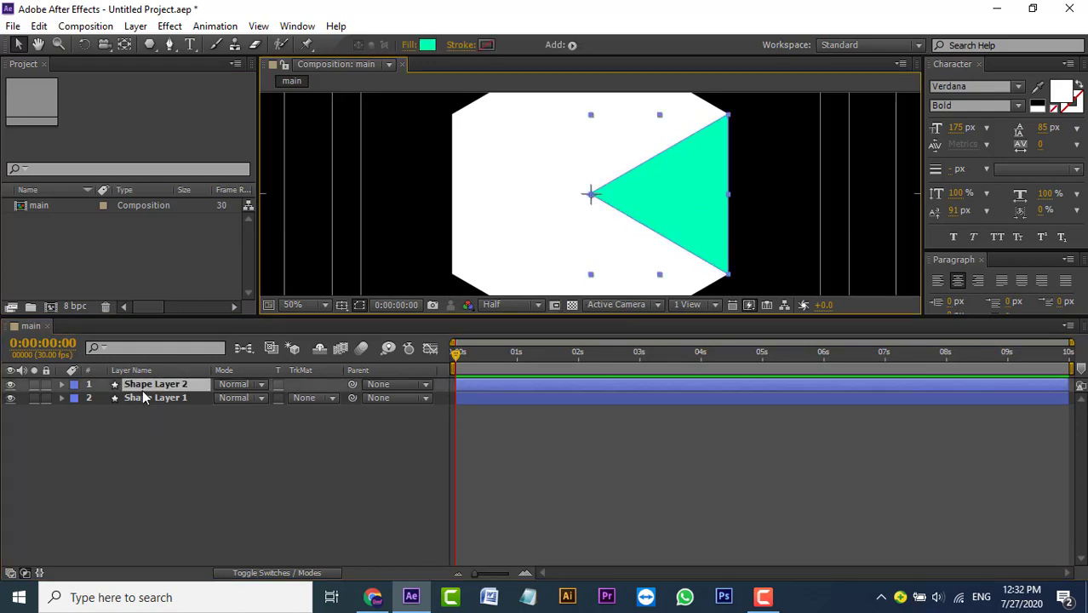
click(160, 467)
click(628, 212)
right_click(190, 388)
click(155, 417)
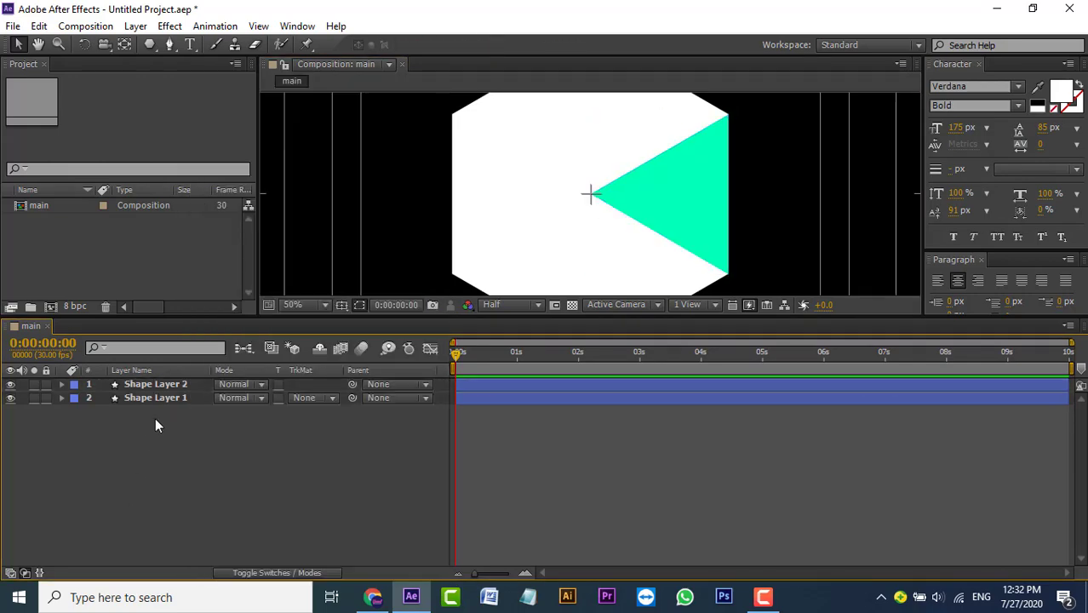
Rename the triangle layer to '01'
click(246, 385)
key(Return)
text(01.)
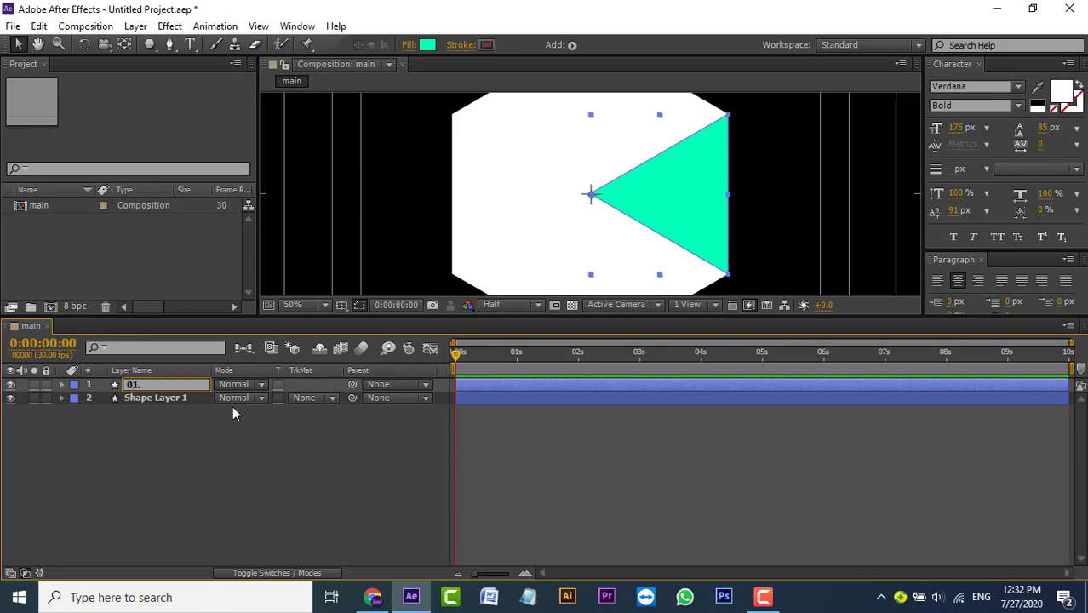
key(BackSpace)
key(Return)
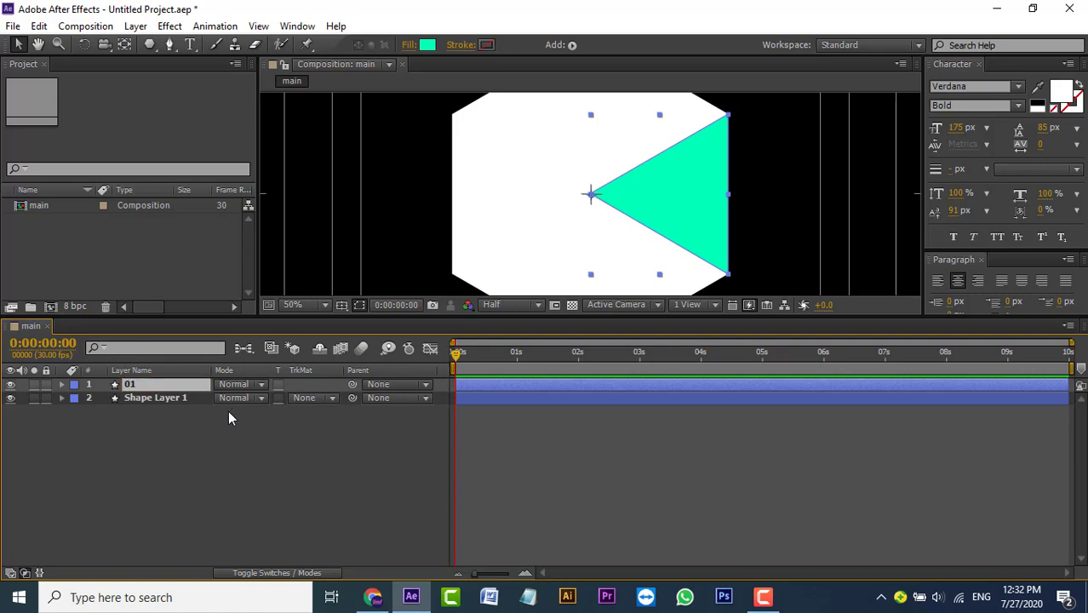
click(330, 485)
Try a 40° rotation on layer 01, undo it, then duplicate the layer
click(667, 208)
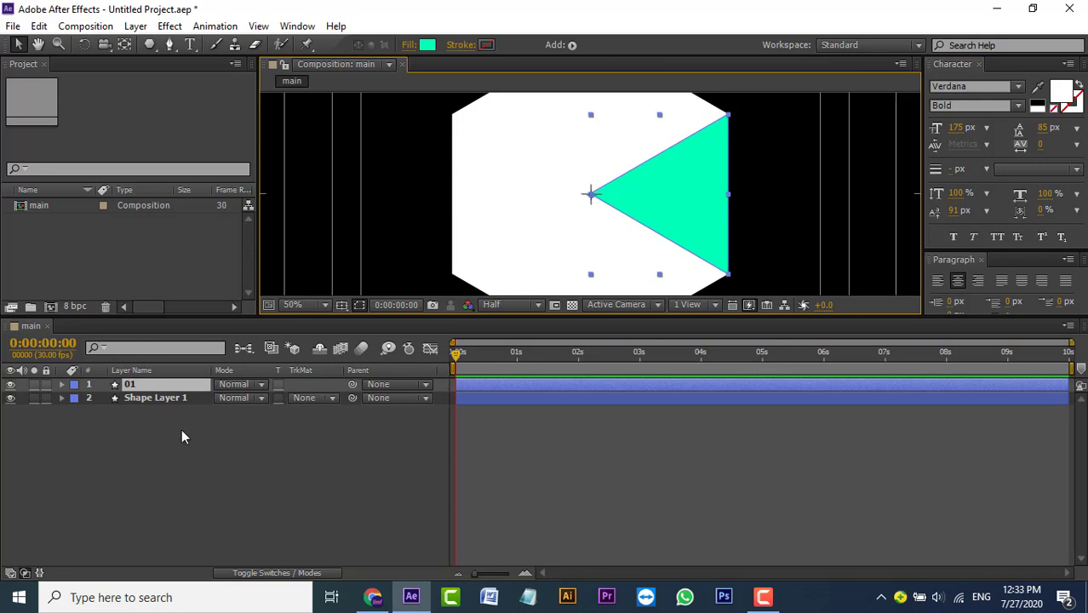
key(r)
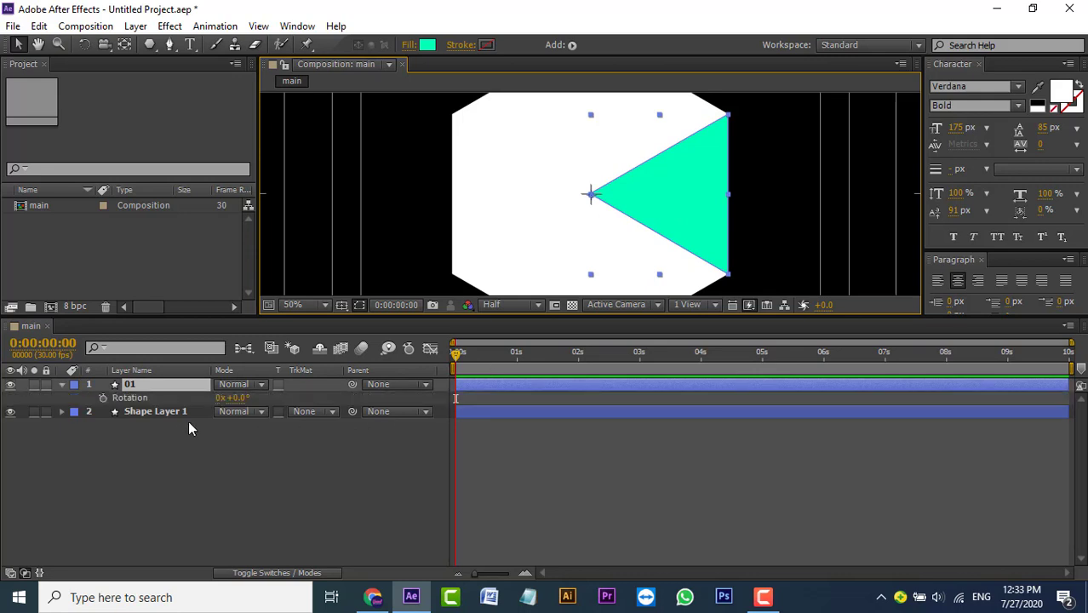
click(238, 398)
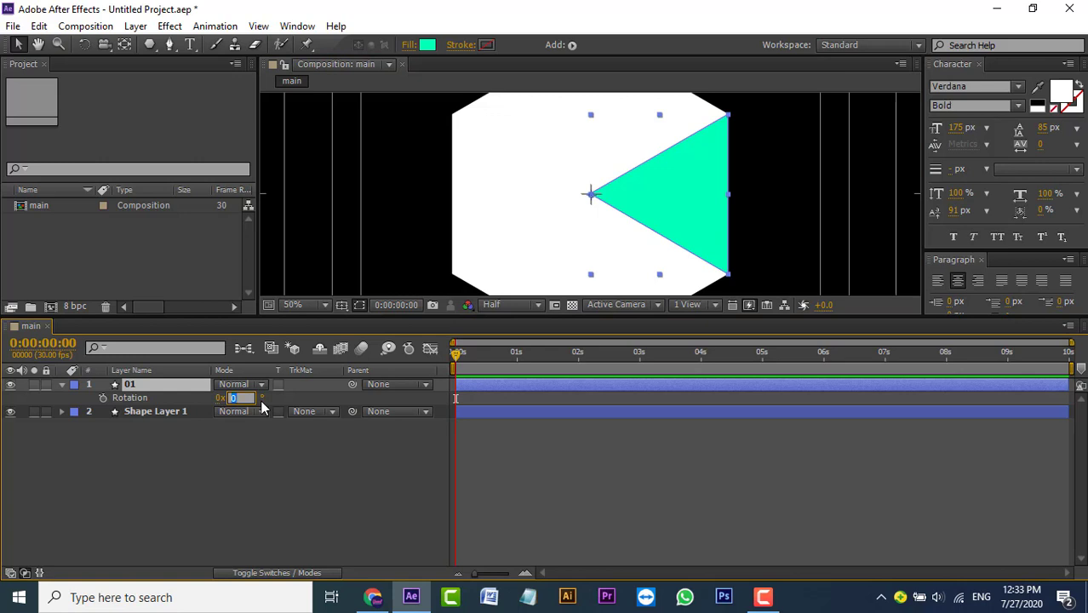
text(40)
key(Return)
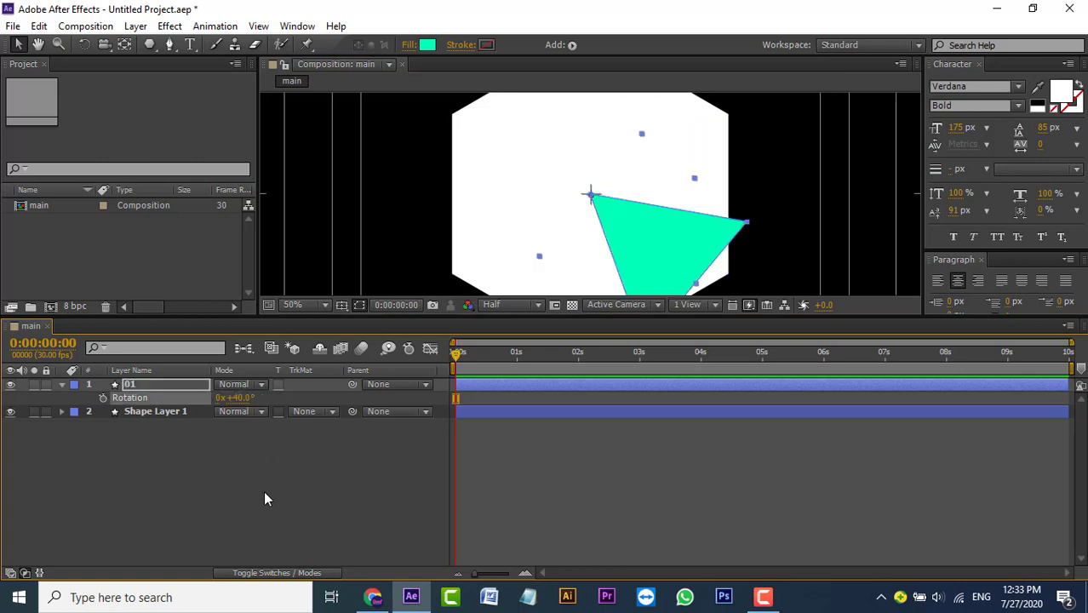
key(ctrl+z)
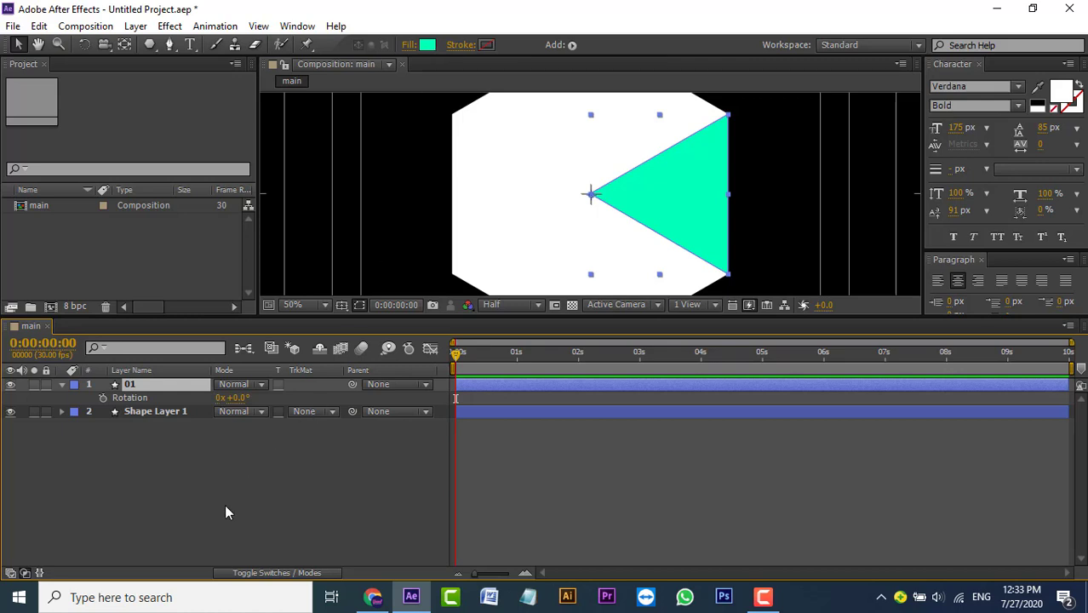
key(ctrl+d)
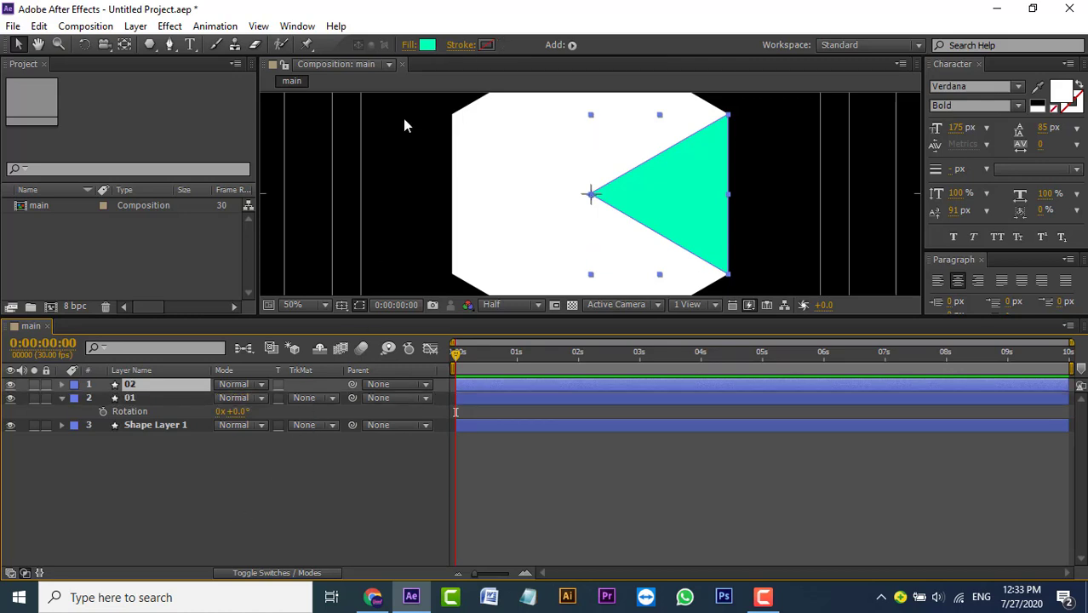
Change triangle layer 02's fill colour to blue #006CFF
click(61, 398)
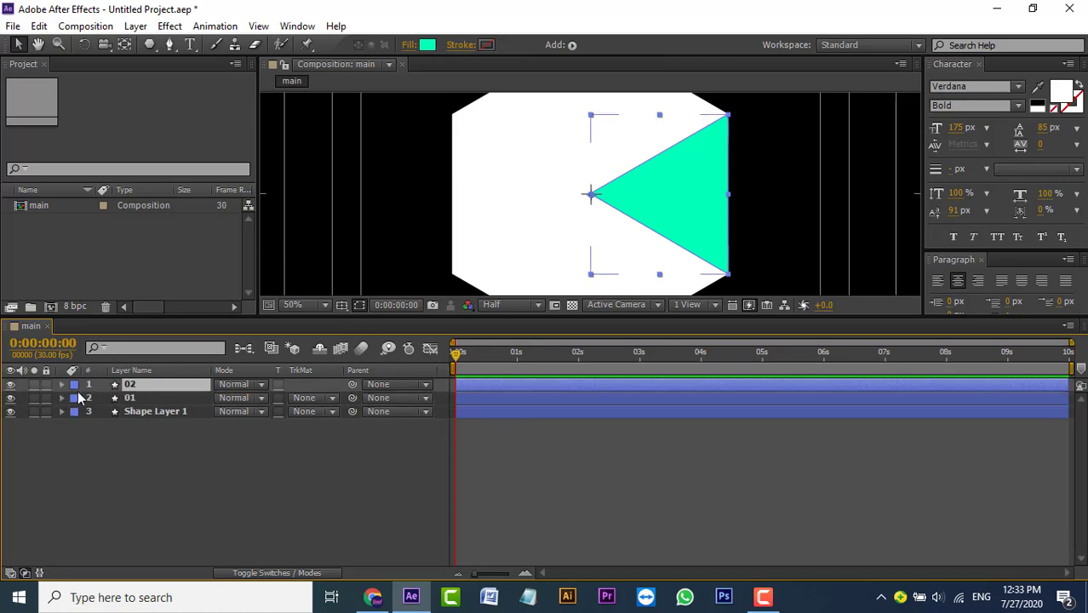
click(425, 45)
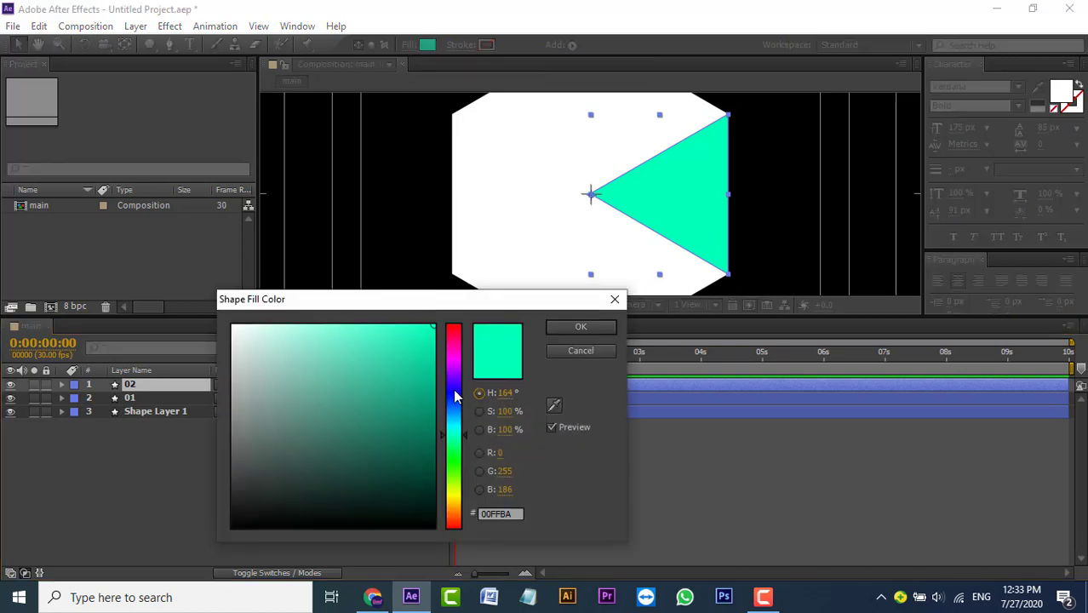
click(454, 397)
click(451, 425)
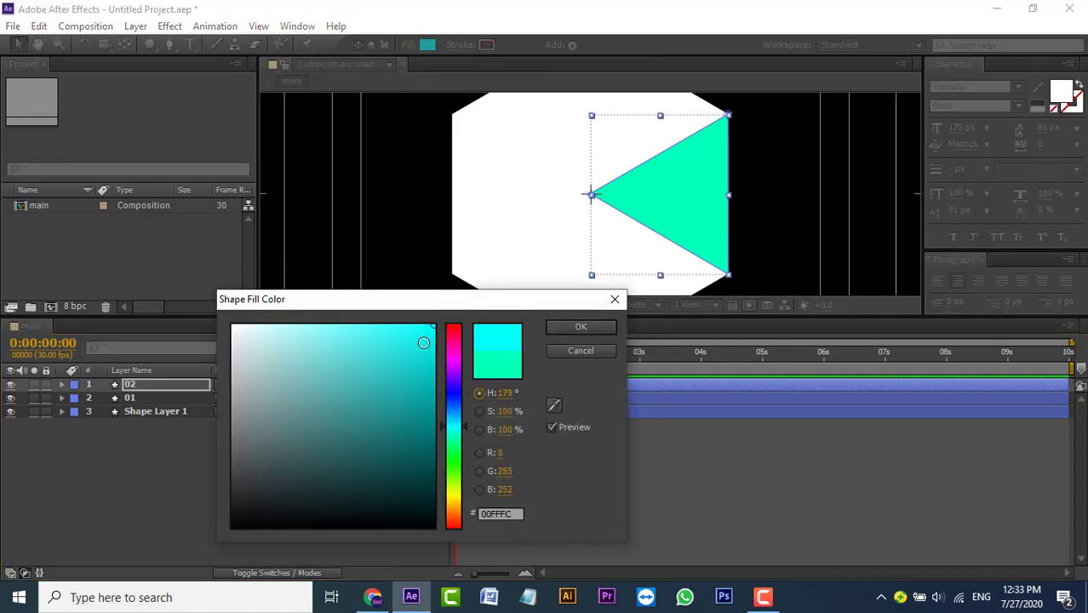
drag(455, 417, 454, 406)
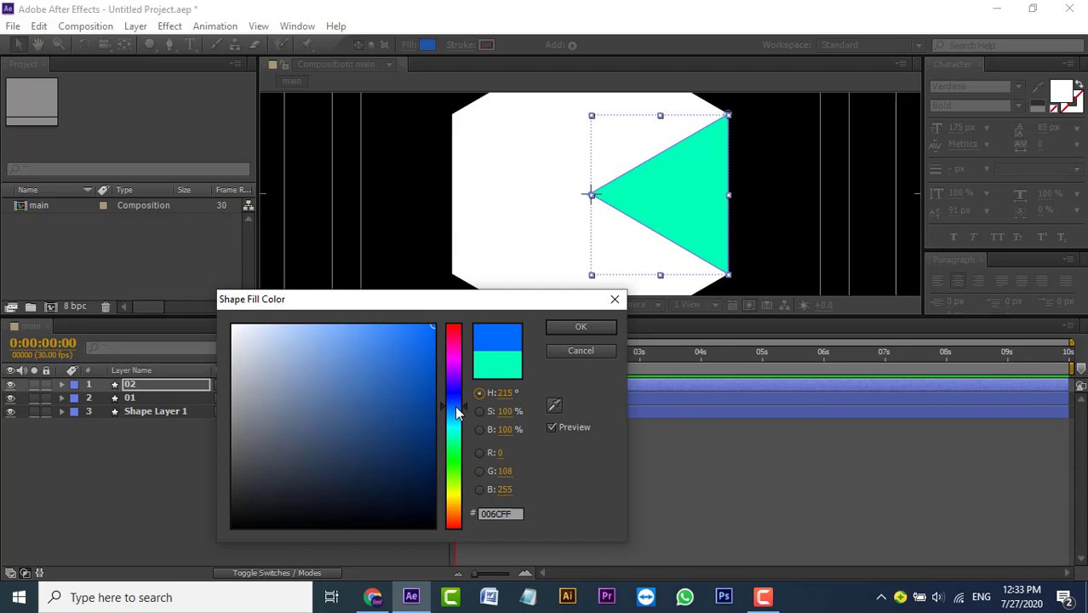
click(382, 319)
click(572, 326)
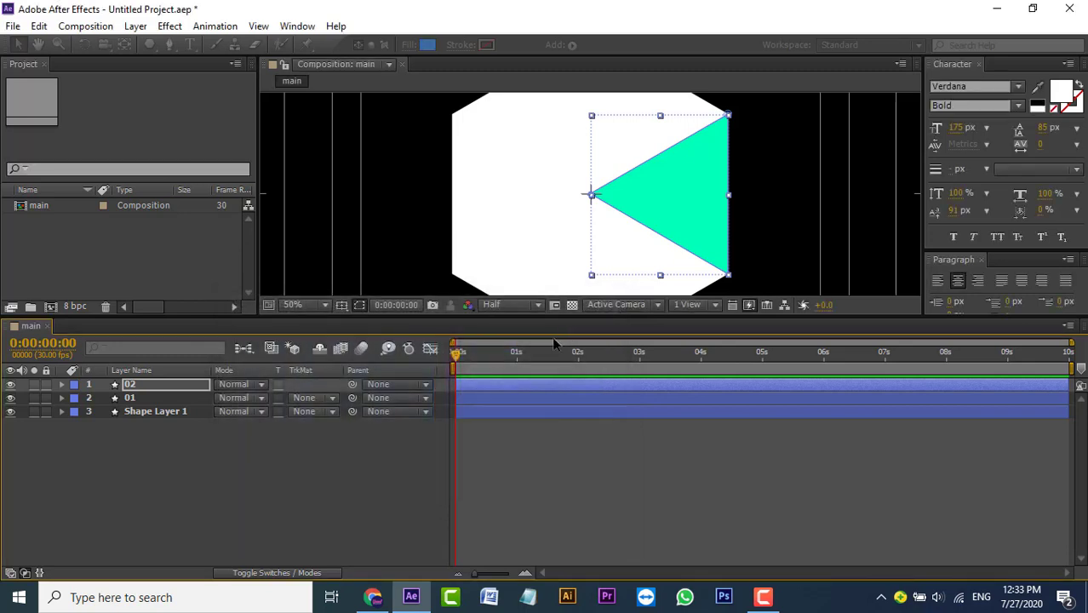
click(134, 385)
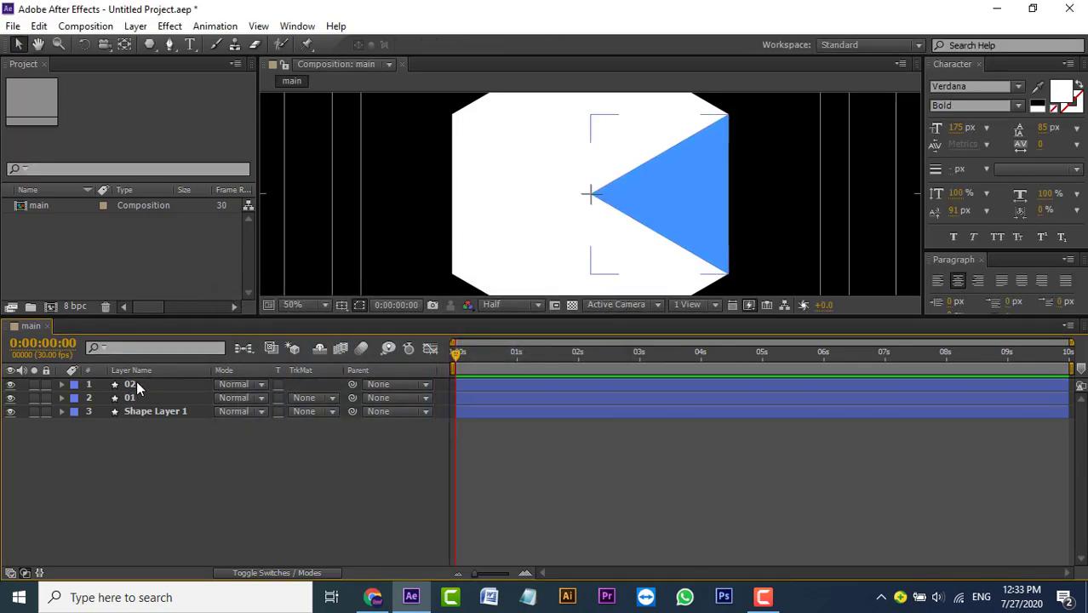
Set layer 02's rotation to 60° and deselect it
key(r)
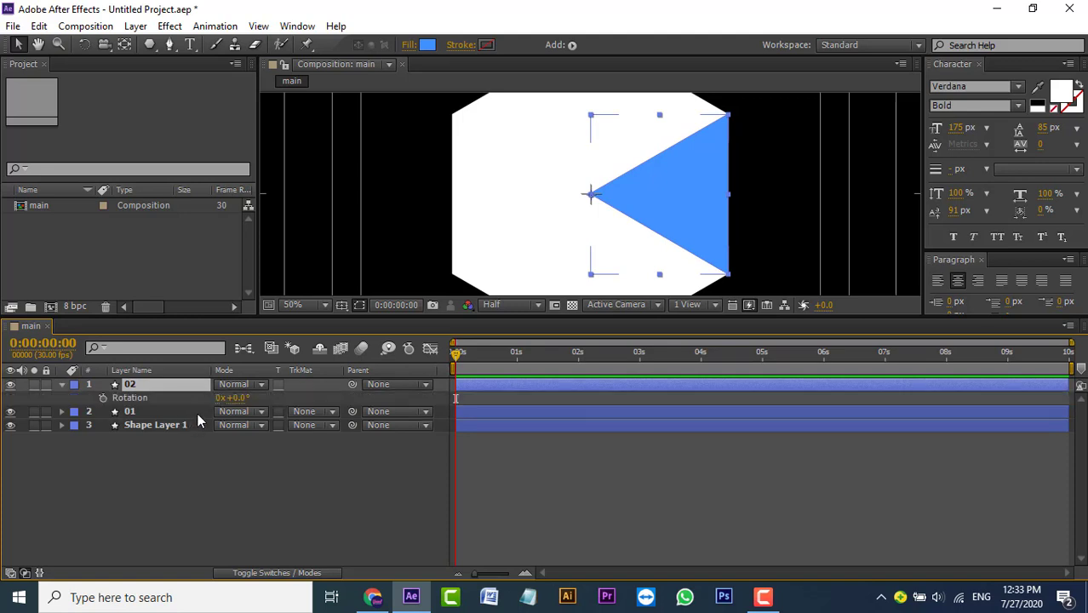
click(240, 398)
text(90)
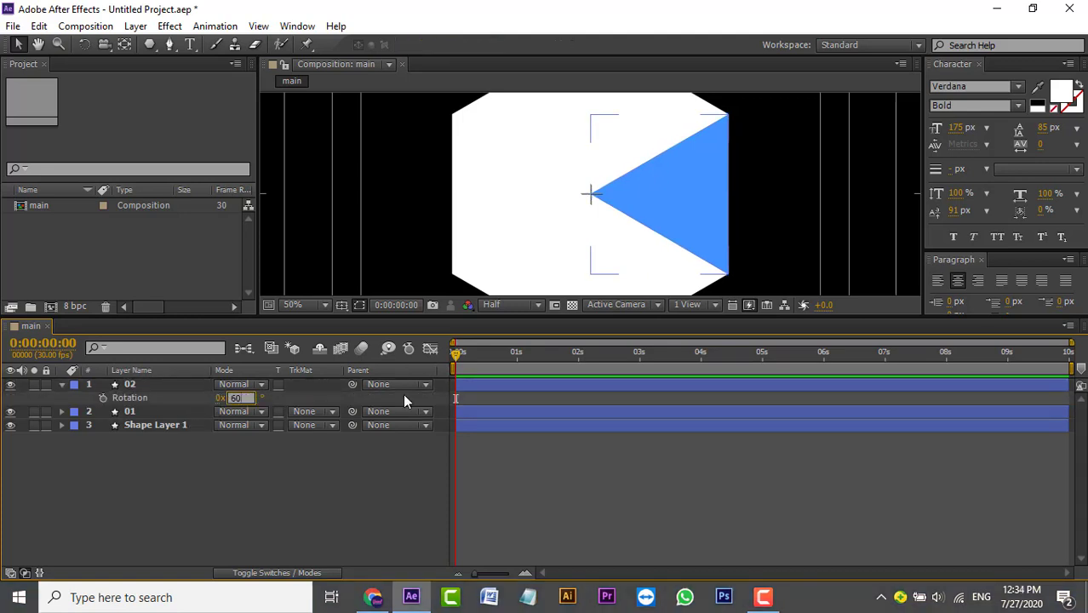
key(Return)
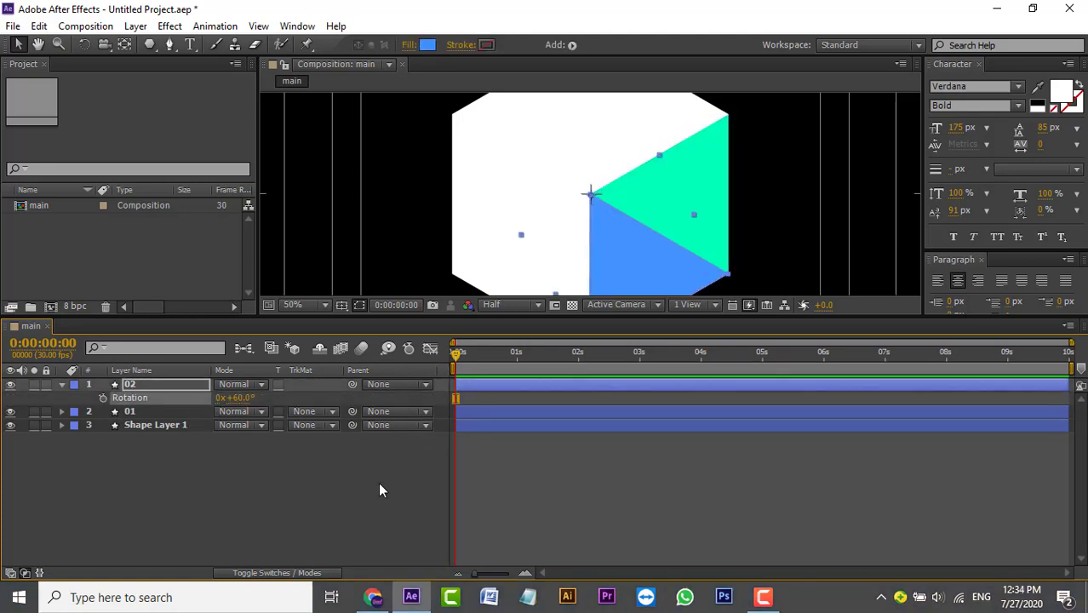
click(378, 482)
Check the result by selecting the blue triangle 02 and teal triangle 01
scroll(704, 252, down, 2)
scroll(705, 252, up, 2)
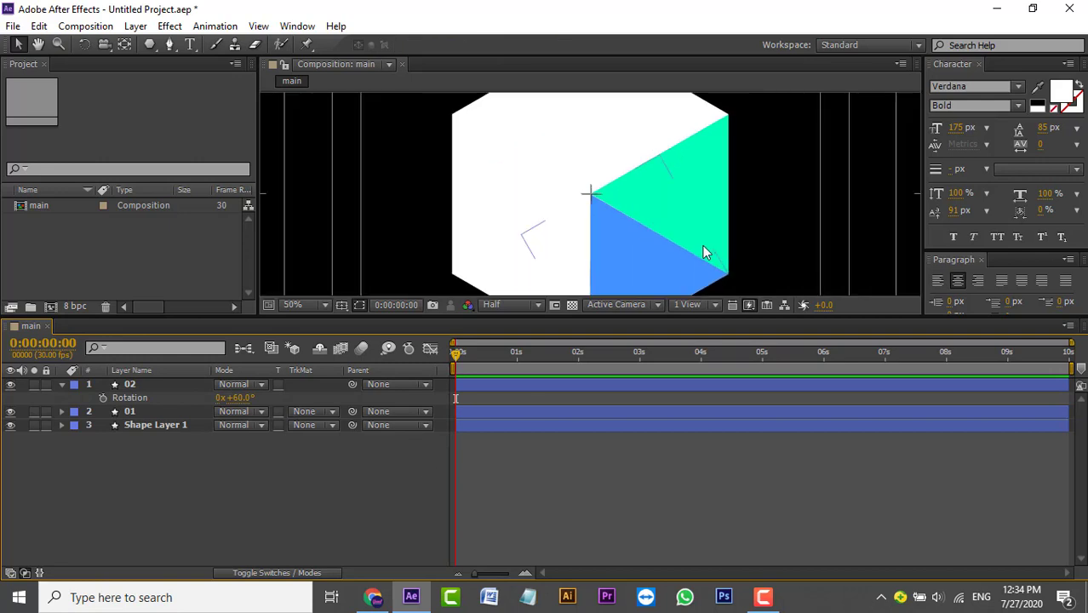
scroll(636, 232, up, 2)
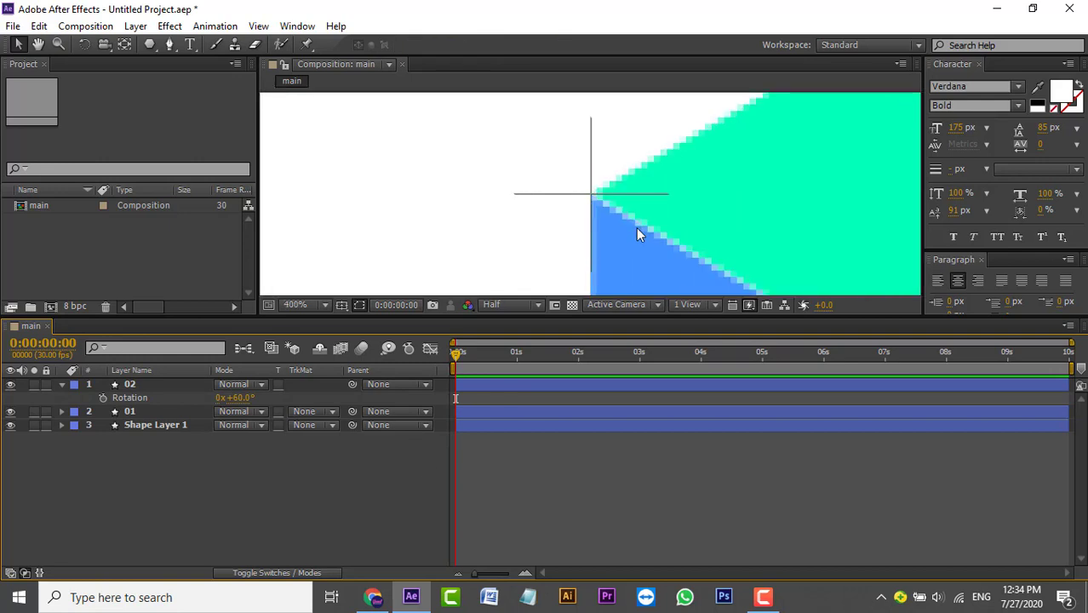
scroll(636, 231, down, 1)
scroll(636, 232, down, 4)
scroll(636, 232, up, 4)
scroll(636, 232, down, 2)
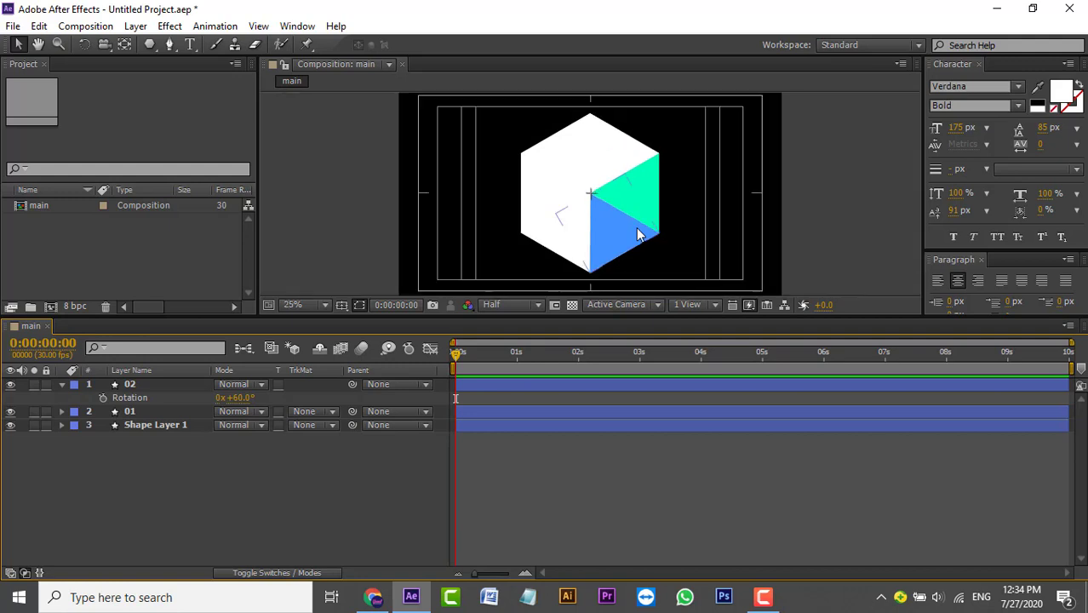
click(637, 232)
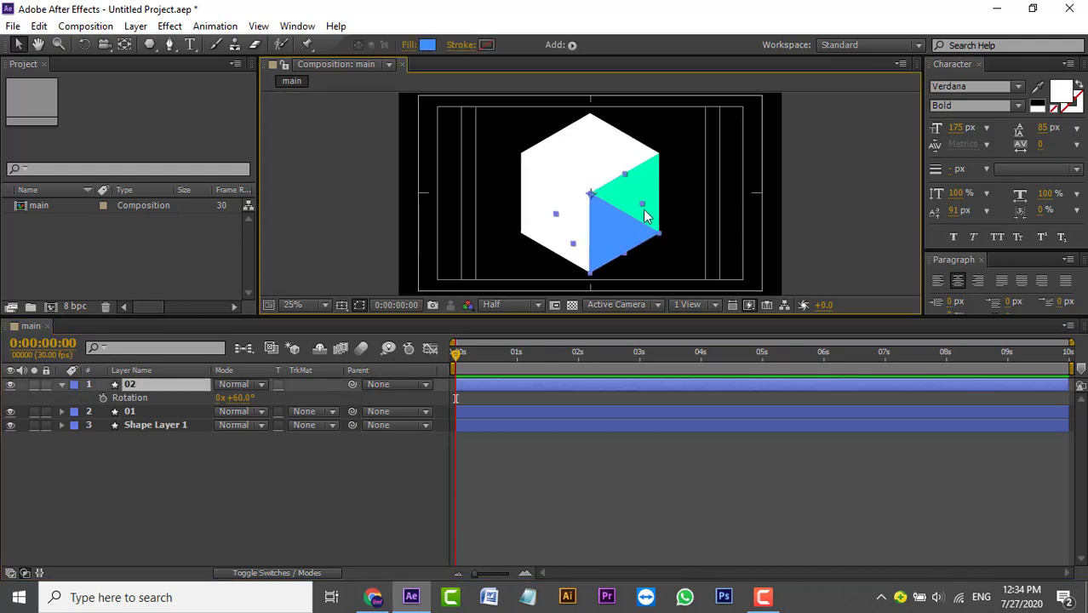
click(634, 202)
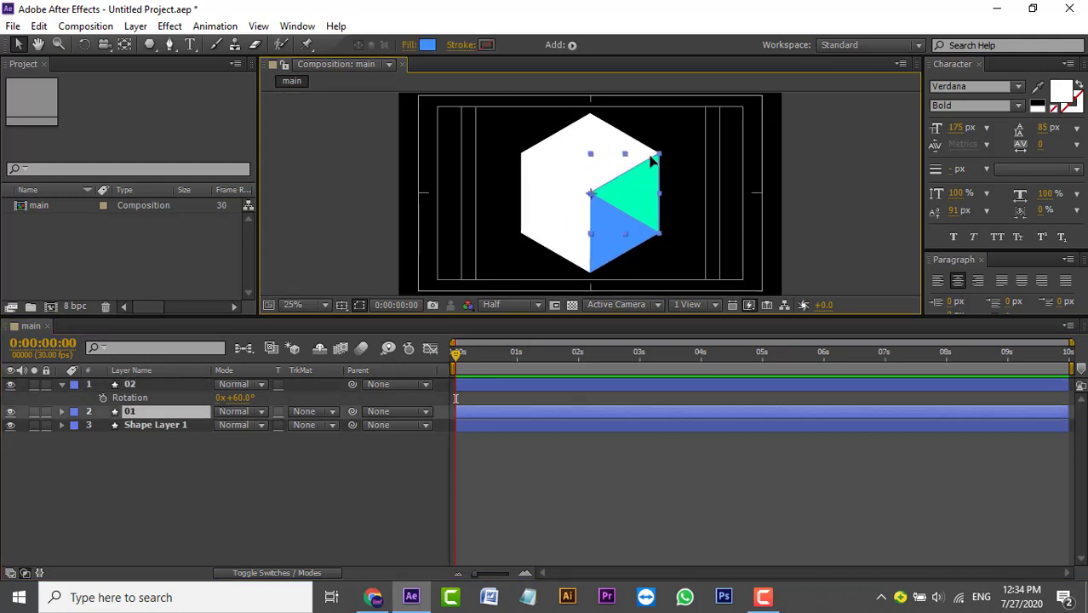
Duplicate layer 01 as layer 03 and move it to the top of the stack
key(ctrl+d)
click(173, 450)
click(135, 411)
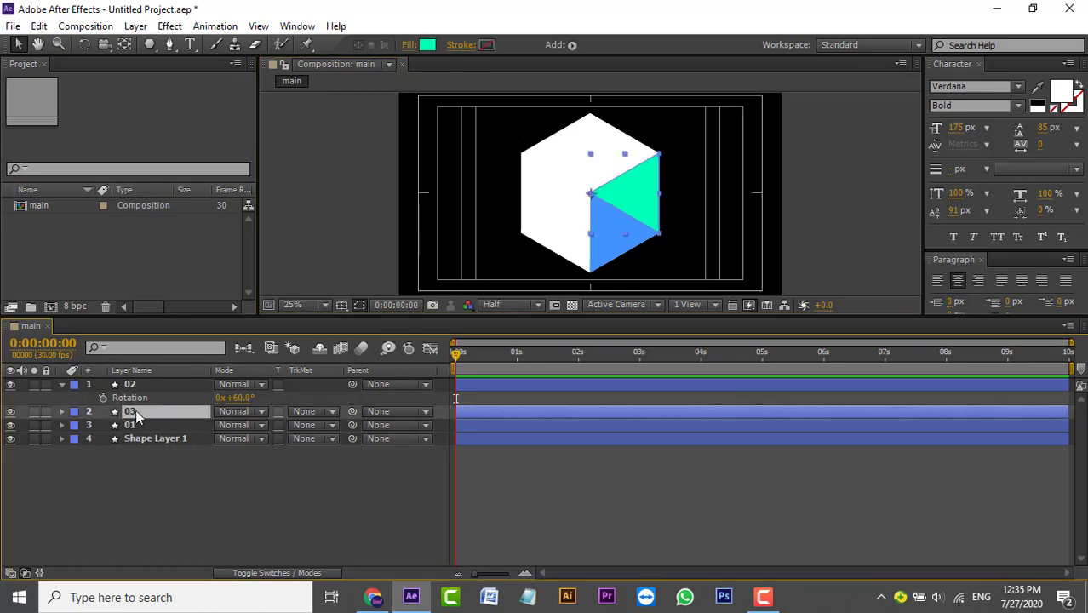
drag(149, 380, 149, 380)
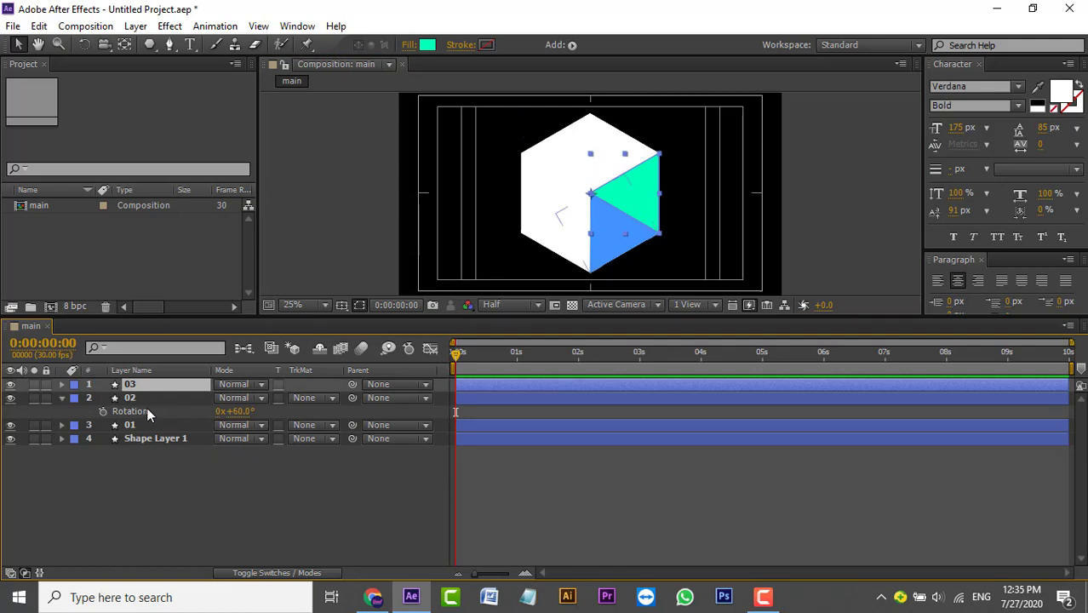
Set layer 03's rotation to -60°
key(r)
click(235, 397)
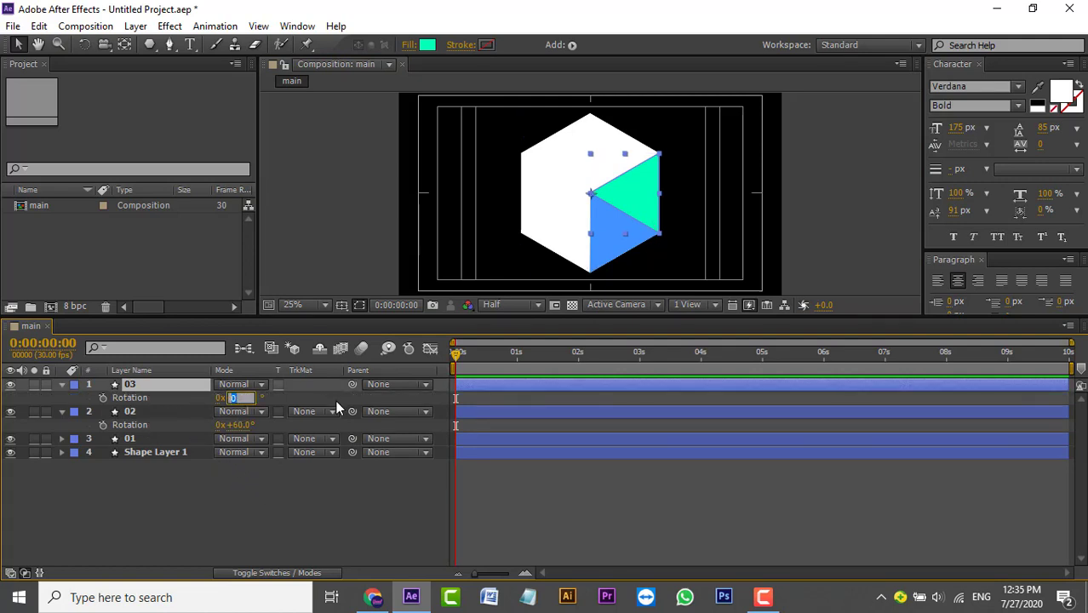
text(60)
key(Return)
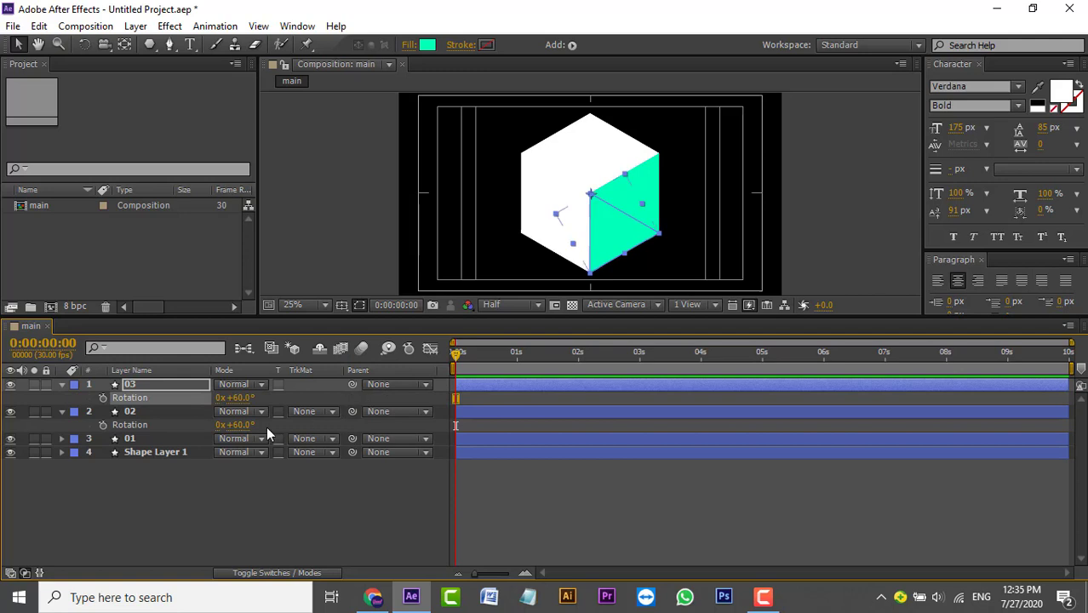
key(ctrl+z)
click(241, 398)
text(-60)
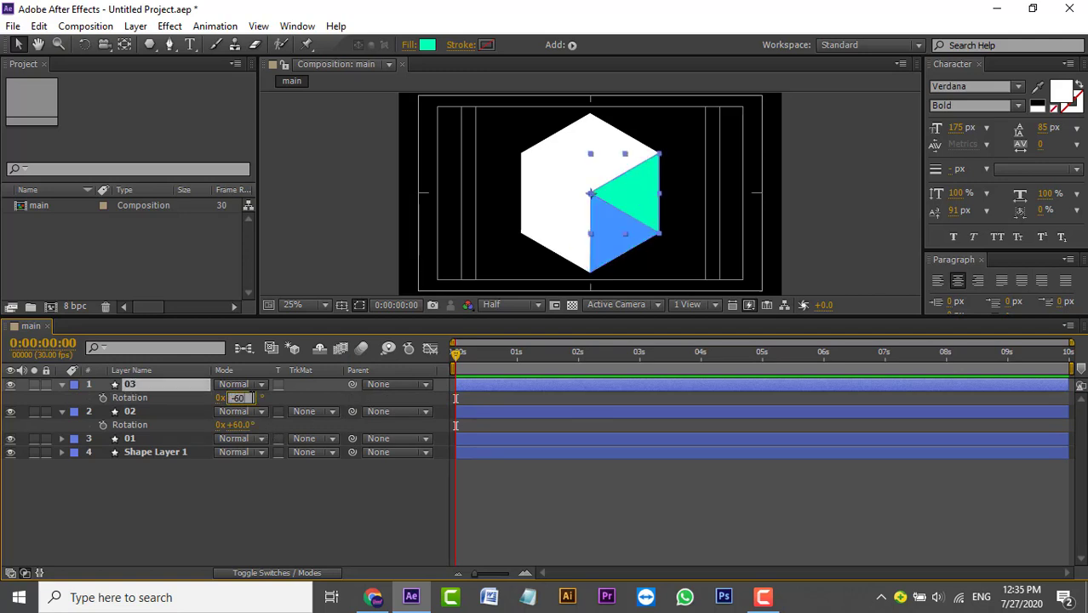
key(Return)
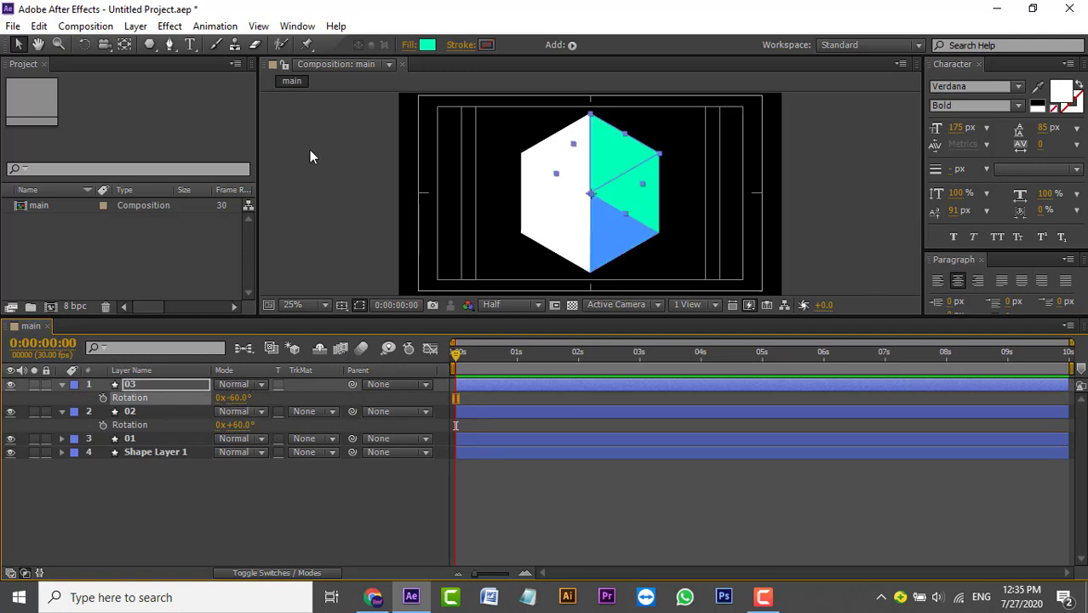
Change layer 03's fill colour to purple
click(427, 45)
drag(416, 358, 433, 383)
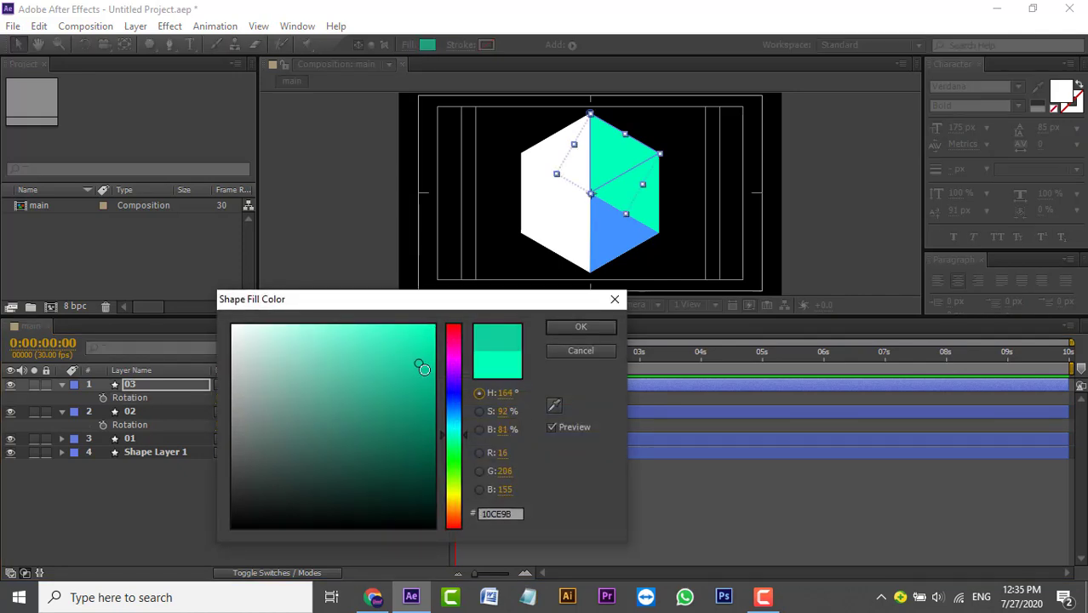
click(453, 375)
click(579, 327)
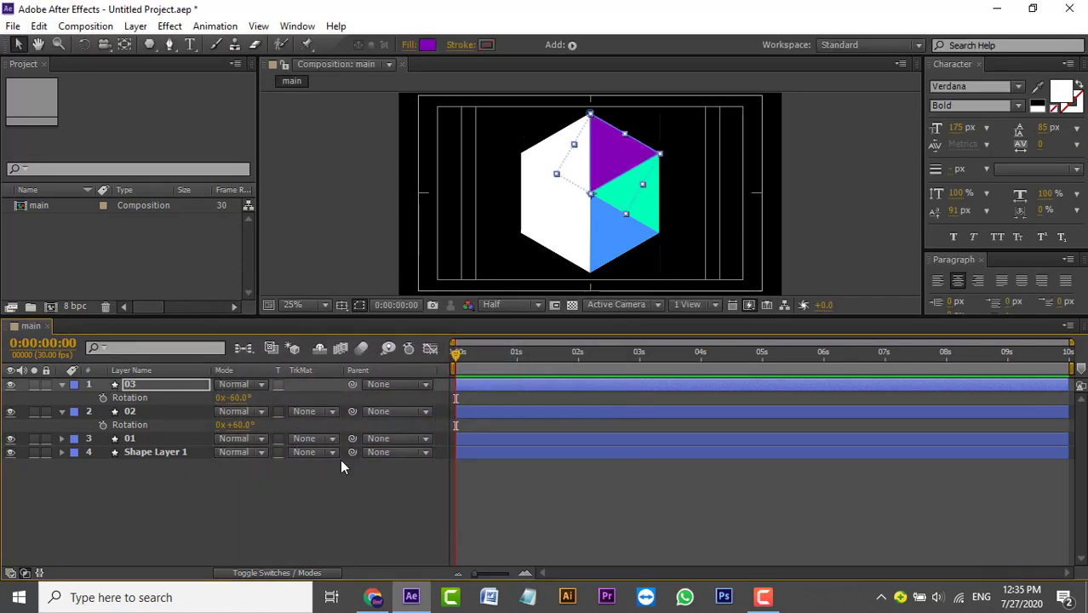
click(348, 471)
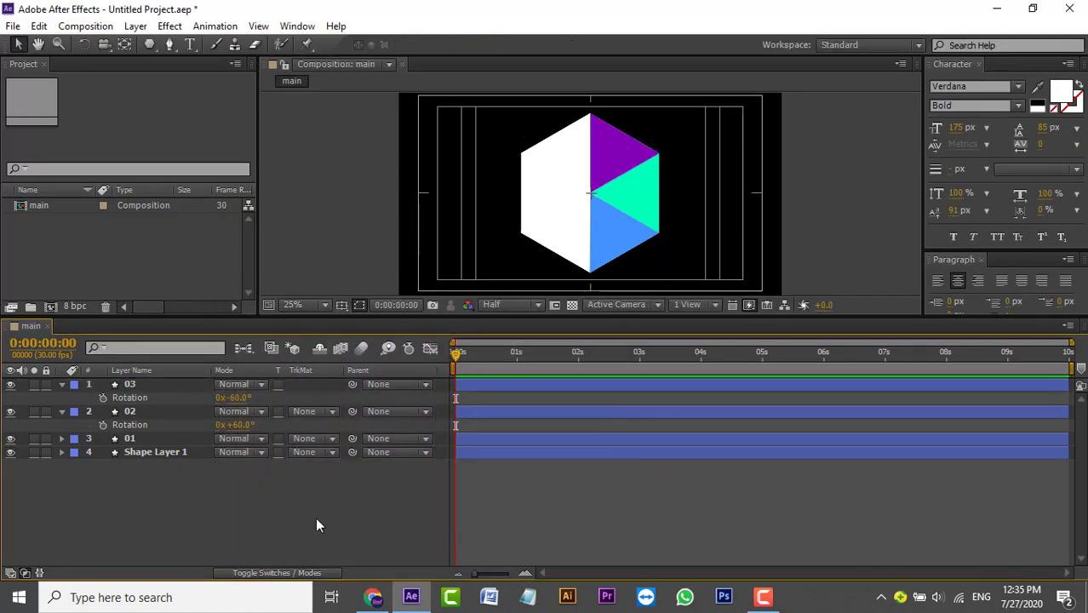
Reselect the purple triangle 03 in the composition, accidentally nudging it
click(598, 152)
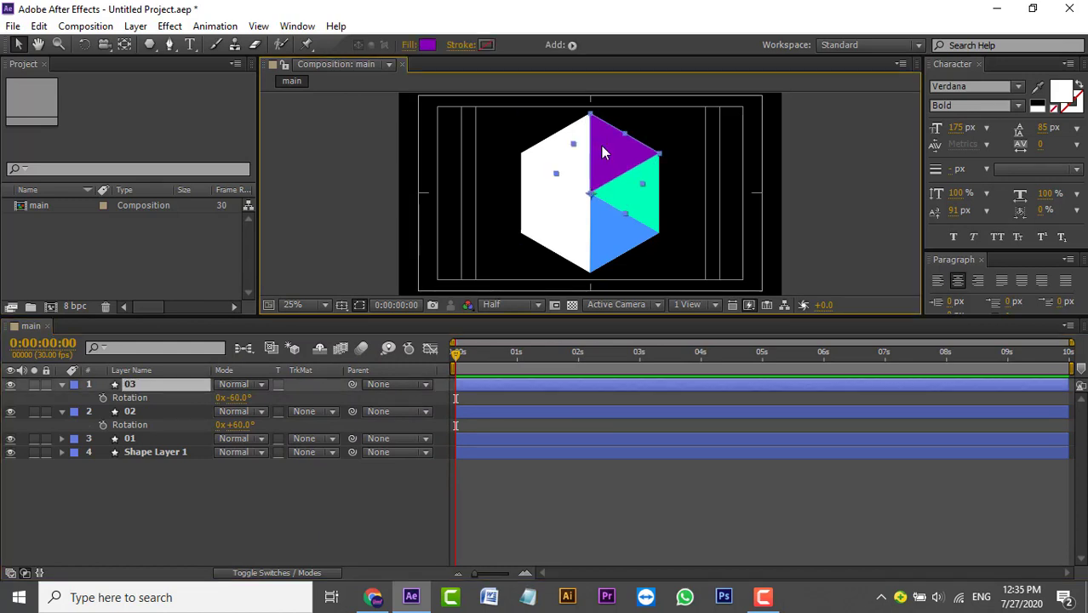
click(215, 505)
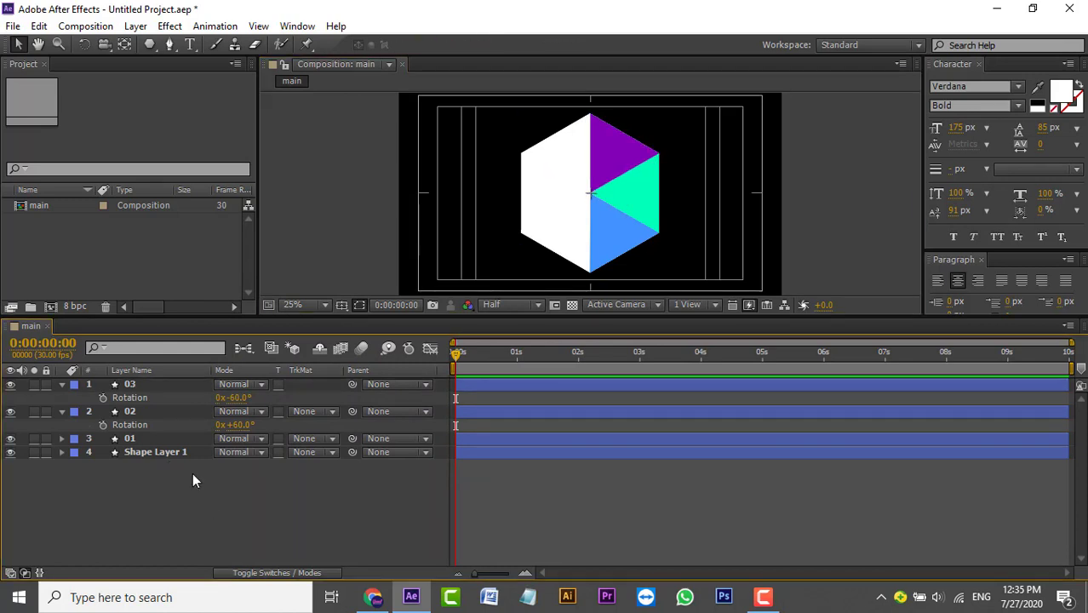
click(160, 384)
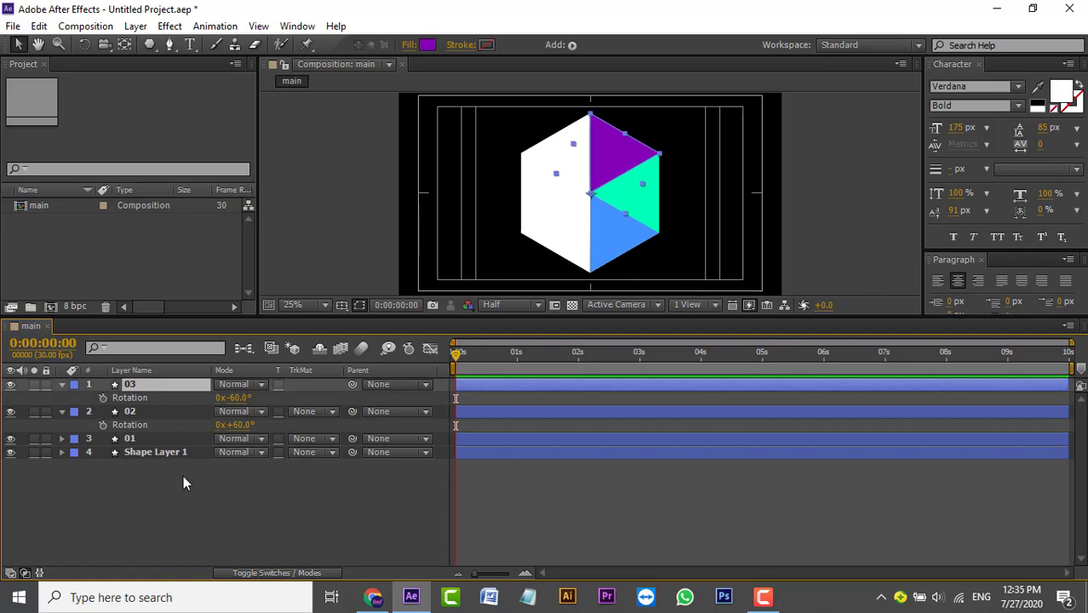
click(185, 502)
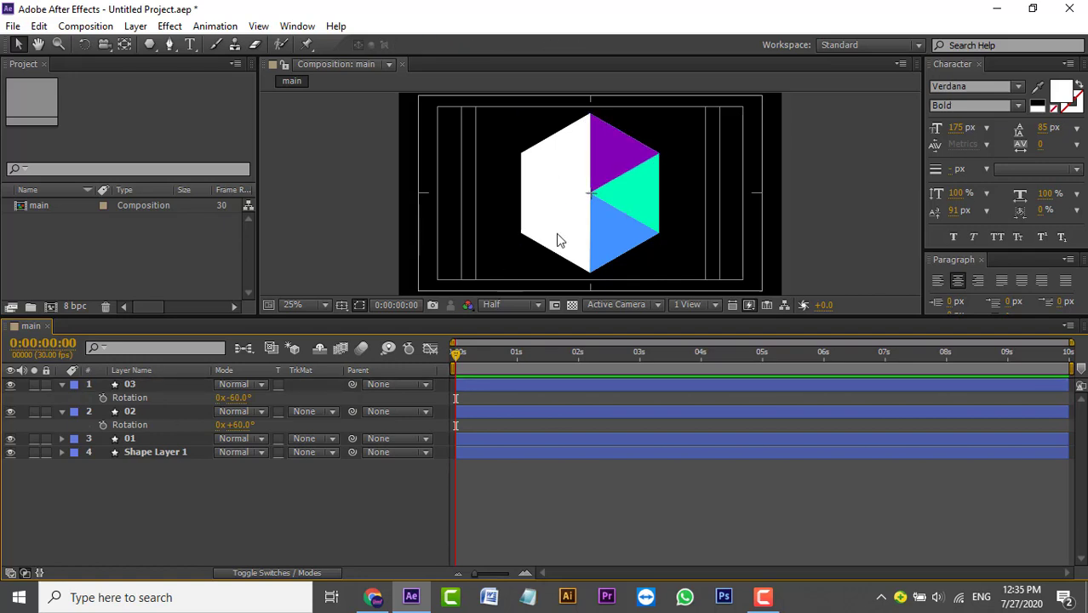
click(617, 164)
drag(571, 155, 629, 166)
Undo the nudge, duplicate layer 03 as layer 04, and rotate it to -120°
key(ctrl+z)
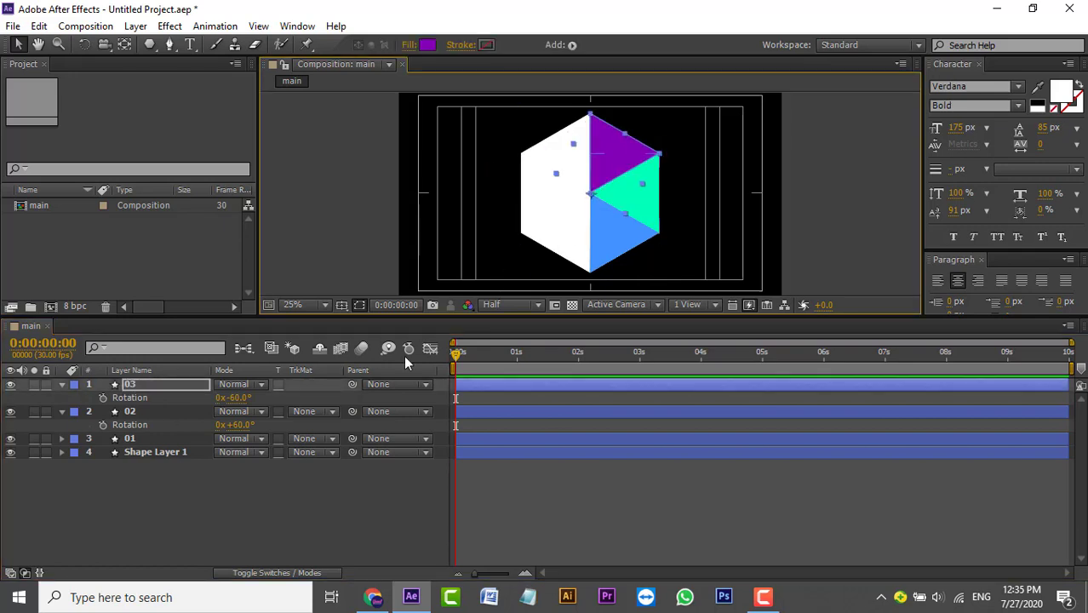
key(ctrl+d)
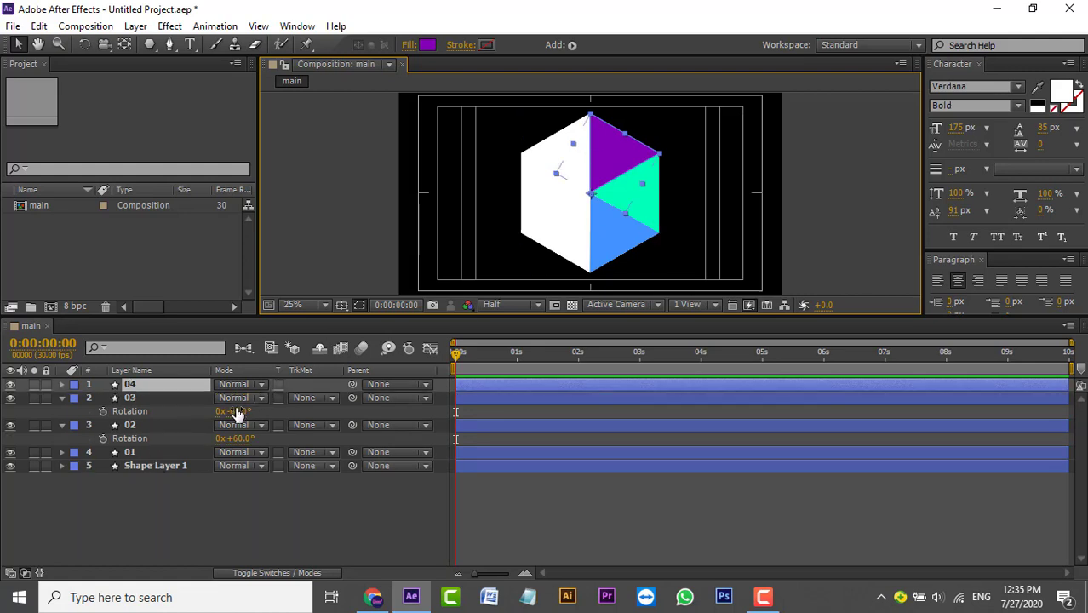
key(r)
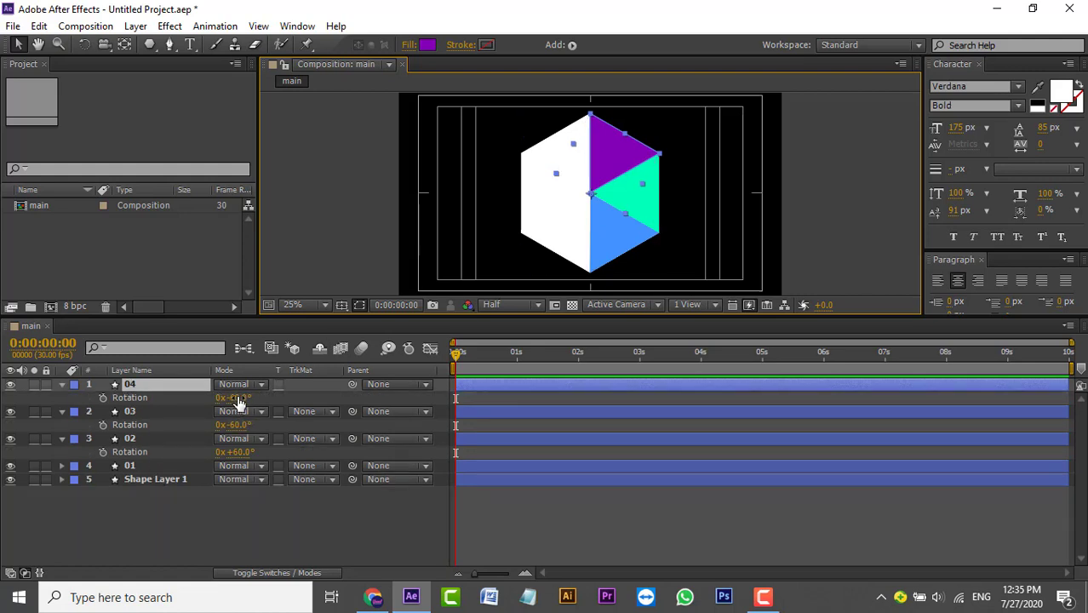
click(237, 398)
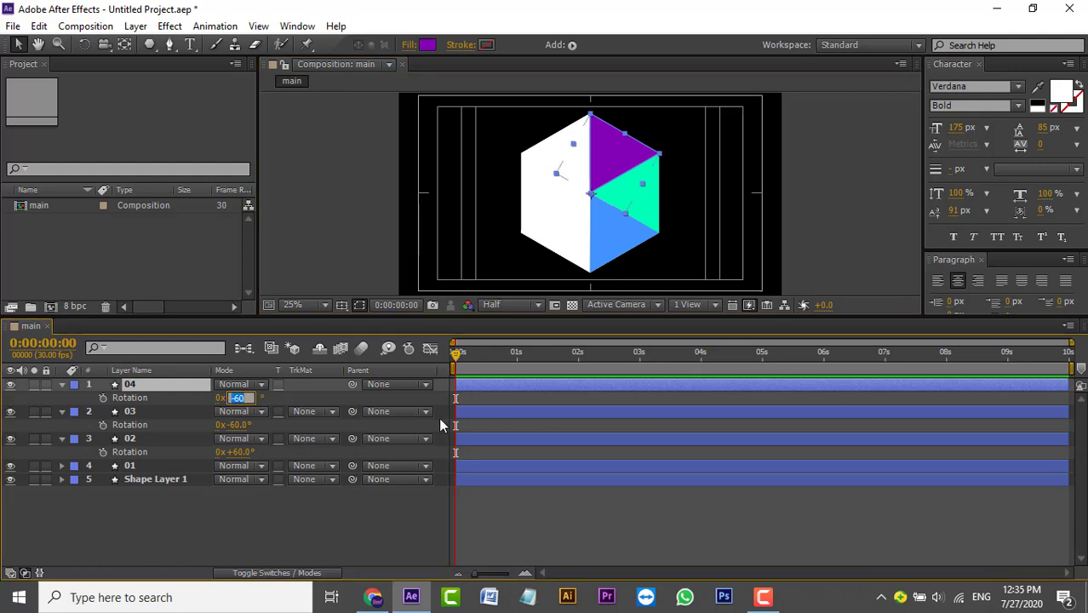
text(-12)
key(Return)
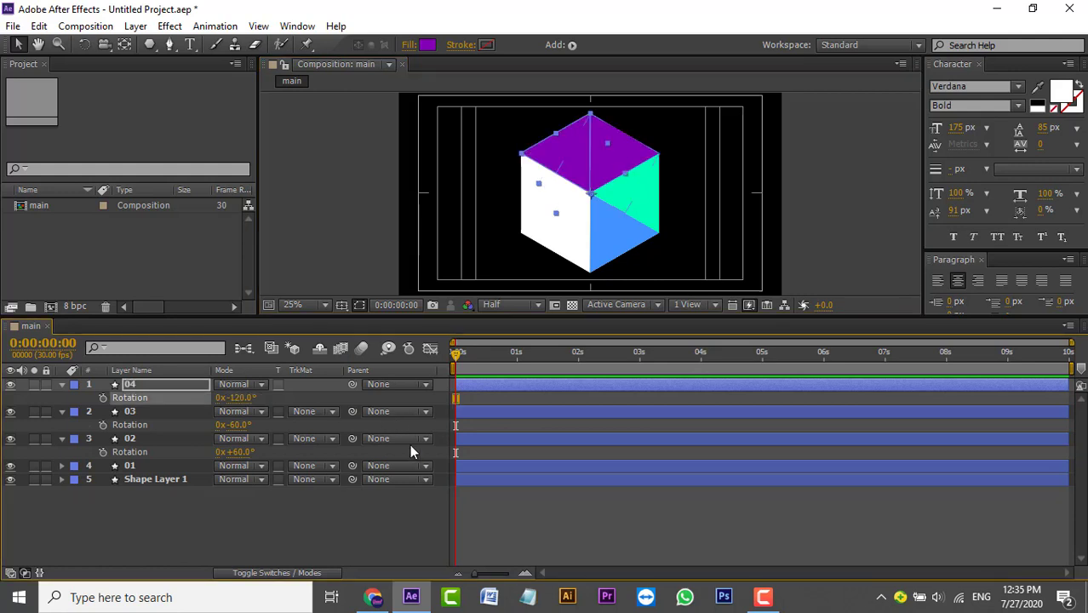
Change layer 04's fill colour to bright green #32FE53
click(307, 532)
click(575, 154)
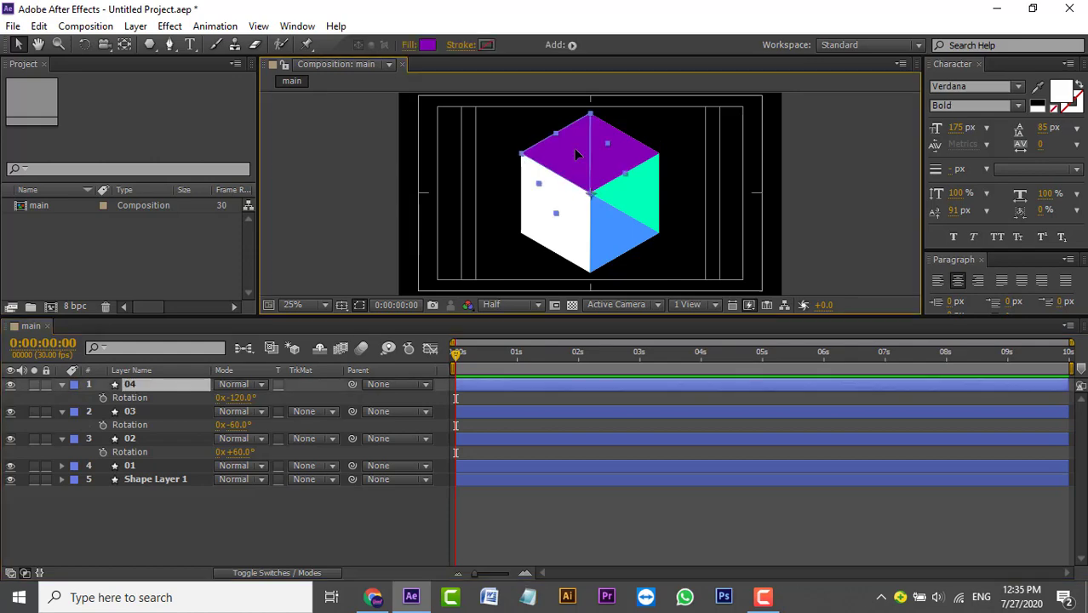
click(427, 45)
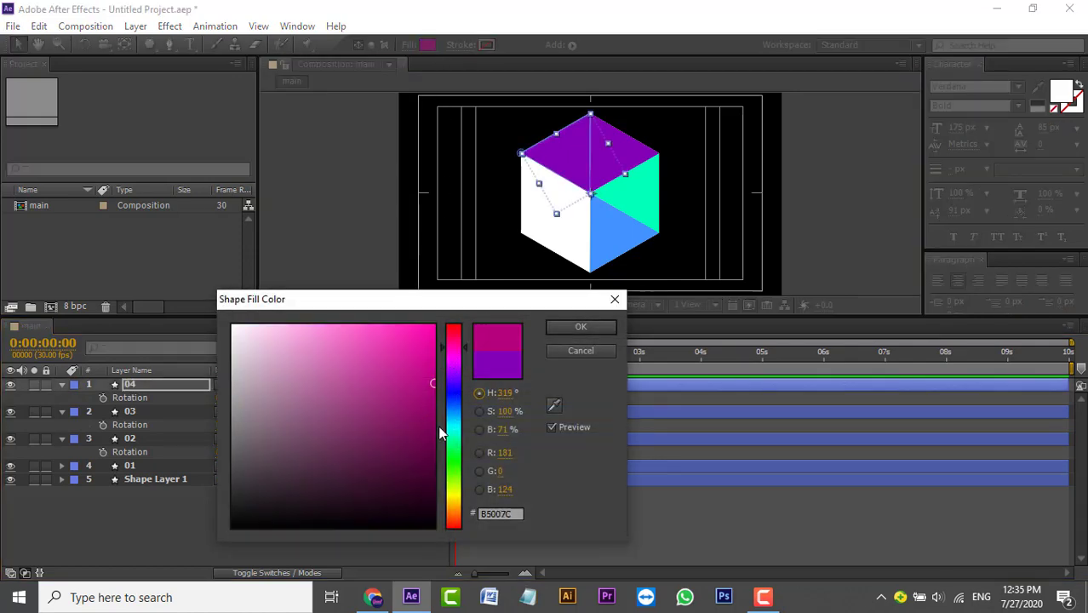
click(452, 462)
click(453, 454)
drag(422, 337, 384, 326)
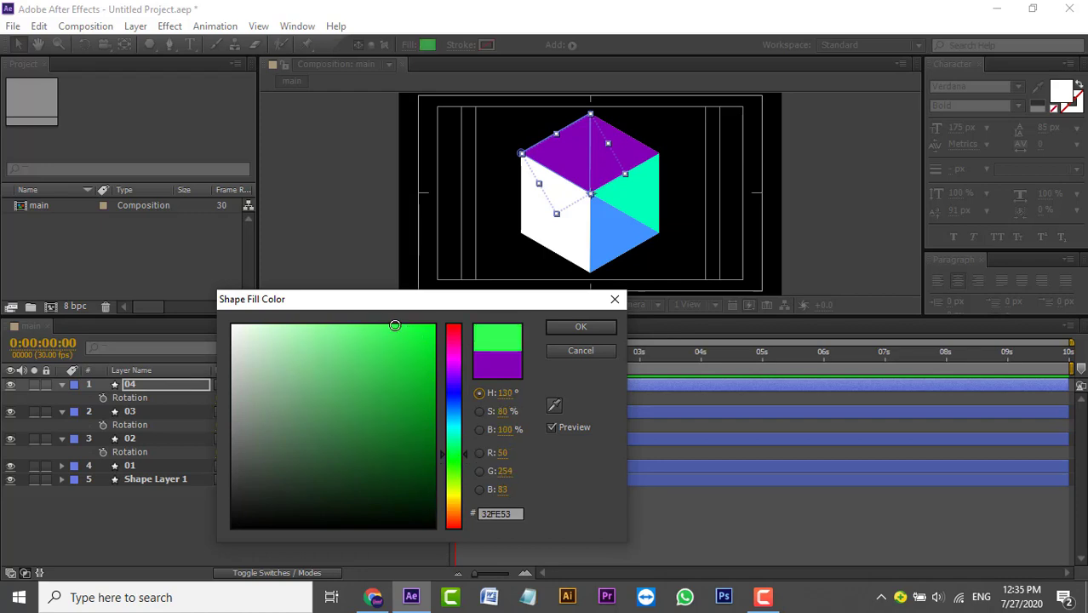
click(581, 328)
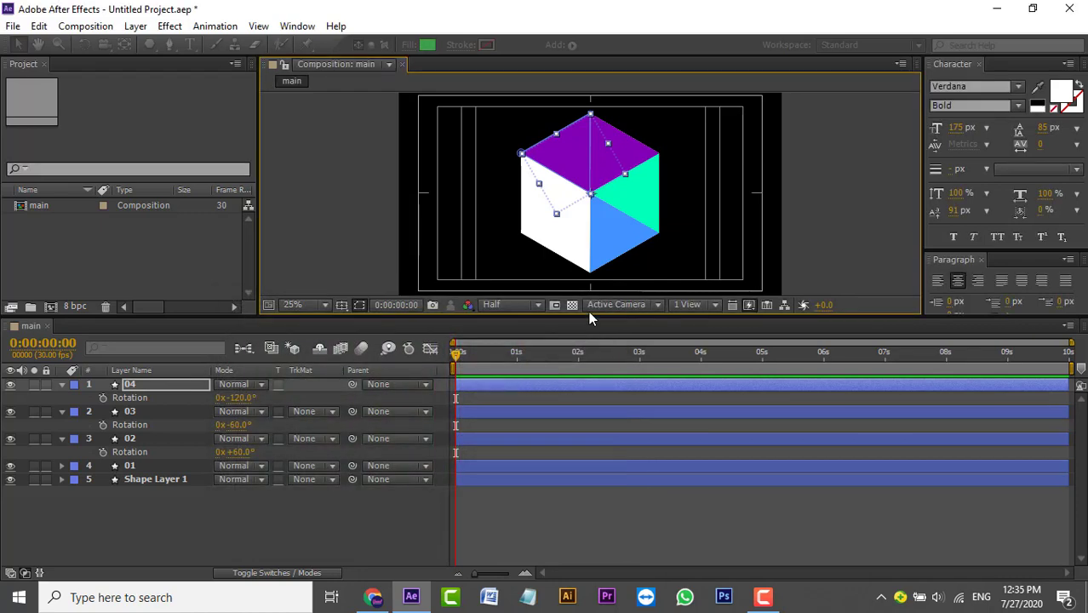
click(299, 539)
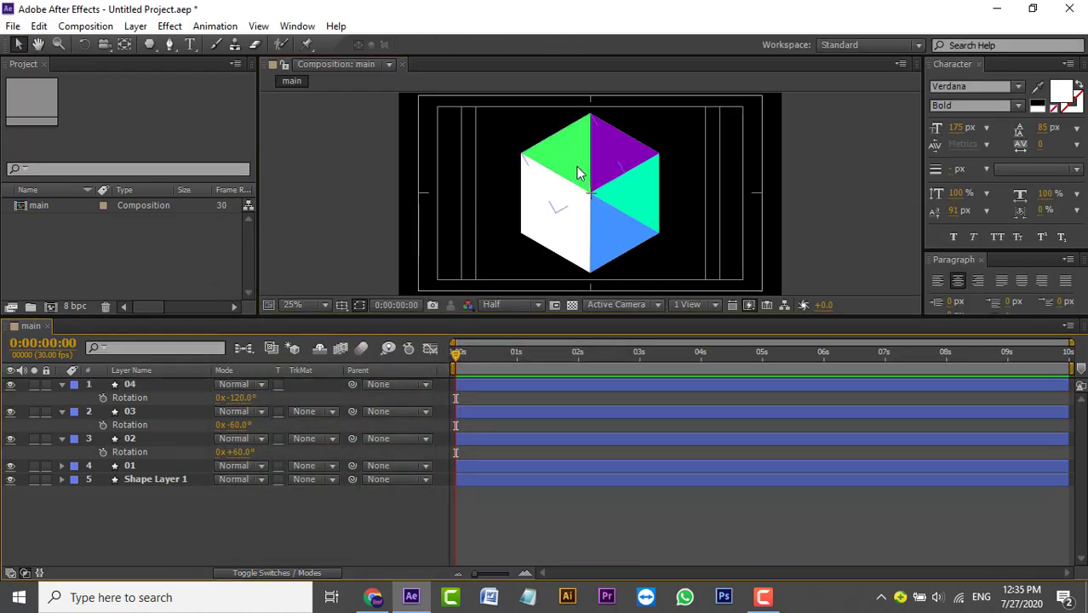
click(576, 172)
click(595, 235)
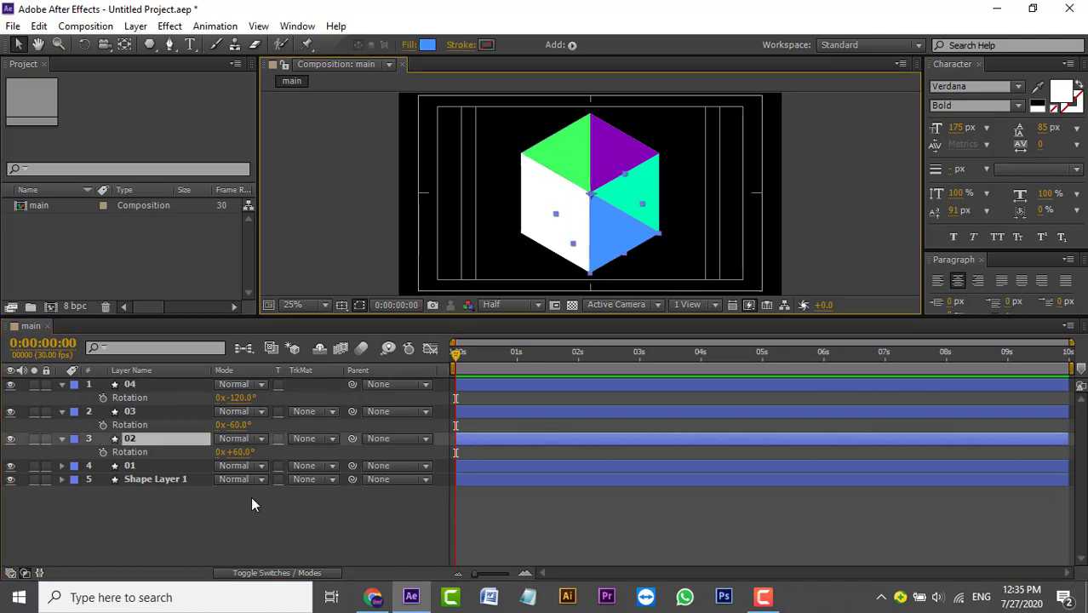
Duplicate layer 04 as layer 05 and rotate it to +120°
click(149, 383)
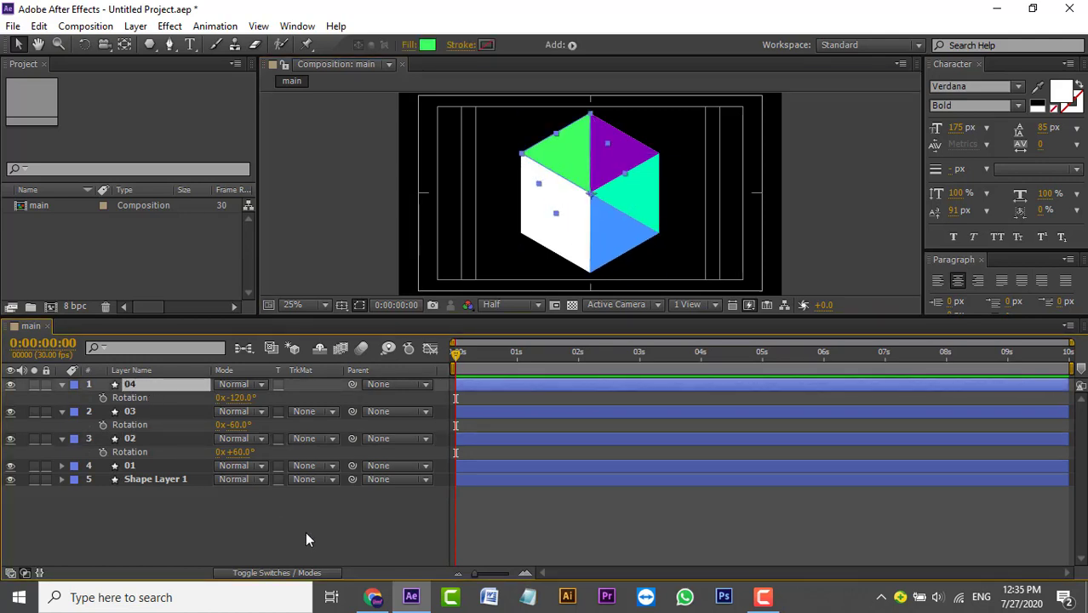
key(ctrl+d)
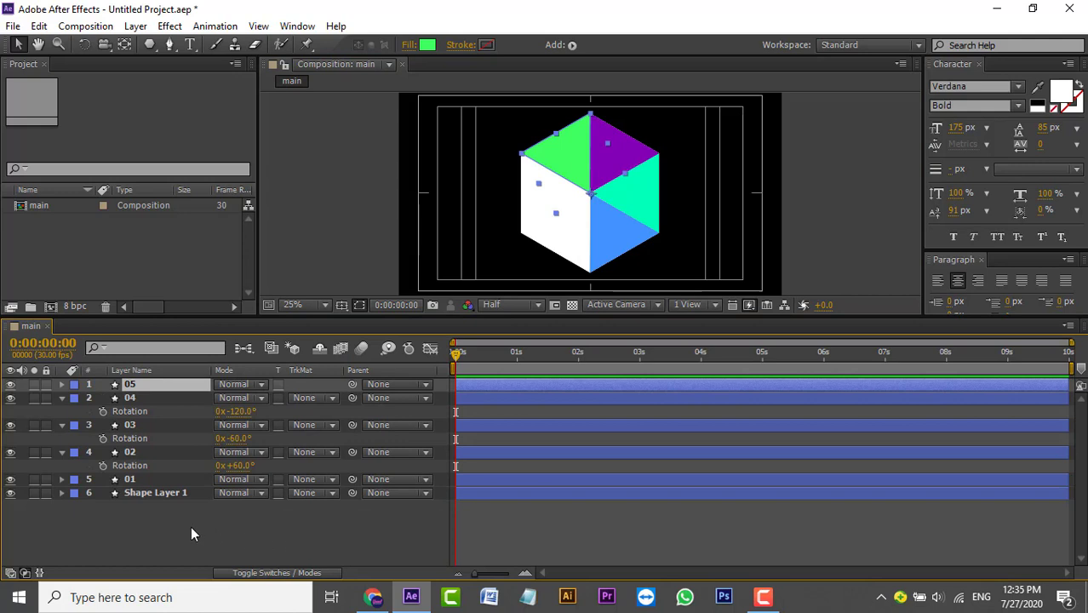
key(r)
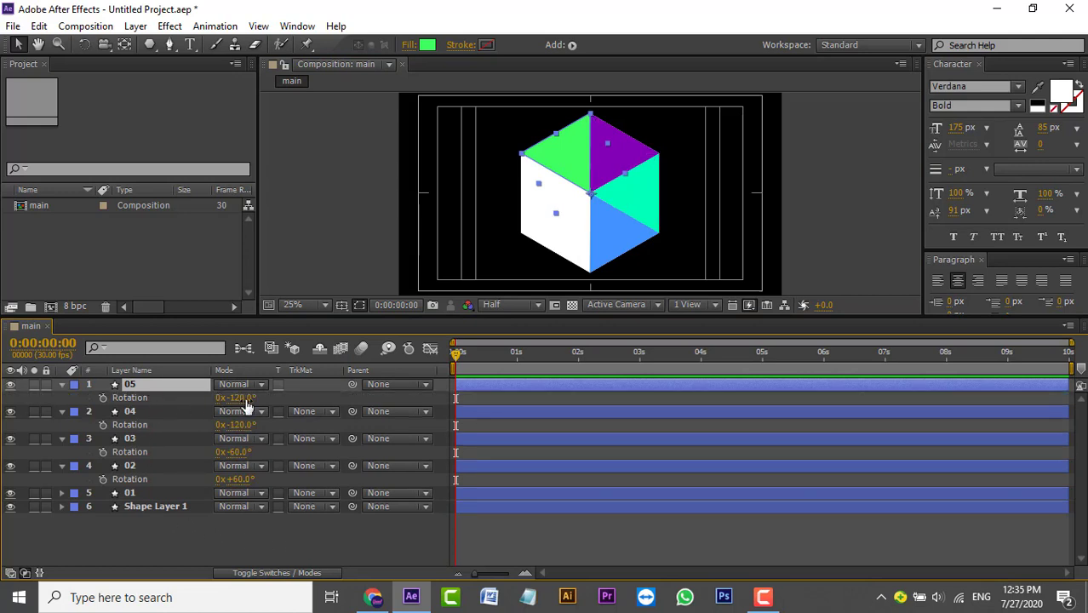
click(240, 398)
text(120)
key(Return)
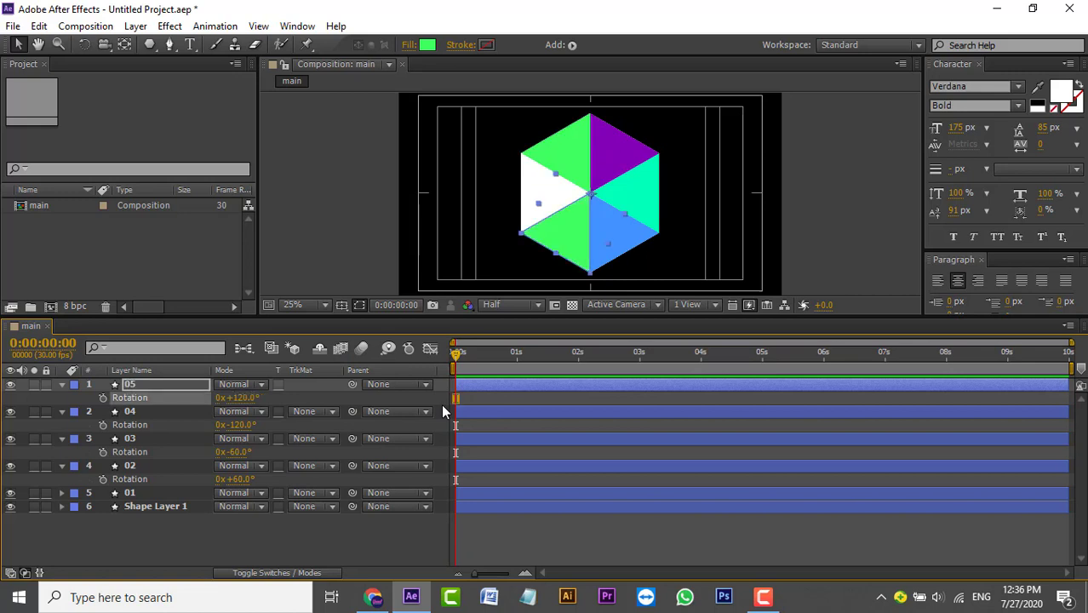
Duplicate layer 05 as layer 06, move it down one level, and rotate it to -180°
click(157, 386)
key(ctrl+d)
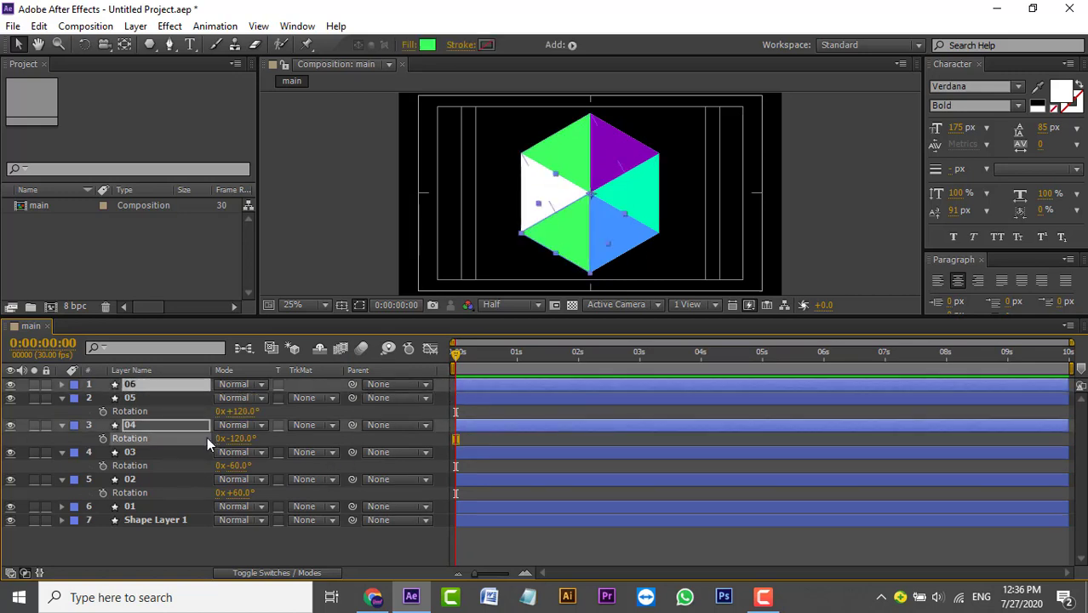
click(205, 438)
key(ctrl+bracketleft)
key(ctrl+bracketleft)
key(r)
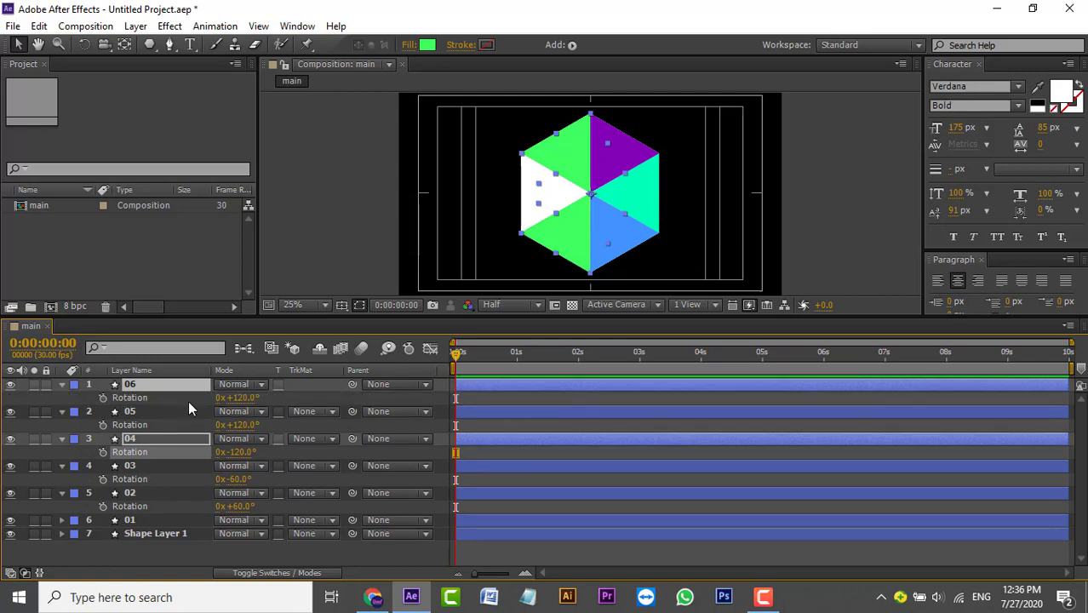
click(236, 452)
text(-180)
key(Return)
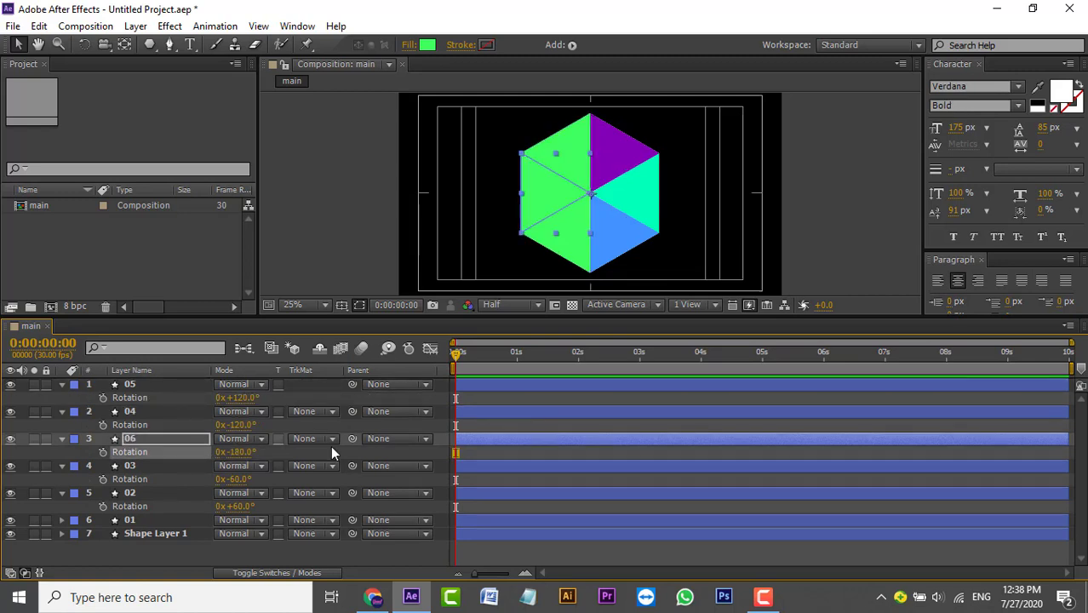
Change layer 06's fill colour to orange #F8AF00
click(427, 44)
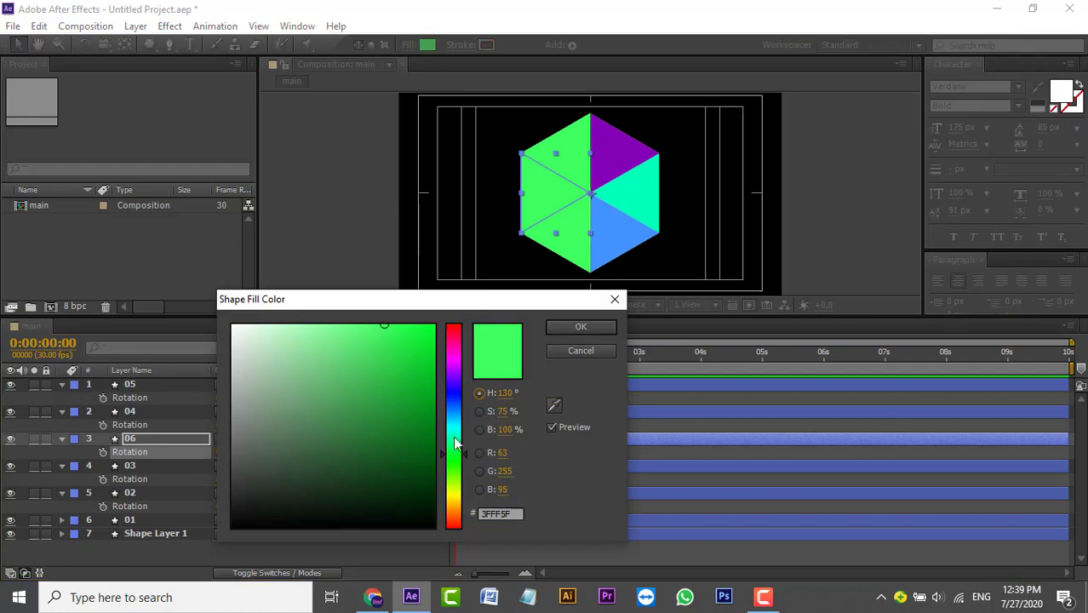
drag(457, 453, 453, 514)
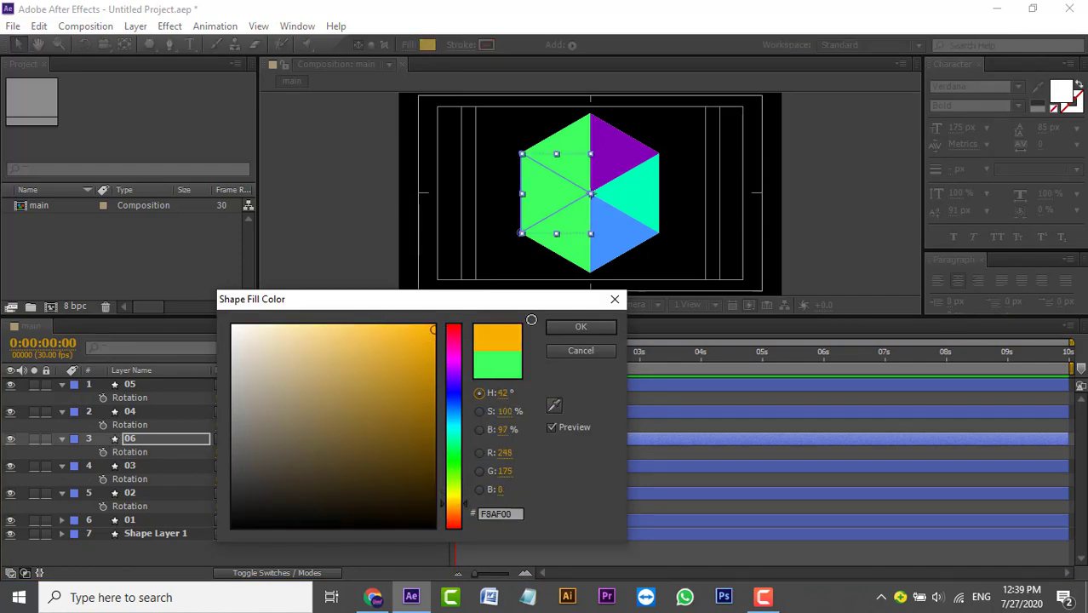
click(580, 327)
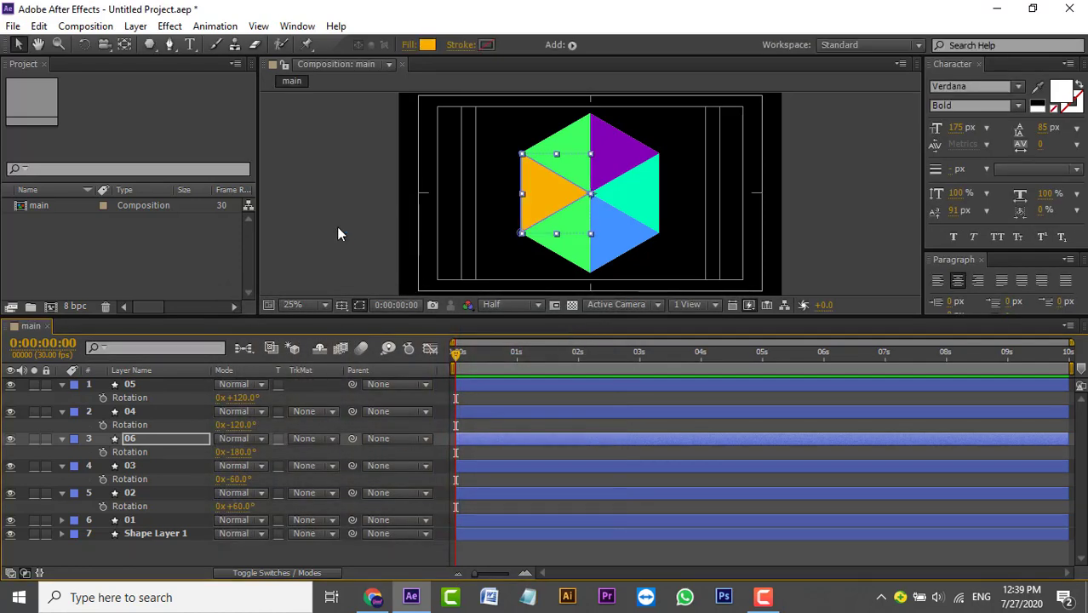
click(338, 233)
click(130, 385)
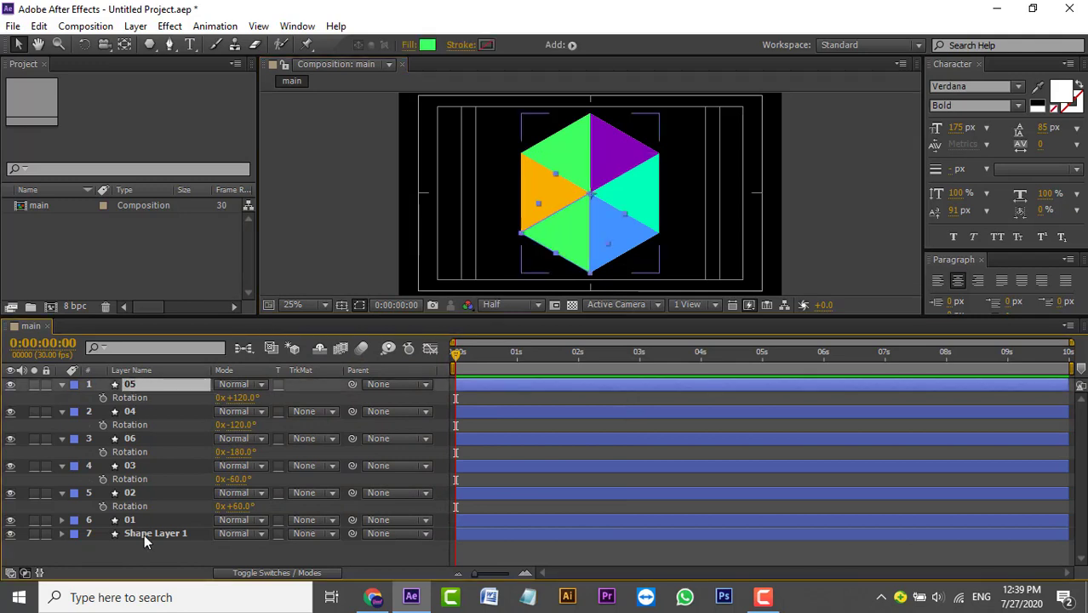
Collapse all layer properties and hide Shape Layer 1, the white hexagon base
shift+click(145, 535)
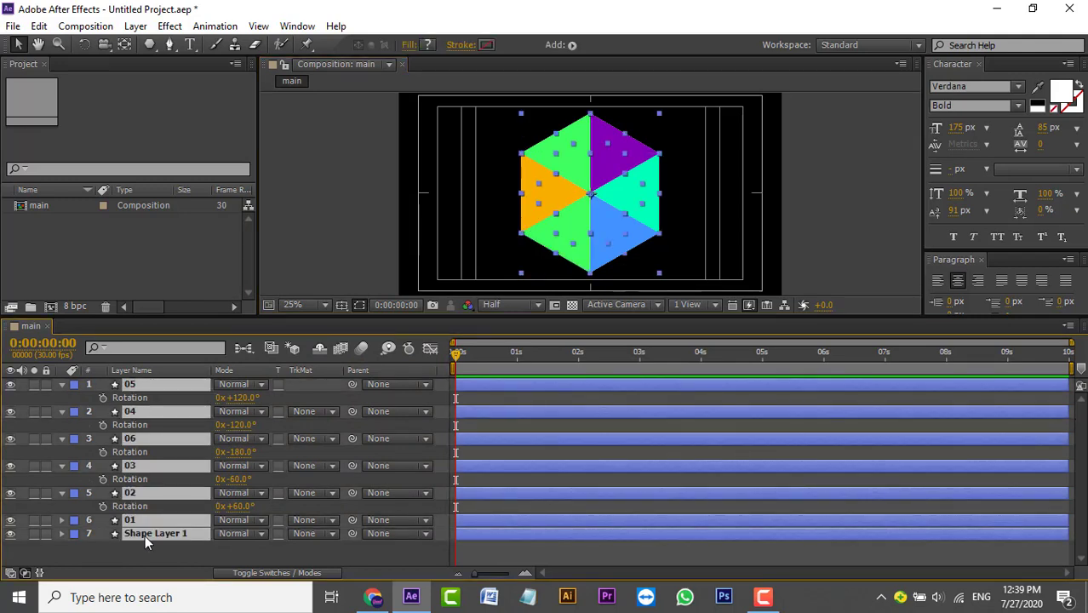
key(r)
click(171, 534)
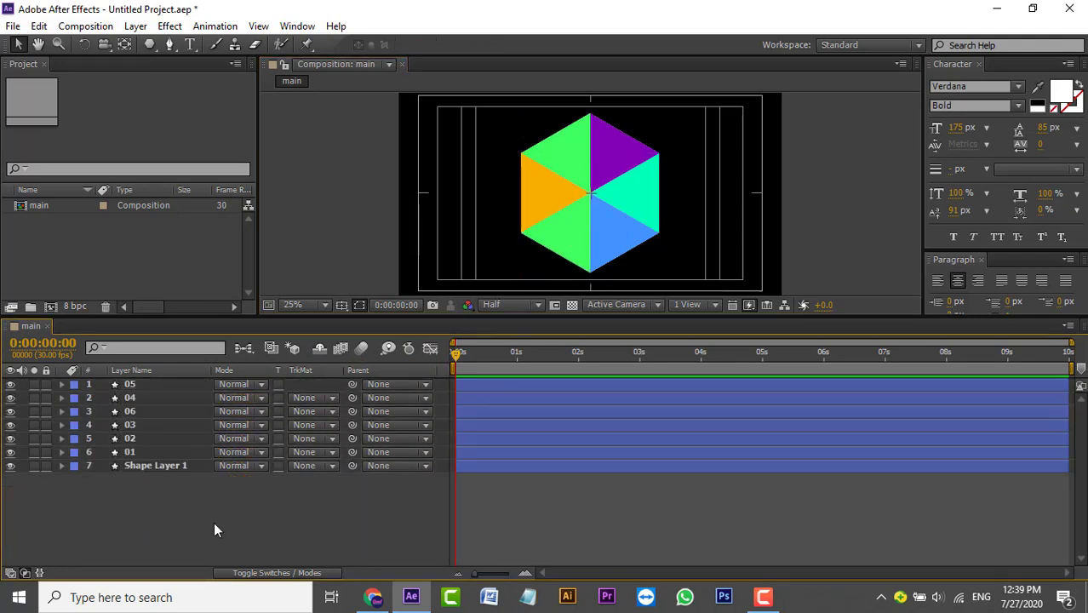
click(10, 466)
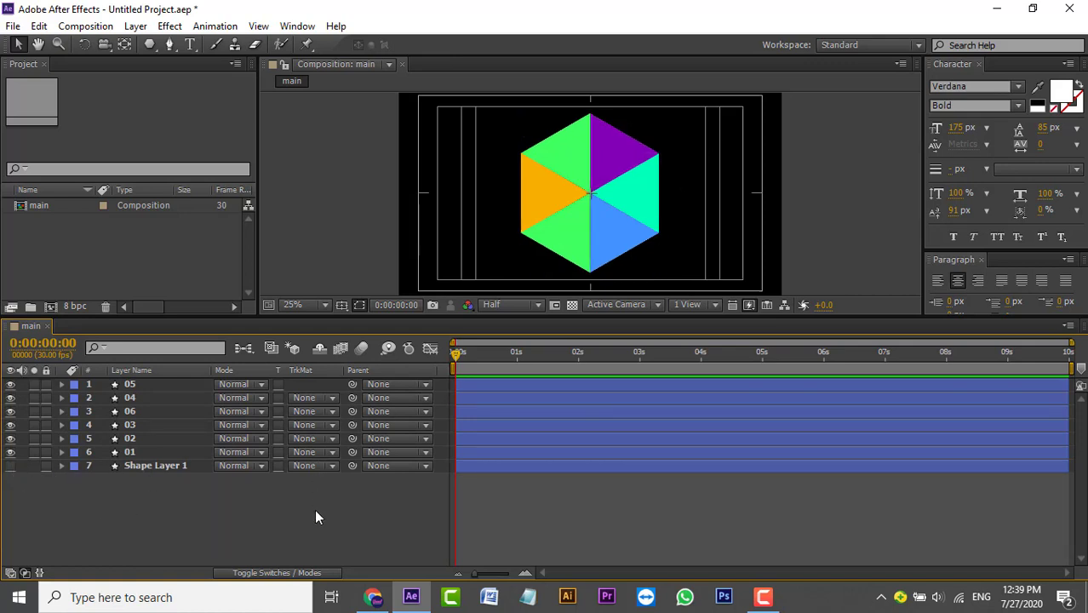
Zoom in on the triangle seams, then check triangle layers 03, 01, 05 and 04
key(period)
key(period)
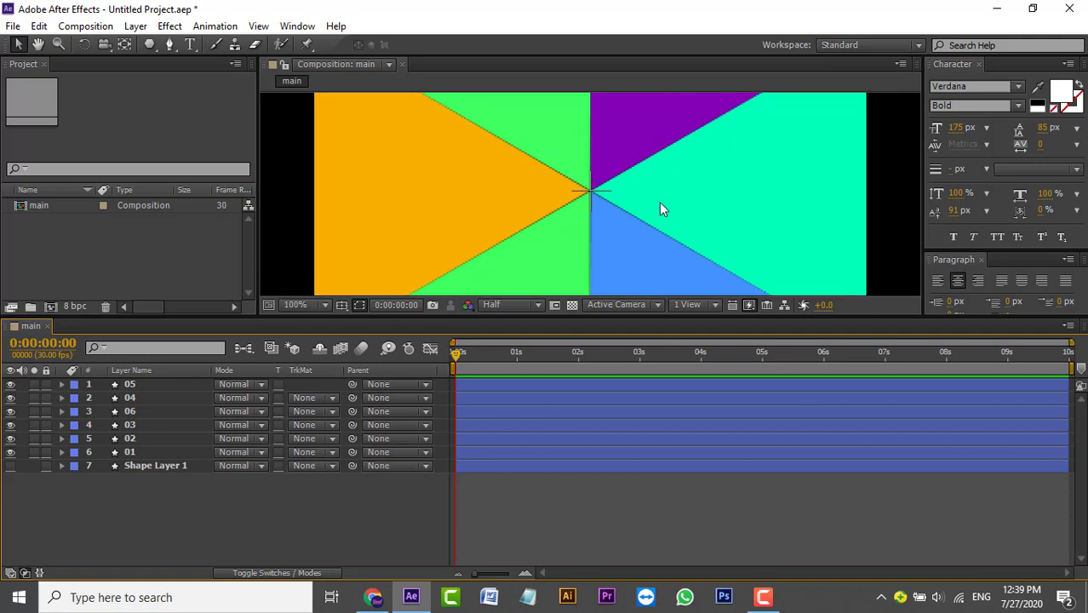
key(comma)
key(comma)
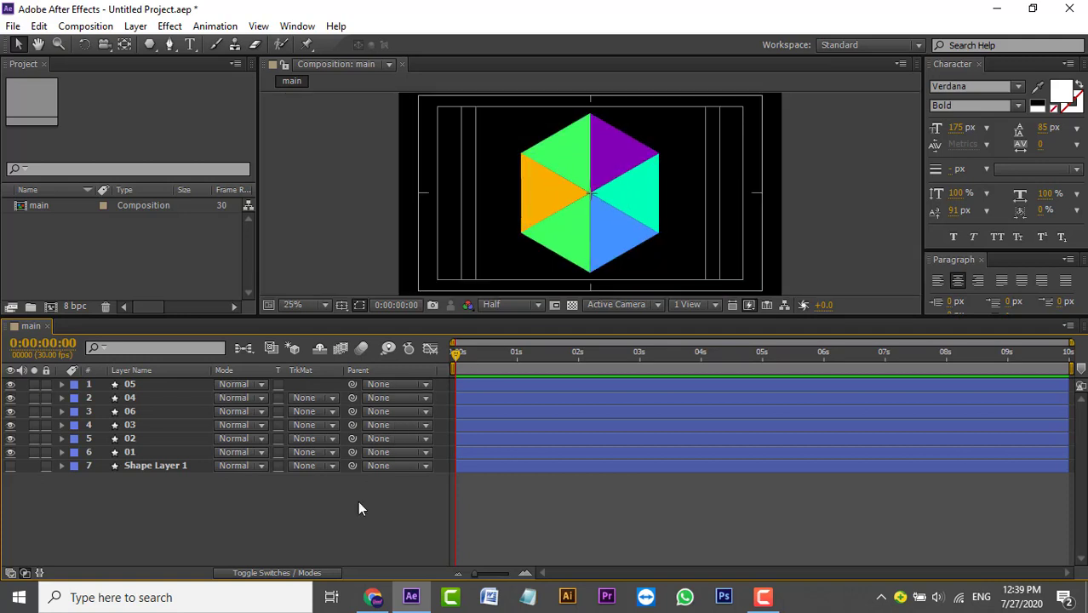
click(627, 159)
click(595, 240)
click(577, 227)
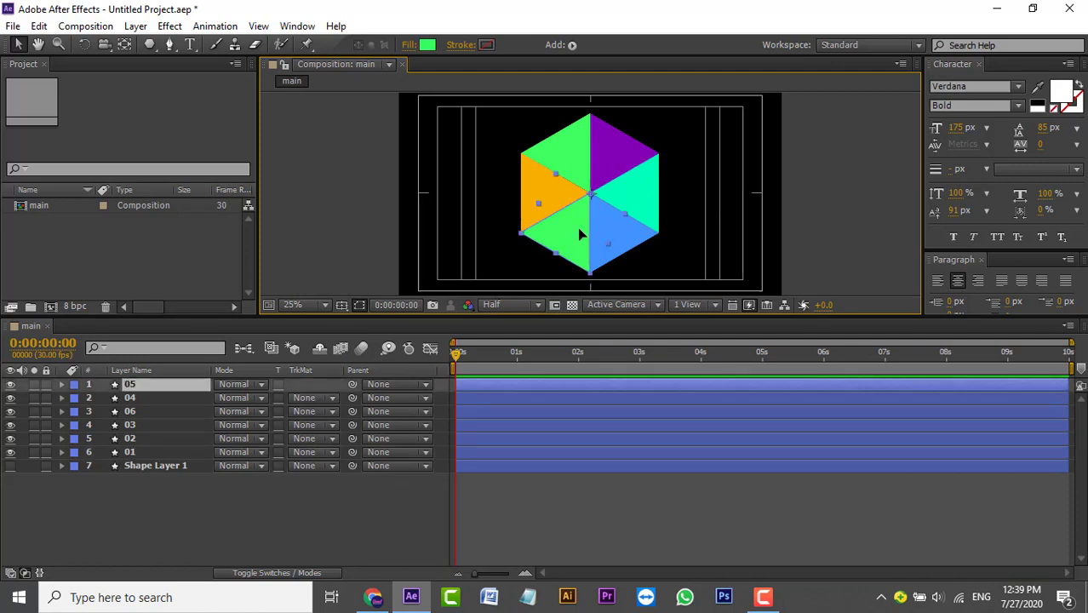
click(564, 171)
click(382, 496)
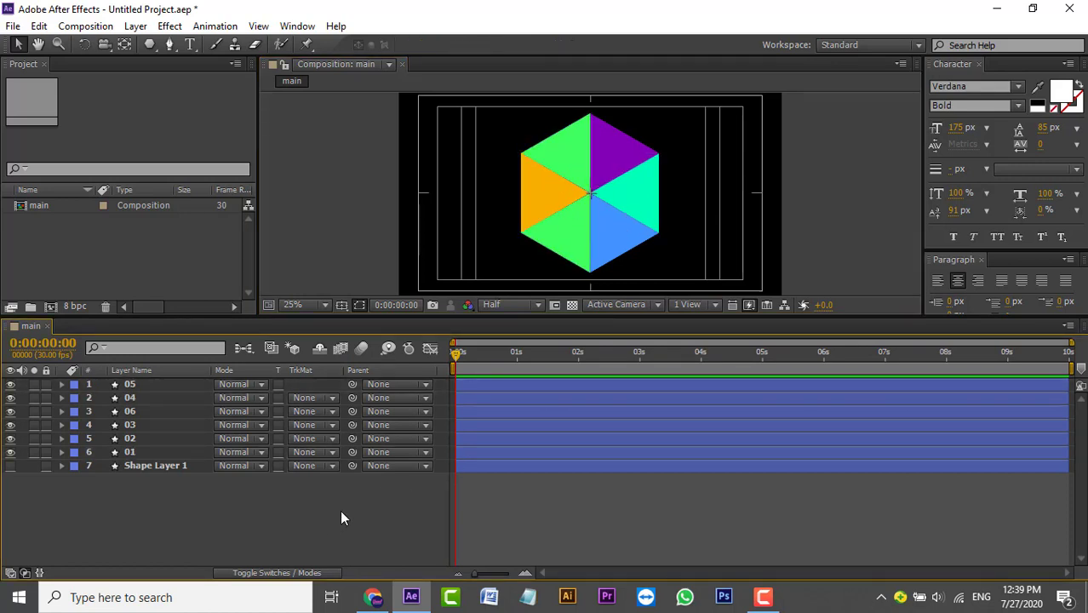
Start a file import and navigate to the 03 Photo media folder
right_click(80, 237)
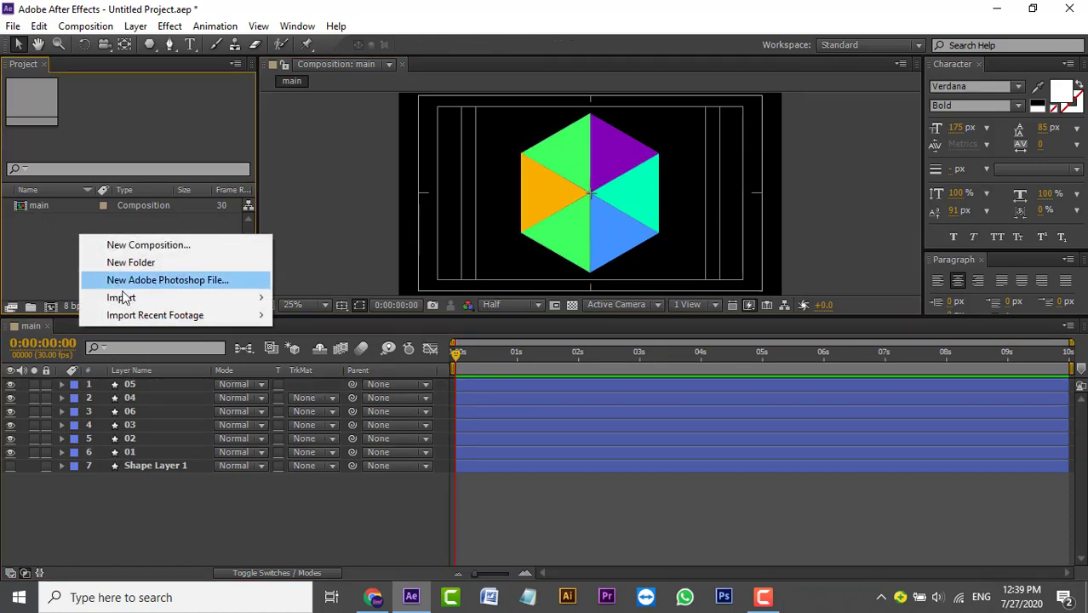
mouse_move(123, 298)
click(341, 298)
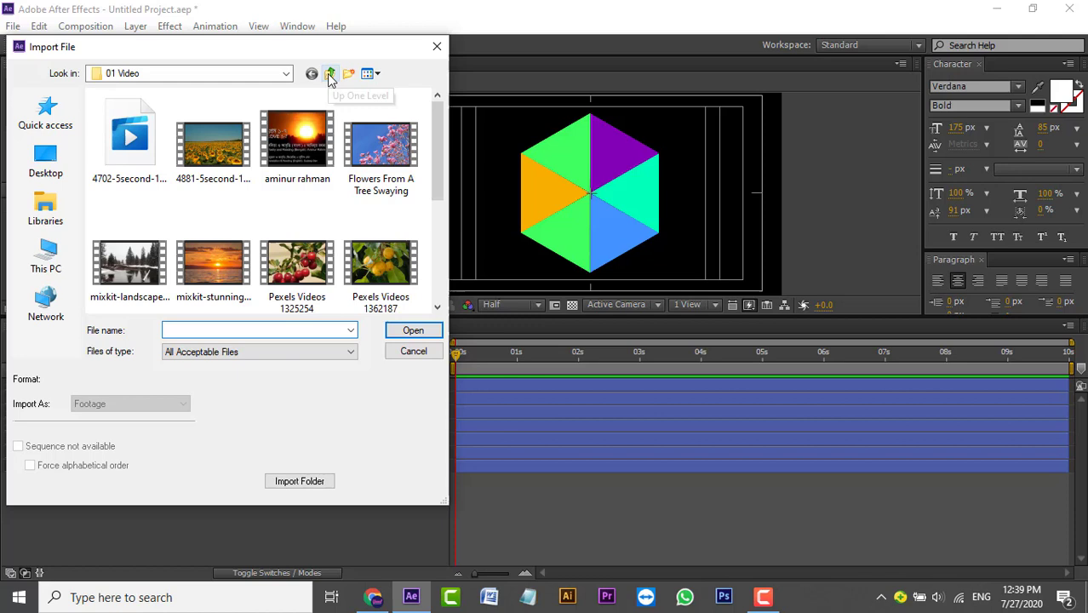
click(329, 75)
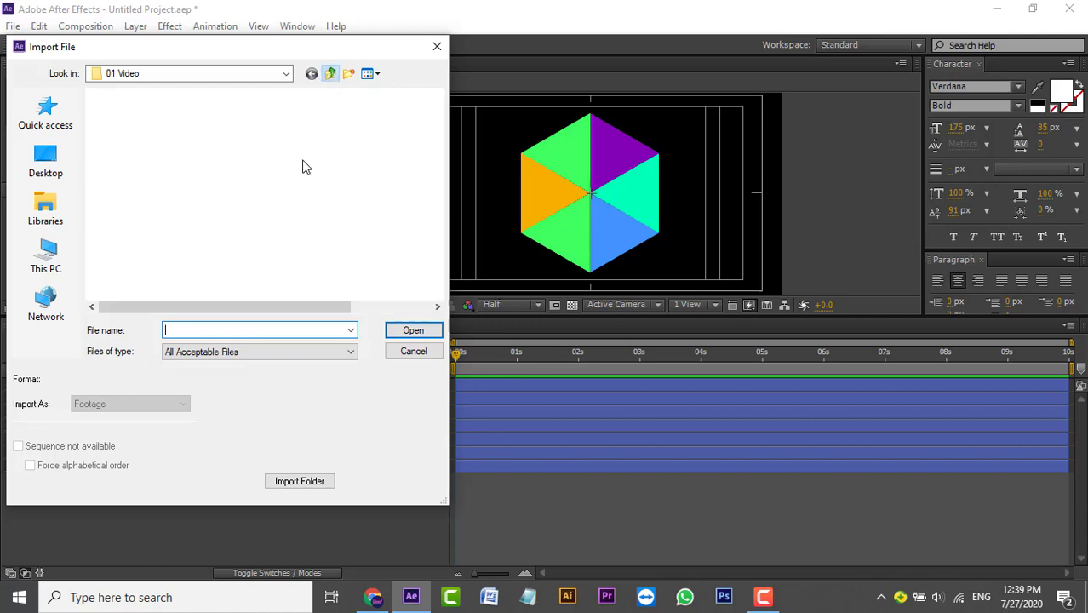
double_click(125, 146)
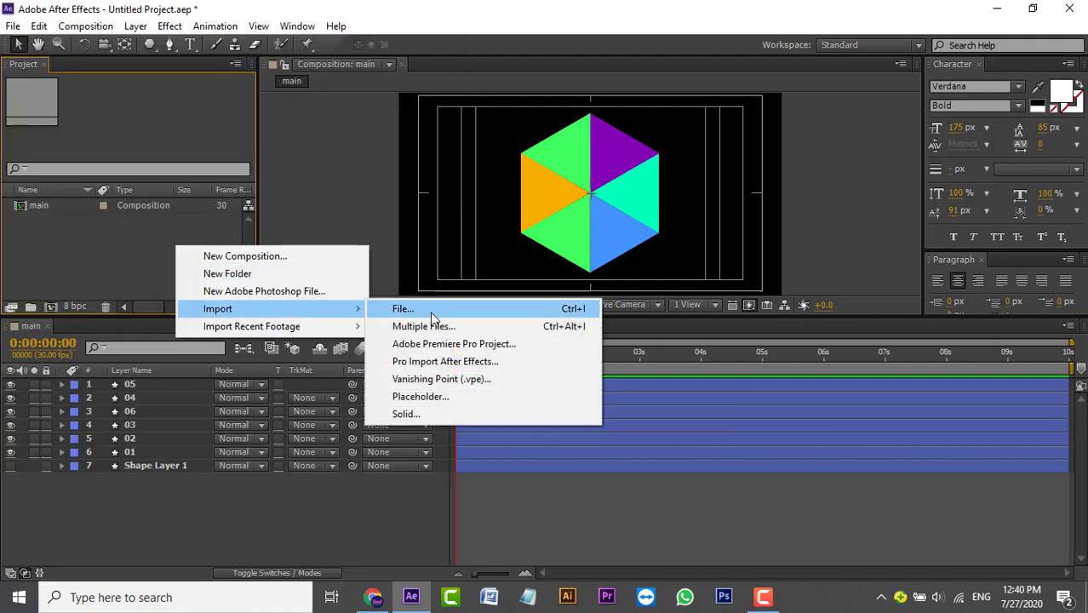
Import a photo from the 03 Photo folder into the project
click(432, 313)
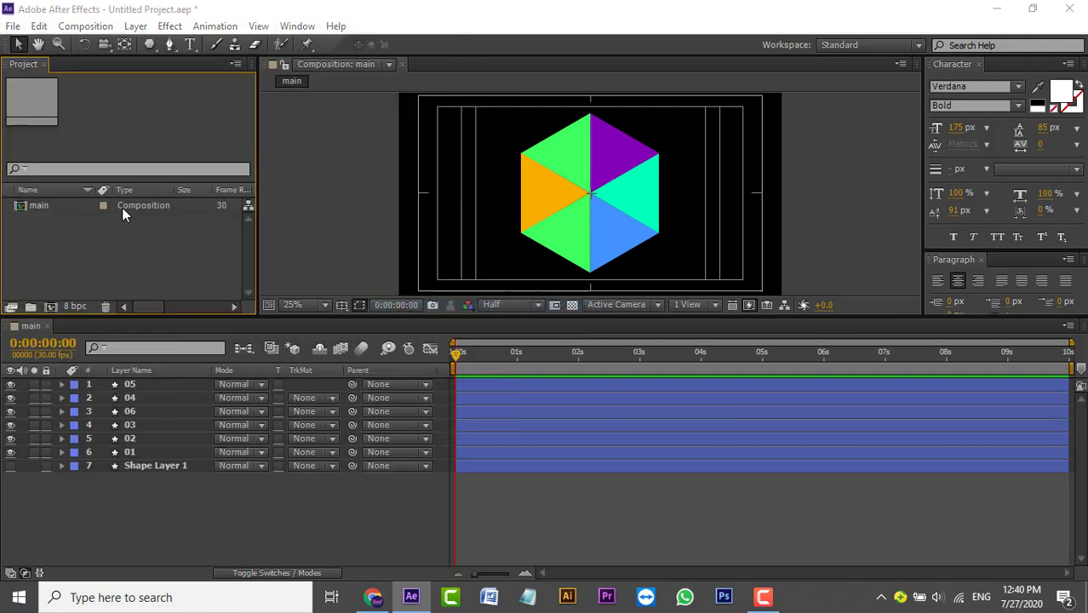
click(328, 76)
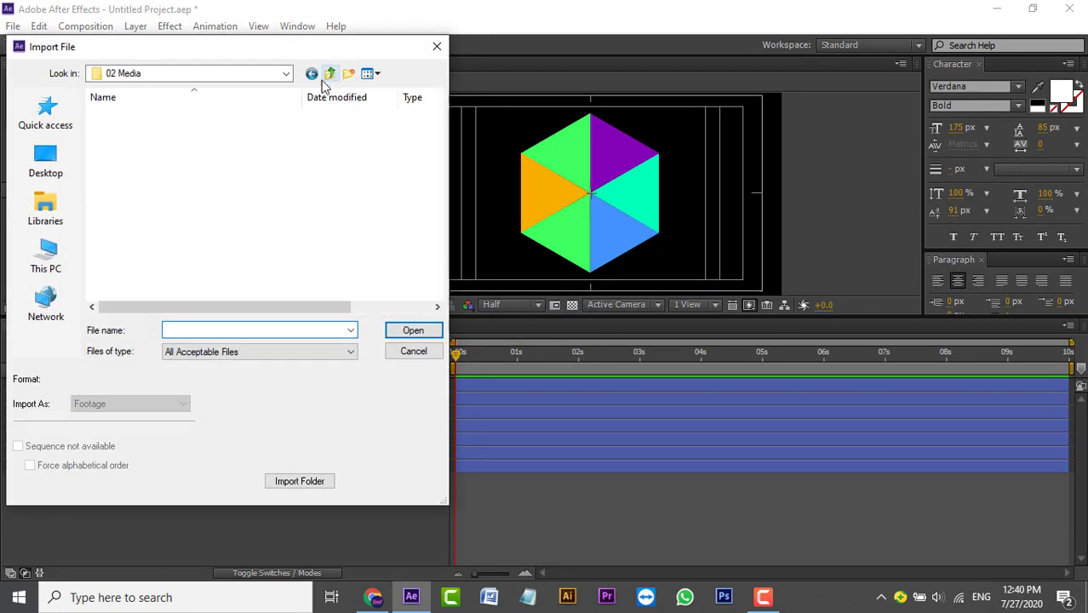
double_click(136, 151)
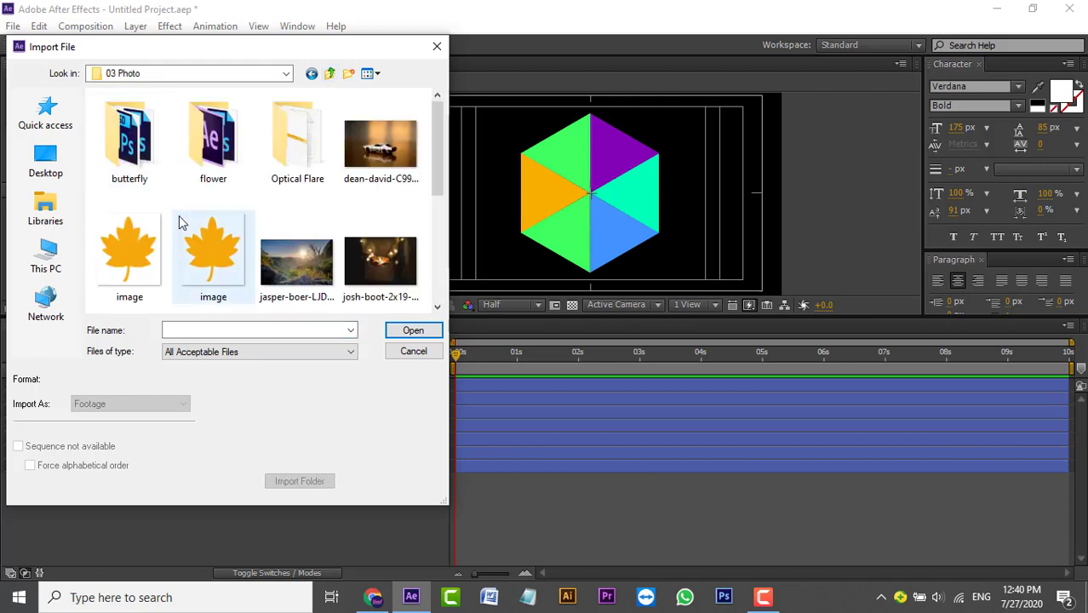
double_click(379, 141)
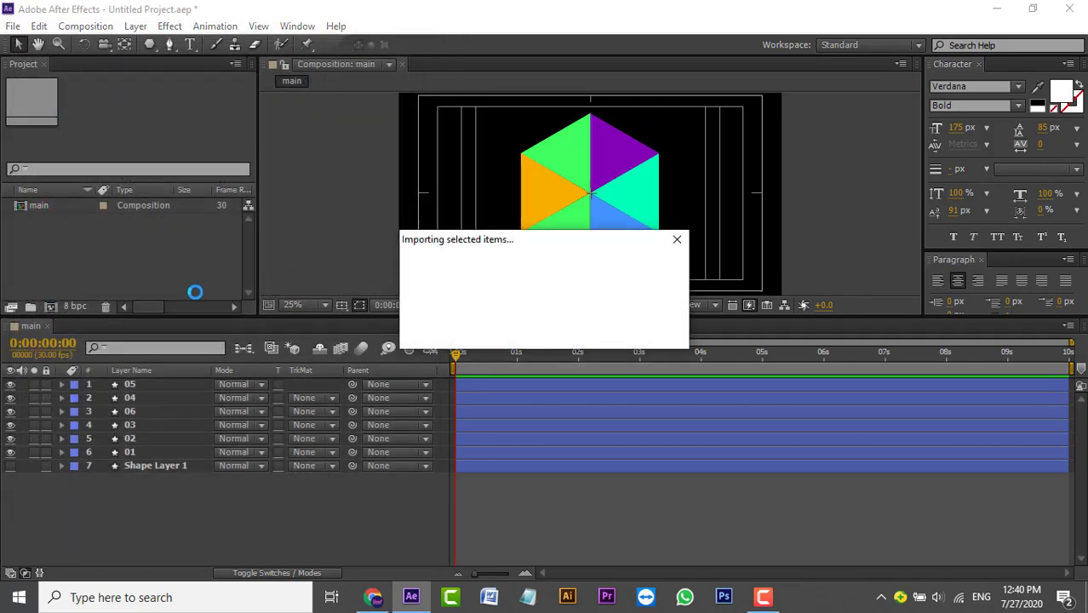
Skip the unsupported daisy file, import the josh-boot photo and rename it 02
double_click(136, 257)
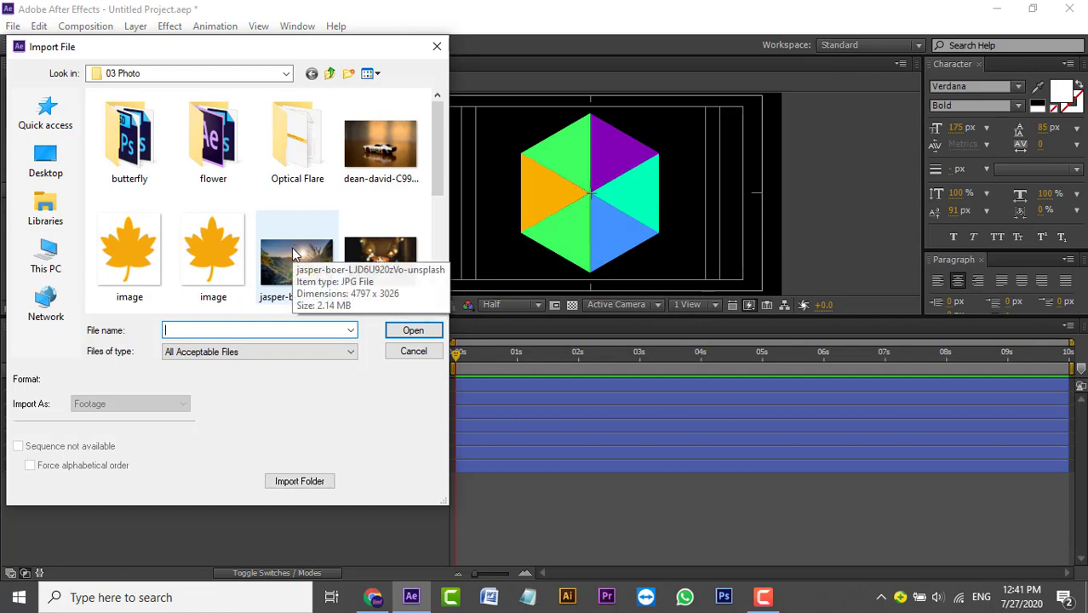
scroll(292, 249, down, 1)
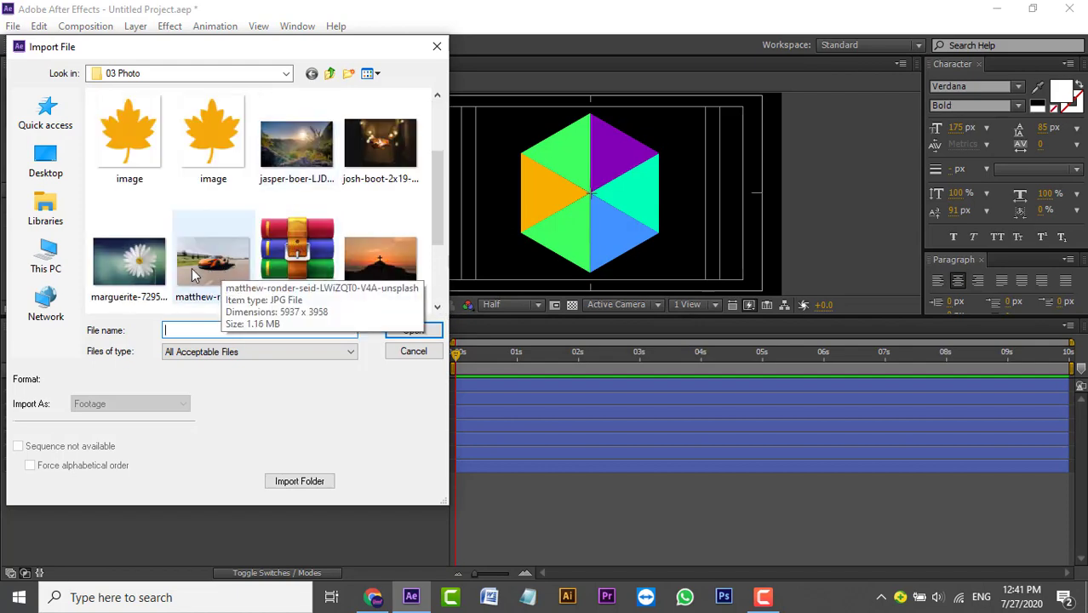
double_click(143, 271)
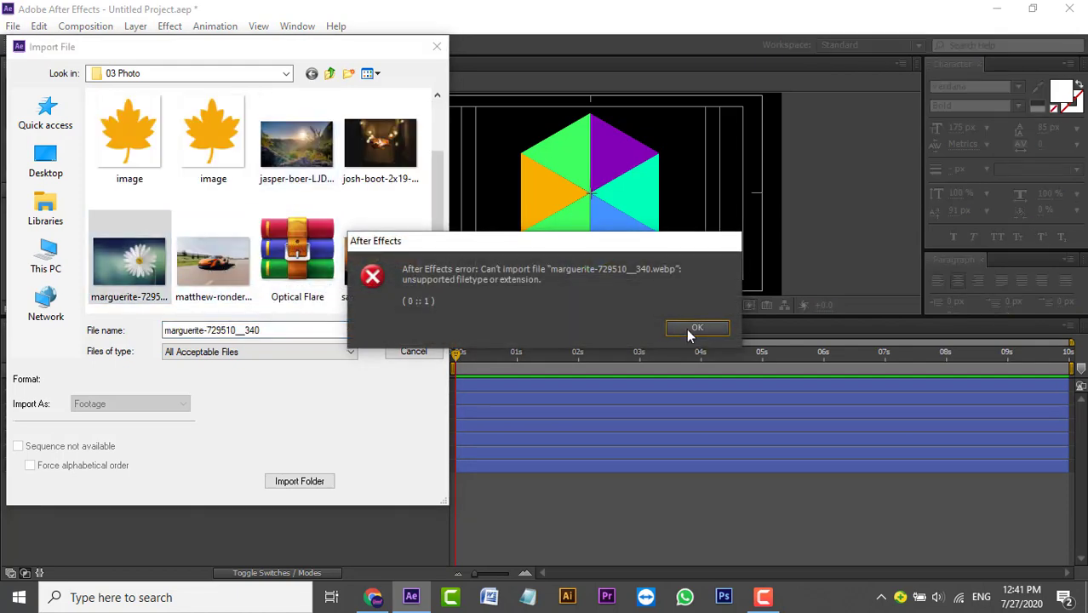
click(694, 329)
click(365, 166)
double_click(365, 166)
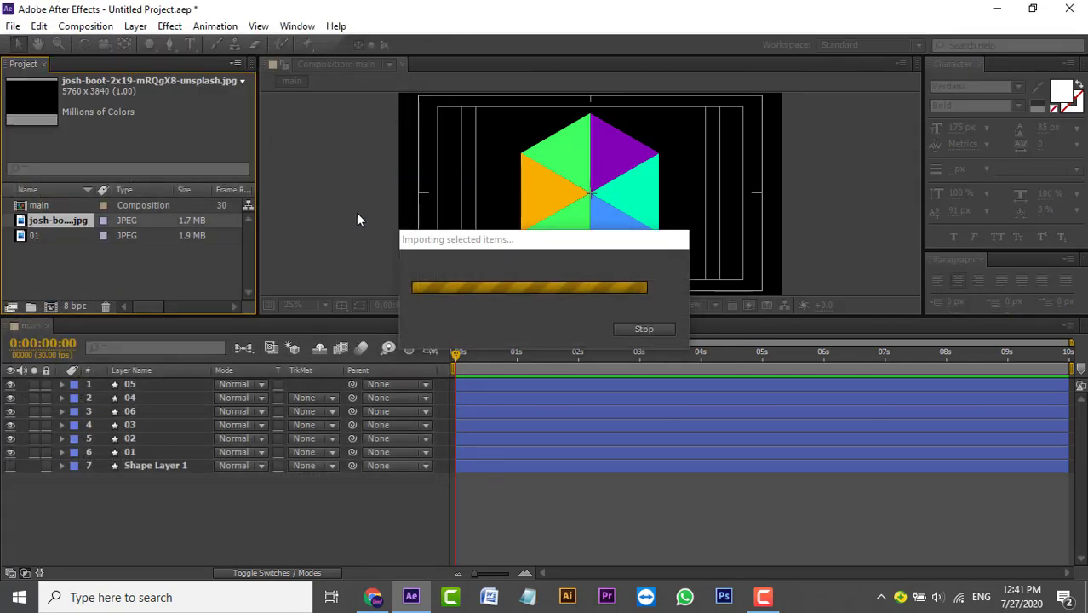
key(Return)
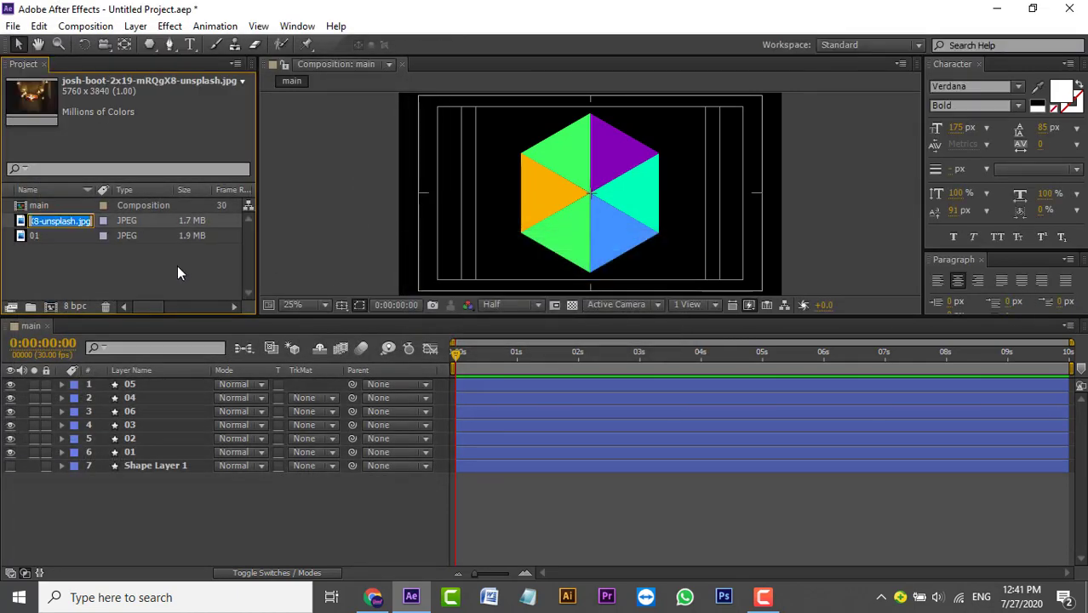
text(02)
key(Return)
Import the jasper-boer landscape photo and rename it 03
right_click(184, 265)
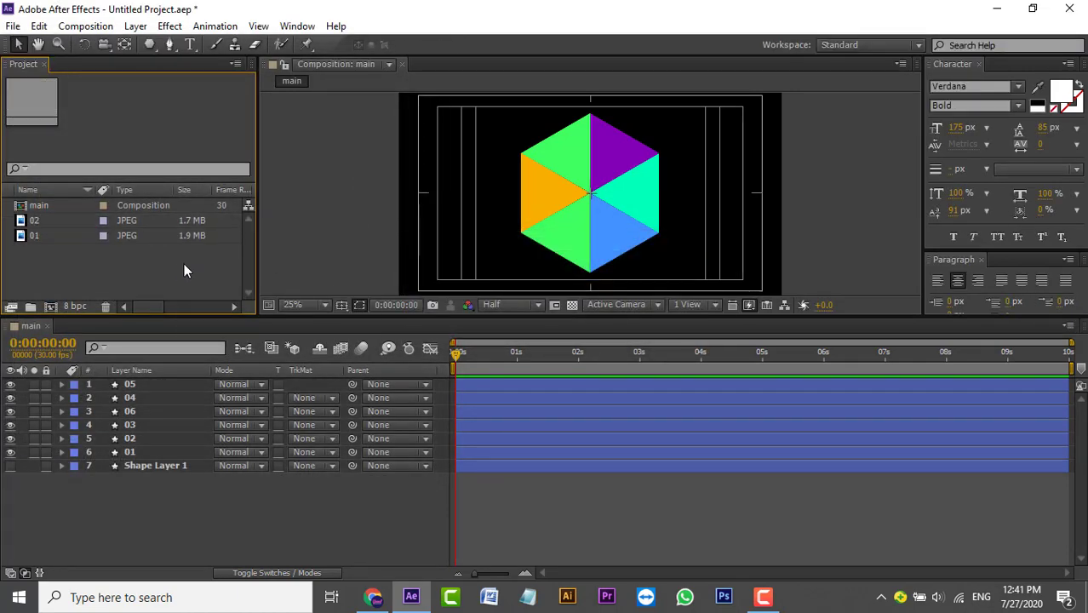
mouse_move(274, 327)
click(434, 330)
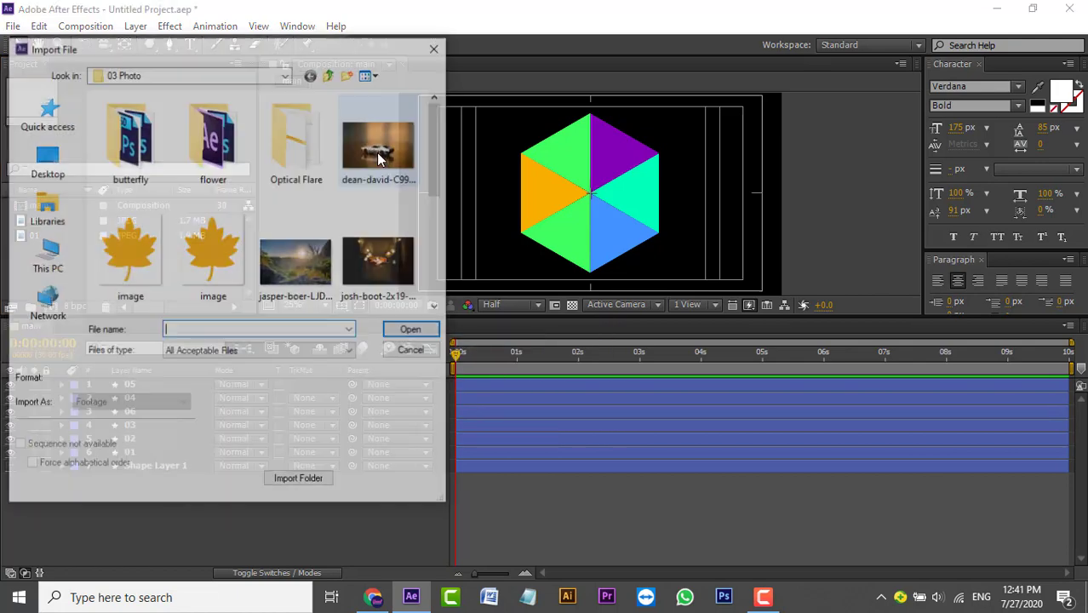
click(312, 260)
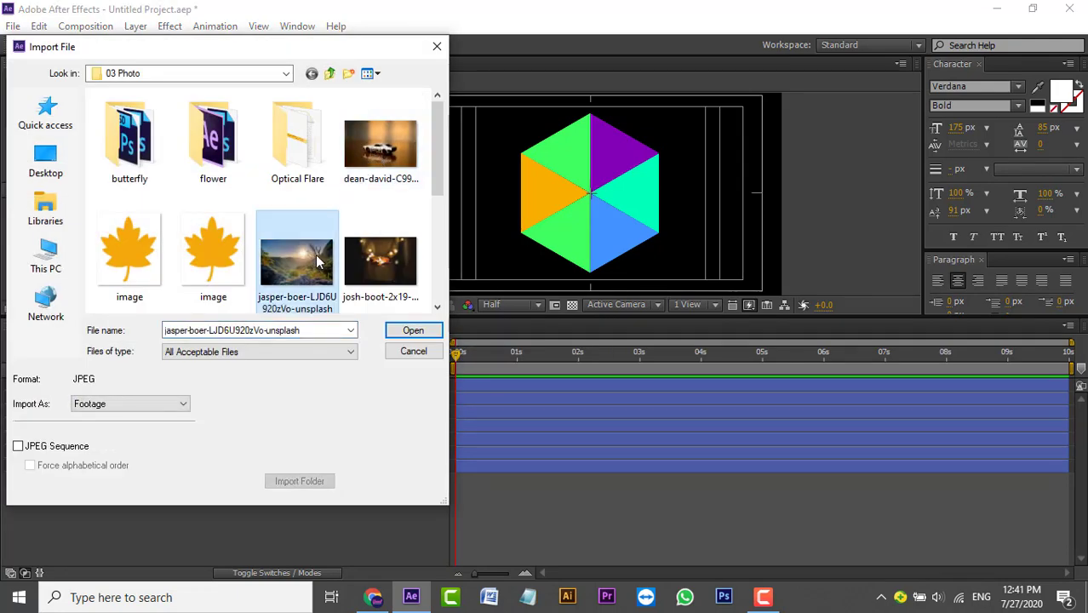
double_click(318, 247)
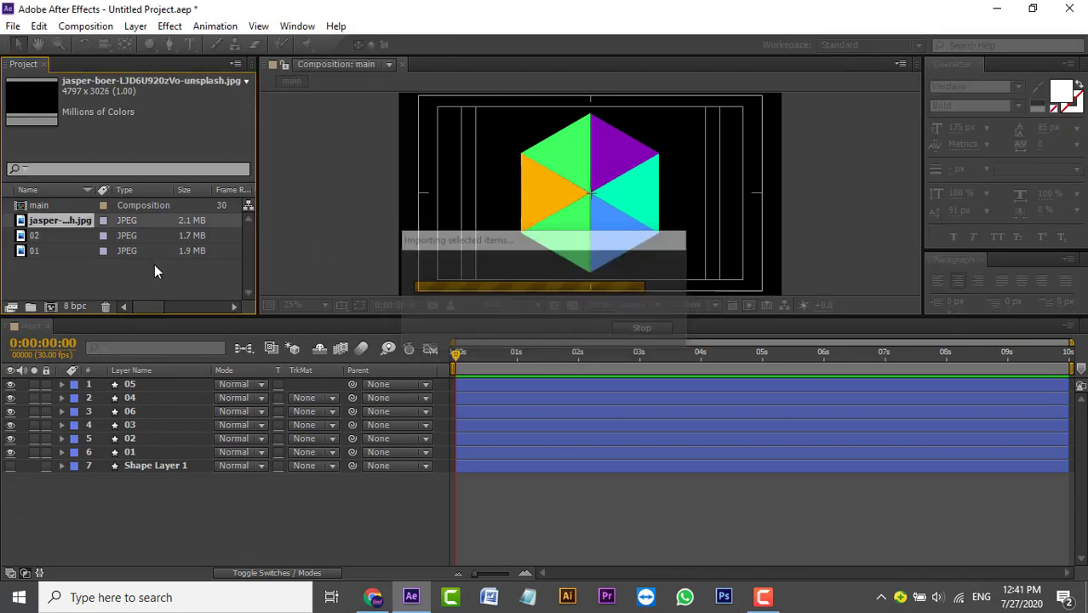
key(Return)
text(03)
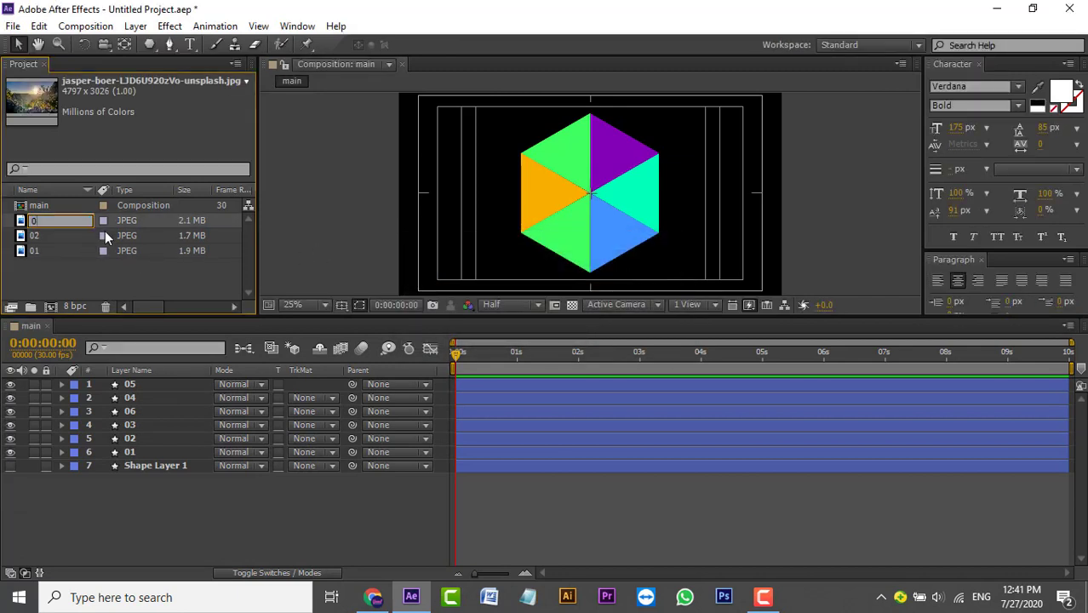
key(Return)
click(179, 274)
Import the sunset photo with the cross silhouette and rename it 04
right_click(179, 275)
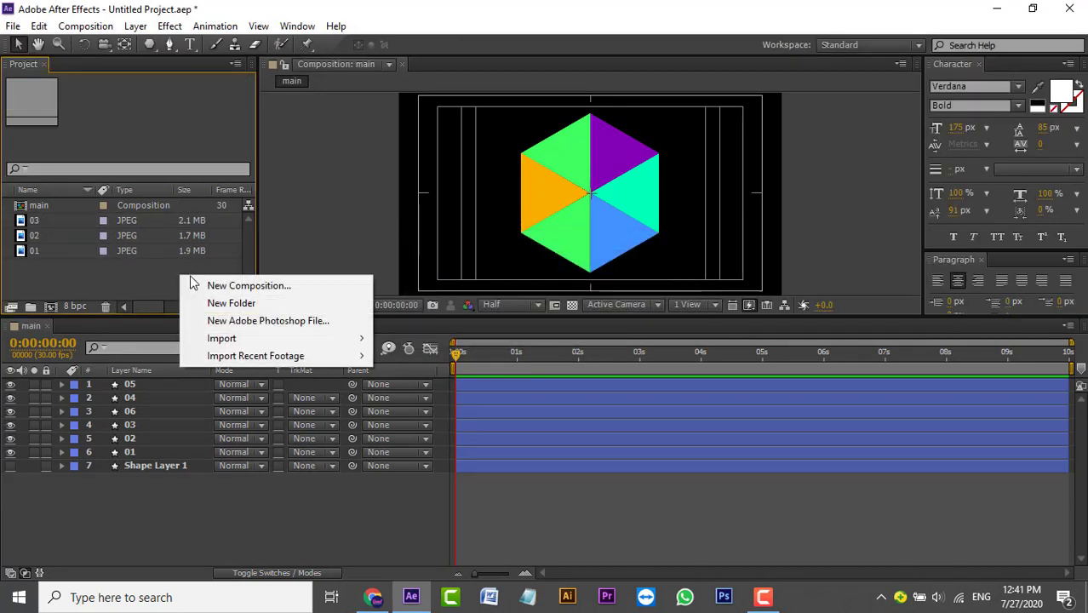
mouse_move(255, 338)
click(407, 338)
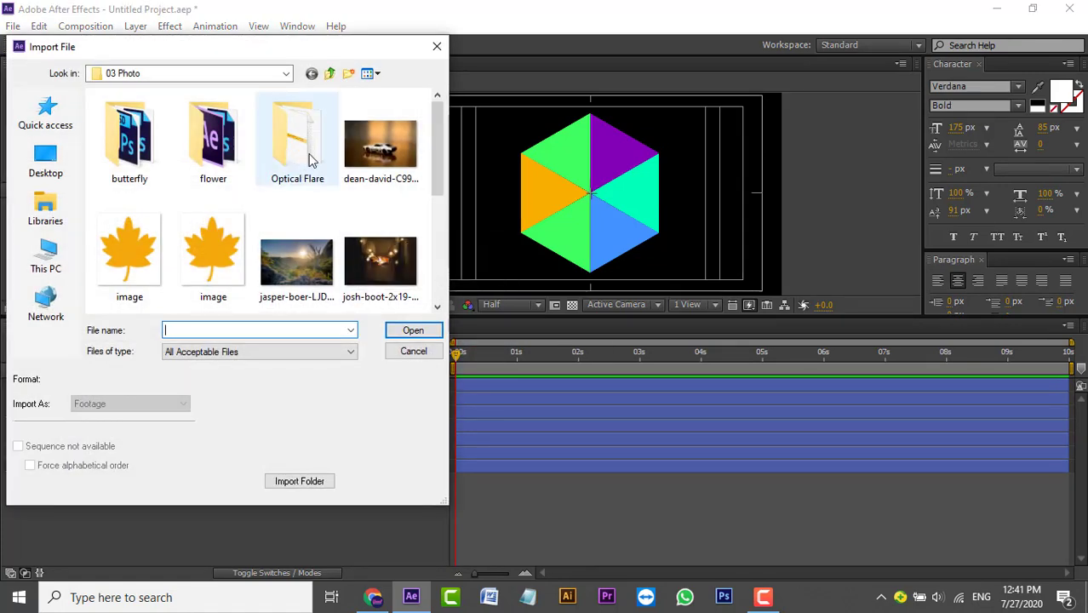
scroll(328, 200, down, 1)
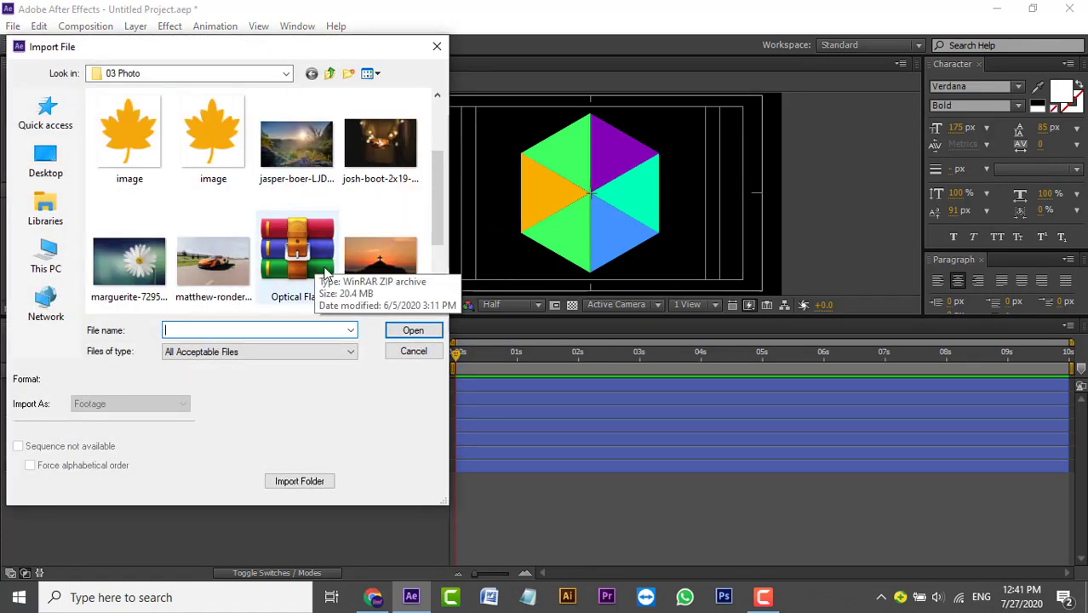
double_click(381, 264)
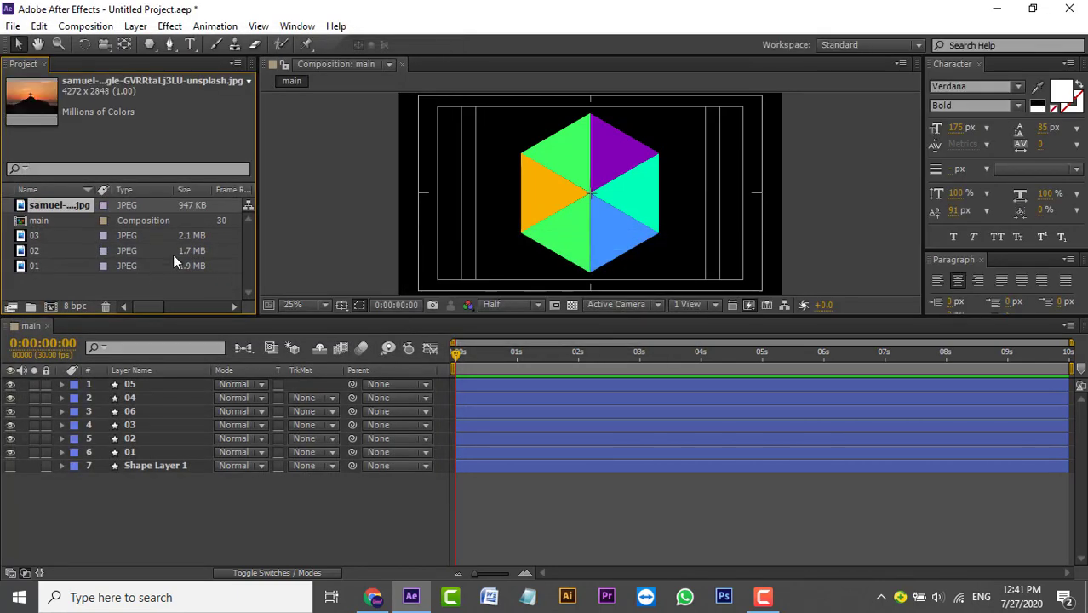
key(Return)
text(04)
key(Return)
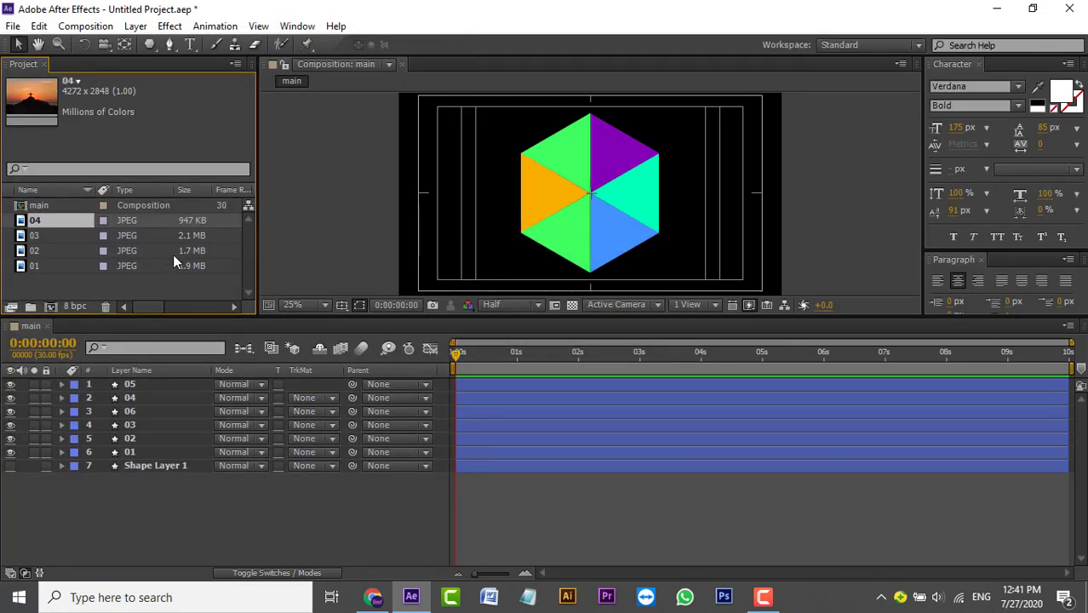
click(179, 281)
Import the pink sunset landscape photo and rename it 05
right_click(179, 279)
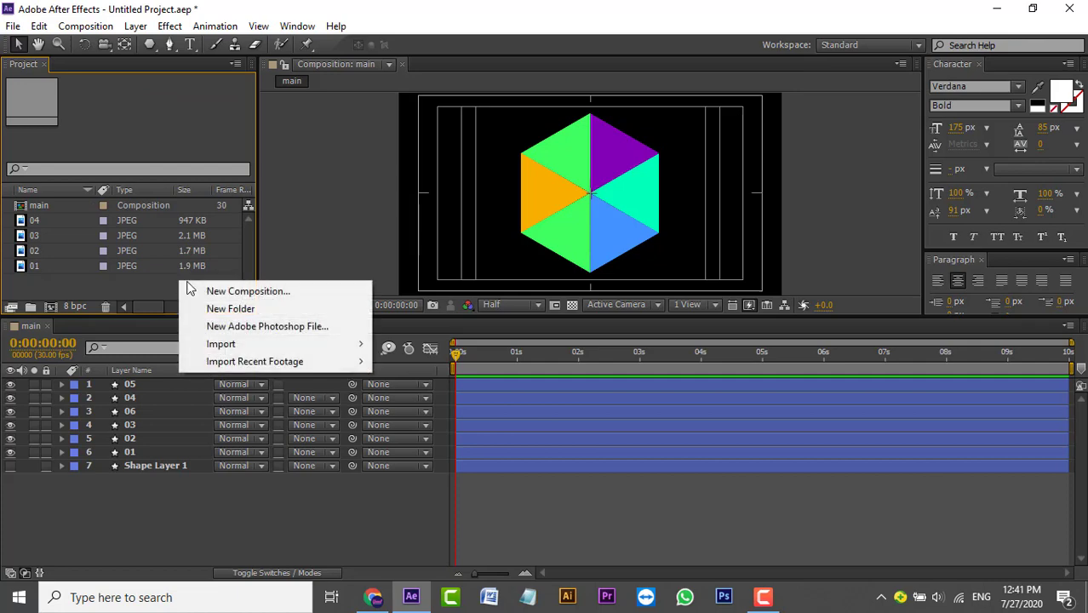
mouse_move(239, 343)
click(404, 343)
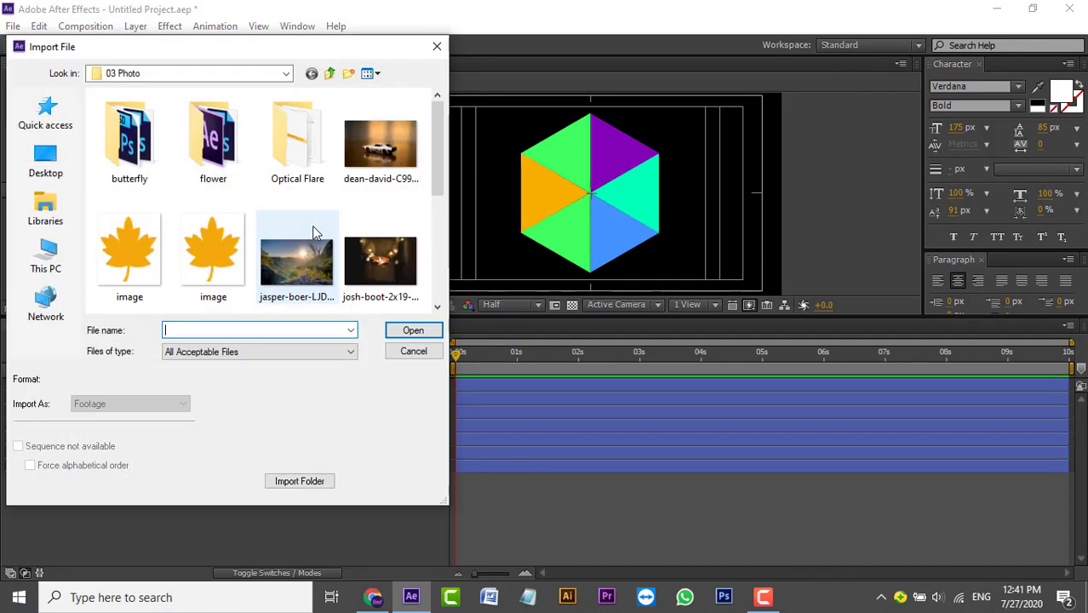
scroll(312, 233, down, 2)
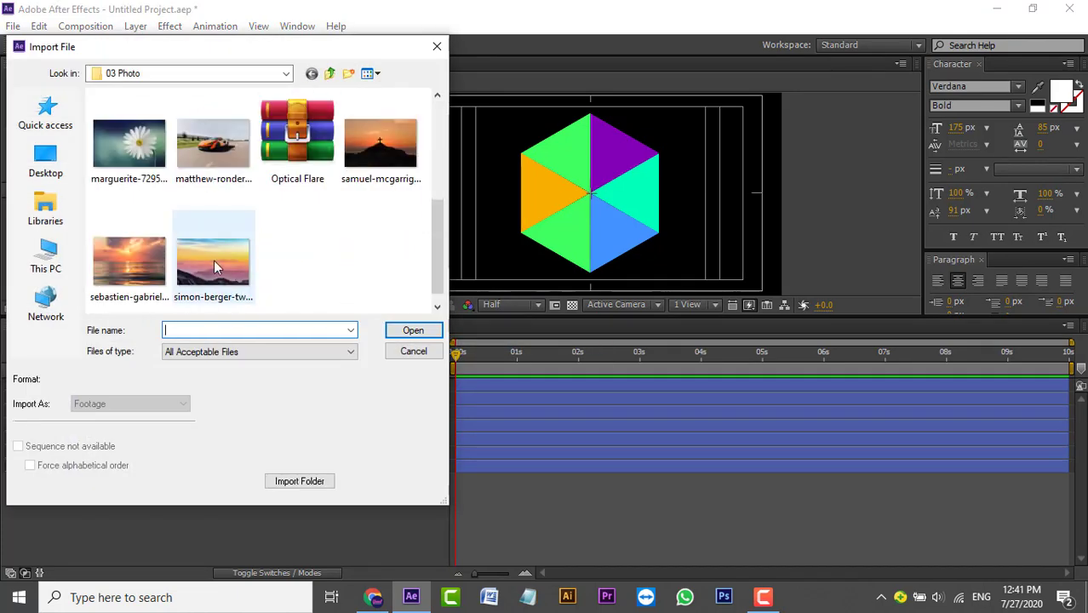
double_click(233, 251)
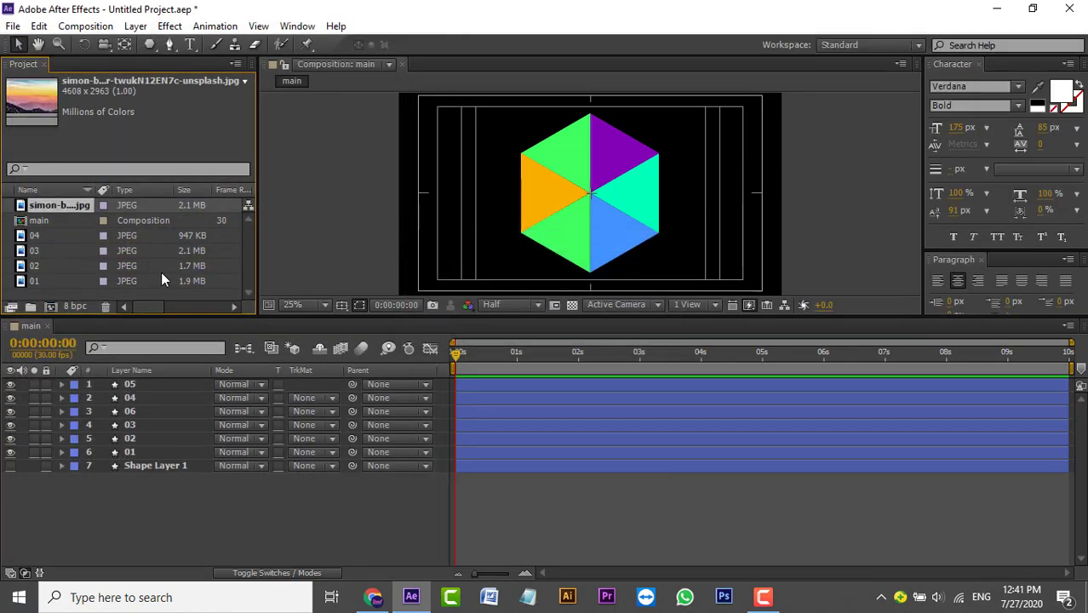
key(Return)
text(05)
key(Return)
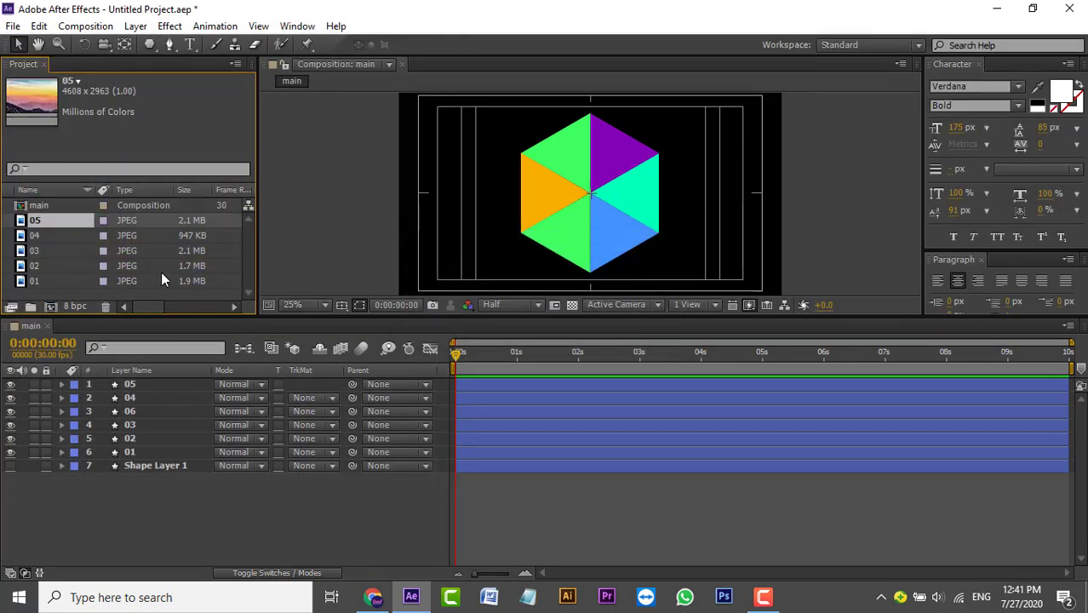
Import the sunset-over-the-sea photo and rename it 06
right_click(174, 299)
mouse_move(214, 355)
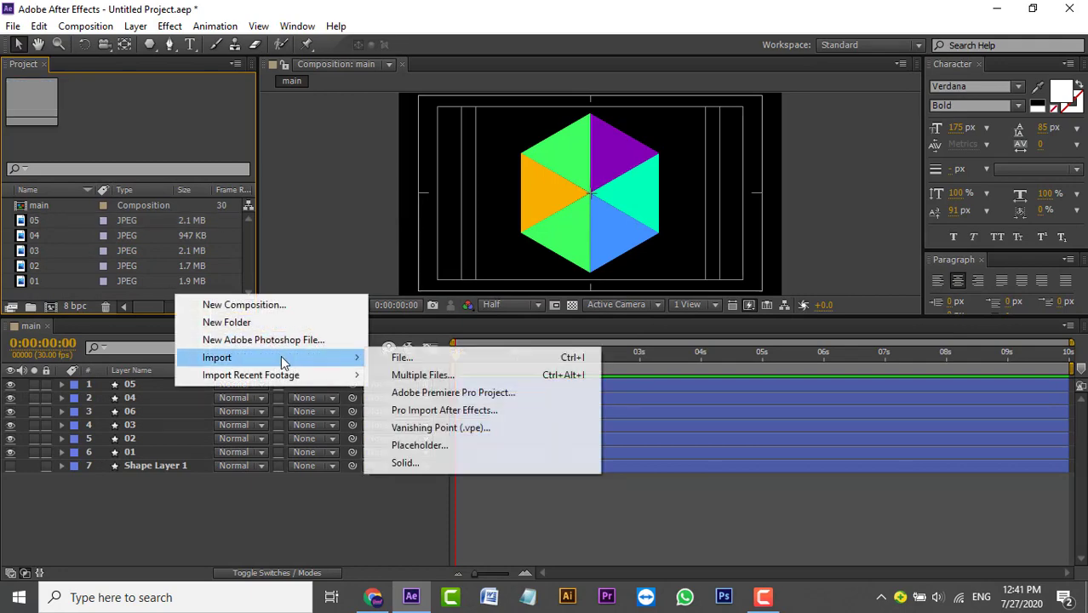
click(389, 355)
scroll(276, 247, down, 2)
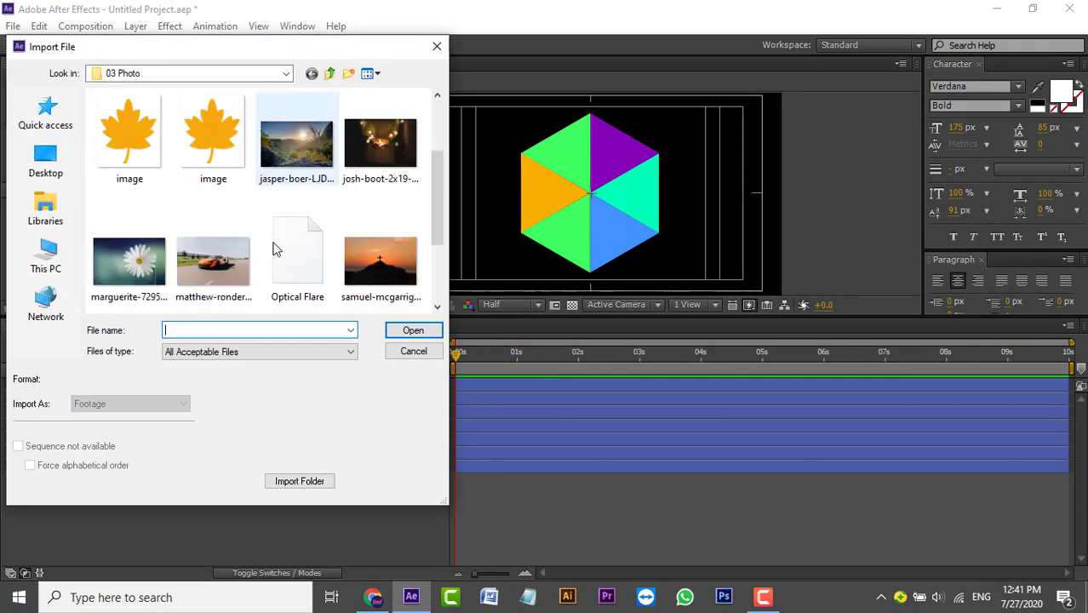
scroll(275, 250, down, 2)
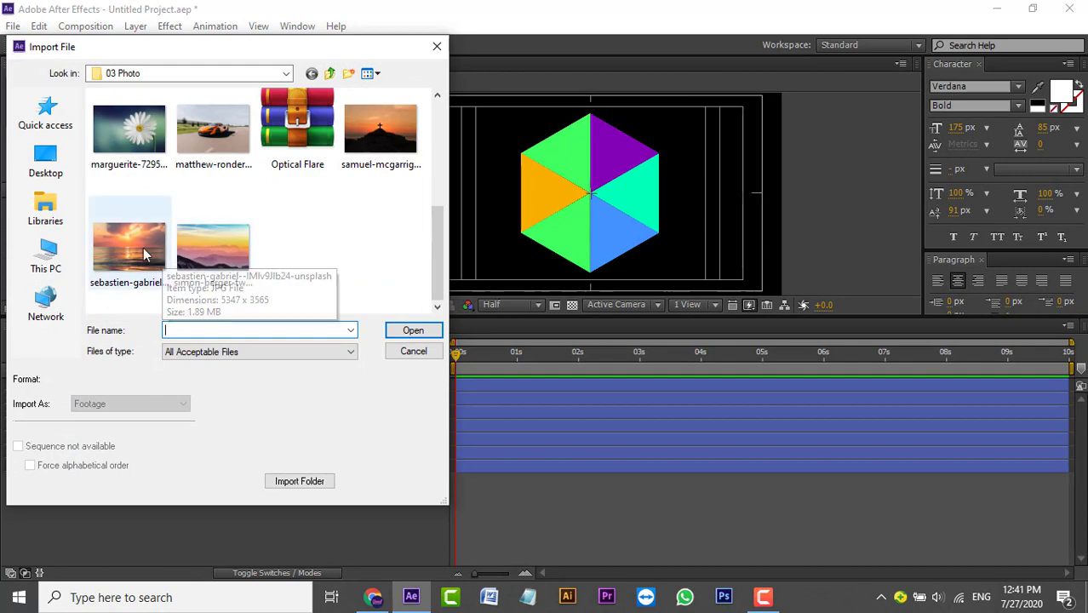
double_click(161, 256)
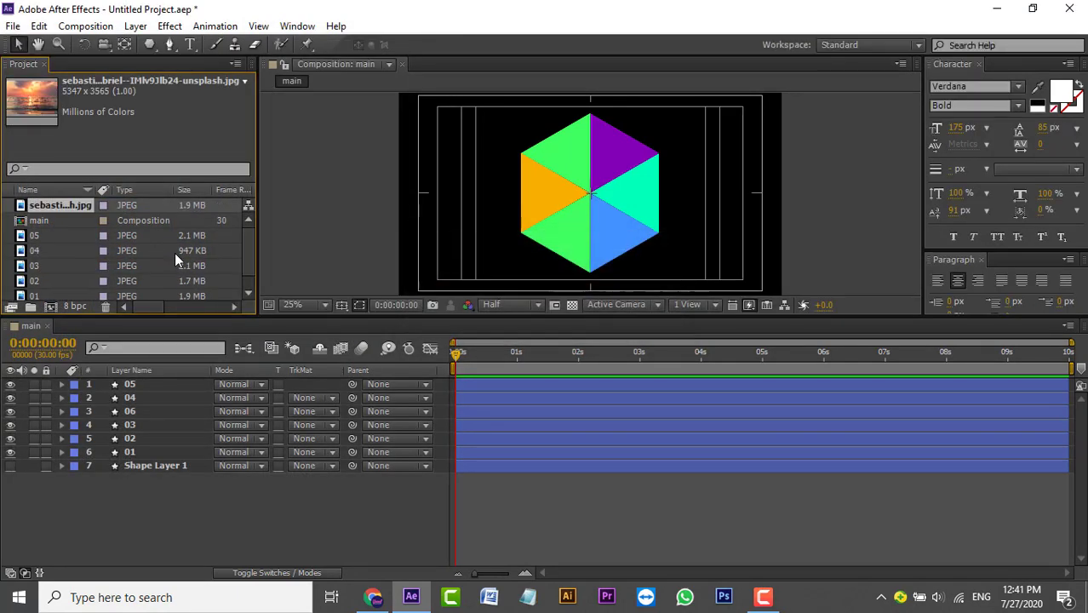
key(Return)
text(06)
key(Return)
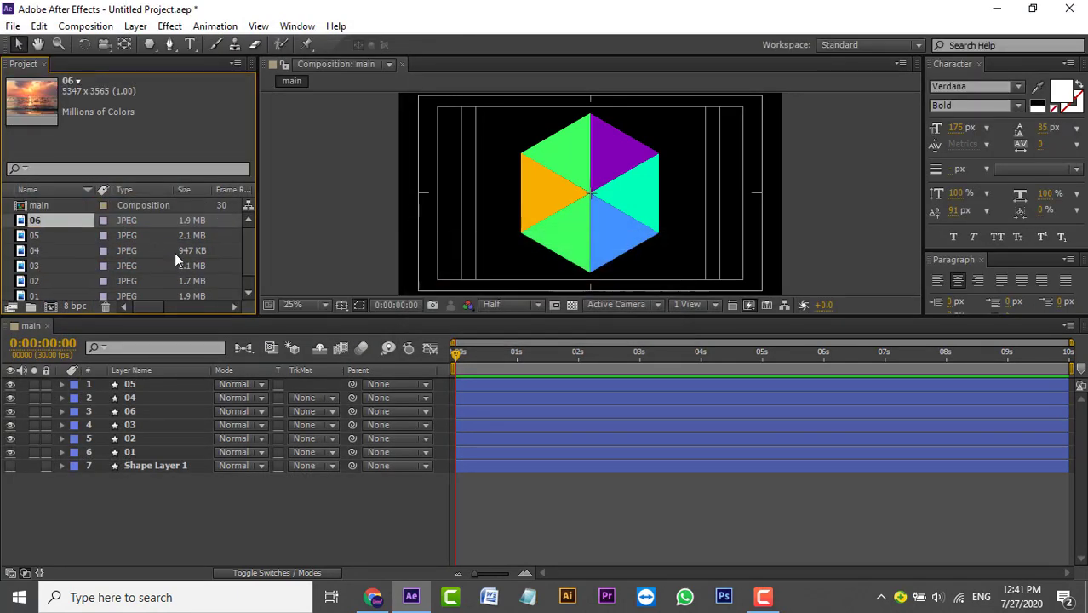
Drag the Timeline divider down, then check photos 01–06 in the taller Project list
drag(253, 314, 248, 353)
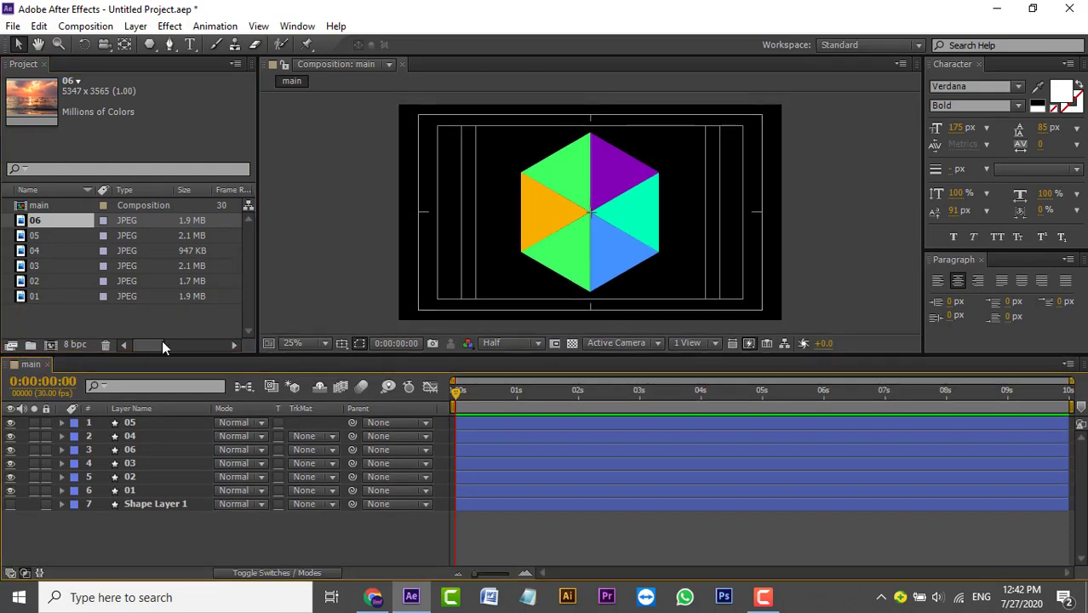
click(171, 314)
click(54, 219)
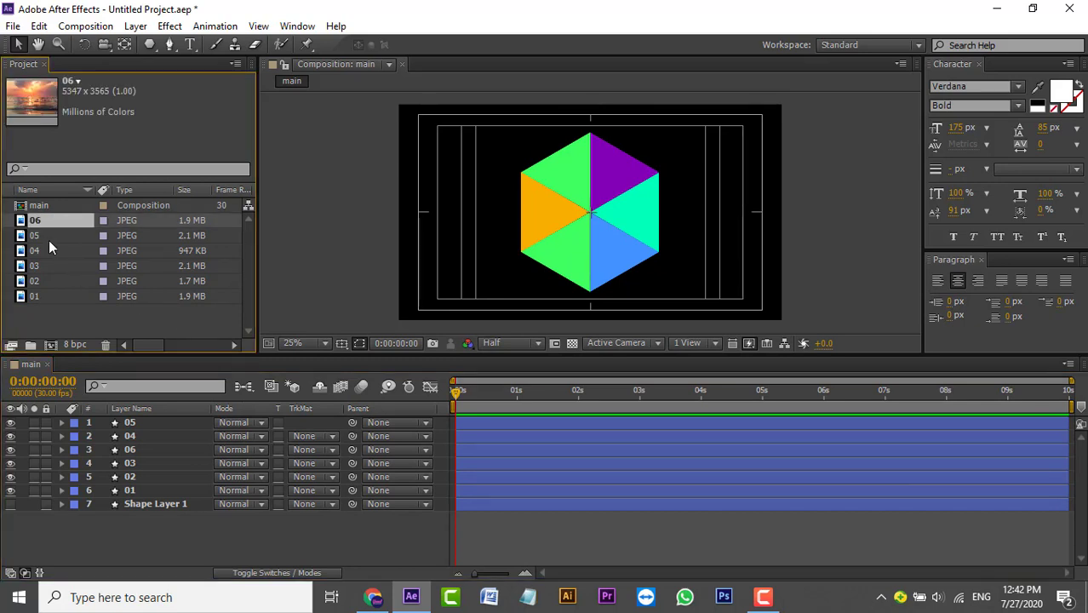
click(49, 236)
click(53, 281)
click(53, 295)
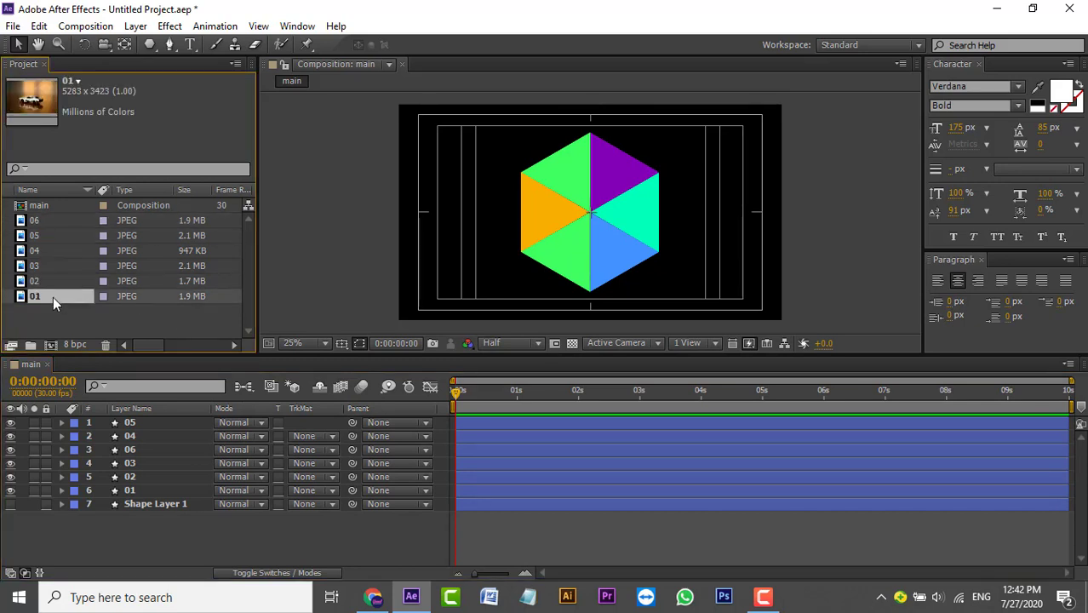
click(72, 310)
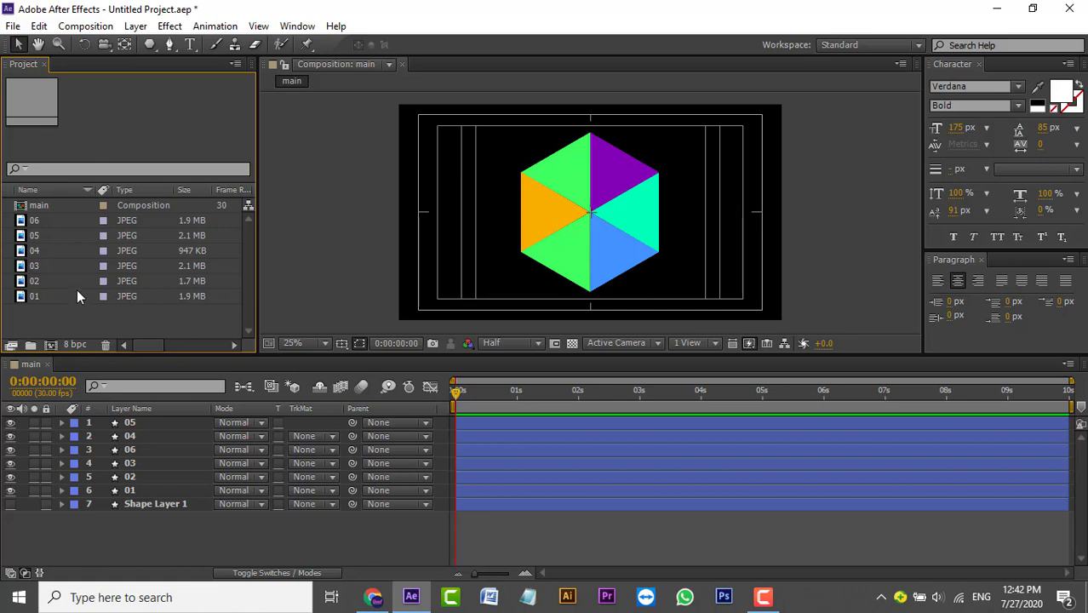
click(77, 296)
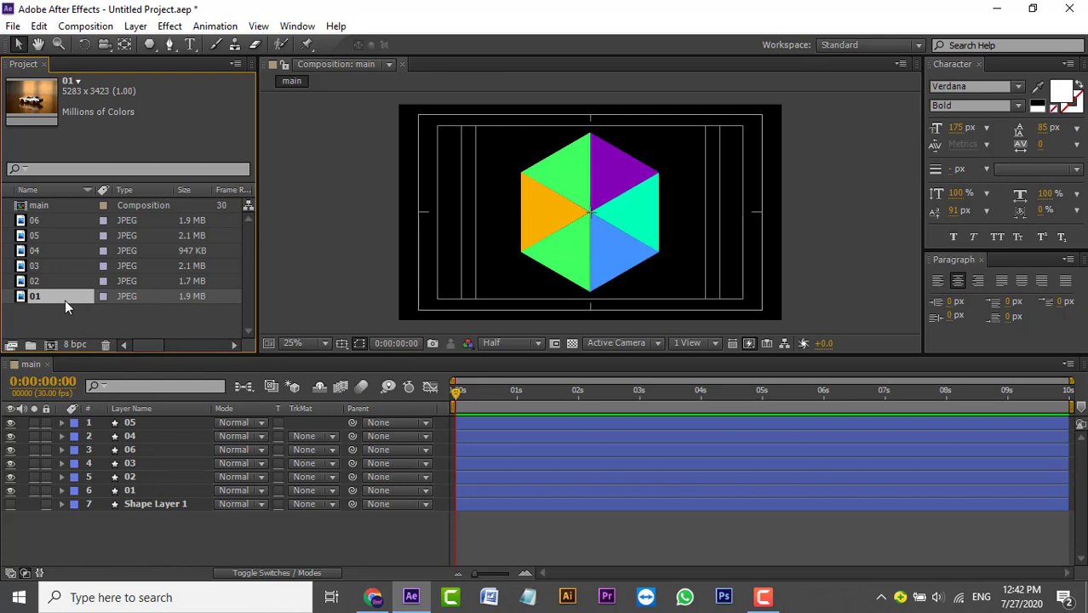
click(275, 535)
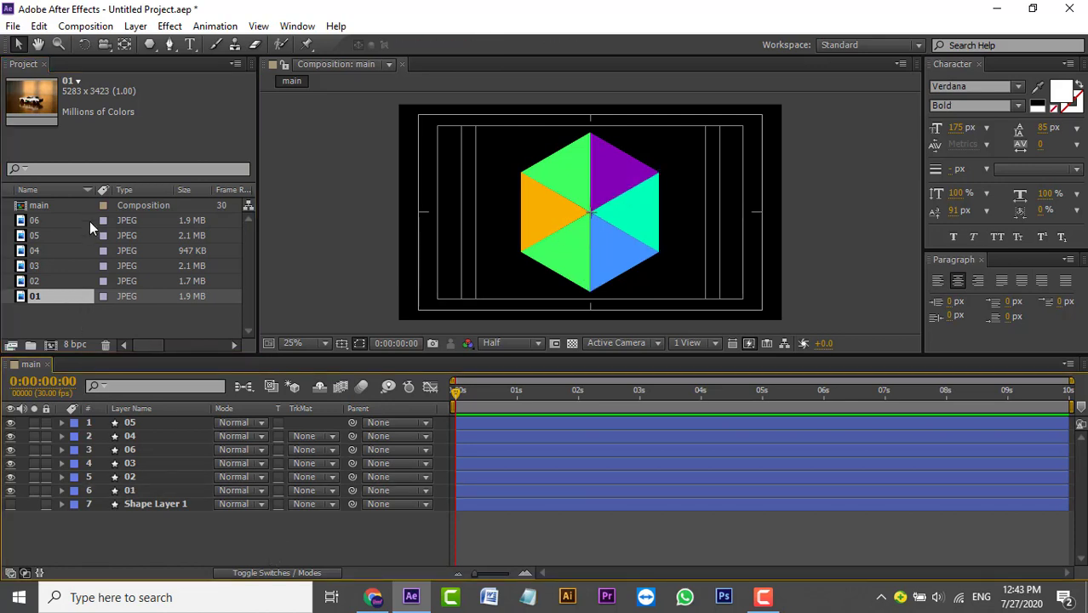
click(105, 332)
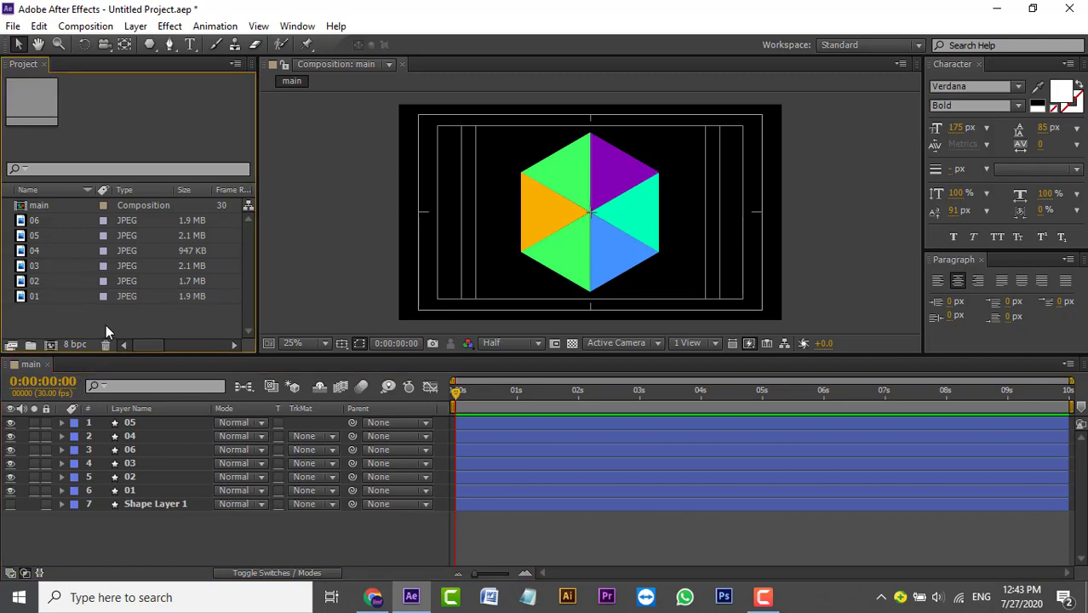
Create a new 1920x1080 composition named PlaceHolder_01
click(50, 349)
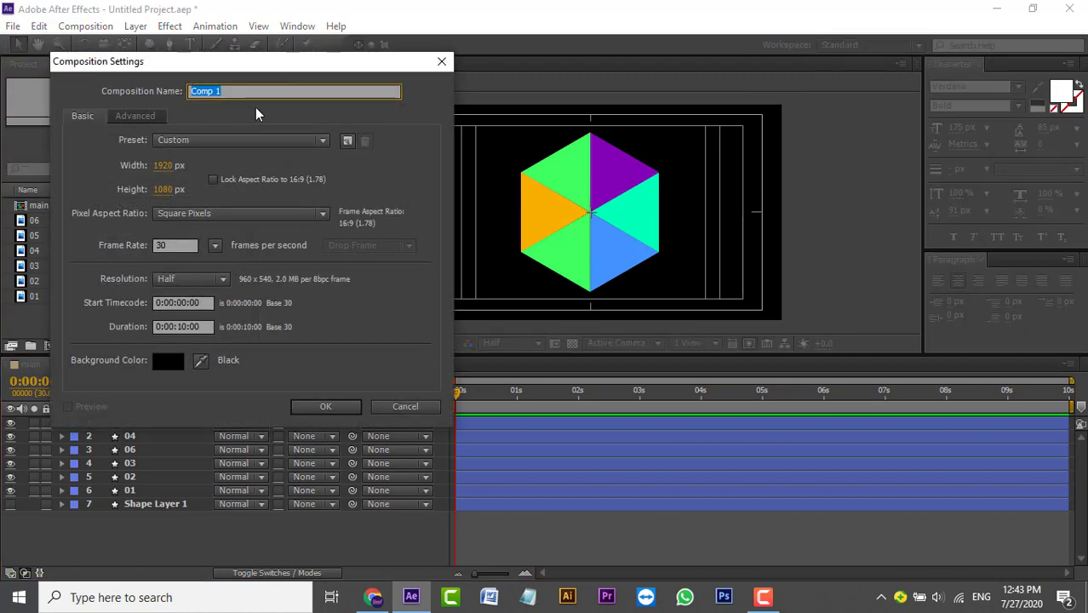
text(PlaceHolder_01)
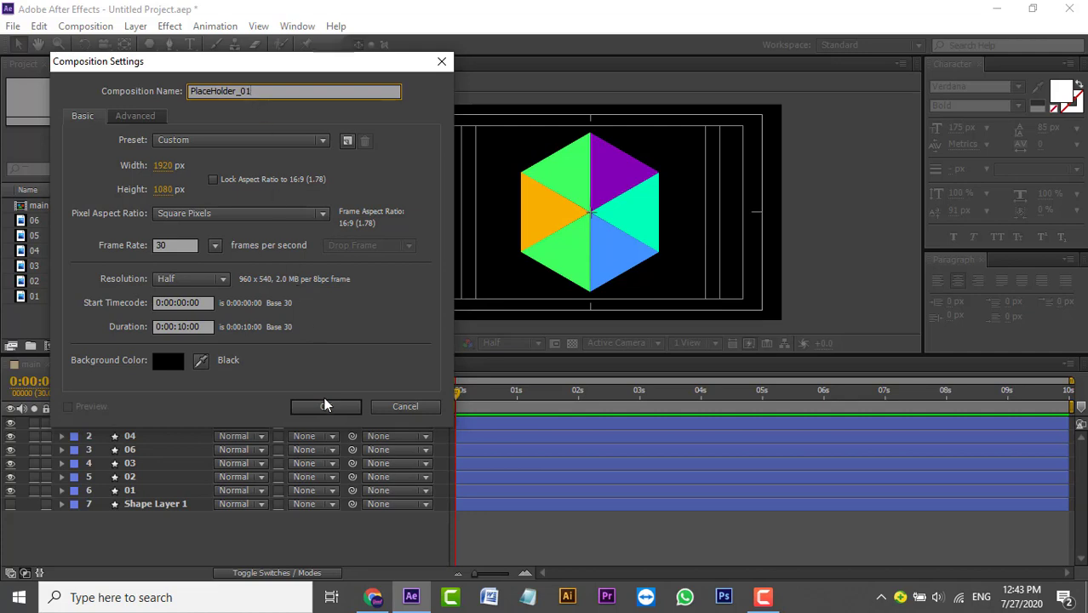
click(326, 406)
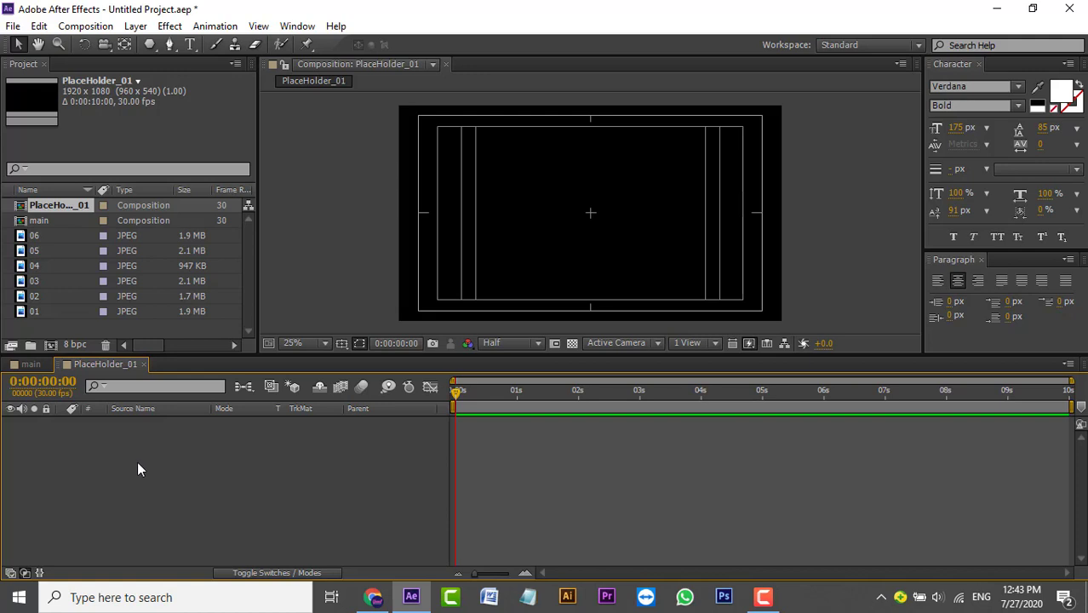
Add the police-car photo 01 to PlaceHolder_01 and scale it to 40%
click(49, 311)
drag(150, 481, 162, 466)
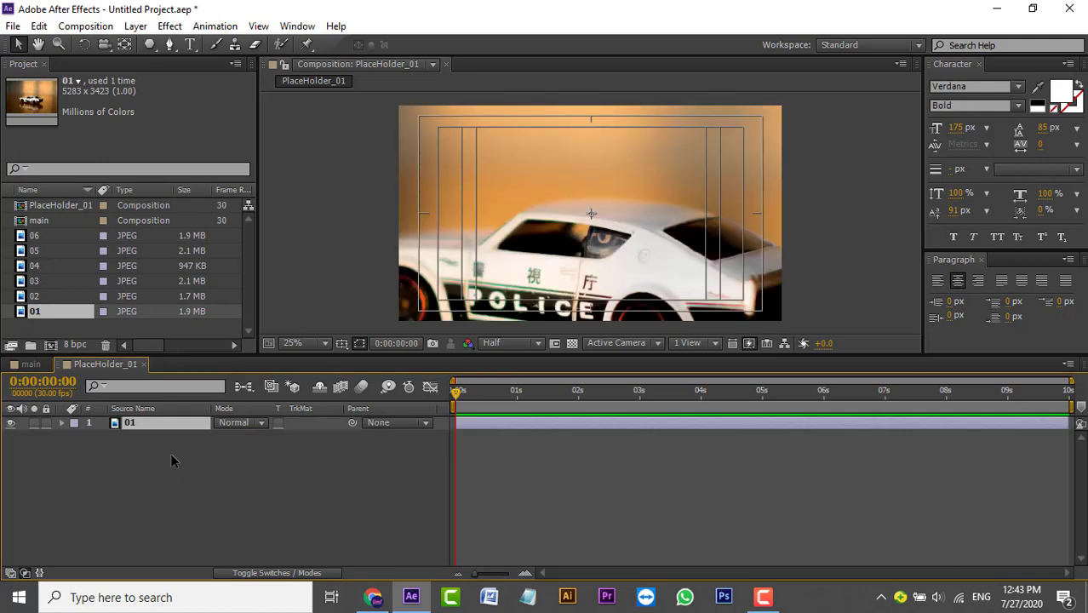
key(s)
click(241, 436)
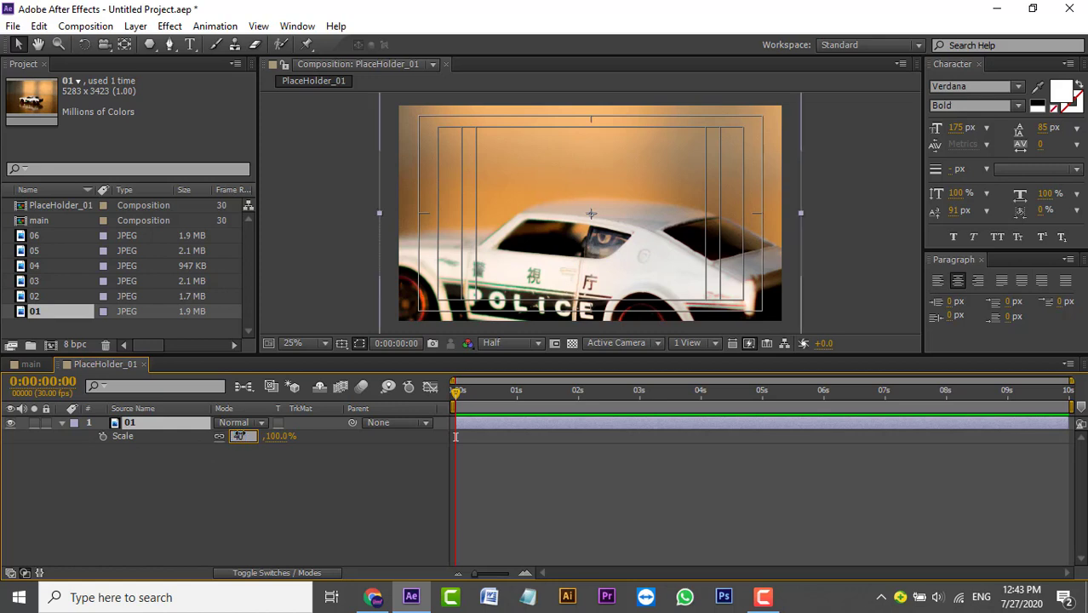
text(40)
key(Return)
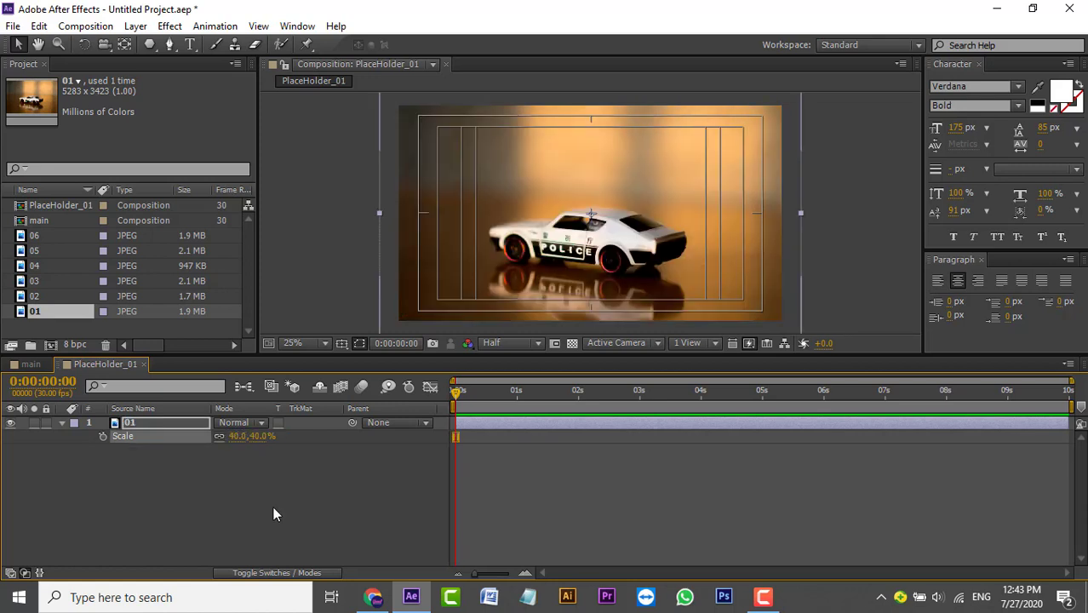
click(274, 509)
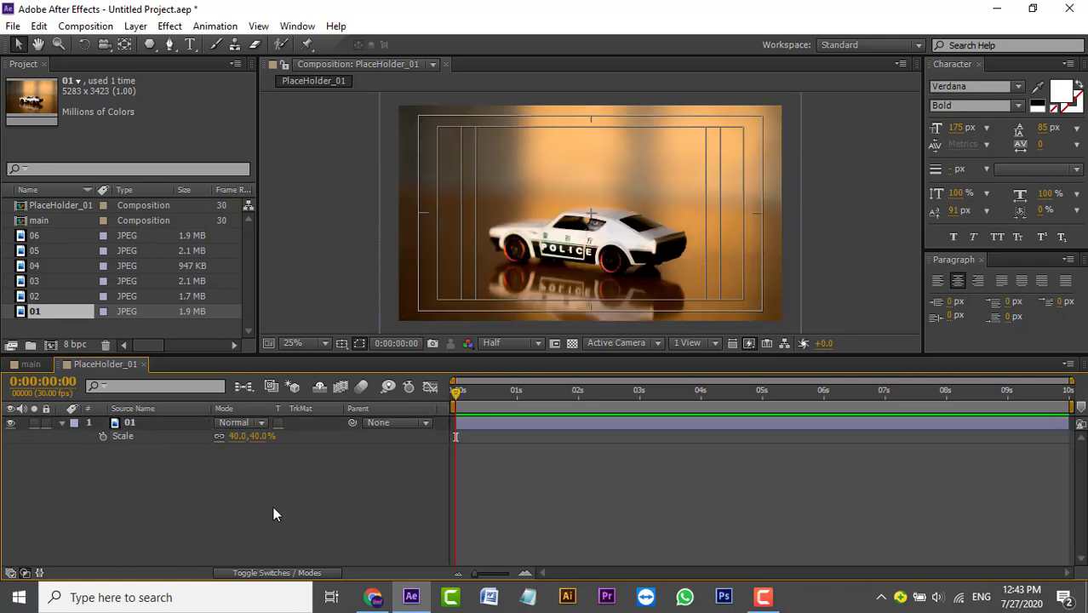
Reduce photo 01's scale to 38% and nudge it slightly upward
click(239, 436)
text(38)
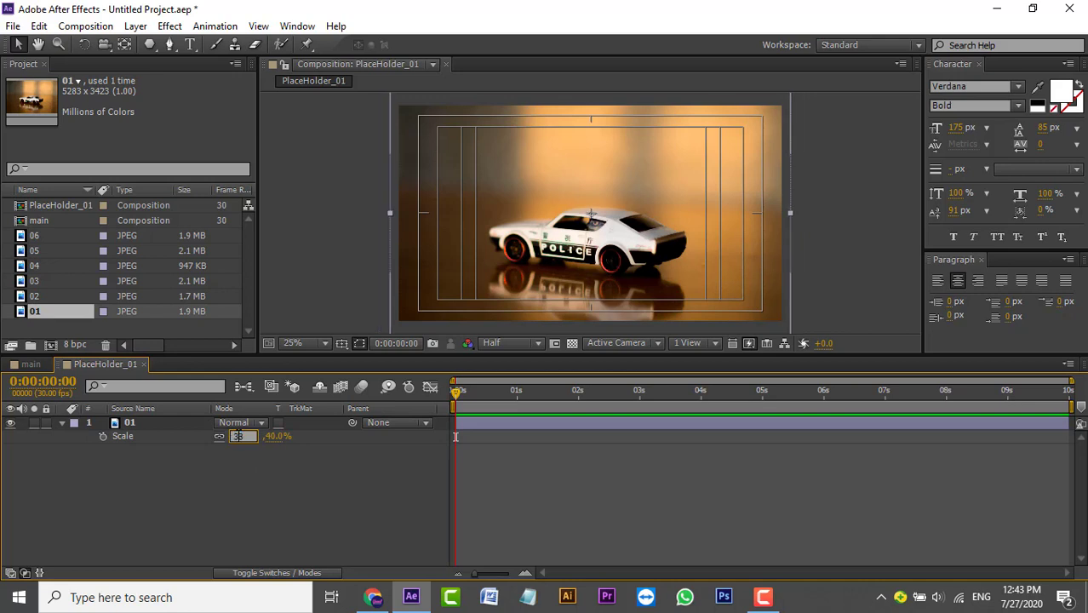
key(Return)
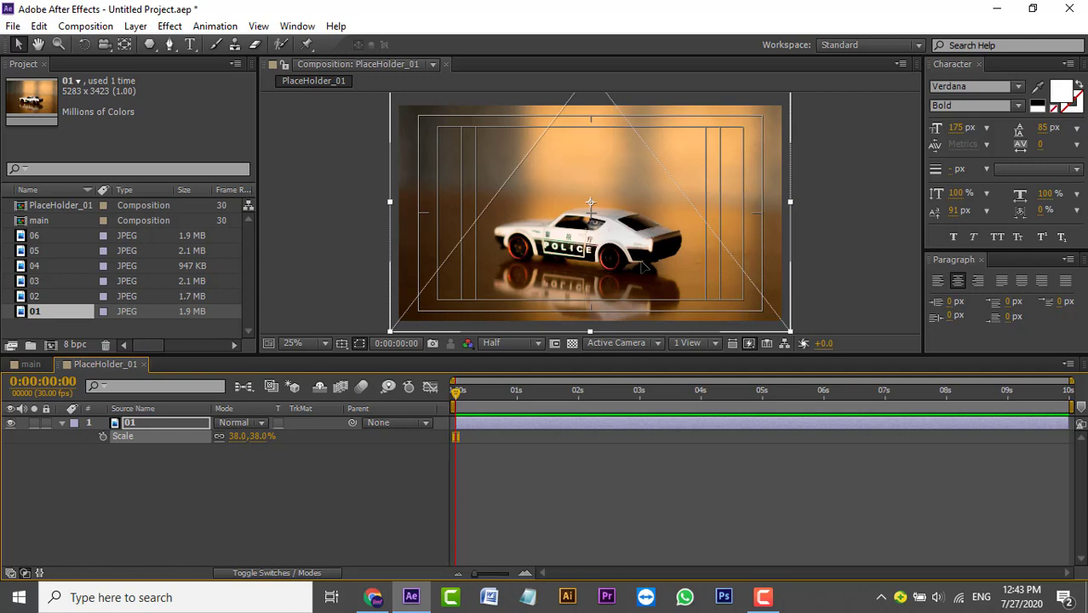
drag(644, 267, 645, 247)
click(343, 514)
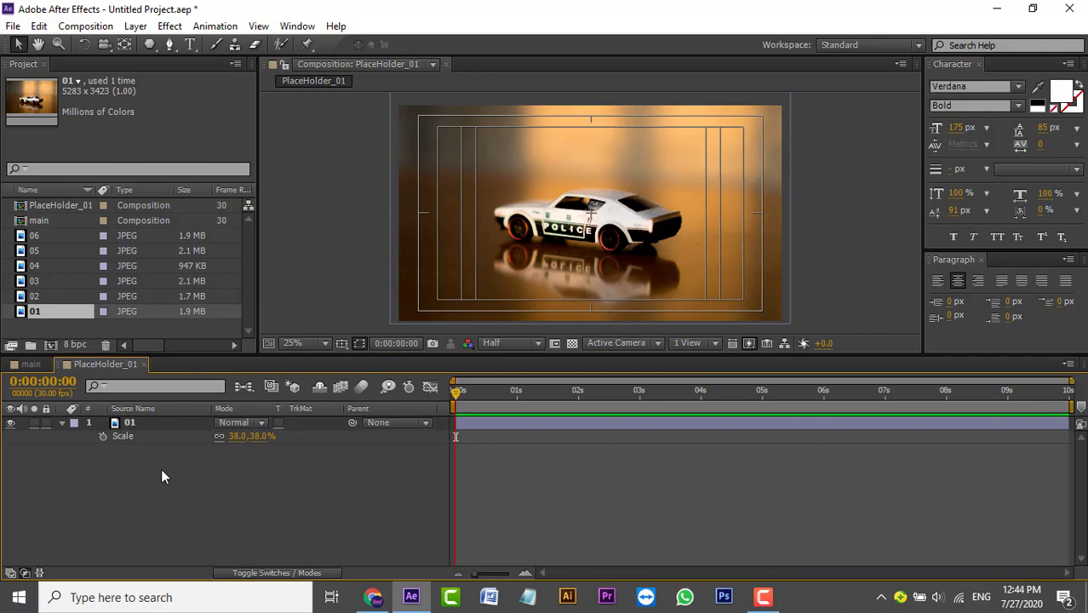
In the main comp, place PlaceHolder_01 as a layer just above triangle layer 01
click(30, 363)
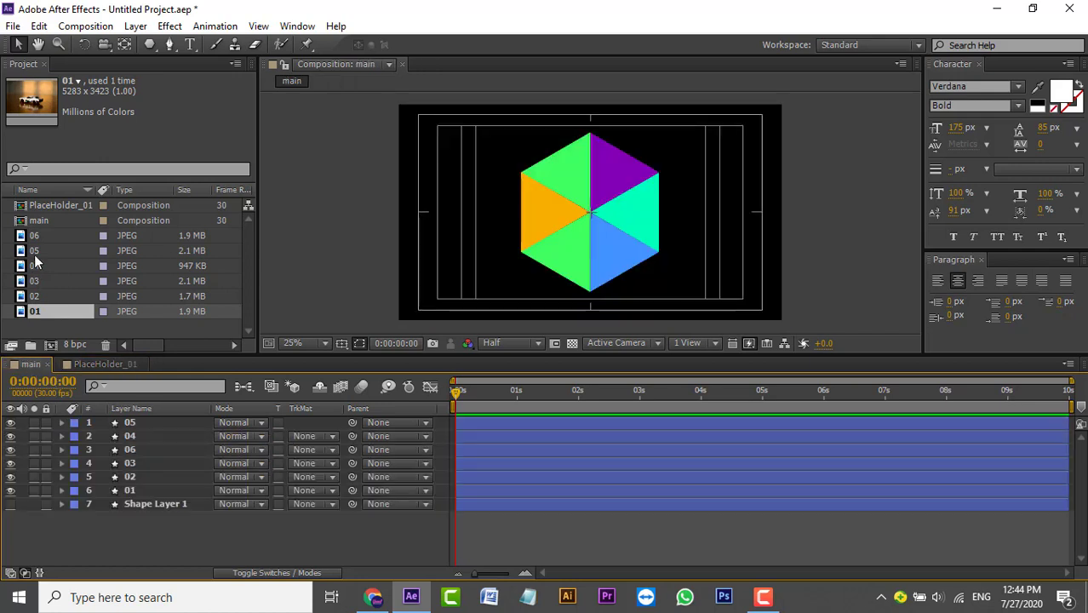
drag(68, 204, 157, 486)
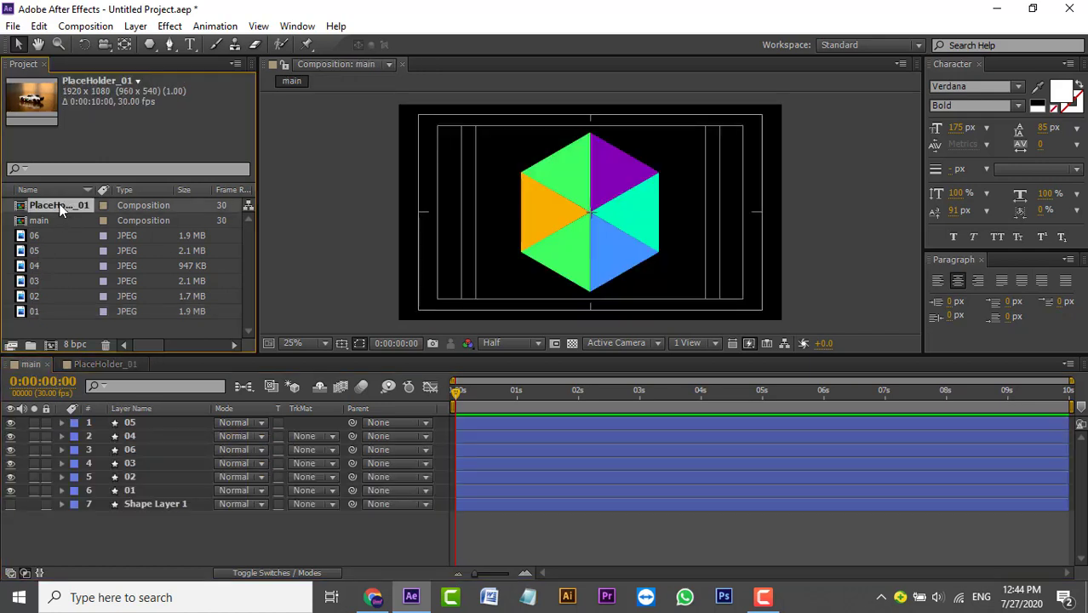
drag(157, 486, 164, 498)
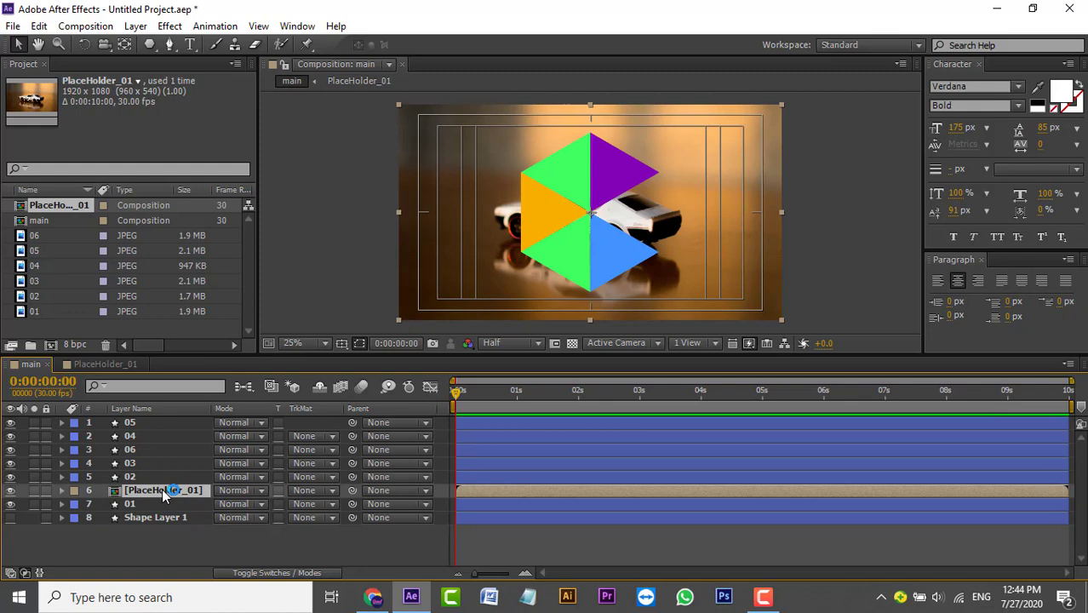
click(165, 503)
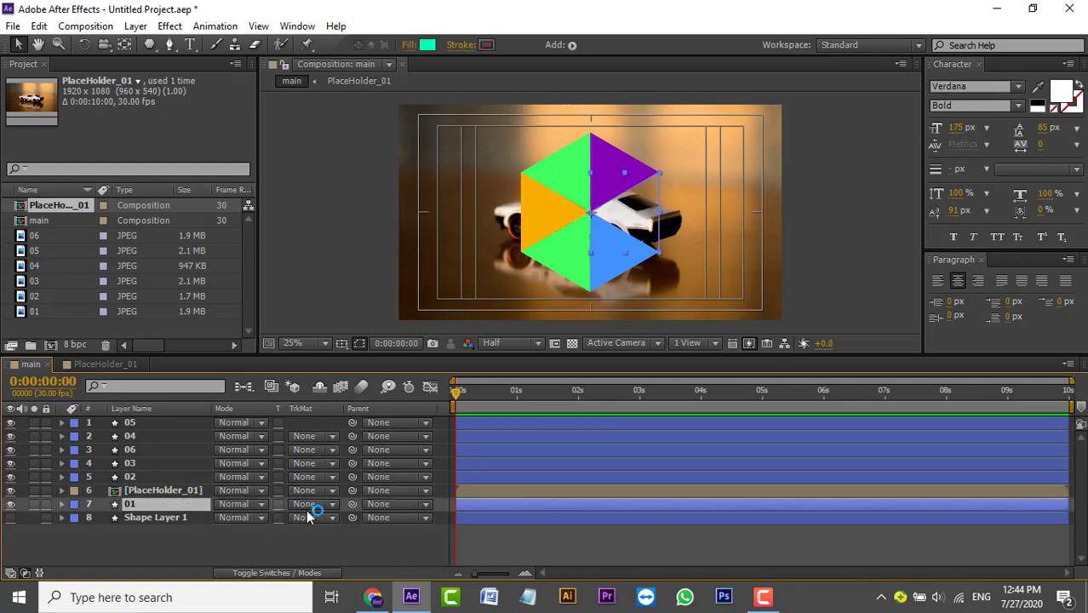
click(258, 504)
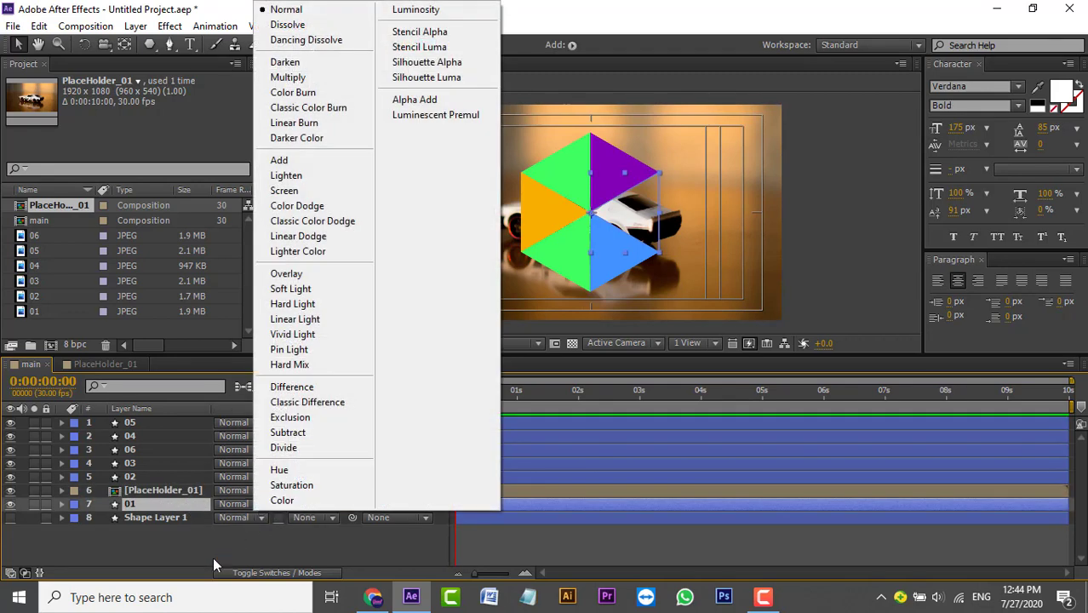
Undo a misapplied matte on layer 01 and move triangle 01 above PlaceHolder_01
click(214, 556)
click(330, 505)
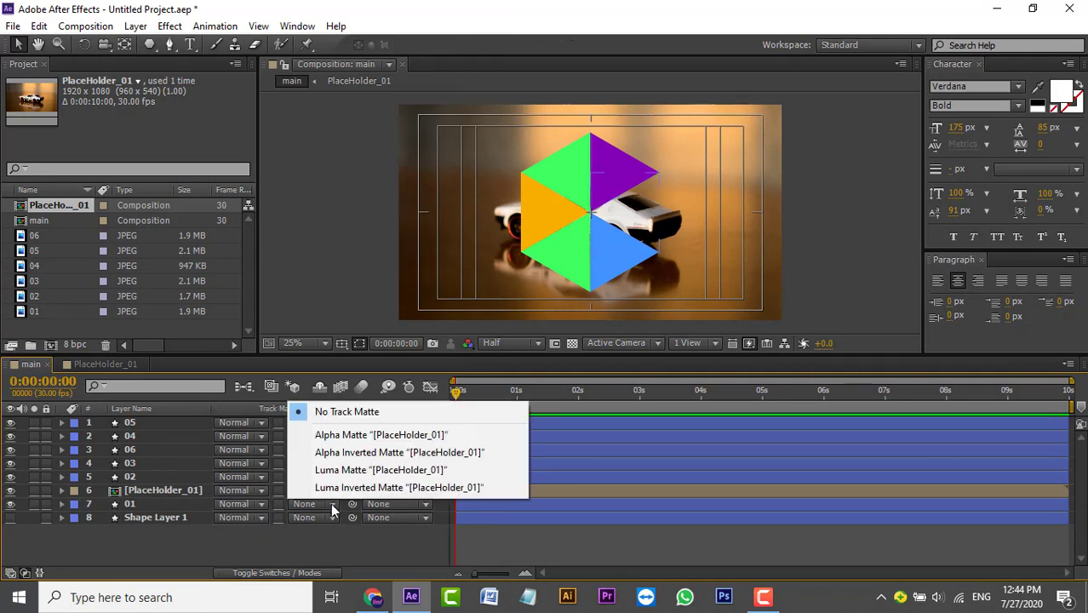
click(373, 435)
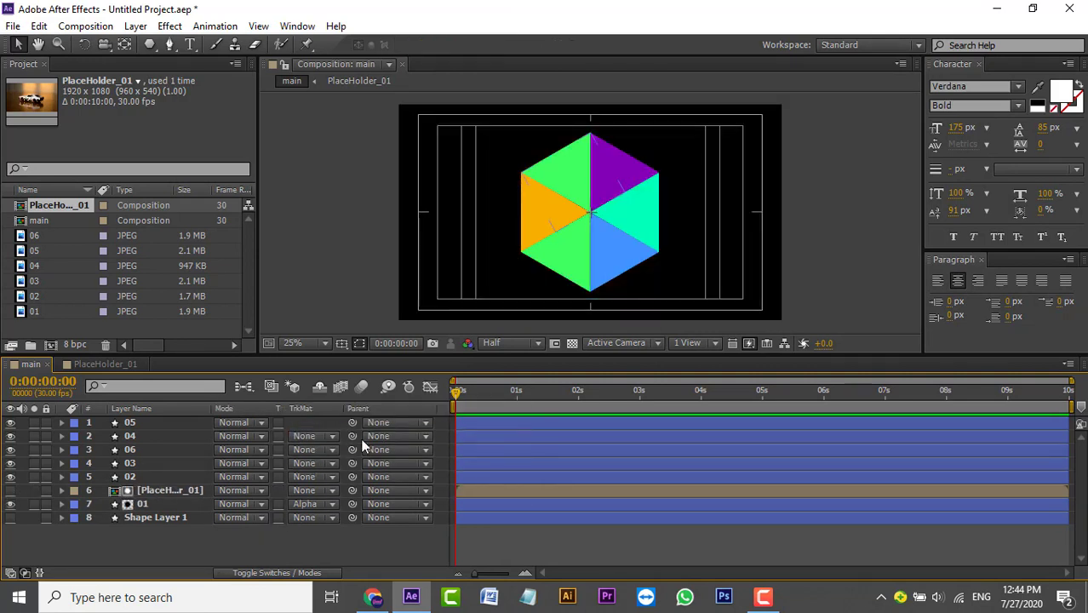
key(ctrl+z)
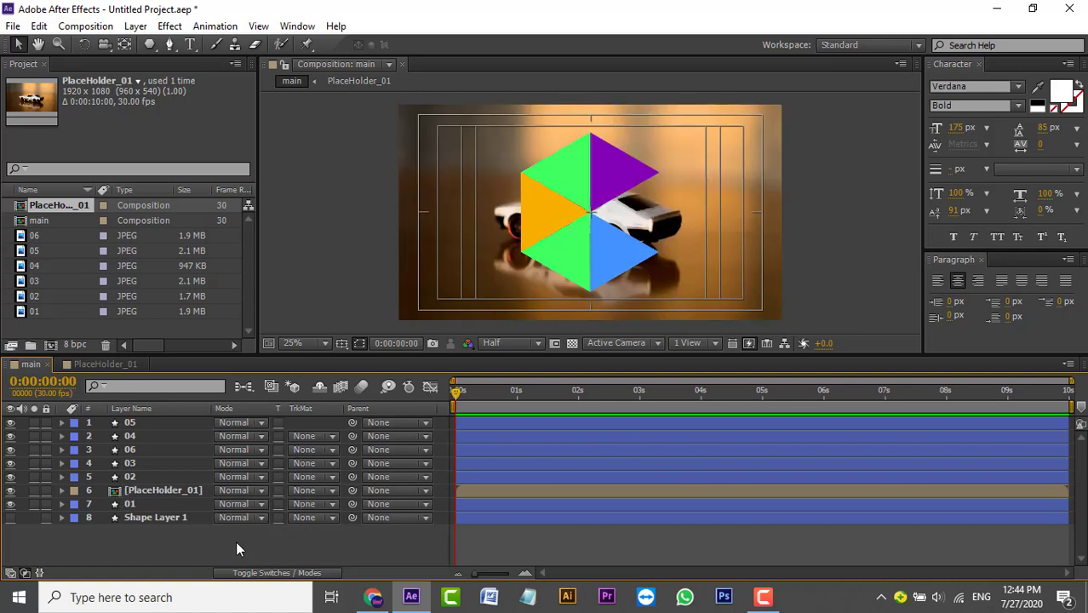
drag(145, 501, 142, 485)
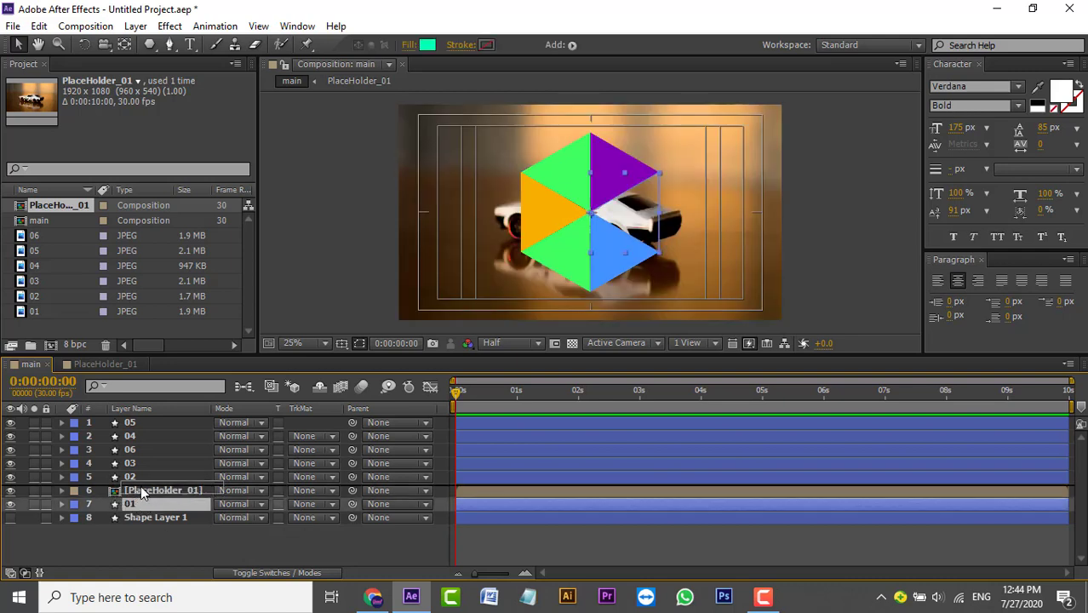
click(227, 549)
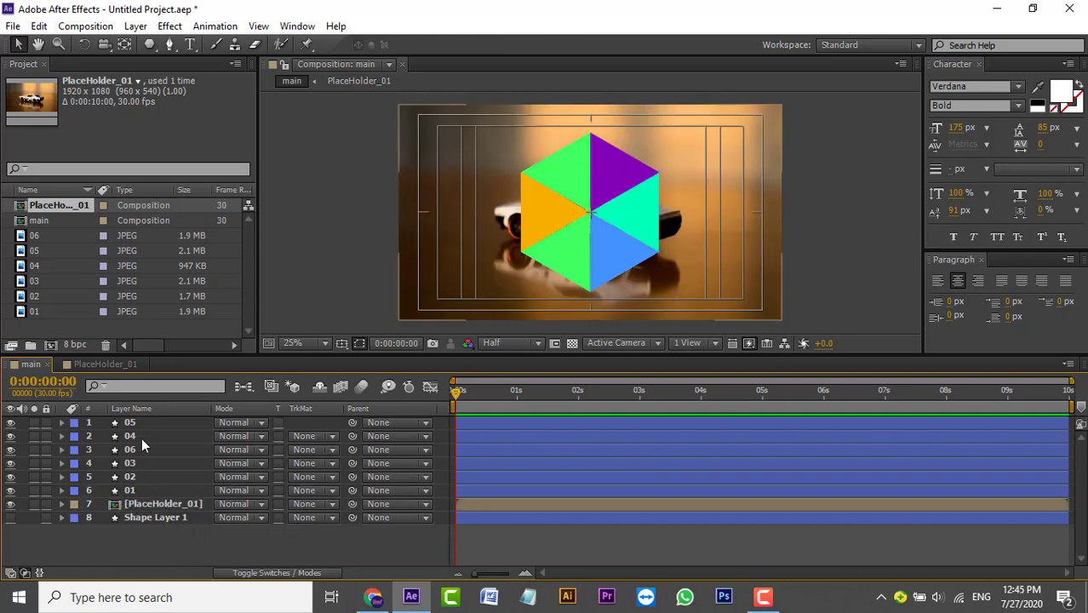
Hide the other five triangles and set PlaceHolder_01's track matte to Alpha Matte "01"
drag(11, 422, 10, 475)
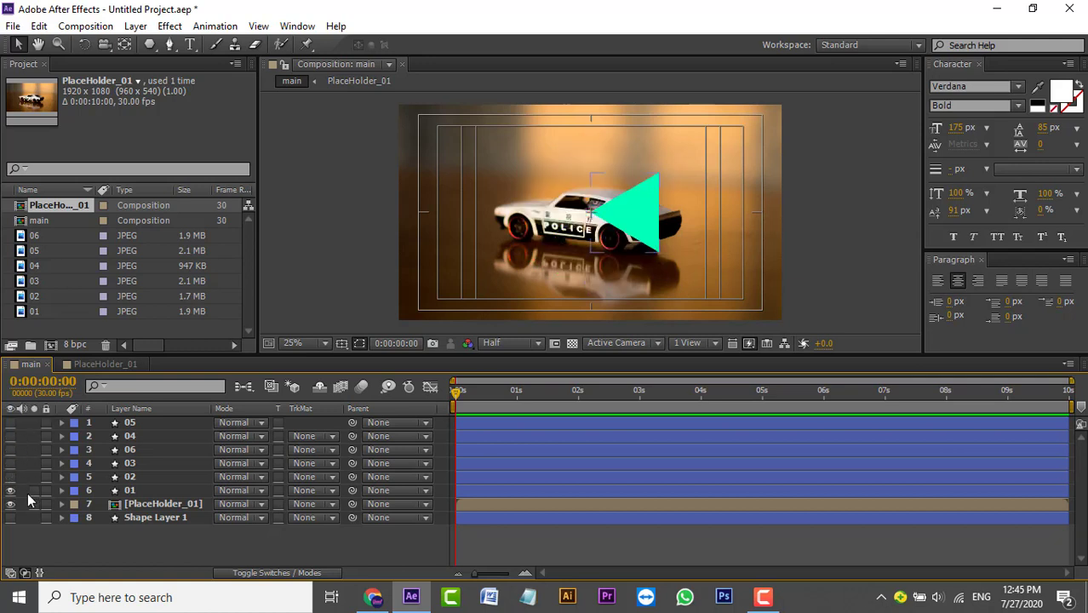
click(159, 506)
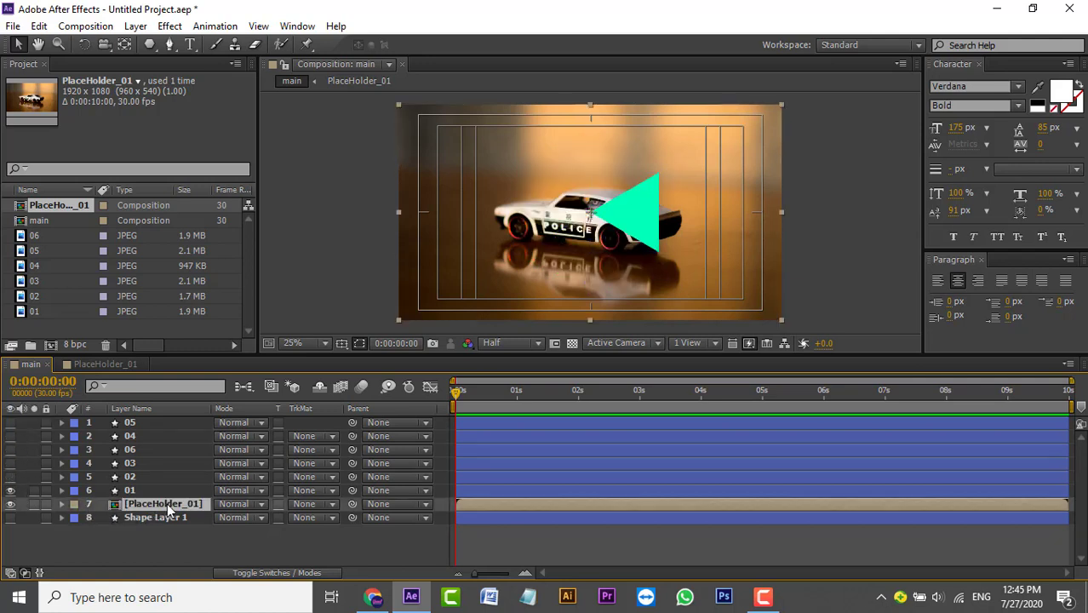
click(291, 573)
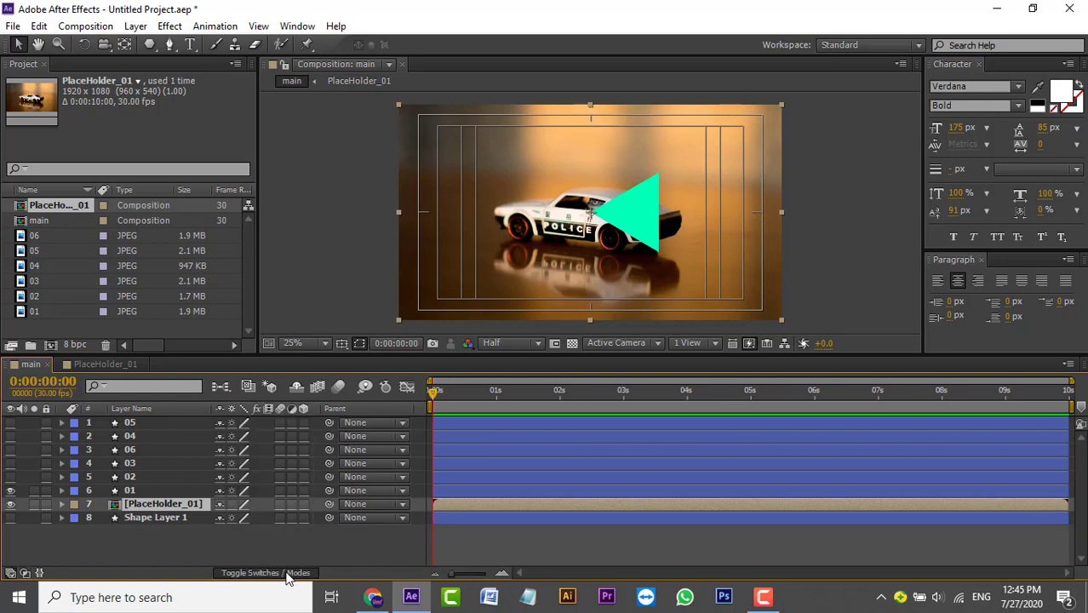
click(294, 572)
click(334, 507)
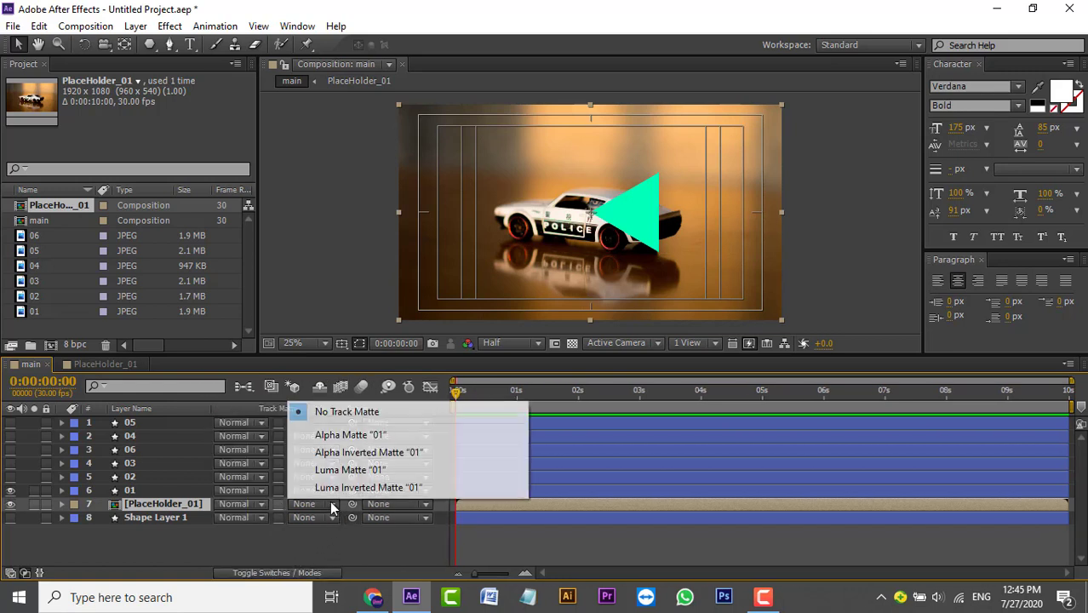
click(380, 436)
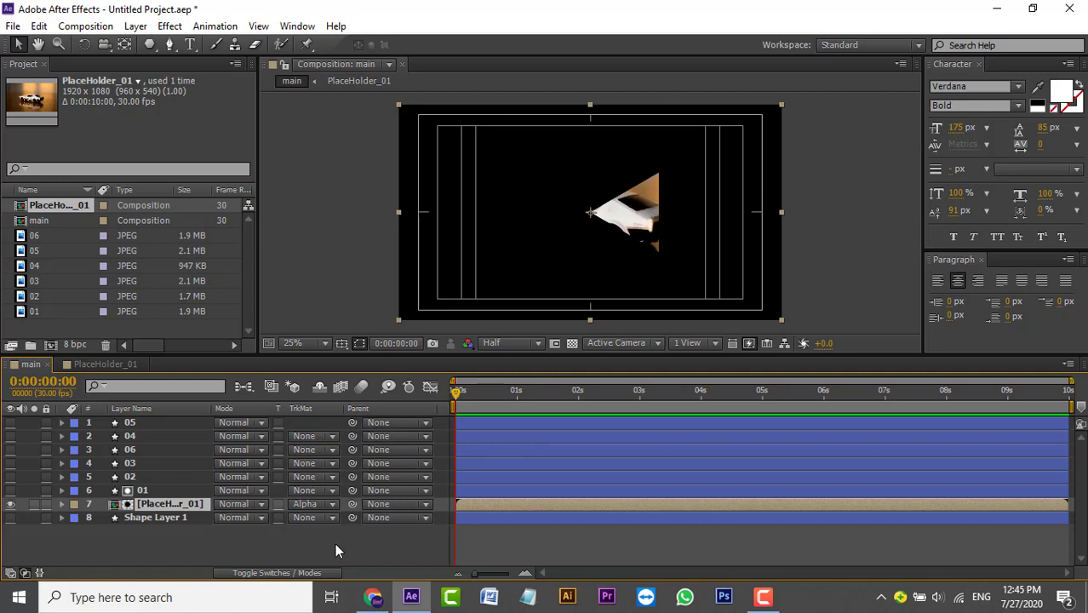
Try 35% scale on PlaceHolder_01, then settle on 41% and center the car in triangle 01
key(s)
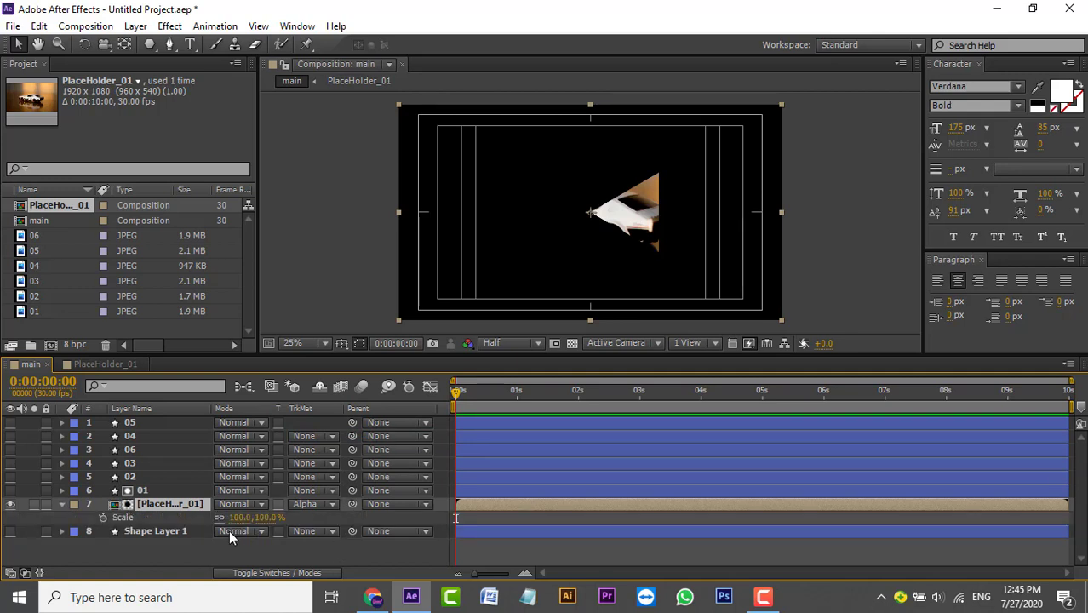
mouse_move(241, 517)
mouse_down()
mouse_move(202, 518)
mouse_move(248, 521)
mouse_up()
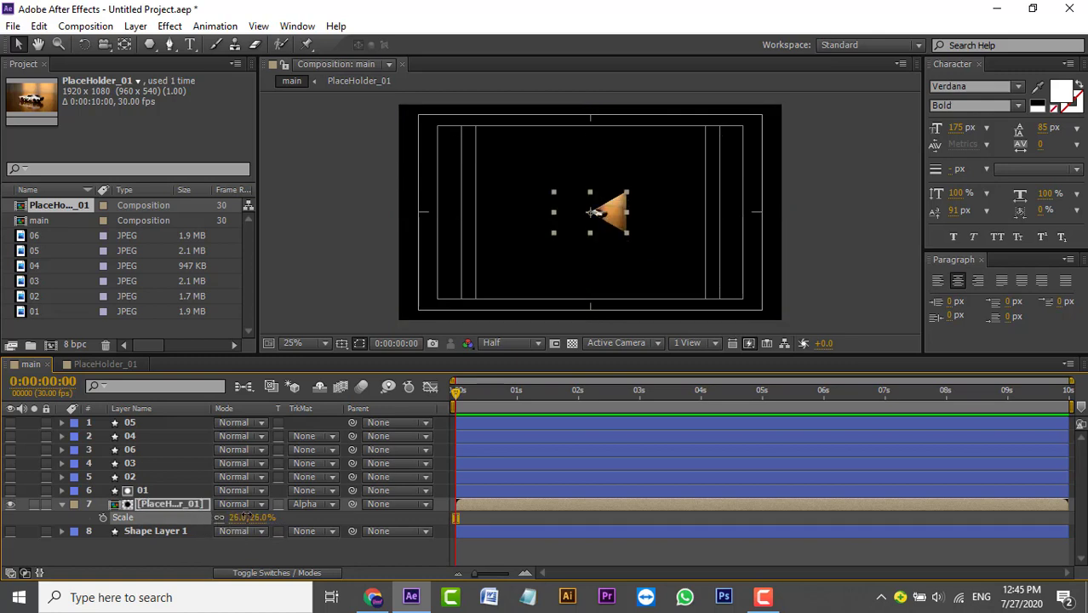
click(238, 518)
text(35)
key(Return)
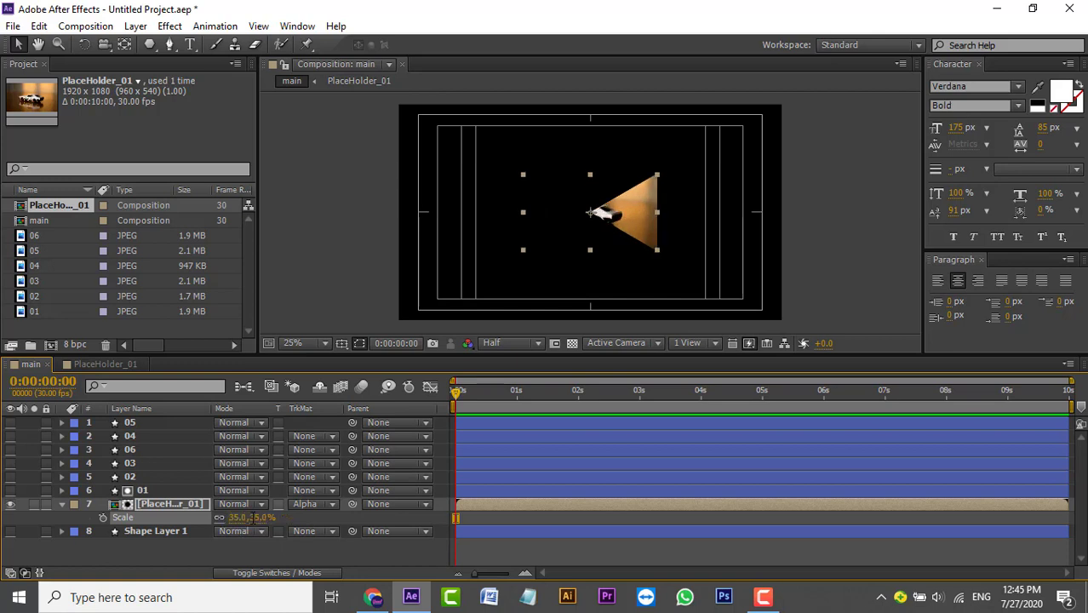
mouse_move(649, 220)
mouse_down()
mouse_move(681, 214)
mouse_move(655, 202)
mouse_up()
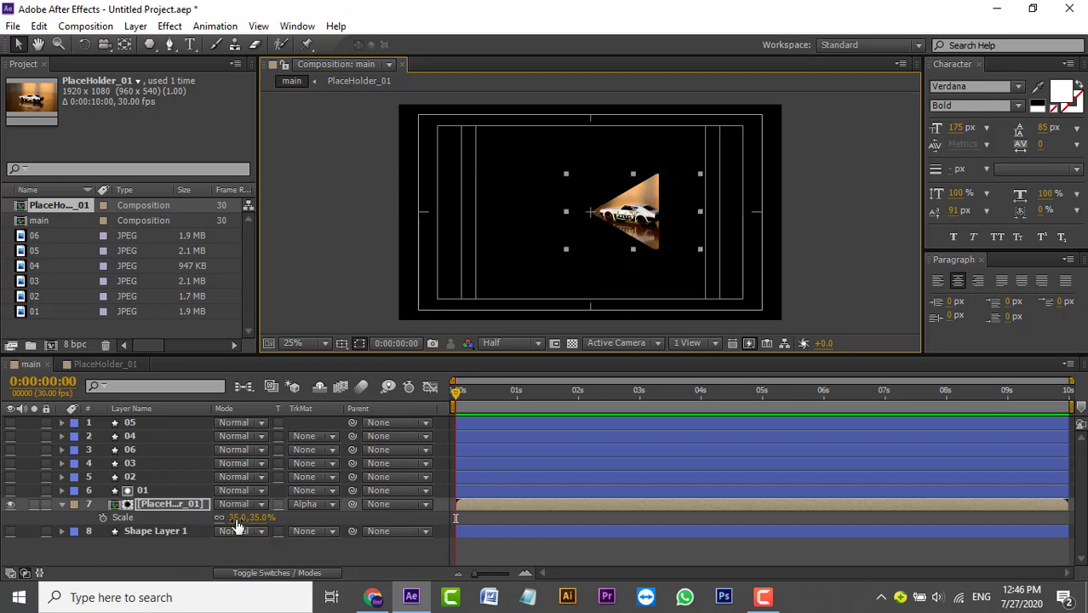
drag(238, 519, 243, 519)
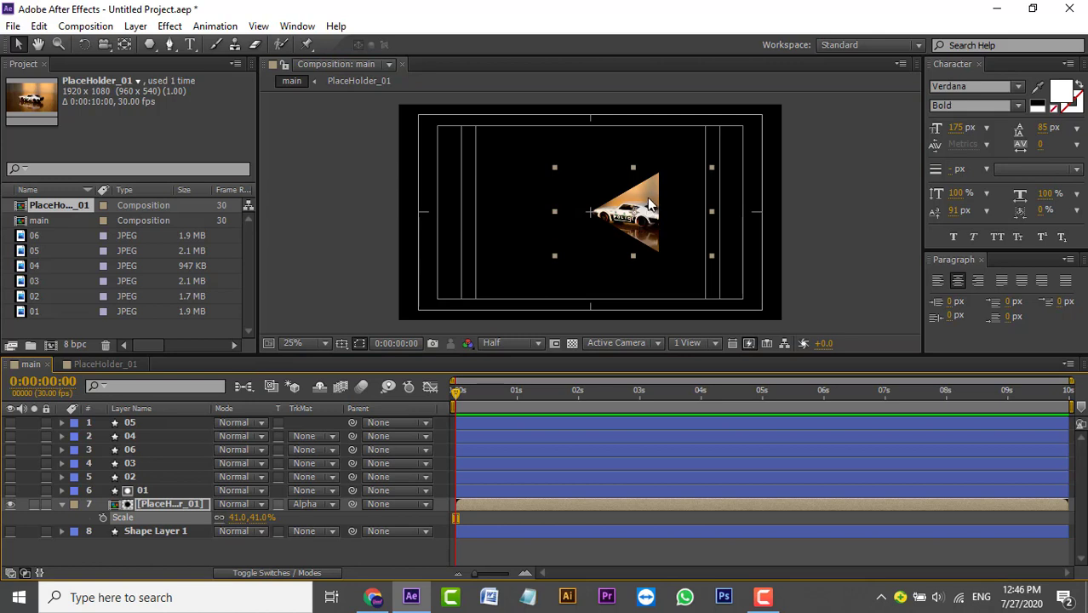
drag(648, 203, 649, 201)
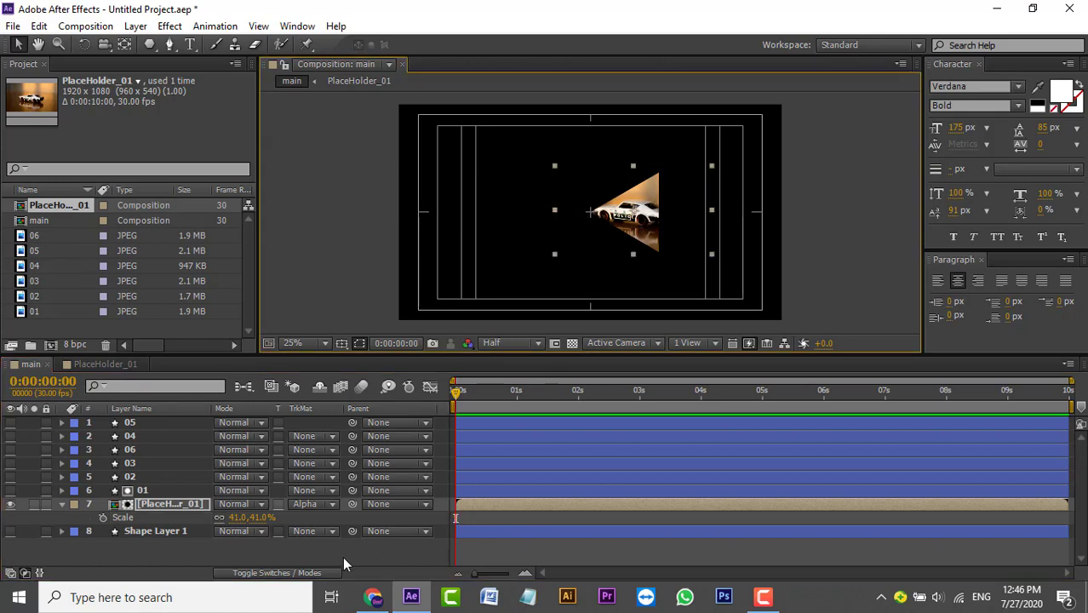
click(323, 548)
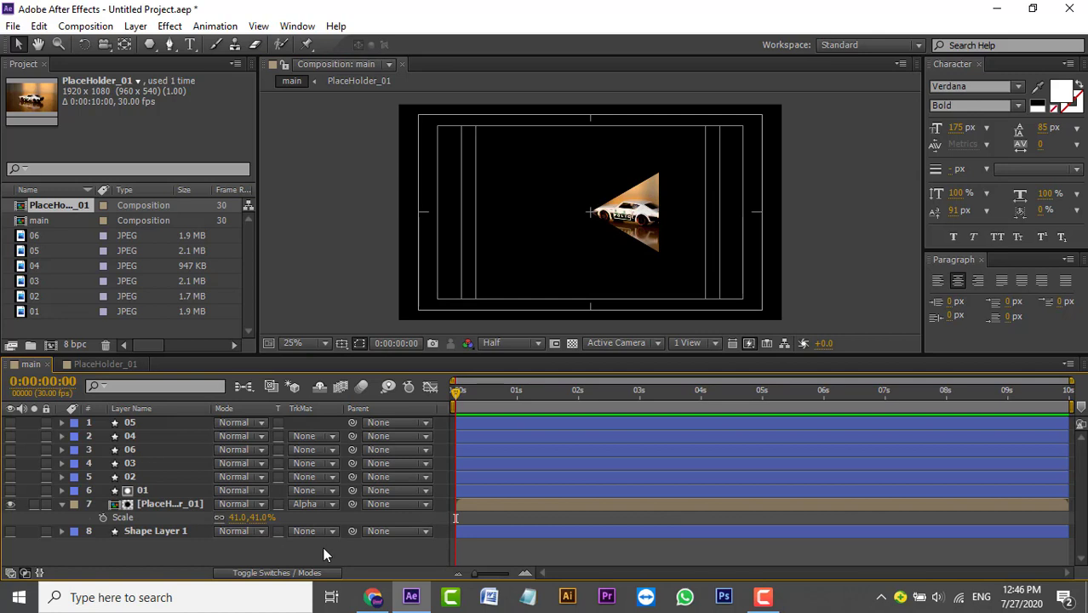
Select the PlaceHolder_01 comp in the Project panel and duplicate it with Ctrl+D
click(61, 504)
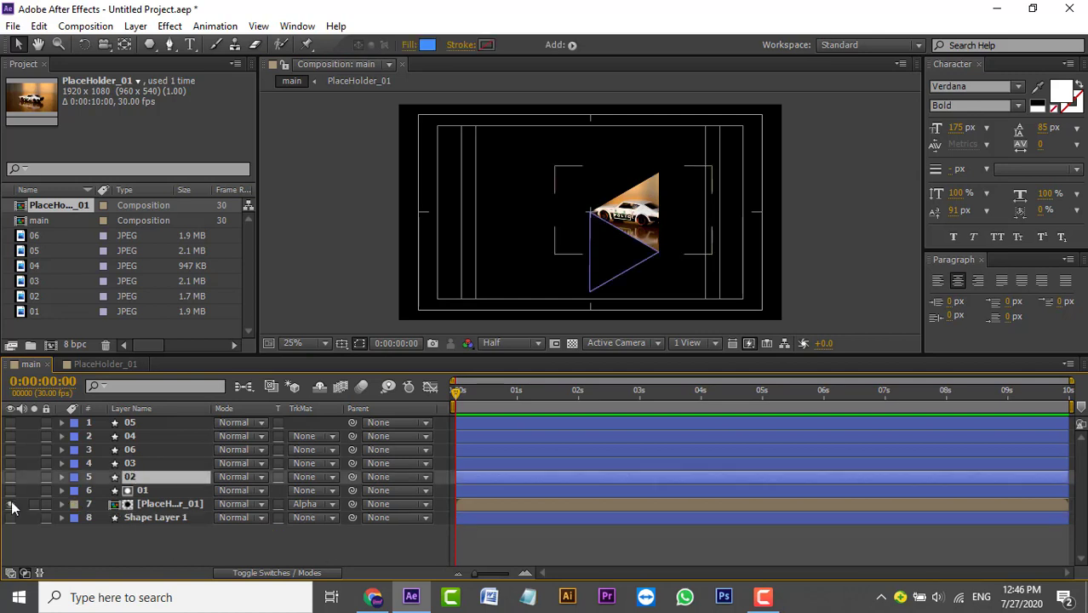
click(119, 555)
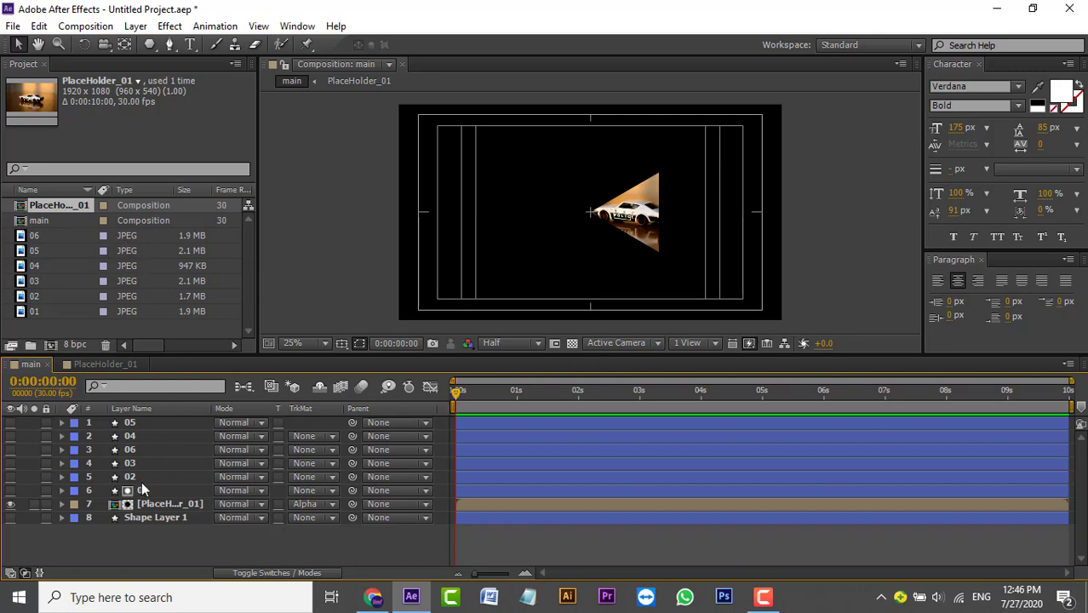
click(80, 268)
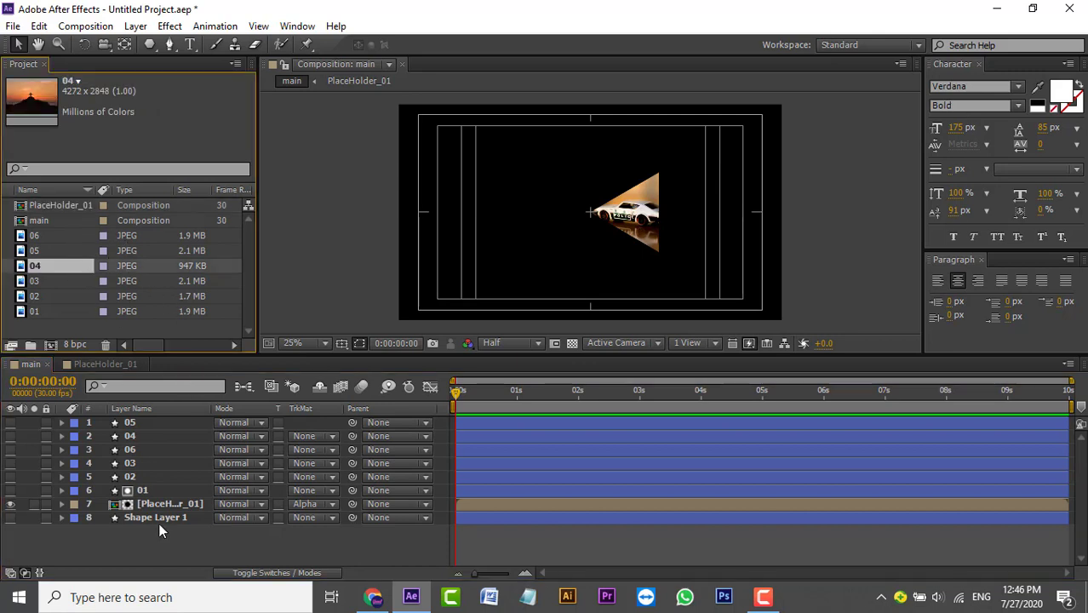
click(83, 212)
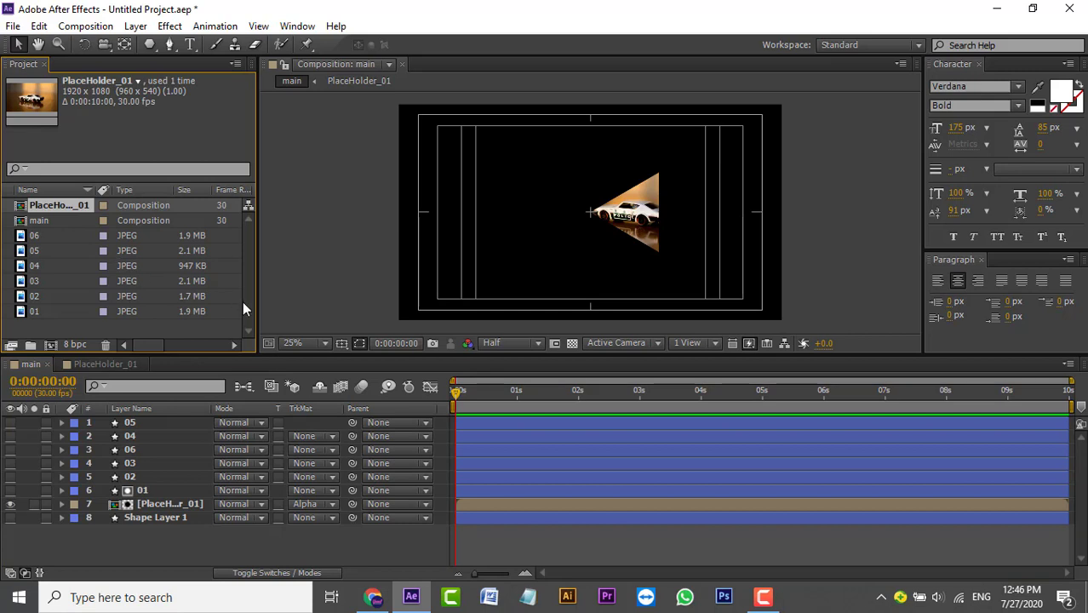
key(ctrl+d)
key(ctrl+d)
key(ctrl+d)
key(ctrl+d)
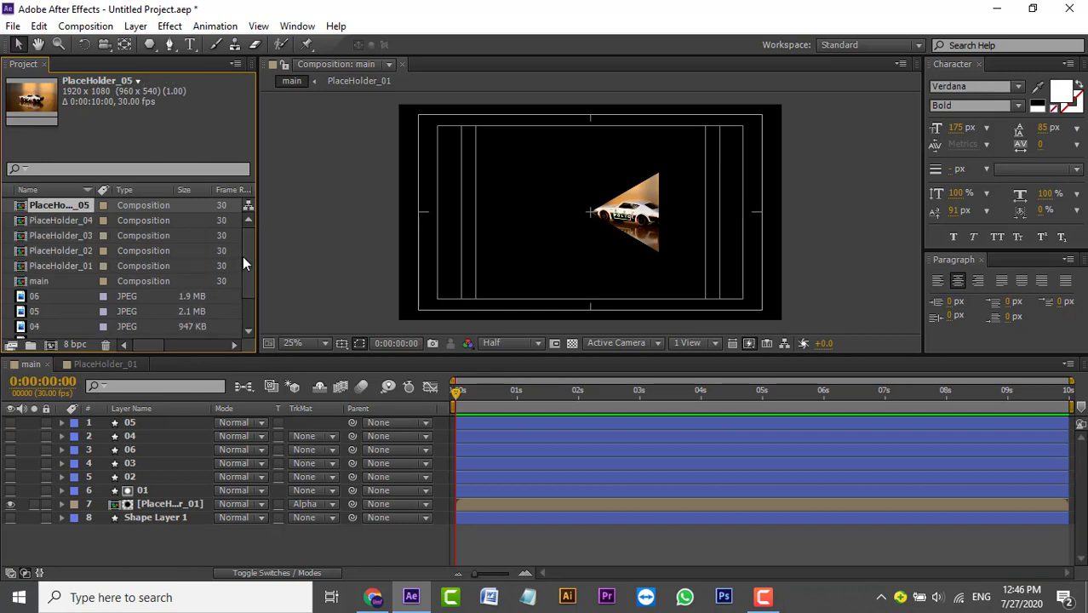
key(ctrl+d)
click(148, 537)
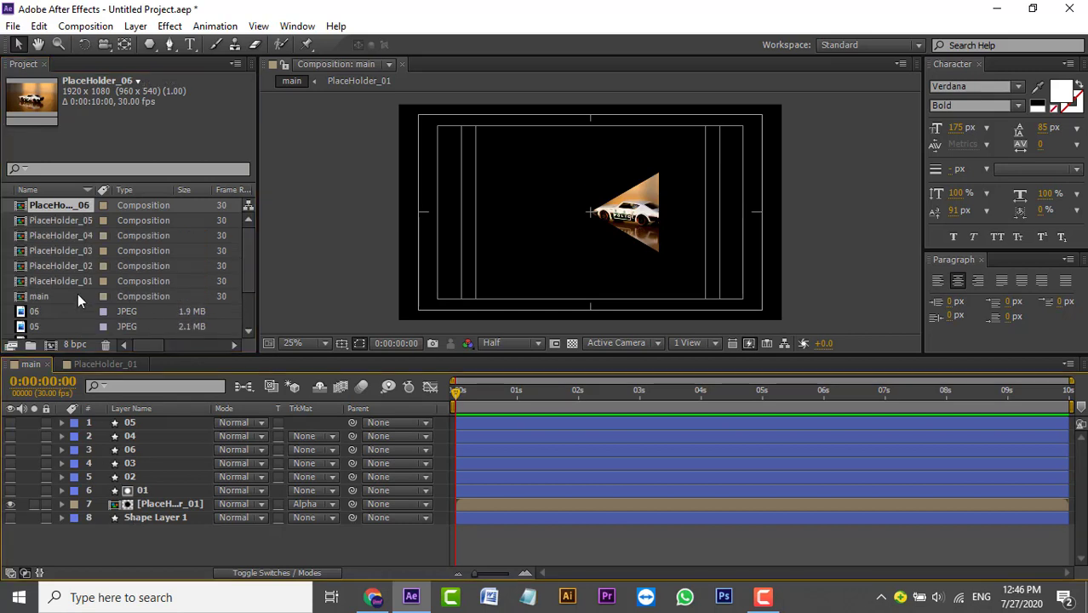
click(86, 268)
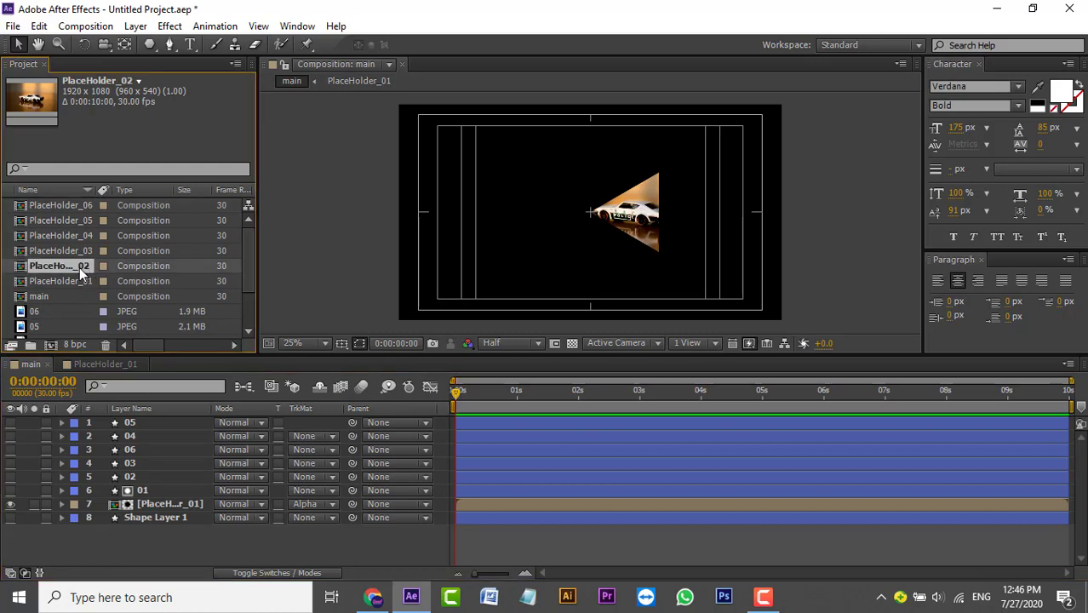
In PlaceHolder_02, replace the old 01 photo layer with the 02 hands-holding-lights photo
double_click(78, 267)
click(61, 422)
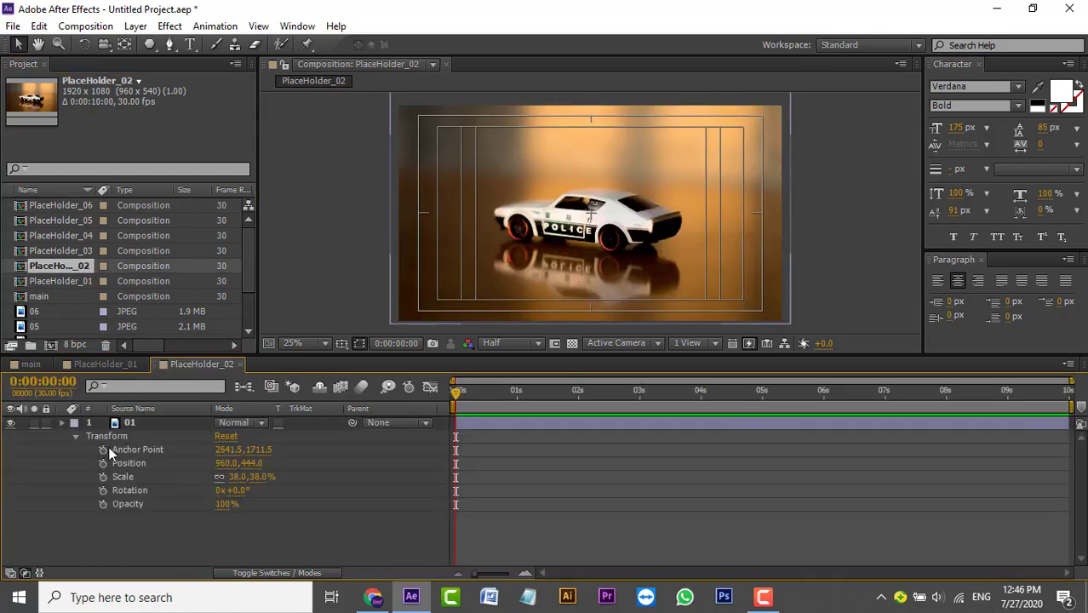
click(61, 423)
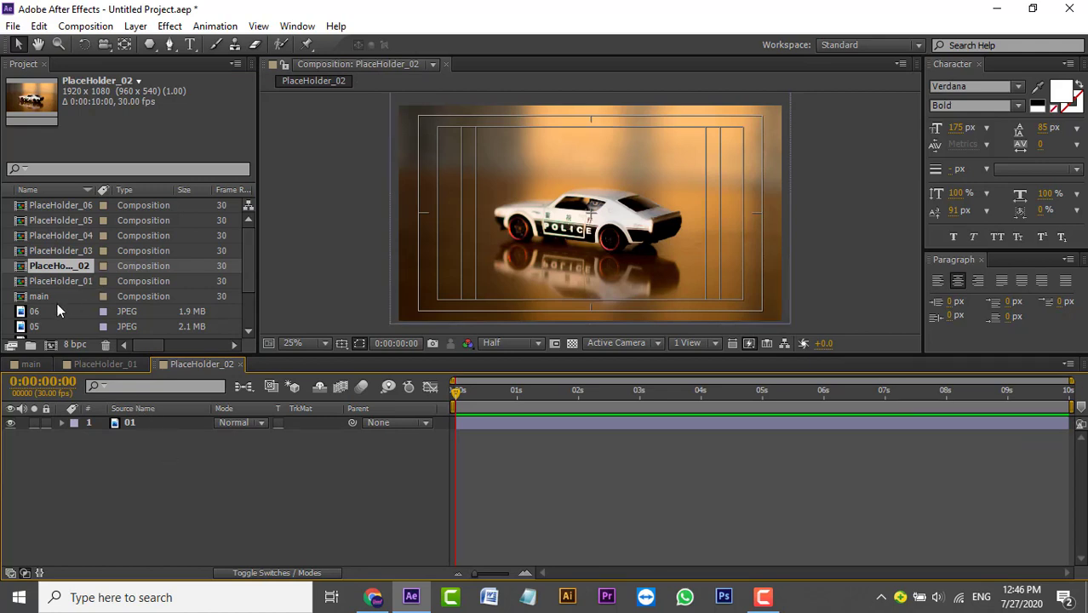
scroll(50, 313, down, 1)
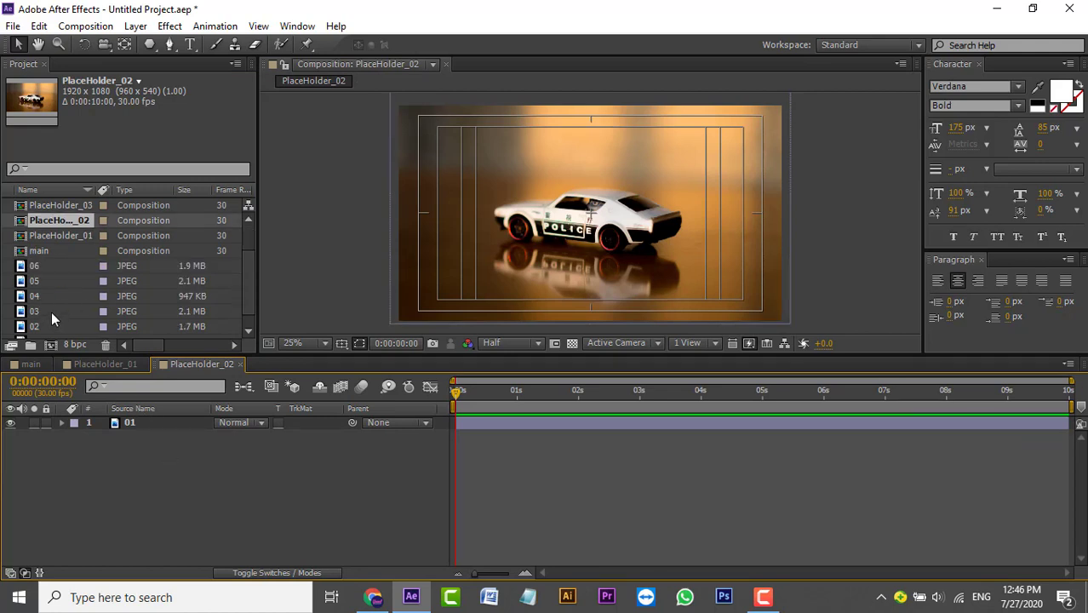
click(50, 326)
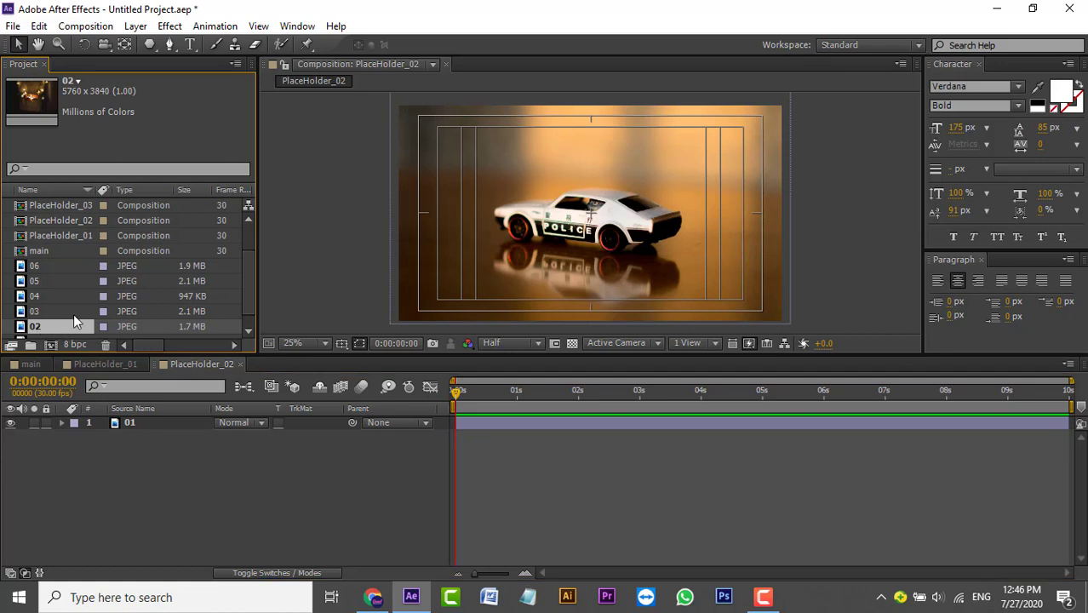
scroll(68, 315, down, 1)
drag(62, 316, 149, 463)
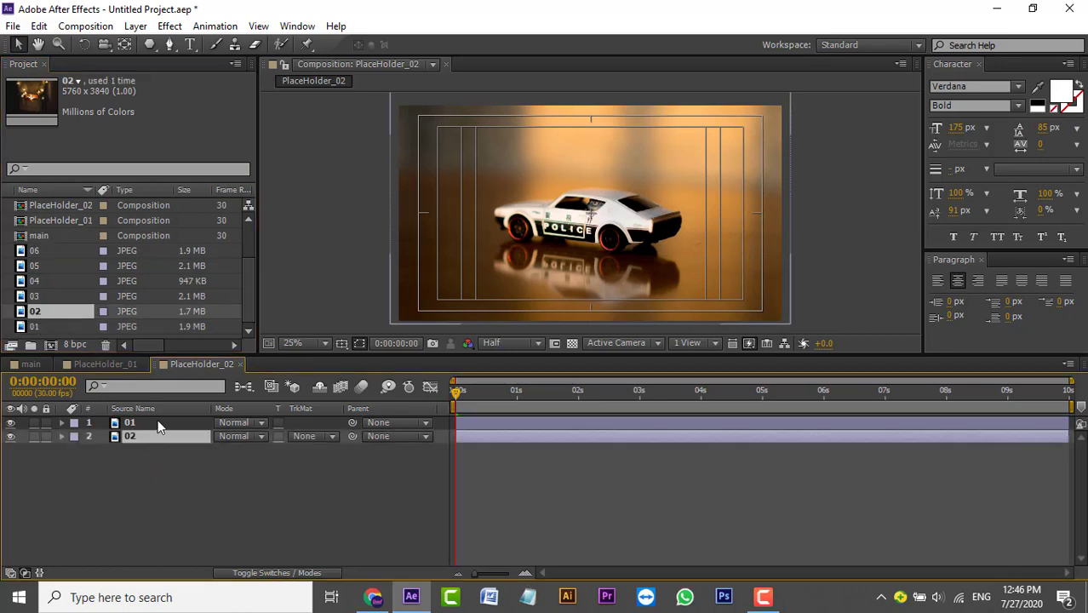
key(Delete)
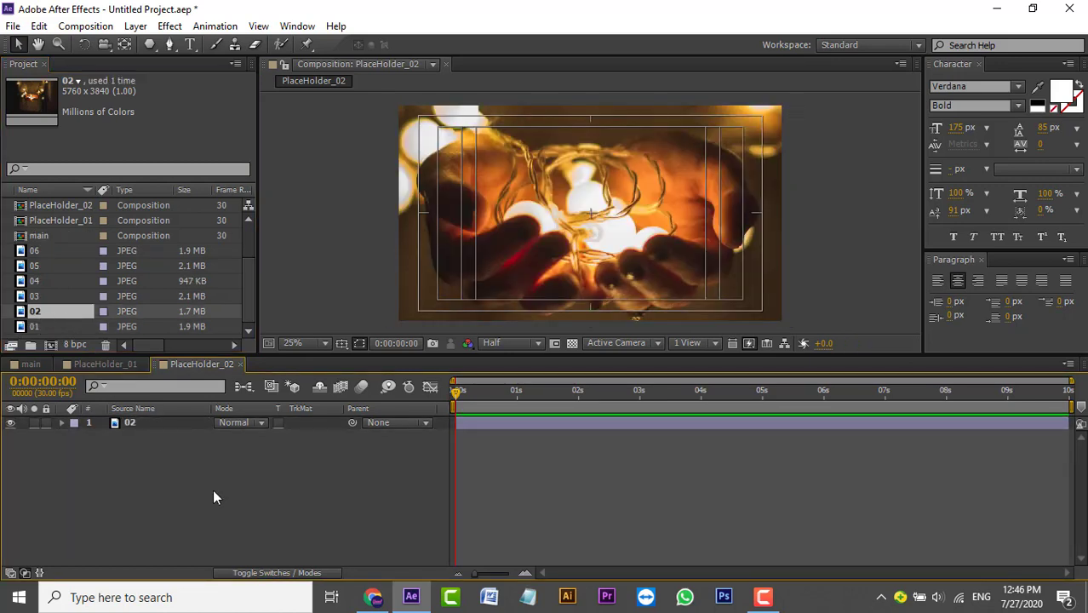
Set the 02 photo layer's Scale to 35%, undoing an accidental 3% entry
click(174, 425)
key(s)
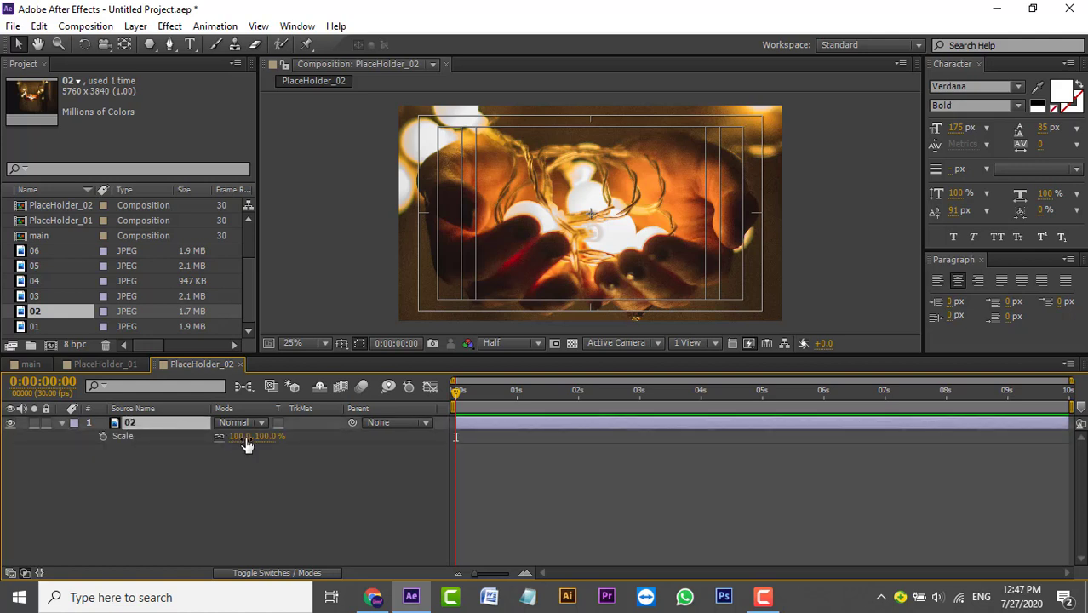
click(243, 436)
text(38)
key(Return)
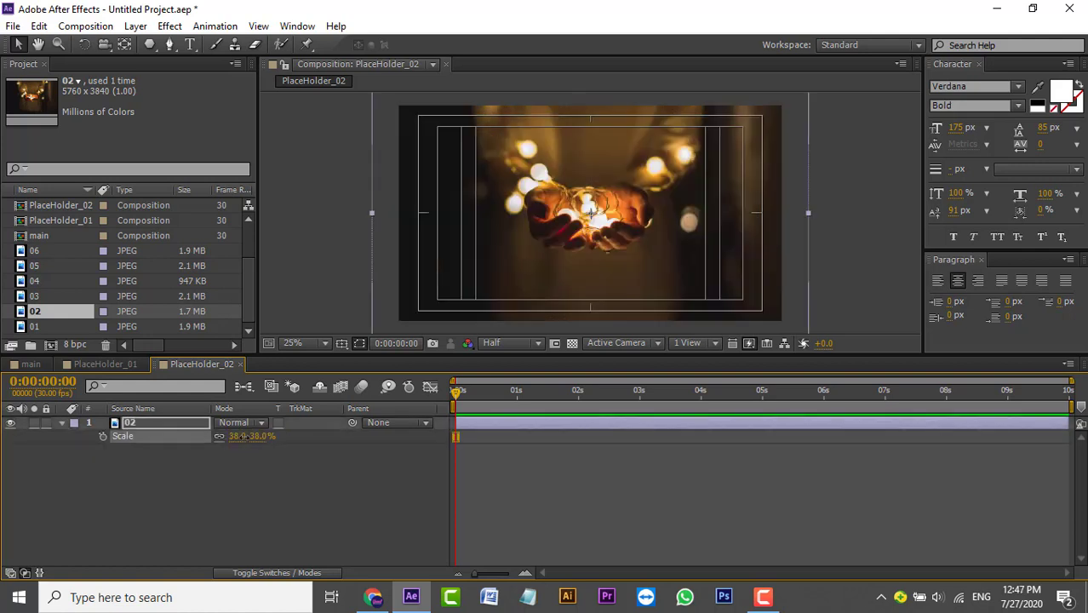
click(241, 436)
text(3)
key(Return)
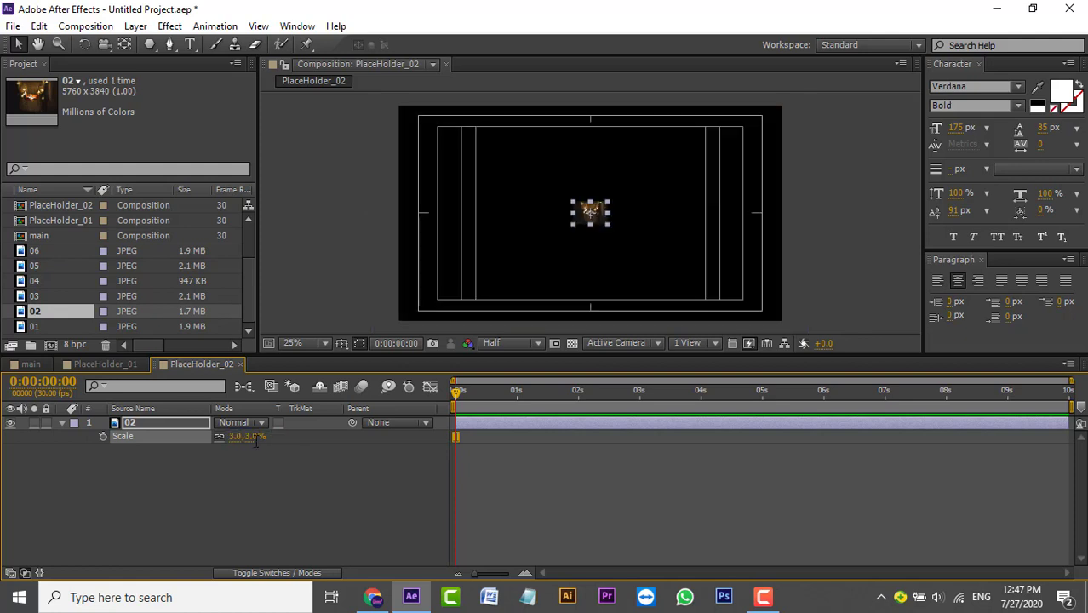
key(ctrl+z)
click(239, 435)
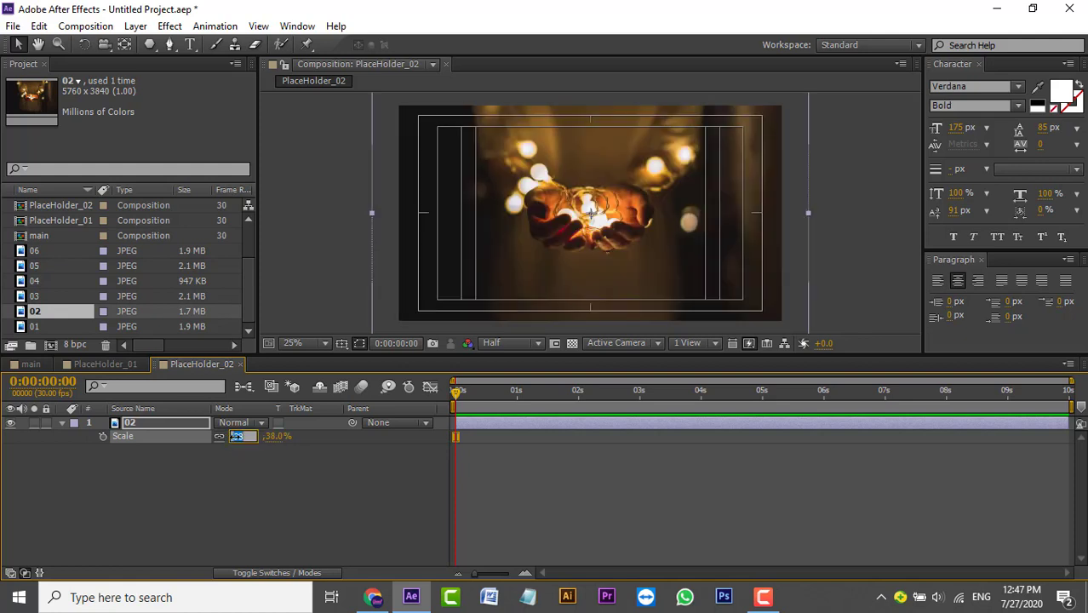
text(35)
key(Return)
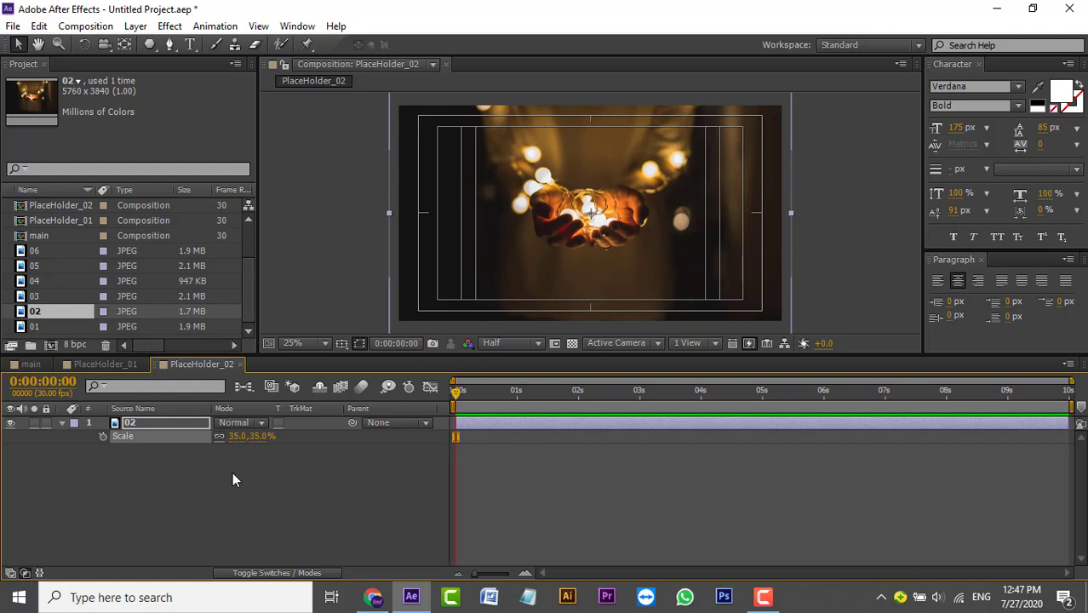
click(232, 487)
Nudge the lights photo slightly down in the composition frame
click(648, 198)
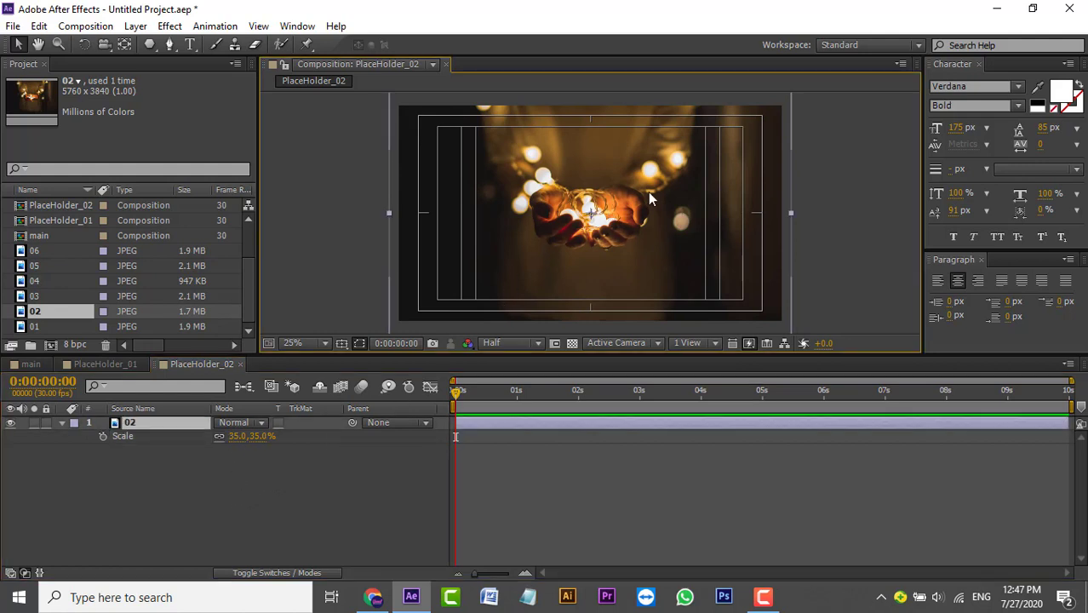
drag(650, 199, 654, 215)
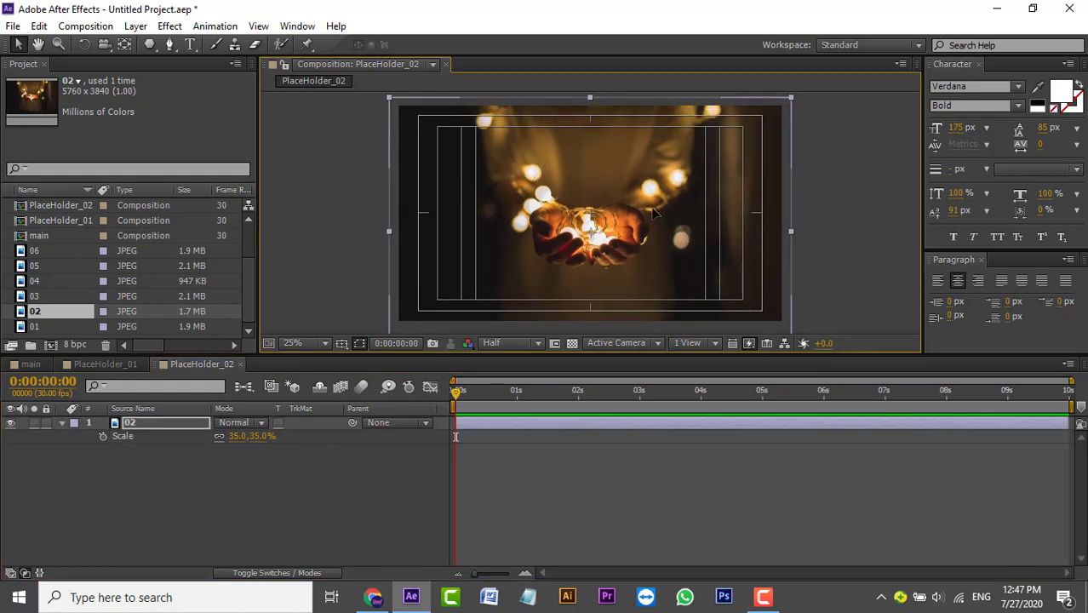
click(303, 524)
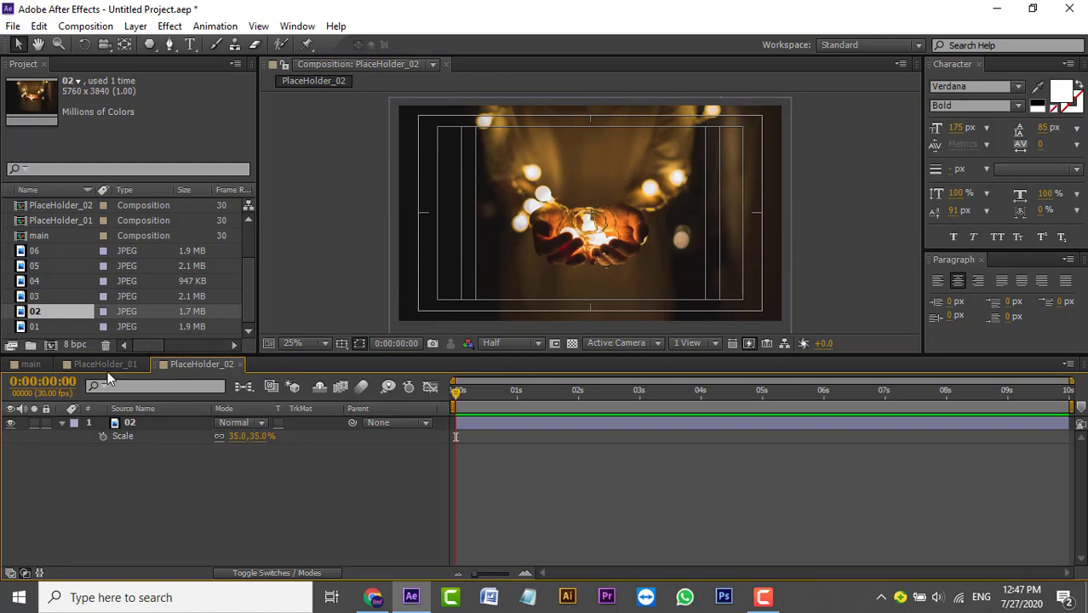
In the main comp, place PlaceHolder_02 below triangle 02 with Alpha Matte "02"
click(36, 365)
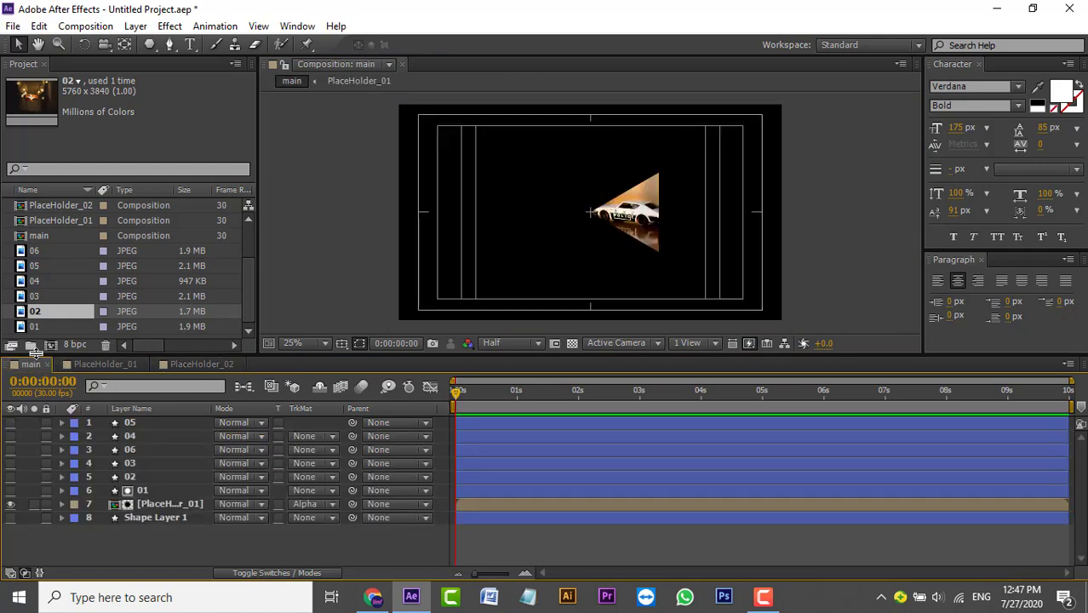
click(59, 219)
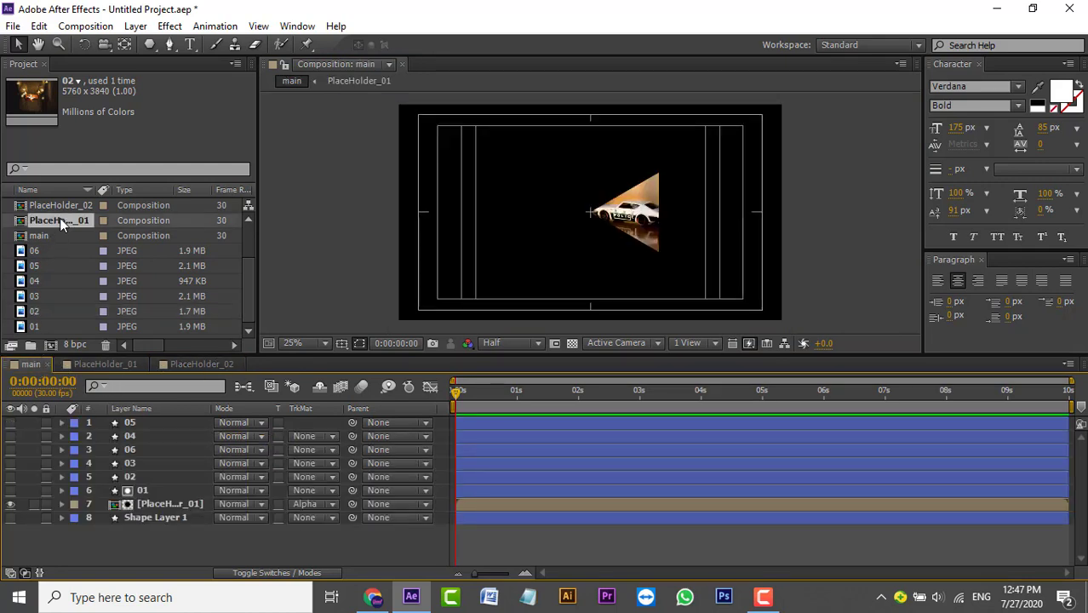
click(73, 211)
drag(74, 208, 128, 485)
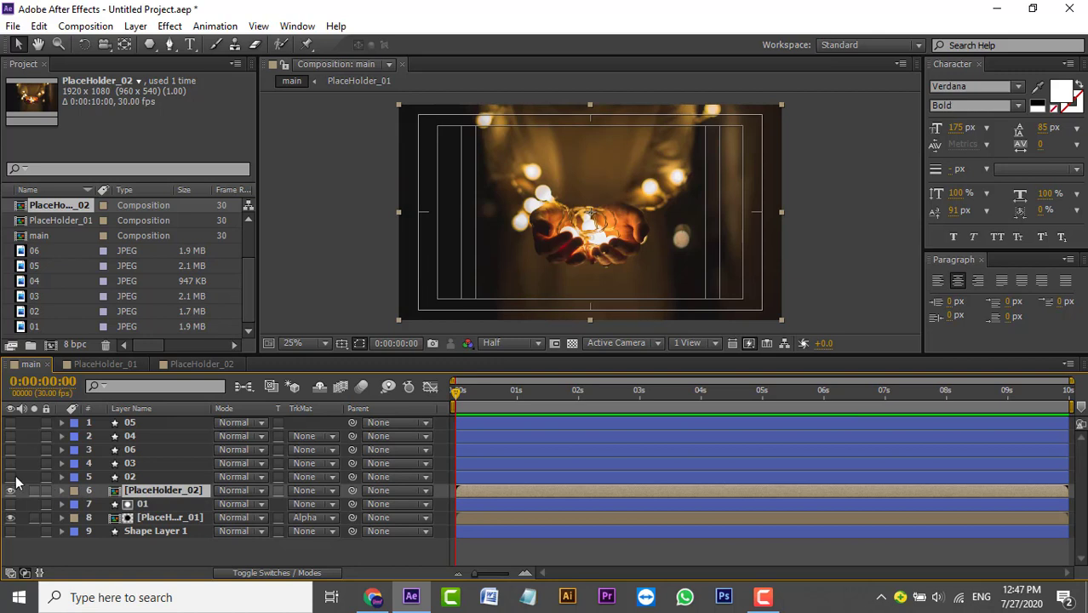
click(332, 490)
click(366, 418)
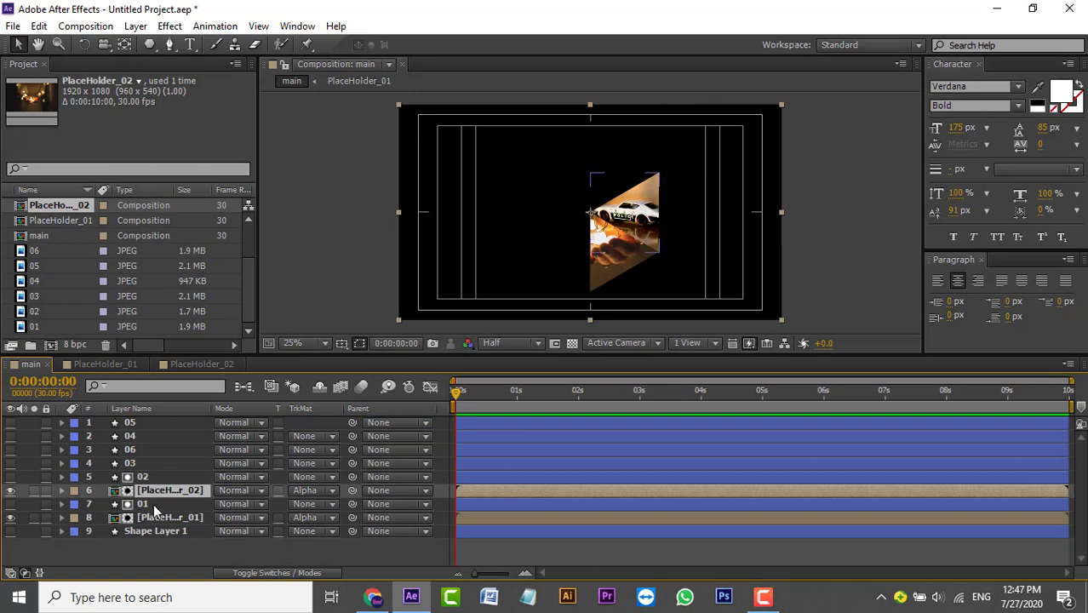
Scale PlaceHolder_02 to 40% and adjust the photo's position inside the triangle
key(s)
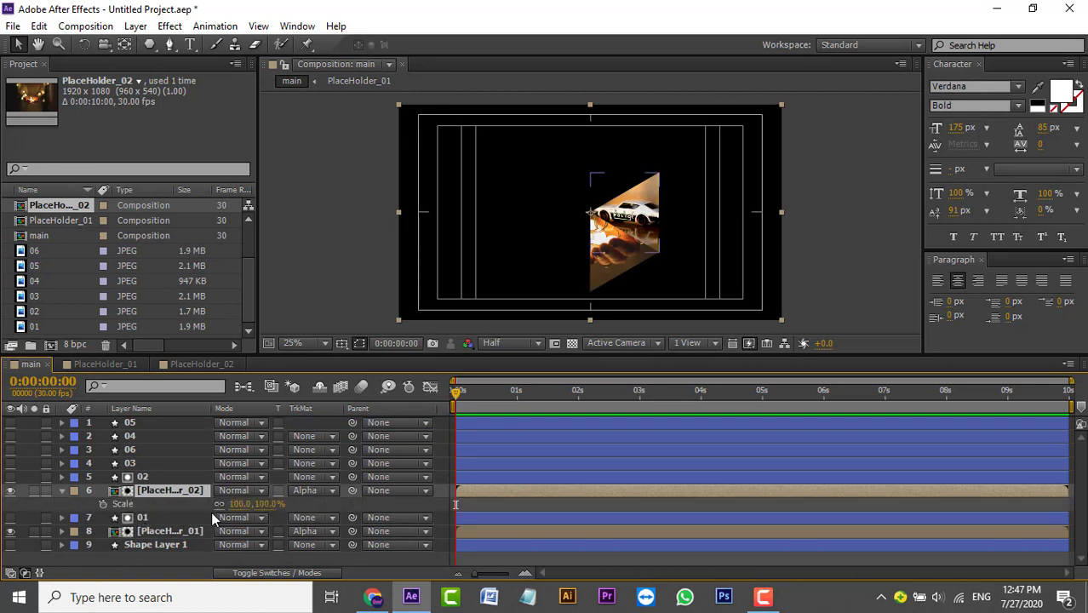
click(241, 505)
text(40)
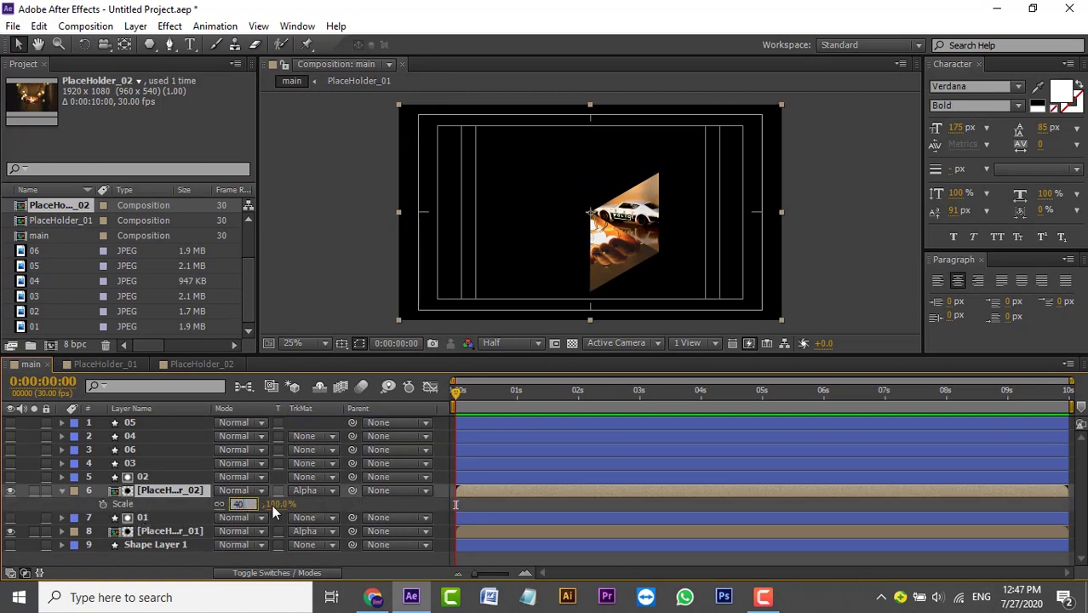
key(Return)
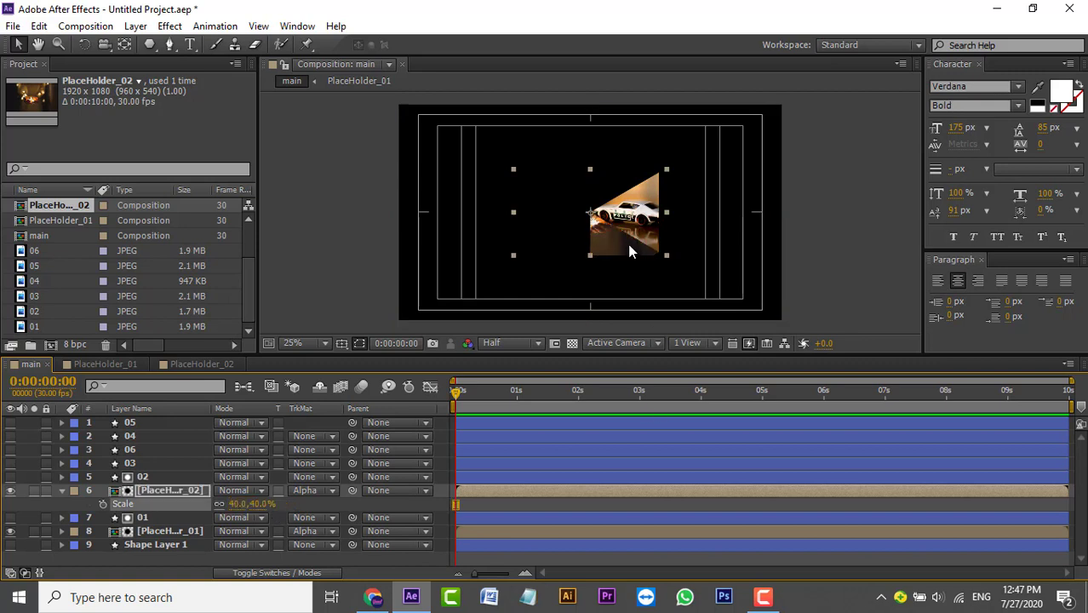
mouse_move(630, 251)
mouse_down()
mouse_move(648, 286)
mouse_move(624, 249)
mouse_up()
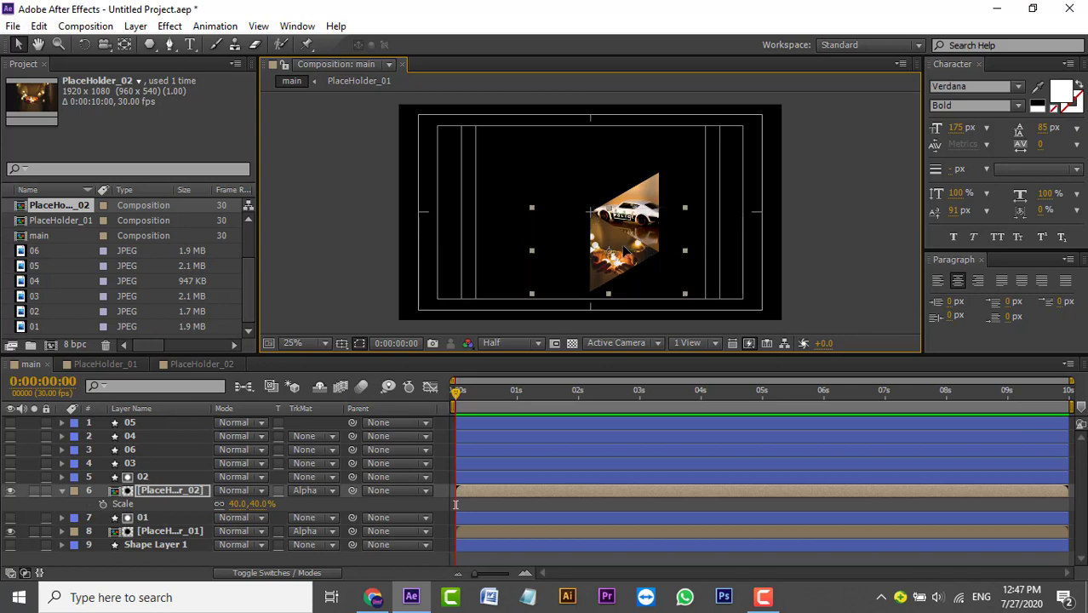
drag(625, 251, 633, 256)
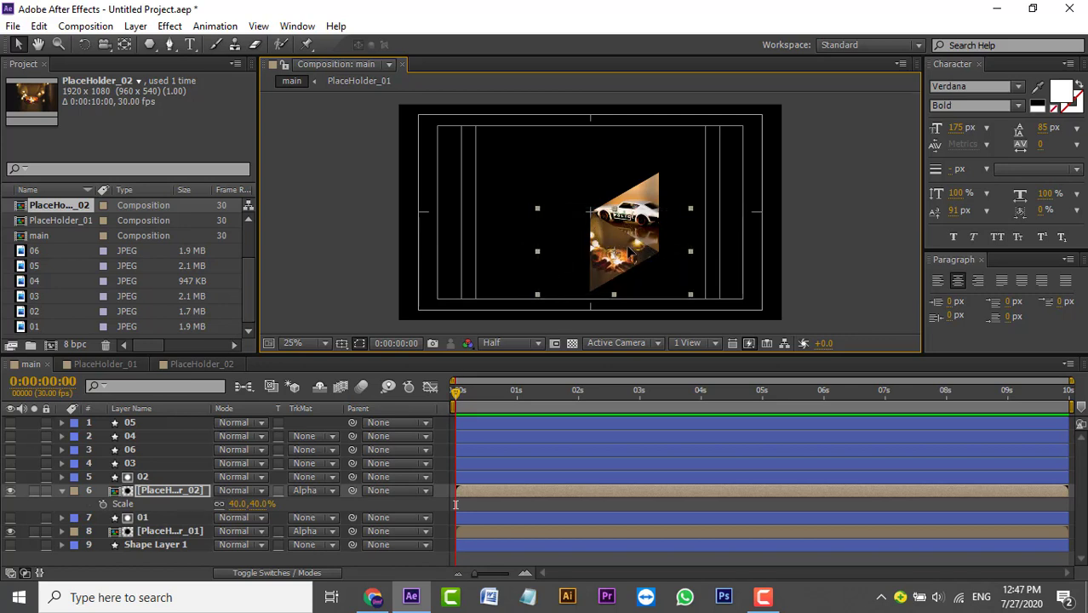
drag(628, 252, 630, 254)
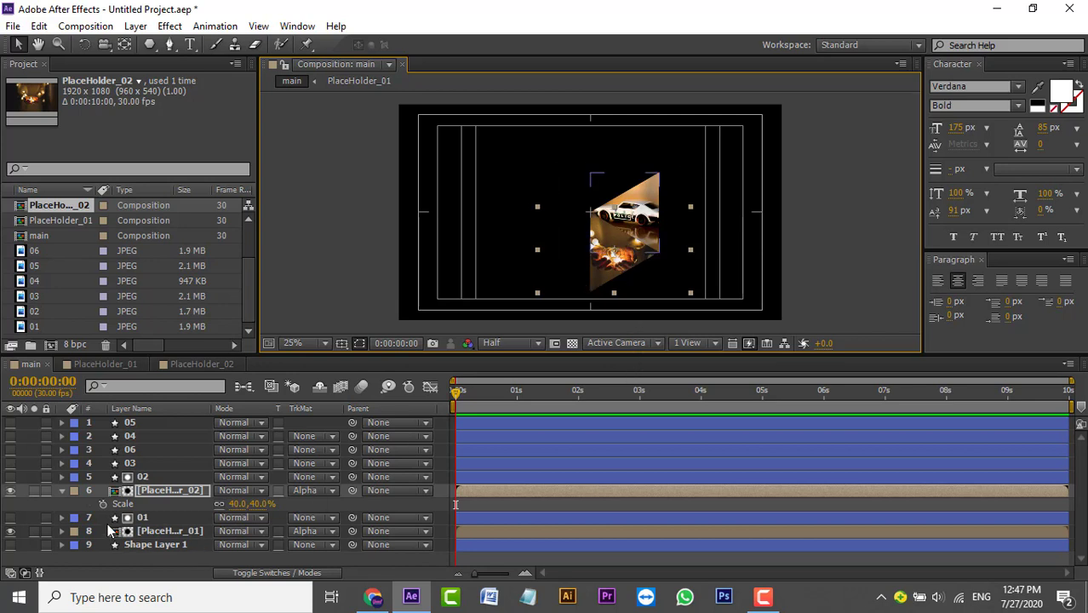
Select triangle layer 02, then triangle layer 03, in the timeline
click(142, 477)
click(156, 461)
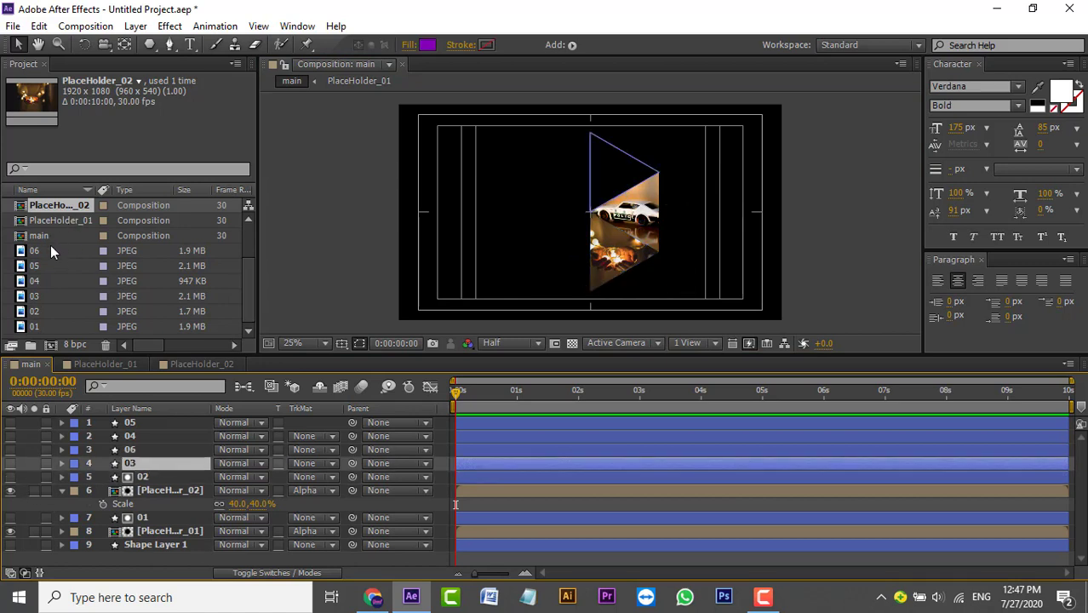
scroll(64, 268, up, 2)
In PlaceHolder_03, replace the 01 car photo layer with the 03 mountain-sunset photo
double_click(76, 251)
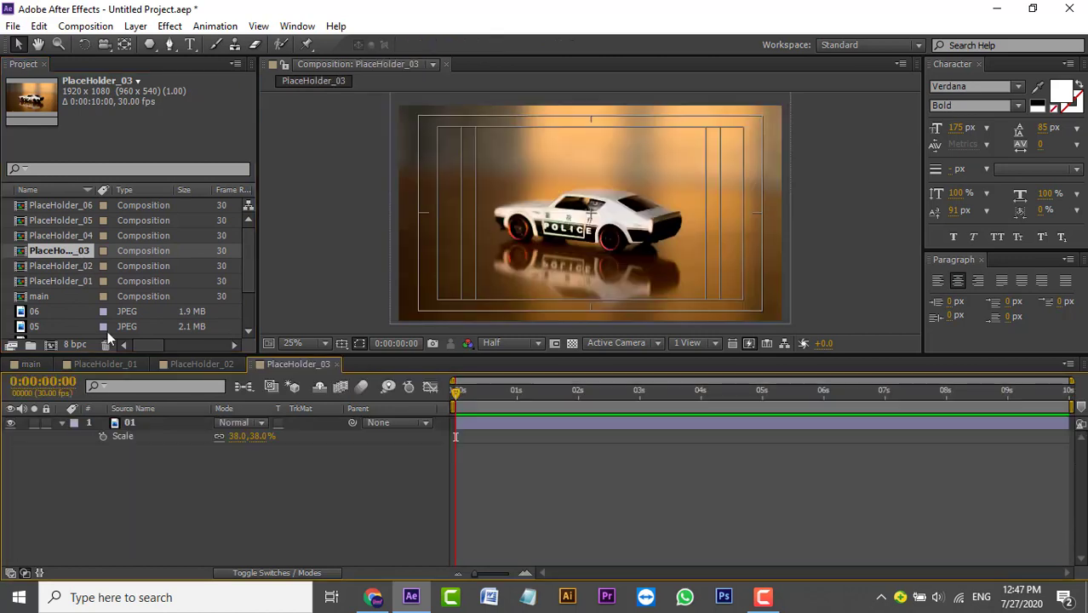
click(61, 423)
scroll(58, 322, down, 2)
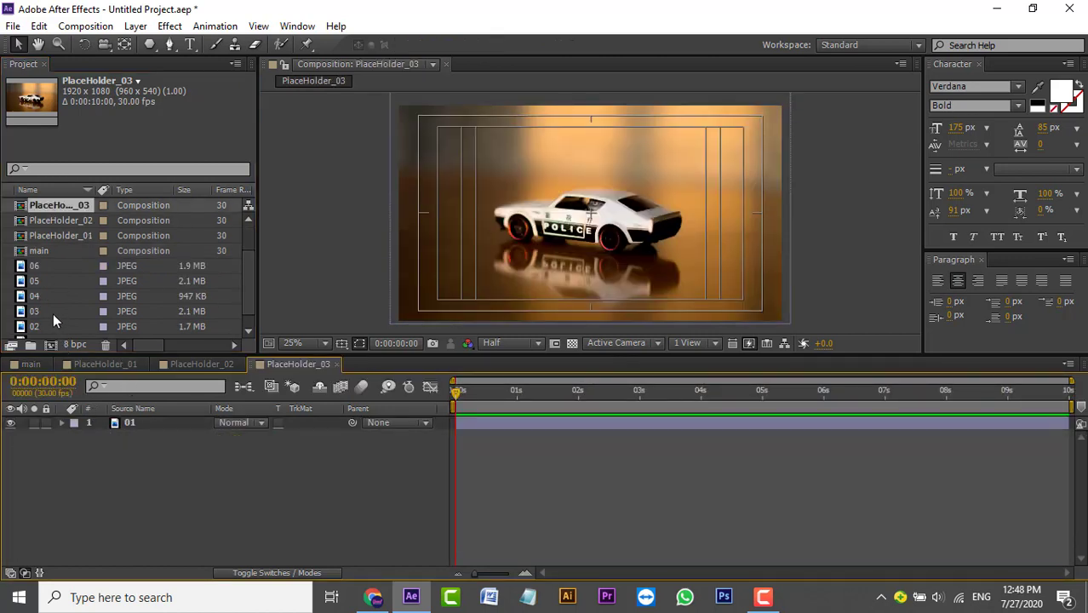
click(50, 312)
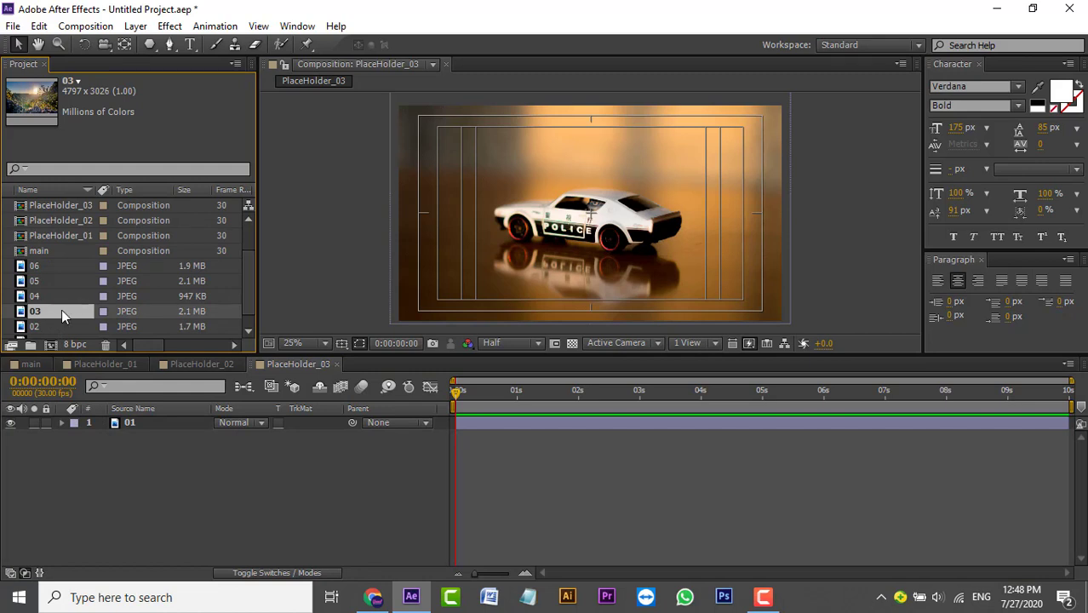
drag(61, 309, 156, 468)
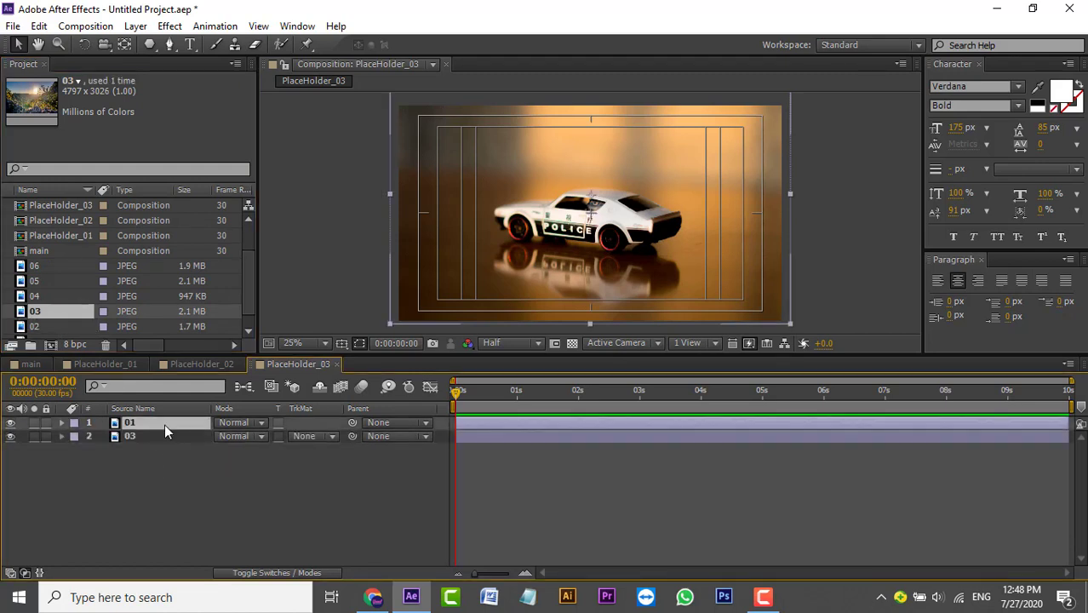
key(Delete)
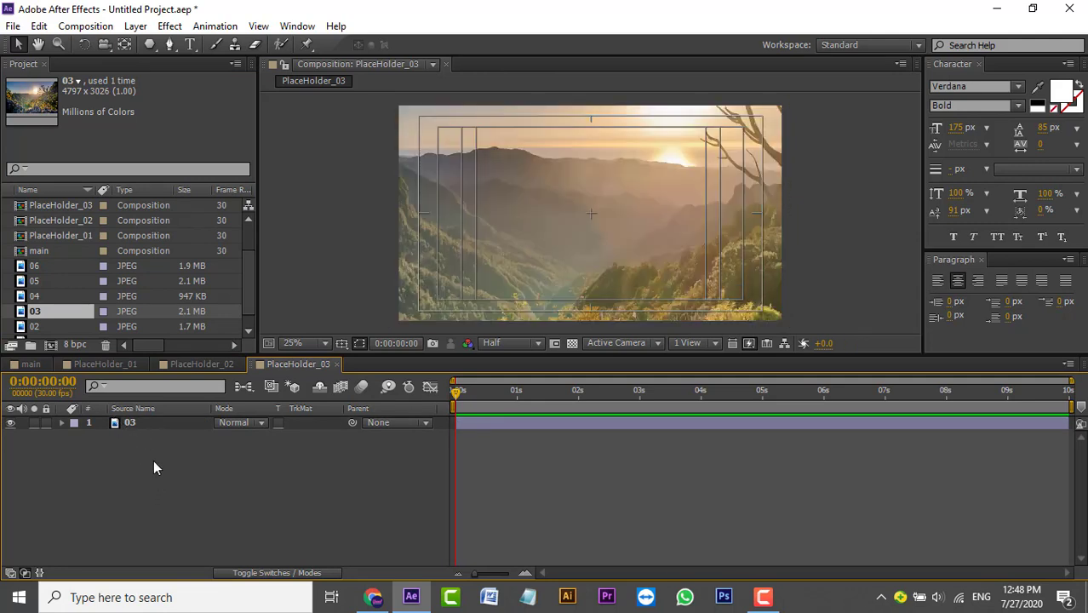
Set the 03 photo layer's Scale to 40%
click(148, 426)
key(s)
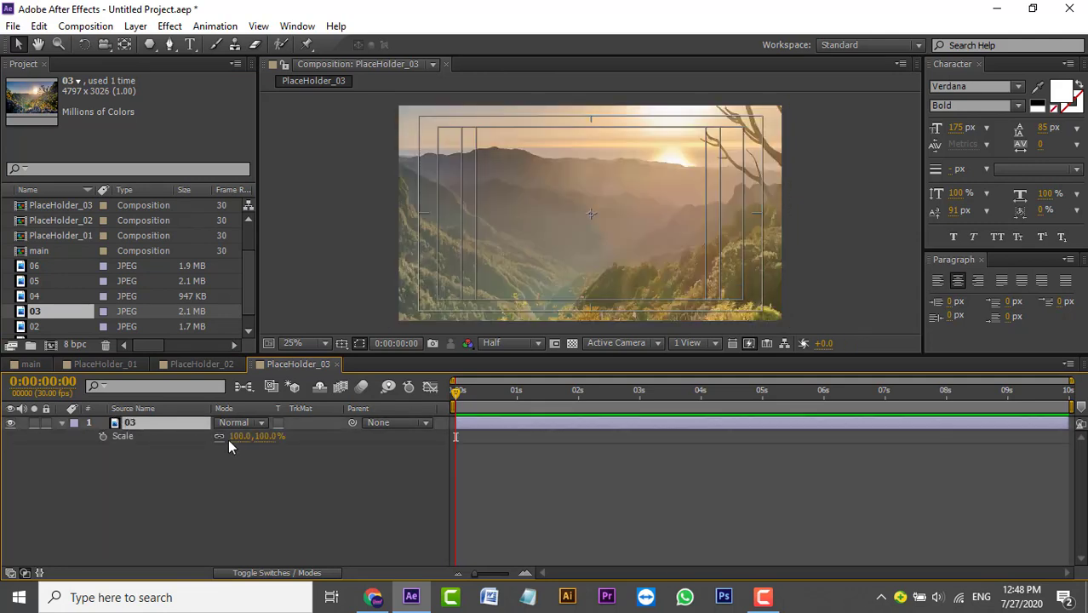
click(238, 436)
text(40)
key(Return)
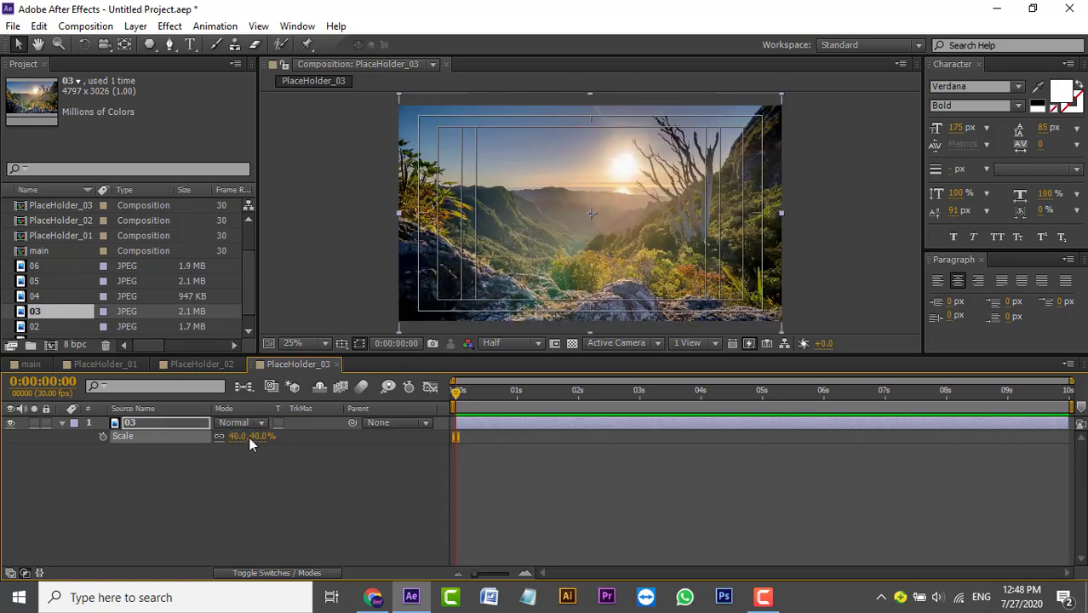
click(211, 478)
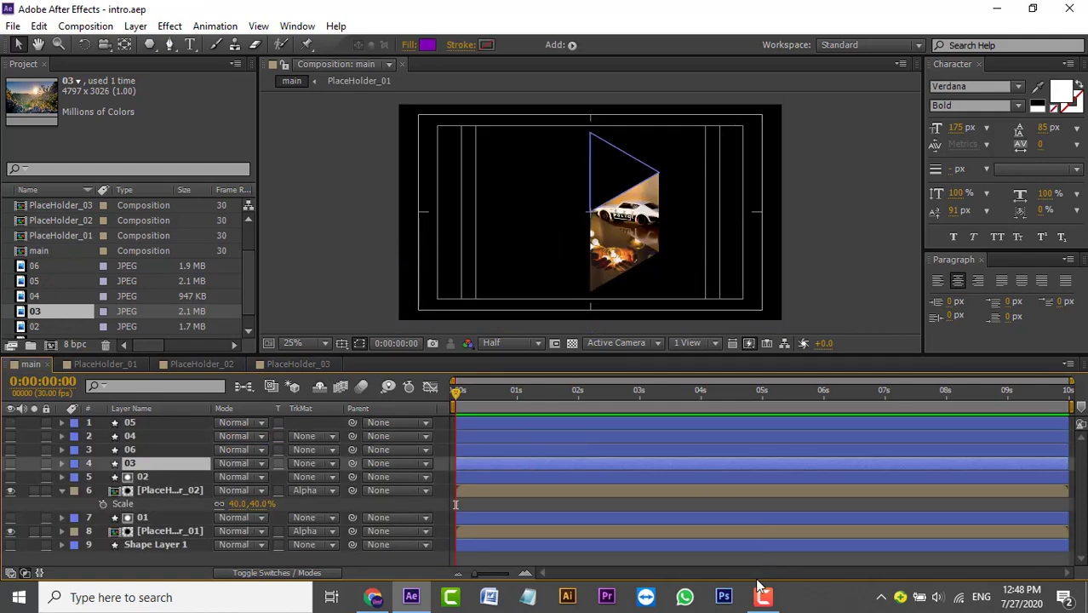
Add PlaceHolder_03 below triangle 03 in main, make the triangle visible, and set Alpha Matte "03"
mouse_move(764, 605)
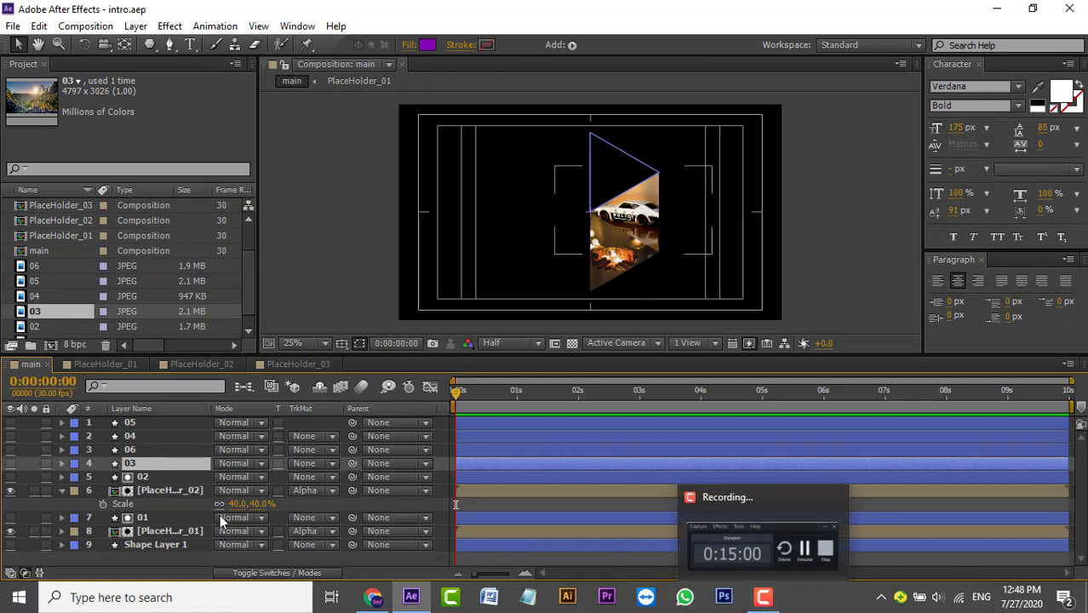
click(67, 235)
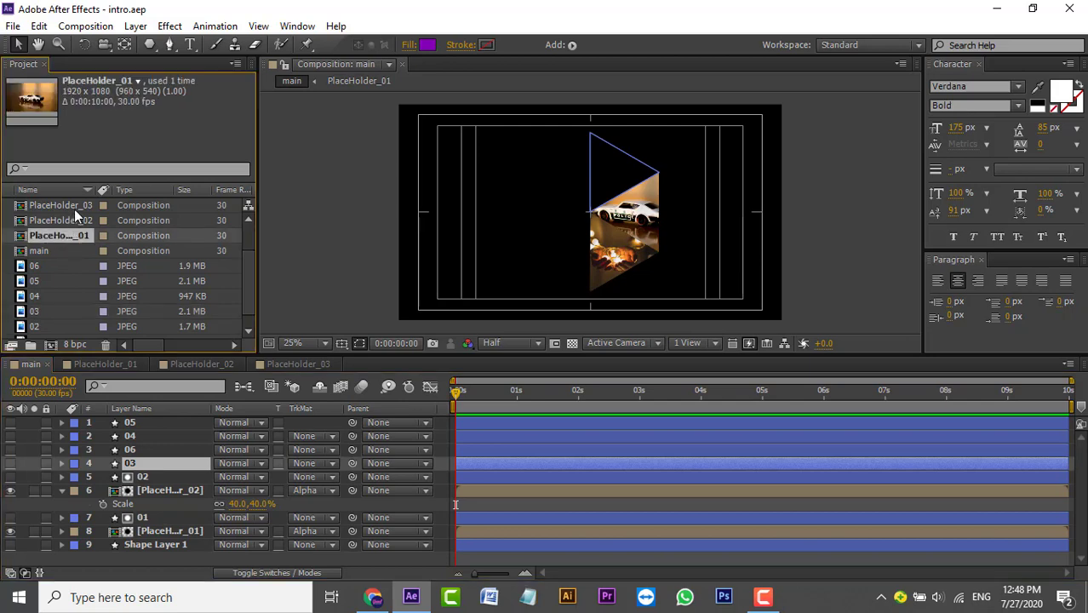
mouse_move(57, 207)
mouse_down()
mouse_move(134, 464)
mouse_move(150, 466)
mouse_up()
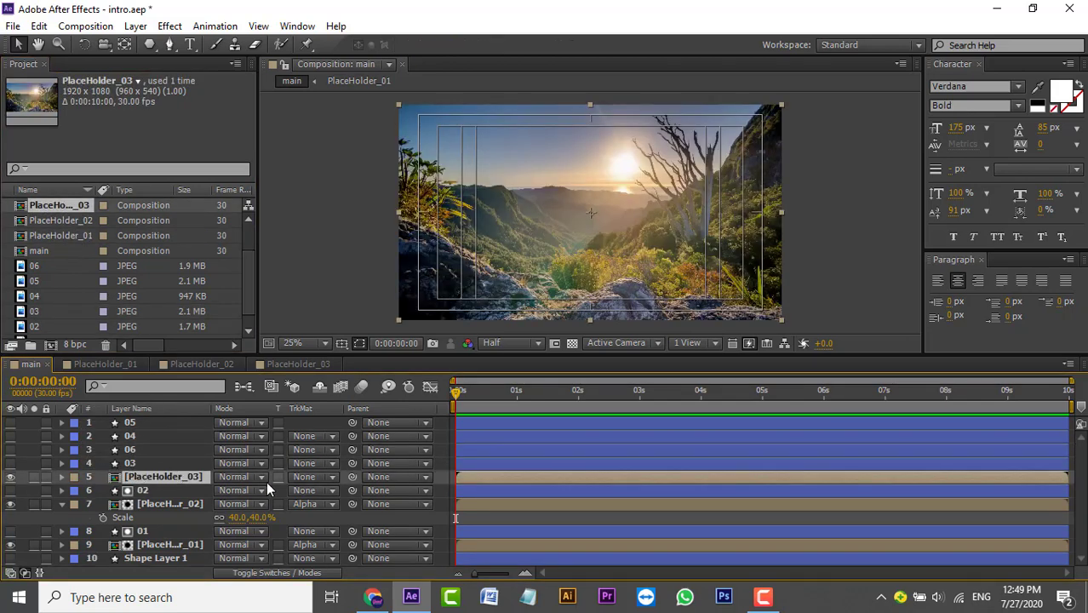
click(333, 477)
click(11, 463)
click(337, 478)
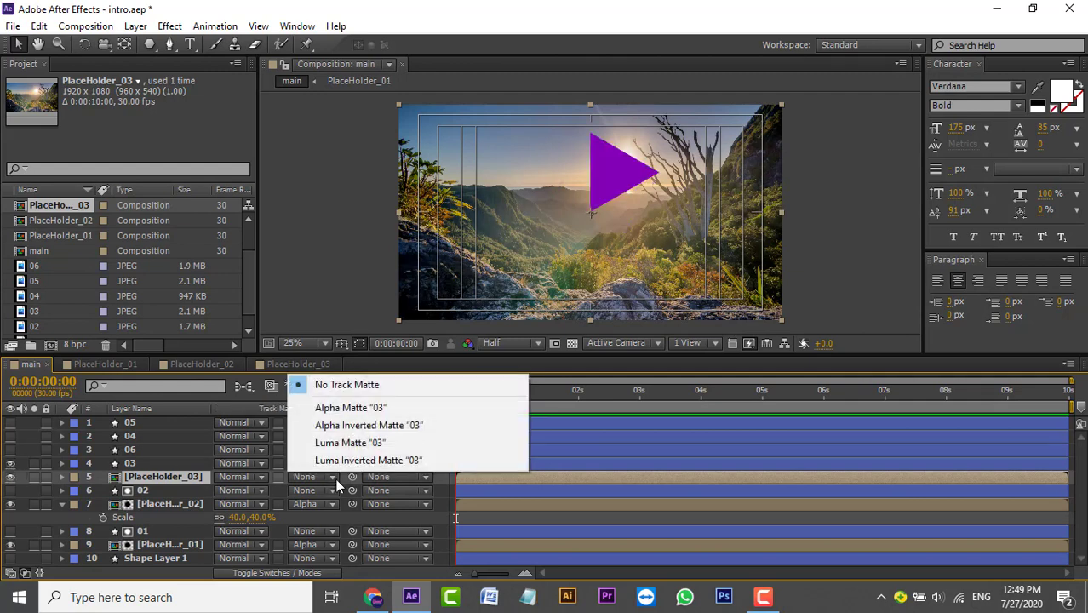
click(350, 408)
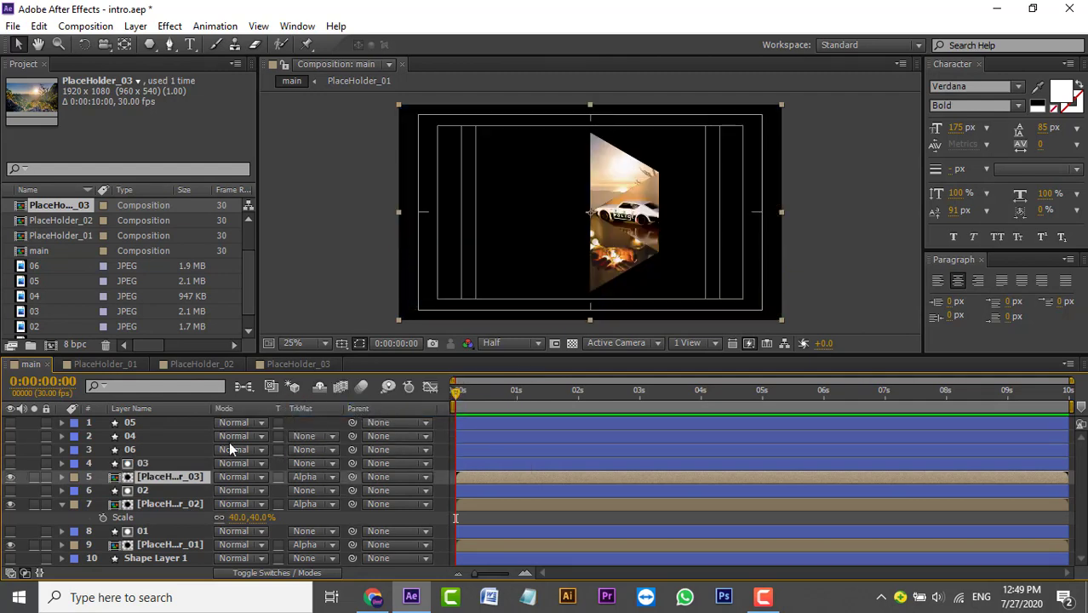
Scale PlaceHolder_03 to 40% and move the mountain photo up within its triangle
key(s)
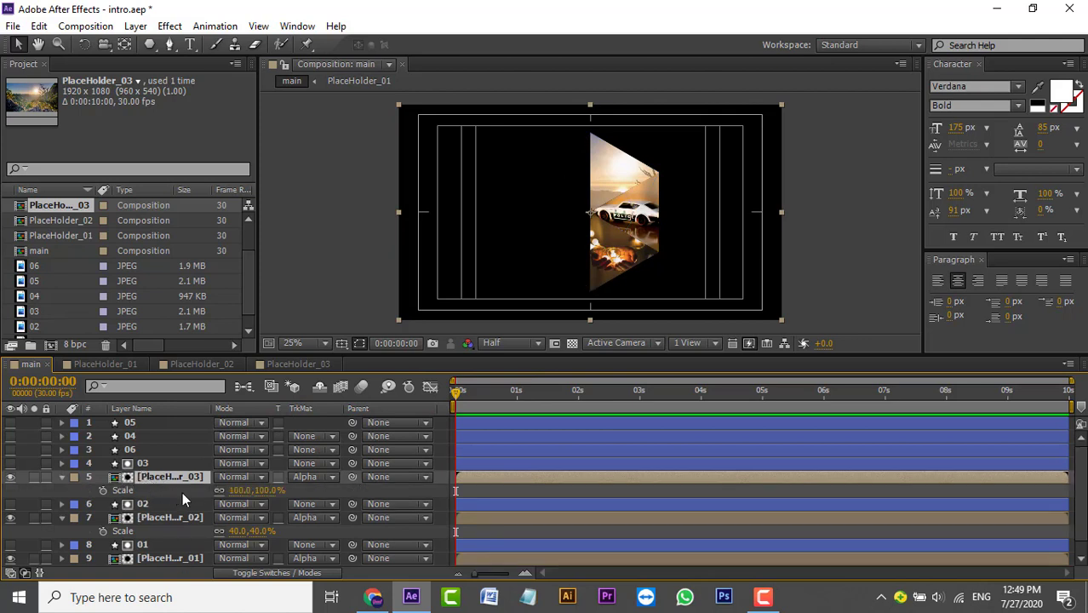
click(239, 491)
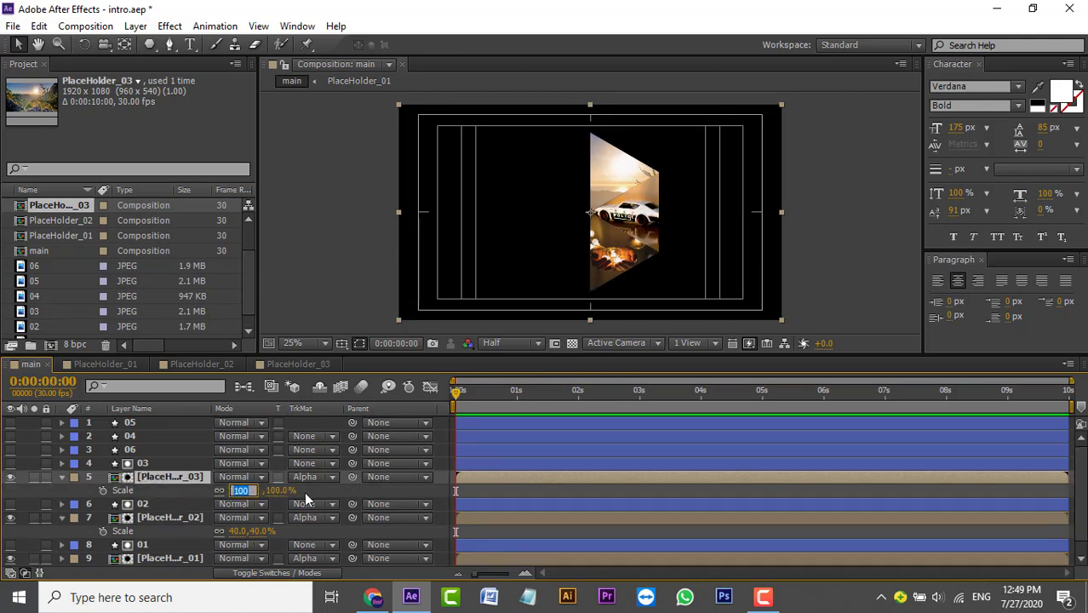
text(40)
key(Return)
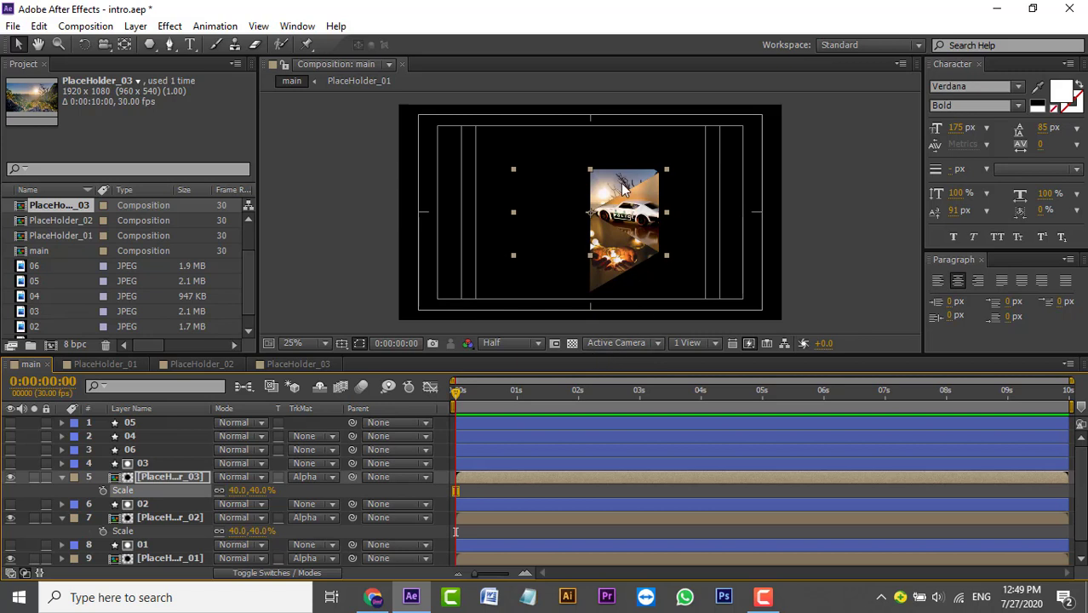
mouse_move(625, 202)
mouse_down()
mouse_move(628, 168)
mouse_move(612, 175)
mouse_up()
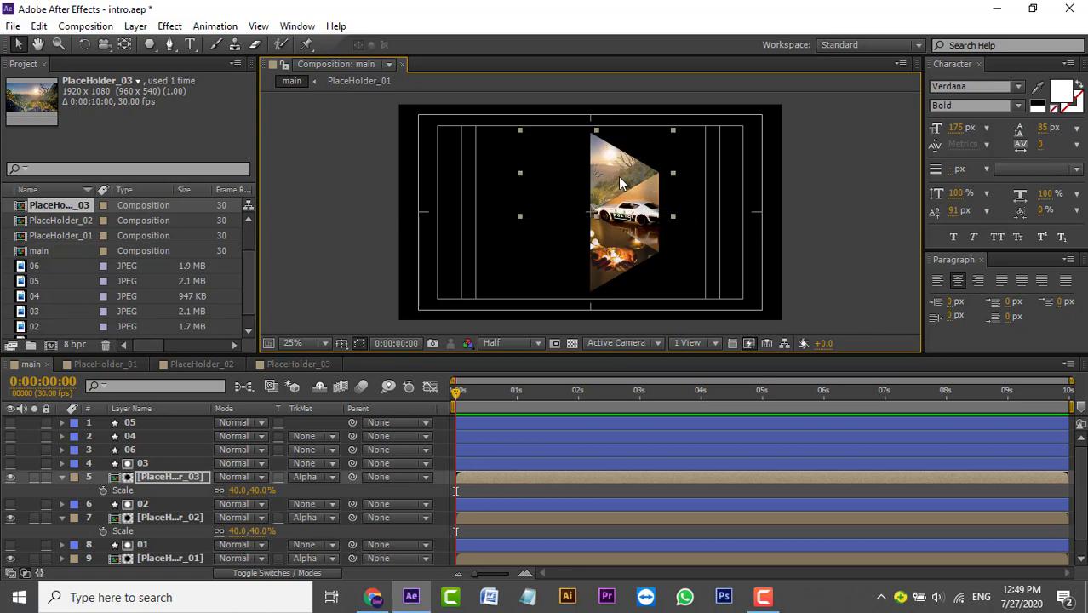
click(618, 176)
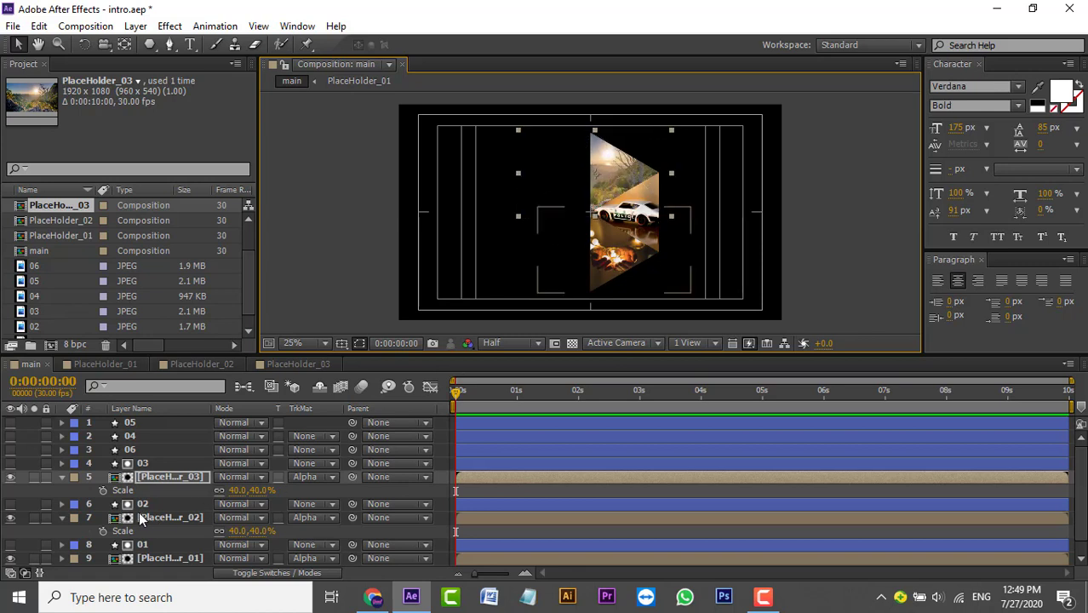
Select triangle layers 03 and 06, then scroll the Project panel up
click(152, 464)
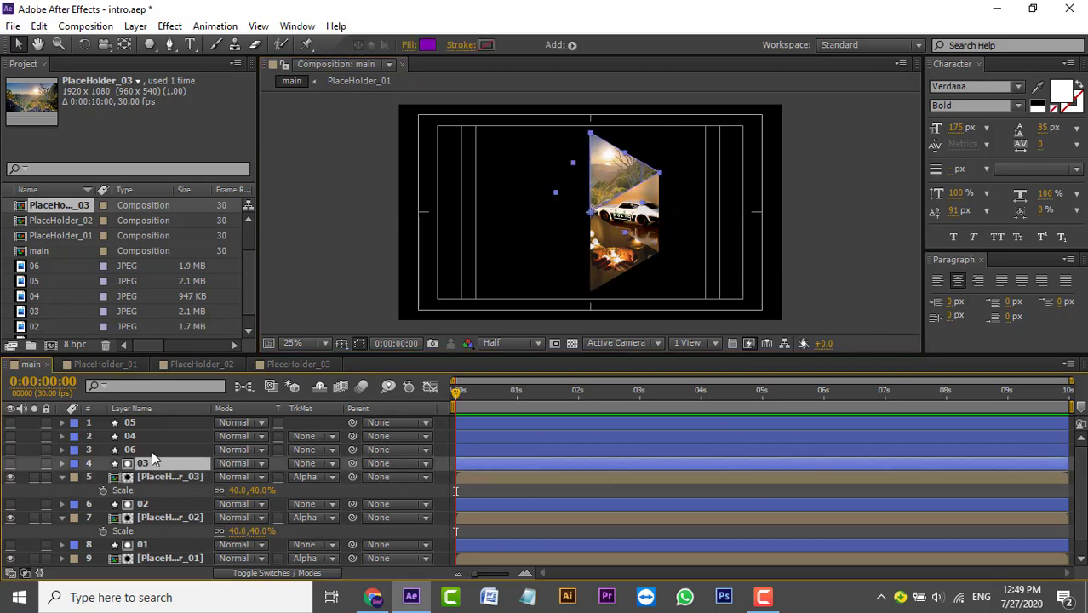
click(152, 450)
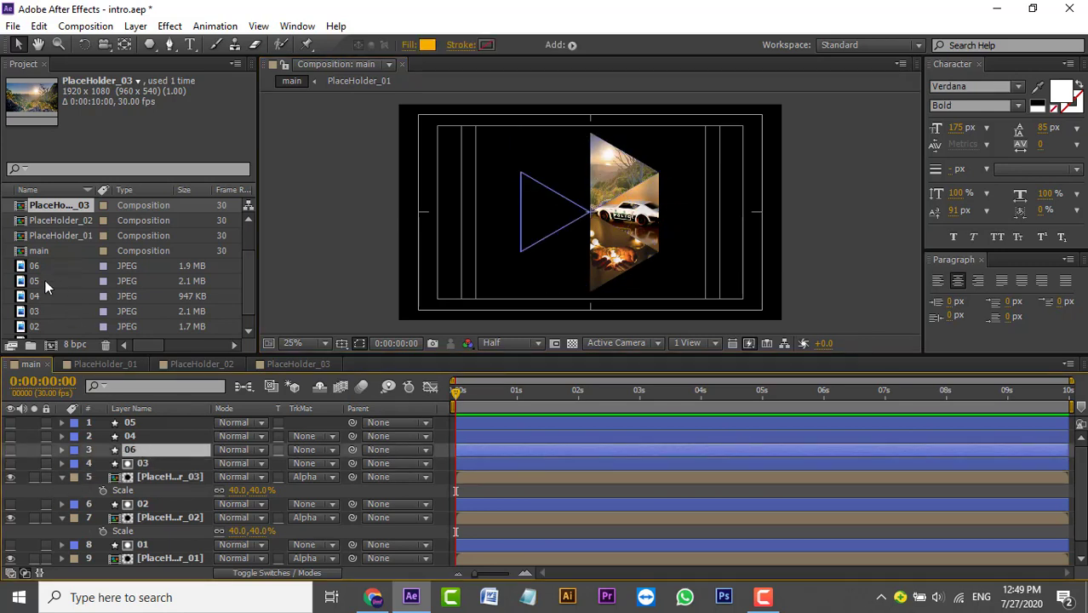
click(67, 239)
scroll(69, 245, up, 1)
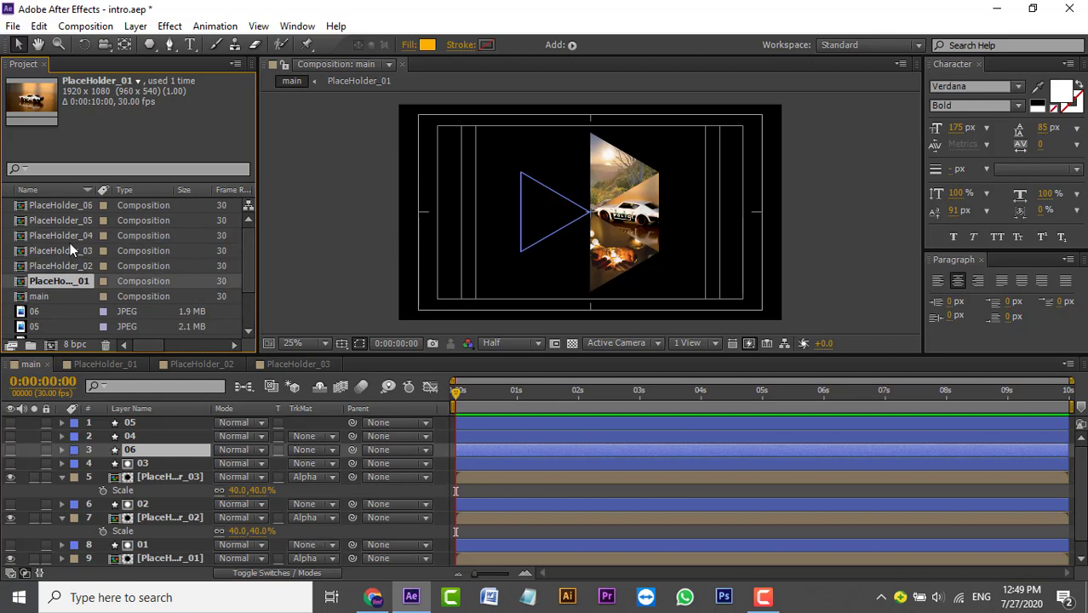
In PlaceHolder_04, replace the old 01 image layer with JPEG image 04
double_click(89, 235)
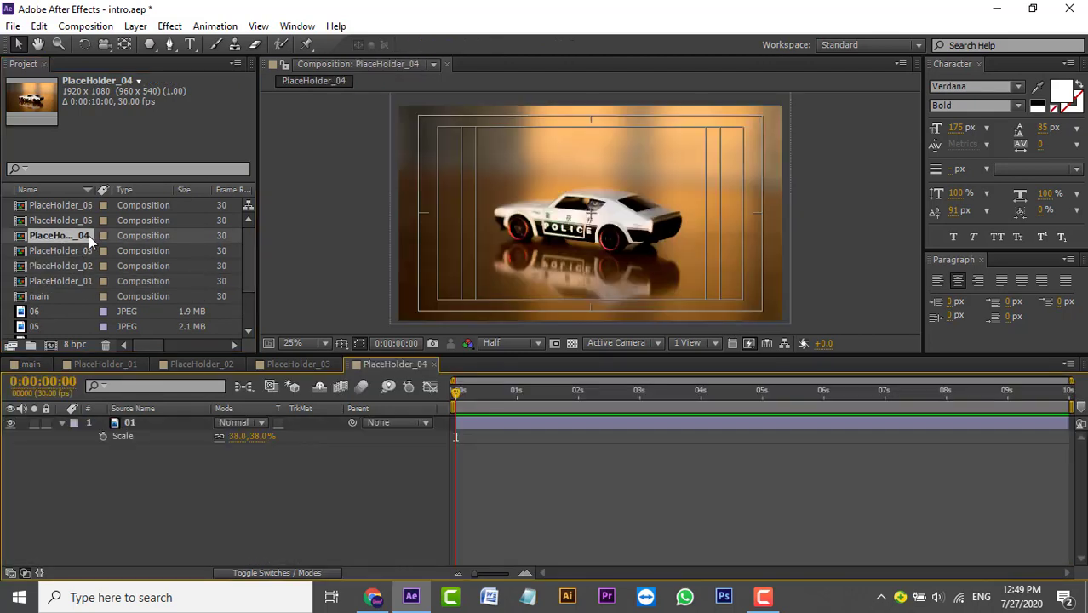
scroll(75, 283, down, 1)
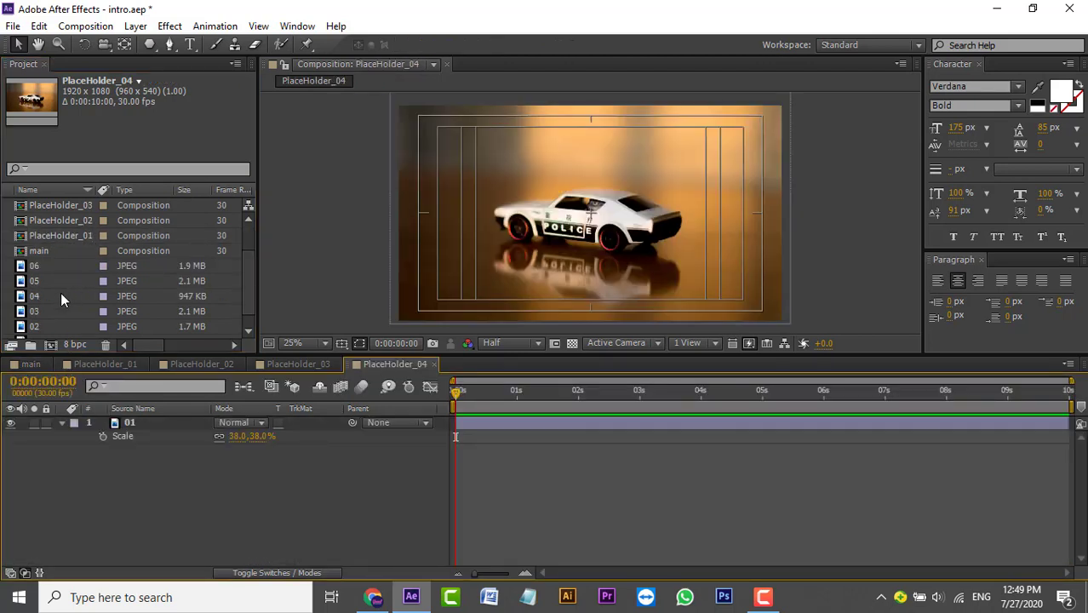
click(37, 296)
drag(40, 300, 155, 460)
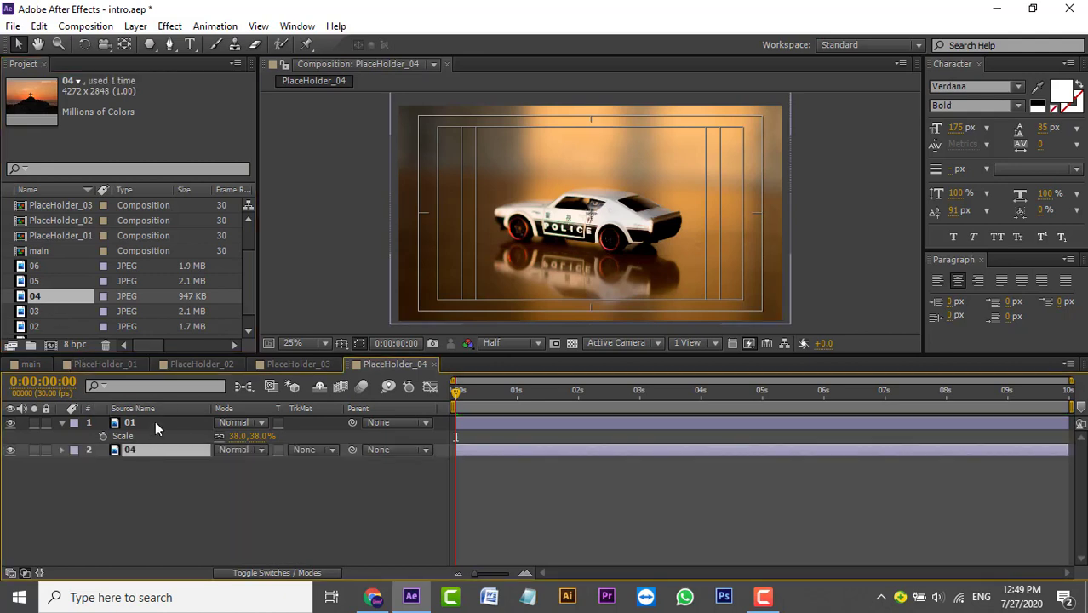
click(154, 421)
key(Delete)
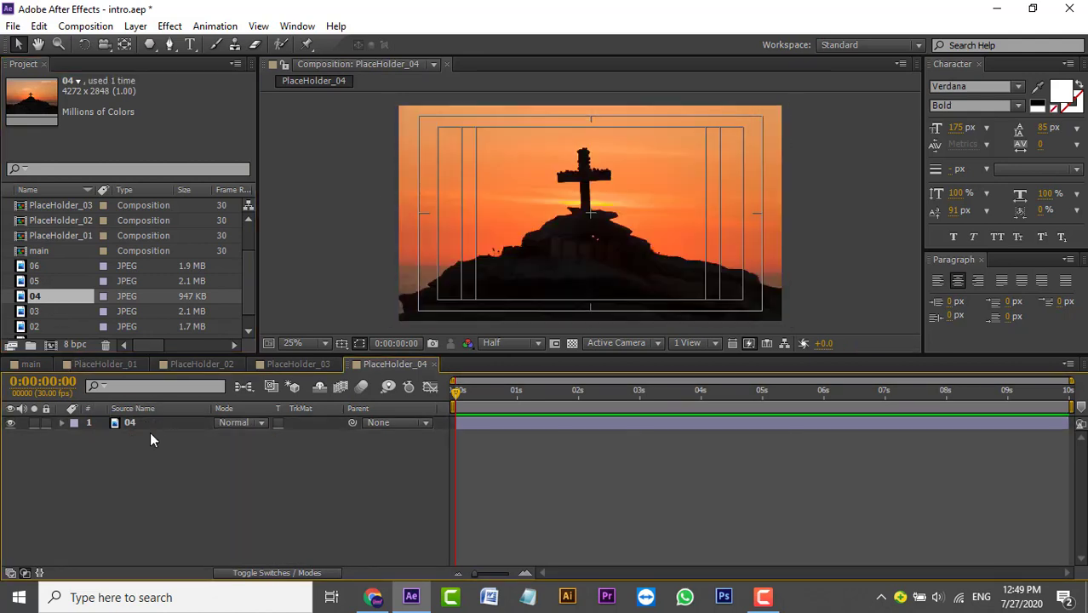
Set the 04 image layer's Scale to 45%, after trying 60%, 35% and 39%
click(138, 424)
key(s)
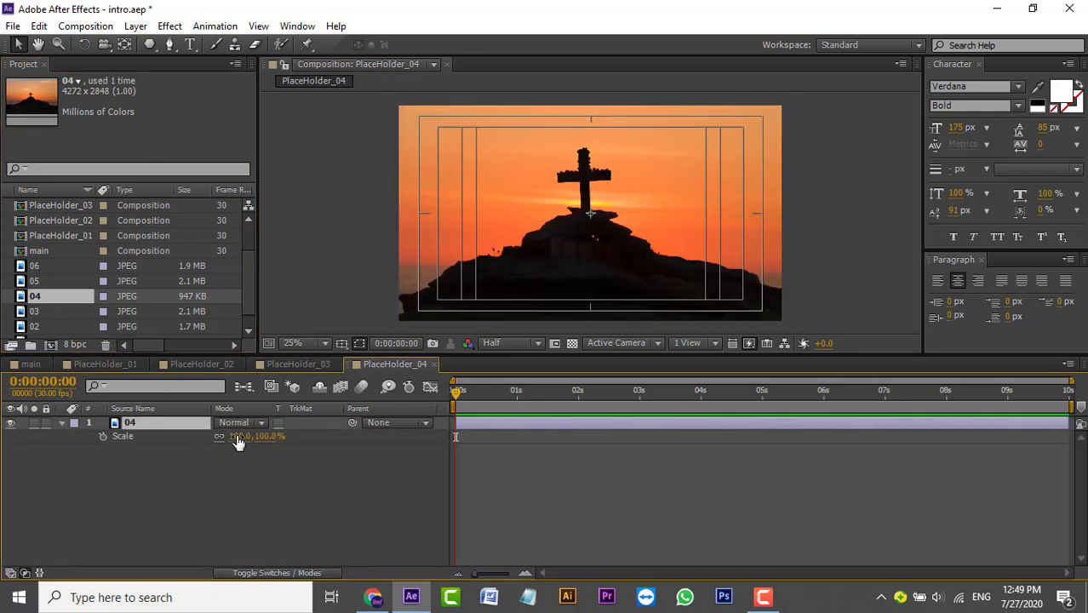
click(241, 436)
text(60)
key(Return)
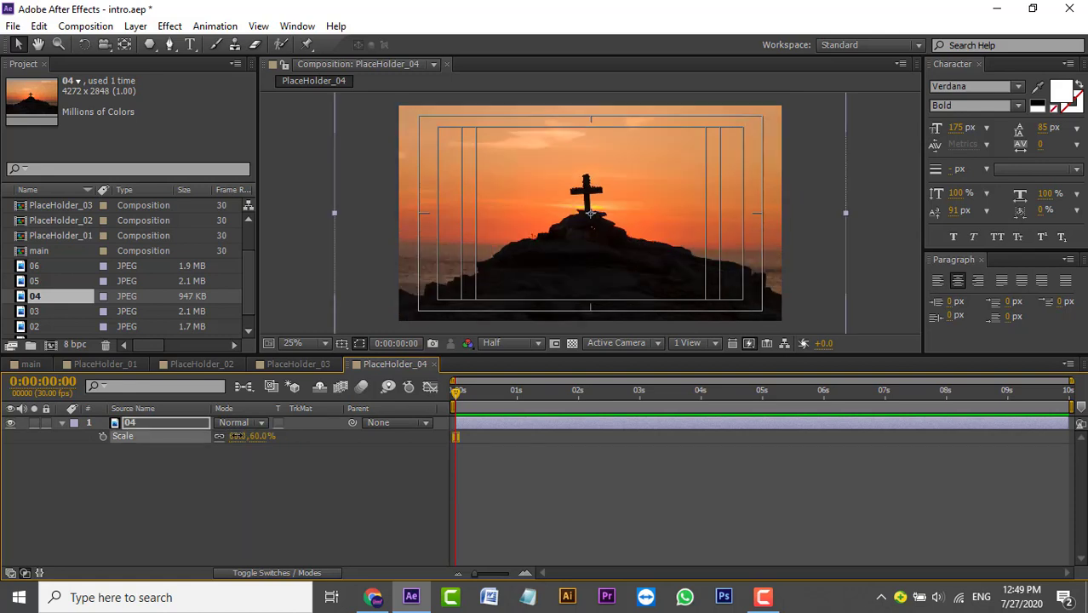
click(237, 436)
text(35)
key(Return)
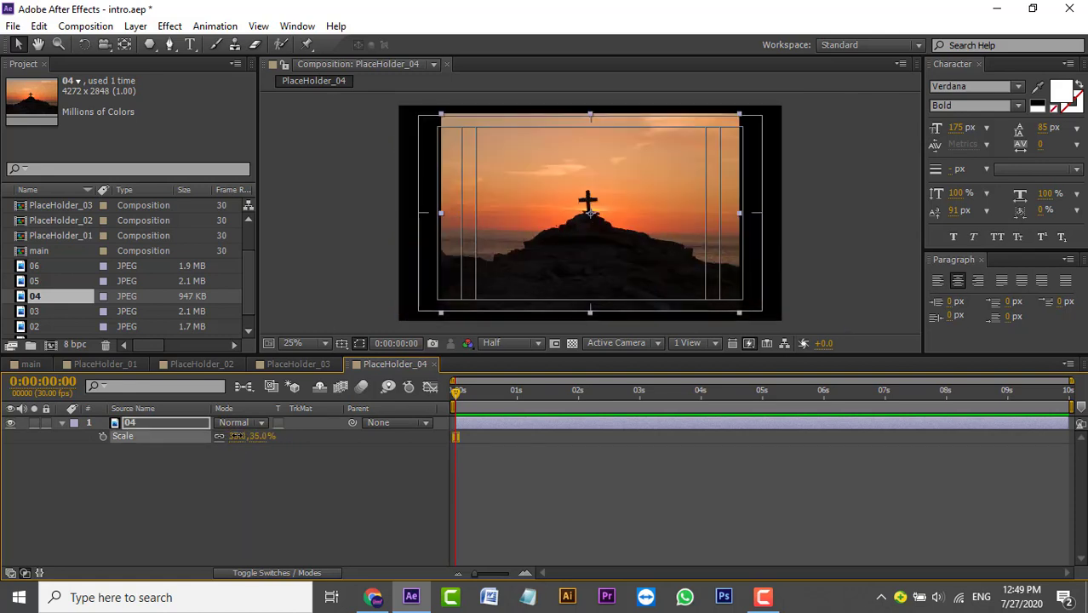
click(238, 436)
text(39)
key(Return)
click(237, 436)
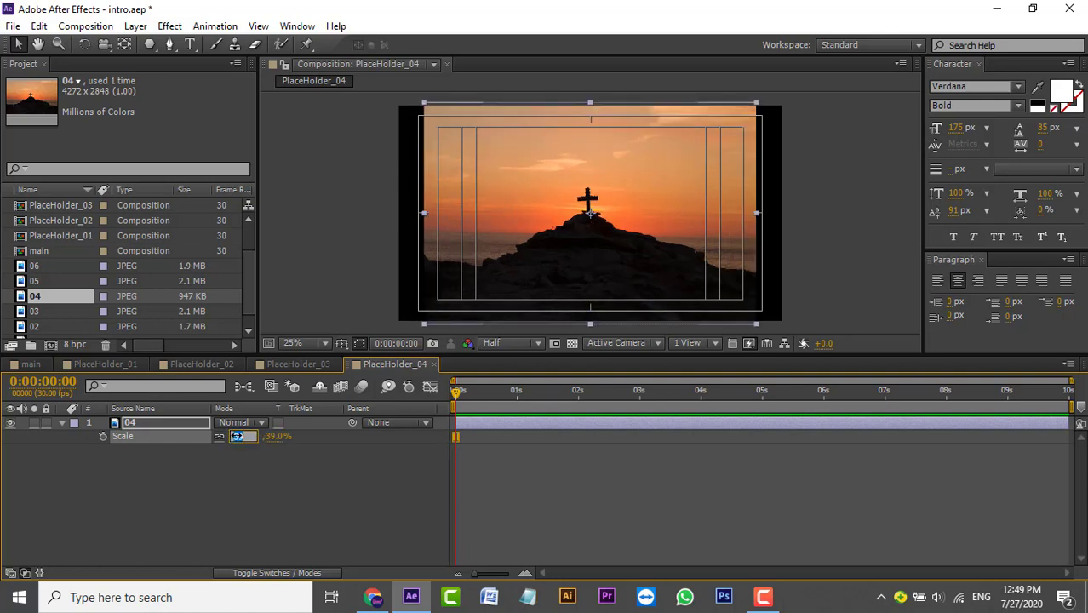
text(45)
key(Return)
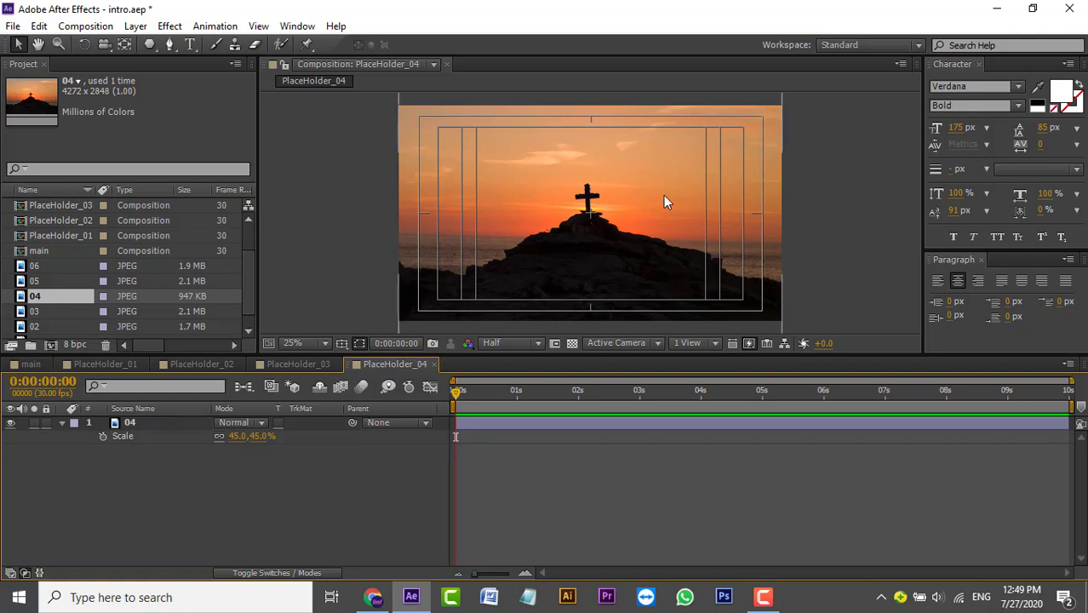
Move the sunset cross photo slightly up in the frame
click(671, 236)
drag(670, 242, 670, 224)
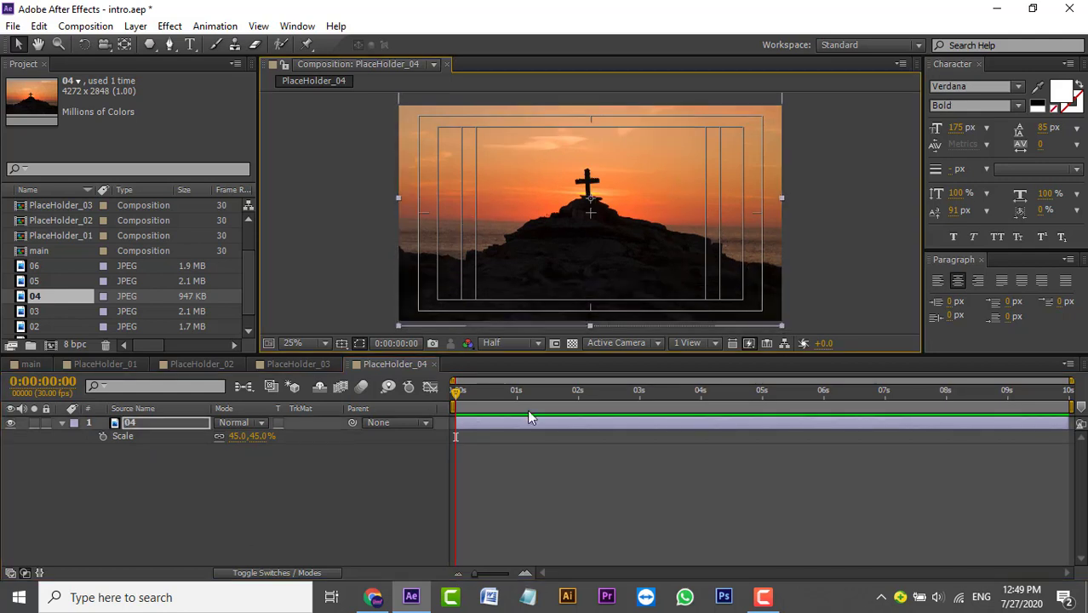
click(387, 512)
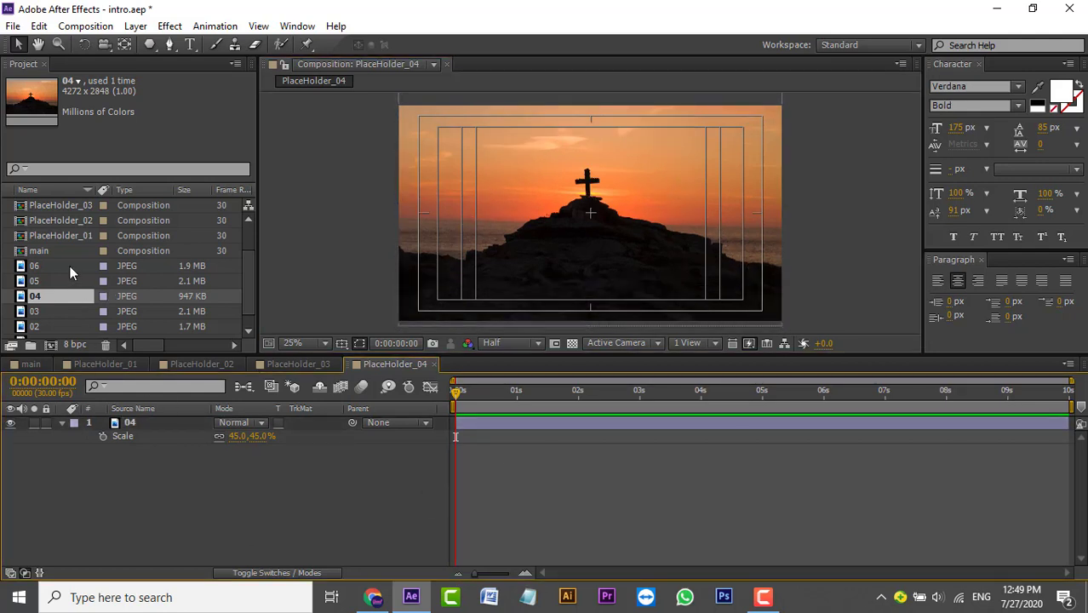
In the main comp, place PlaceHolder_04 below triangle 04 with Alpha Matte "04"
click(40, 364)
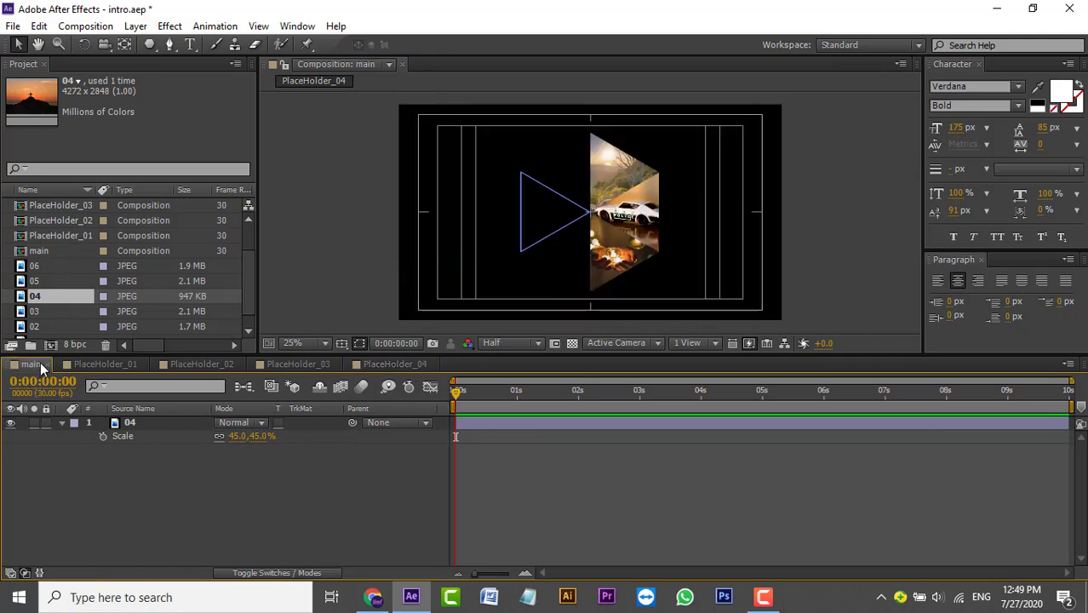
scroll(123, 266, up, 1)
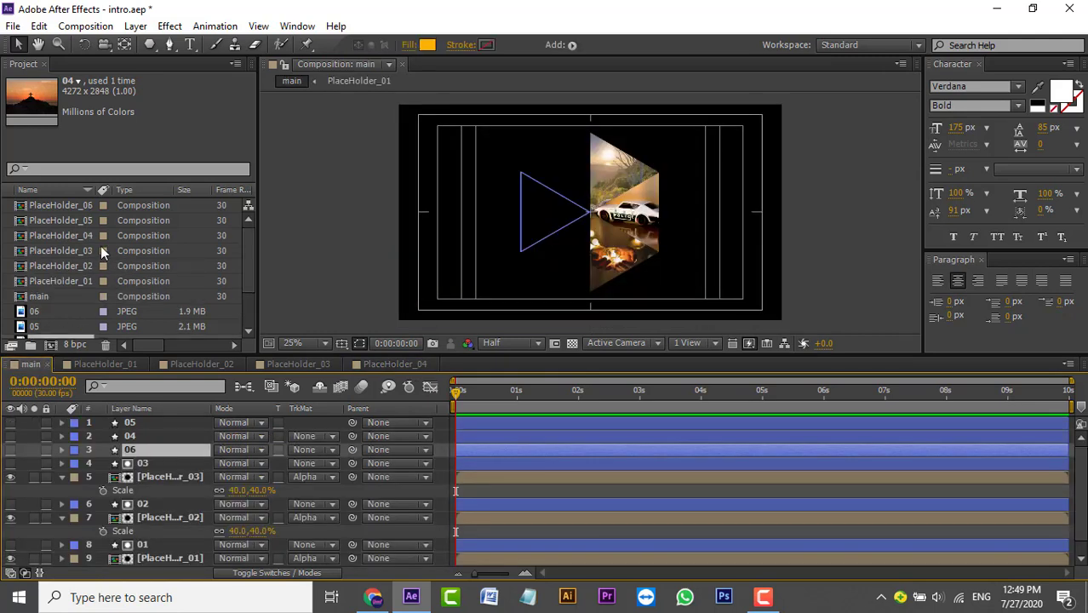
mouse_move(77, 236)
mouse_down()
mouse_move(138, 345)
mouse_move(162, 449)
mouse_up()
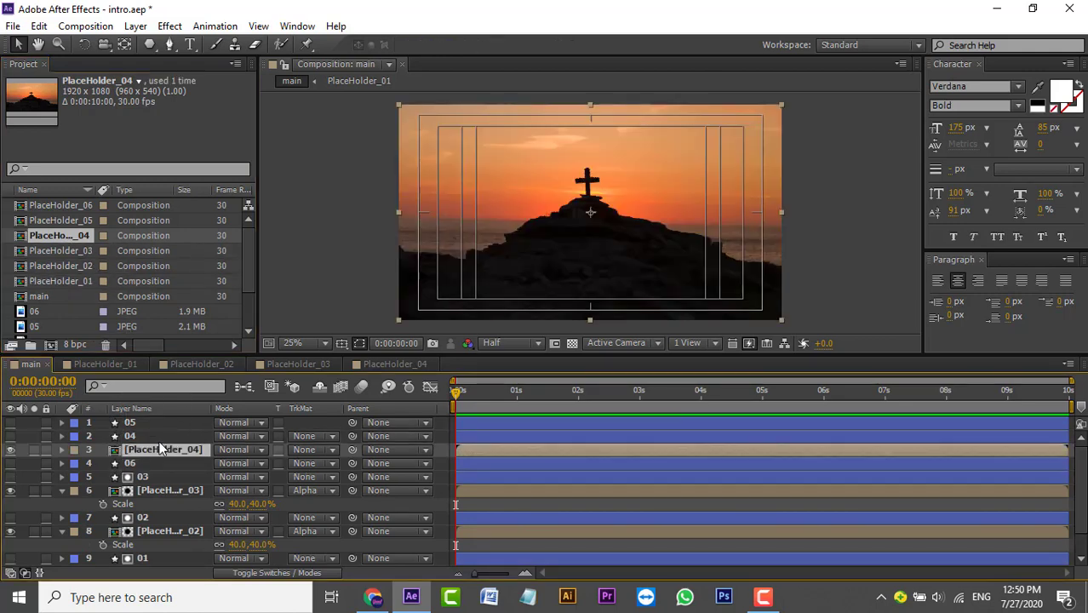
click(334, 451)
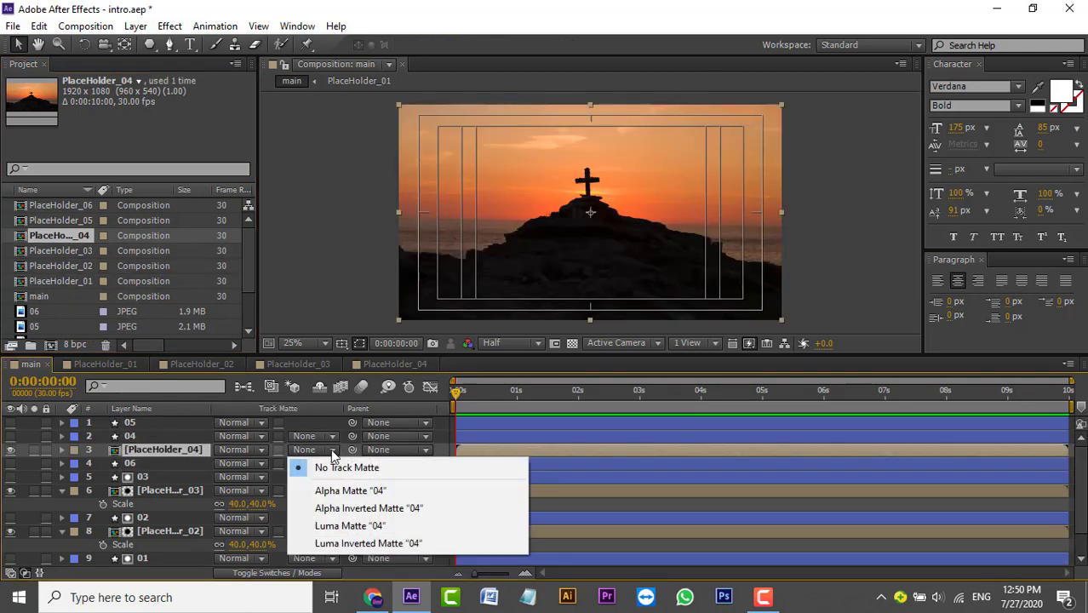
click(337, 485)
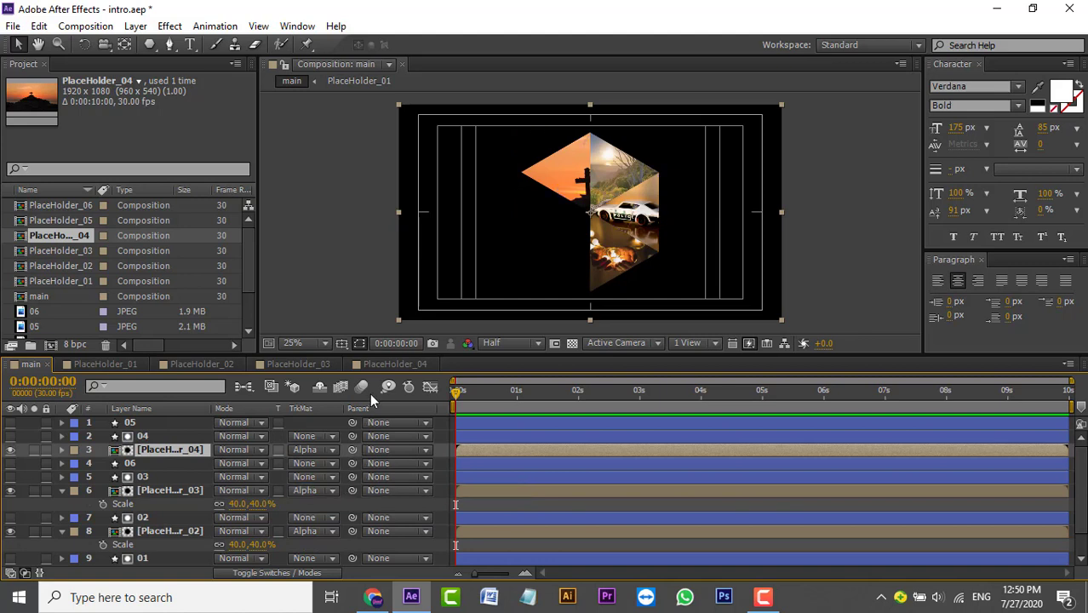
Scale PlaceHolder_04 to 40%, after trying 50% and 45%, and position the cross inside the triangle
key(s)
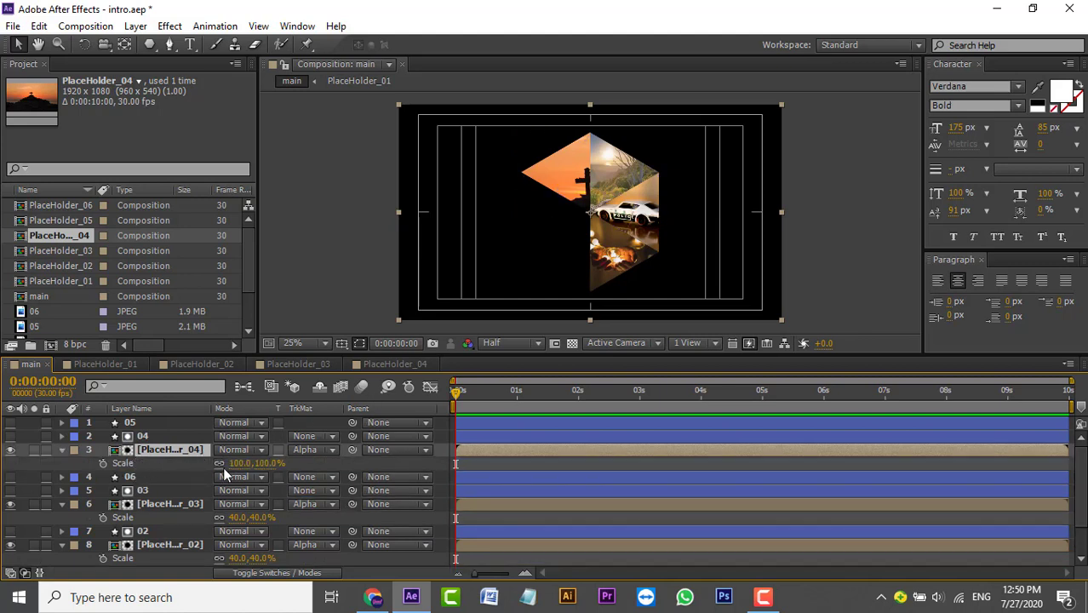
click(239, 463)
text(50)
key(Return)
drag(575, 195, 574, 174)
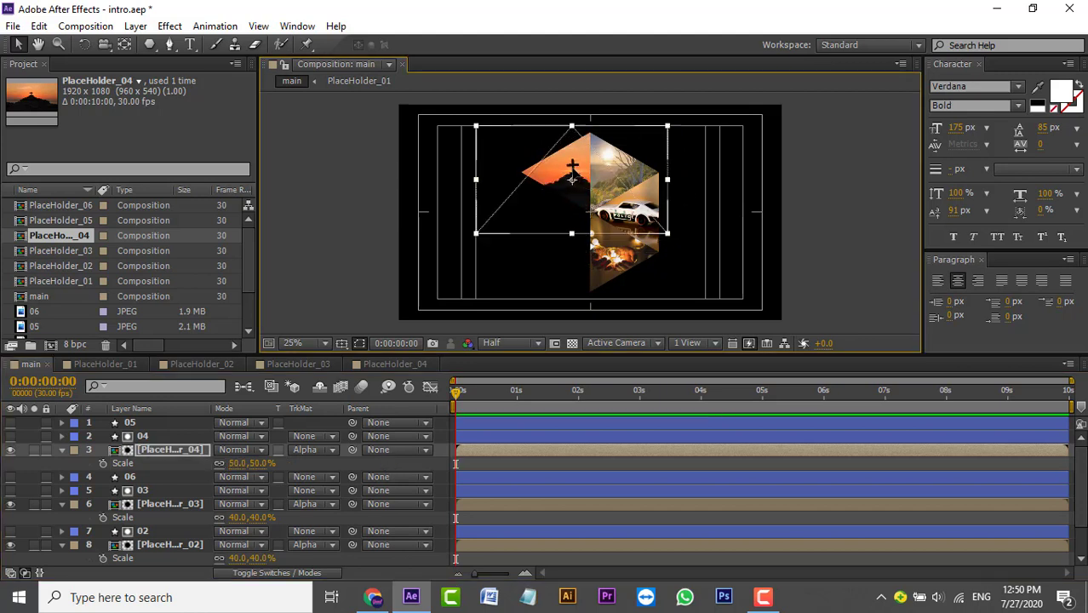
click(239, 464)
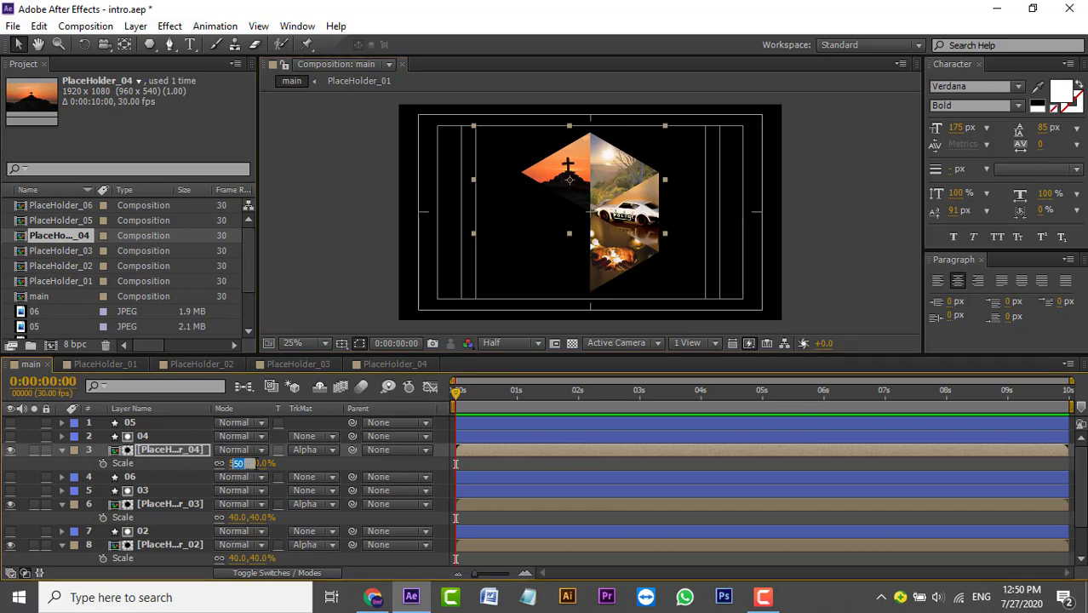
text(45)
key(Return)
key(Return)
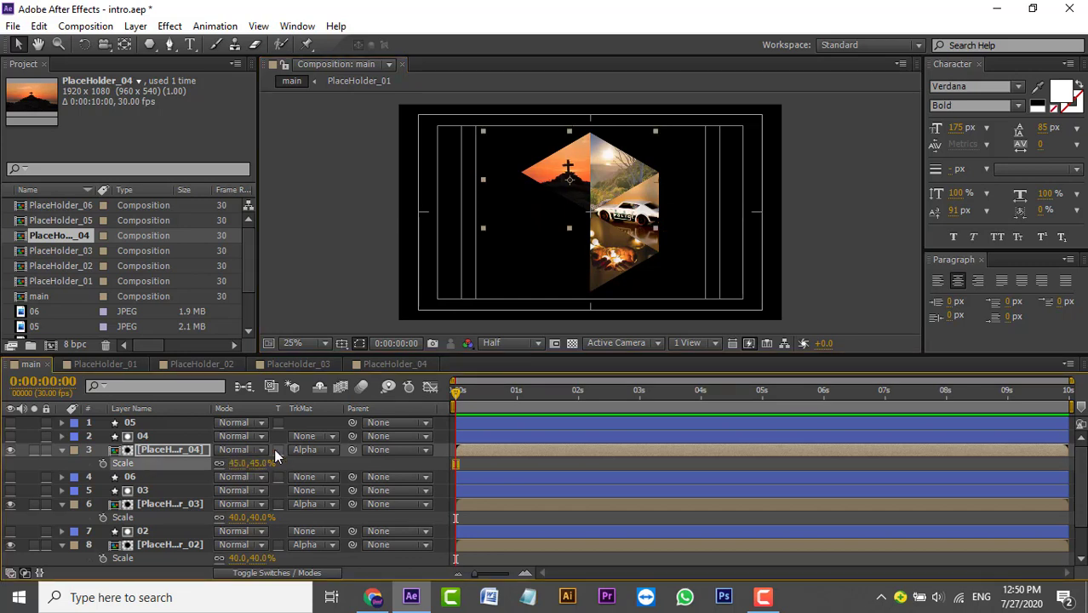
click(240, 463)
text(40)
key(Return)
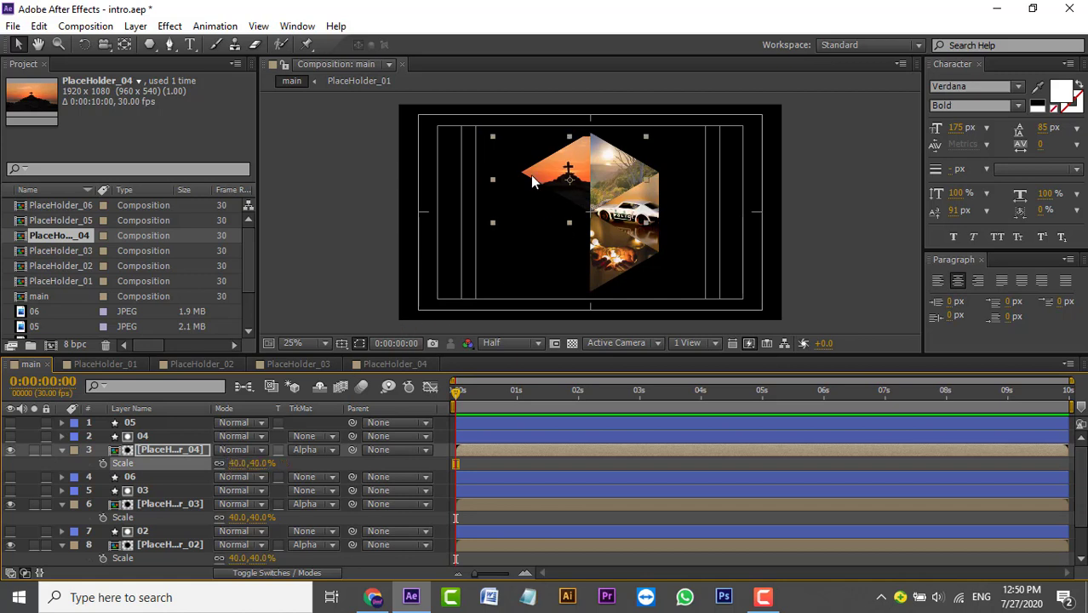
drag(581, 177, 582, 170)
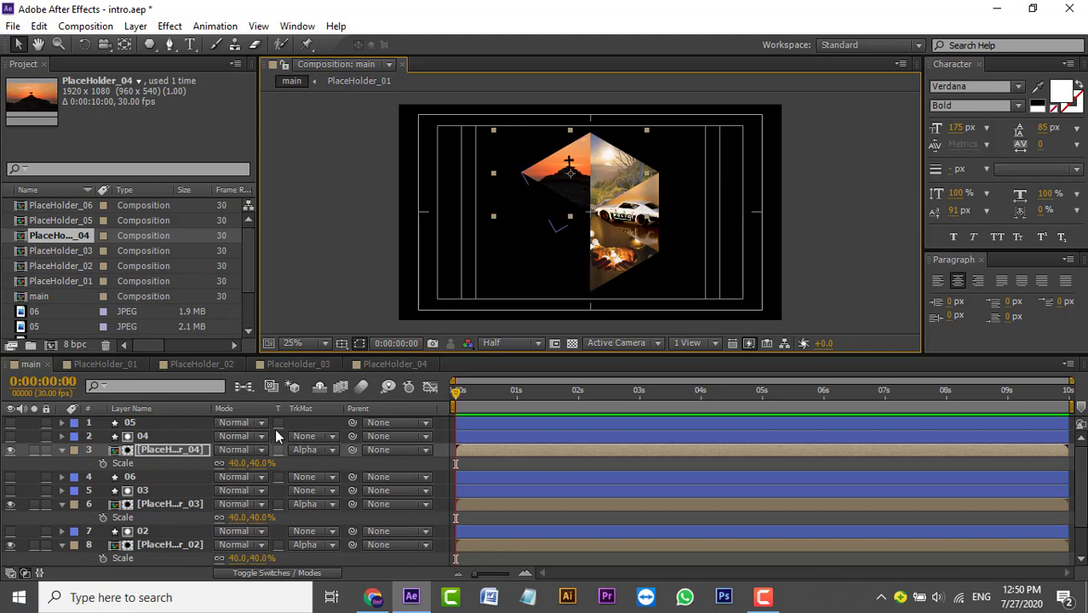
In PlaceHolder_05, replace the old car layer 01 with the 05 mountain sunset image
double_click(89, 221)
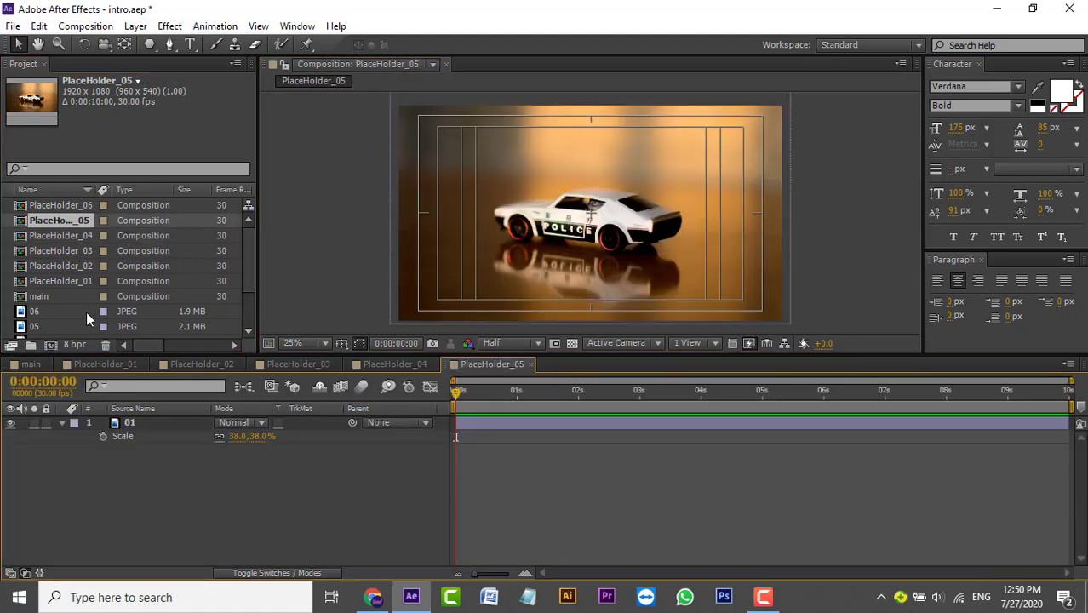
drag(38, 326, 165, 463)
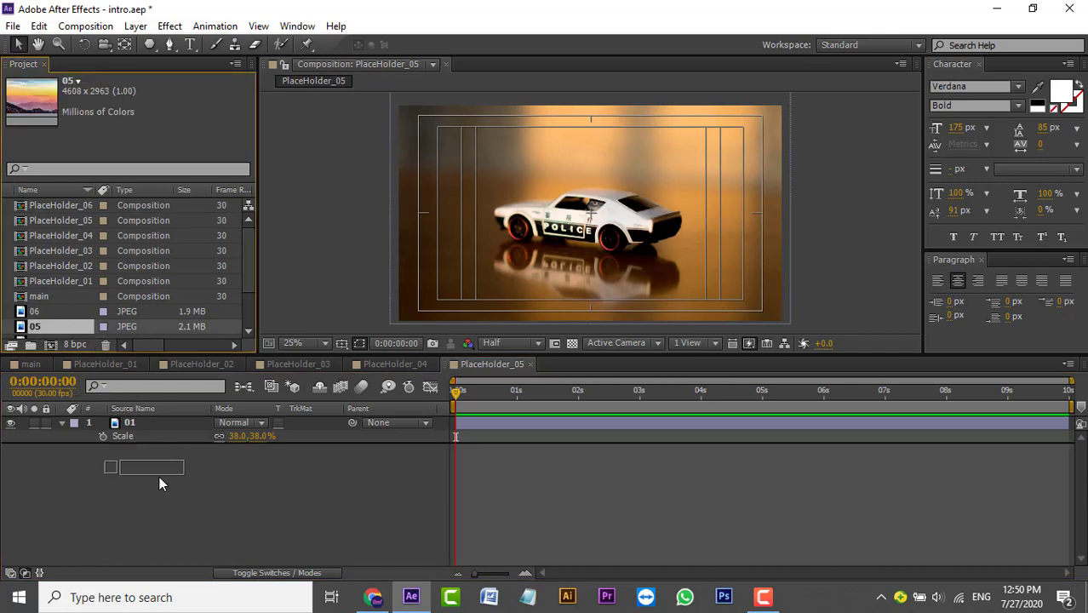
click(128, 423)
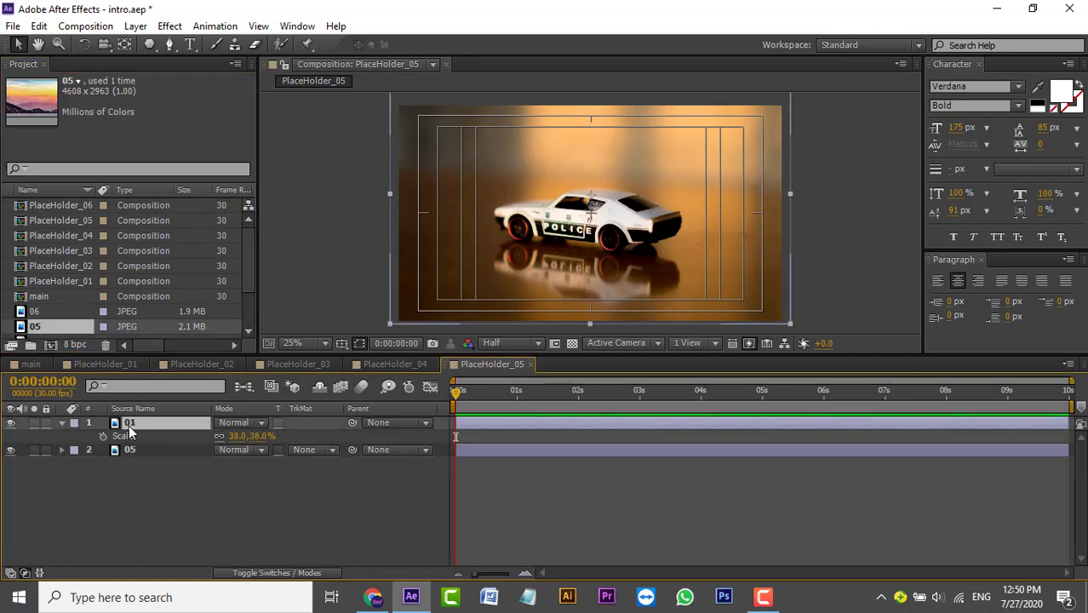
key(Delete)
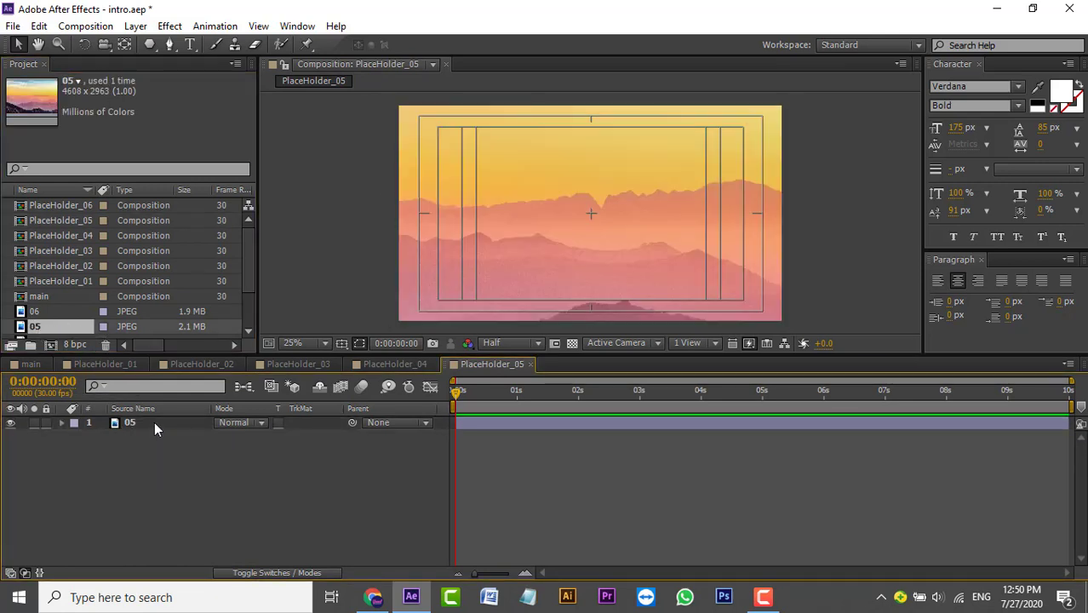
Scale the mountain image layer to 43%
click(154, 421)
key(s)
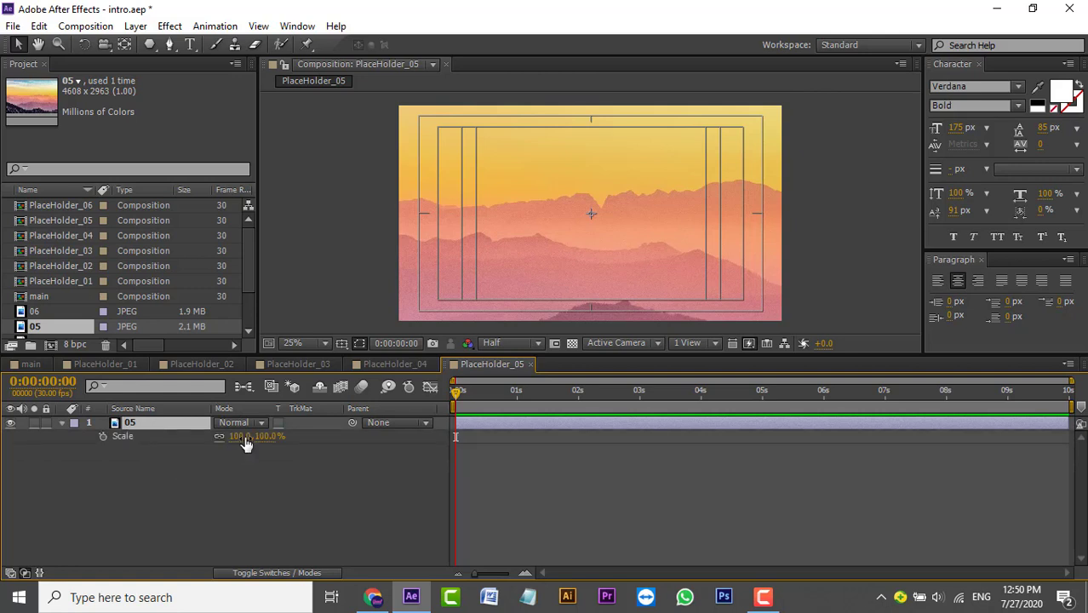
click(242, 437)
text(45)
key(Return)
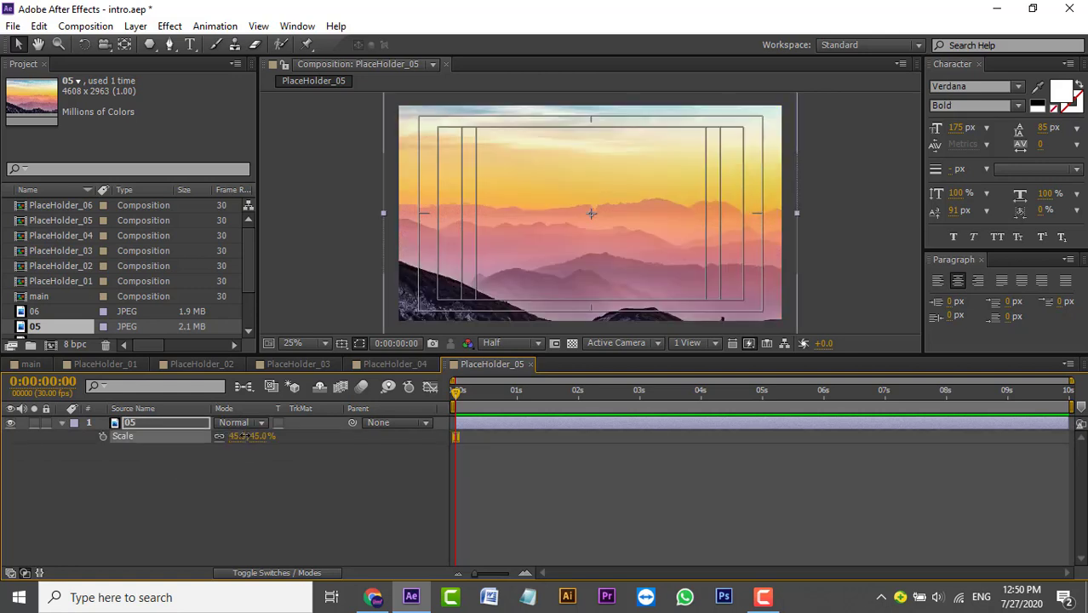
click(234, 438)
text(40)
key(Return)
click(238, 437)
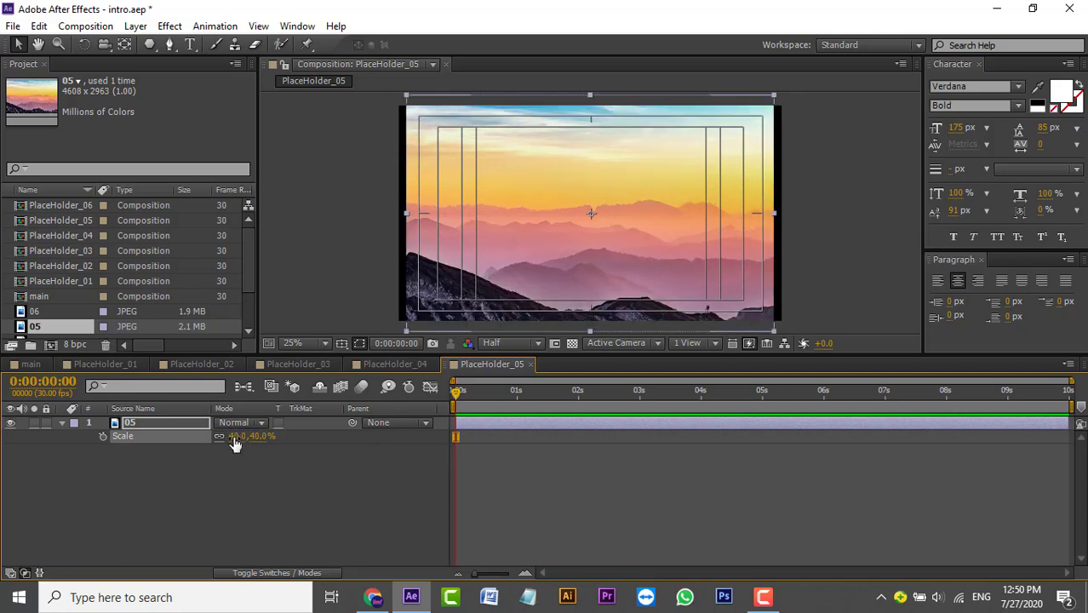
text(43)
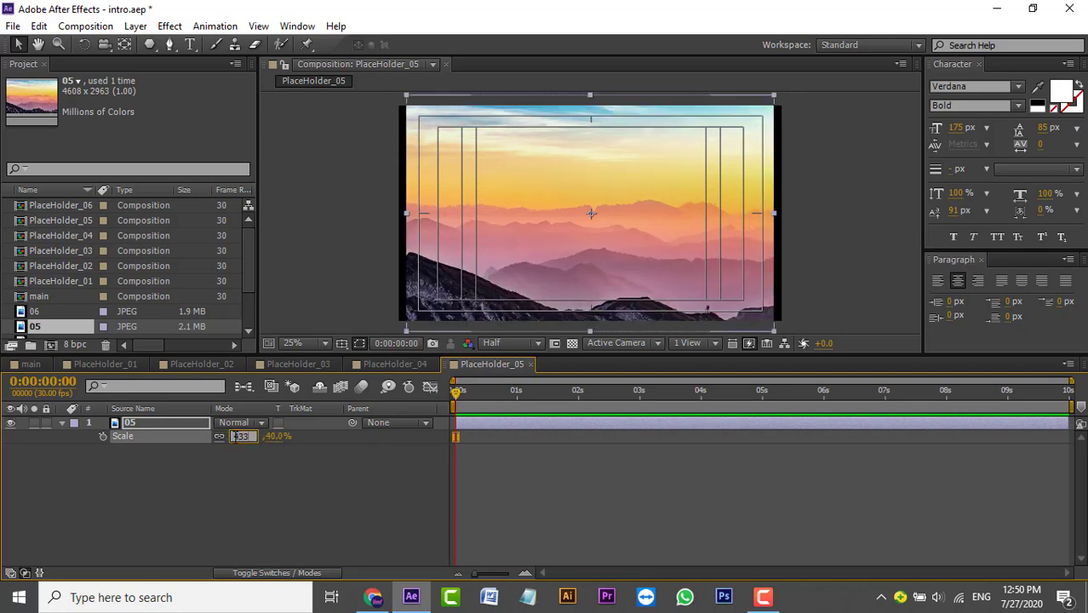
key(Return)
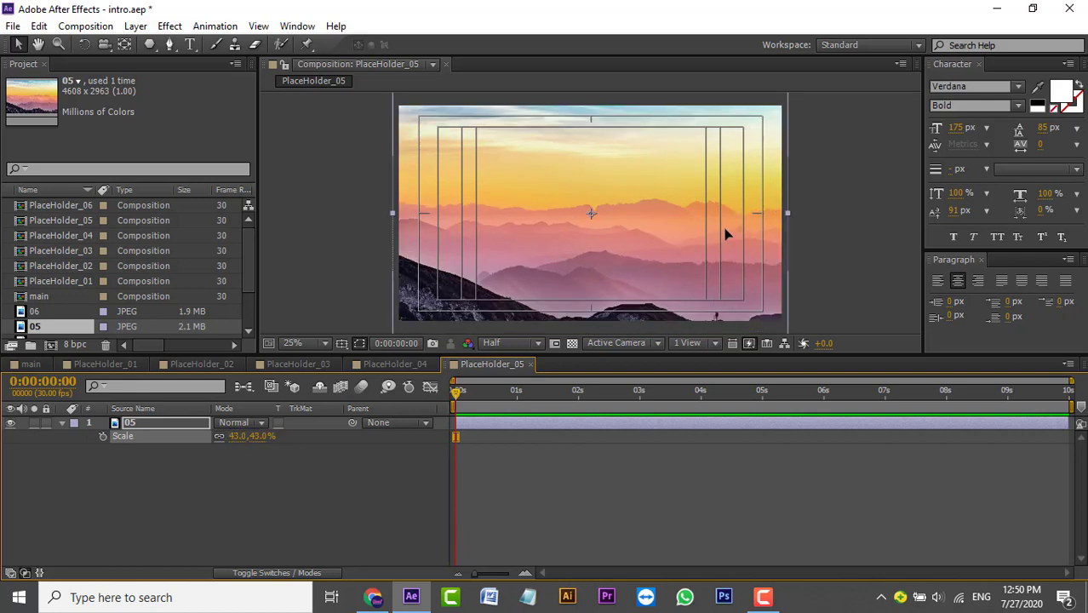
Nudge the mountain image slightly upward and return to the main composition
drag(726, 234, 724, 222)
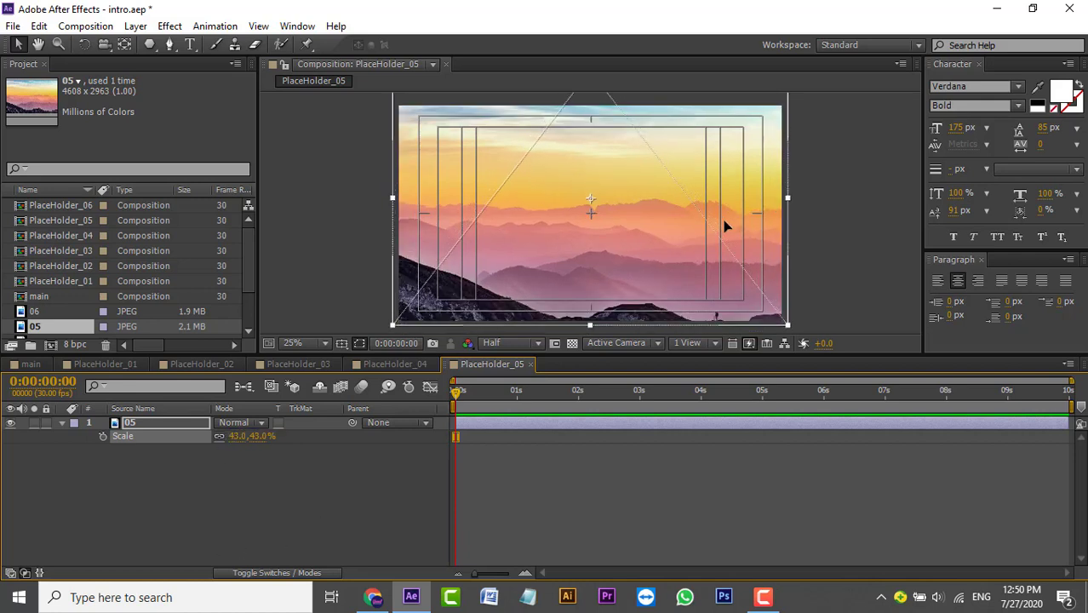
click(393, 526)
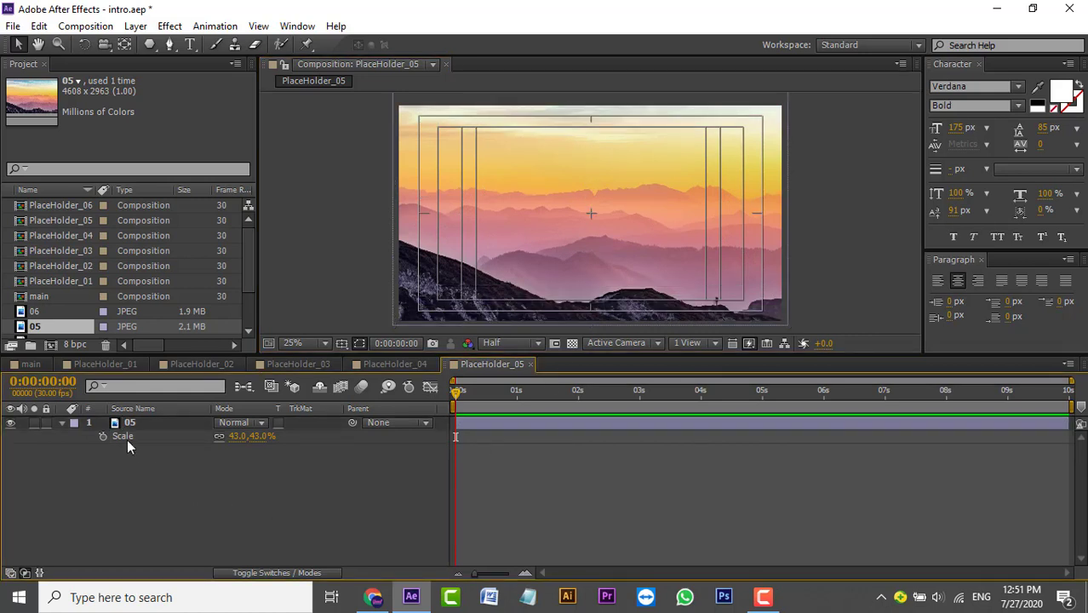
click(61, 422)
click(31, 364)
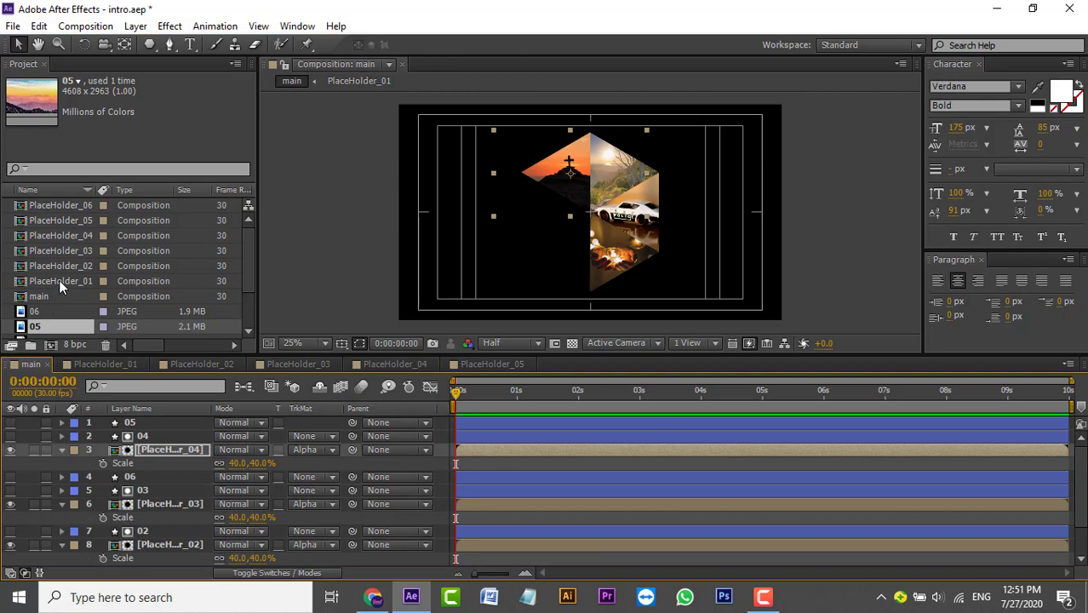
Add PlaceHolder_05 to main, show the 05 triangle, and set Alpha Matte '05' as its track matte
click(59, 223)
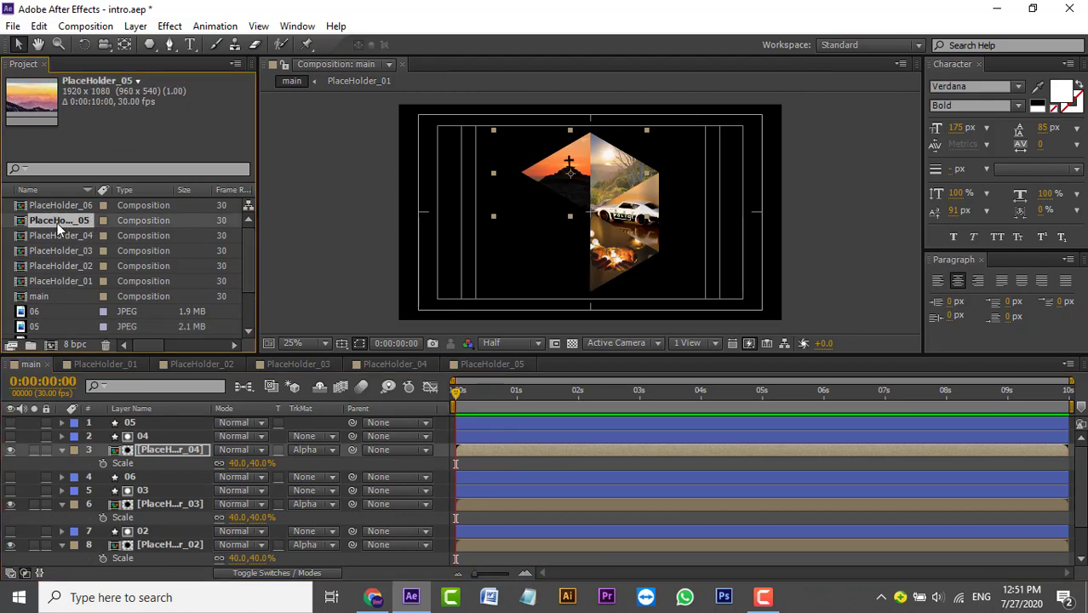
drag(57, 223, 168, 427)
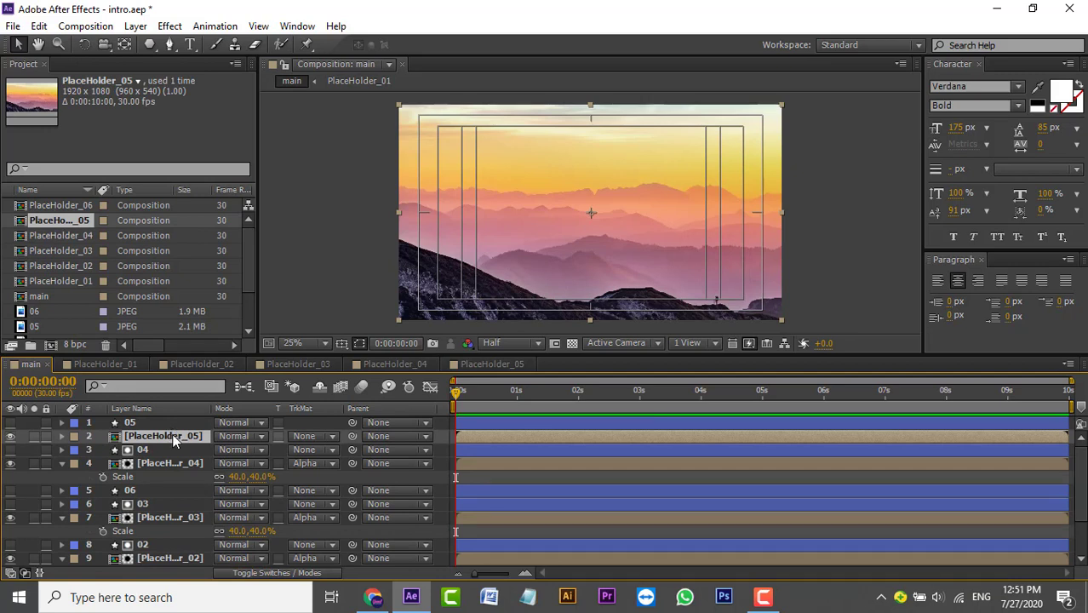
click(10, 423)
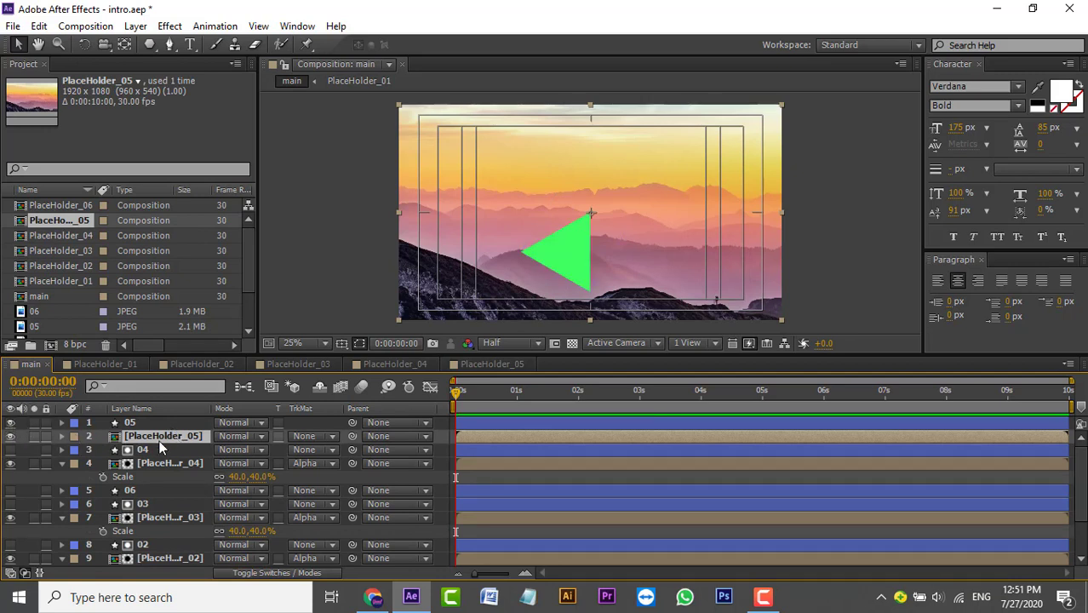
click(331, 436)
click(332, 474)
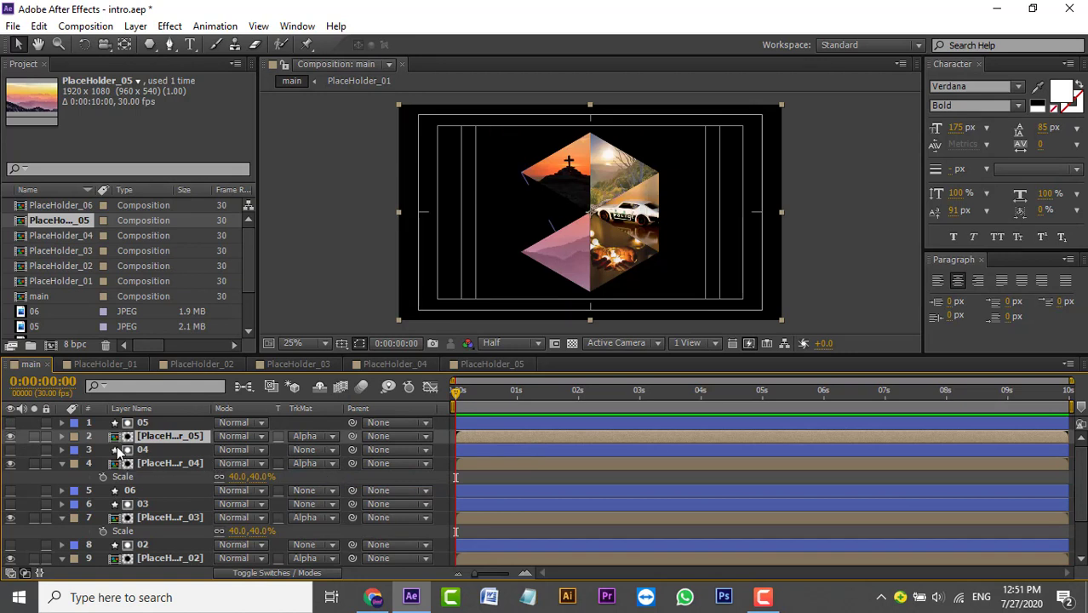
Scale PlaceHolder_05 to 40% and move it into the hexagon's lower-left slot
key(s)
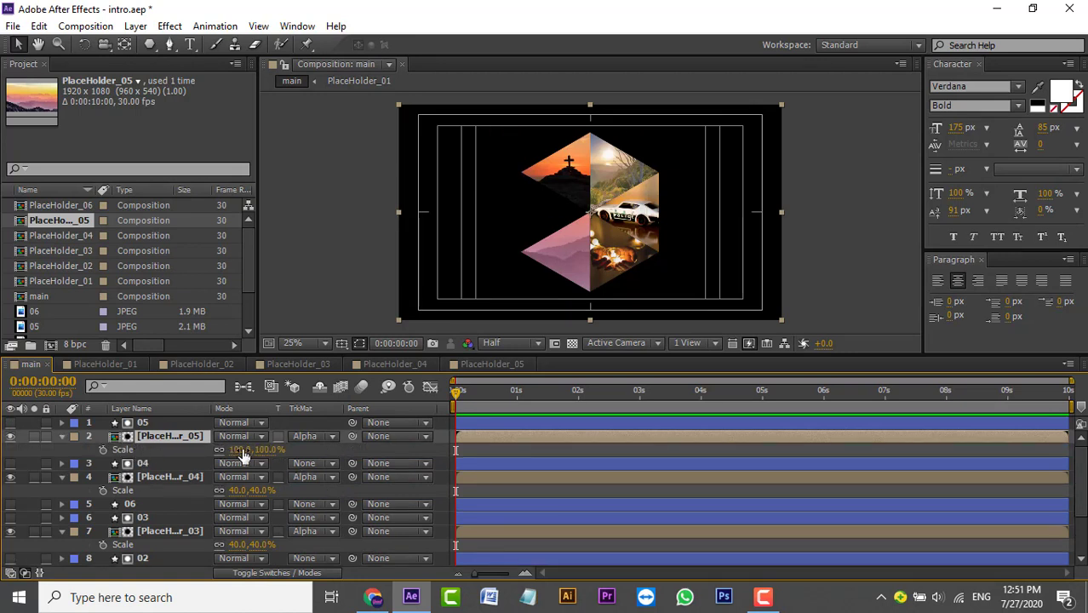
click(241, 450)
text(45)
key(Return)
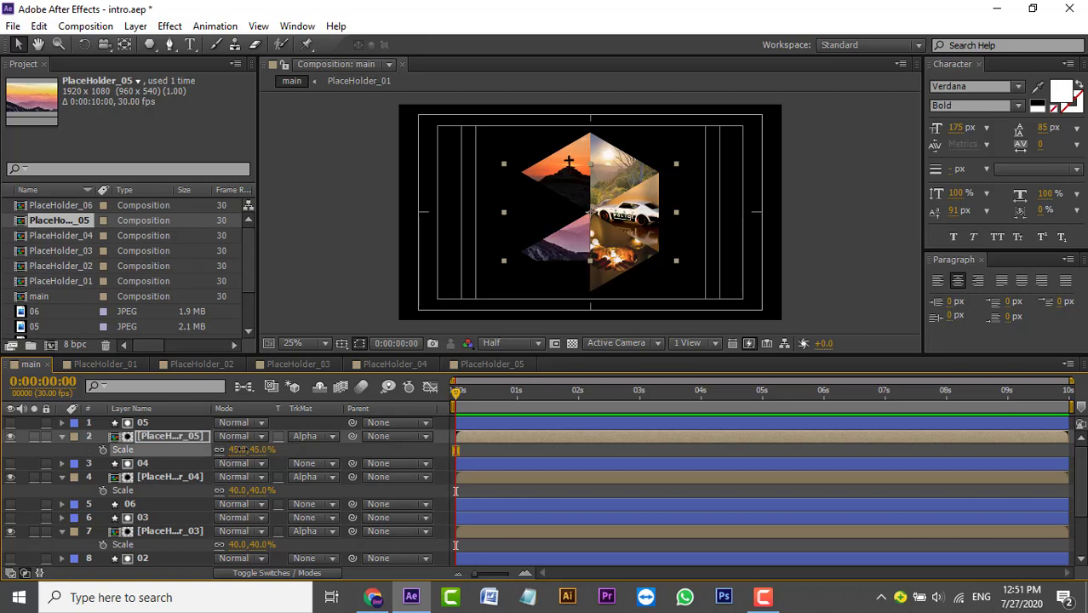
drag(575, 228, 566, 265)
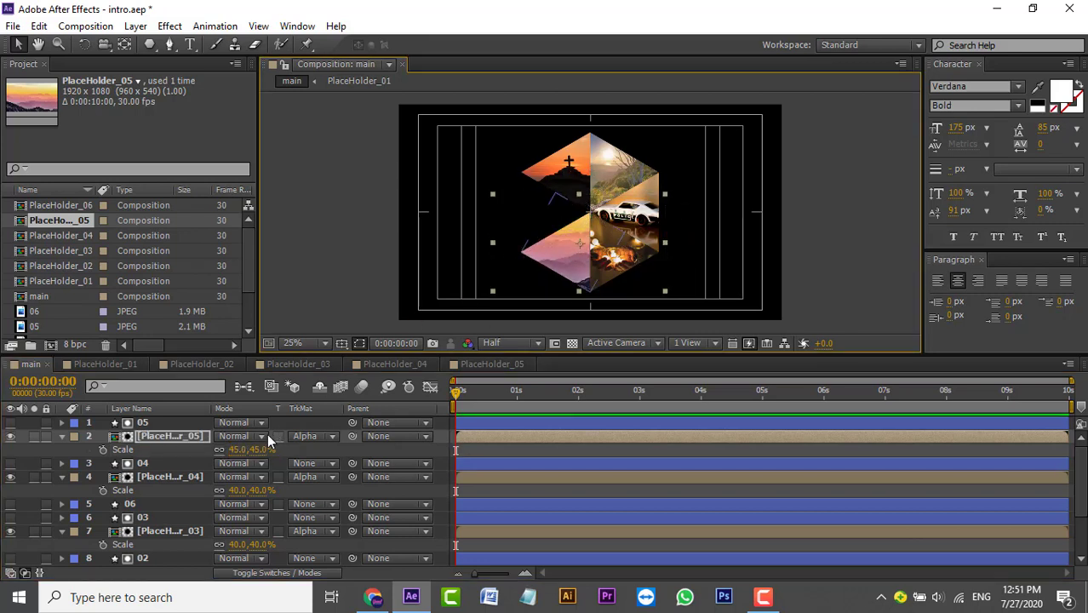
click(239, 450)
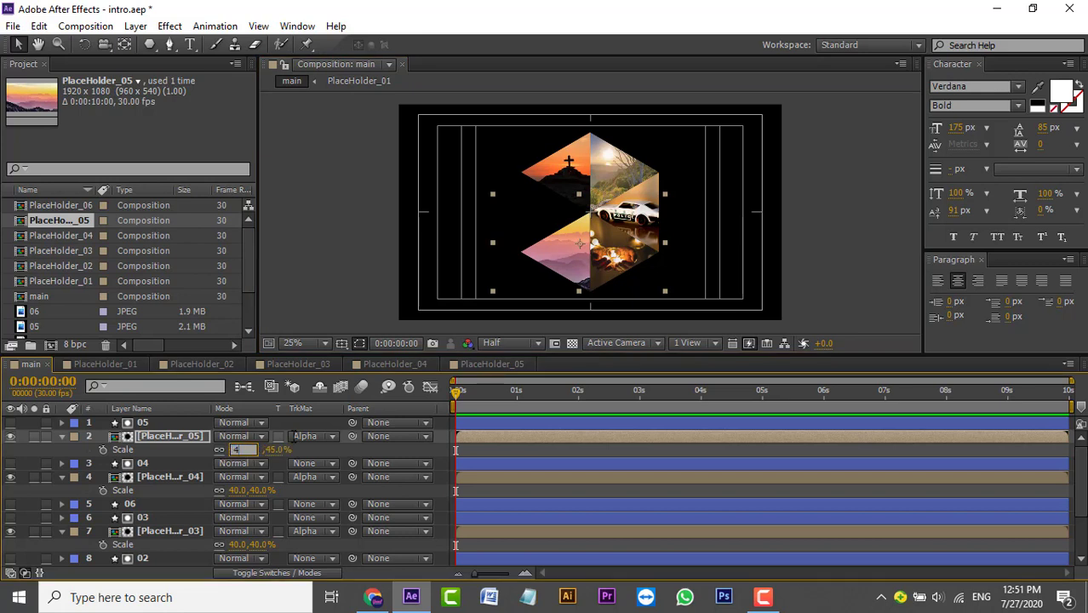
text(0)
key(Return)
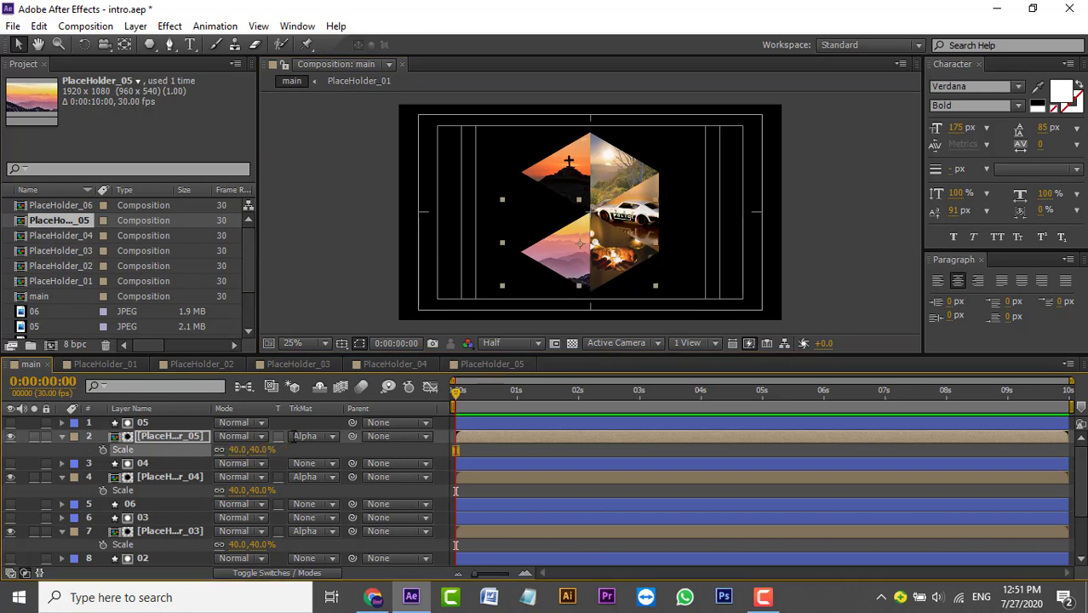
mouse_move(582, 268)
mouse_down()
mouse_move(556, 274)
mouse_move(570, 261)
mouse_move(581, 276)
mouse_up()
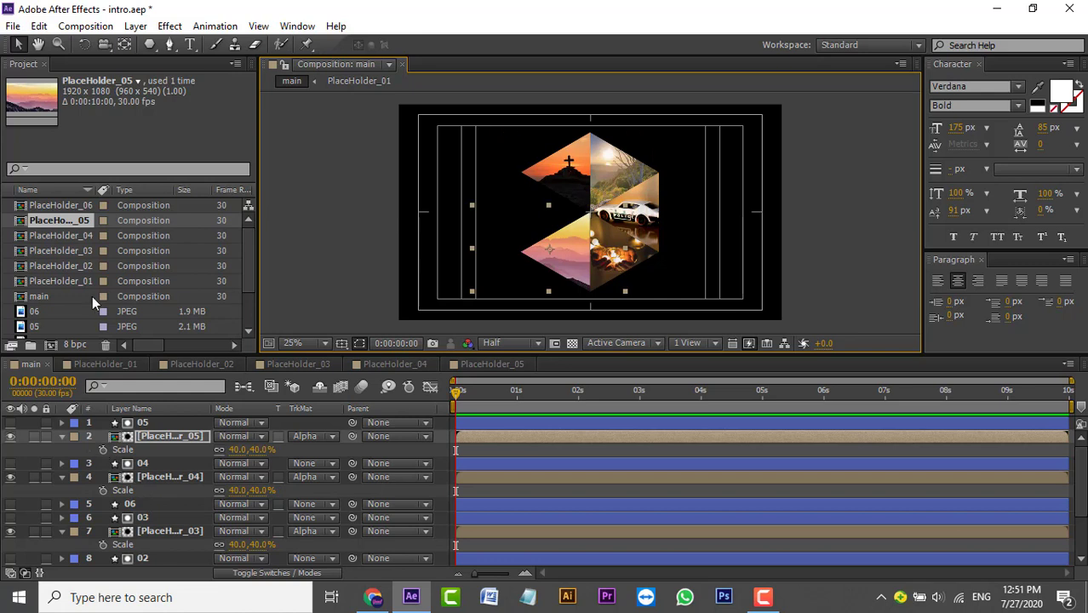
In PlaceHolder_06, replace the old car layer 01 with the 06 sea-sunset image
double_click(66, 208)
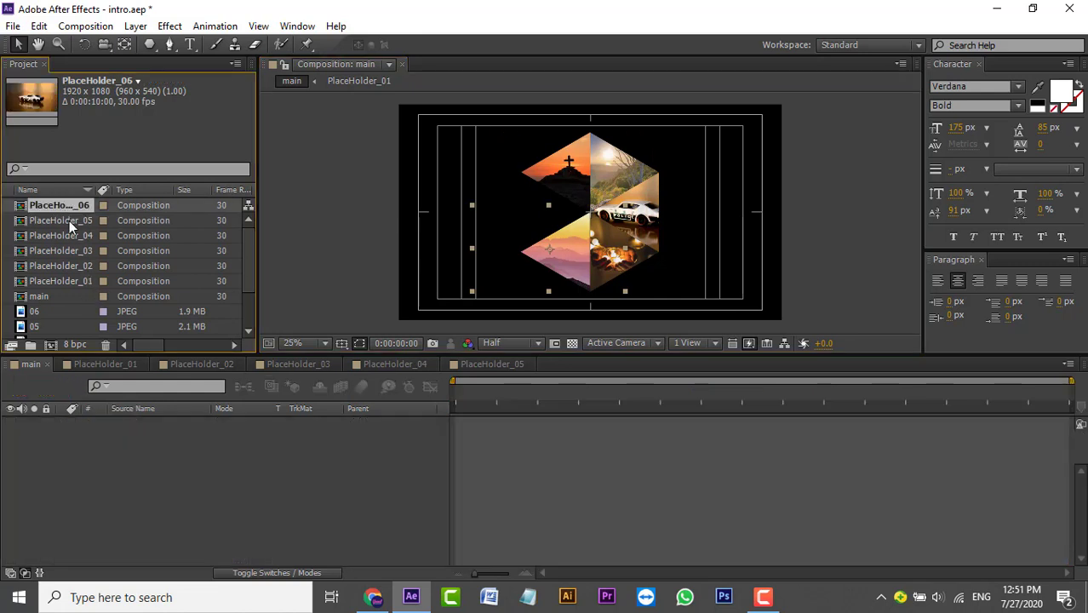
click(65, 314)
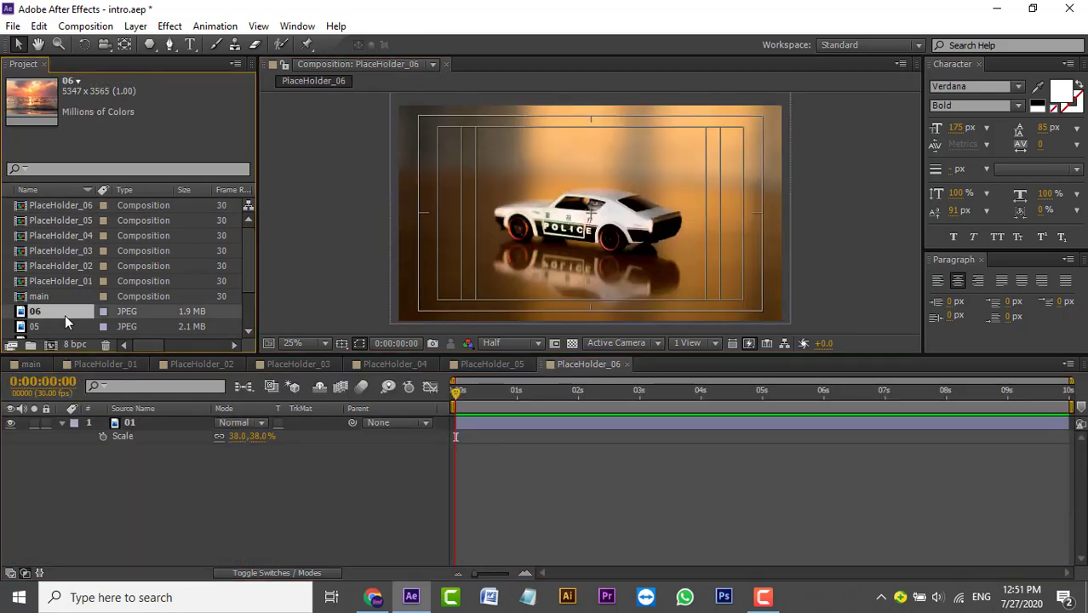
drag(74, 313, 152, 498)
click(146, 423)
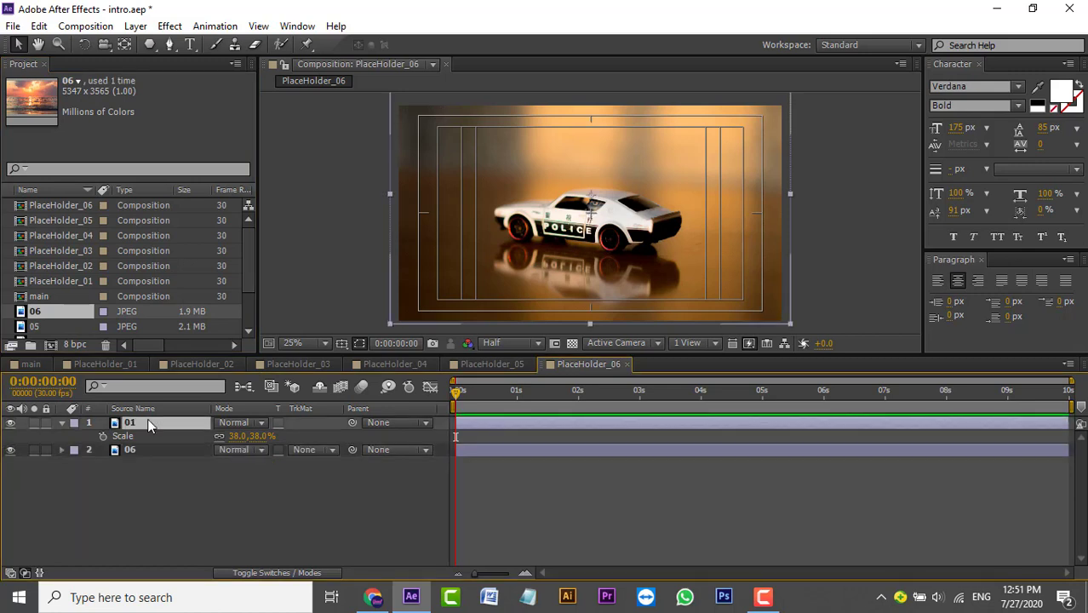
key(Delete)
Scale the sunset image to 38%, position it to fill the frame, and return to main
click(147, 422)
key(s)
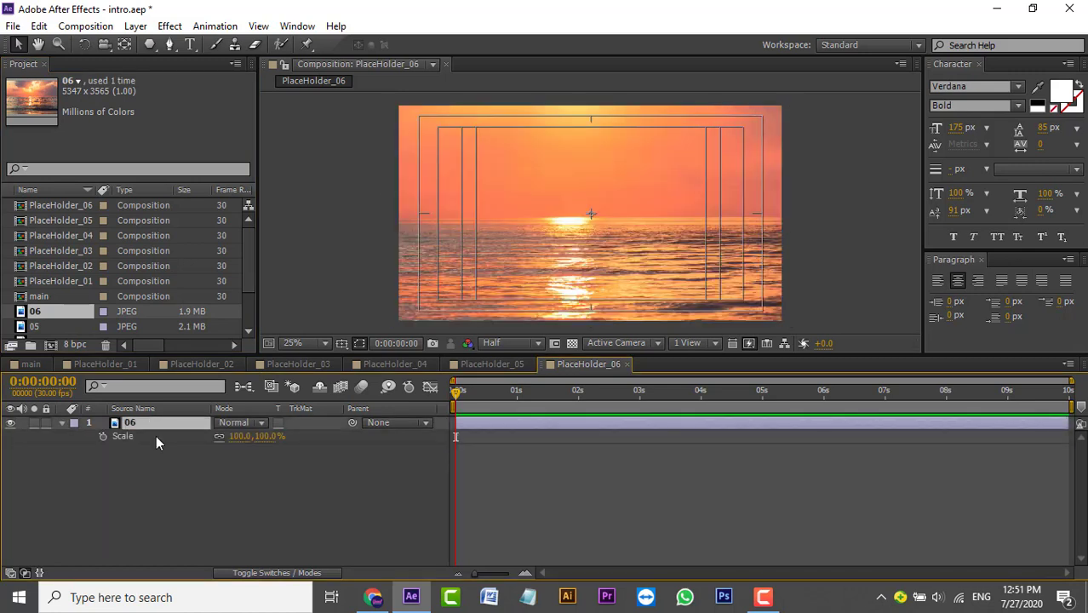
key(Return)
click(234, 437)
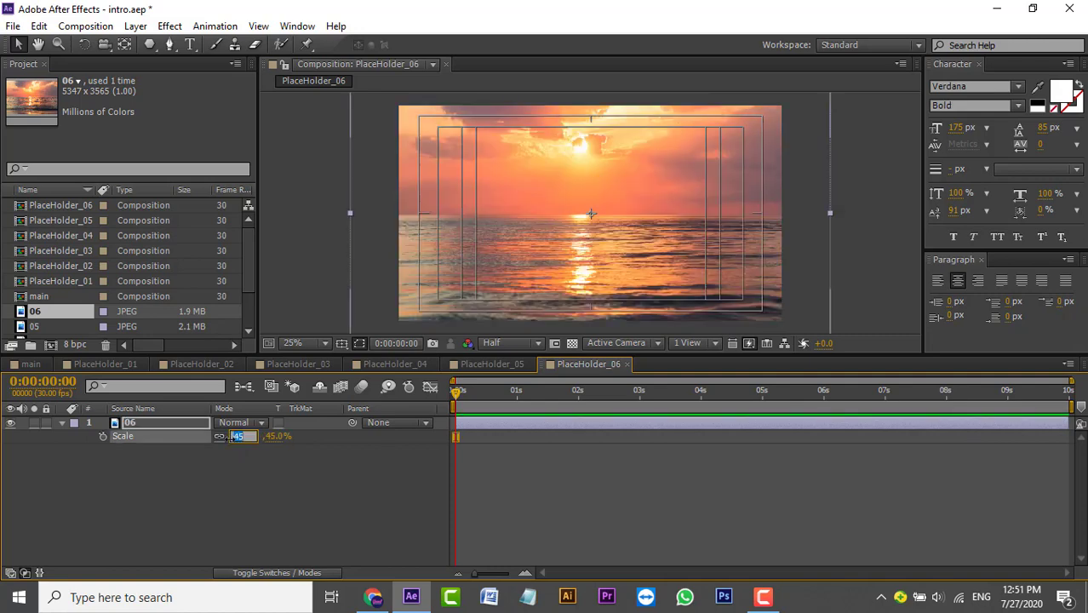
key(Return)
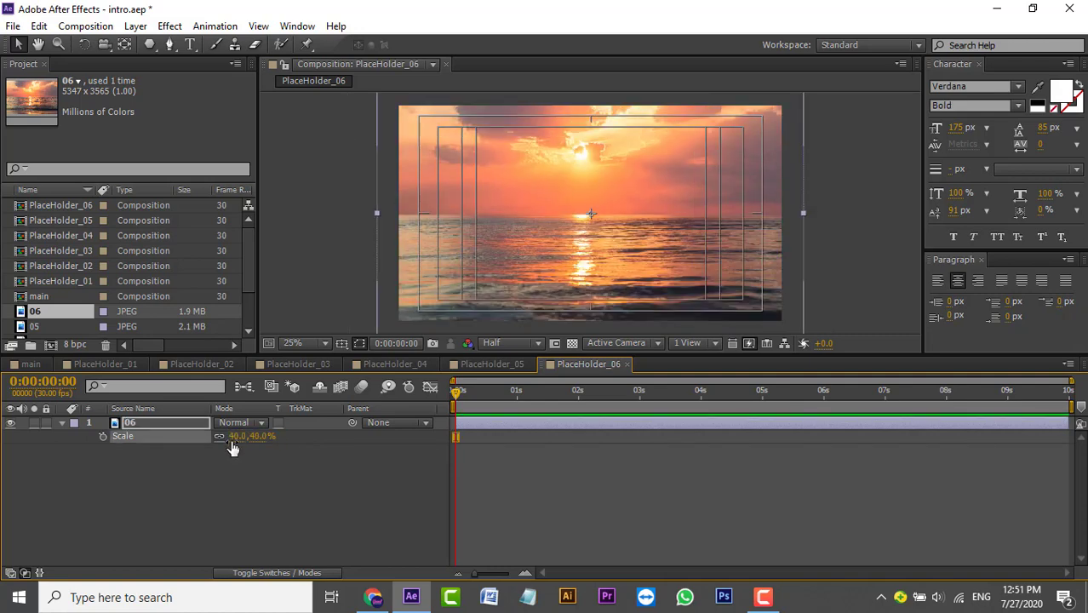
click(234, 436)
key(Return)
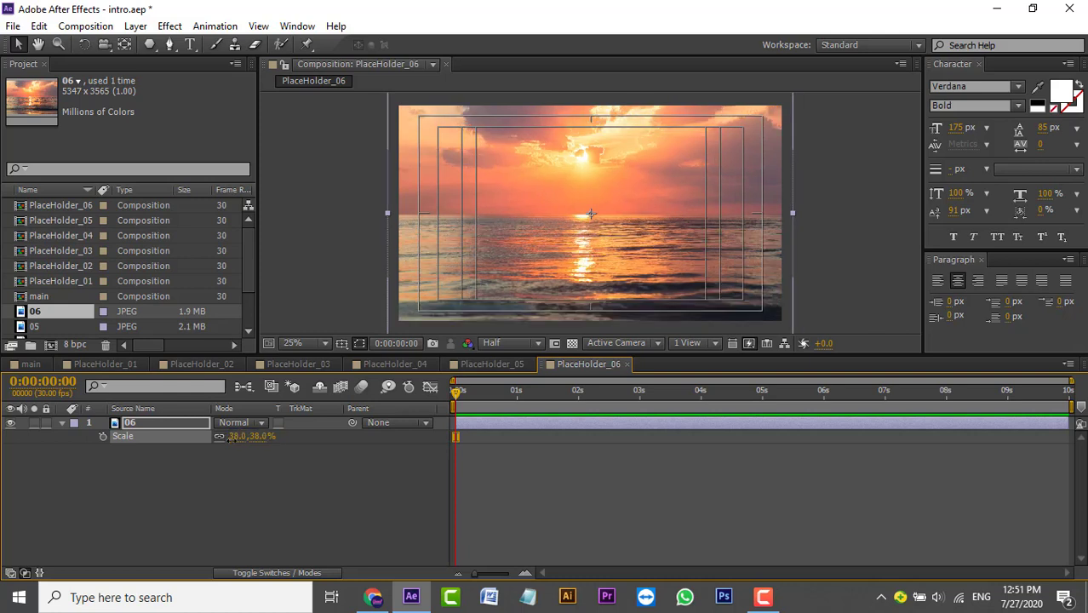
drag(590, 268, 593, 248)
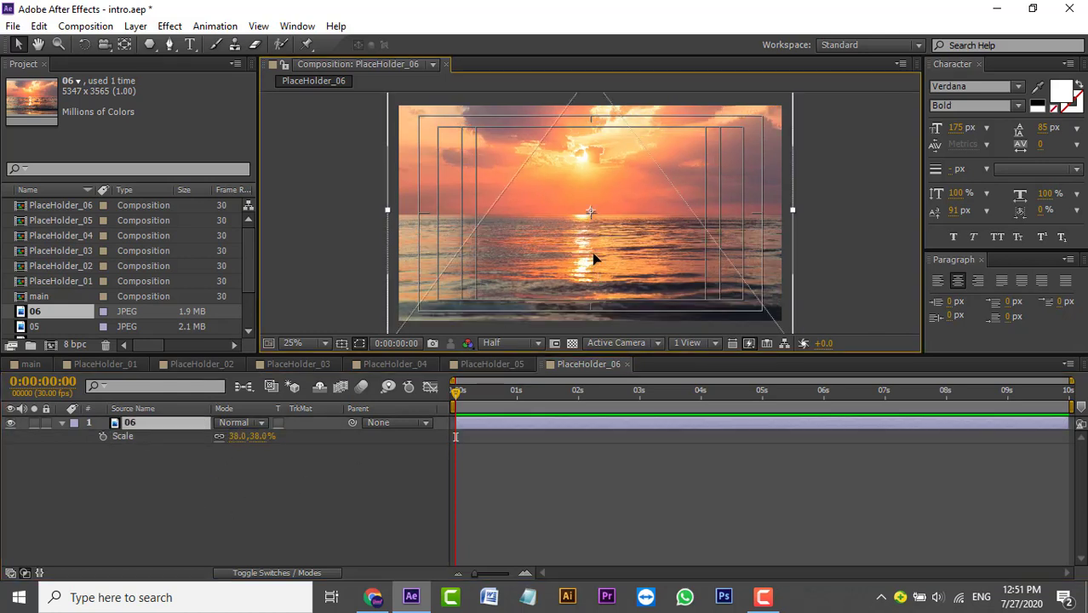
click(340, 529)
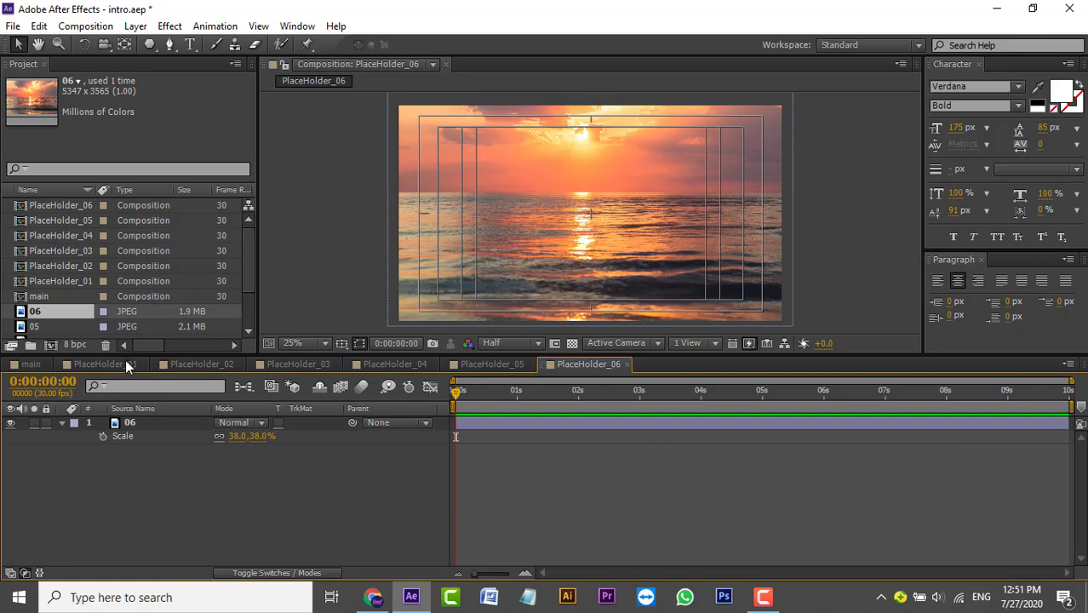
click(32, 363)
Add PlaceHolder_06 under layer 06 in main and matte it with Alpha Matte "06"
click(76, 205)
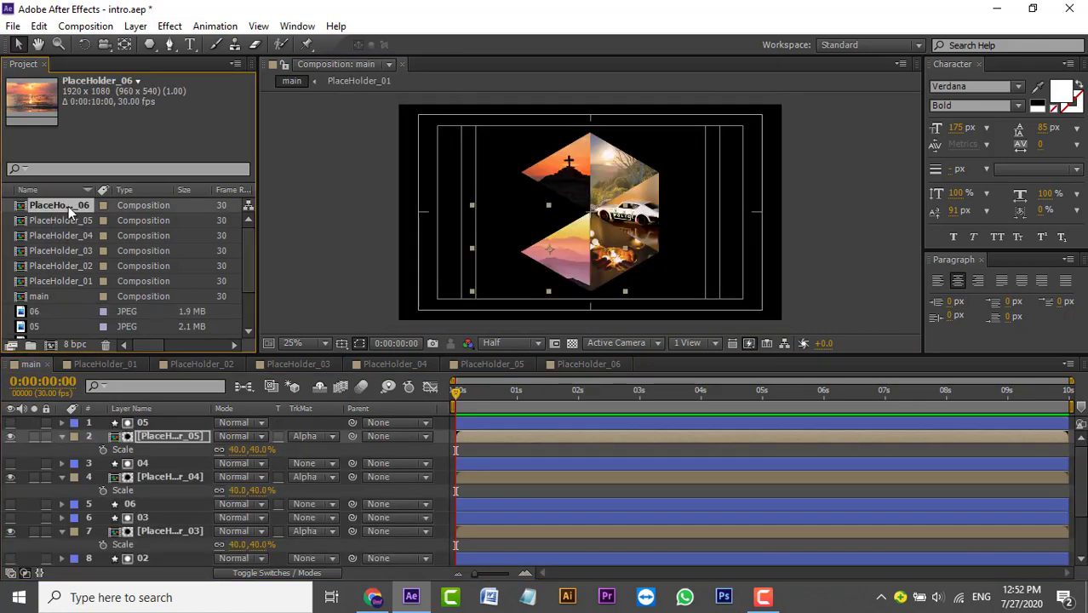
scroll(207, 475, down, 3)
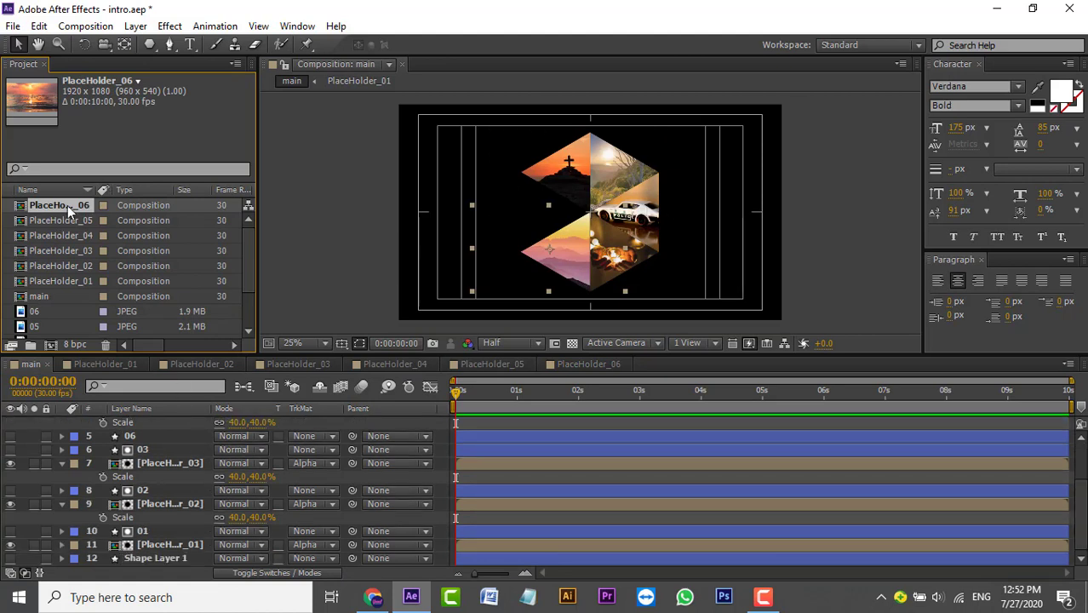
drag(68, 205, 137, 444)
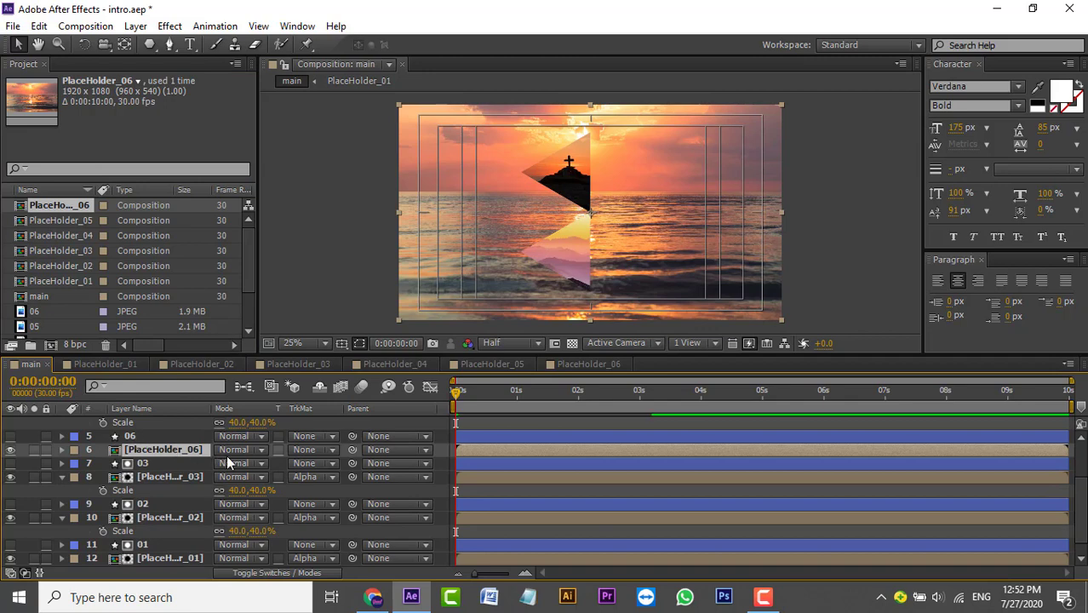
click(11, 436)
click(332, 451)
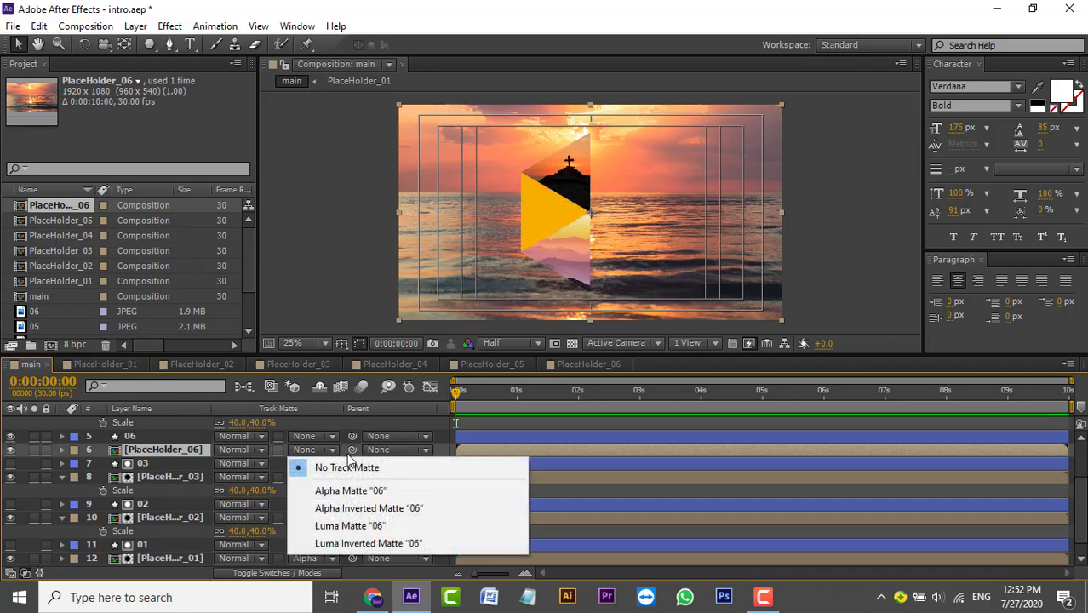
click(331, 490)
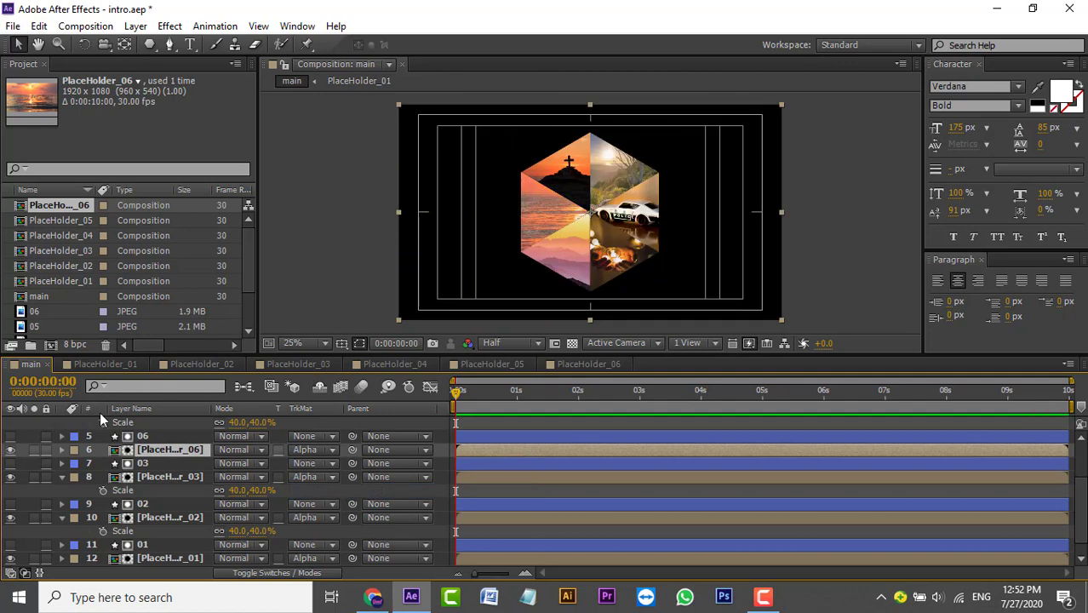
Scale PlaceHolder_06 to 40% and nudge it into the hexagon's upper-left slot
key(s)
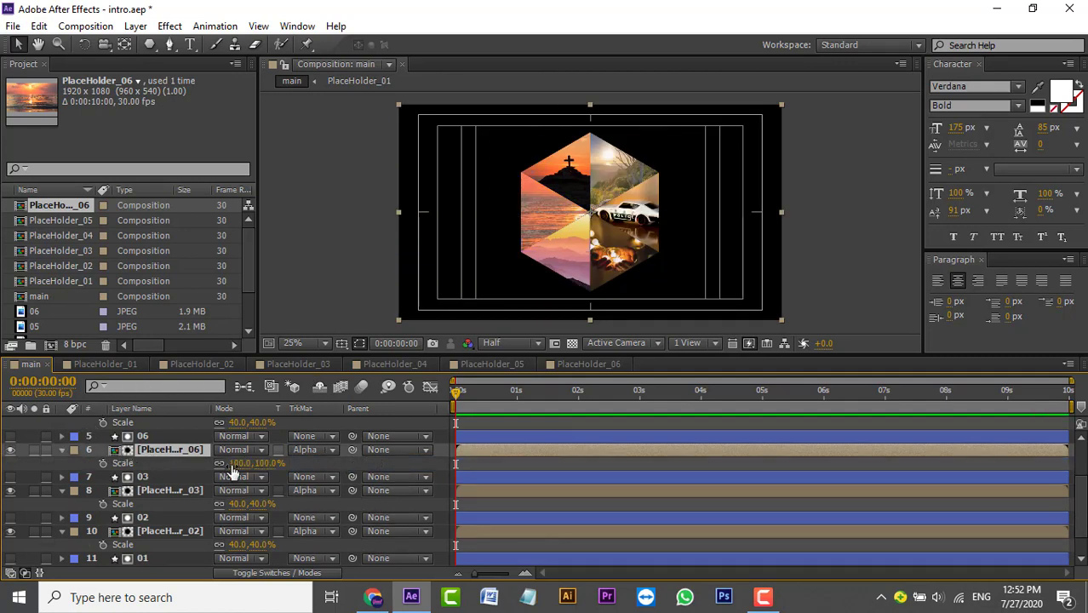
click(242, 463)
text(40)
key(Return)
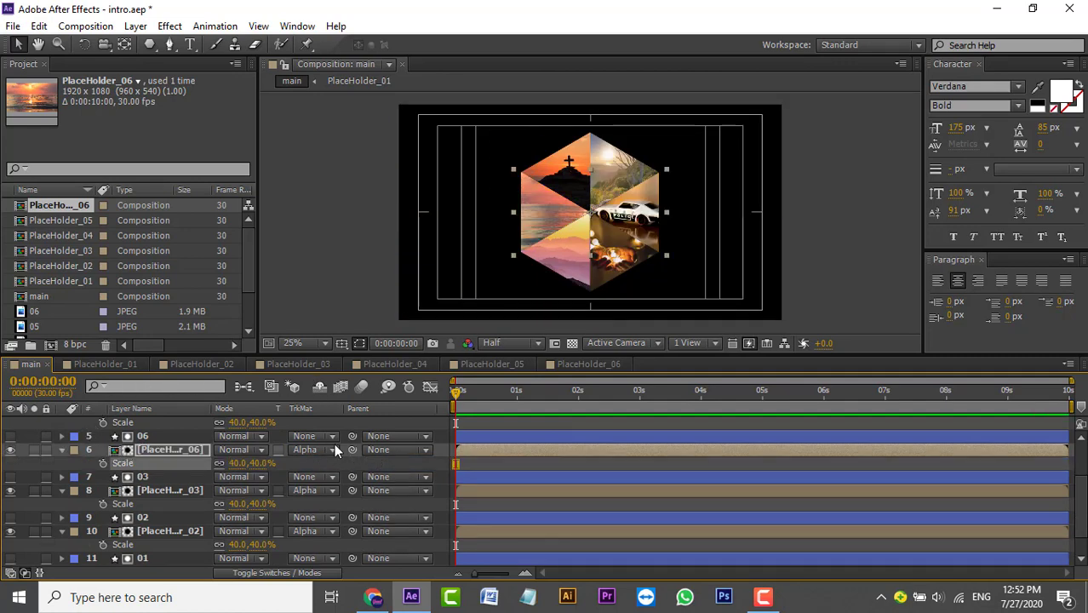
click(238, 463)
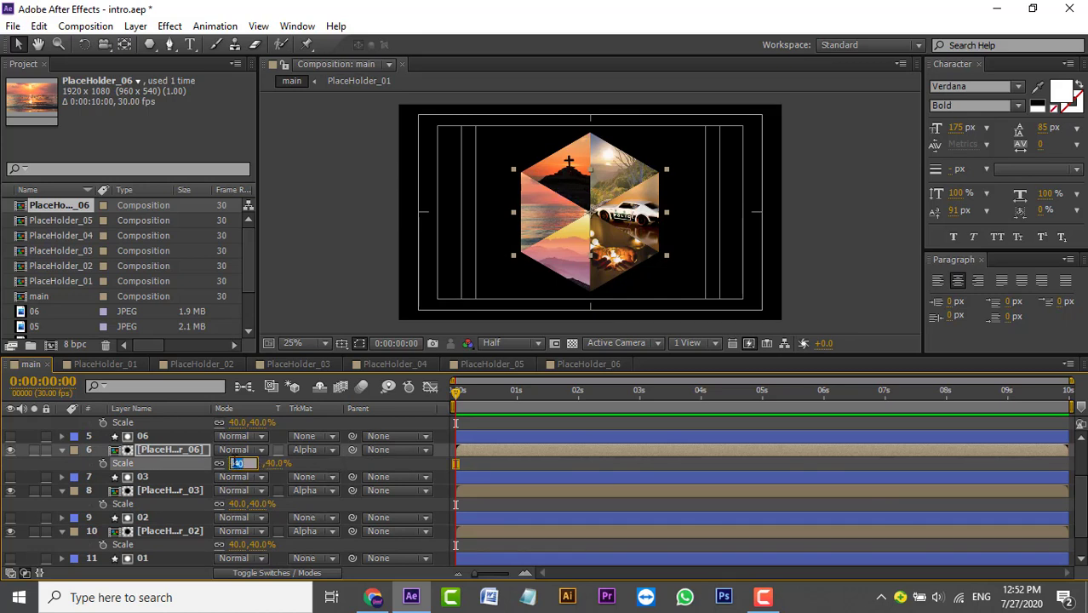
click(555, 217)
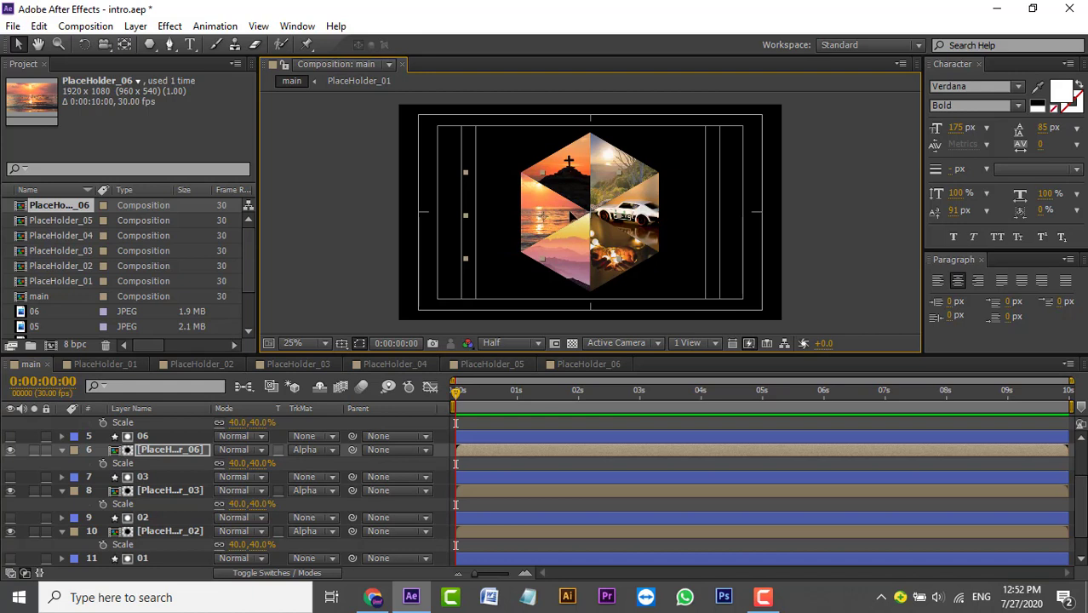
drag(568, 216, 568, 217)
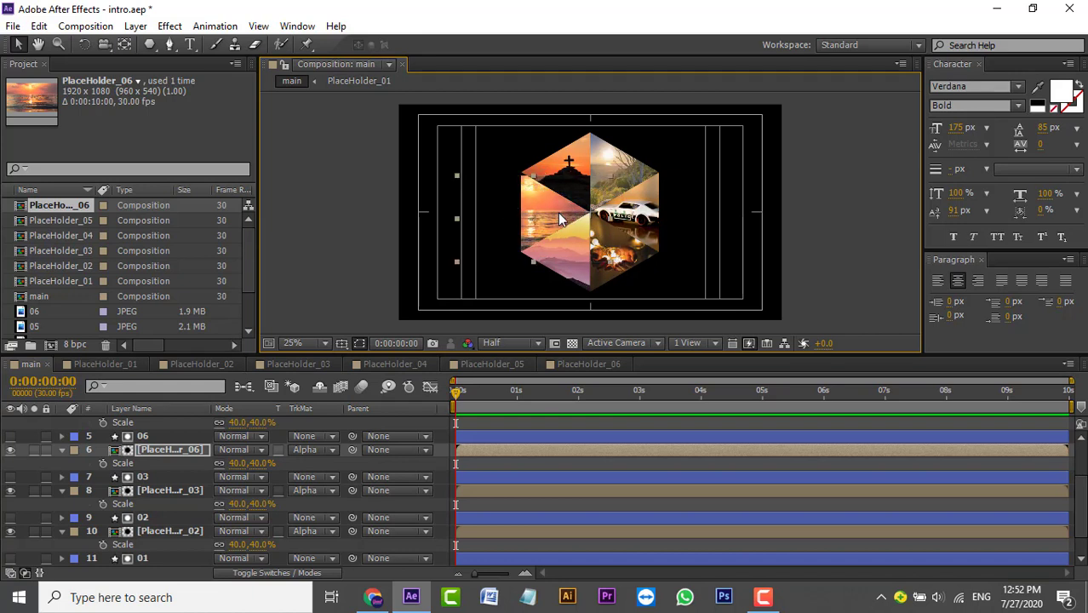
click(556, 212)
click(553, 211)
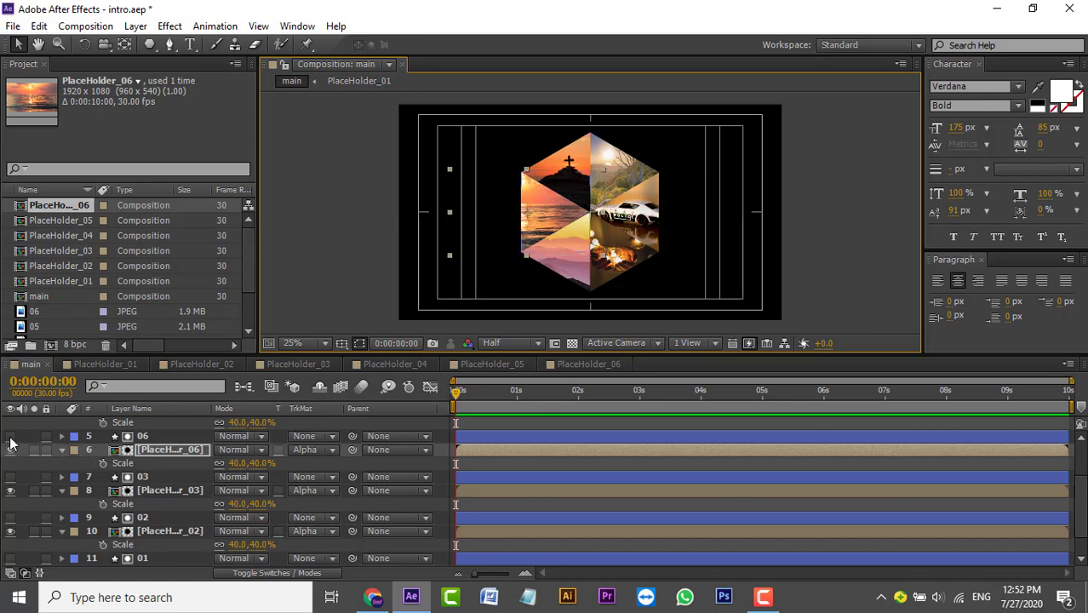
Select all layers and collapse their open properties
click(162, 437)
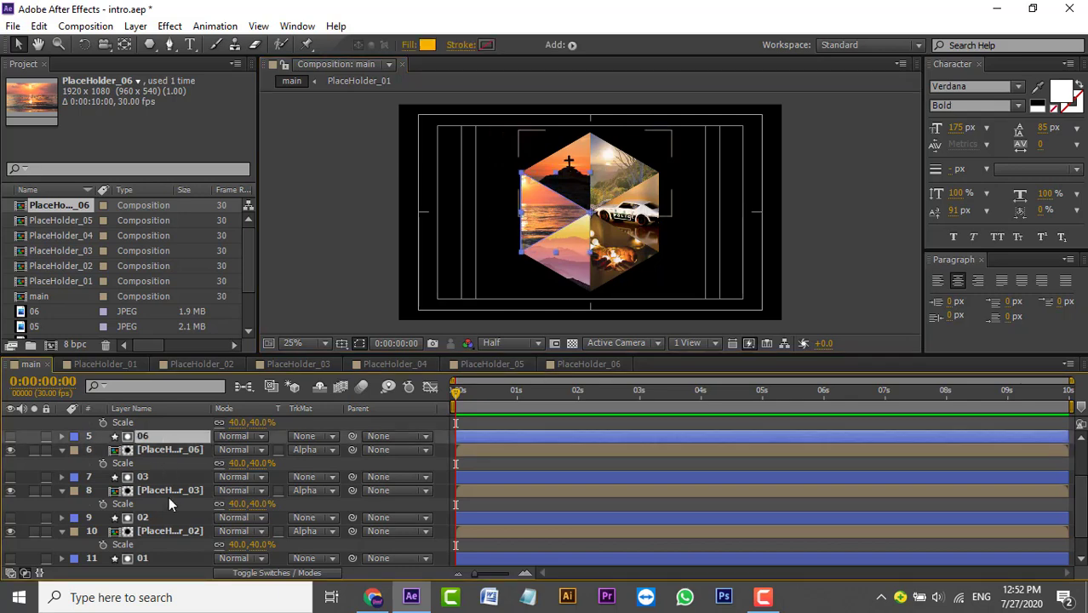
scroll(168, 497, up, 1)
scroll(172, 506, up, 2)
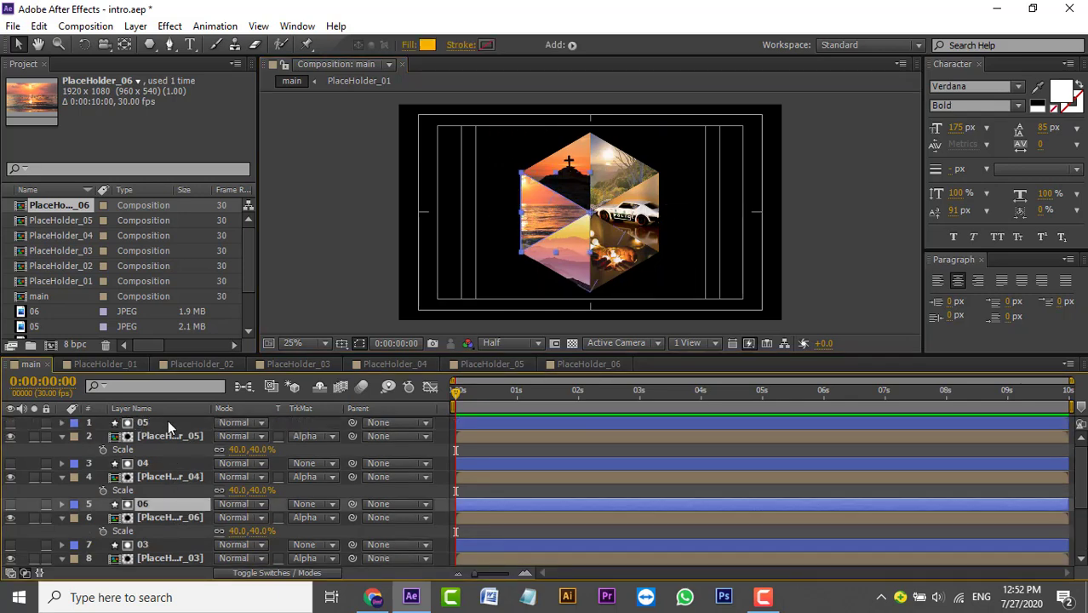
click(168, 420)
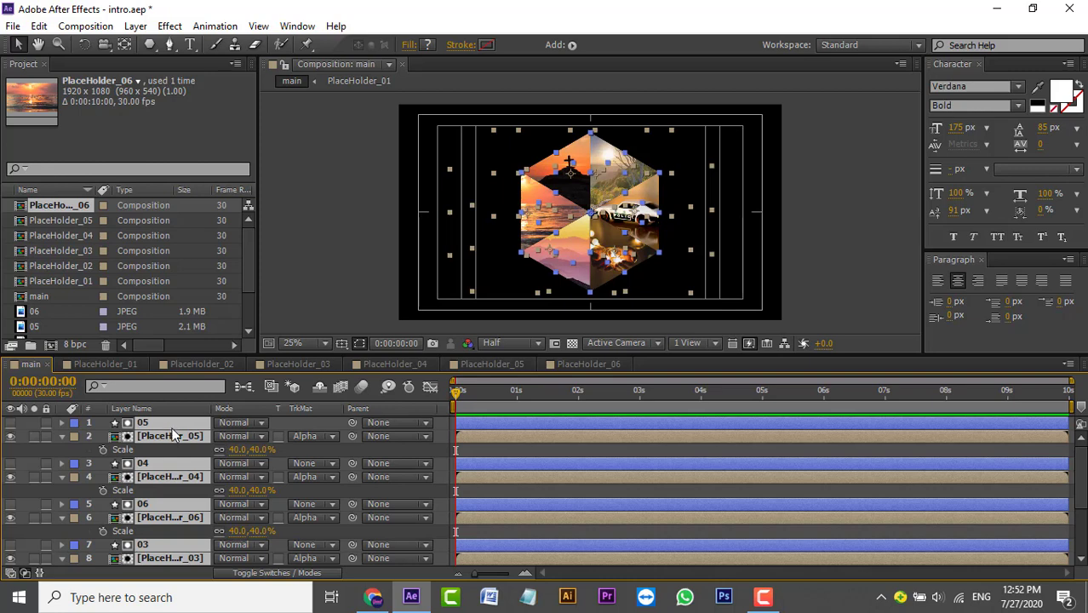
key(s)
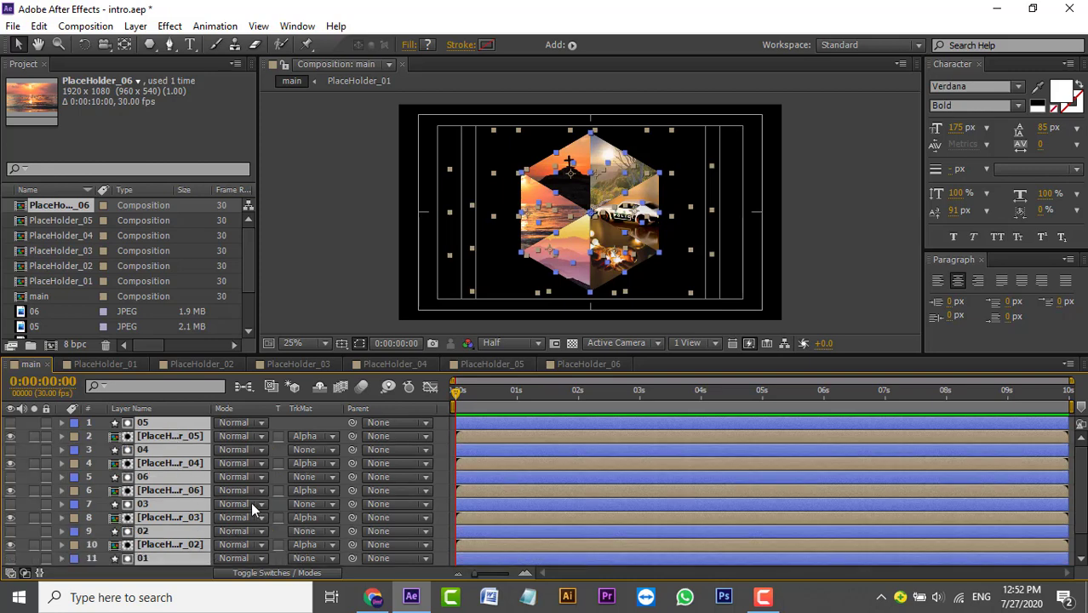
scroll(252, 502, down, 2)
Enlarge the timeline to show all thirteen layers and save intro.aep
click(440, 349)
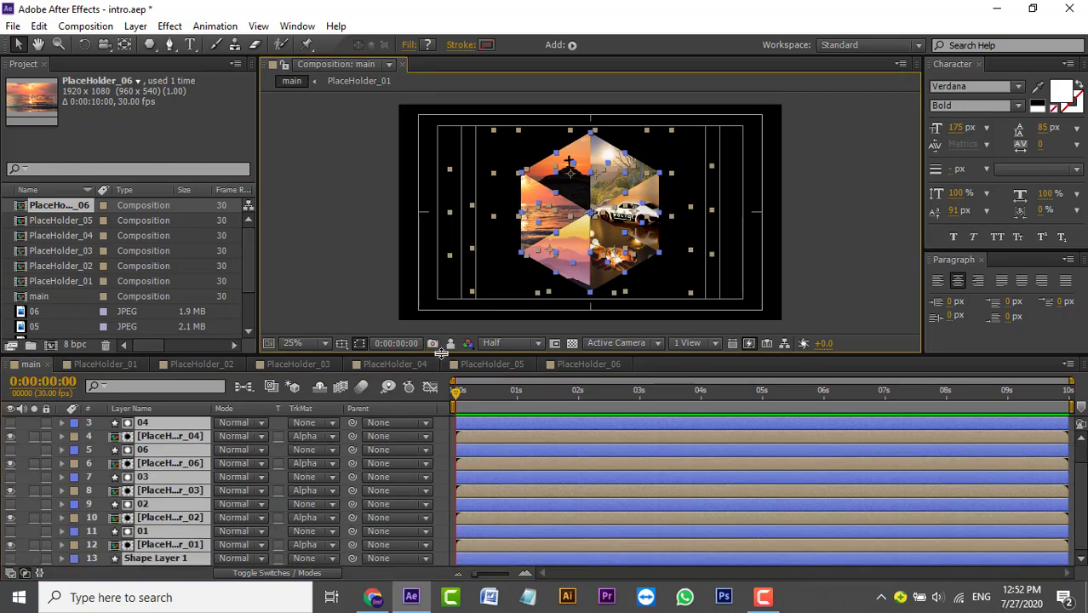
drag(443, 351, 442, 309)
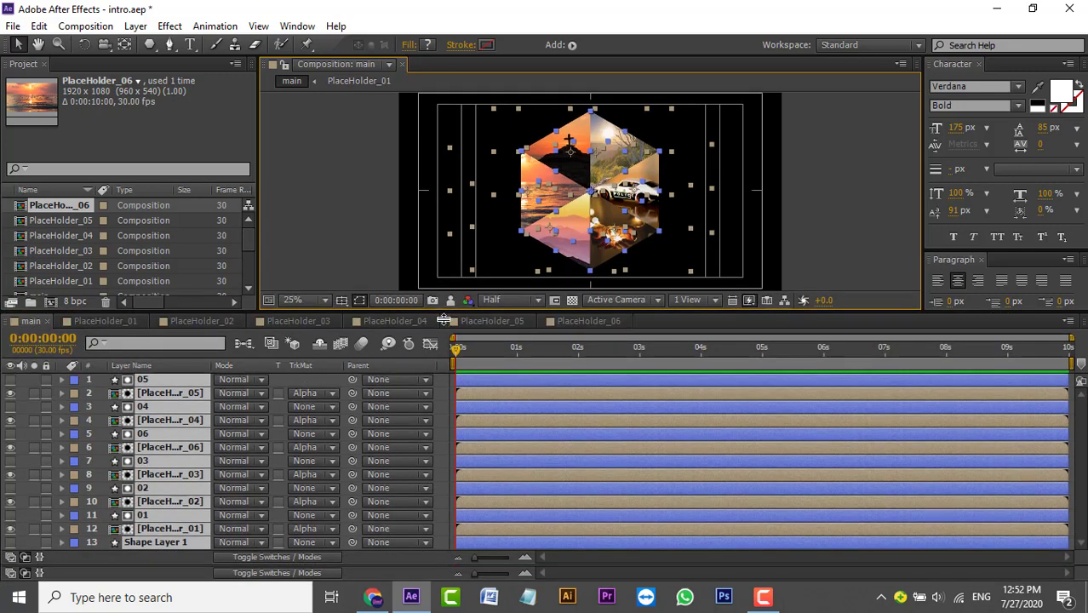
click(373, 553)
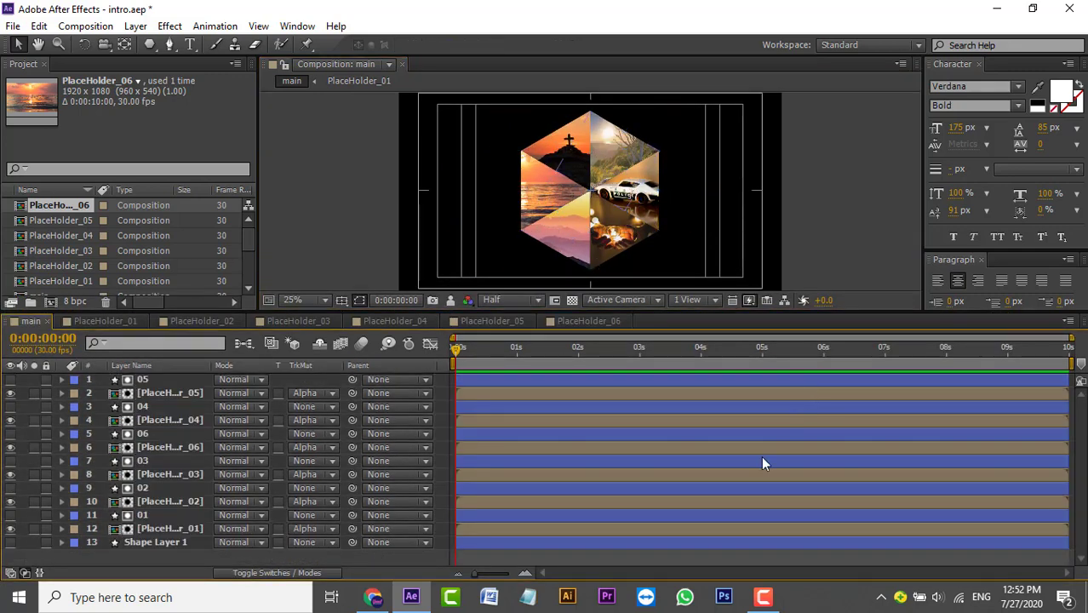
key(ctrl+s)
click(161, 529)
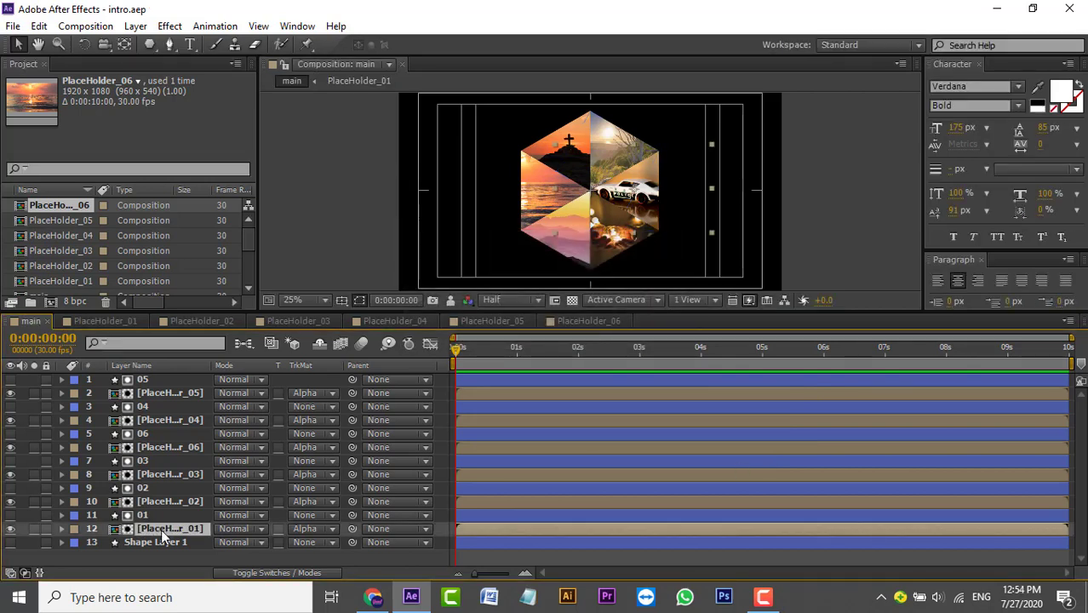
Keyframe PlaceHolder_01 to slide from 1704,528 at 0s to 1168,528 at 2s
key(p)
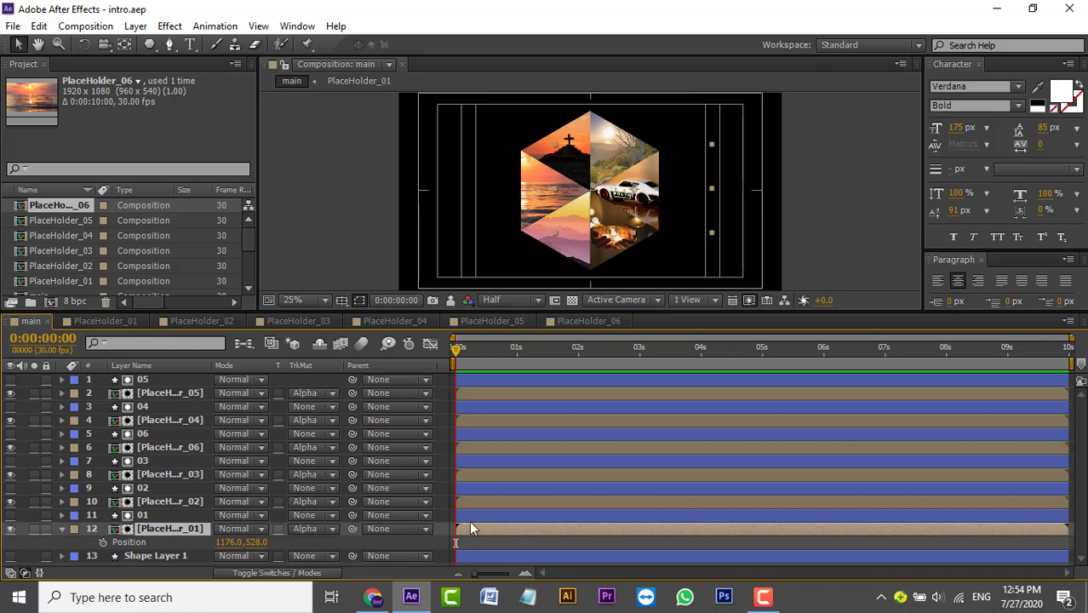
click(102, 542)
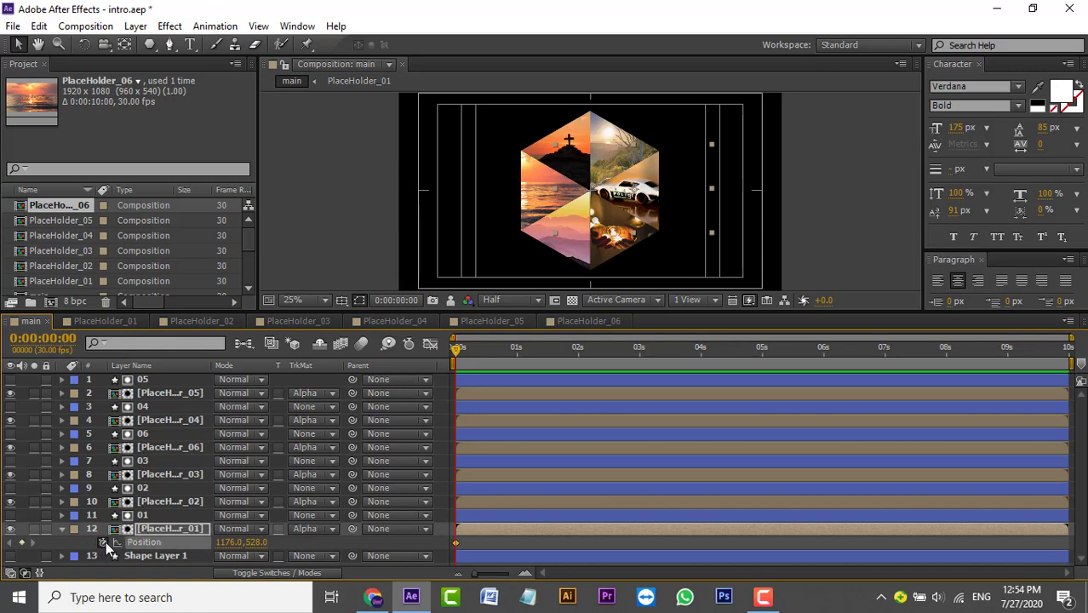
click(517, 352)
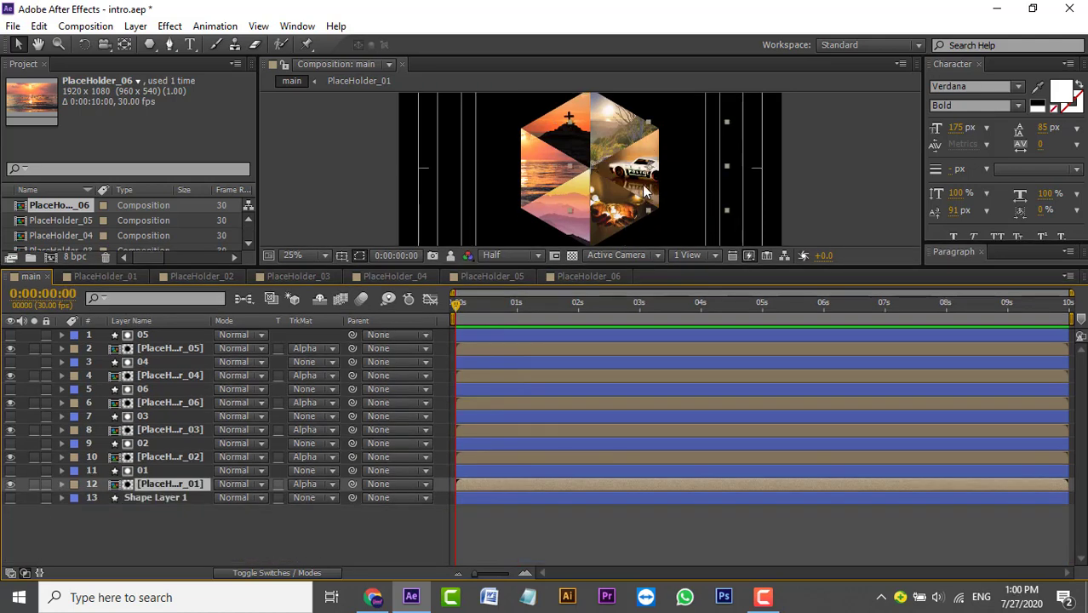
mouse_move(711, 169)
mouse_down()
mouse_move(743, 168)
mouse_move(699, 173)
mouse_up()
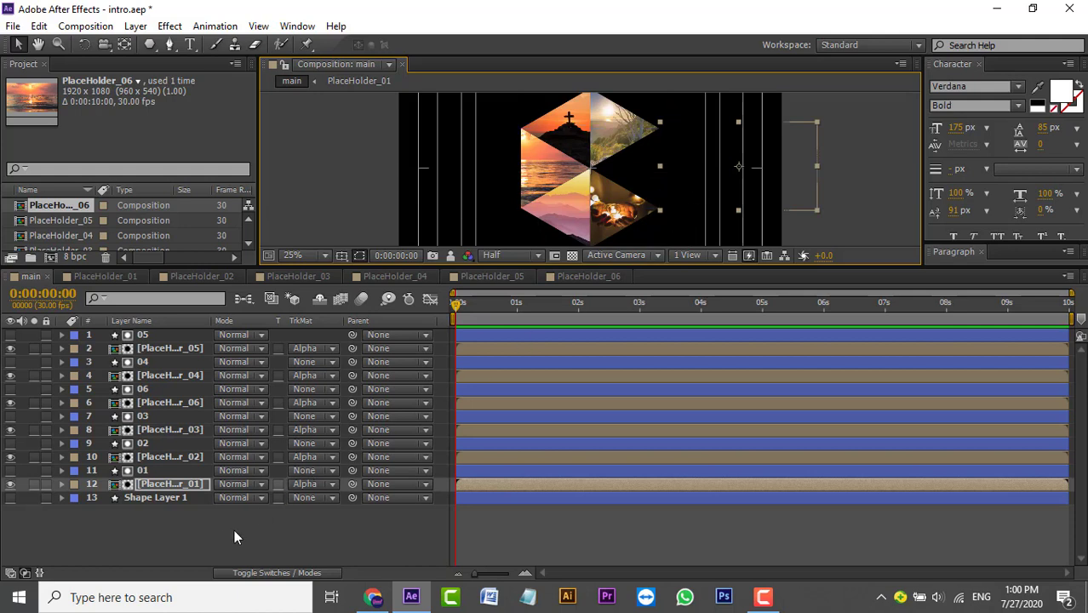
key(p)
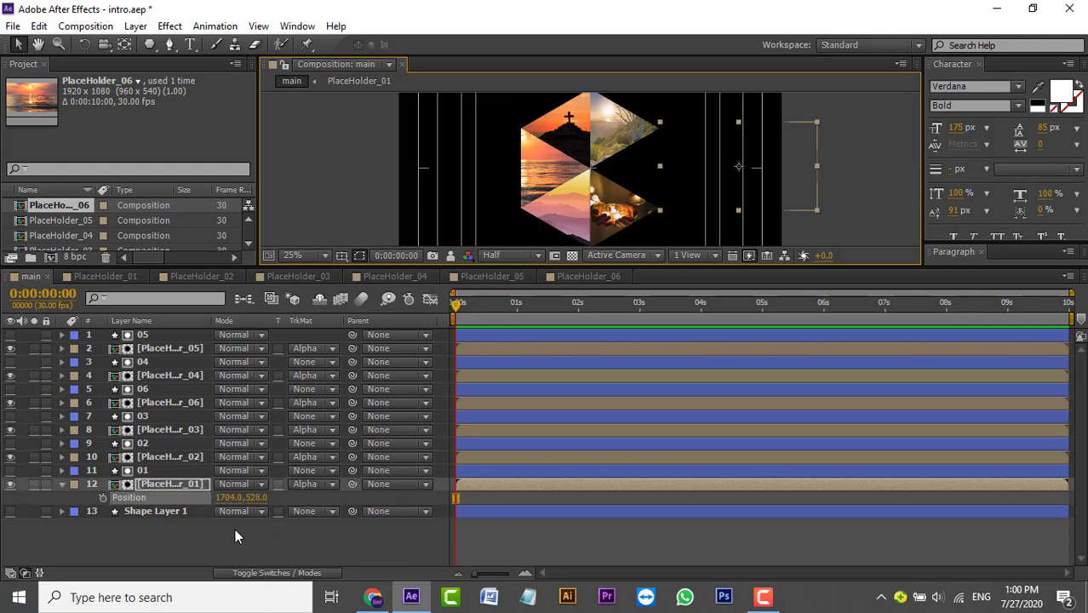
click(103, 498)
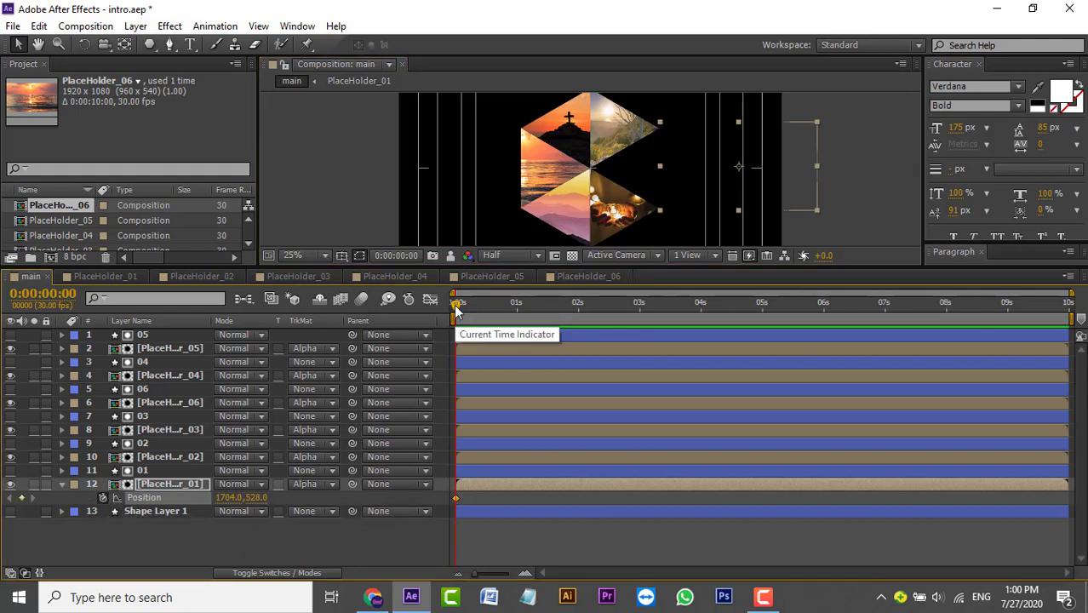
drag(457, 304, 577, 307)
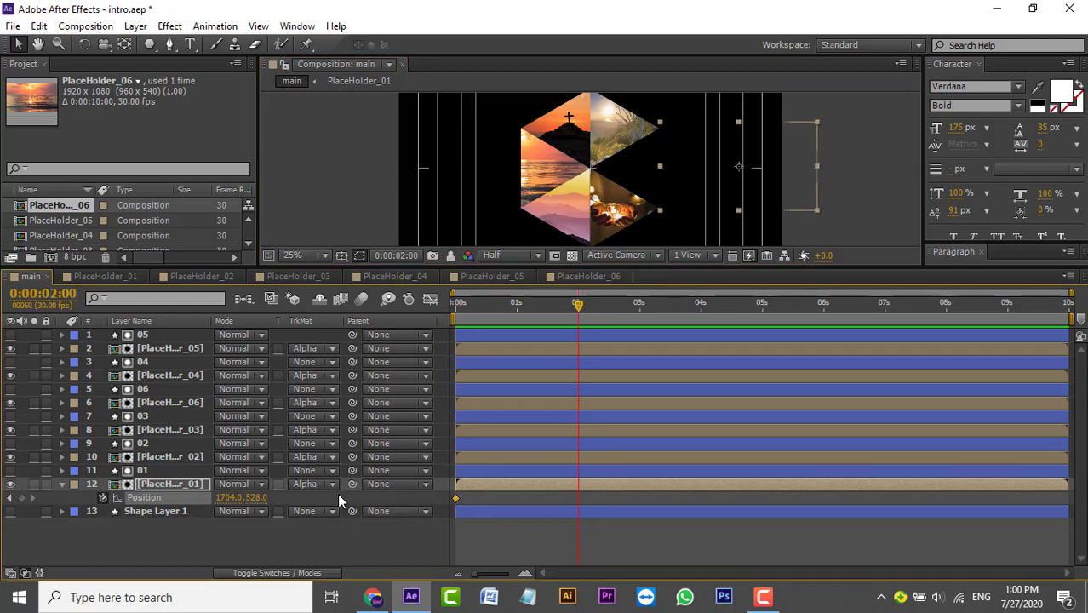
drag(761, 192, 662, 198)
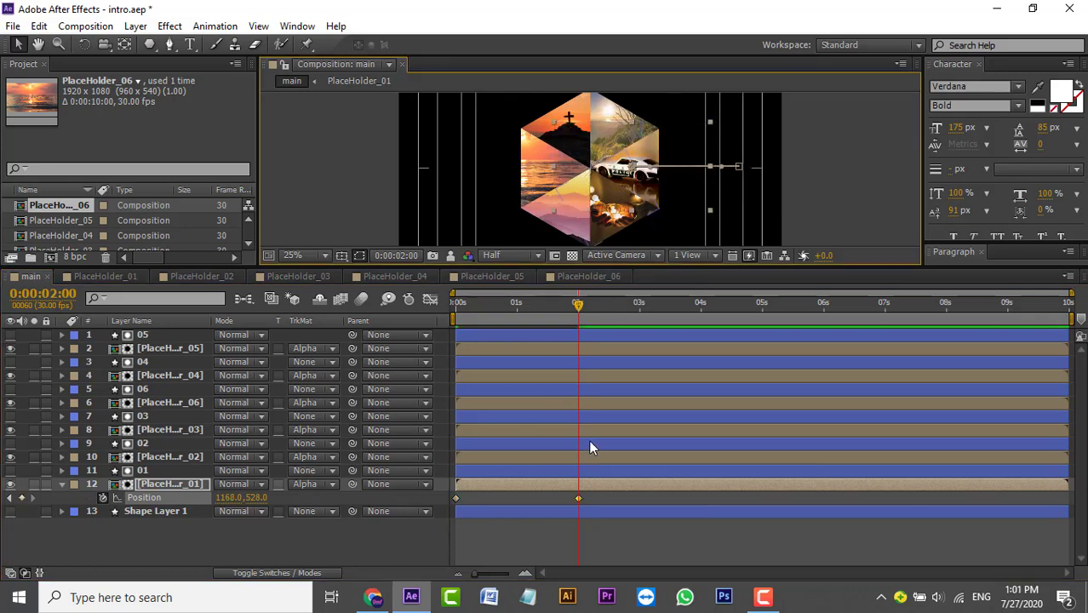
Preview the slide animation from the start up to 2:03
key(Home)
click(347, 539)
key(space)
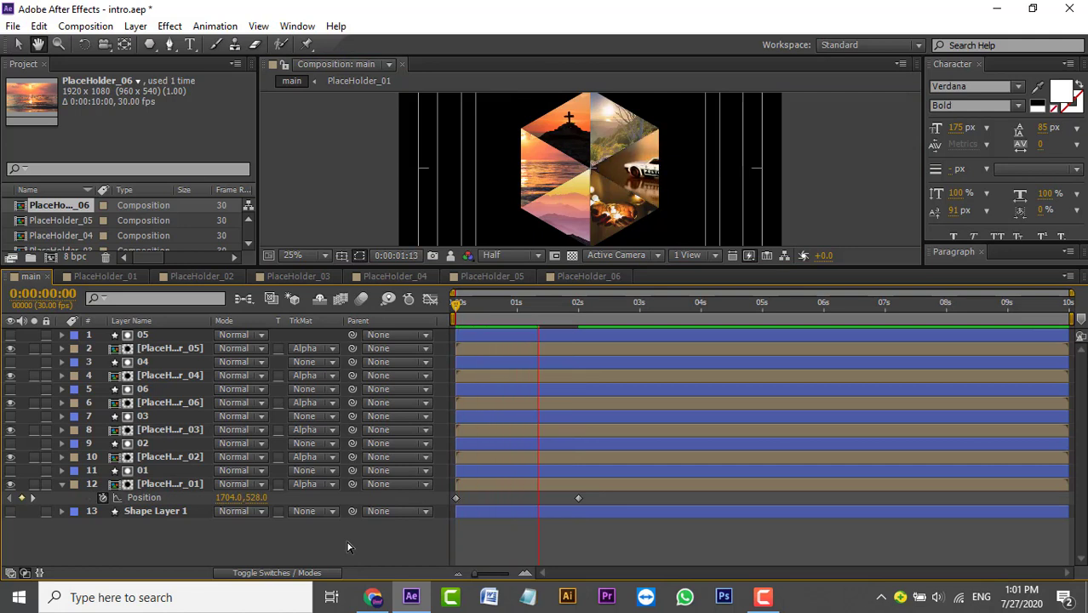
key(space)
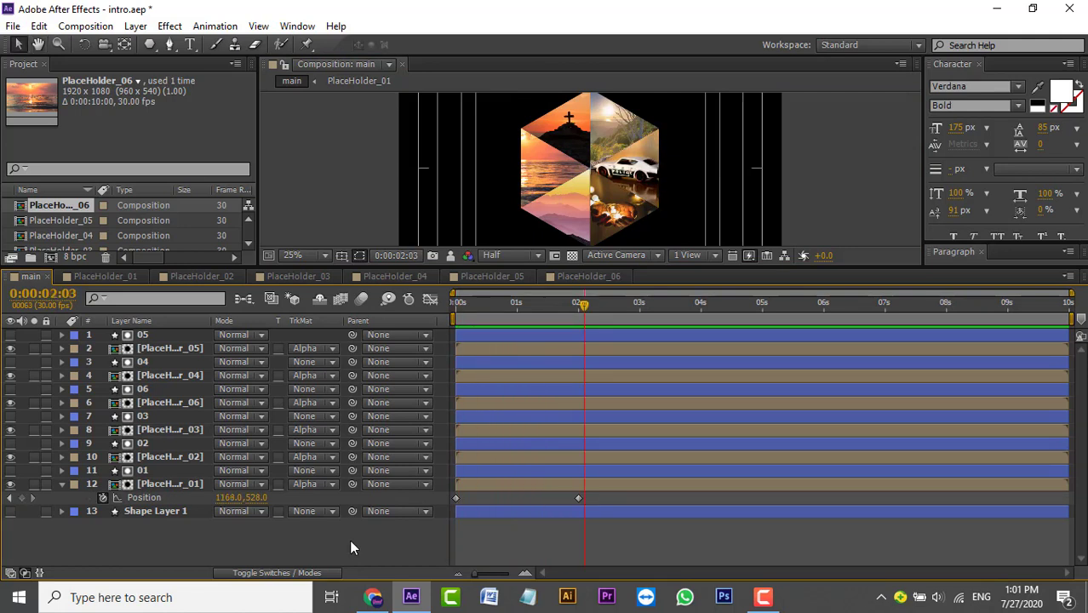
click(190, 460)
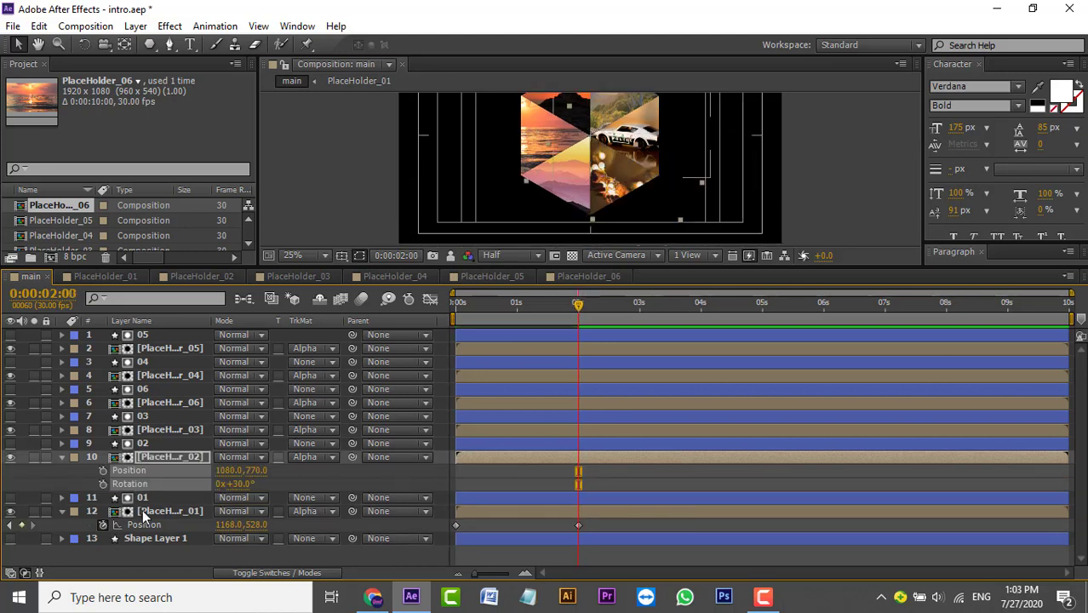
Set PlaceHolder_02's rotation to 30 degrees and move it upward to 1232,442
click(247, 483)
text(0)
key(Return)
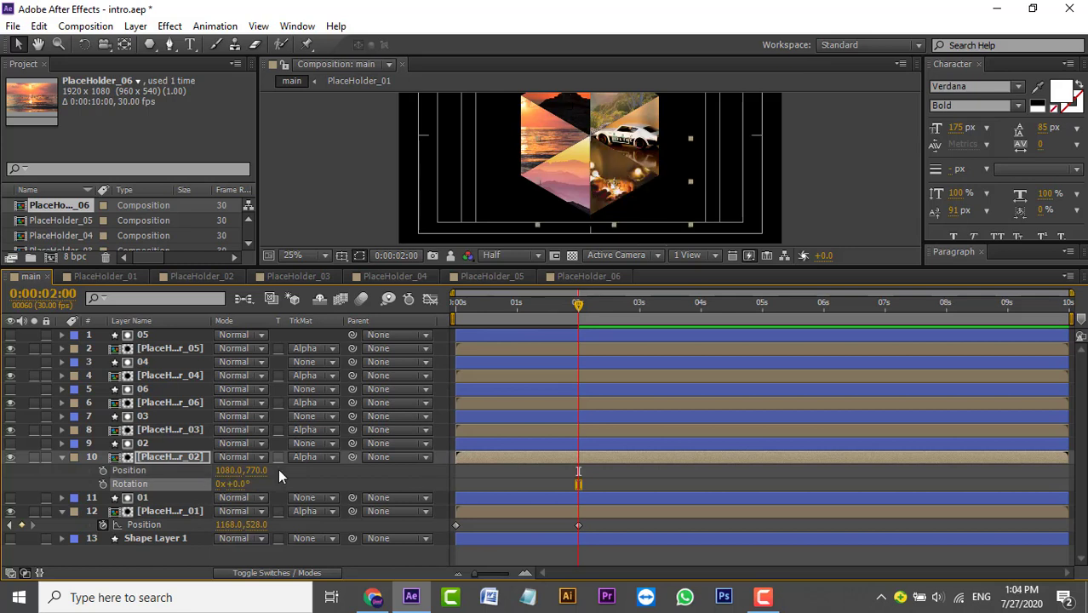
click(237, 484)
key(Return)
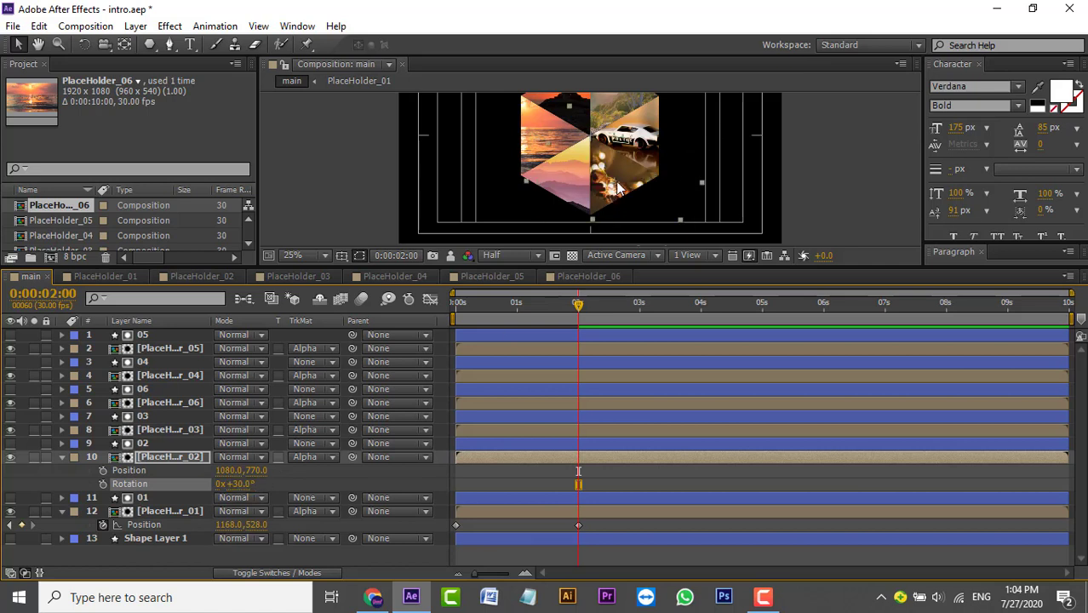
mouse_move(627, 187)
mouse_down()
mouse_move(630, 161)
mouse_move(651, 169)
mouse_up()
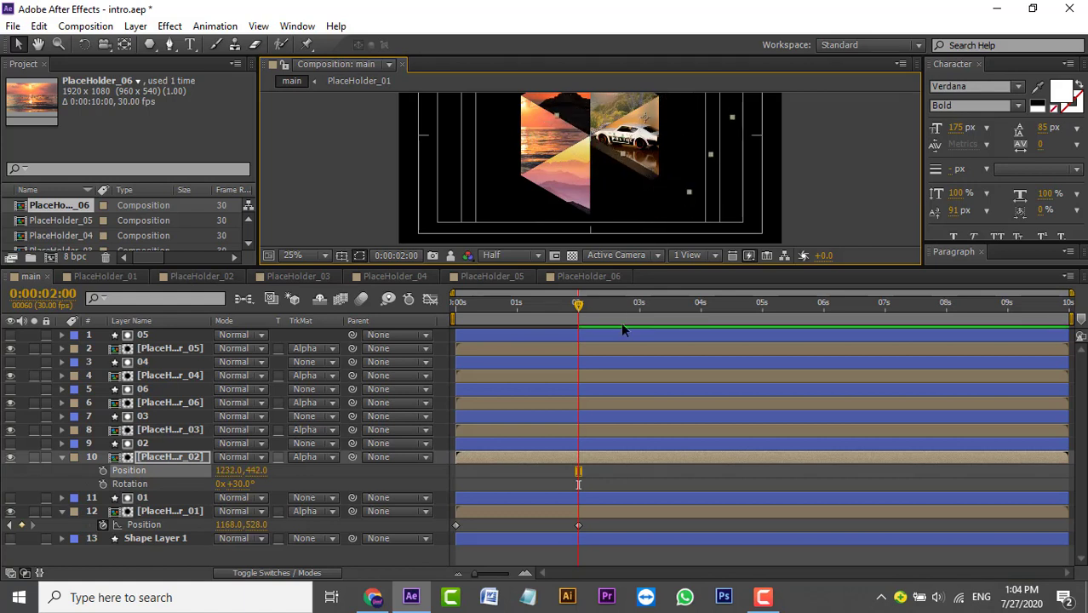
Keyframe Position and Rotation at 2s, then move the piece to 1076,782 at 4s
click(103, 471)
click(103, 484)
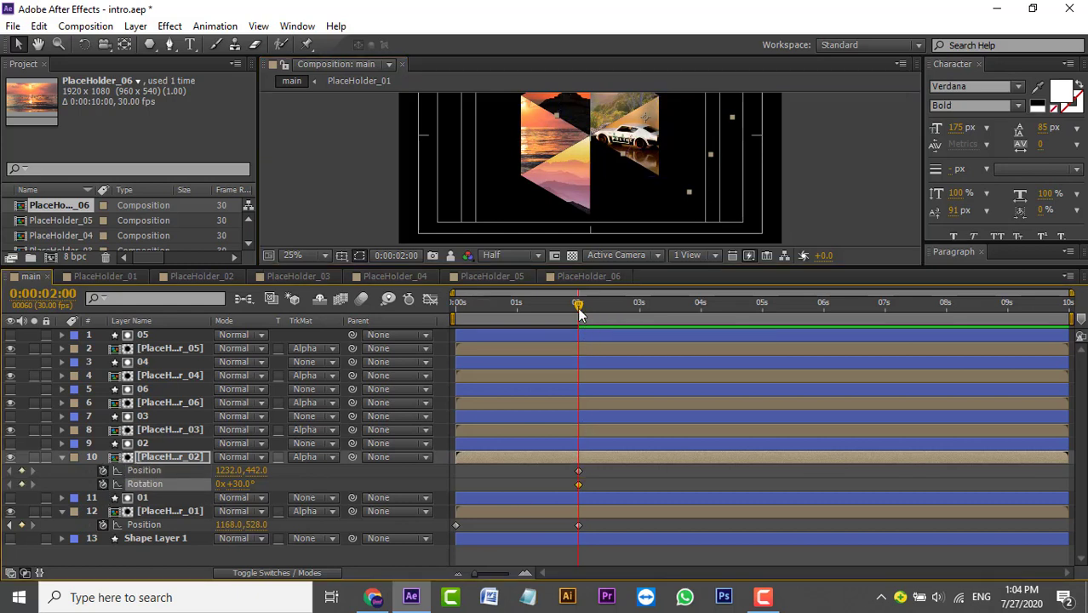
drag(579, 313, 702, 314)
click(22, 470)
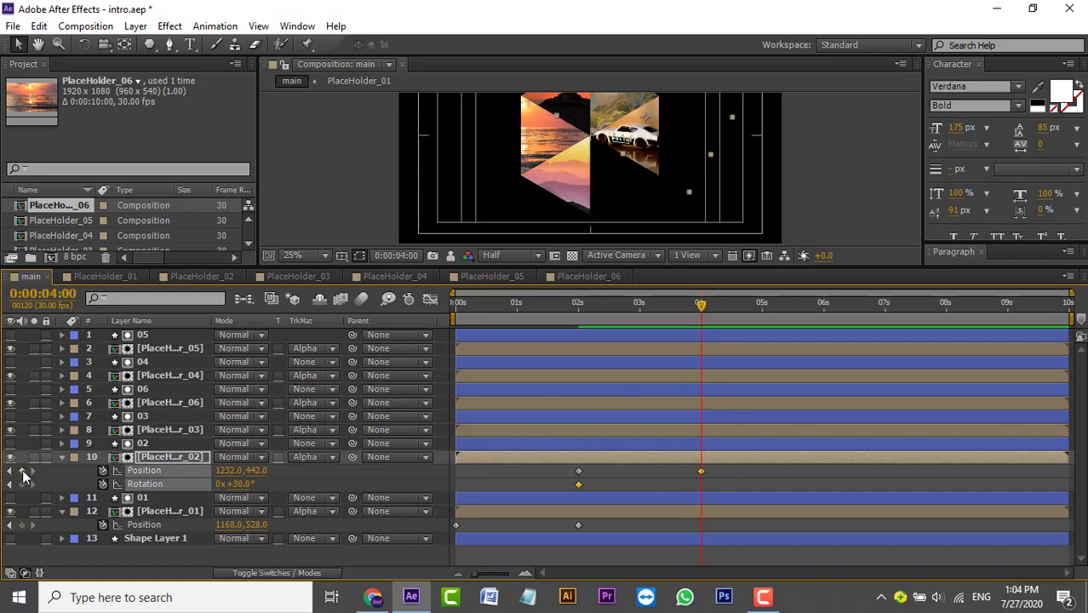
click(21, 483)
drag(648, 146, 618, 212)
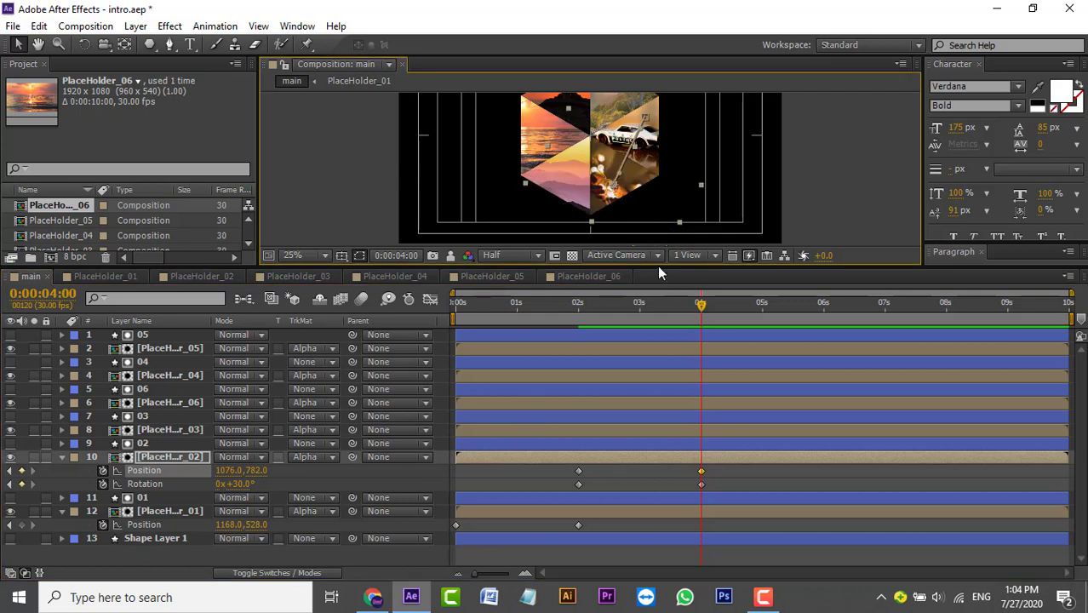
Preview the animation from the start, then return the time to about 2 seconds
key(Home)
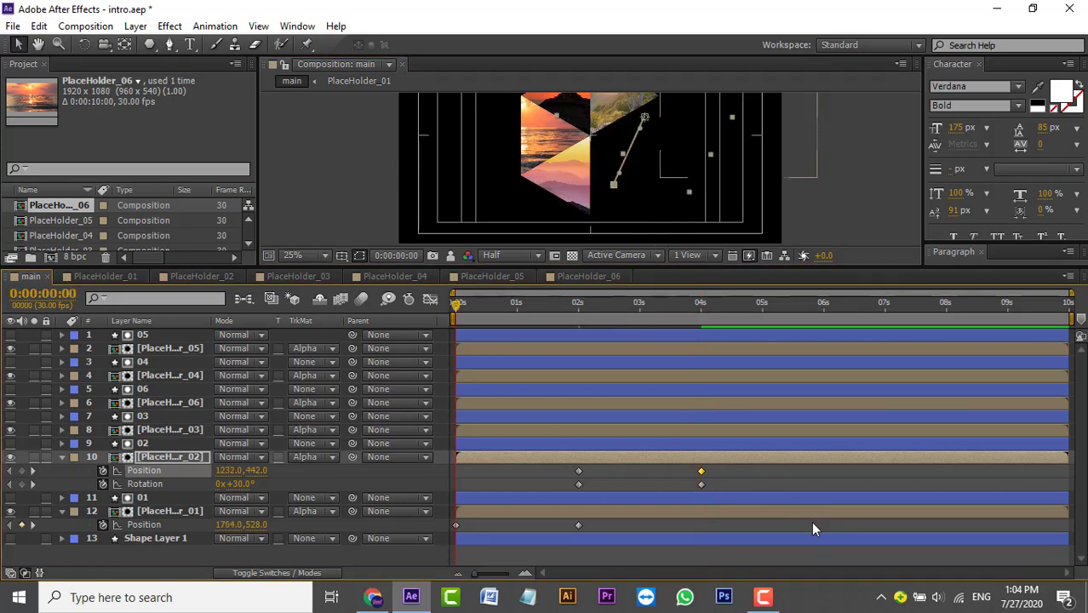
click(811, 527)
key(space)
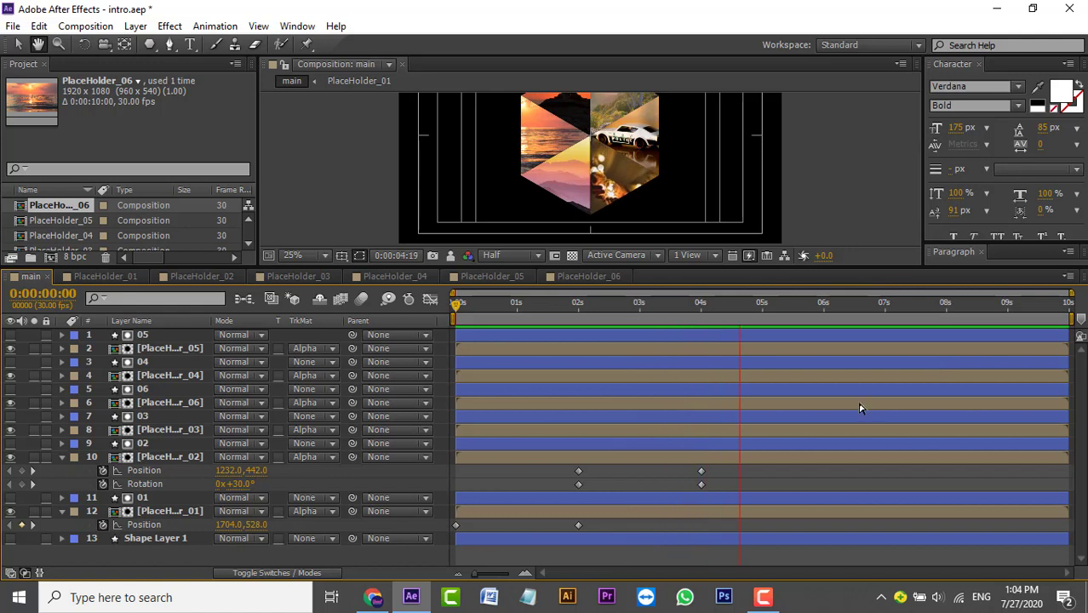
key(space)
drag(751, 312, 613, 338)
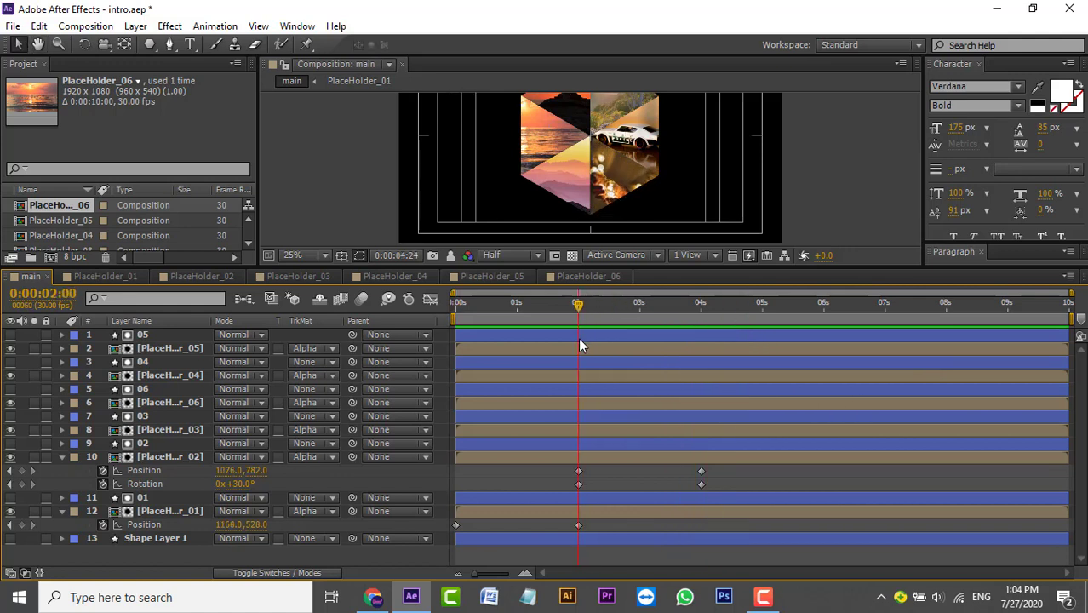
click(616, 112)
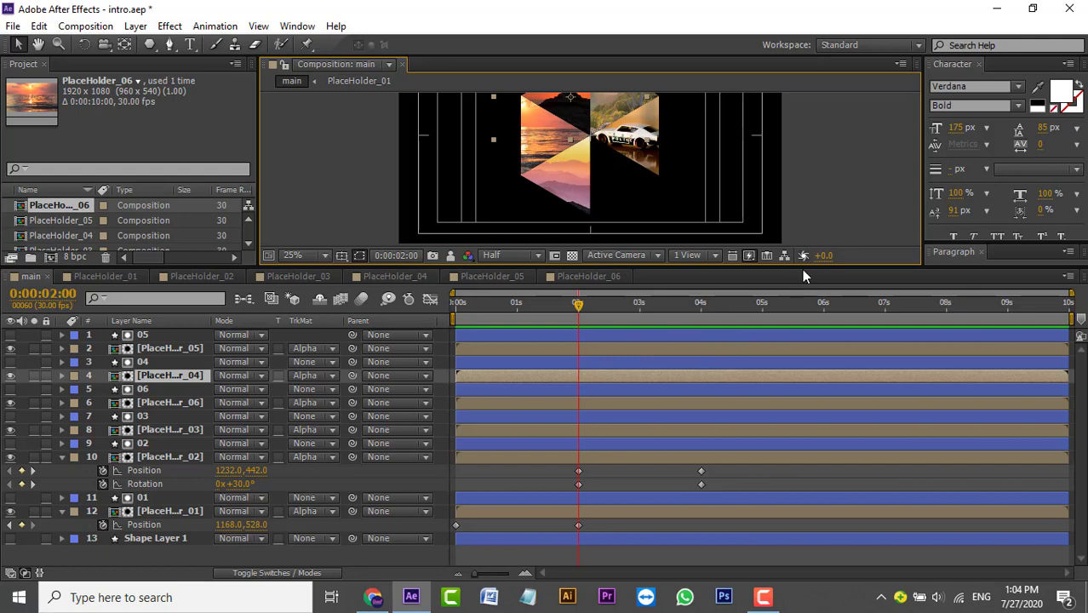
Enlarge the composition preview, inspect the placeholder layers, and scrub the time ruler
drag(804, 269, 807, 311)
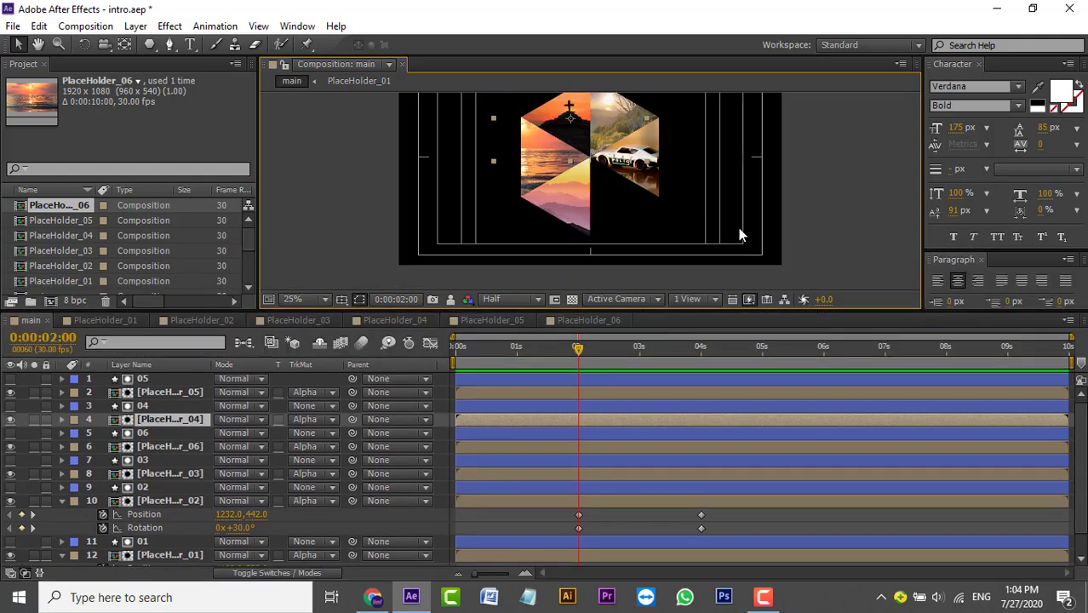
click(195, 391)
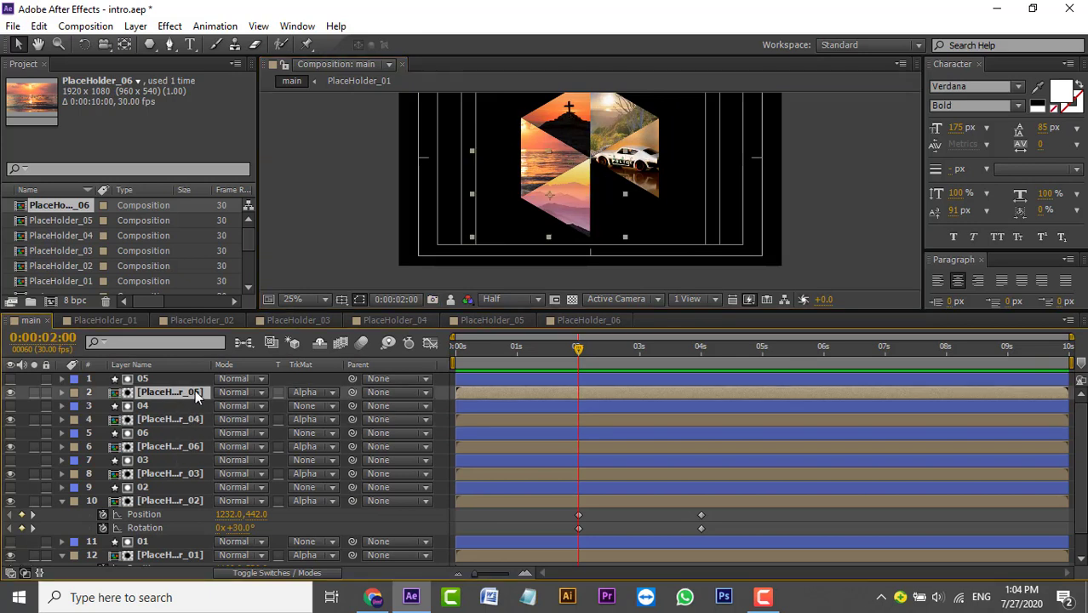
click(191, 448)
click(191, 473)
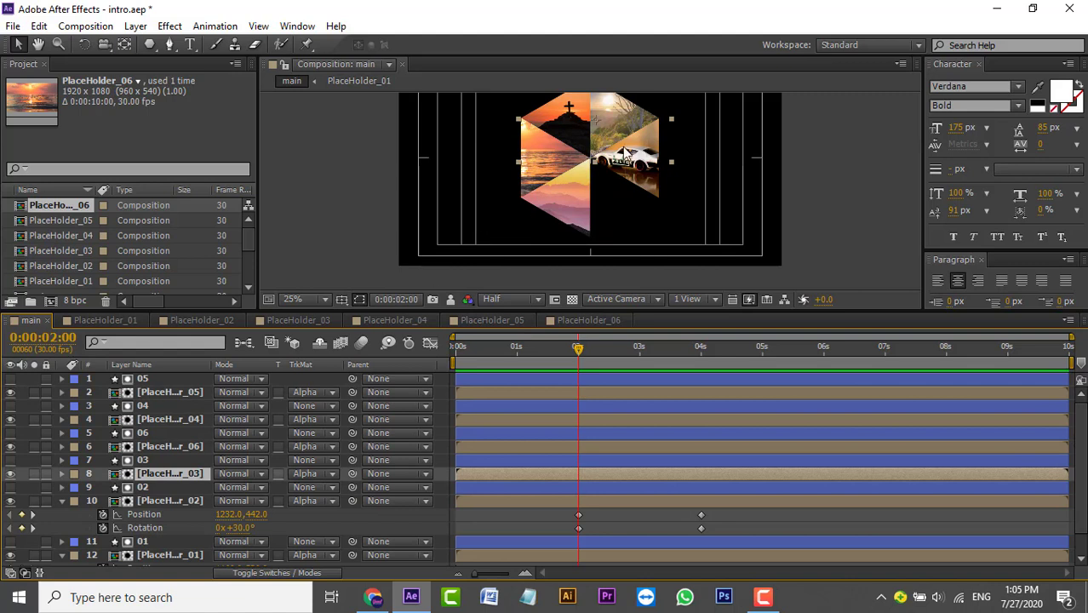
mouse_move(634, 141)
mouse_down()
mouse_move(655, 130)
mouse_move(620, 153)
mouse_up()
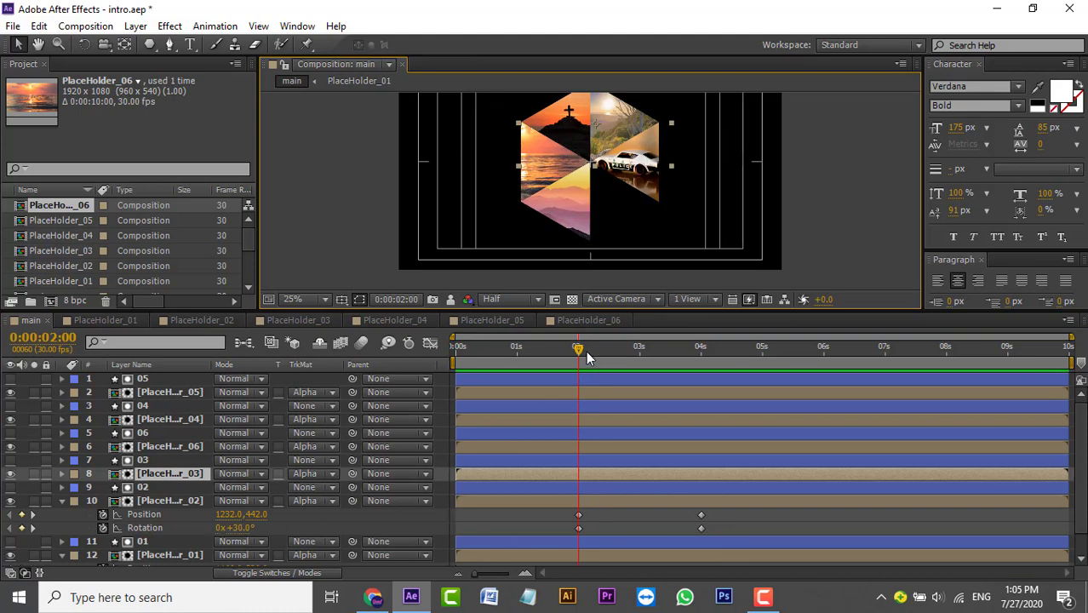
drag(578, 349, 475, 349)
click(608, 374)
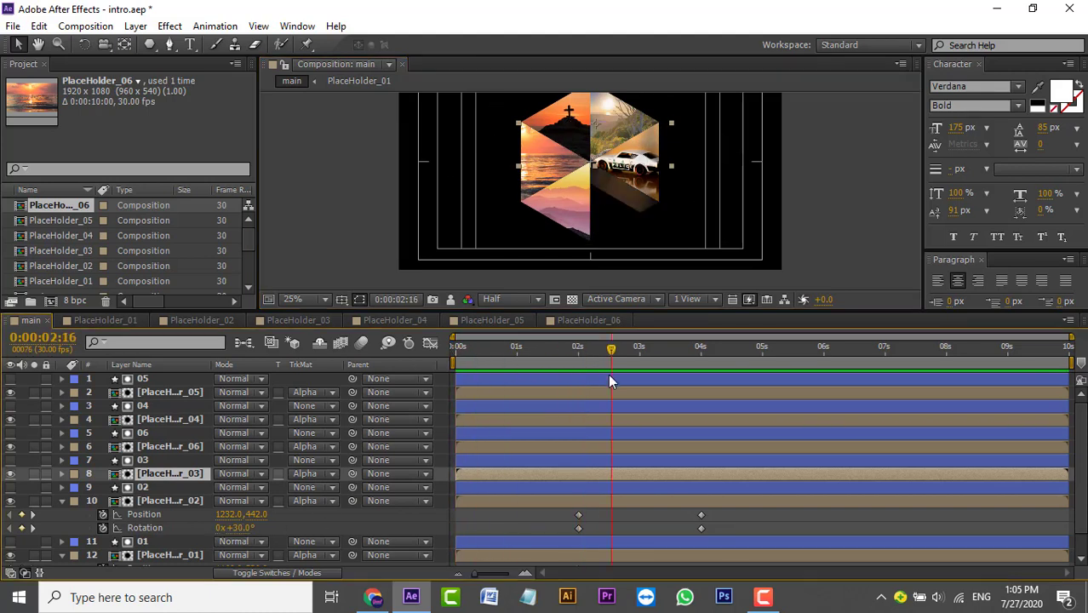
mouse_move(610, 351)
mouse_down()
mouse_move(702, 358)
mouse_move(583, 351)
mouse_up()
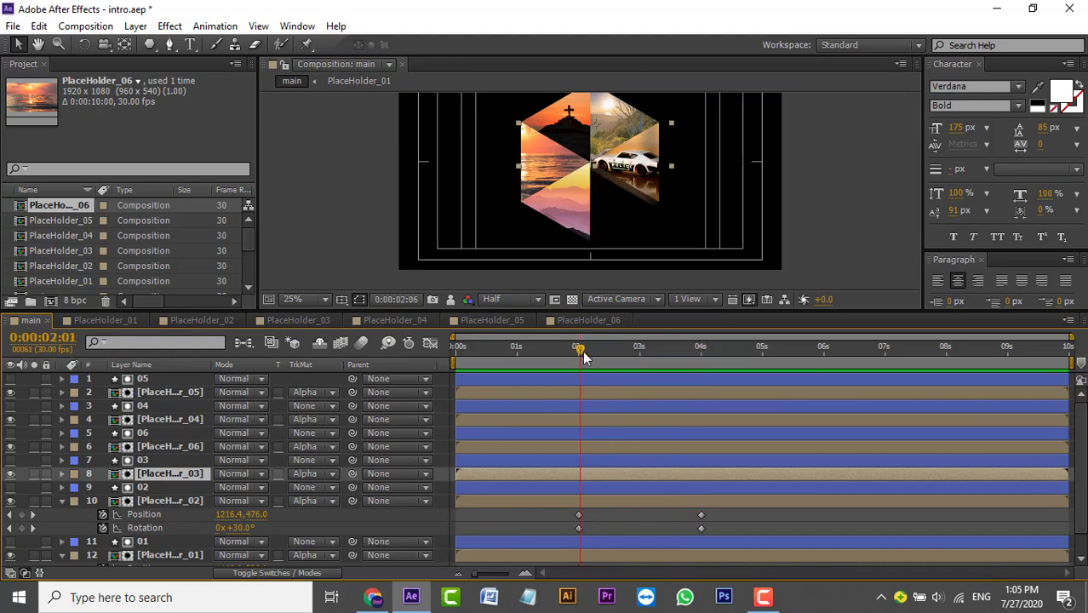
Select the PlaceHolder_03 layer, leaving its name unchanged
click(154, 500)
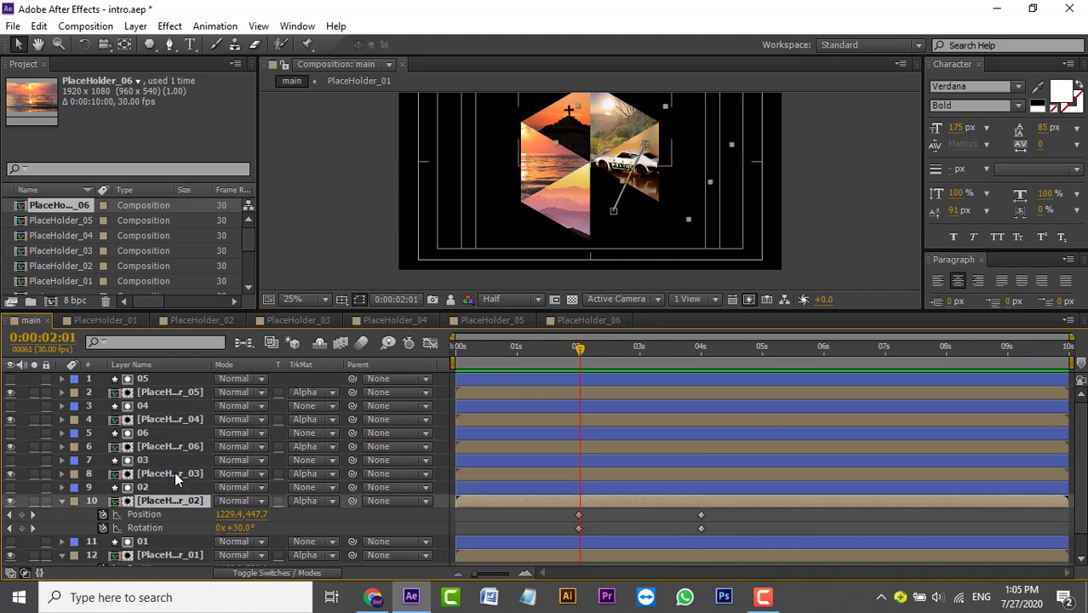
click(174, 473)
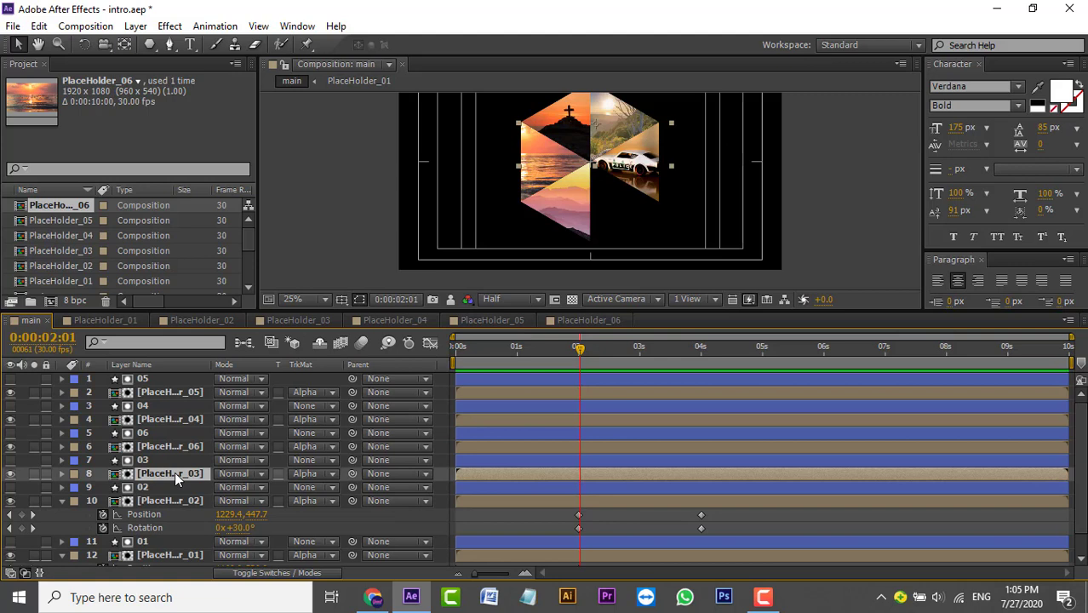
key(Return)
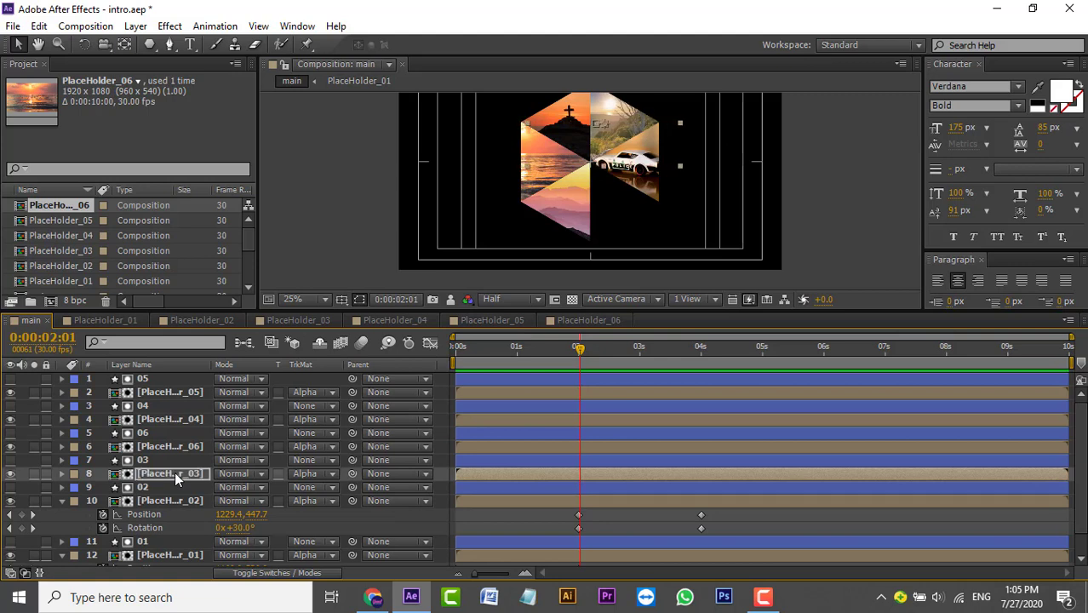
click(661, 551)
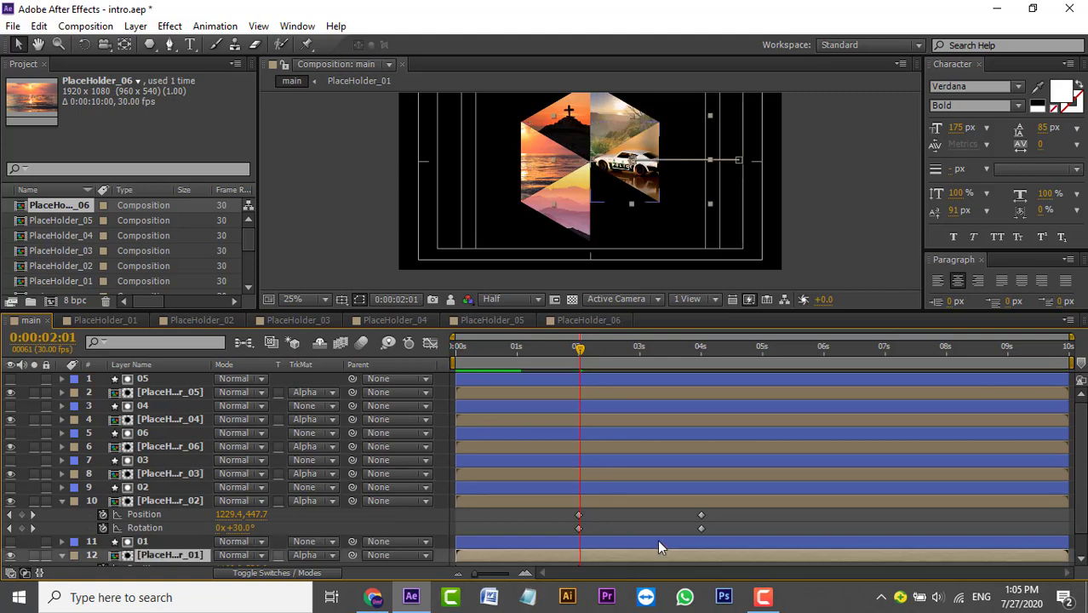
click(183, 475)
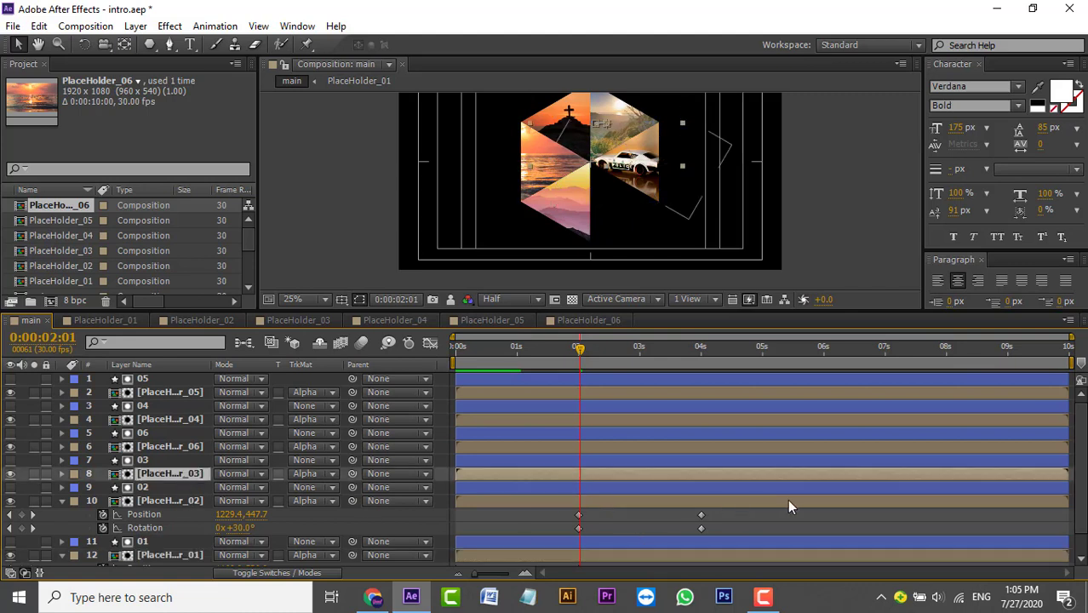
key(Return)
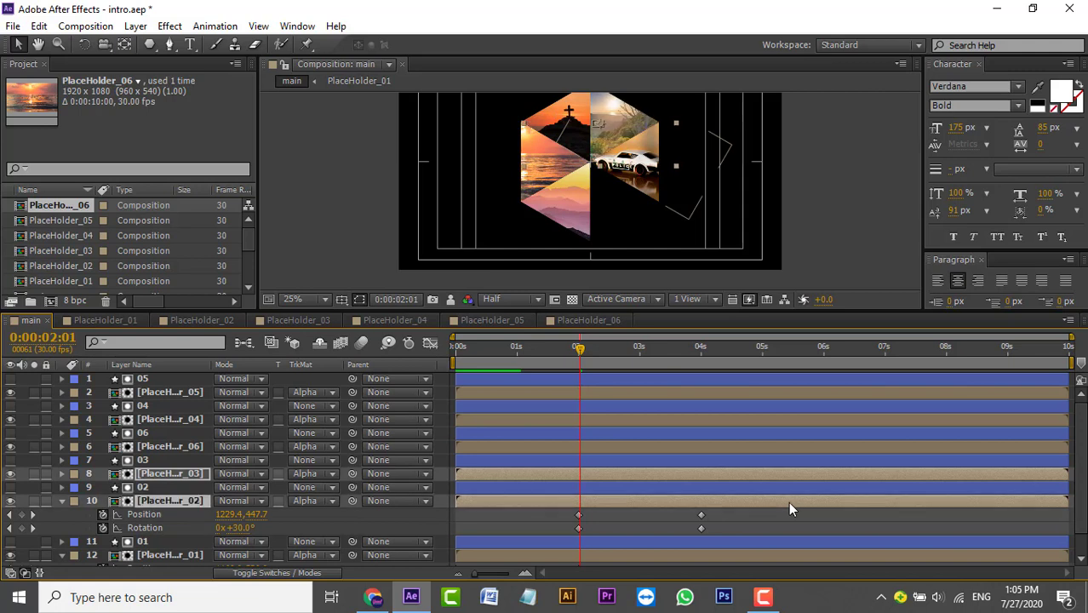
key(Return)
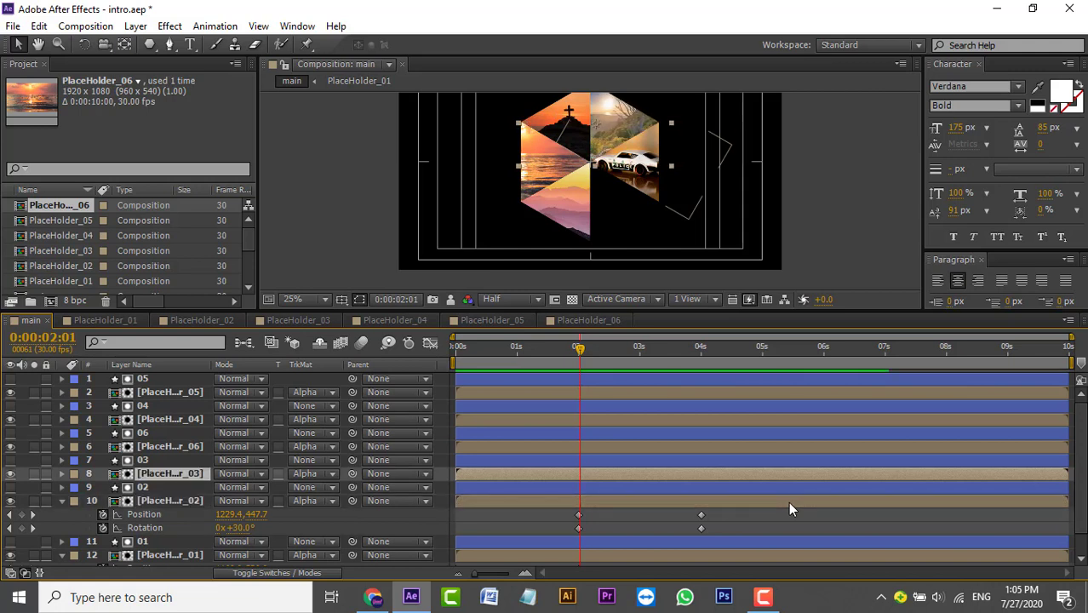
click(645, 517)
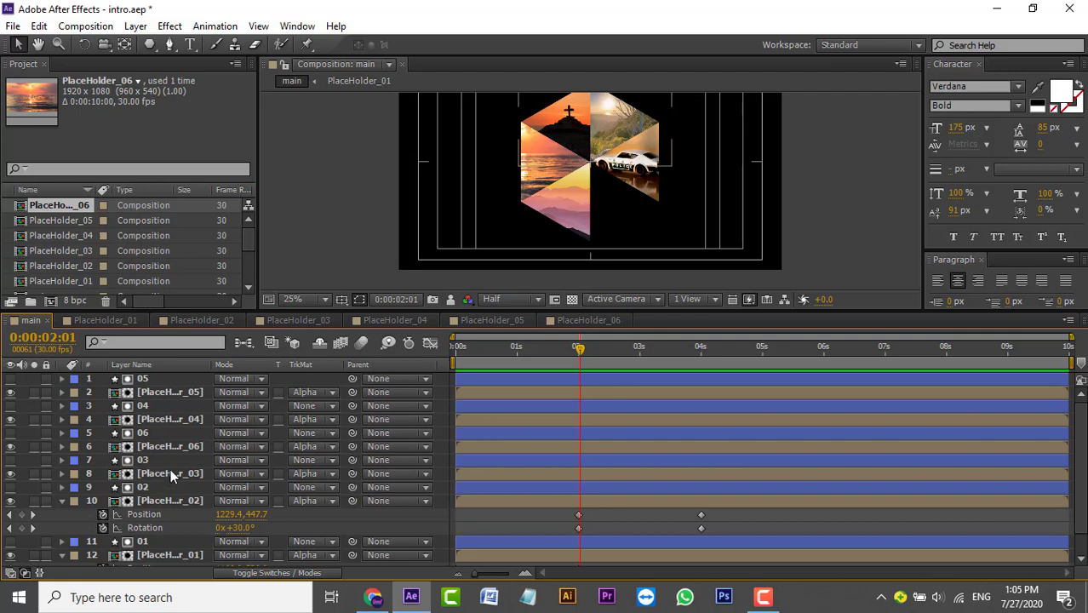
click(174, 473)
Delete PlaceHolder_03's old position keyframe and move the playhead to 2 seconds
key(p)
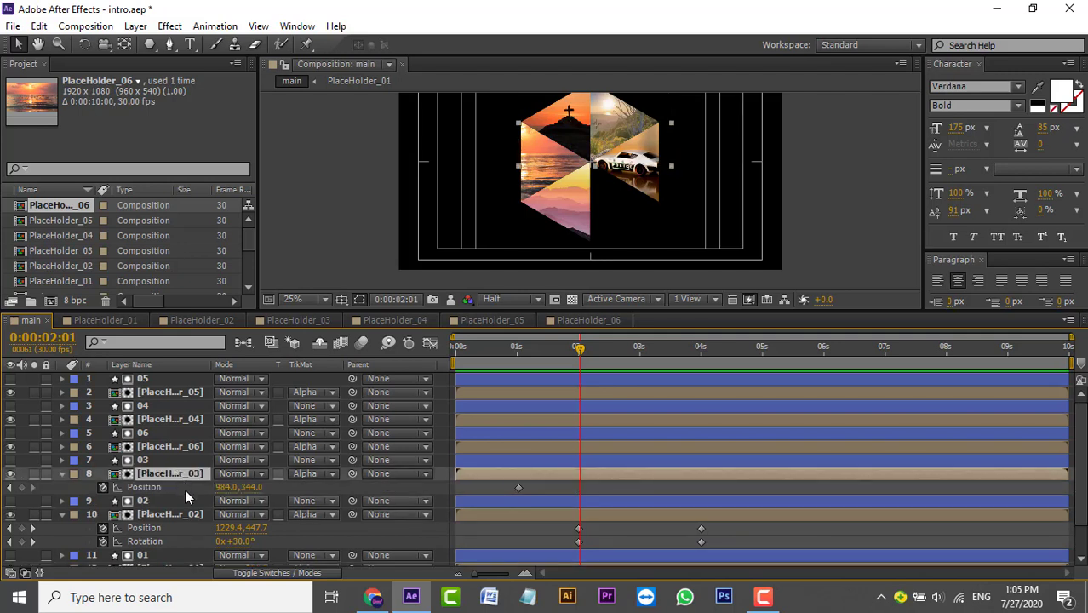
key(alt+shift+Page_Up)
key(alt+shift+Page_Down)
click(518, 489)
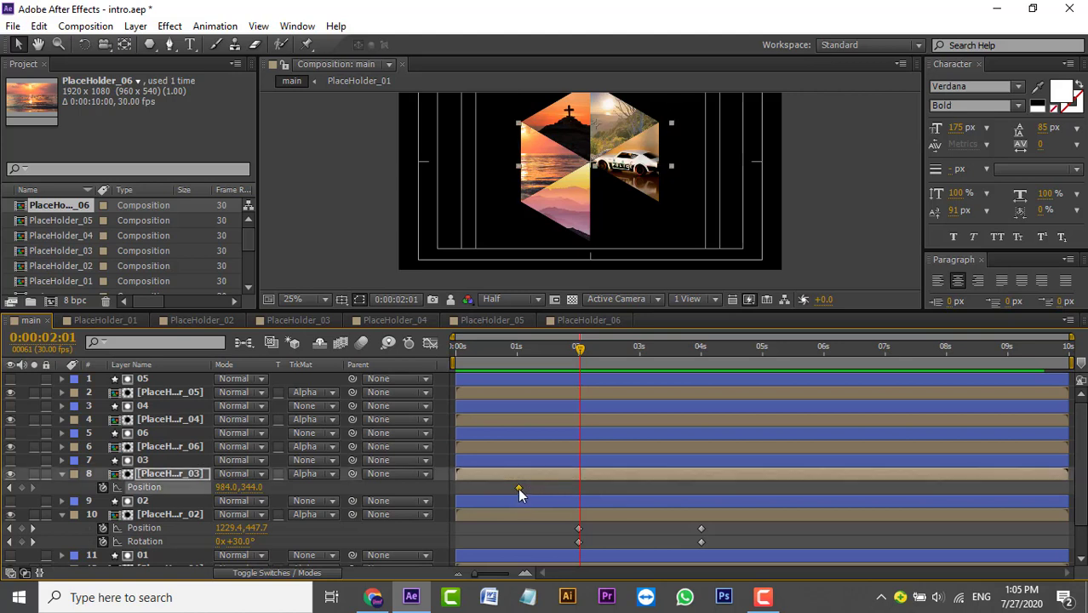
key(Delete)
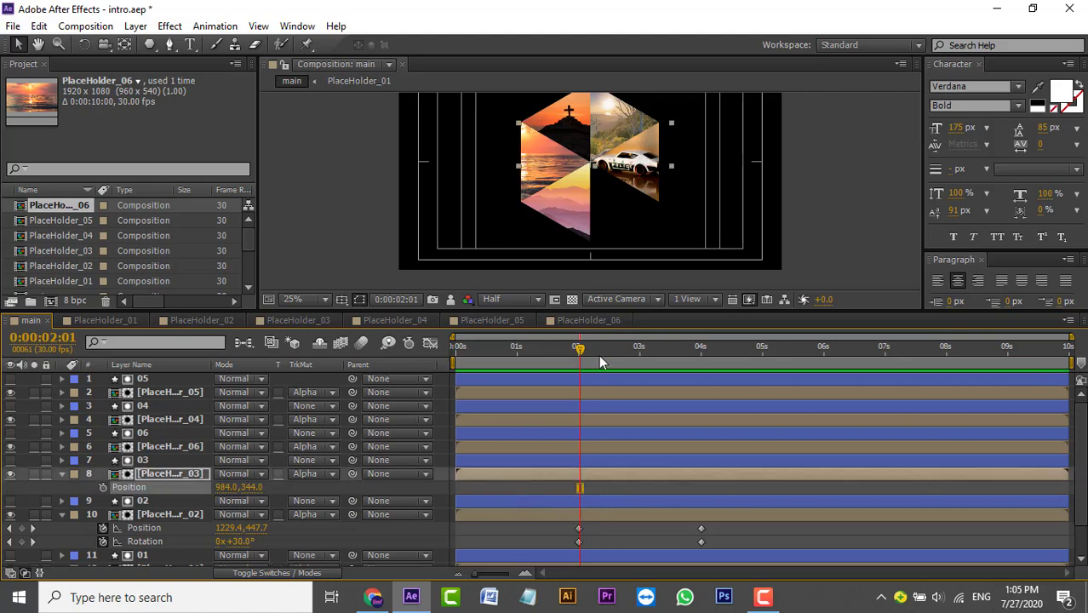
click(549, 364)
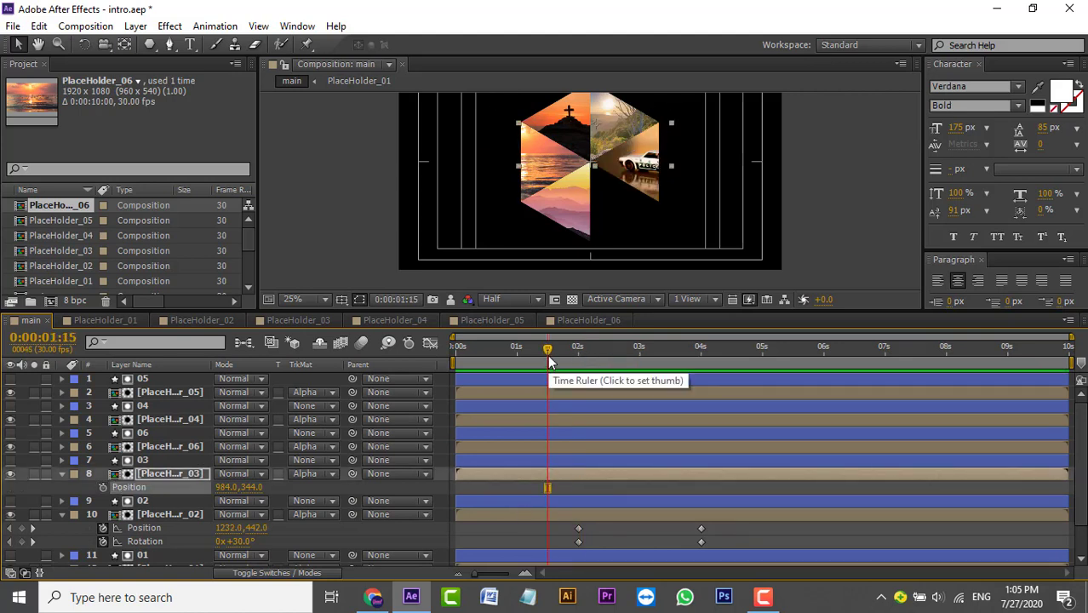
drag(549, 364, 580, 363)
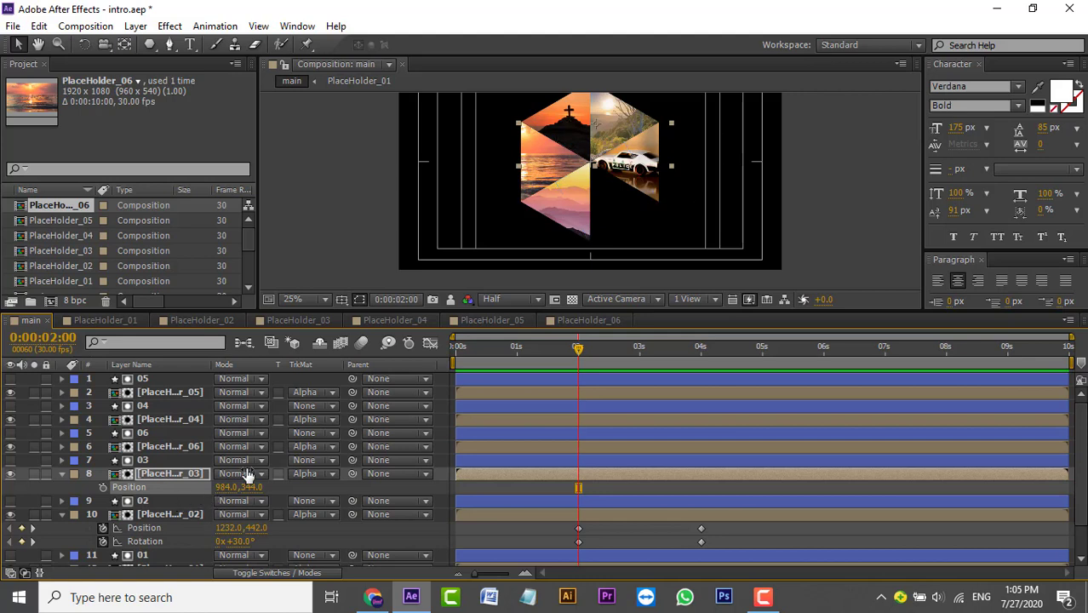
Tilt the third piece to -30° rotation and move it down below the hexagon
key(shift+r)
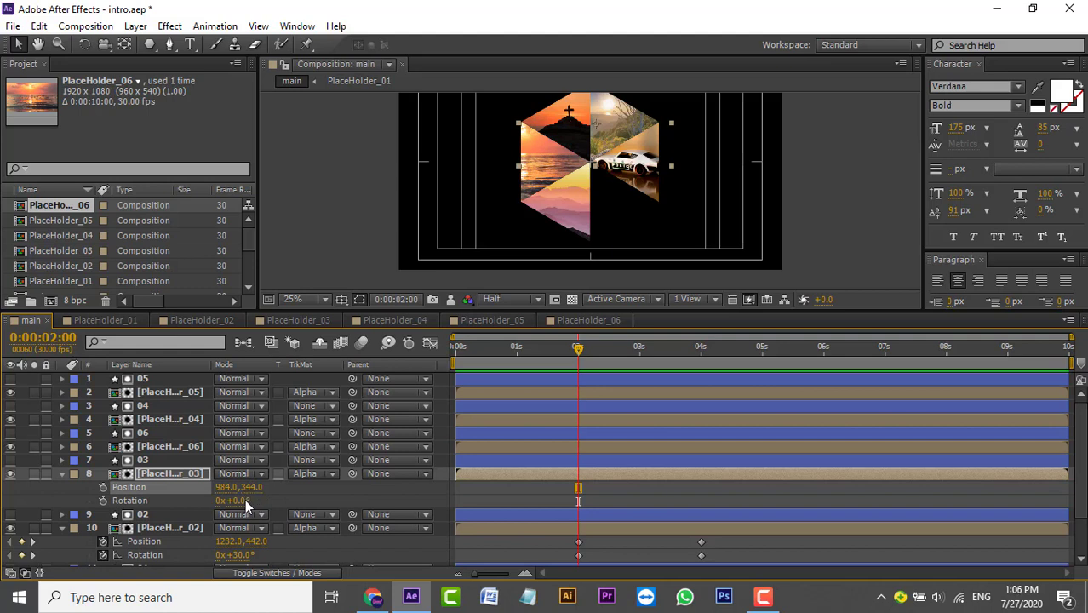
click(245, 501)
key(Return)
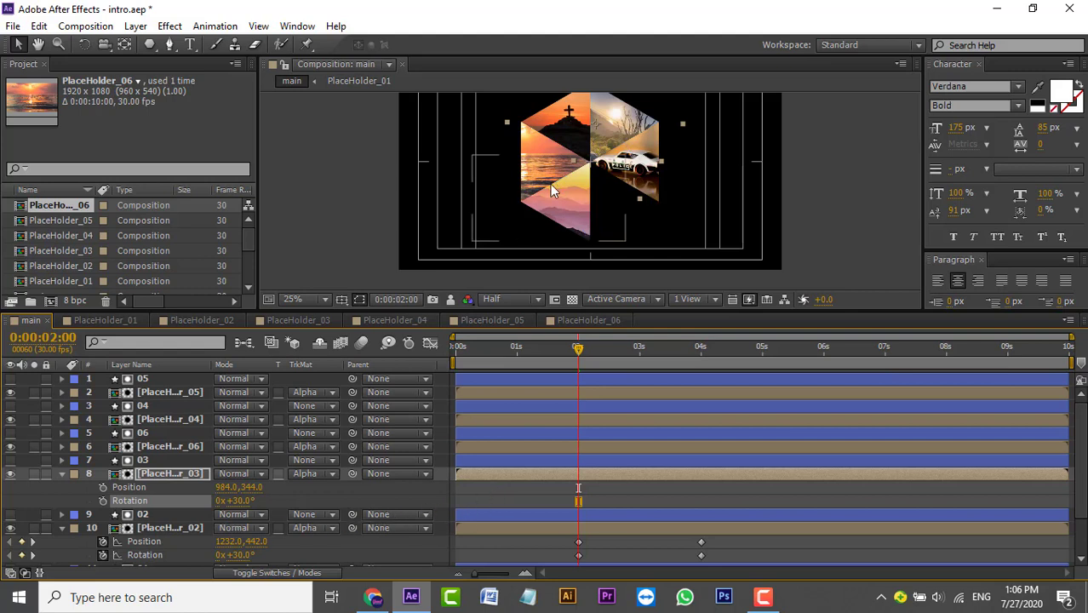
mouse_move(615, 120)
mouse_down()
mouse_move(615, 148)
mouse_move(662, 167)
mouse_up()
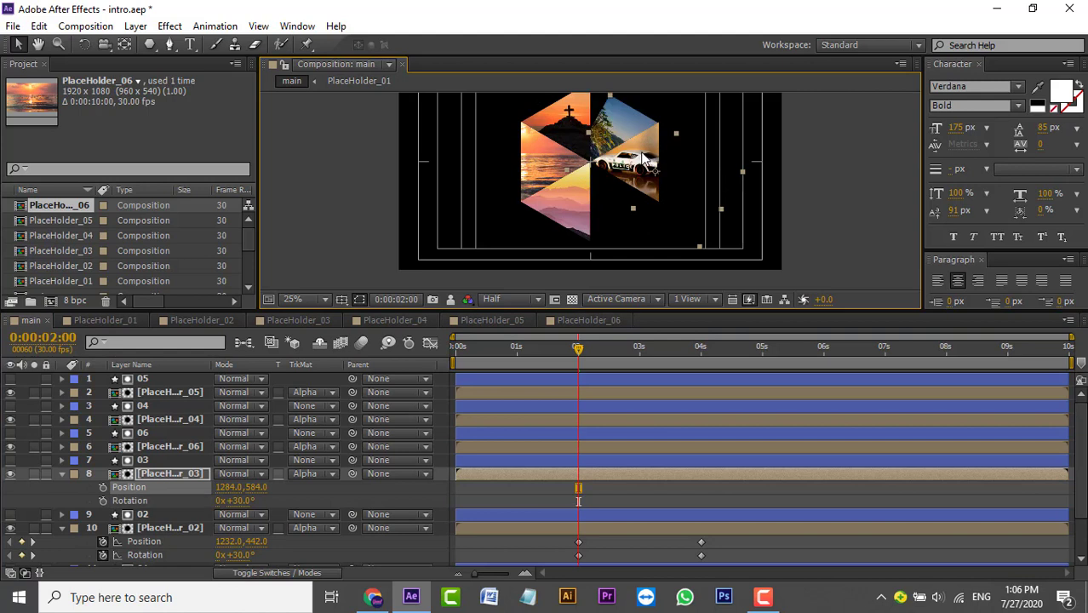
drag(661, 160, 661, 182)
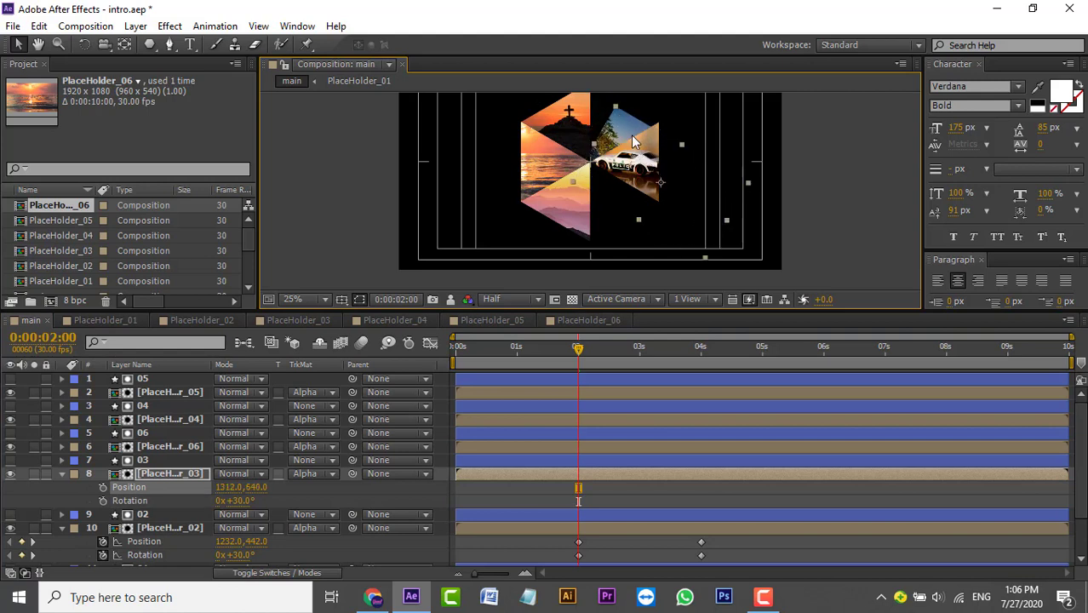
key(ctrl+z)
click(130, 501)
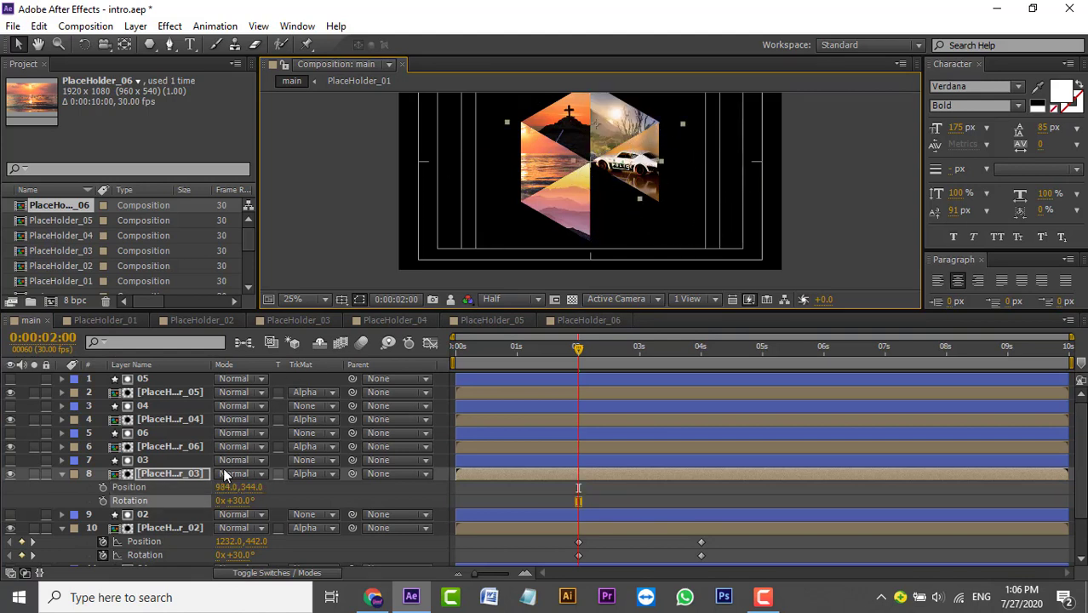
click(243, 501)
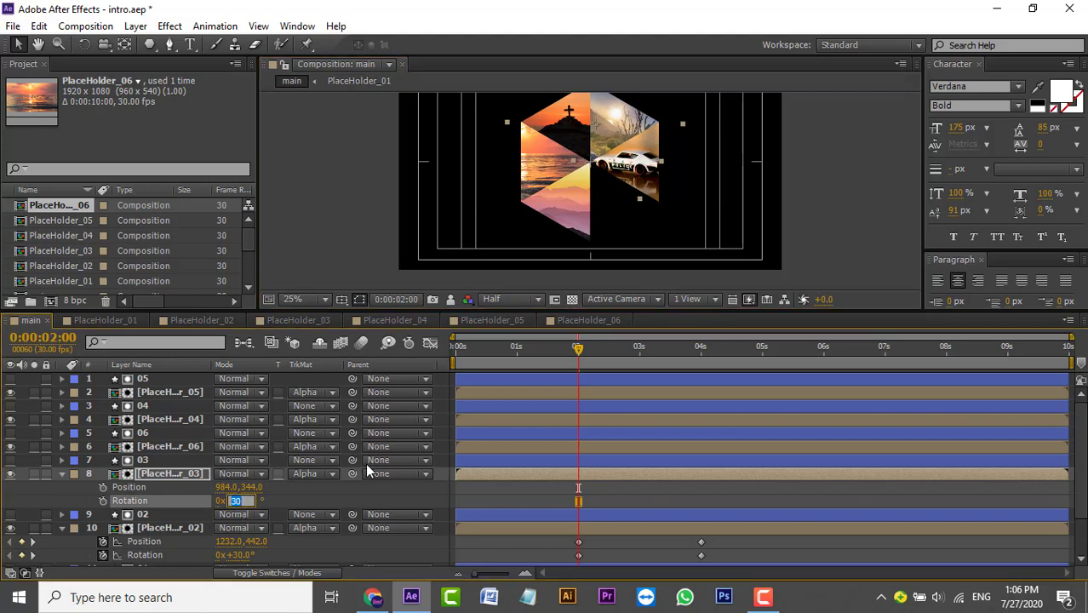
text(-30)
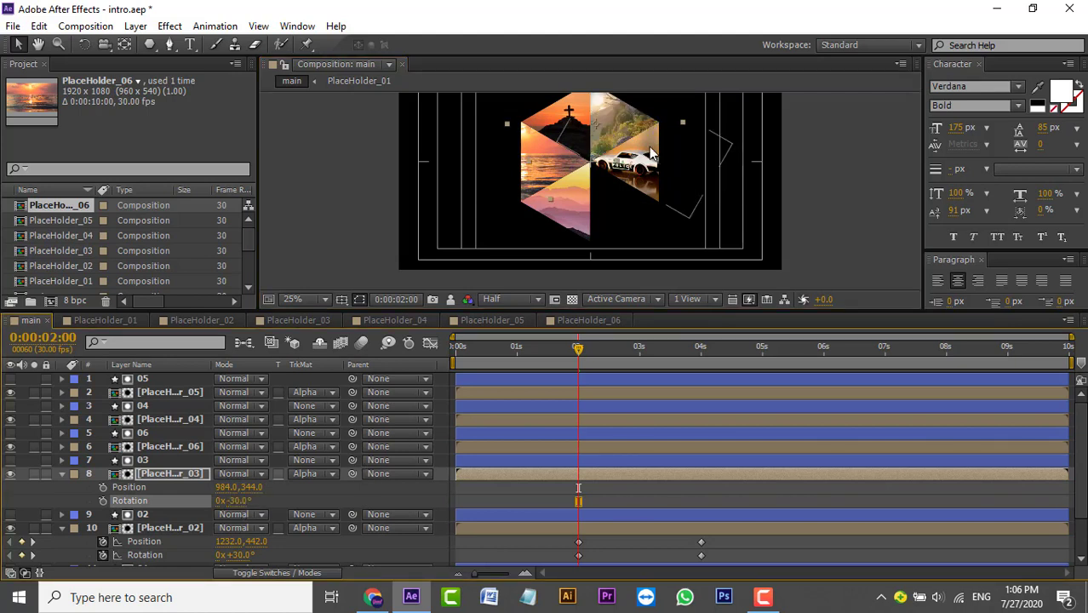
mouse_move(654, 95)
mouse_down()
mouse_move(654, 149)
mouse_move(633, 127)
mouse_move(642, 140)
mouse_up()
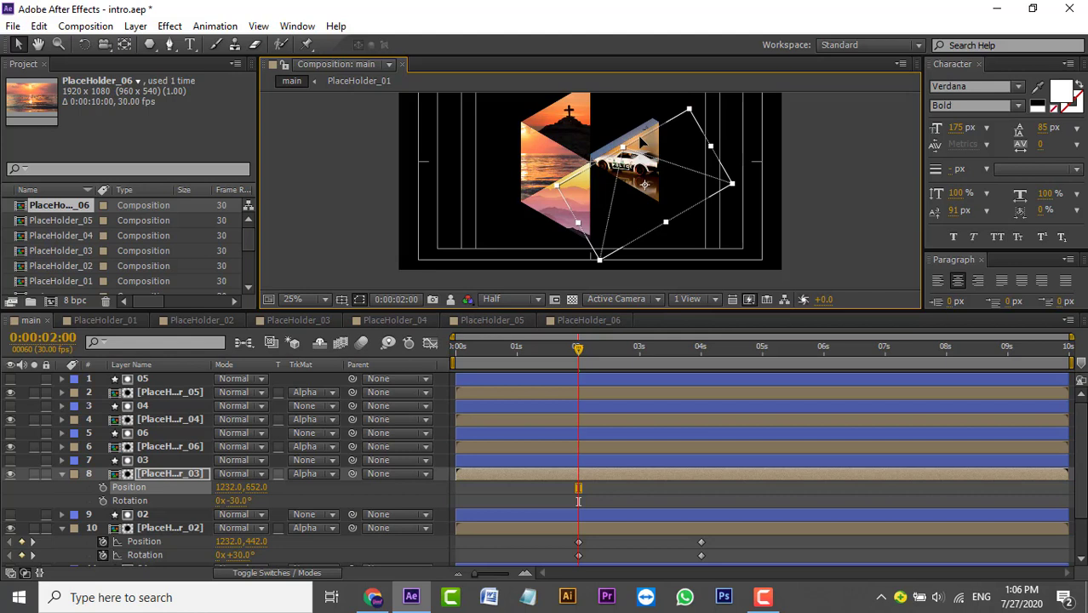
Keyframe Position and Rotation at 2 s and 4 s, raising the piece into its slot at 1232,228
click(103, 500)
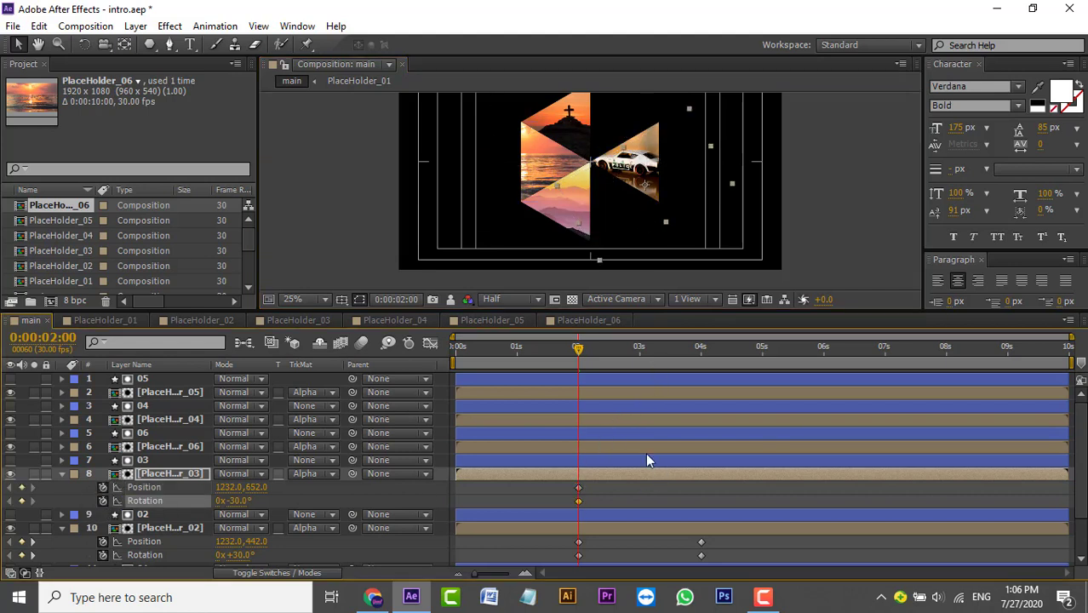
drag(584, 356, 701, 372)
click(21, 487)
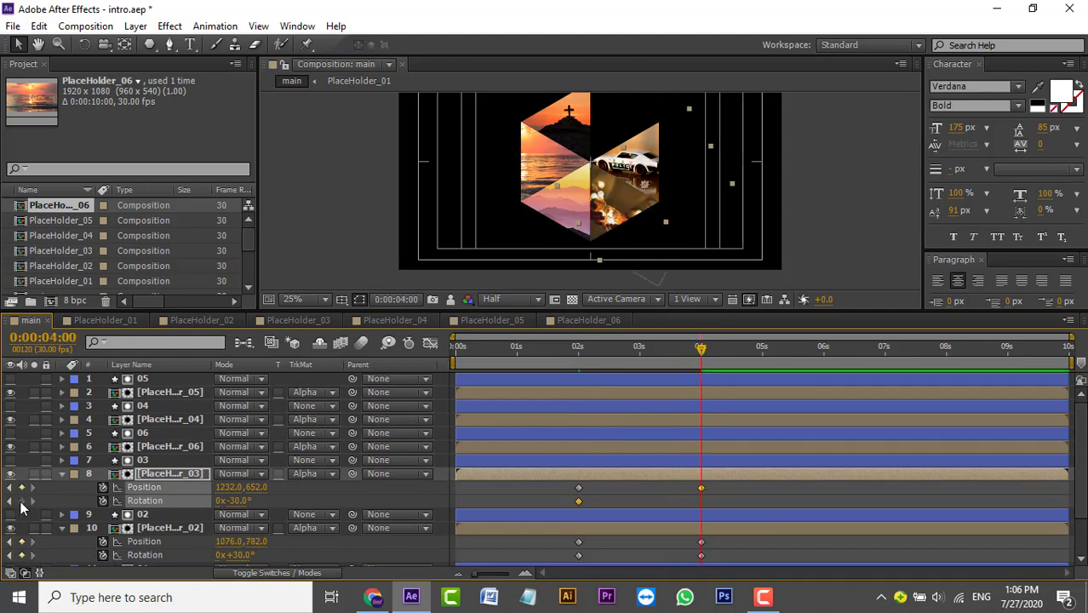
click(21, 501)
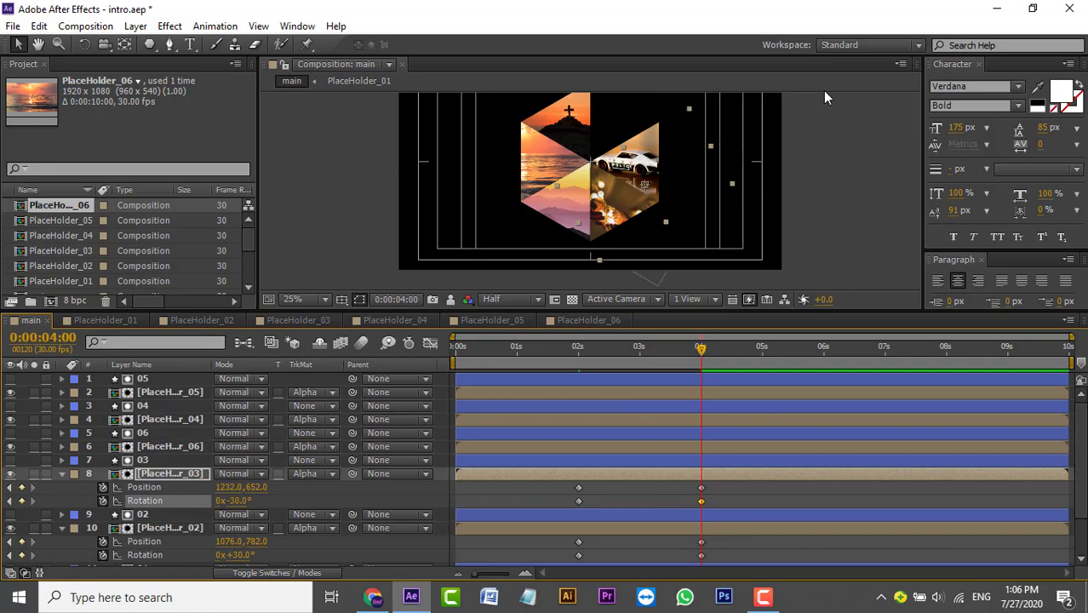
drag(789, 311, 789, 339)
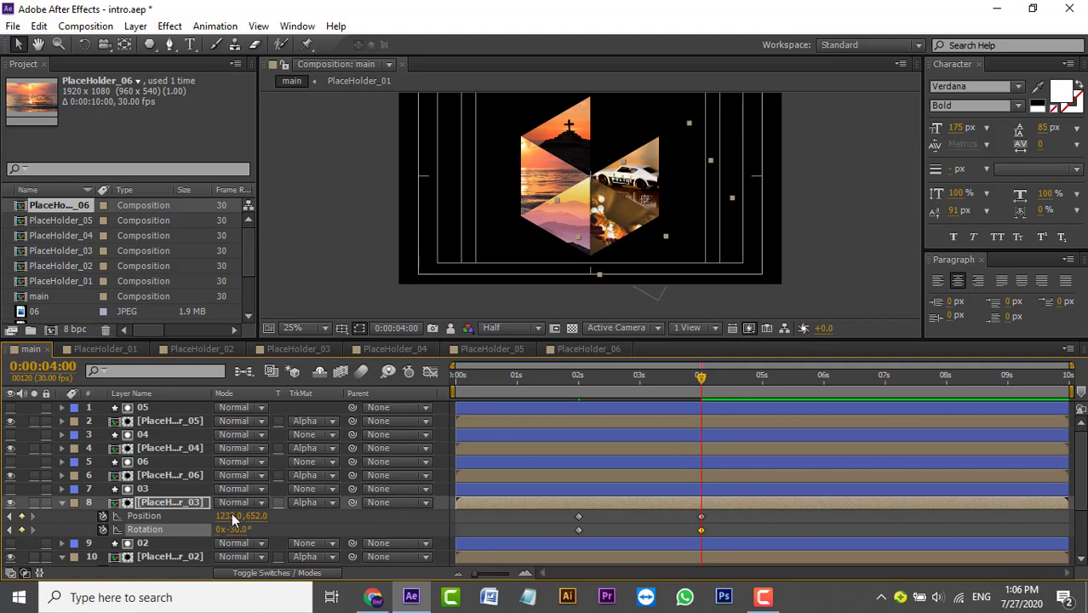
mouse_move(256, 517)
mouse_down()
mouse_move(247, 528)
mouse_move(184, 516)
mouse_up()
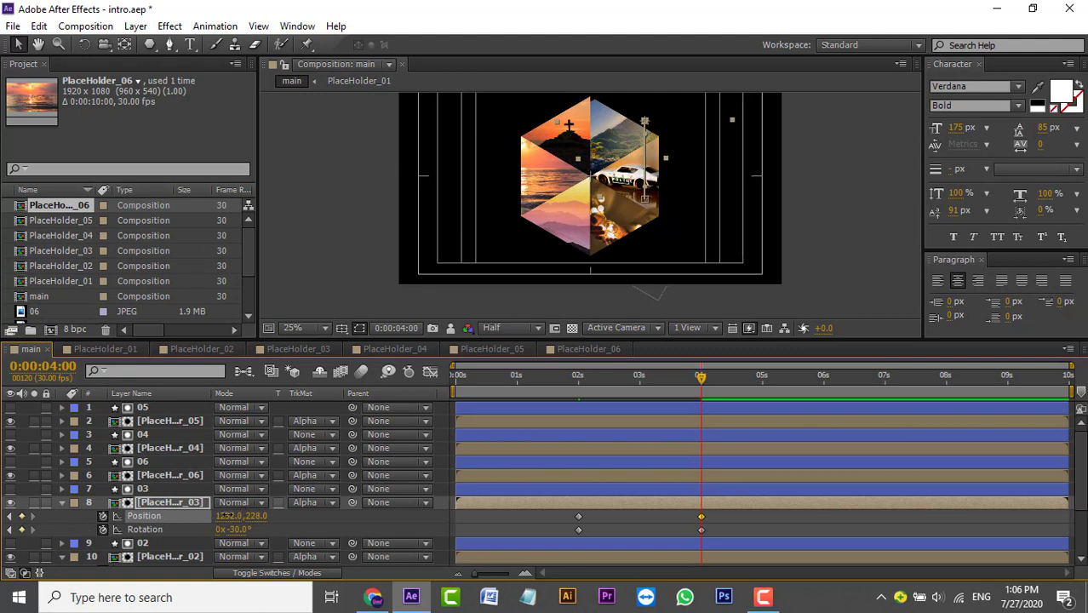
drag(254, 517, 228, 516)
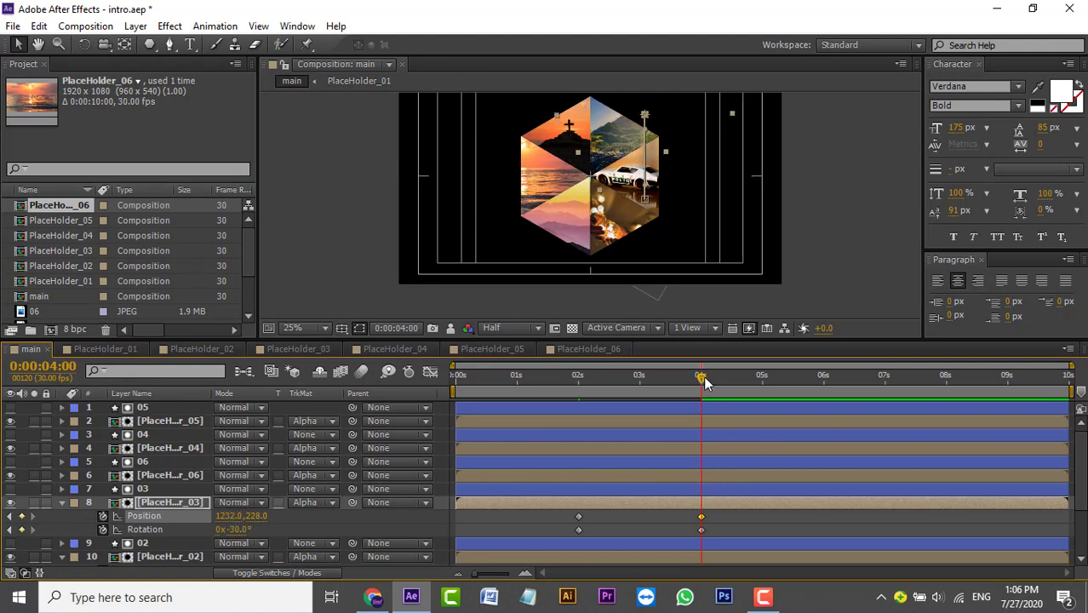
Preview the animation, then return to the first frame
key(KP_0)
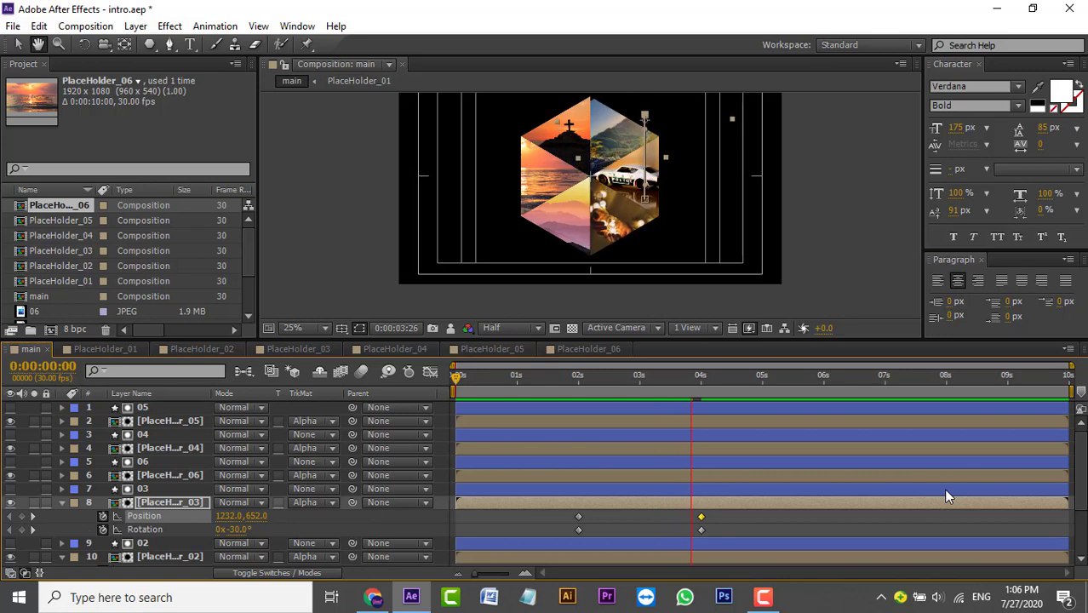
key(space)
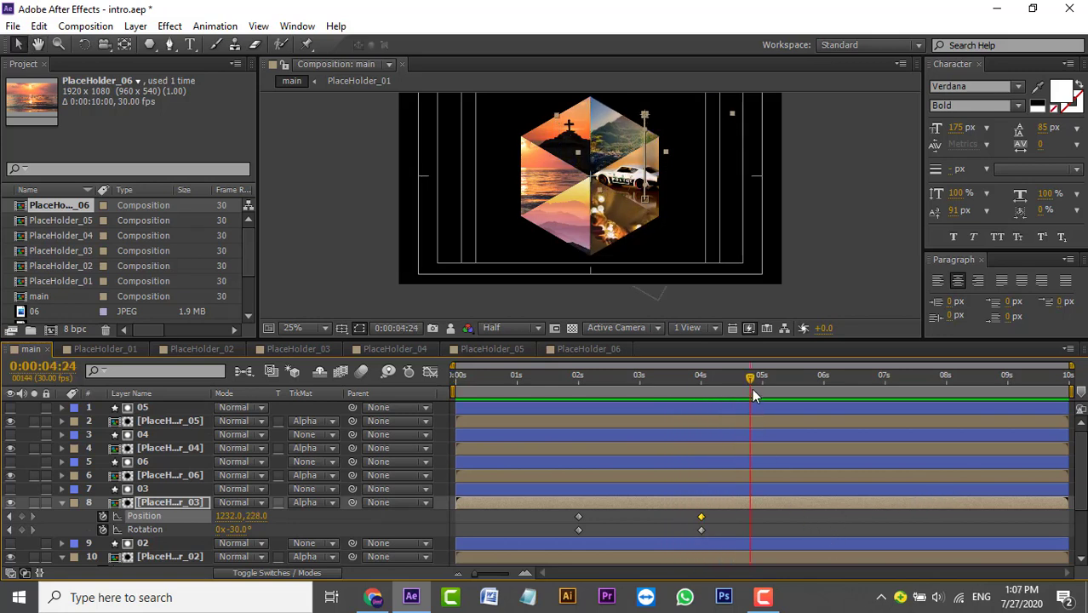
key(Home)
Save the project and look through the 06 and placeholder image layers
key(ctrl+s)
click(170, 462)
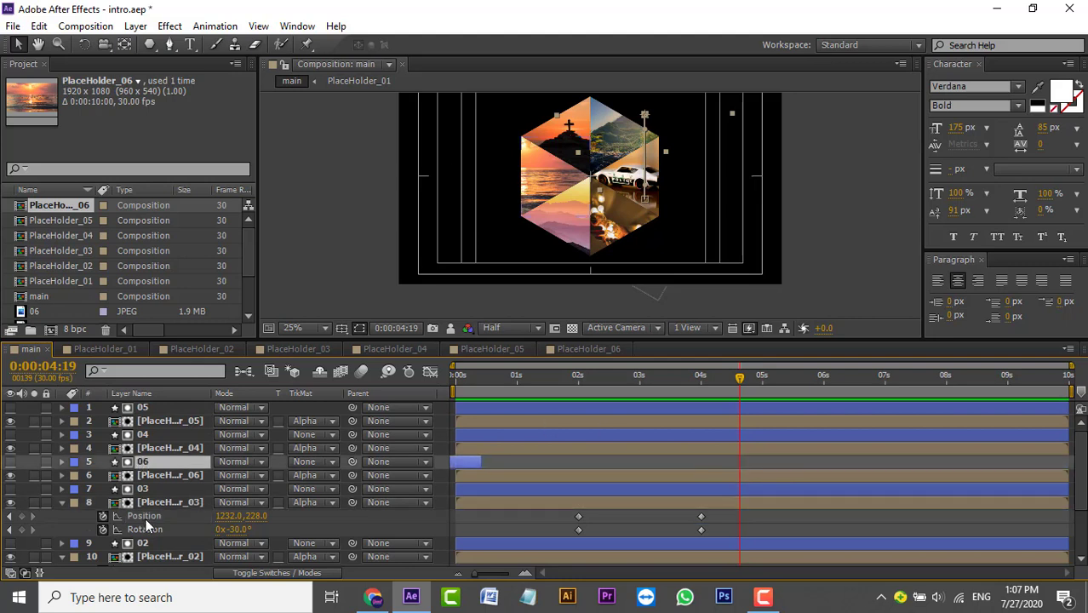
click(186, 450)
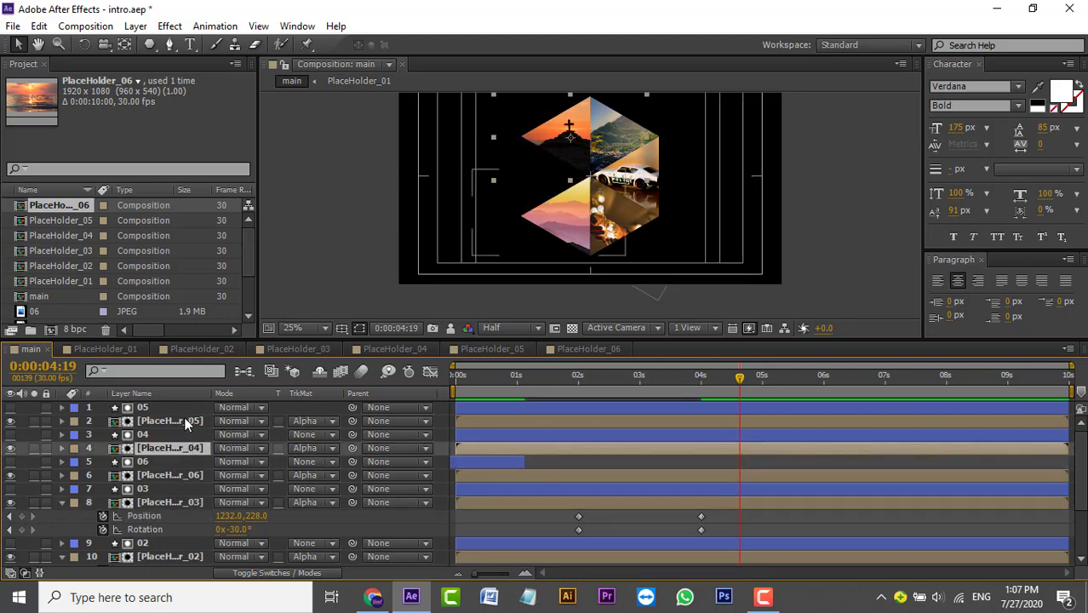
click(170, 421)
click(184, 444)
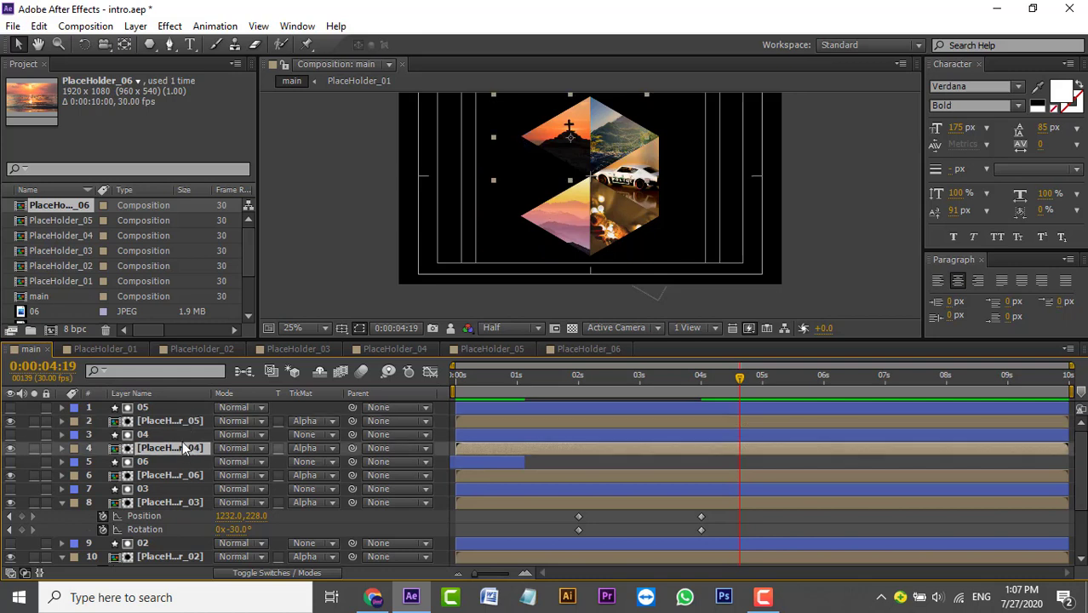
click(183, 423)
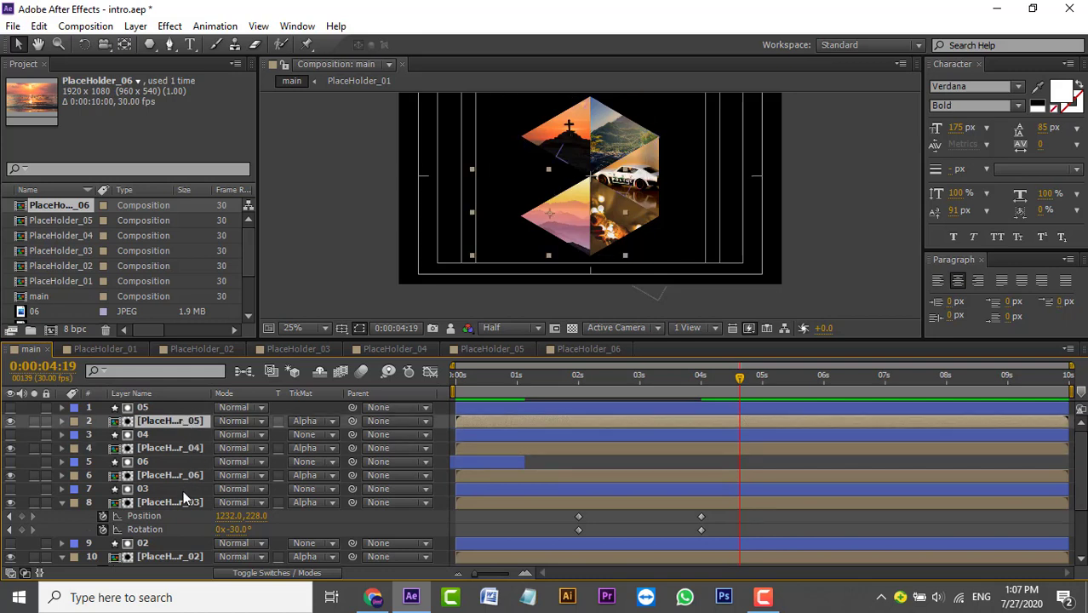
scroll(183, 499, down, 2)
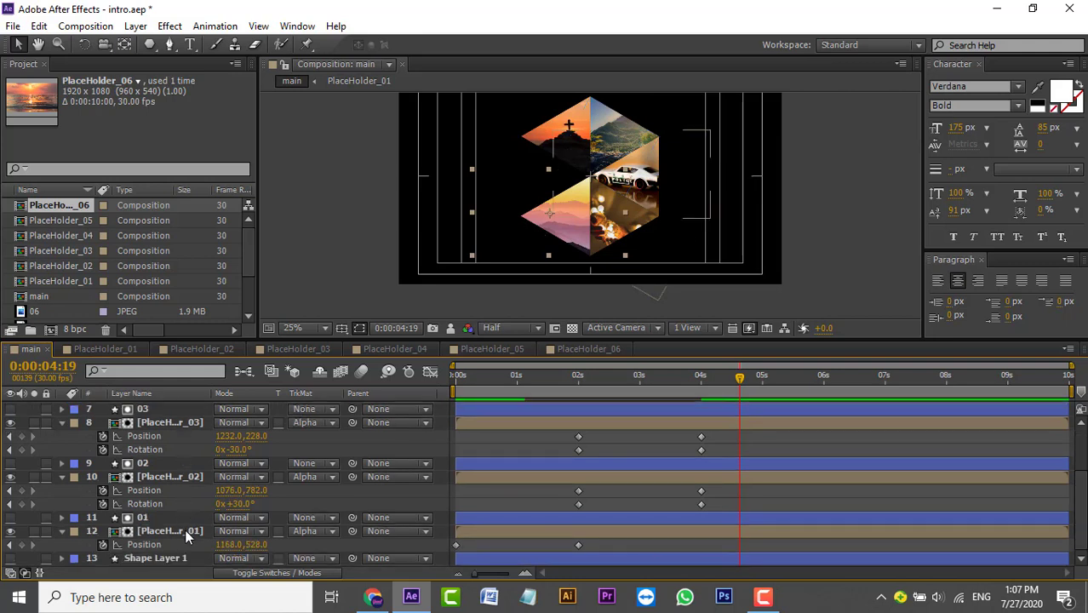
scroll(184, 529, up, 2)
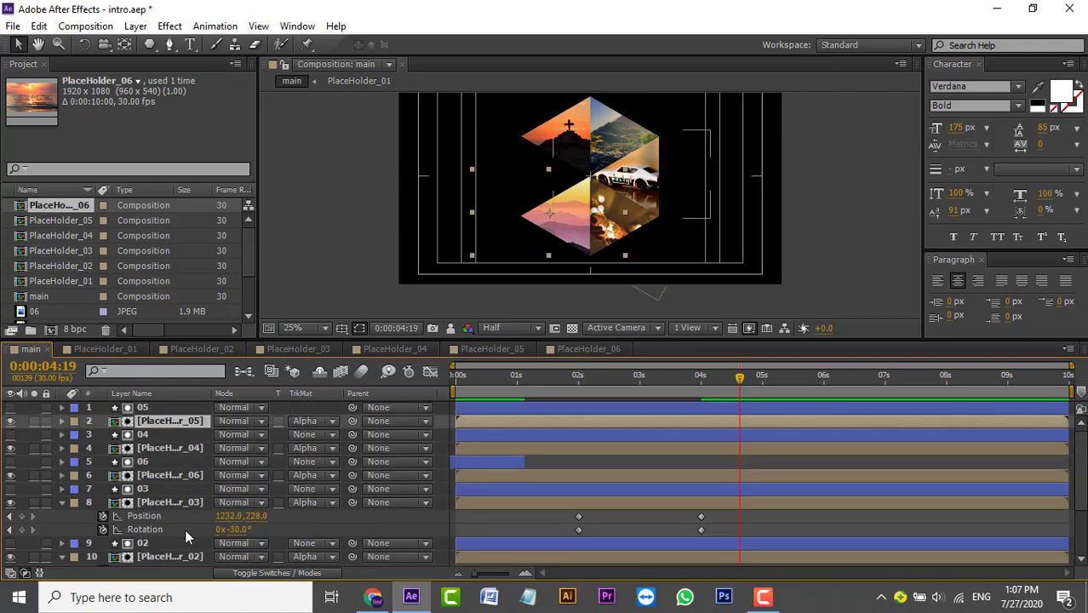
Select the 05 shape layer and preview the animation from the start
click(162, 408)
click(158, 417)
click(160, 410)
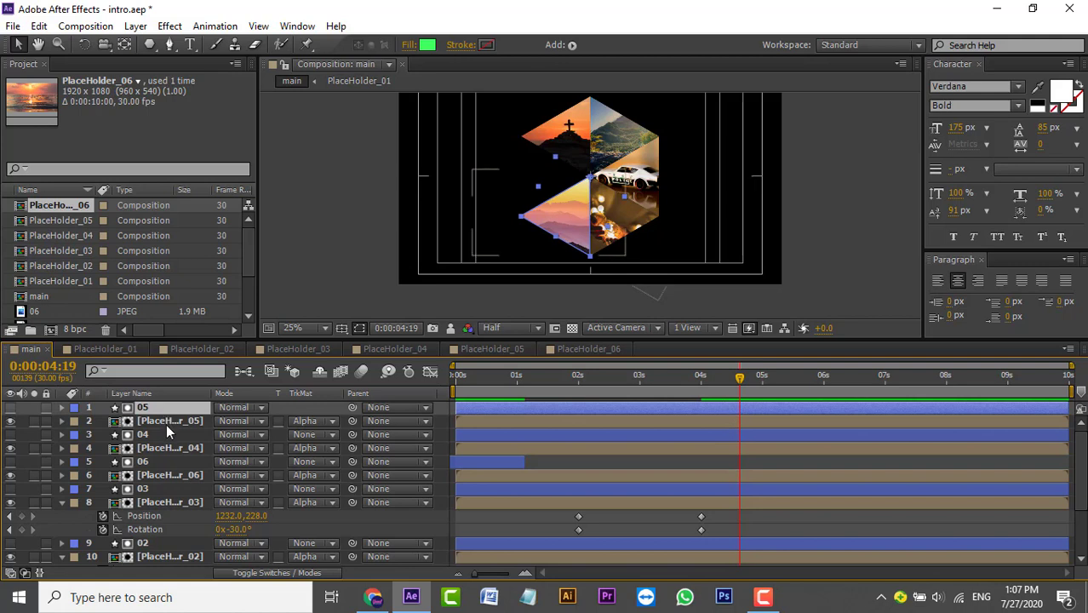
click(166, 424)
click(172, 412)
drag(739, 380, 420, 393)
key(space)
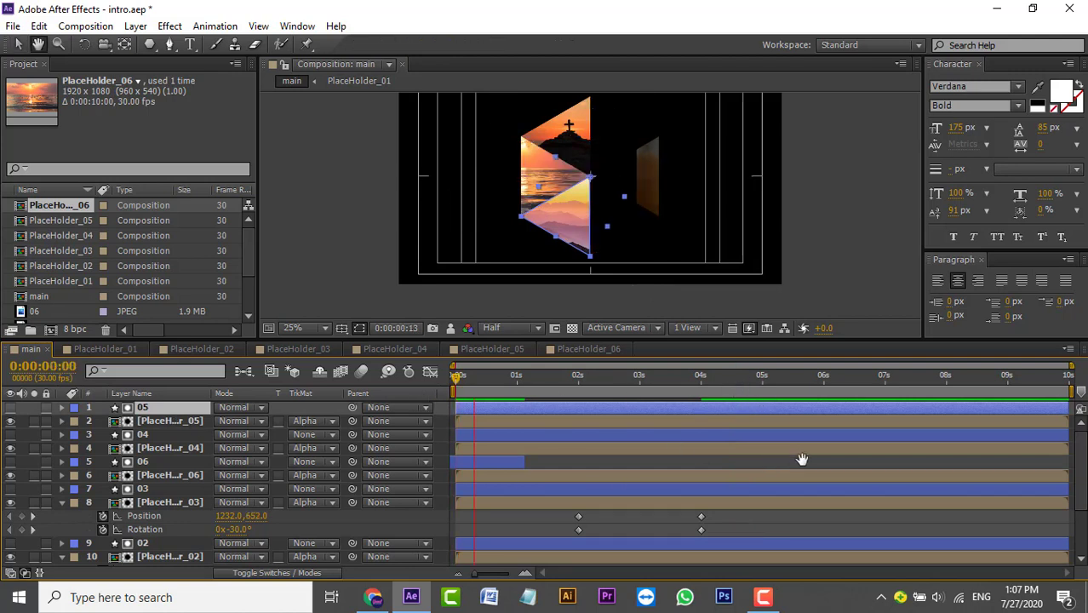
Extend the 06 layer to the composition end, start it at 0, and check the hexagon at 4 s
drag(491, 461, 720, 465)
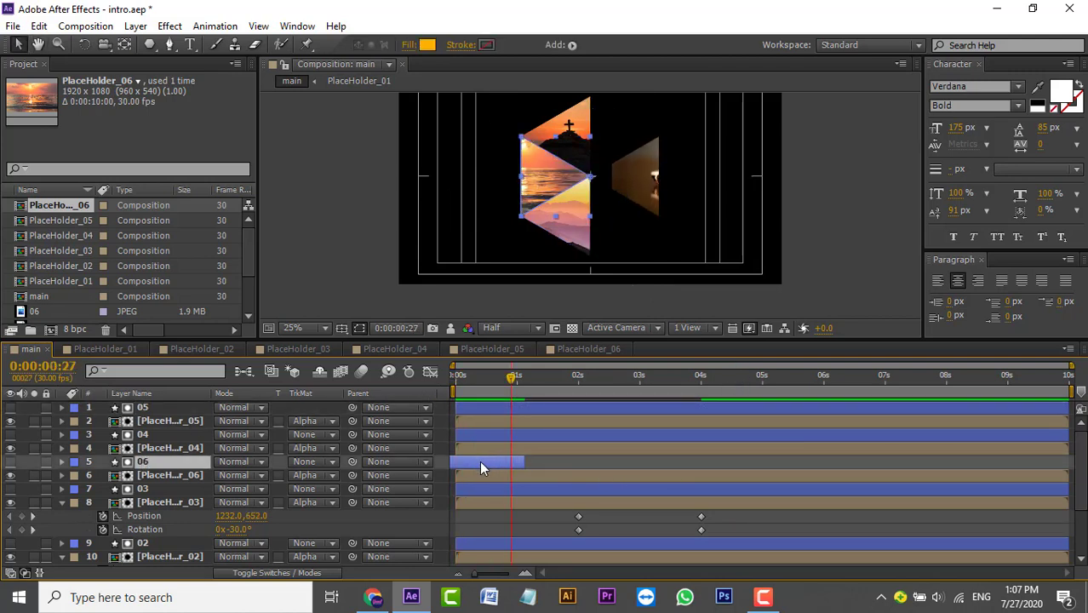
drag(625, 467, 503, 464)
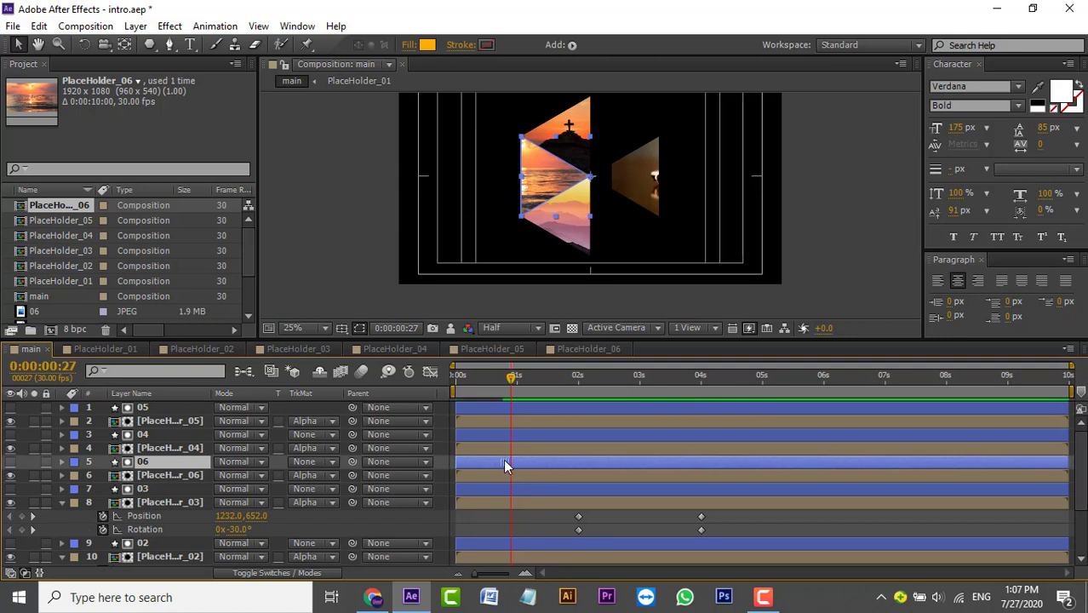
mouse_move(513, 380)
mouse_down()
mouse_move(397, 386)
mouse_move(623, 380)
mouse_up()
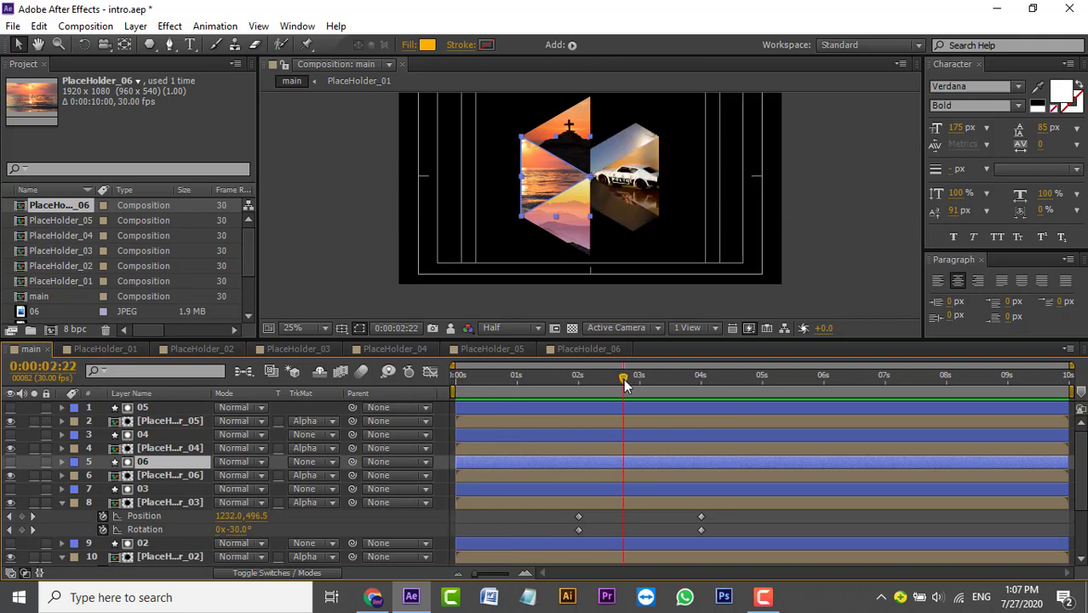
drag(709, 379, 703, 391)
mouse_move(701, 378)
mouse_down()
mouse_move(751, 381)
mouse_move(701, 389)
mouse_up()
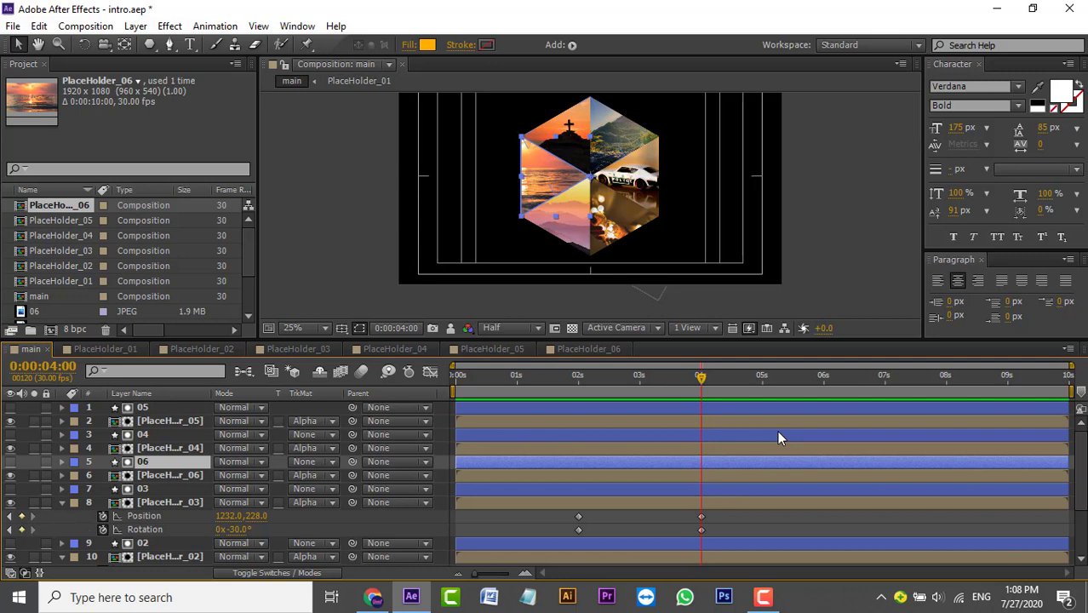
Move the 06 matte and PlaceHolder_06 layers to the top of the stack, above 05
click(782, 449)
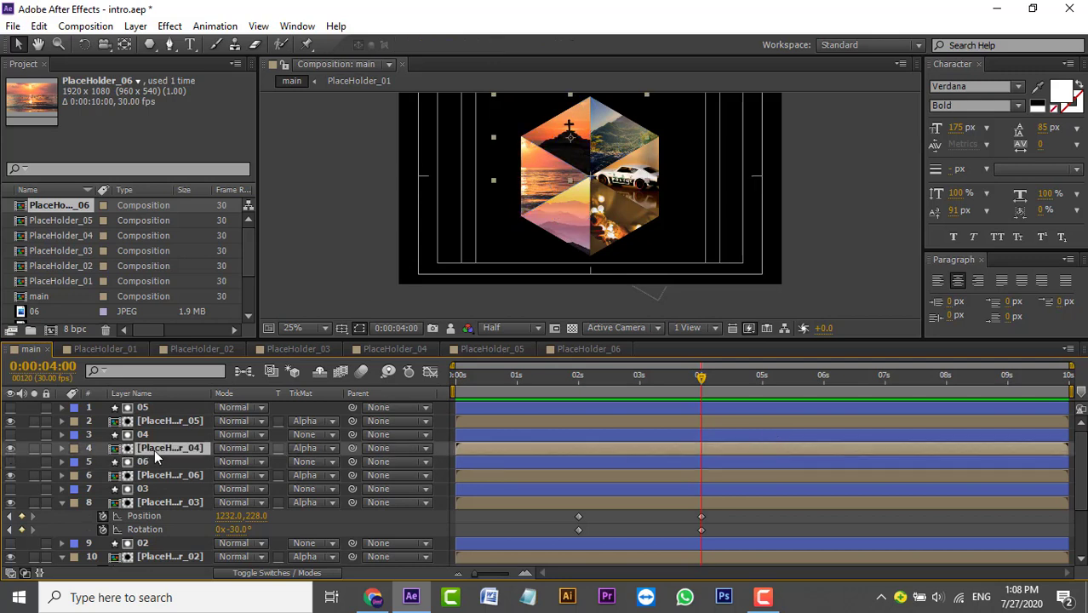
click(144, 477)
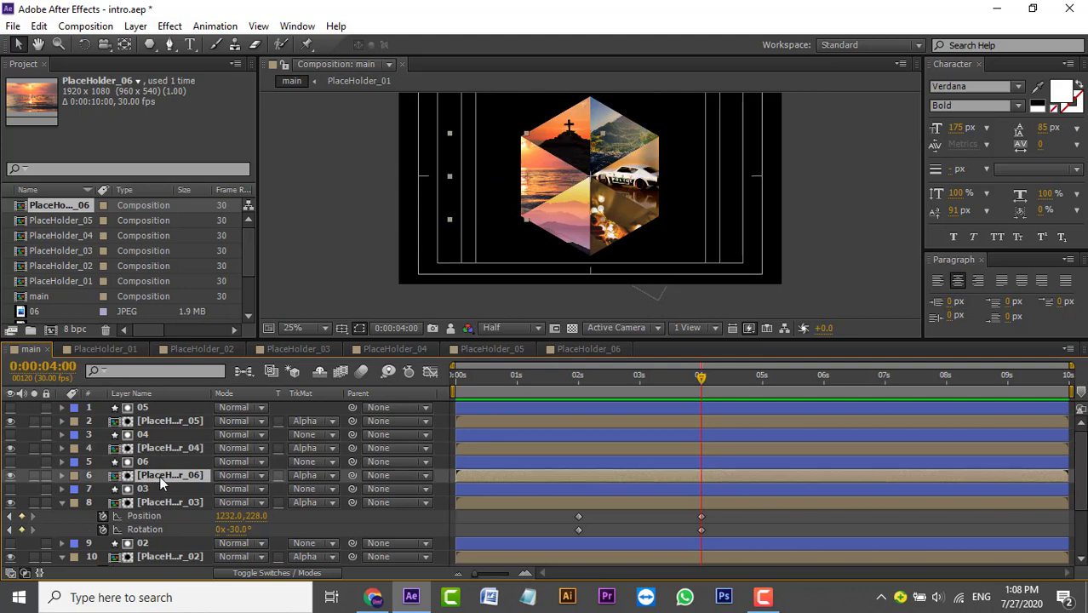
ctrl+click(170, 464)
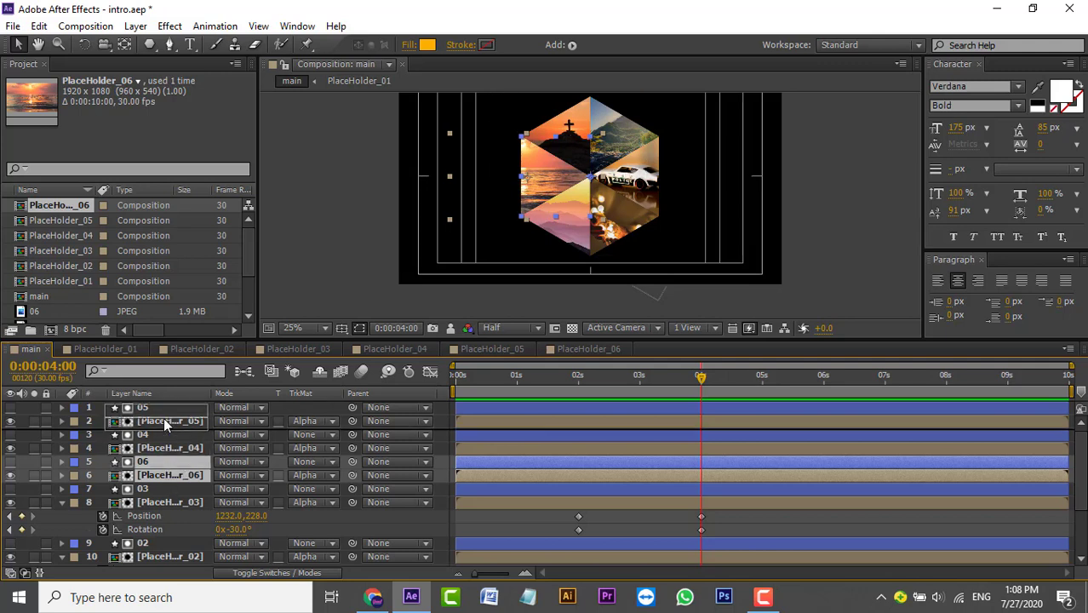
drag(165, 414, 156, 405)
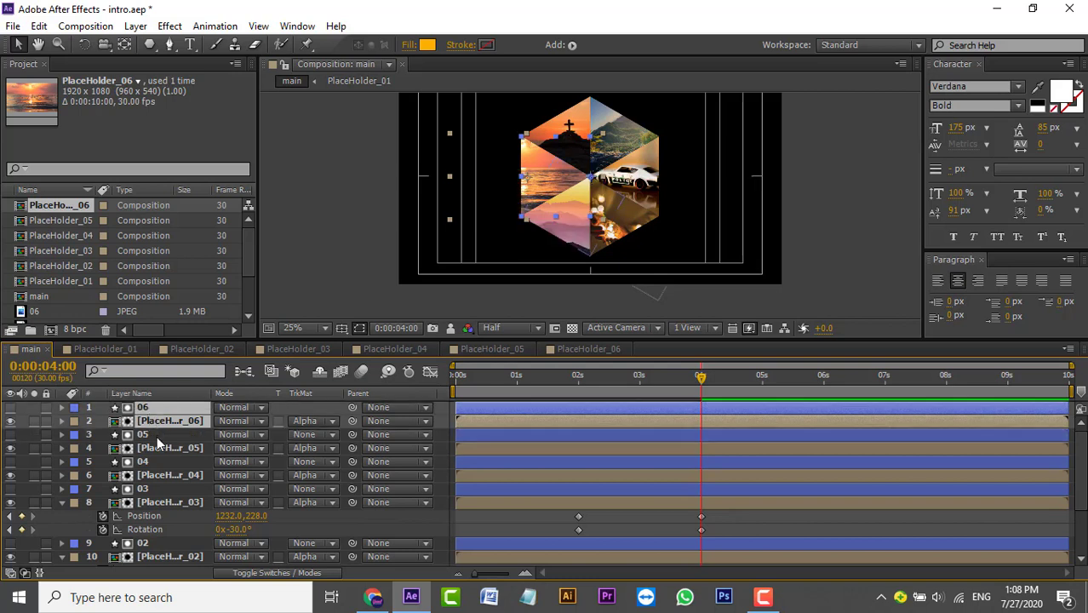
click(156, 434)
Select the PlaceHolder_05 and PlaceHolder_04 layers together
click(161, 447)
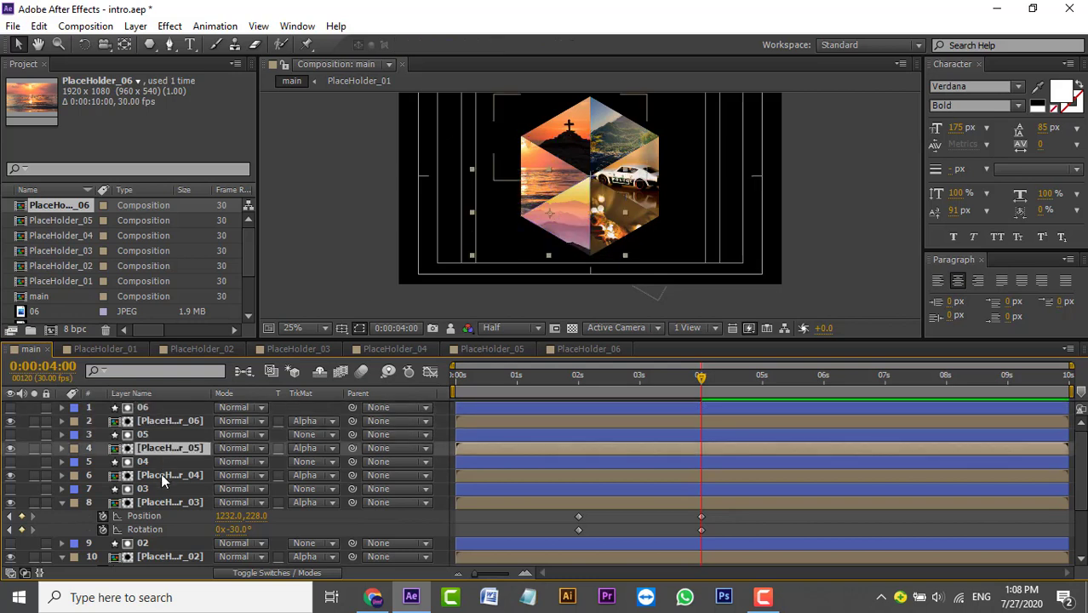
click(160, 474)
shift+click(186, 450)
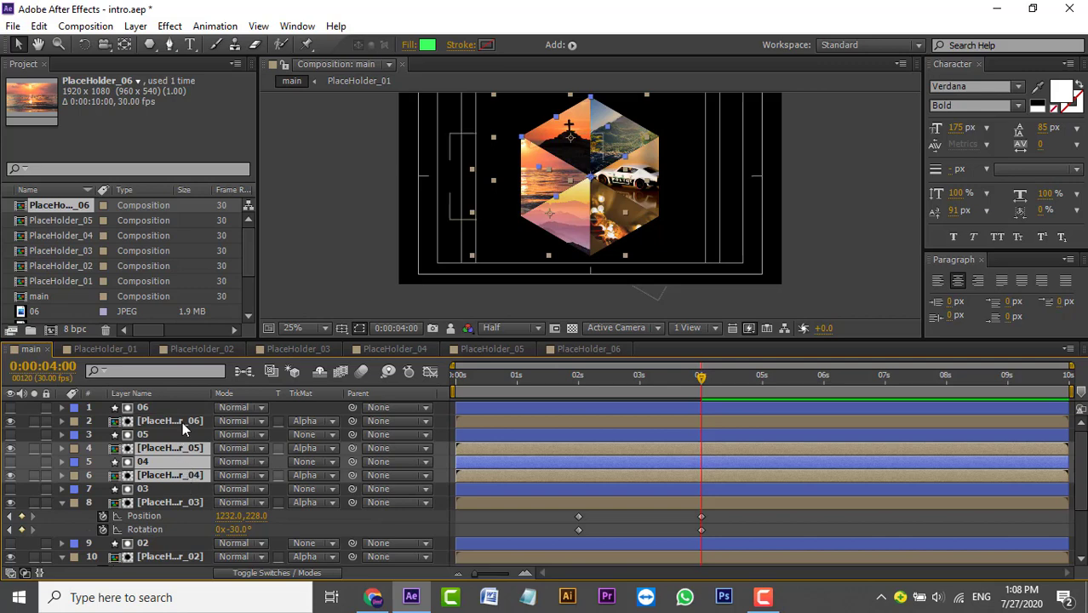
click(182, 421)
click(178, 447)
ctrl+click(191, 477)
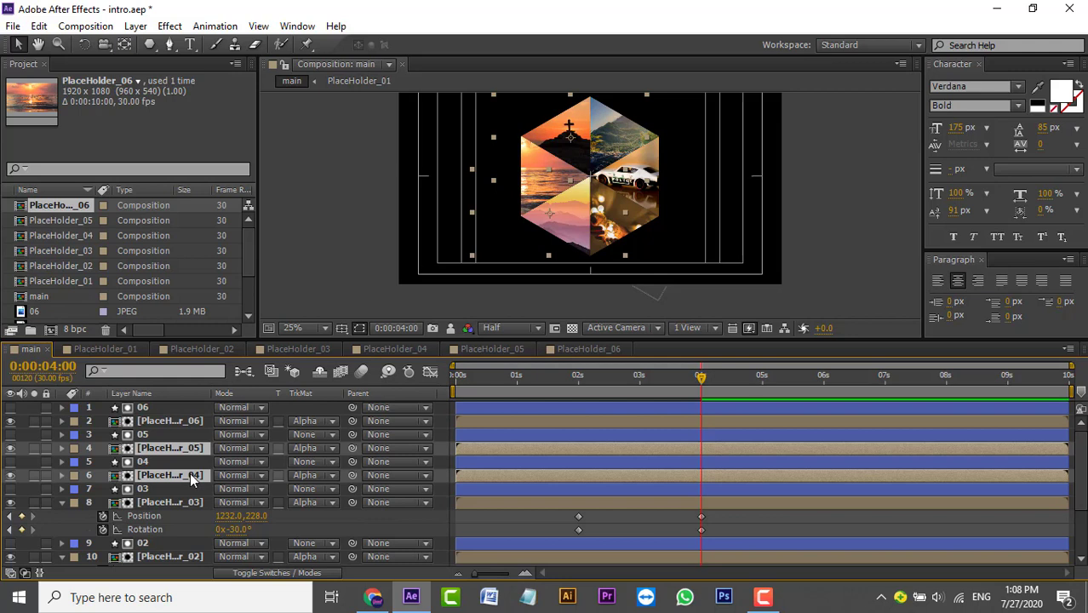
Start Position keyframes for PlaceHolder_05 and PlaceHolder_04 at 4 seconds
key(p)
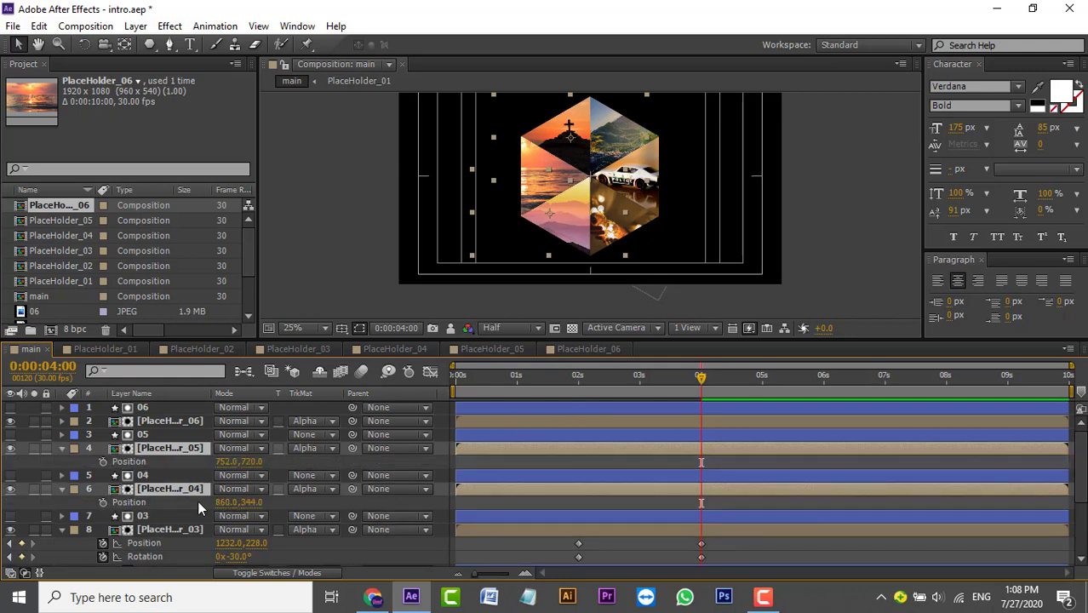
click(103, 502)
click(102, 461)
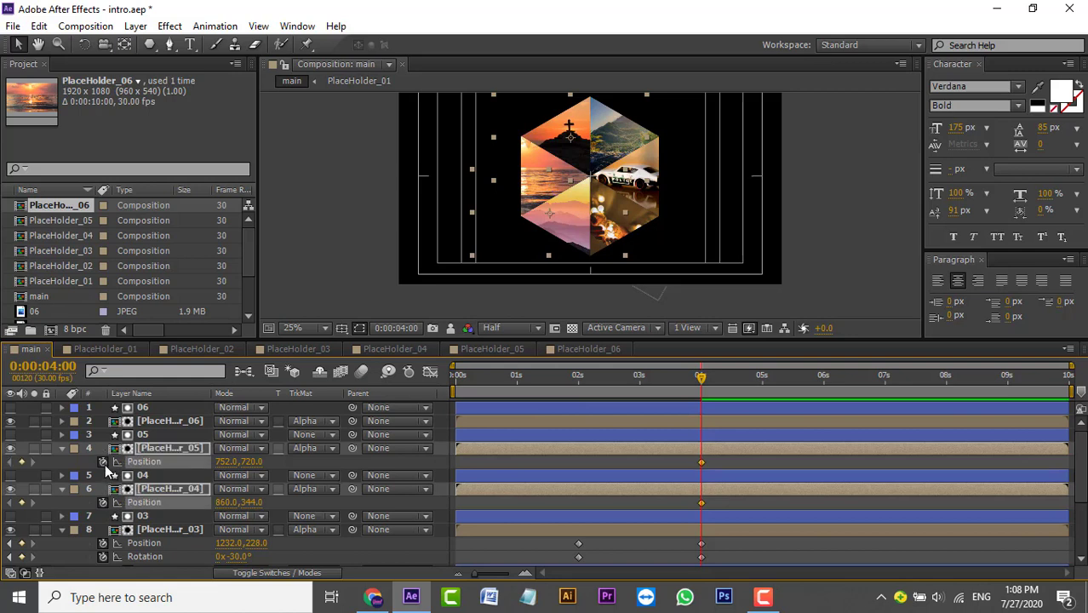
drag(700, 377, 823, 379)
click(824, 379)
mouse_move(823, 380)
mouse_down()
mouse_move(809, 380)
mouse_move(823, 385)
mouse_up()
drag(823, 379, 703, 388)
At 4 s, shift both pieces to the right, out of the hexagon
drag(569, 144, 637, 145)
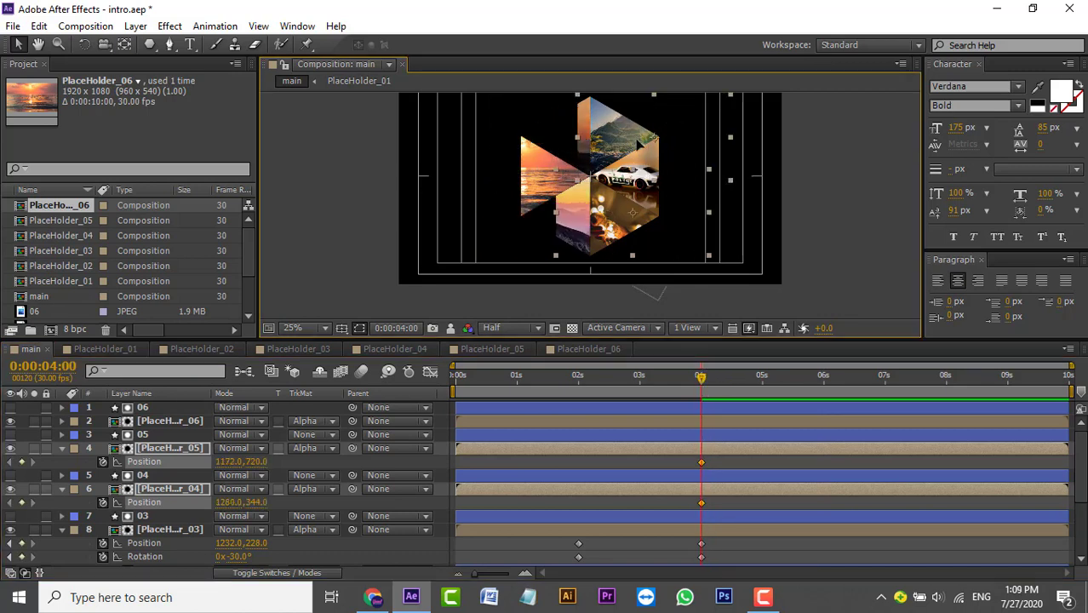
drag(567, 226, 606, 226)
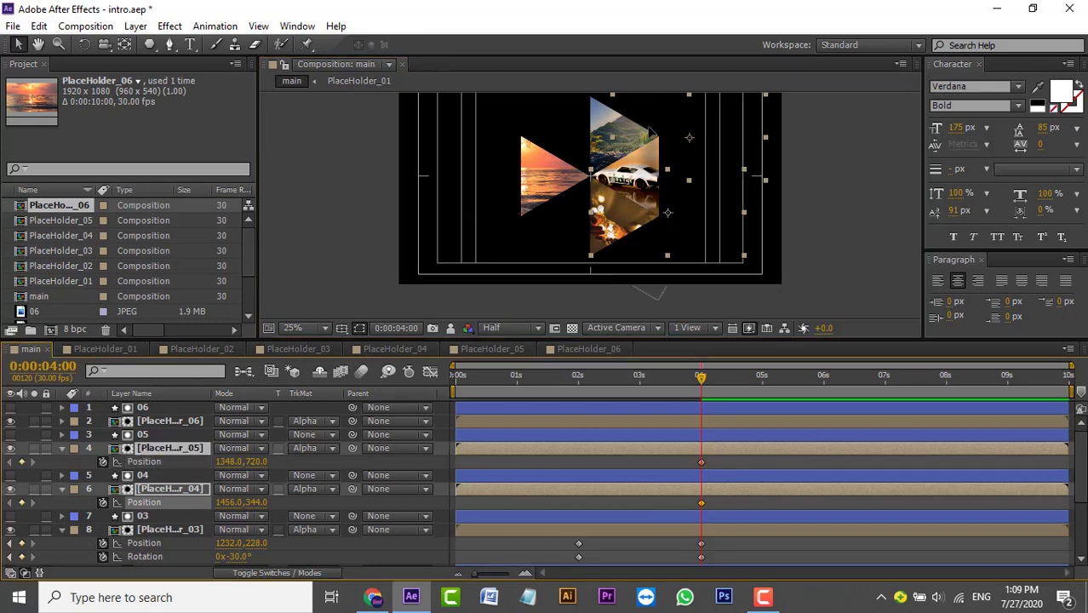
drag(651, 132, 638, 132)
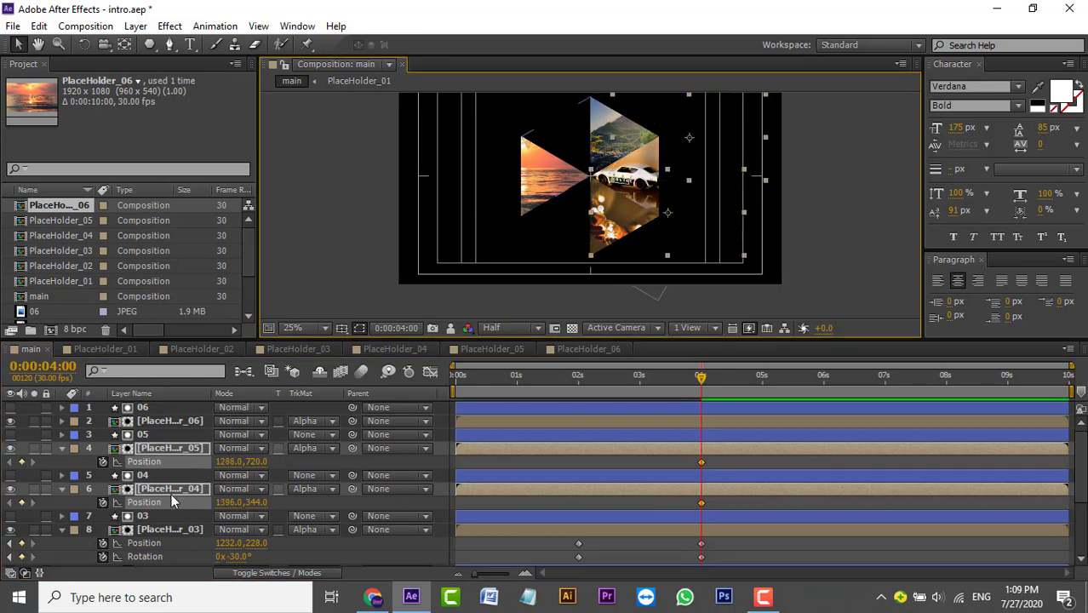
key(ctrl+z)
click(180, 449)
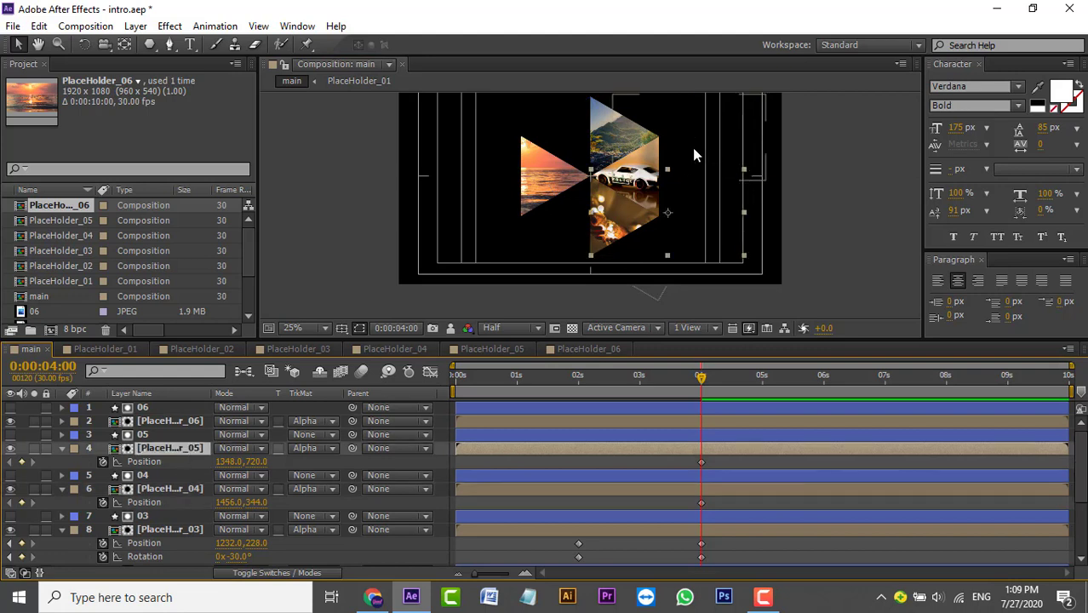
drag(691, 137, 668, 138)
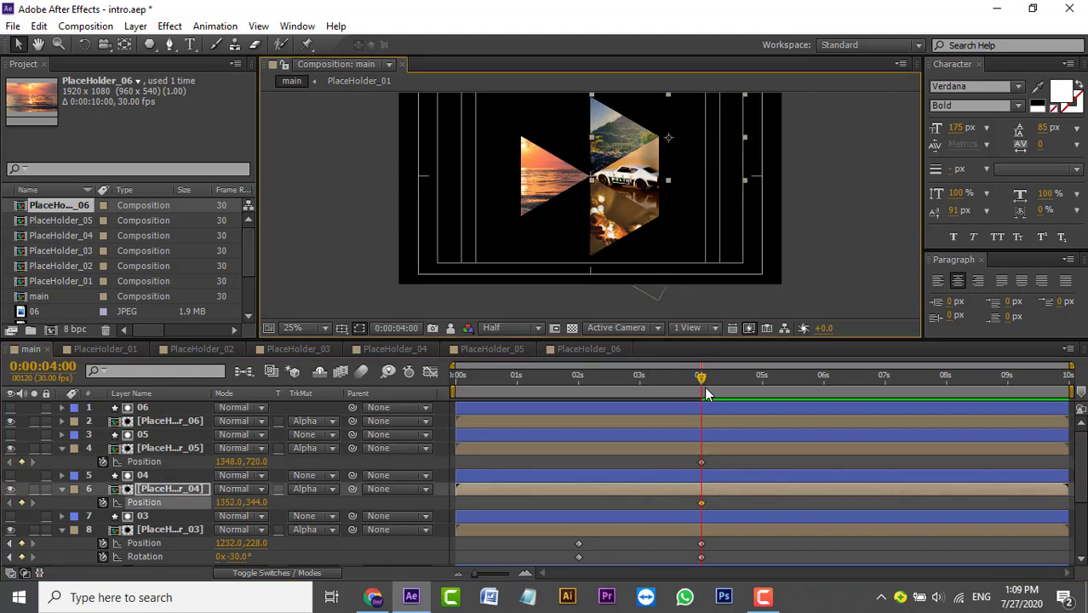
At 6 s, slide both pieces left into the hexagon at 978,720 and 980,344
drag(701, 377, 824, 380)
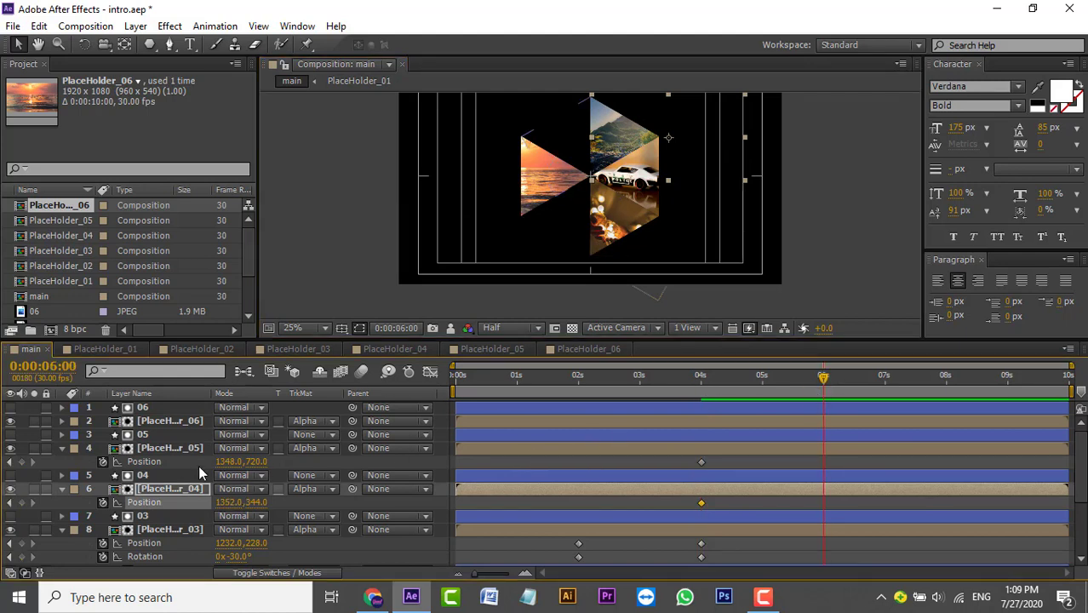
click(163, 461)
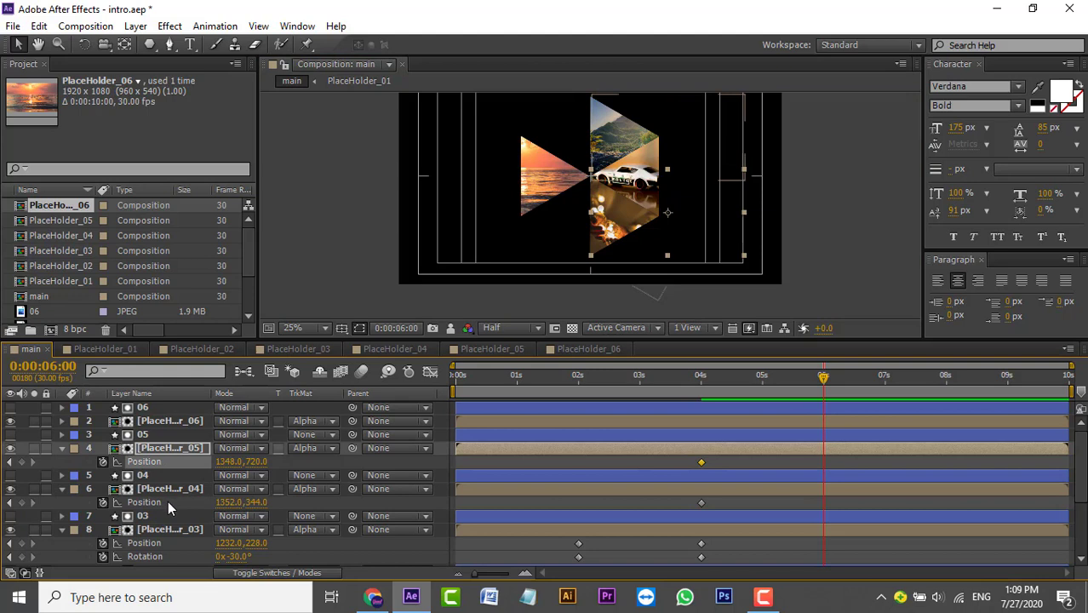
shift+click(168, 501)
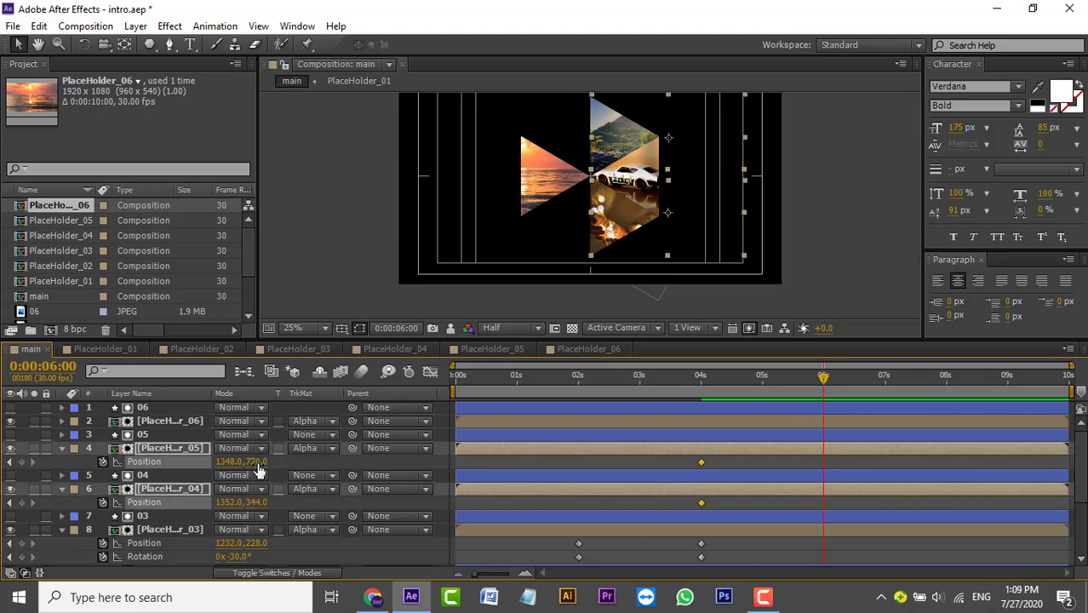
drag(255, 461, 193, 468)
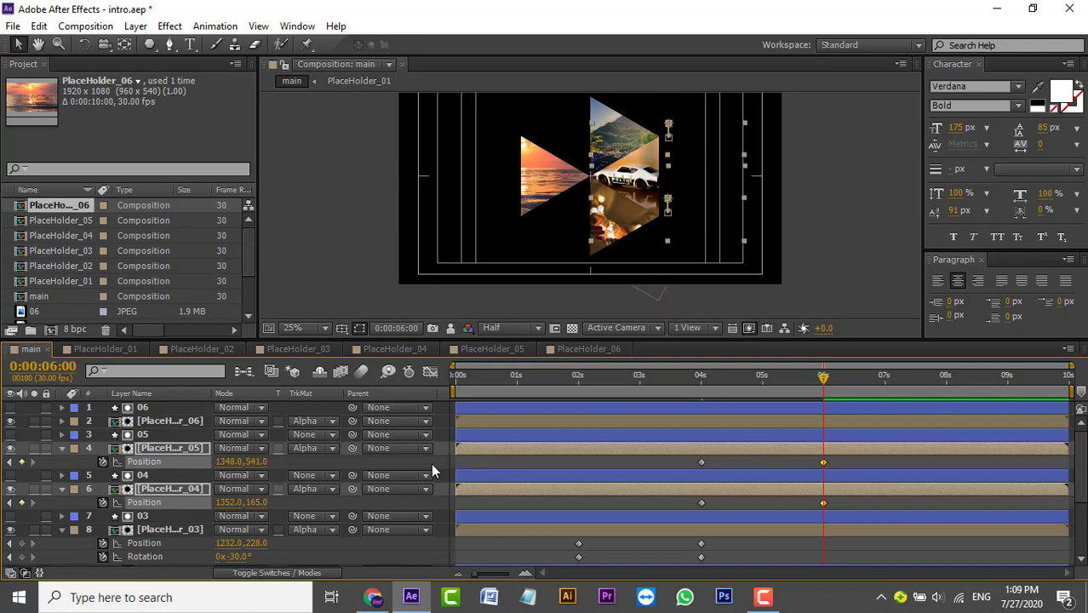
key(ctrl+z)
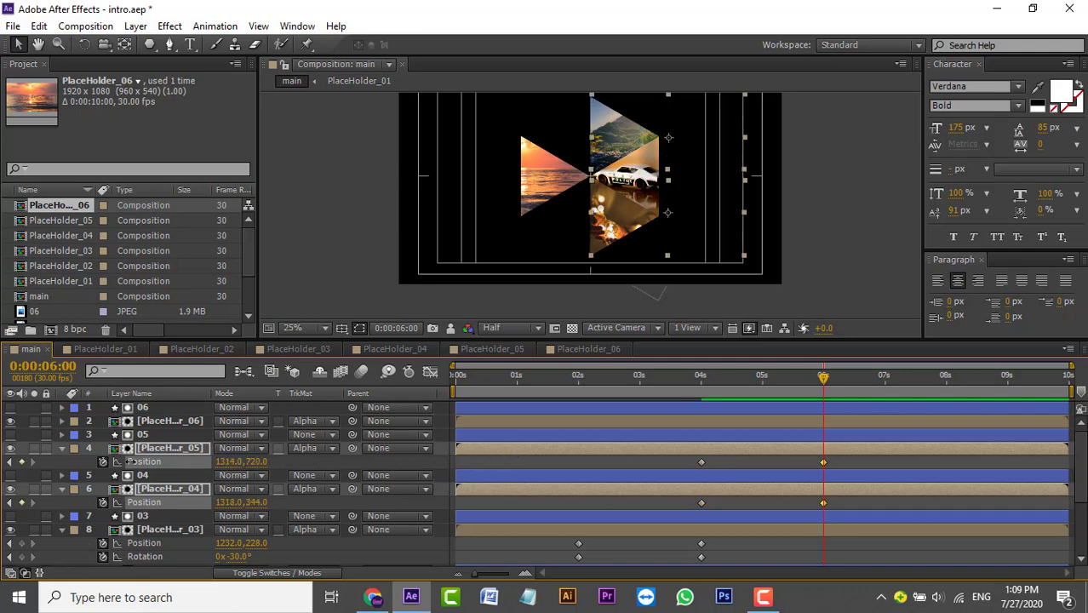
drag(227, 463, 181, 456)
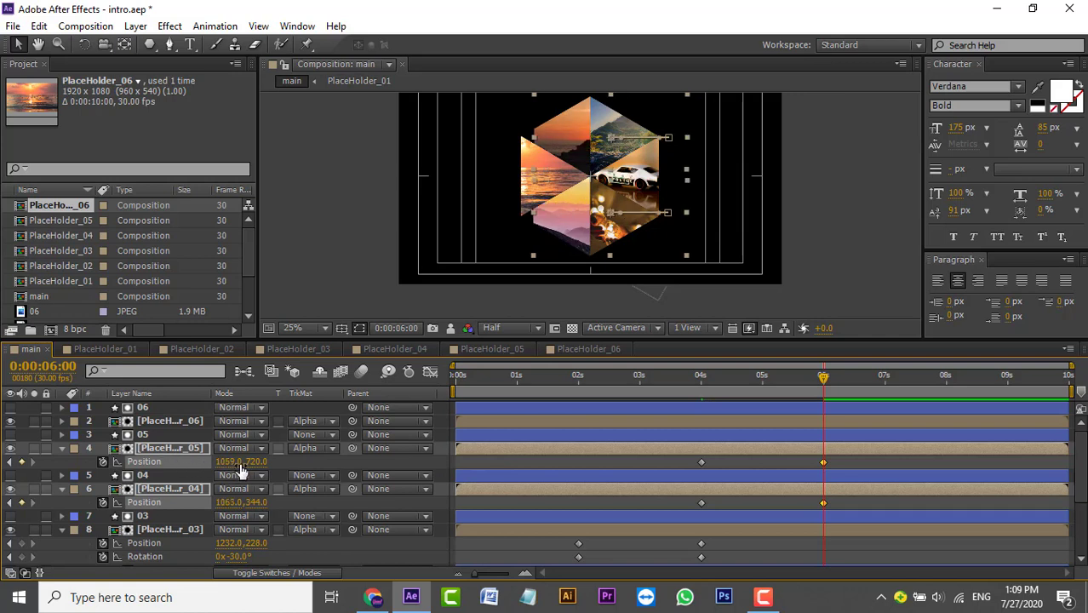
mouse_move(228, 462)
mouse_down()
mouse_move(197, 461)
mouse_move(215, 460)
mouse_up()
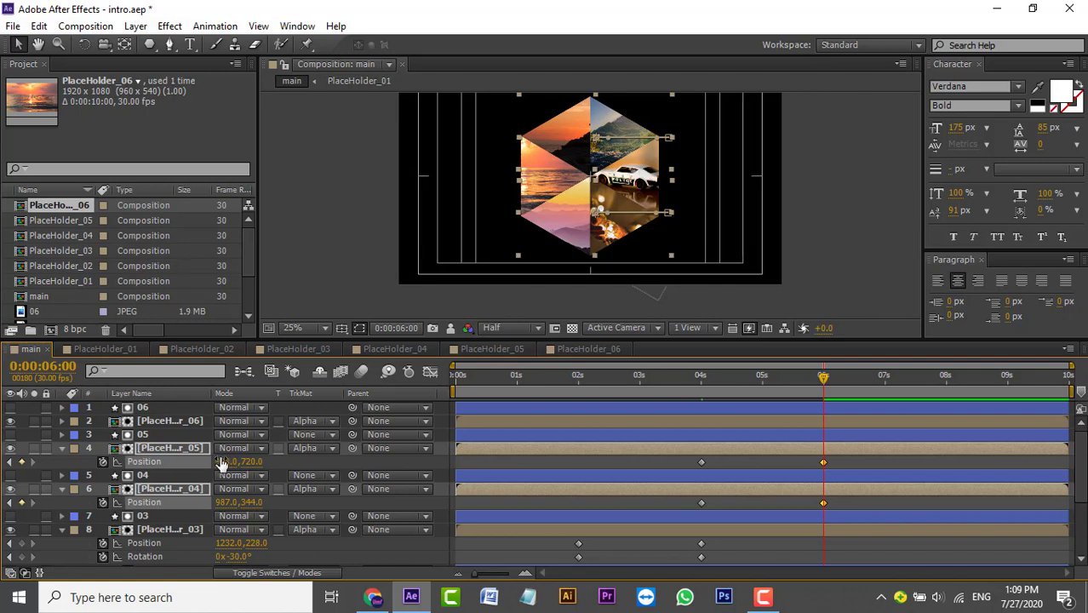
drag(219, 461, 213, 461)
drag(826, 383, 292, 437)
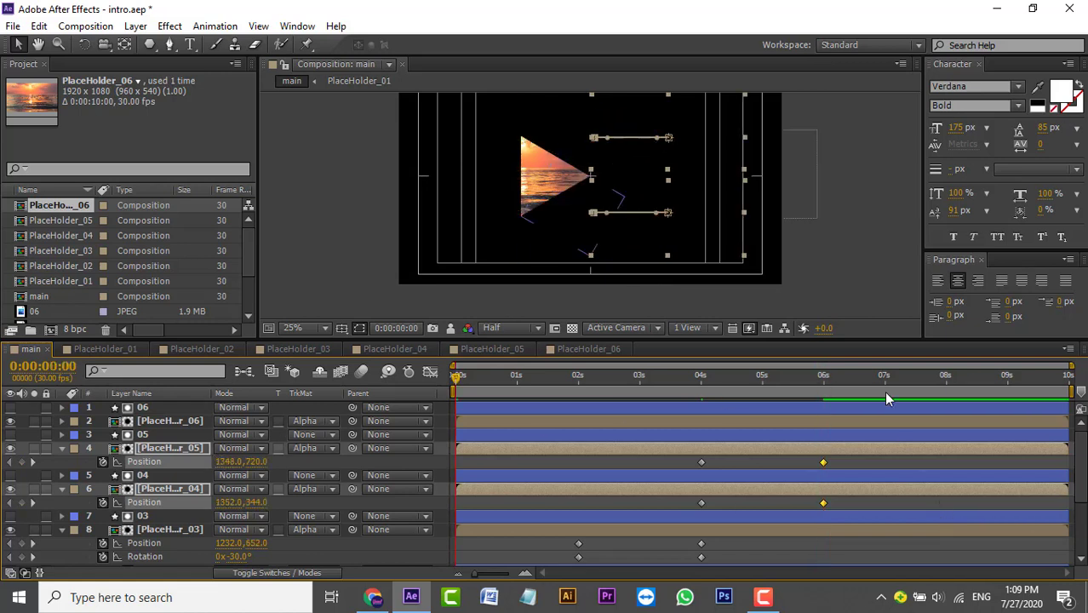
Preview the slide-in animation and stop the playhead at 6 seconds
click(870, 308)
key(space)
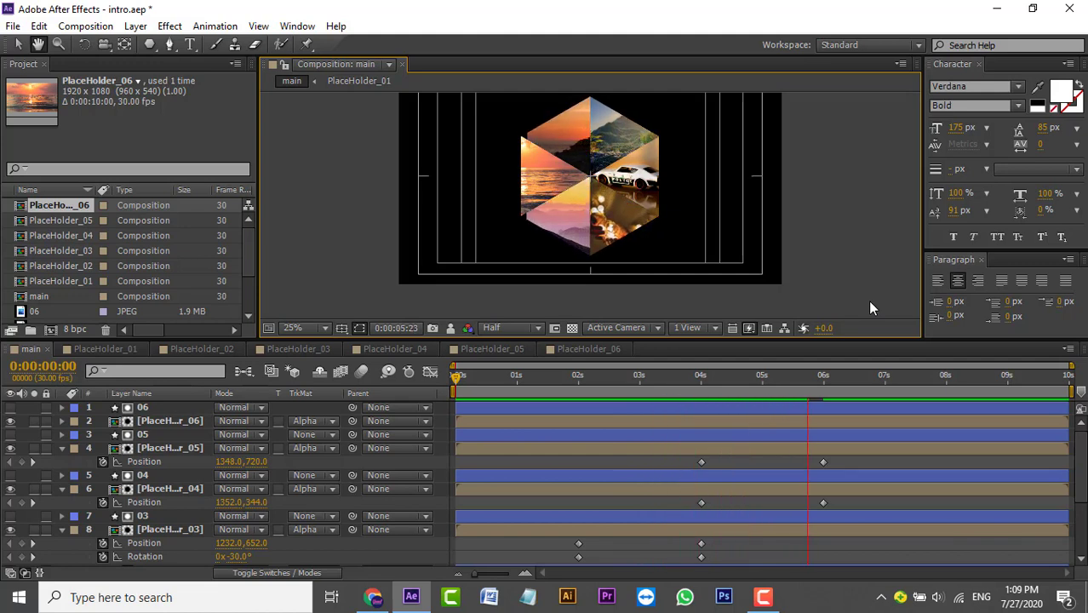
drag(846, 379, 827, 380)
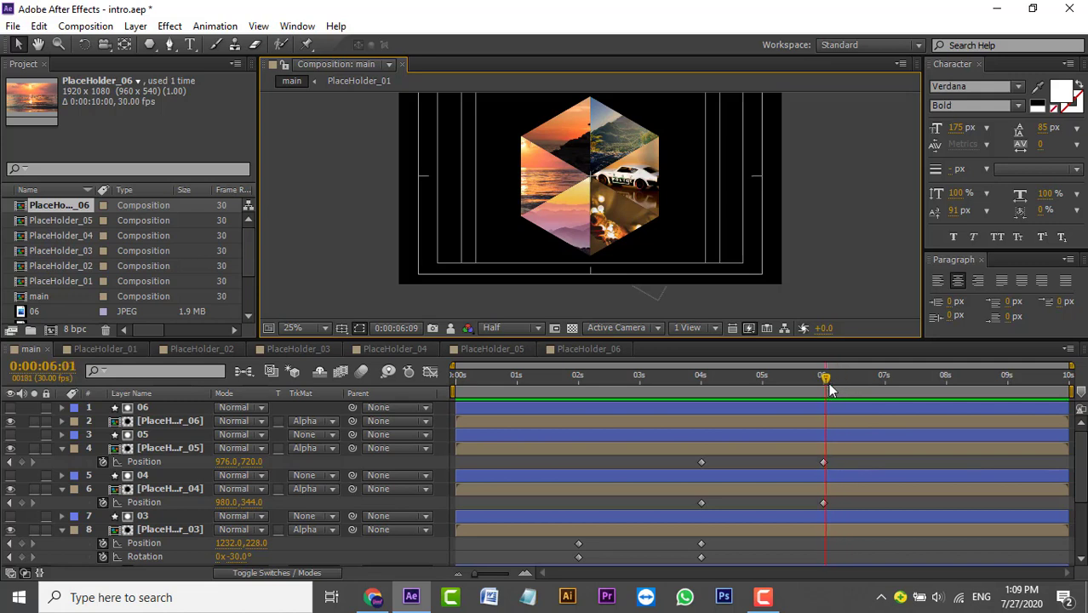
drag(830, 389, 829, 392)
Select the PlaceHolder_06 layer and reveal its Position, reading 640,540
click(860, 457)
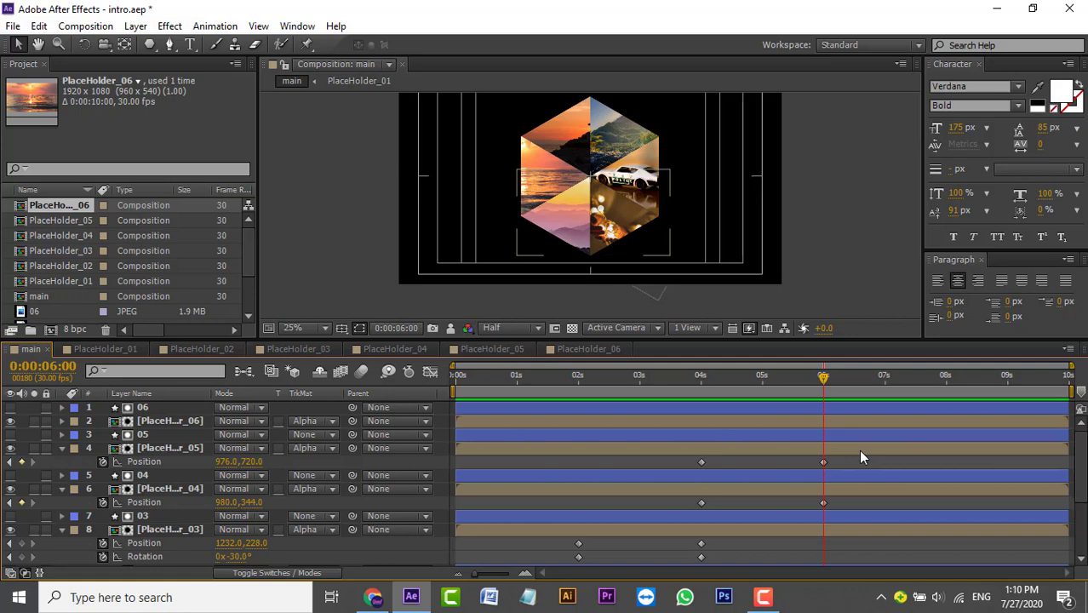
click(161, 423)
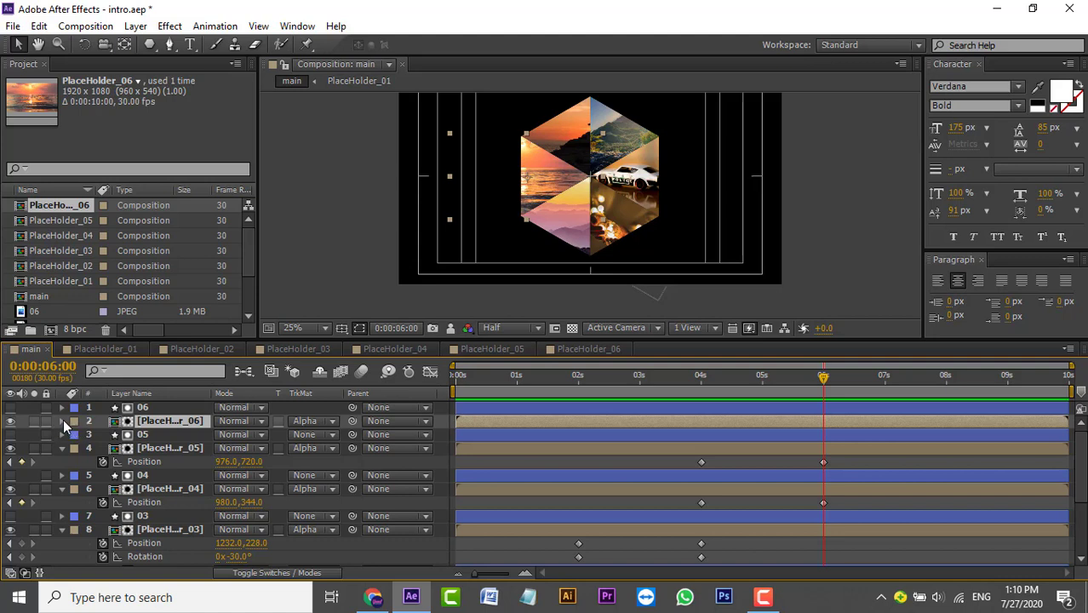
key(p)
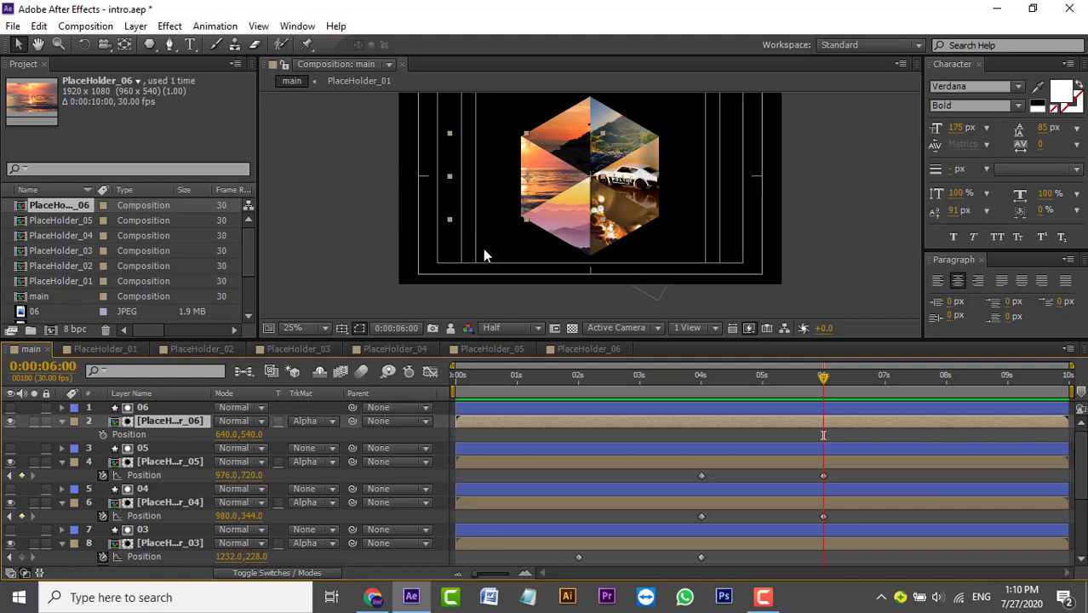
At 6 s, move the PlaceHolder_06 piece left to x 220 and keyframe its Position
click(557, 191)
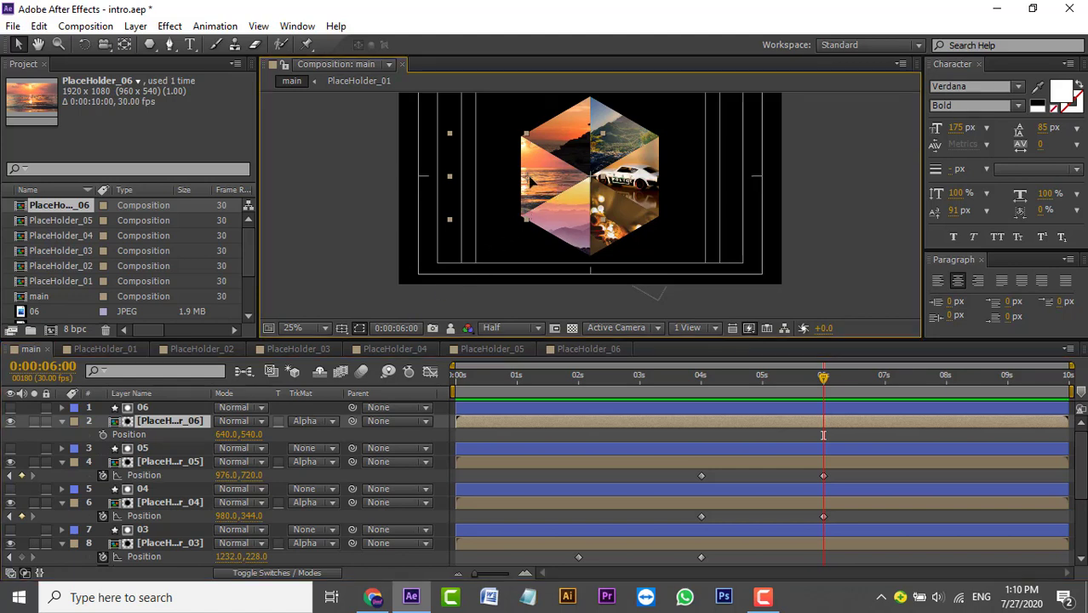
drag(530, 181, 396, 180)
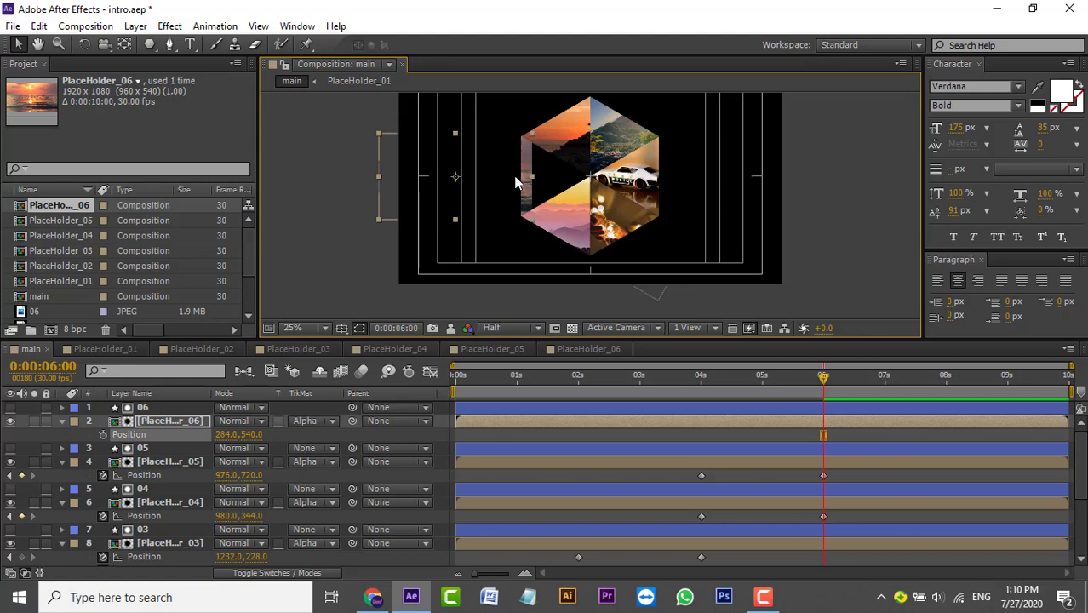
drag(516, 181, 502, 178)
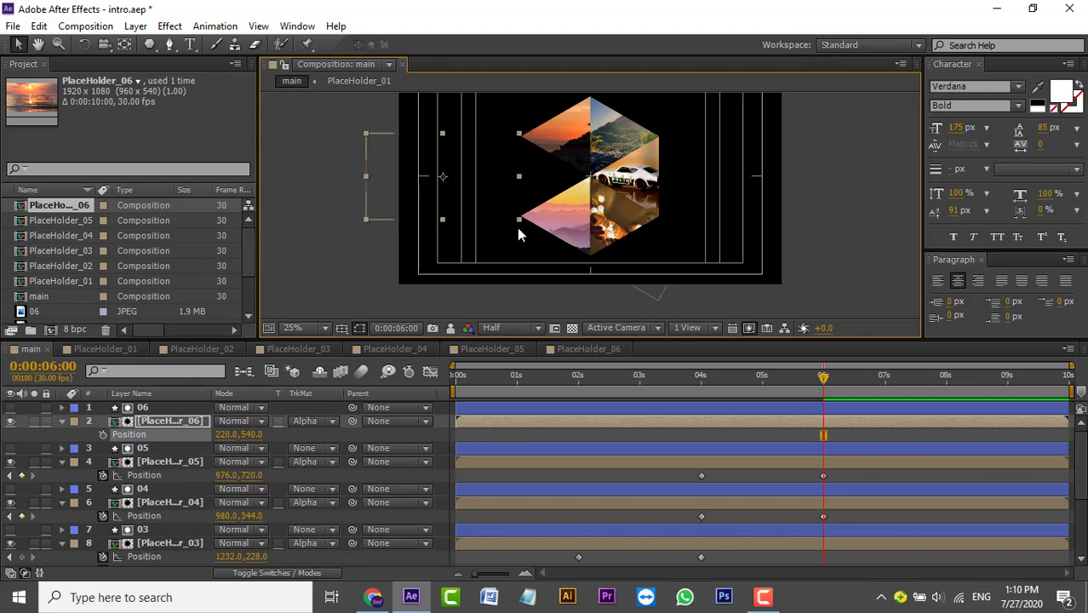
click(106, 437)
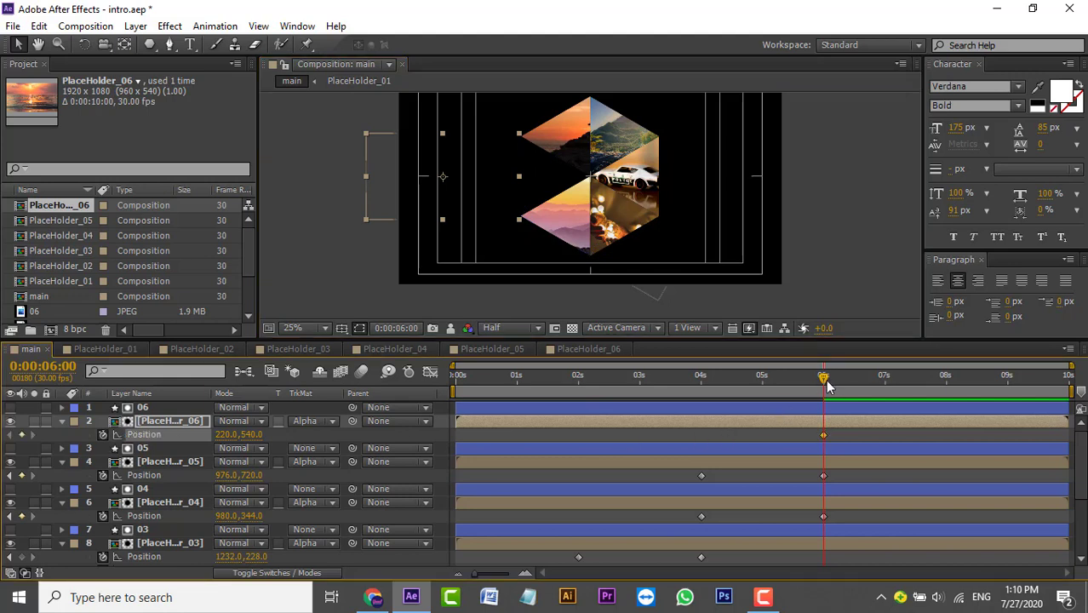
At 8 seconds, slide PlaceHolder_06 right to Position 616,540
drag(947, 384, 950, 387)
drag(242, 436, 347, 430)
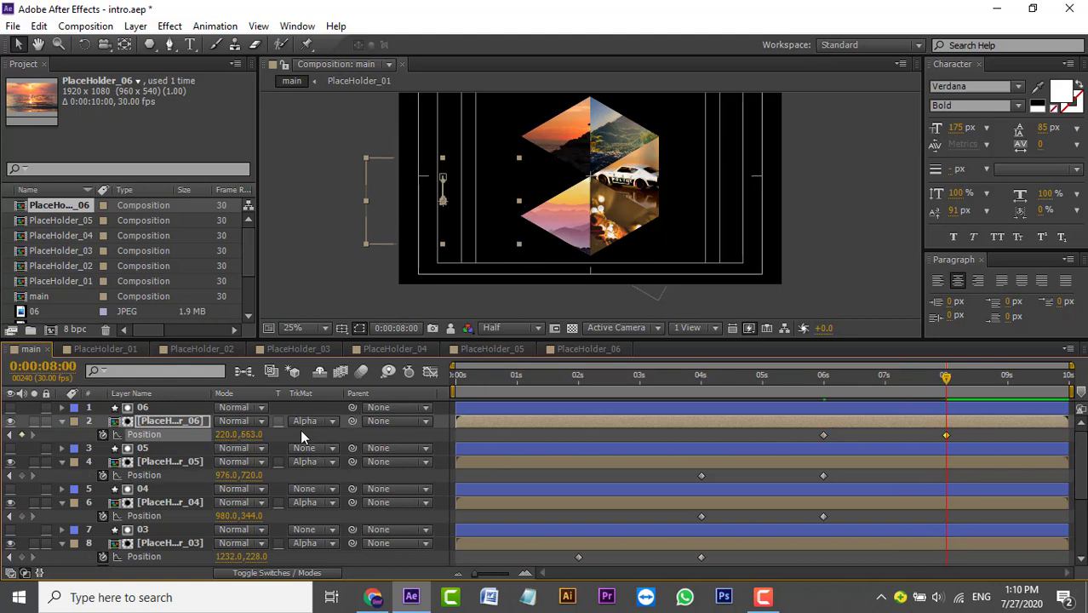
key(ctrl+z)
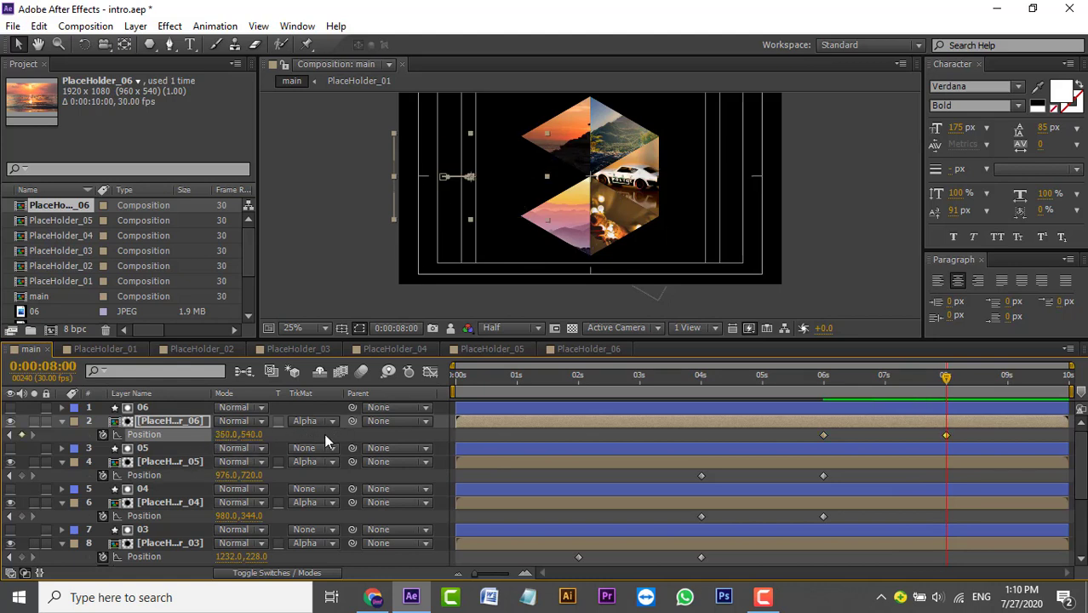
drag(227, 435, 323, 433)
drag(242, 435, 287, 430)
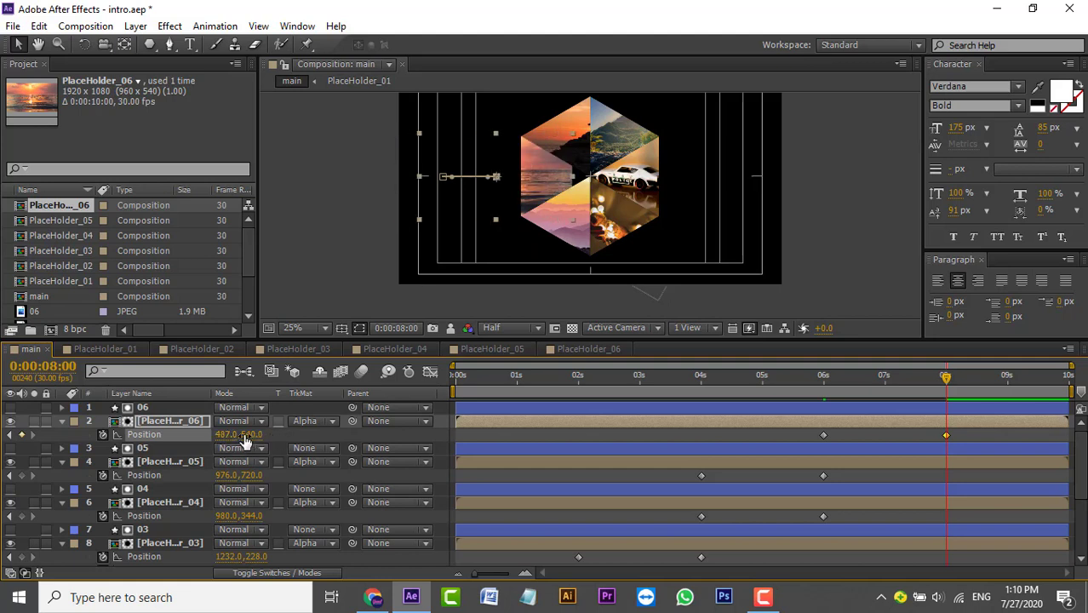
drag(240, 435, 292, 445)
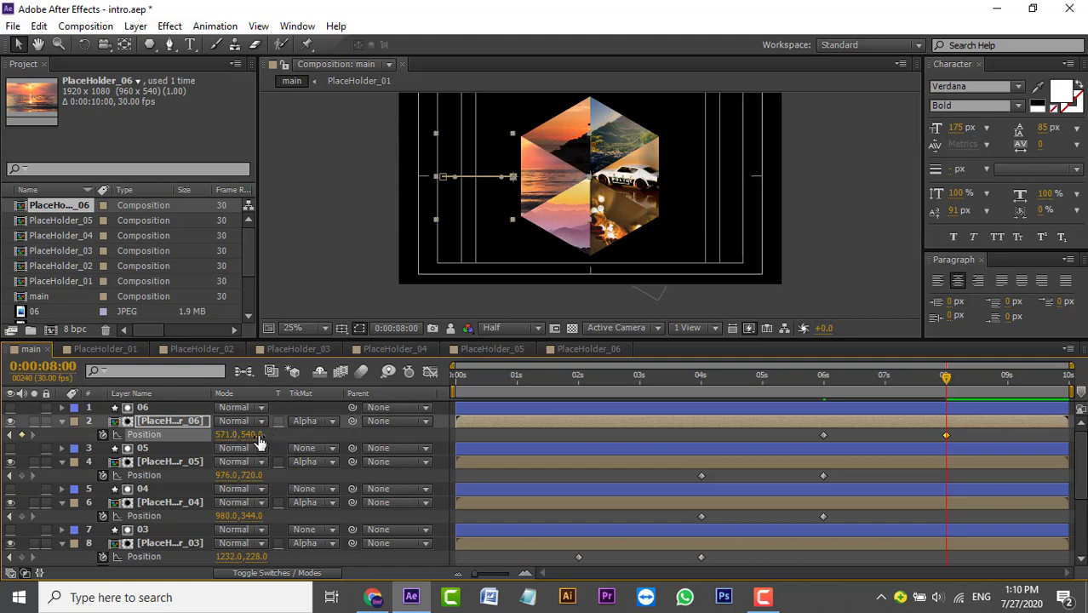
drag(227, 435, 265, 434)
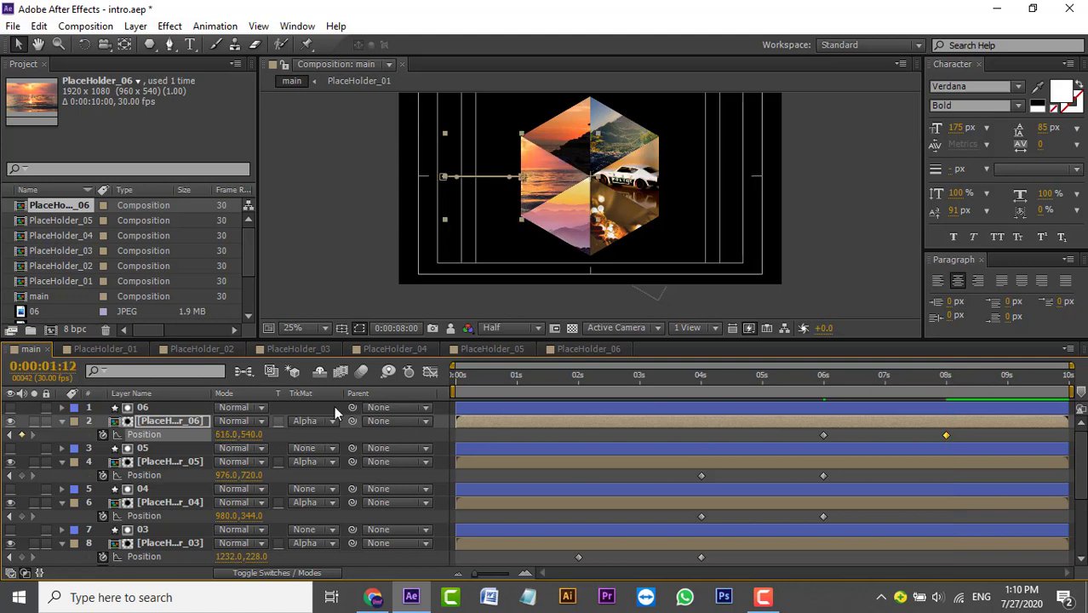
Preview the full hexagon collage animation from the start
key(Home)
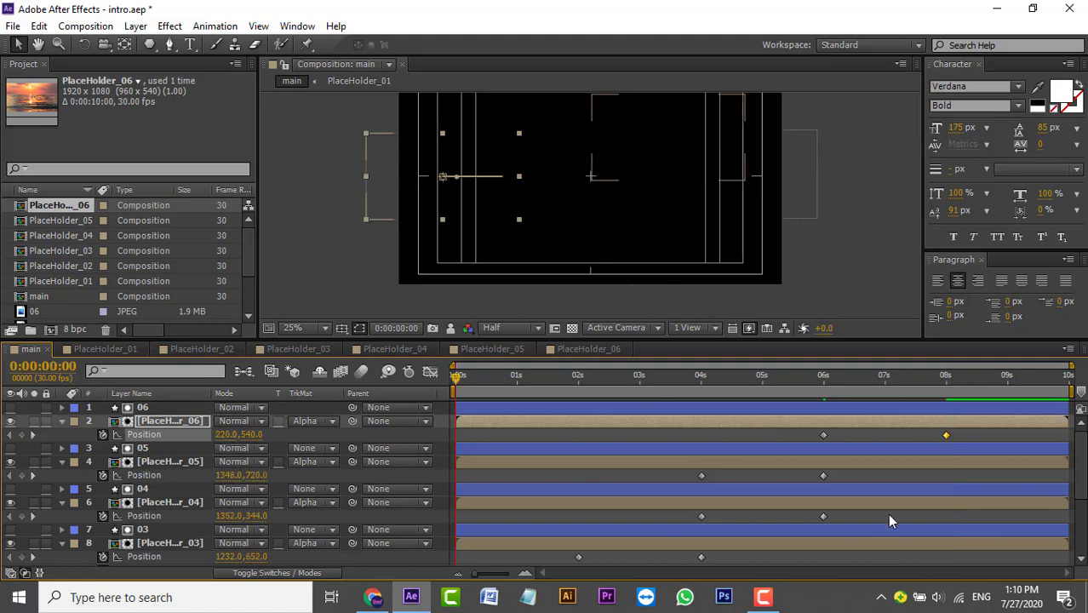
key(space)
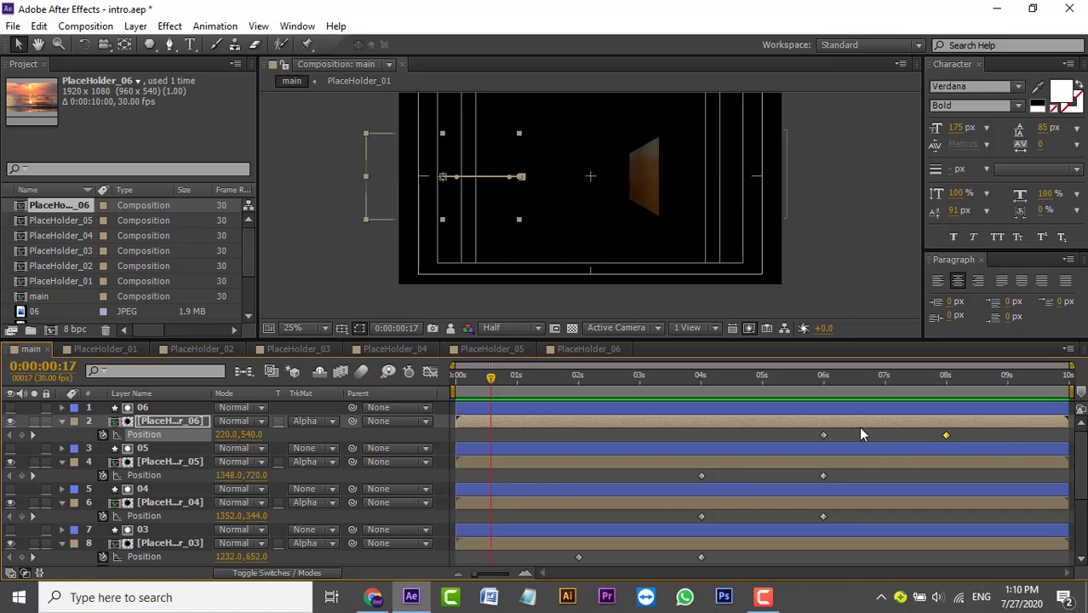
click(824, 187)
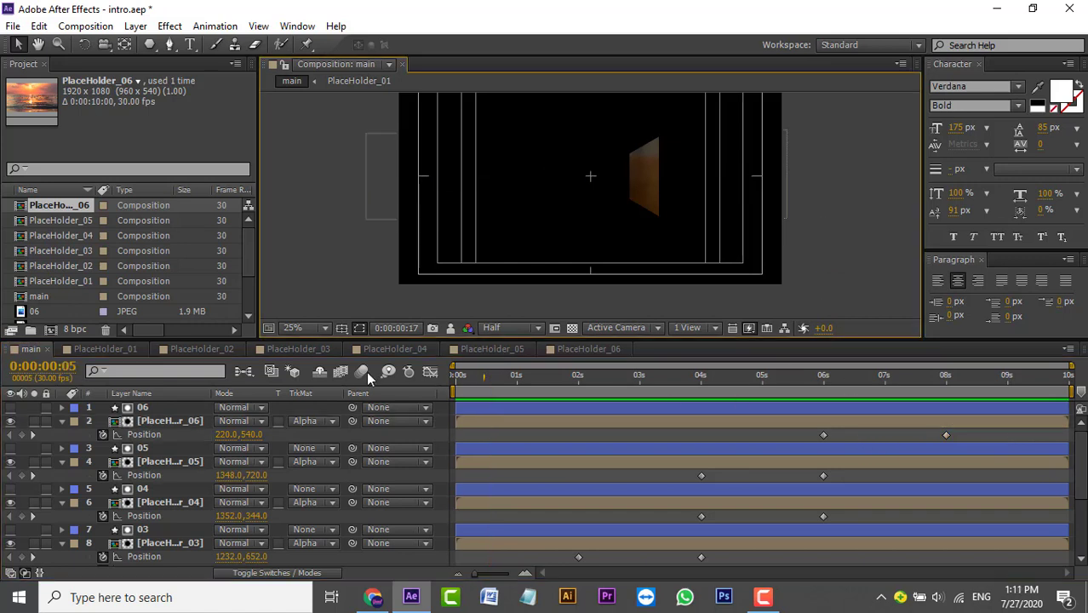
drag(482, 378, 457, 378)
click(844, 221)
key(space)
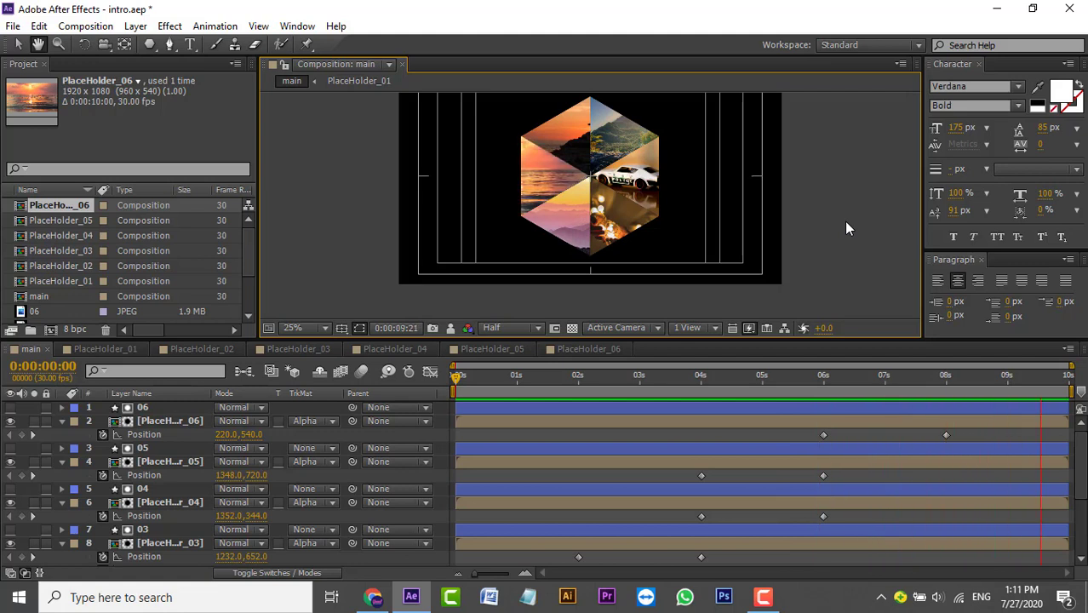
key(space)
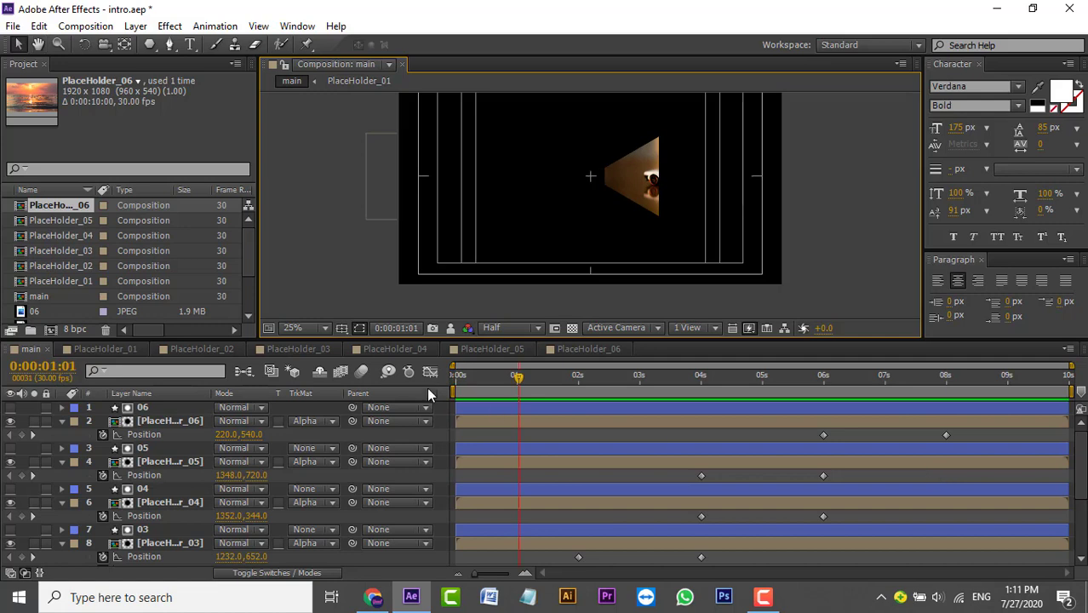
Move to about 4 s and enlarge the project list so all six JPEGs show
drag(504, 379, 736, 378)
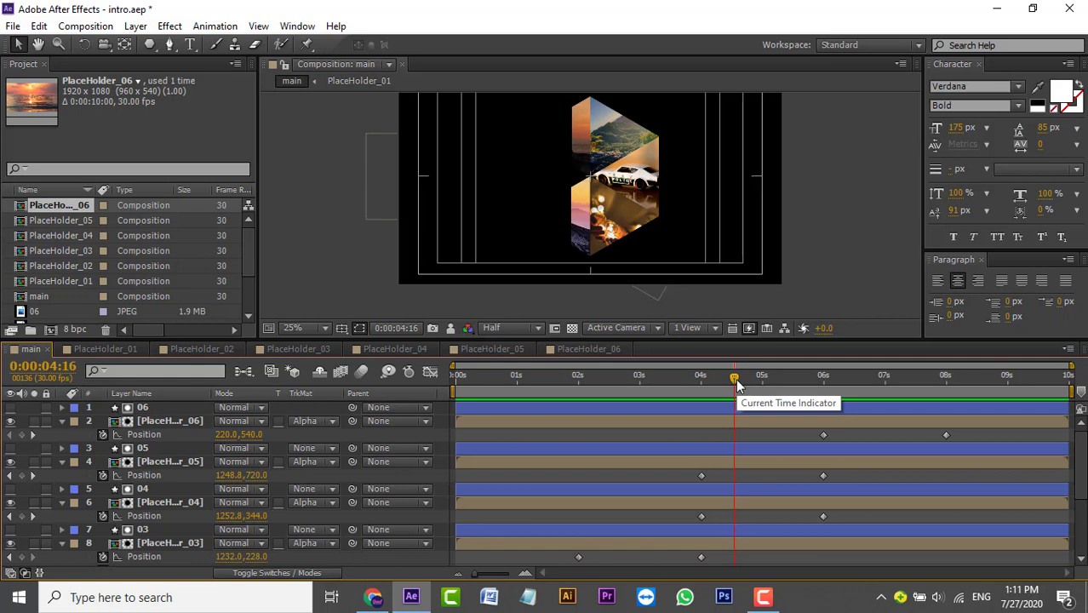
mouse_move(249, 264)
mouse_down()
mouse_move(249, 293)
mouse_move(249, 241)
mouse_up()
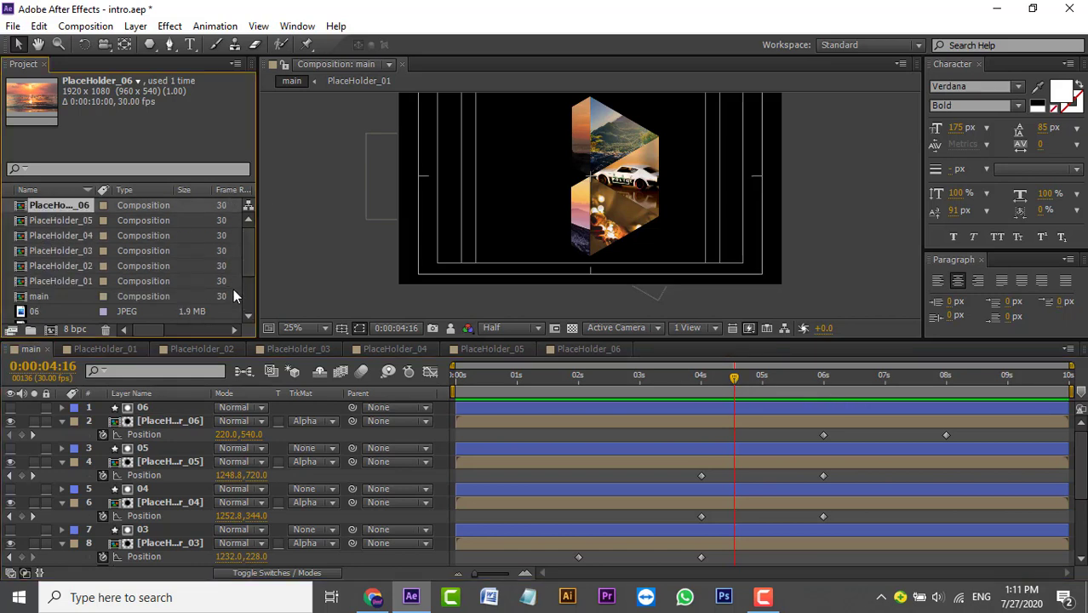
drag(190, 340, 190, 440)
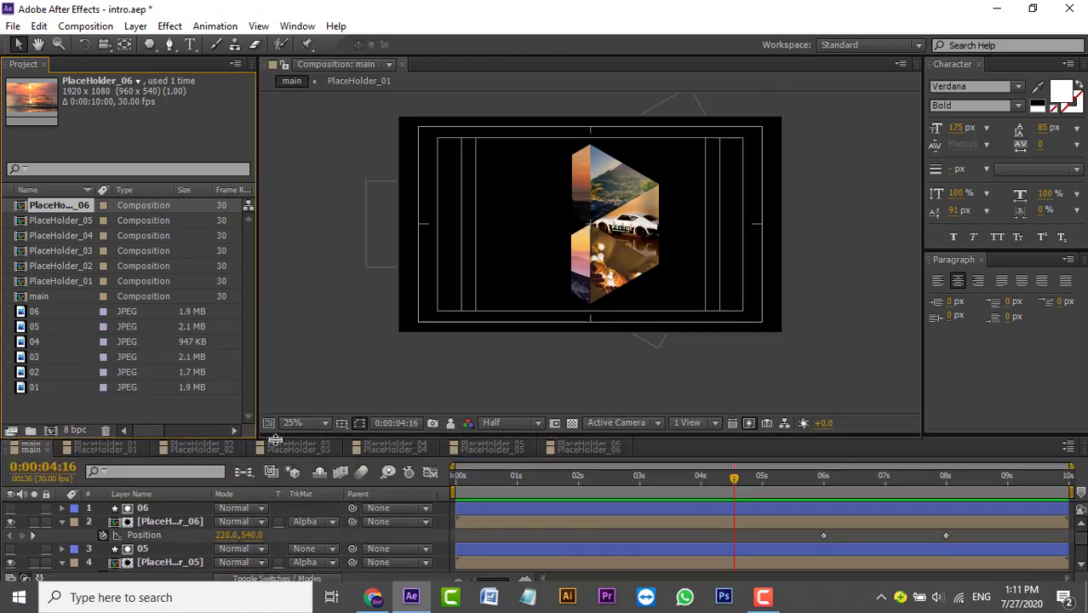
Import Untitled-7.png from the logo design folder using Import > Multiple Files
click(190, 407)
right_click(190, 404)
mouse_move(256, 469)
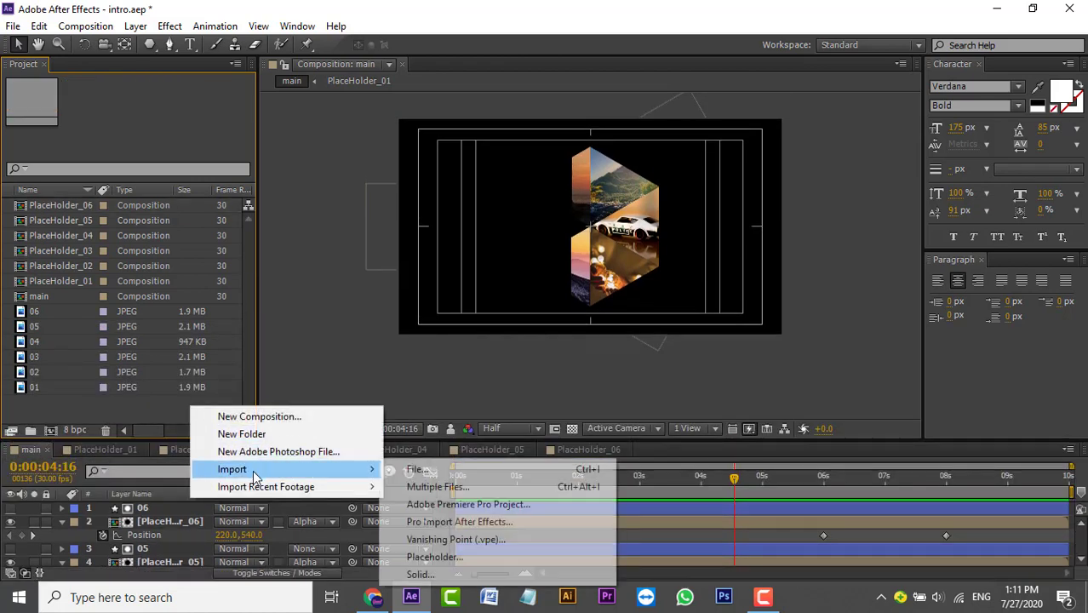
click(440, 486)
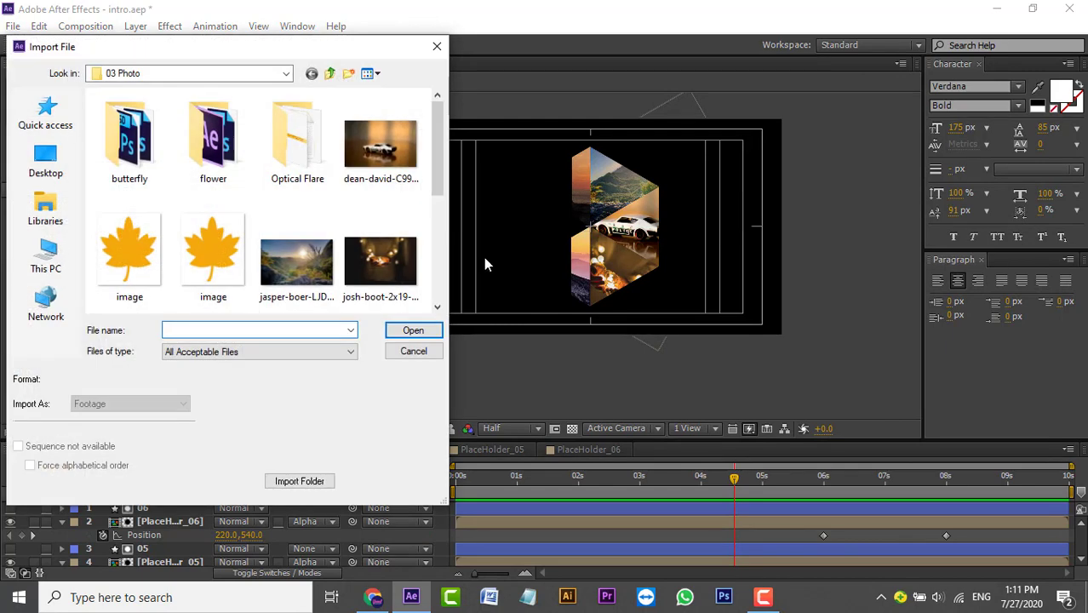
scroll(352, 214, down, 3)
scroll(353, 214, up, 3)
click(330, 75)
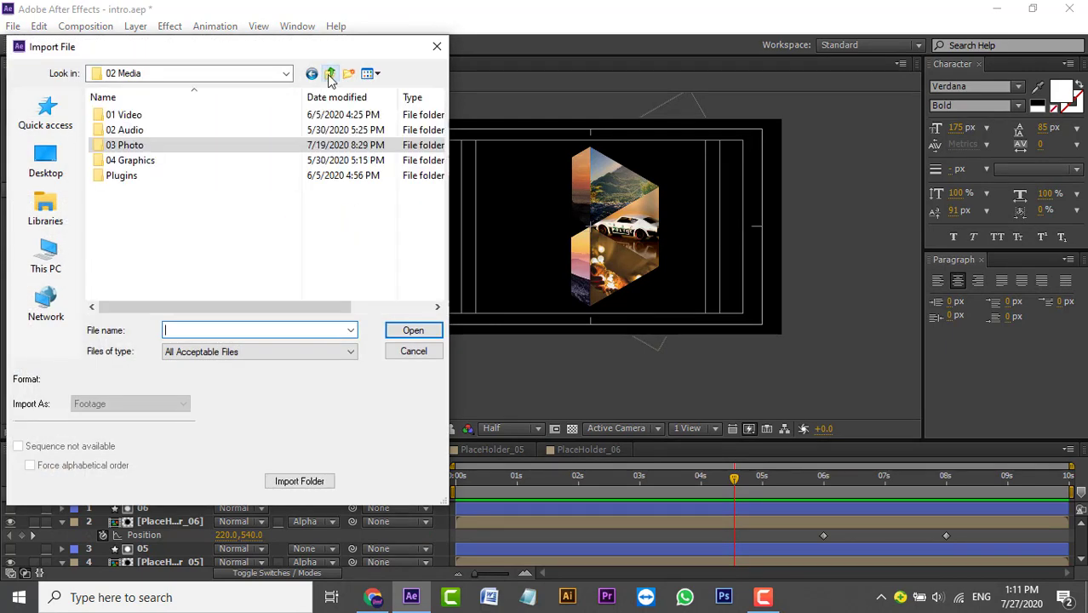
click(330, 75)
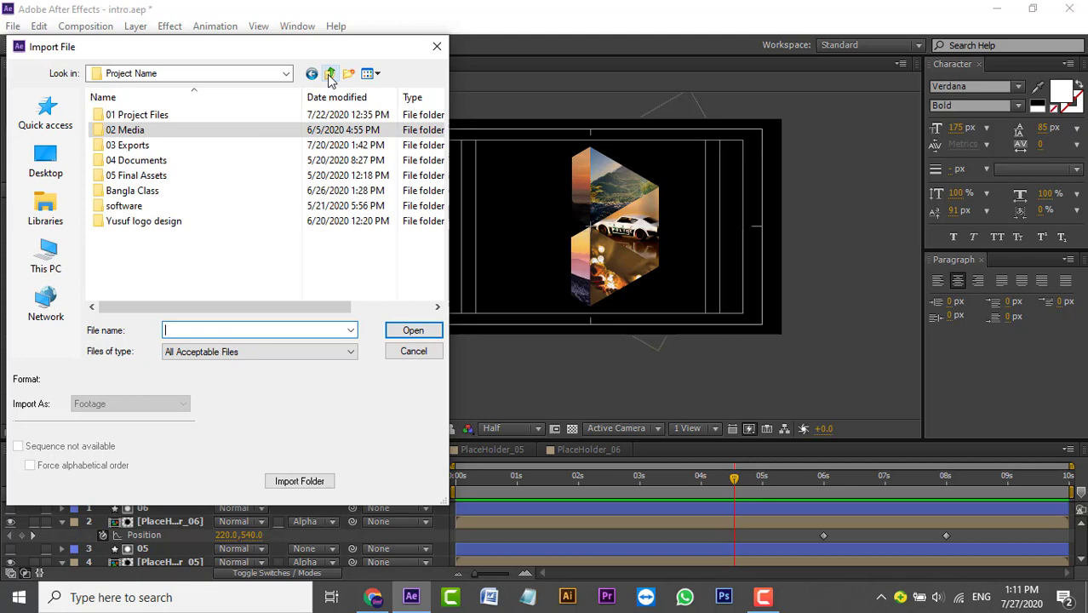
double_click(189, 221)
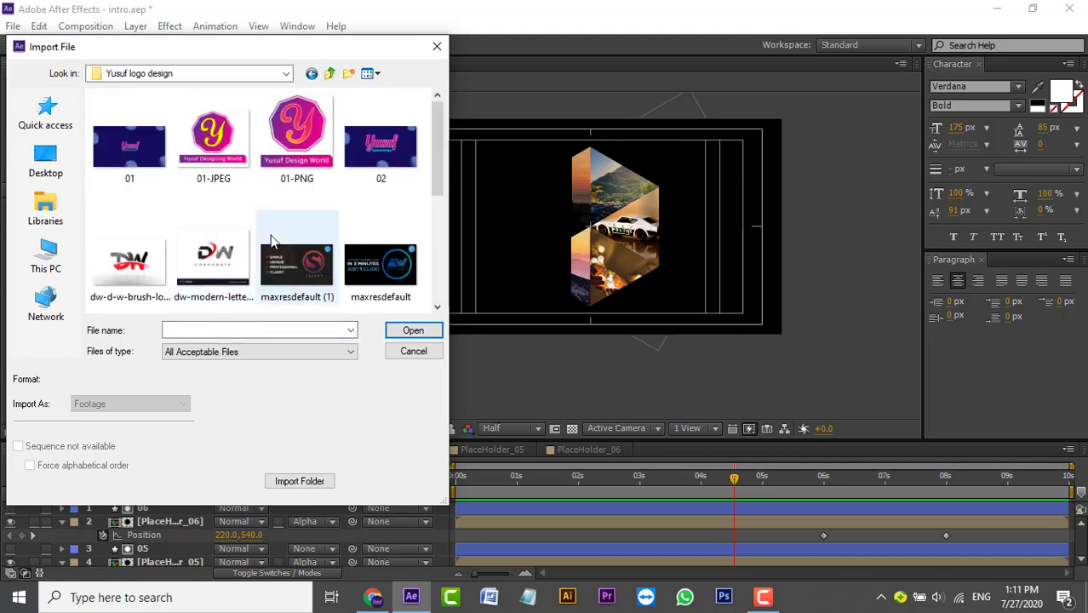
scroll(281, 243, down, 2)
scroll(298, 252, down, 5)
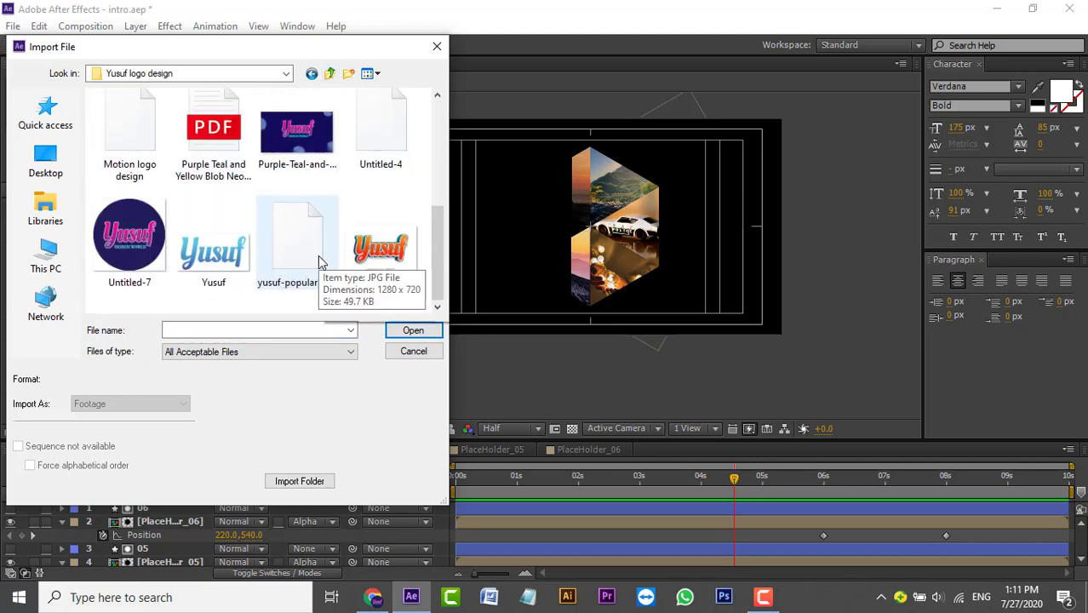
click(129, 239)
click(403, 330)
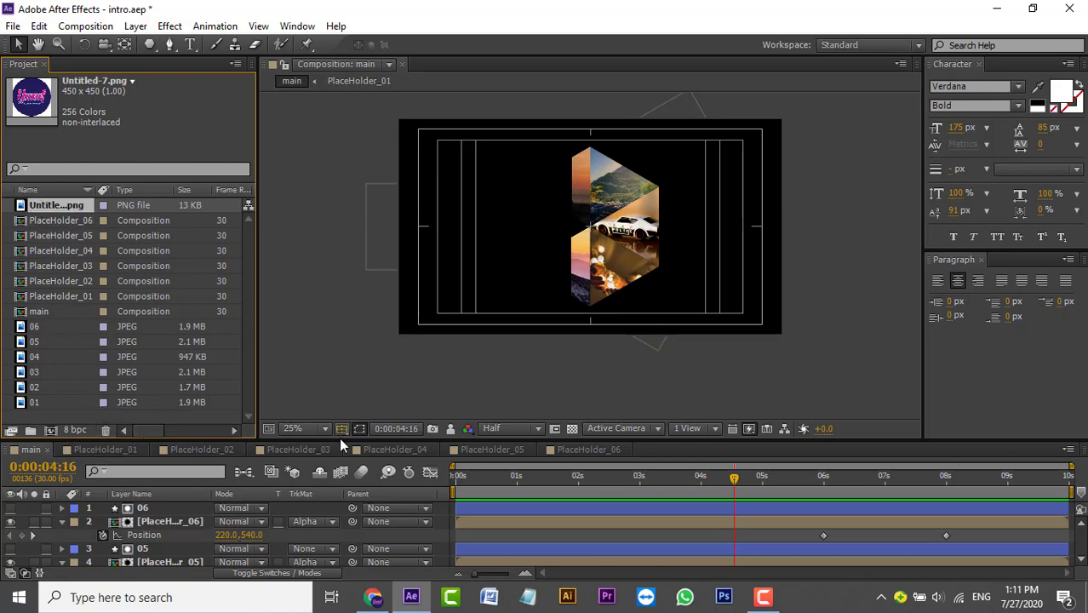
Resize the panels and add Untitled-7.png to the main composition
drag(341, 442, 357, 189)
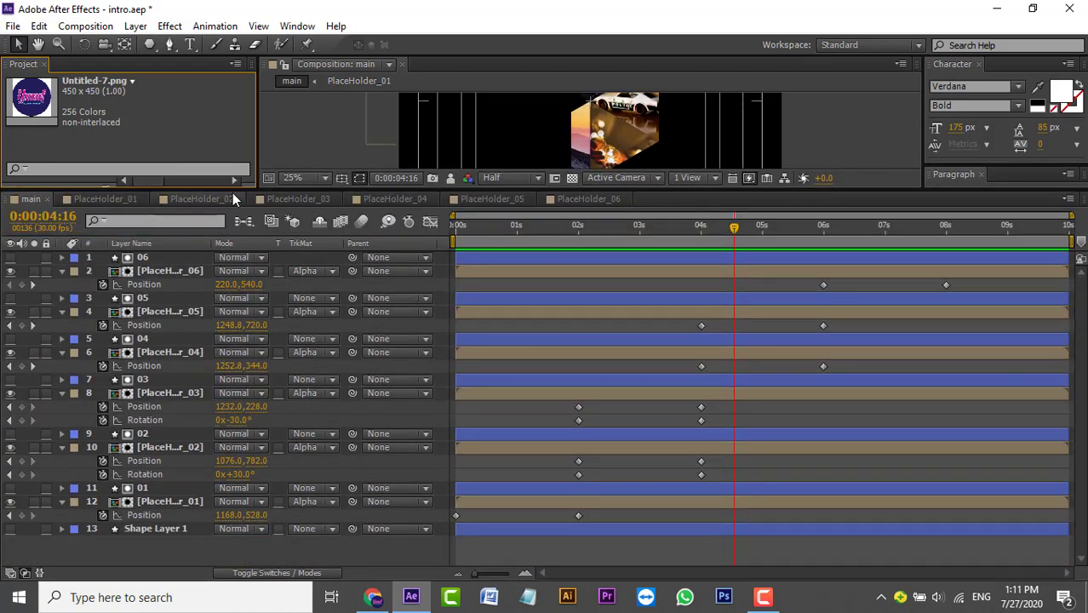
drag(246, 191, 272, 303)
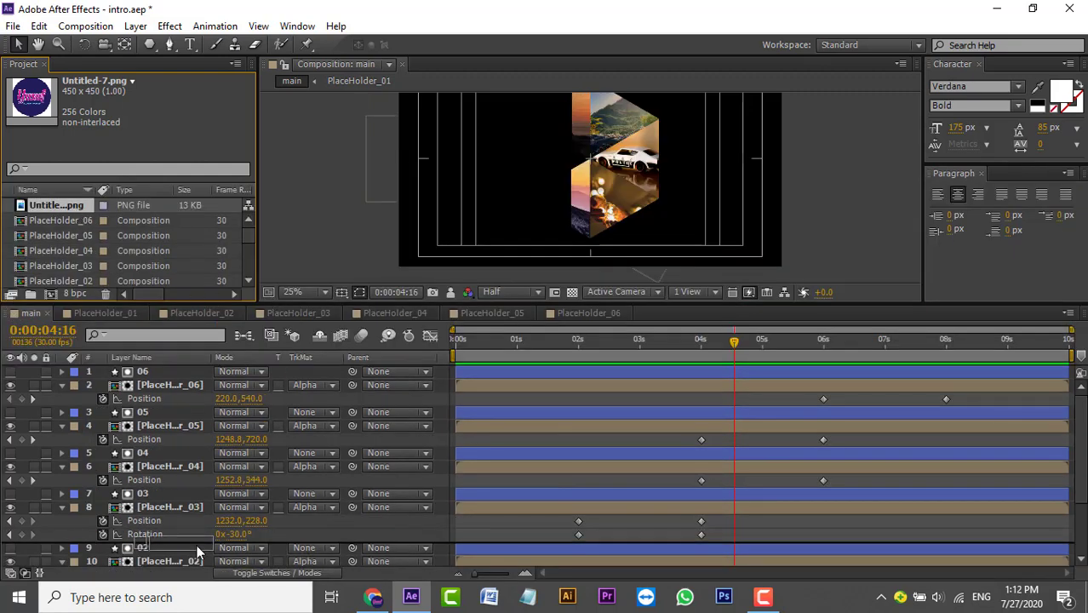
drag(77, 213, 197, 543)
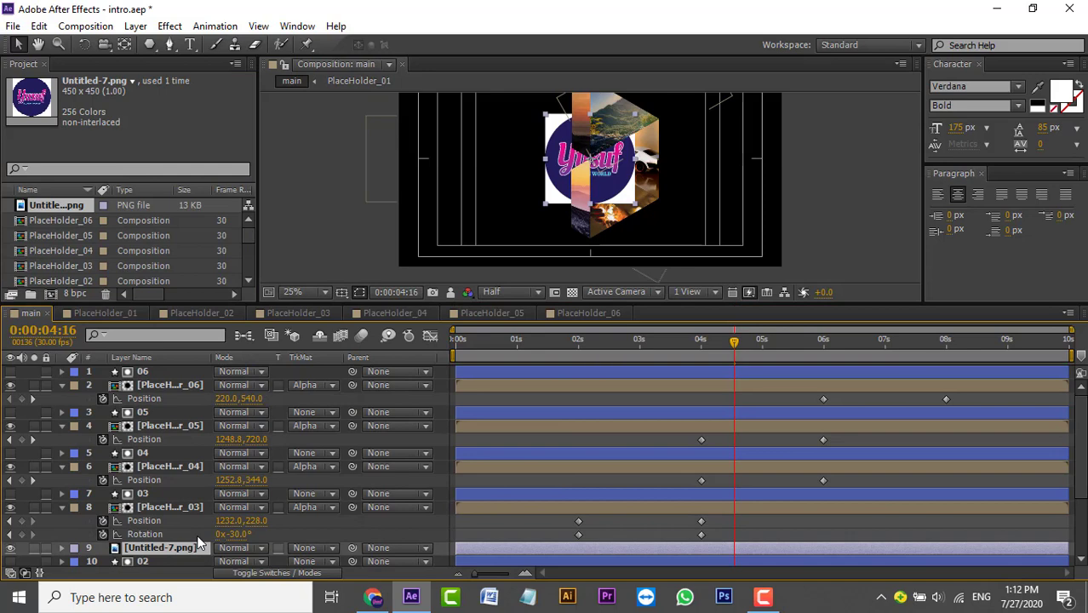
Move the logo layer below PlaceHolder_01, just above Shape Layer 1
scroll(200, 533, down, 3)
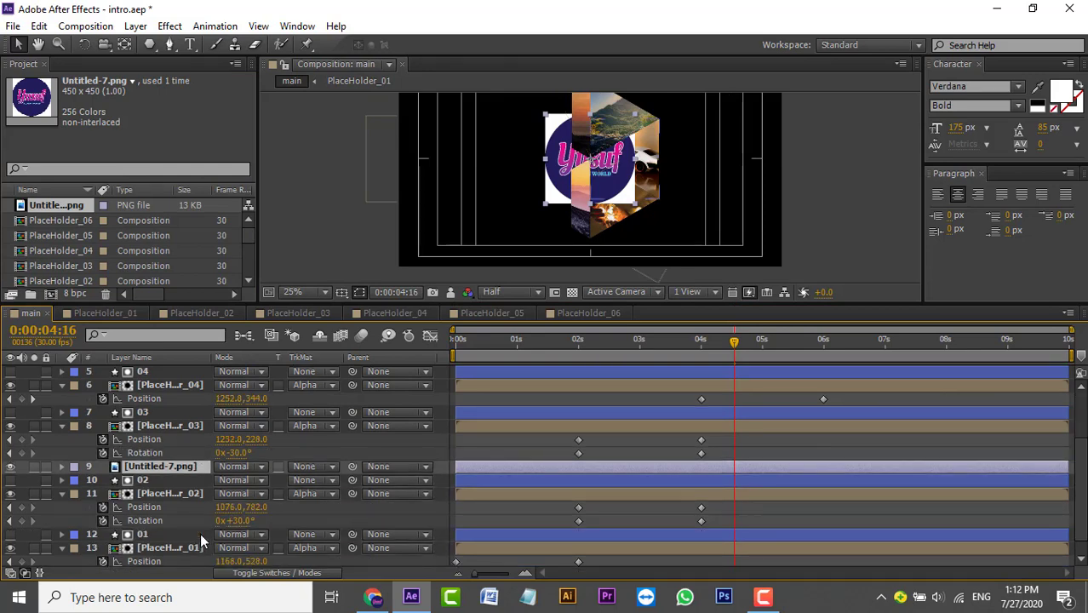
scroll(200, 533, down, 1)
drag(340, 304, 293, 218)
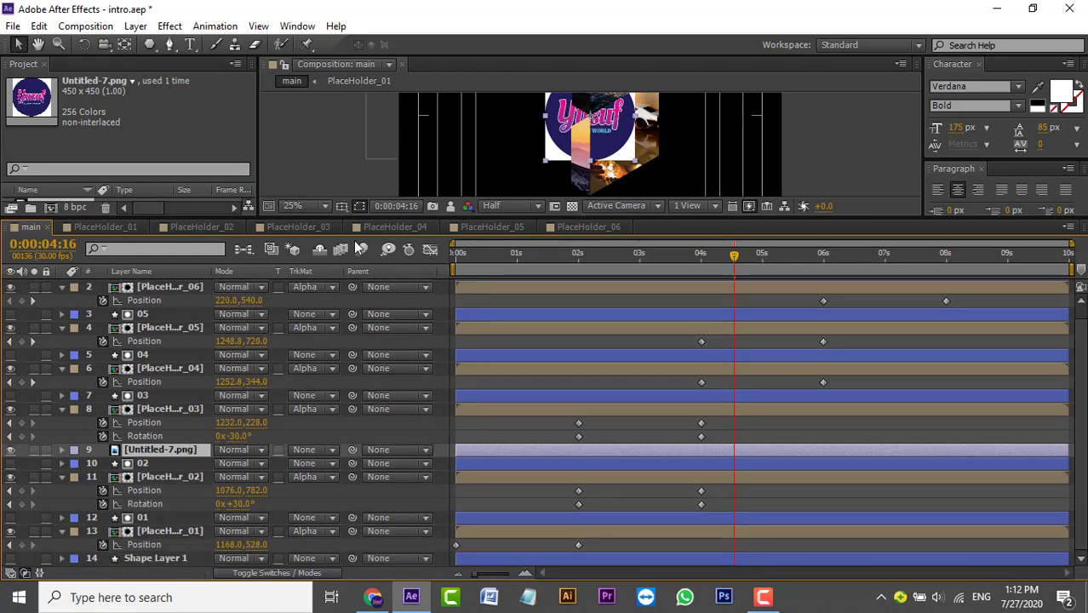
drag(371, 218, 374, 166)
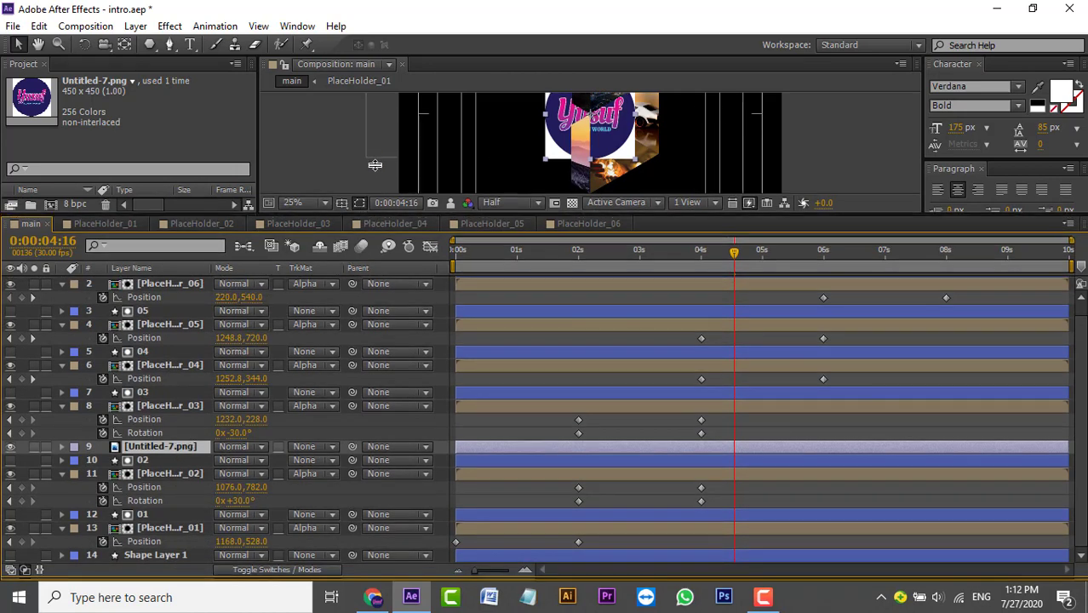
drag(158, 410, 162, 503)
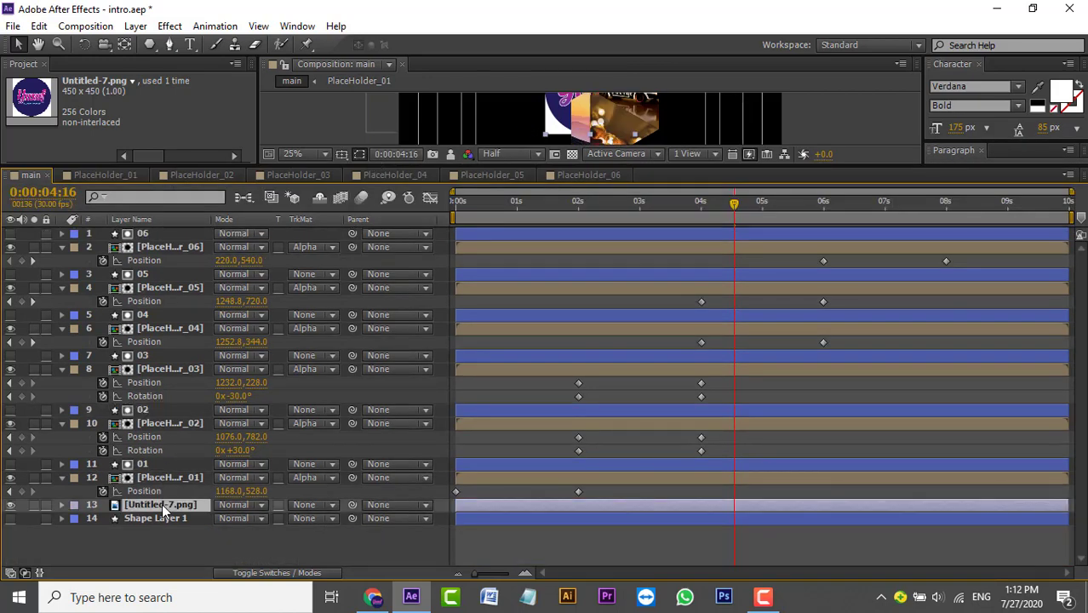
click(169, 534)
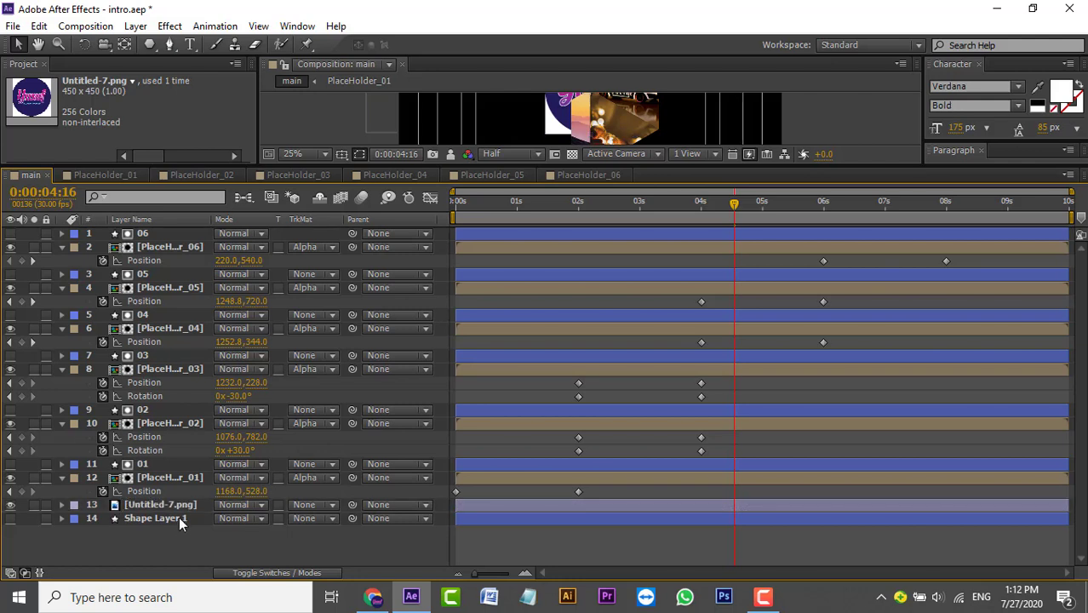
click(181, 506)
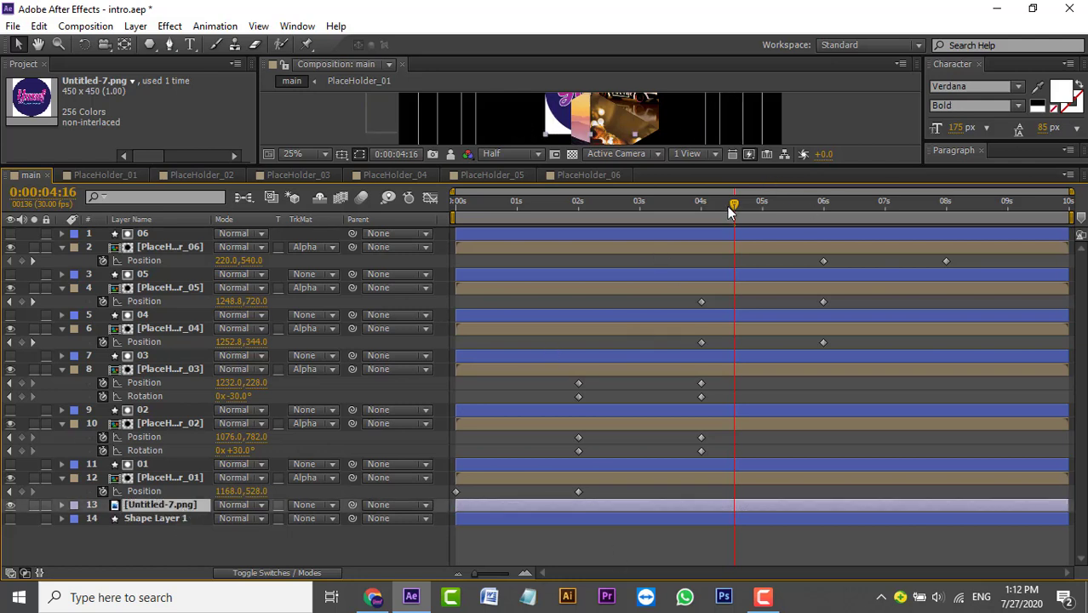
Enlarge the composition viewer, collapse the layer properties and clear the layer selection
drag(784, 168, 784, 243)
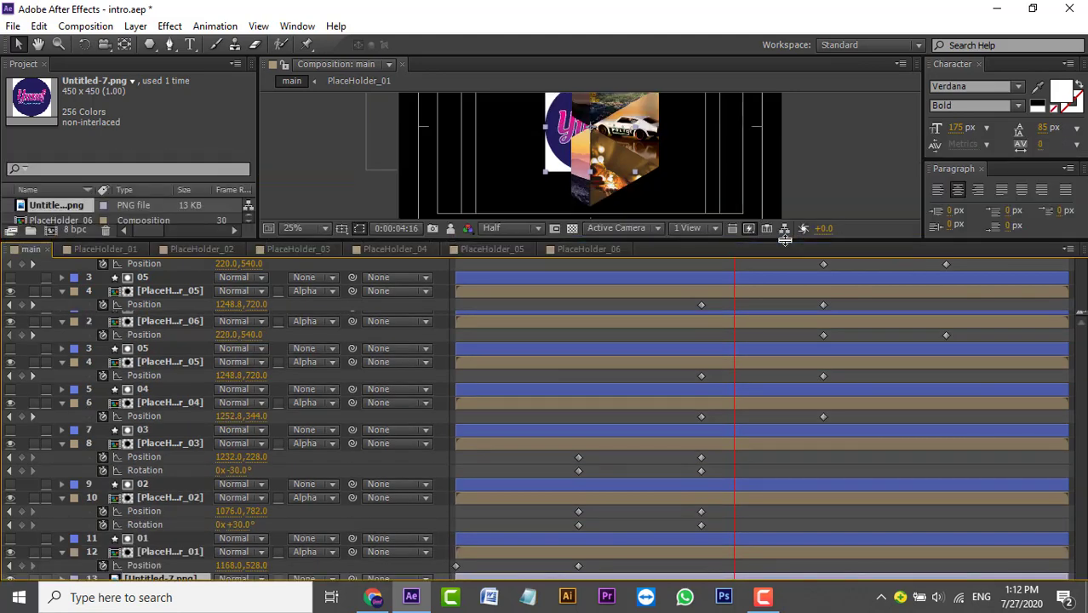
click(145, 309)
key(ctrl+a)
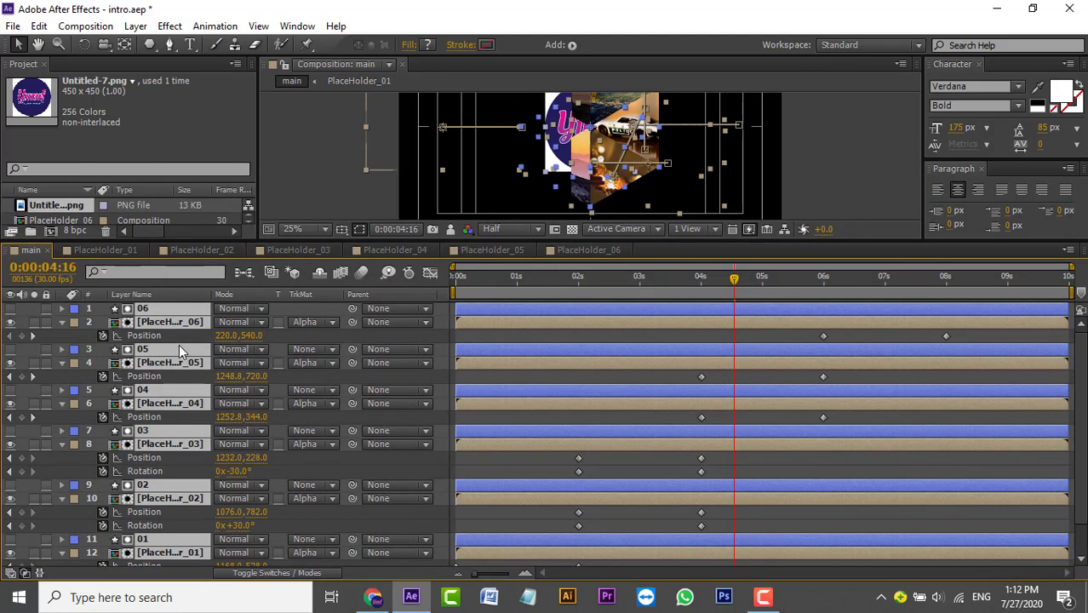
key(u)
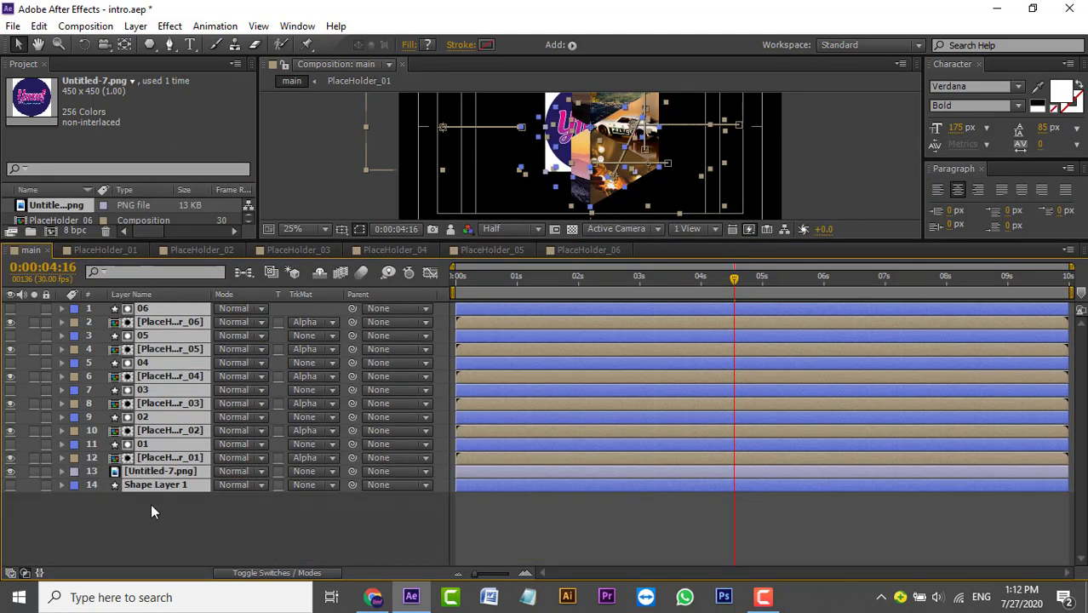
click(177, 515)
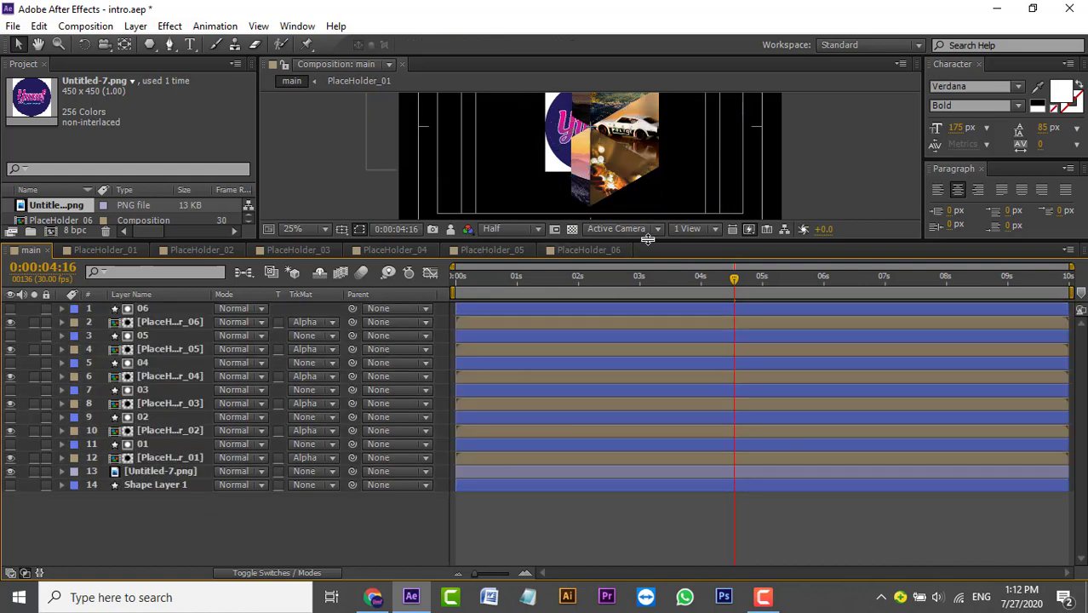
drag(648, 240, 648, 298)
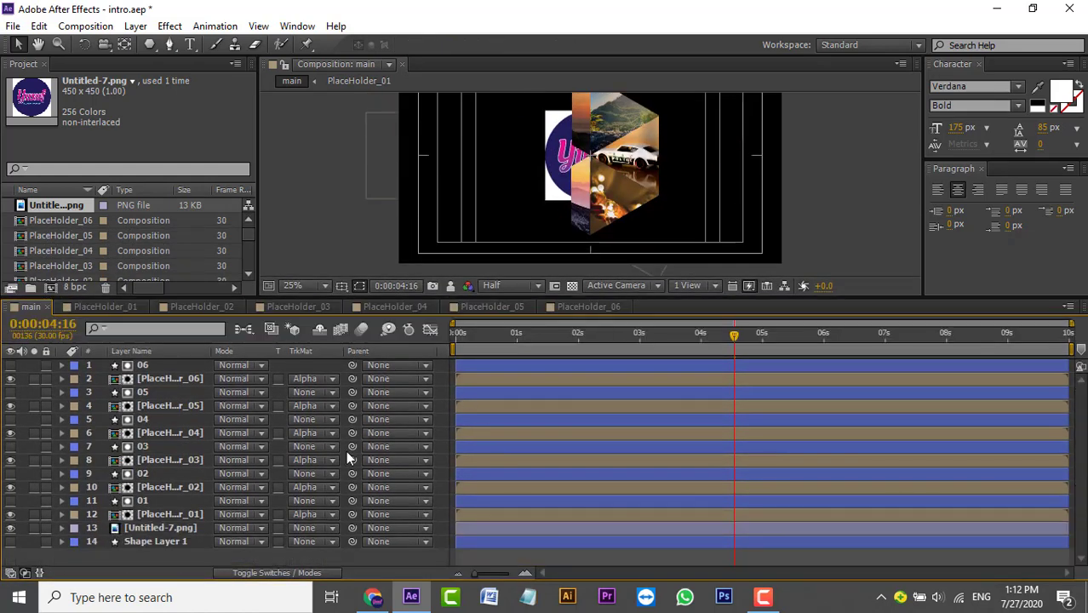
drag(624, 295, 624, 281)
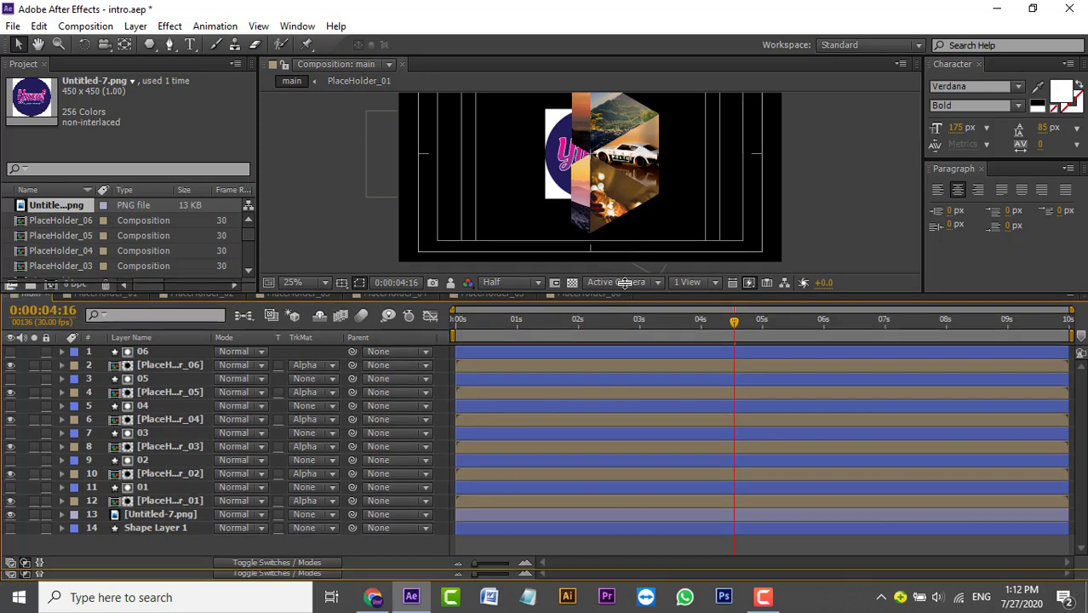
Scale the Untitled-7.png logo layer to 44% and move it right of the hexagon
click(154, 529)
click(170, 515)
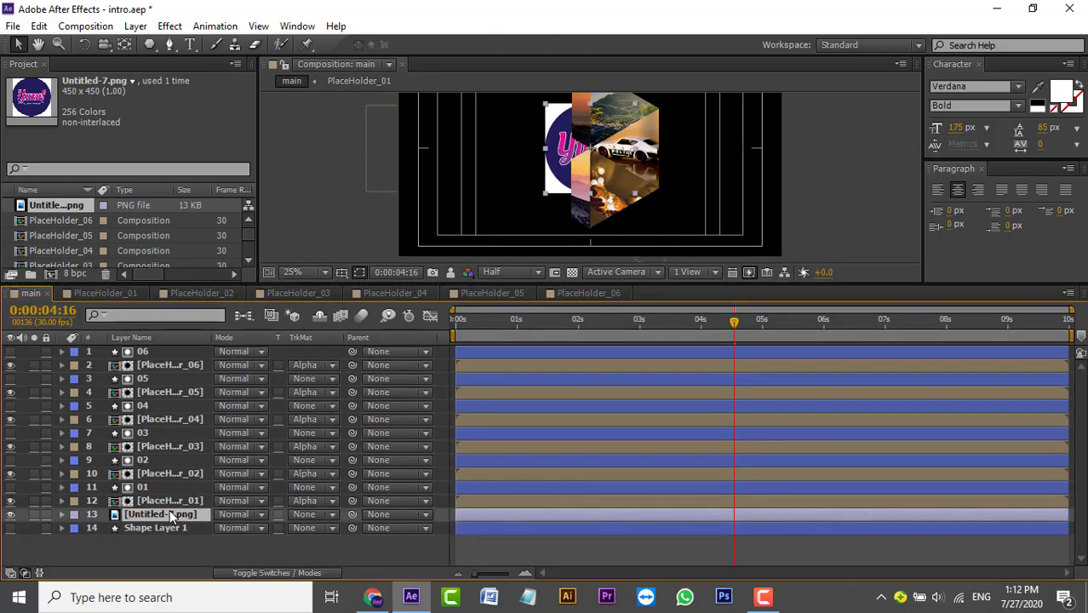
key(s)
click(246, 528)
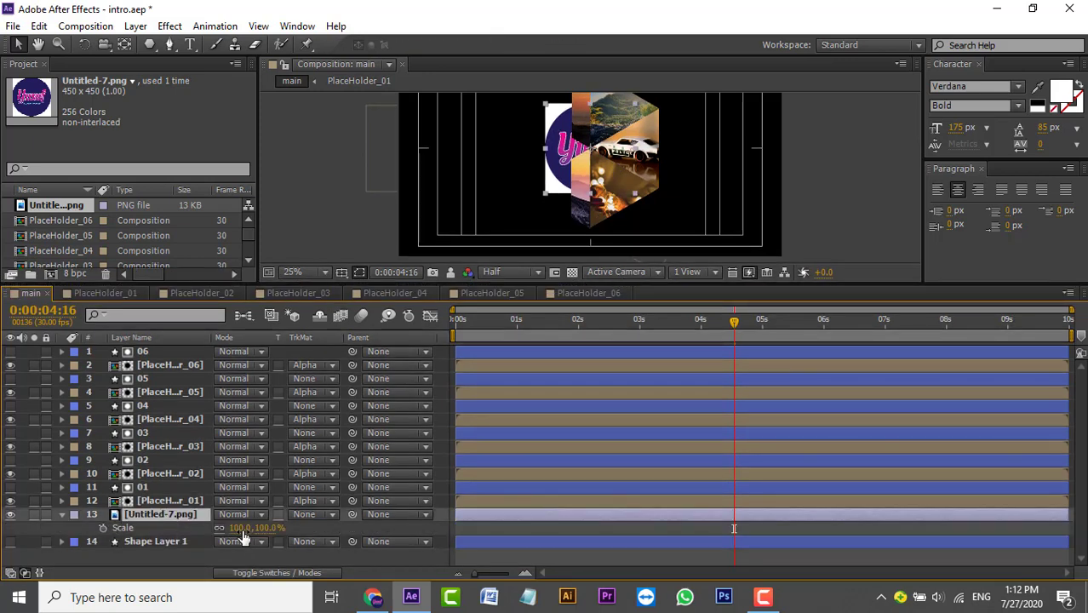
text(80)
key(Return)
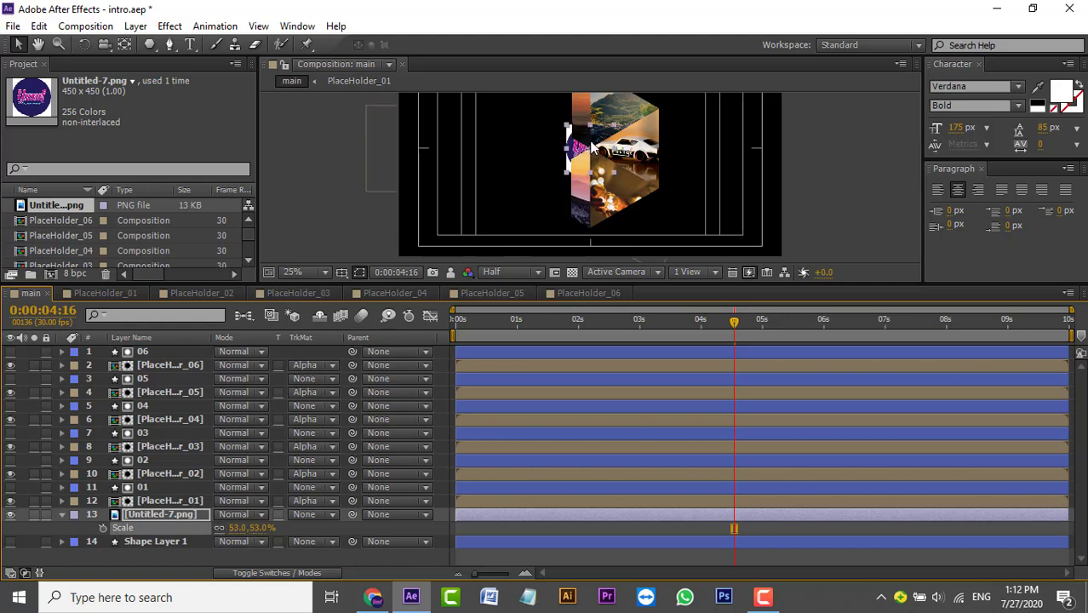
mouse_move(574, 151)
mouse_down()
mouse_move(673, 156)
mouse_move(642, 155)
mouse_up()
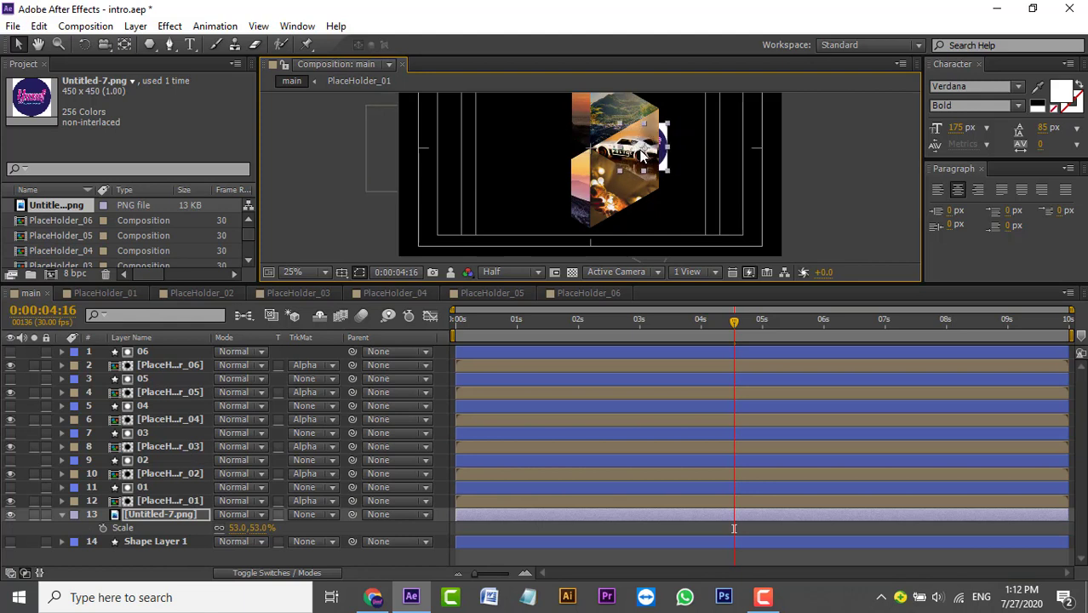
drag(238, 528, 231, 526)
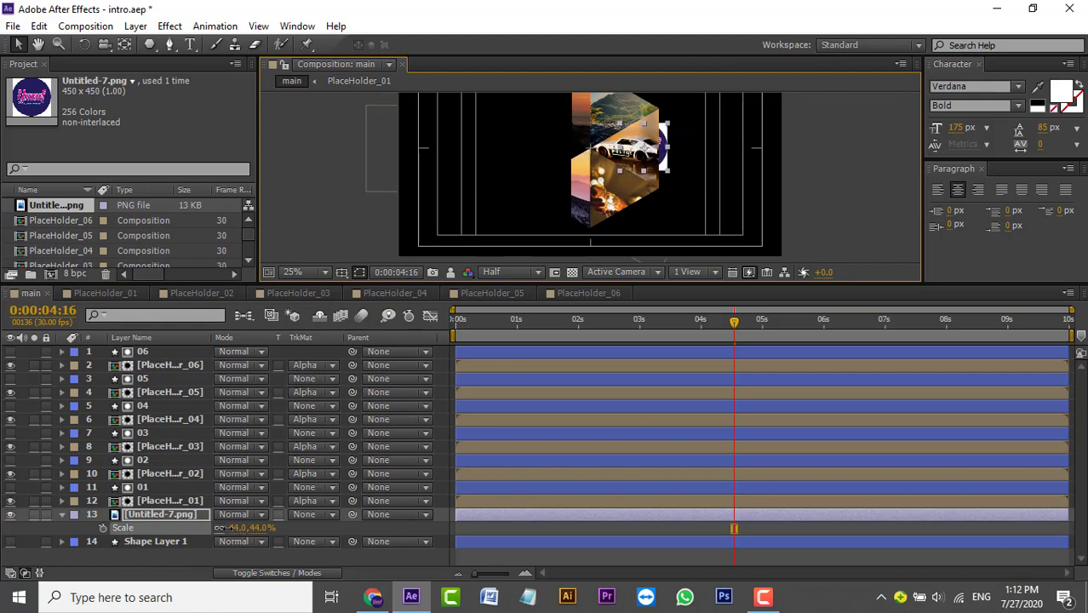
Rename the layer to 'logo', nudge it slightly left, and return to the timeline start
click(670, 169)
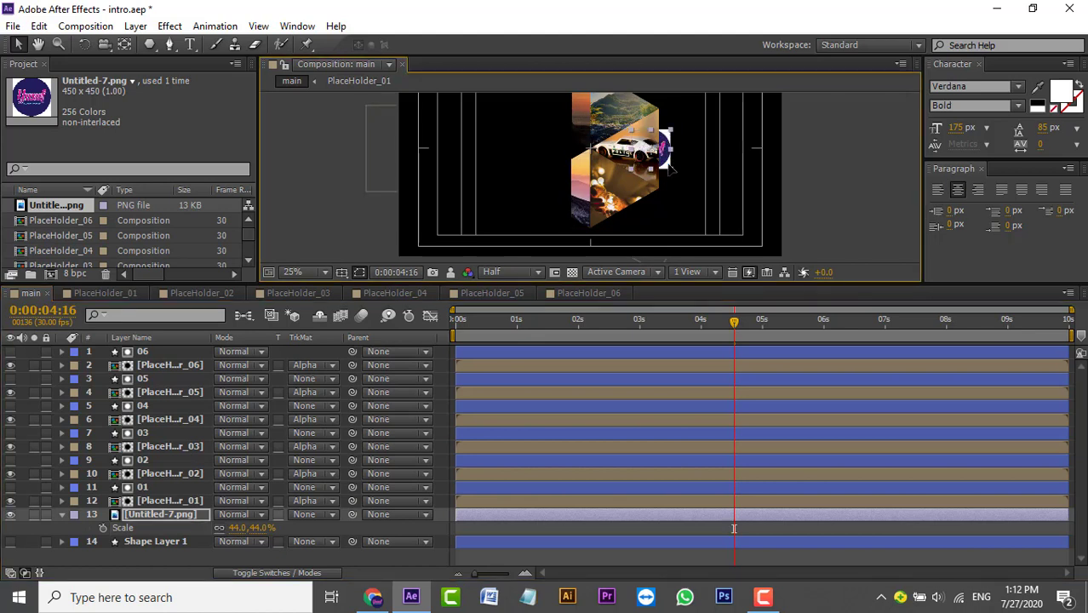
text(logo)
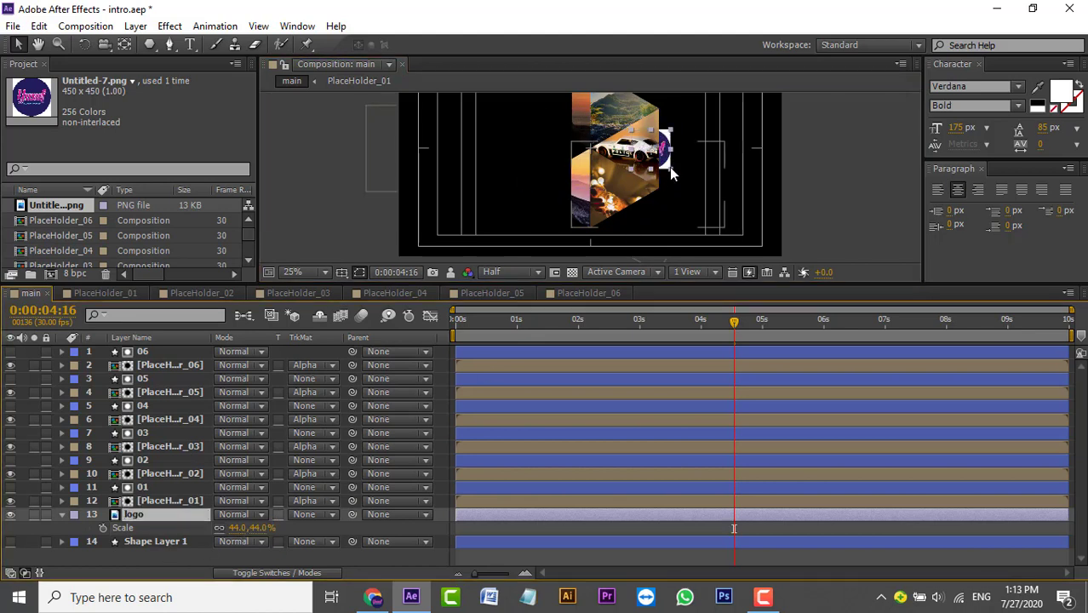
key(Return)
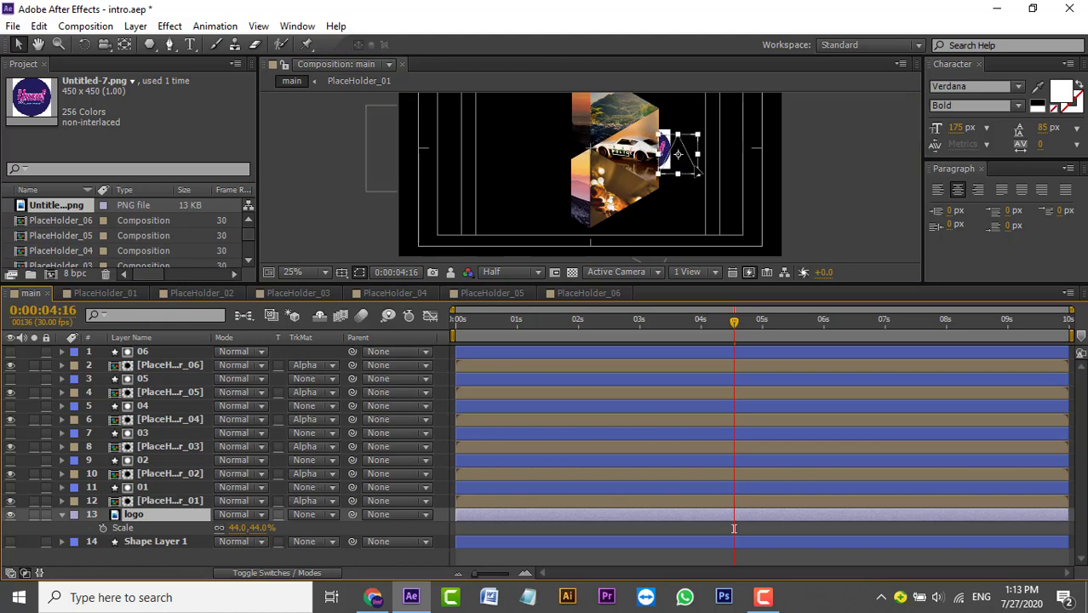
drag(700, 168, 695, 170)
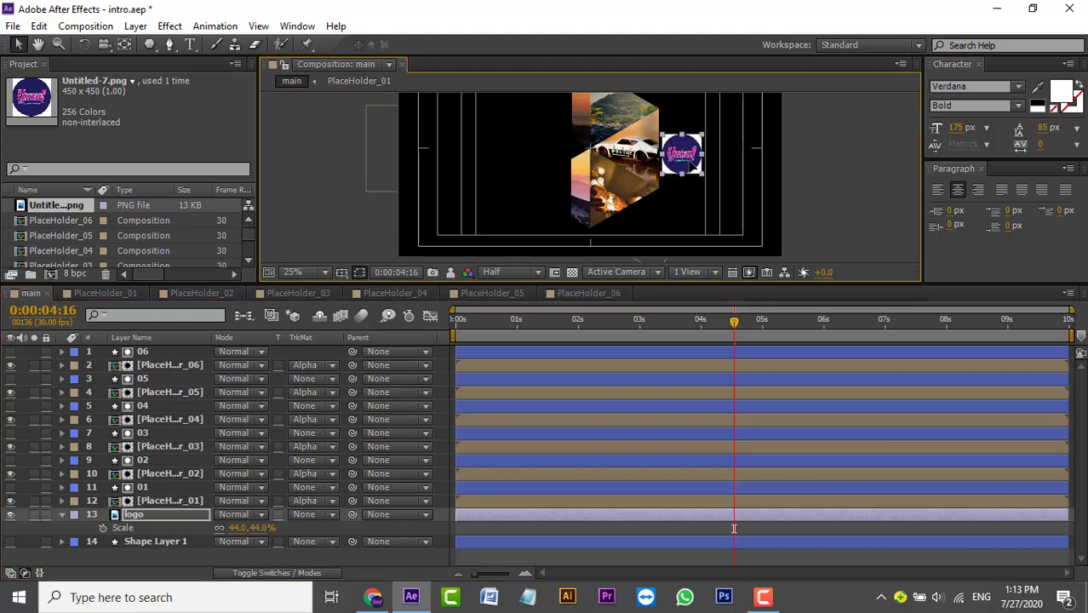
click(722, 194)
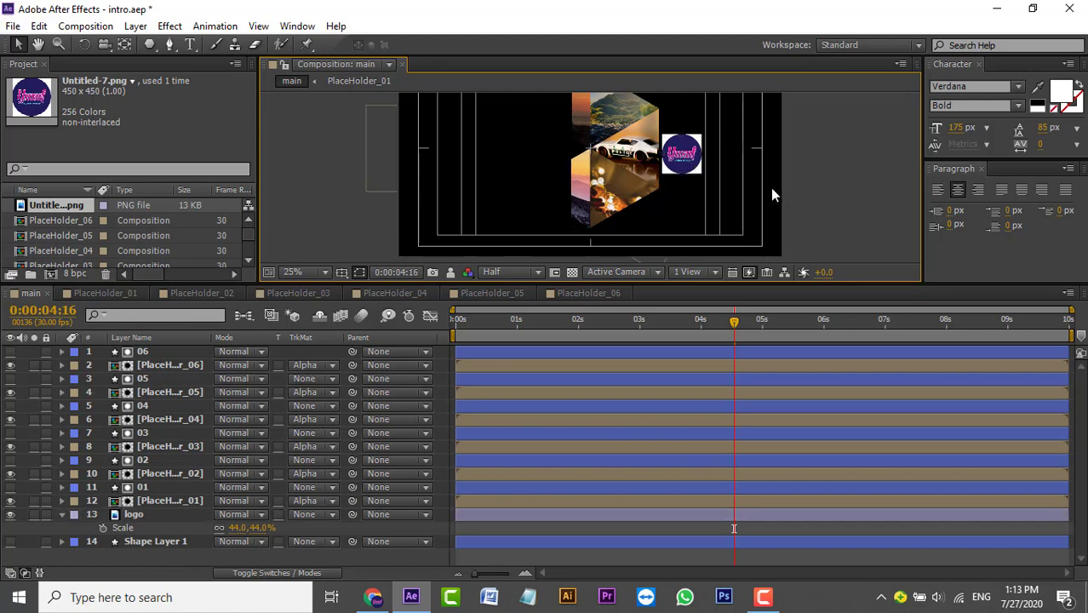
click(707, 144)
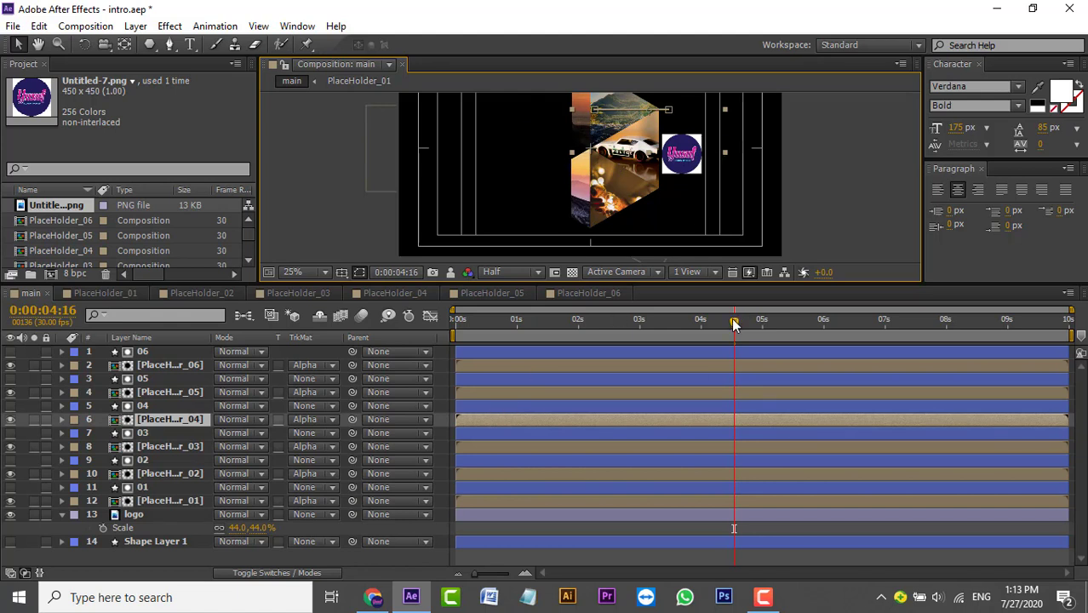
mouse_move(734, 322)
mouse_down()
mouse_move(461, 322)
mouse_move(436, 350)
mouse_up()
Add an 8-second Position keyframe sliding PlaceHolder_01 left to 556,528
click(166, 501)
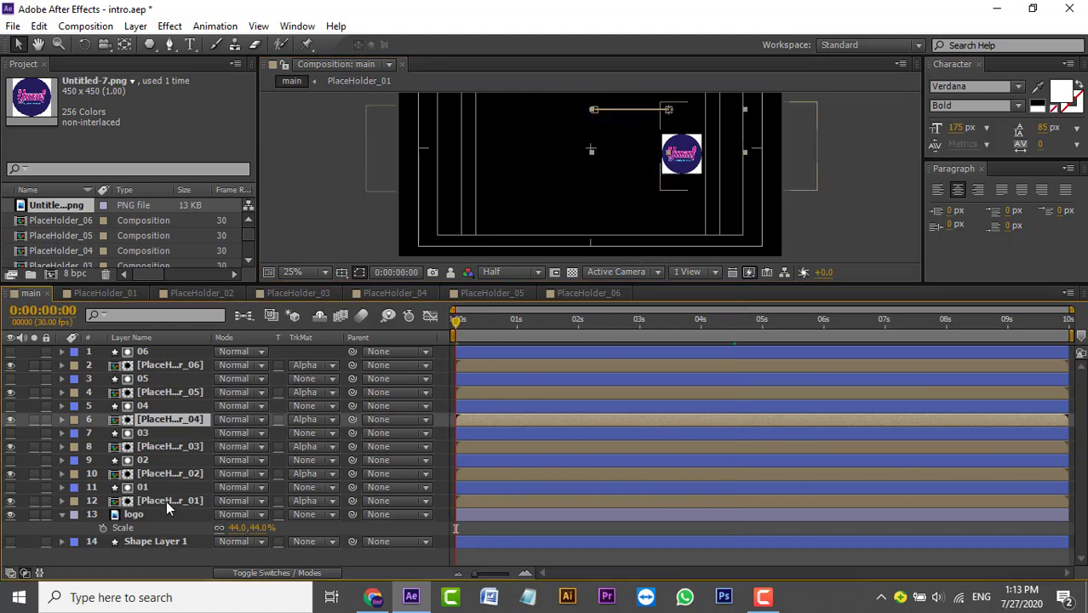
key(p)
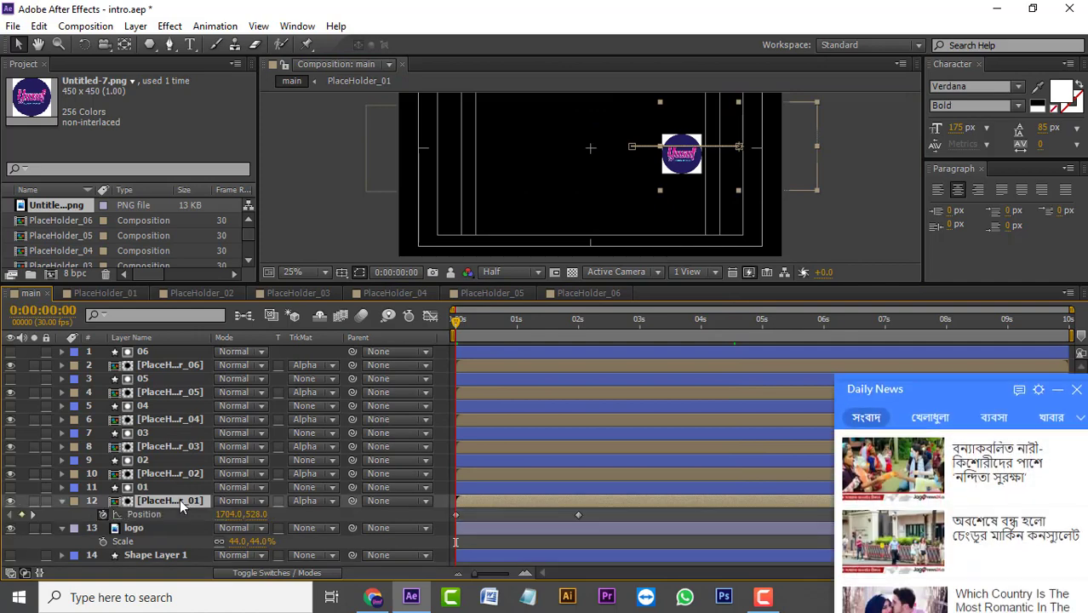
drag(761, 331, 945, 332)
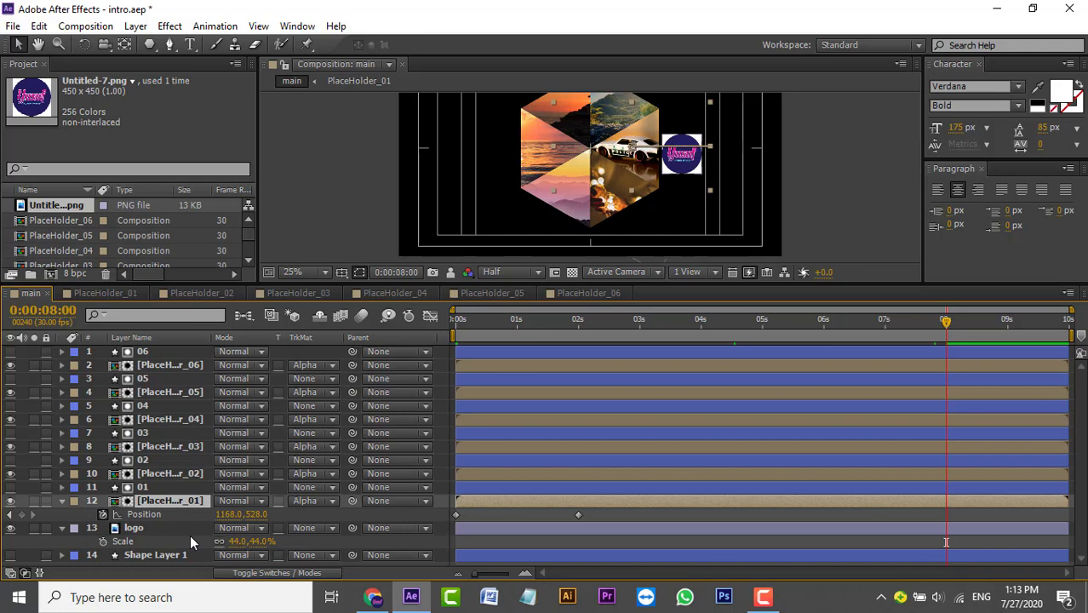
click(21, 515)
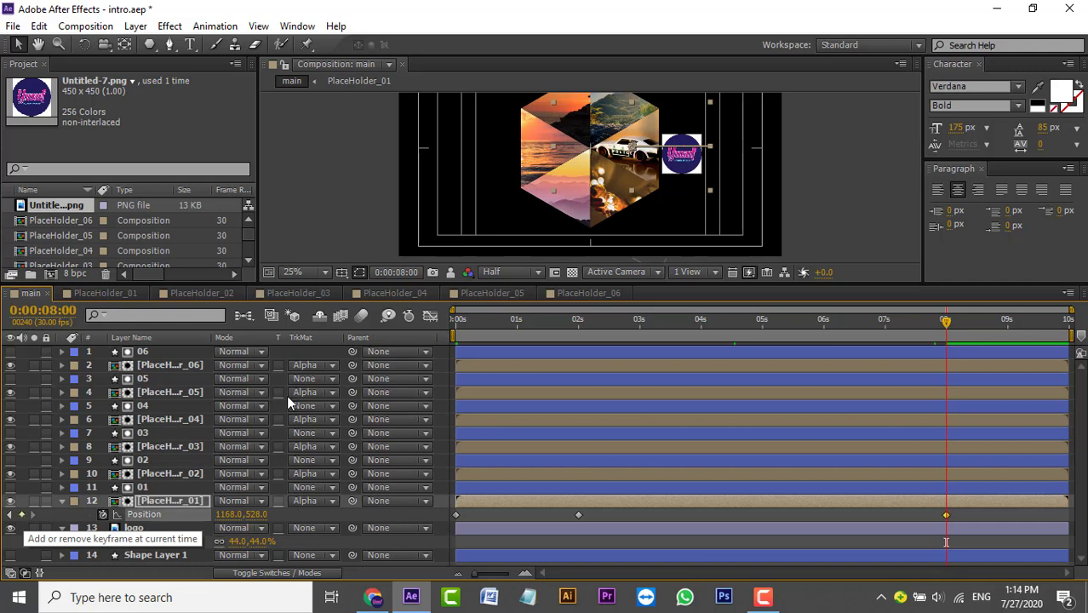
drag(650, 171, 526, 157)
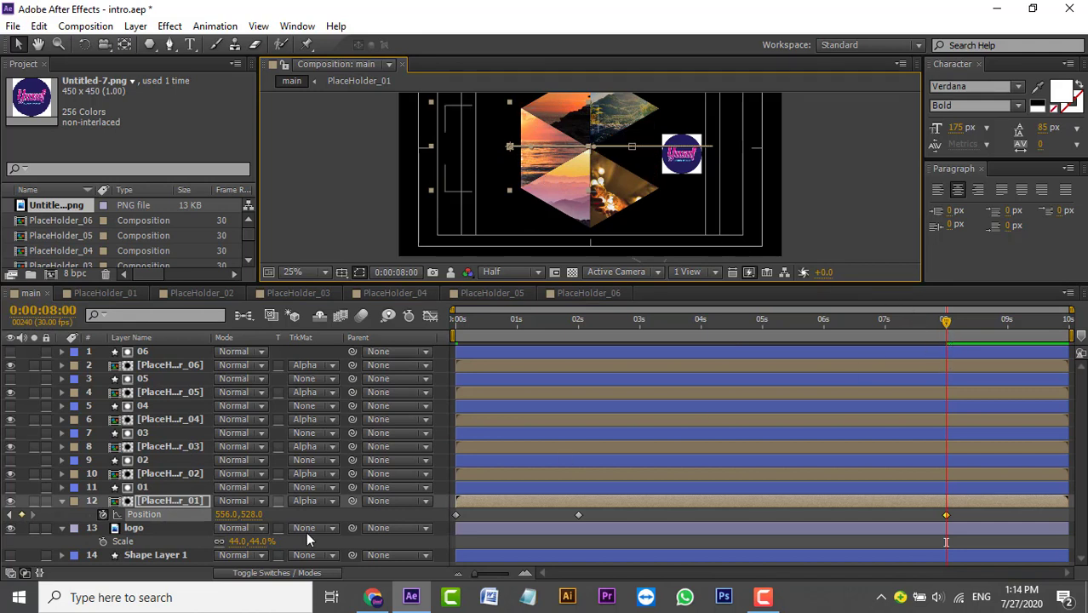
click(165, 529)
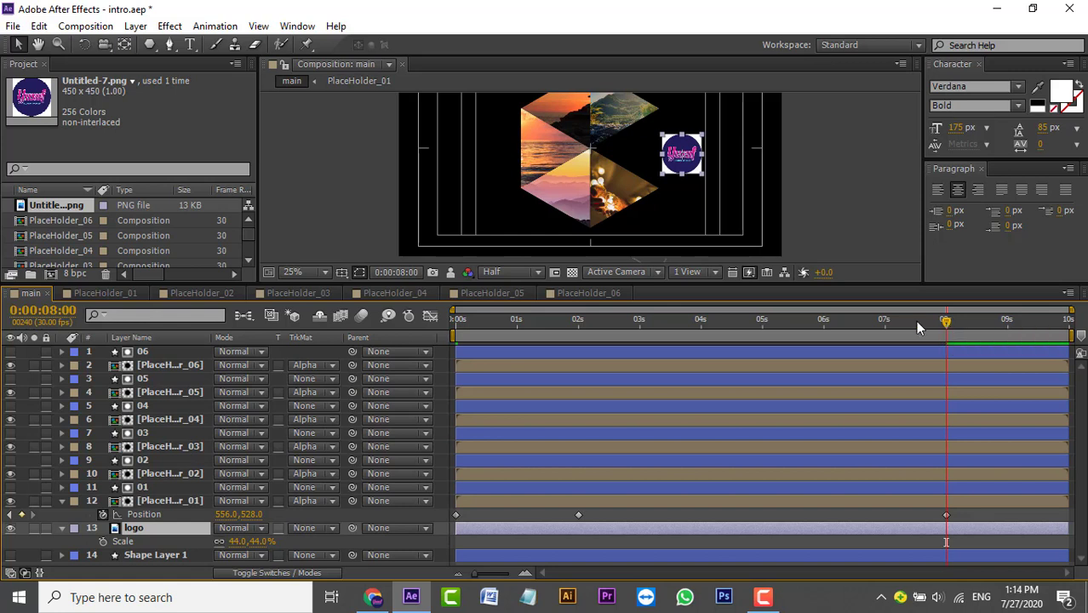
Place the logo in the hexagon gap at 35% scale, with its layer starting near 8 seconds
drag(681, 154, 645, 150)
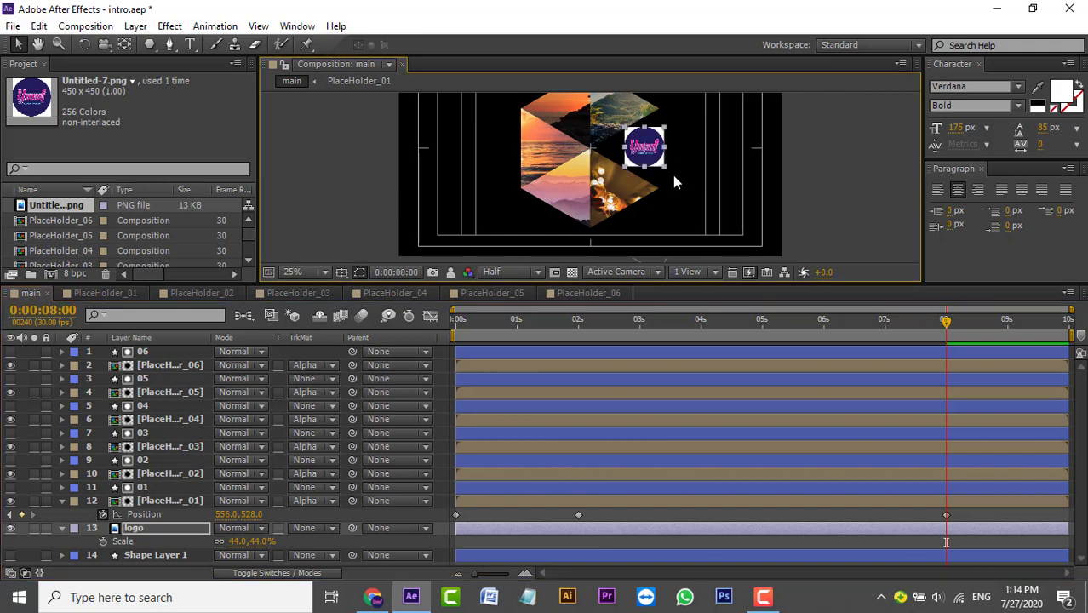
click(235, 542)
text(35)
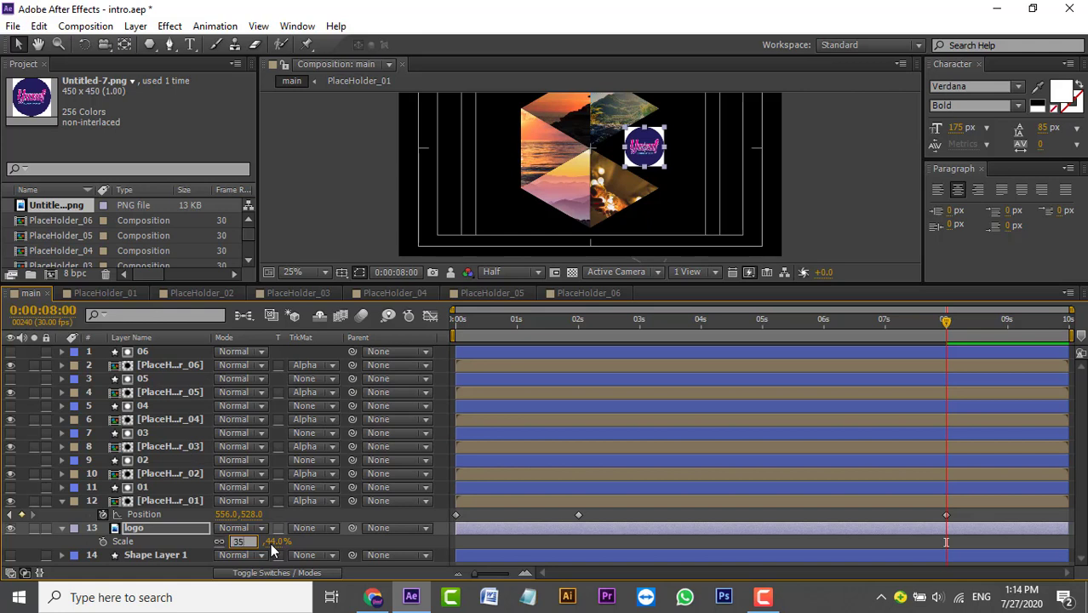
key(Return)
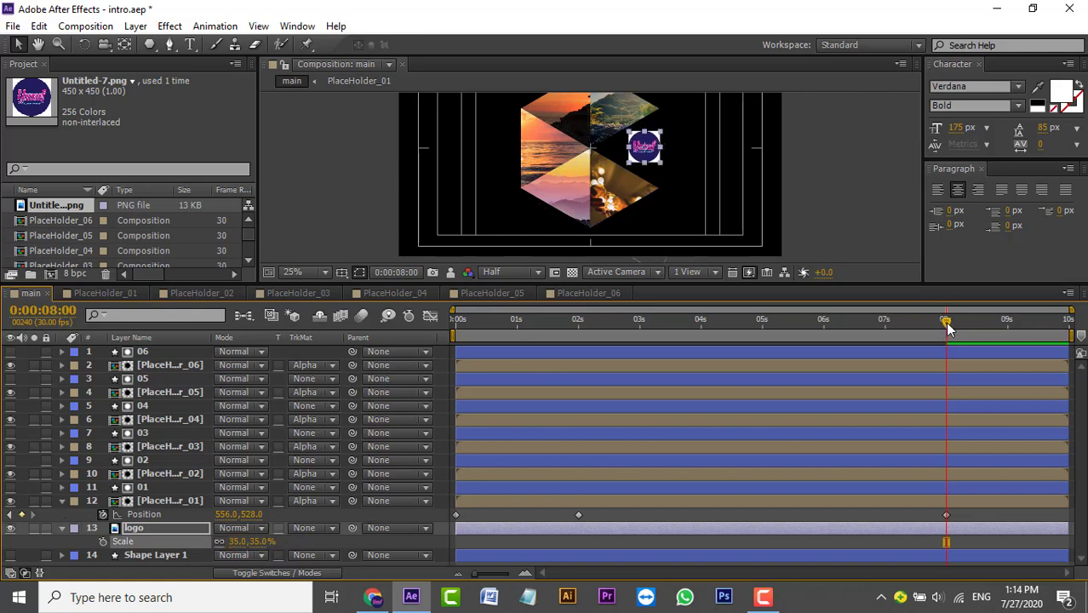
key(Home)
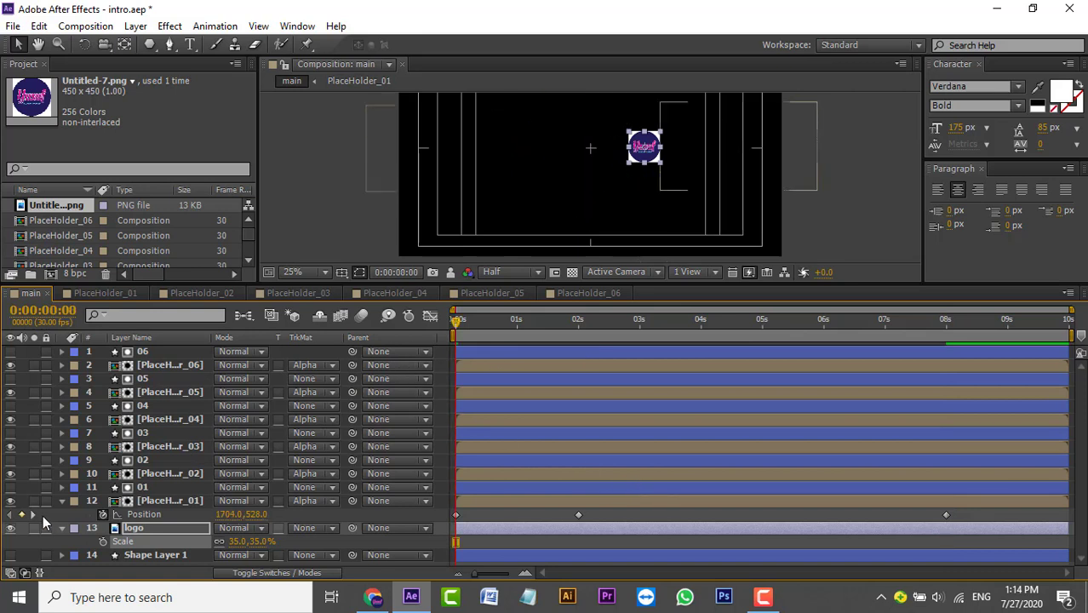
drag(456, 321, 945, 327)
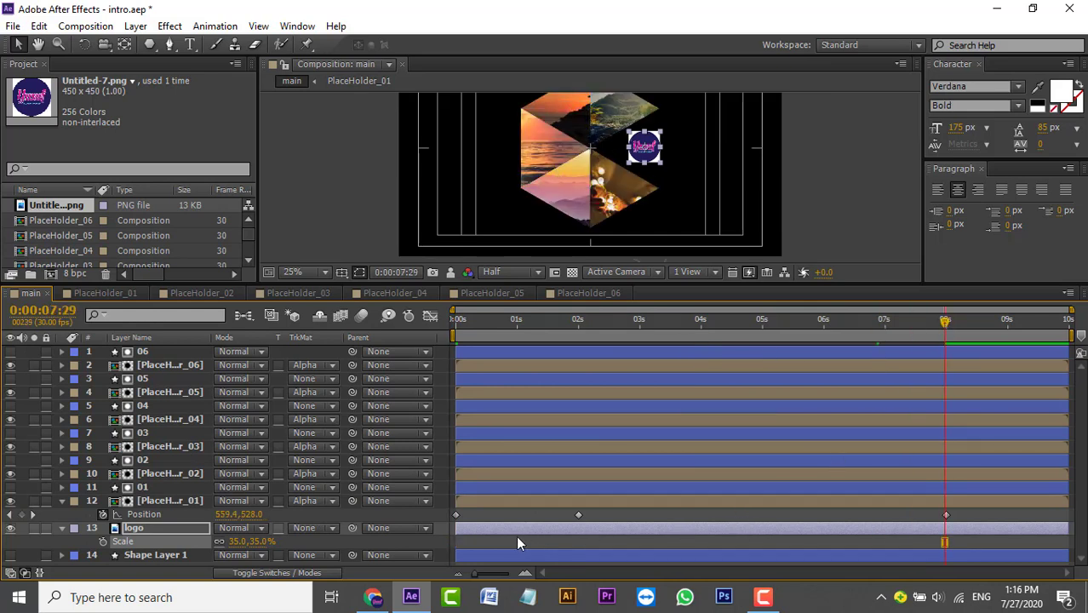
drag(516, 536, 960, 527)
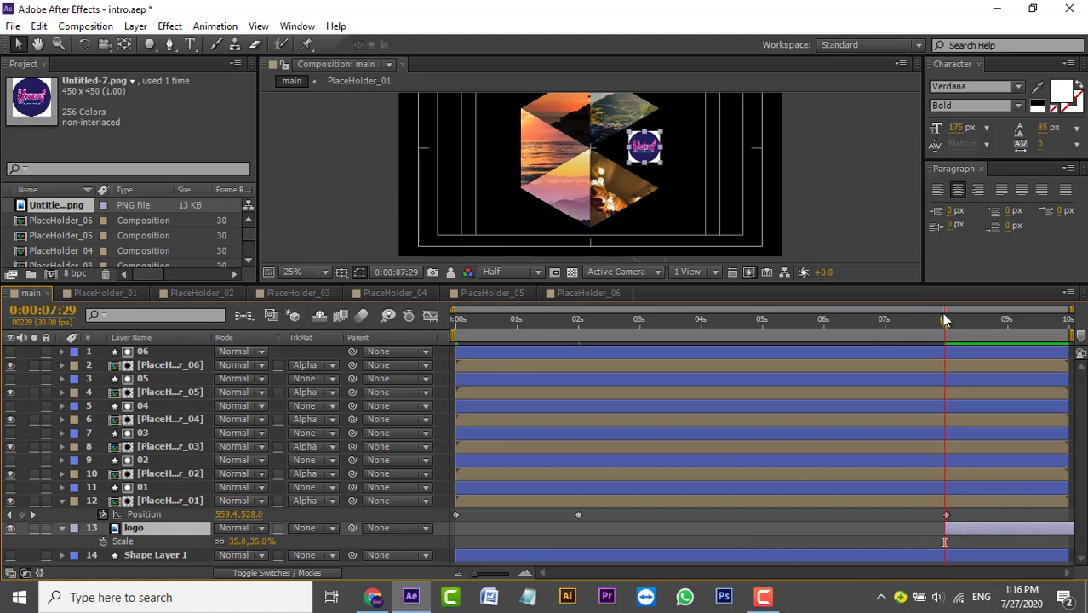
drag(945, 328, 520, 365)
key(space)
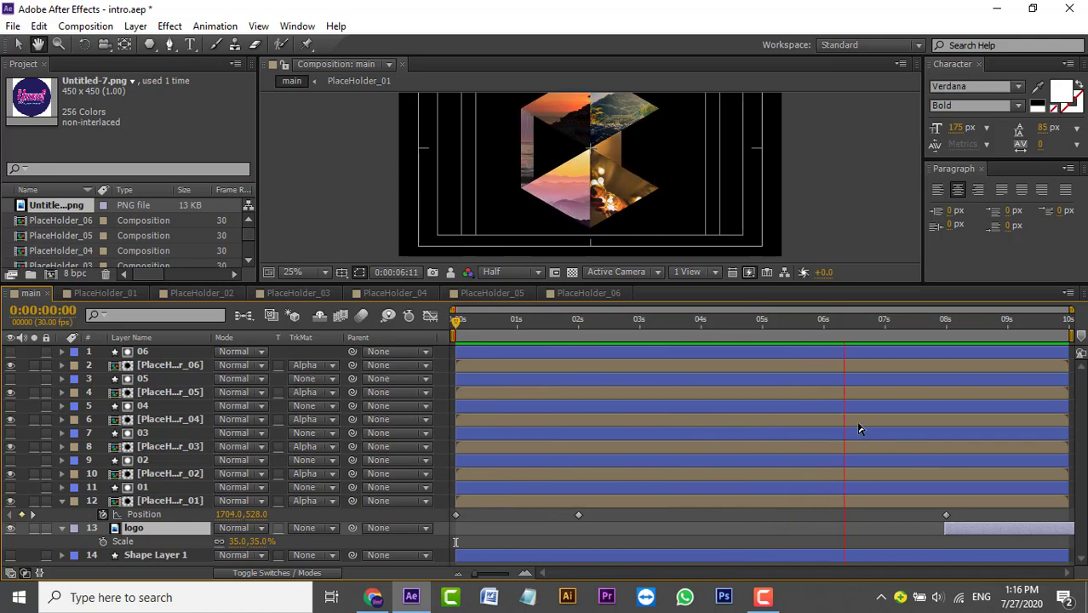
key(space)
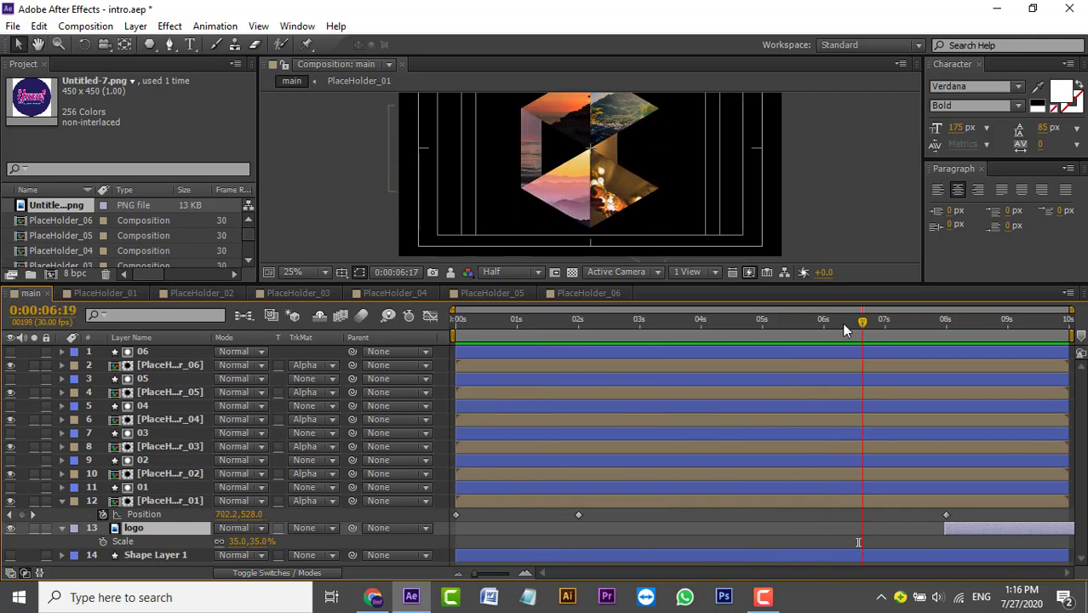
drag(858, 324, 763, 324)
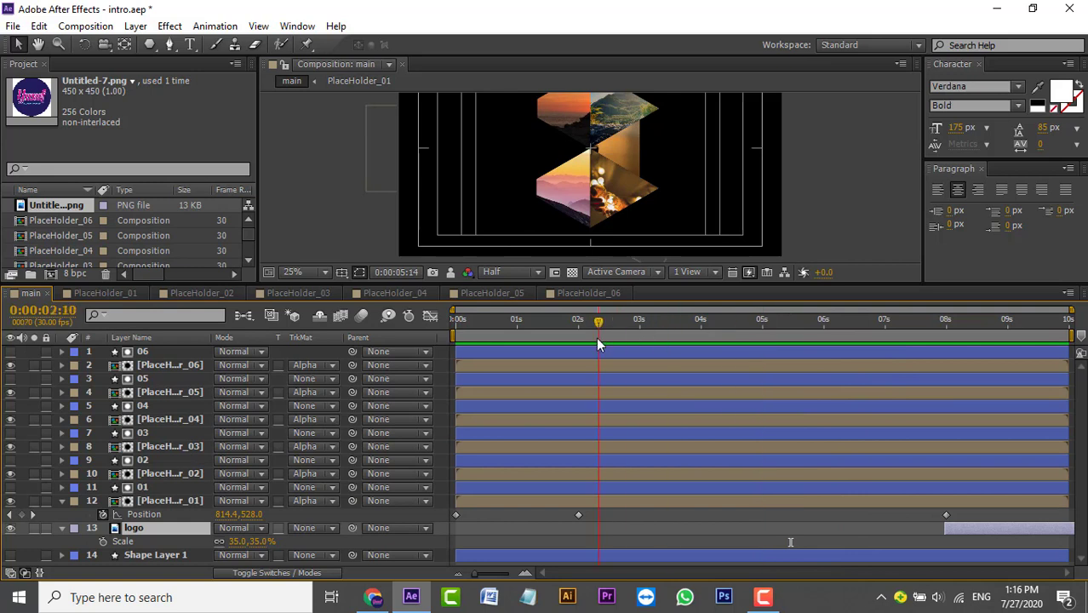
drag(597, 339, 577, 338)
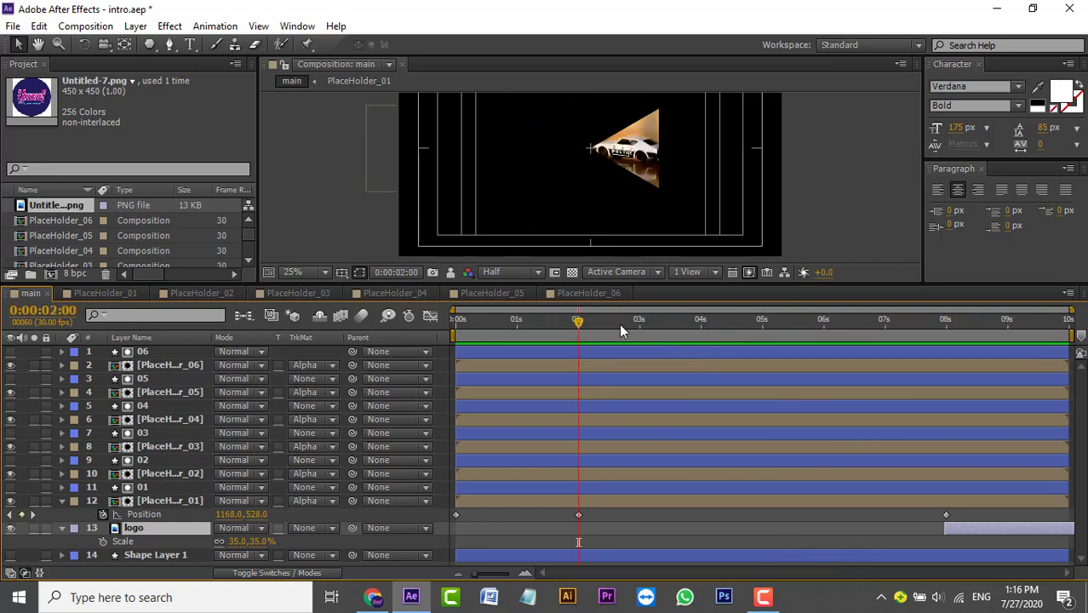
click(699, 332)
click(822, 334)
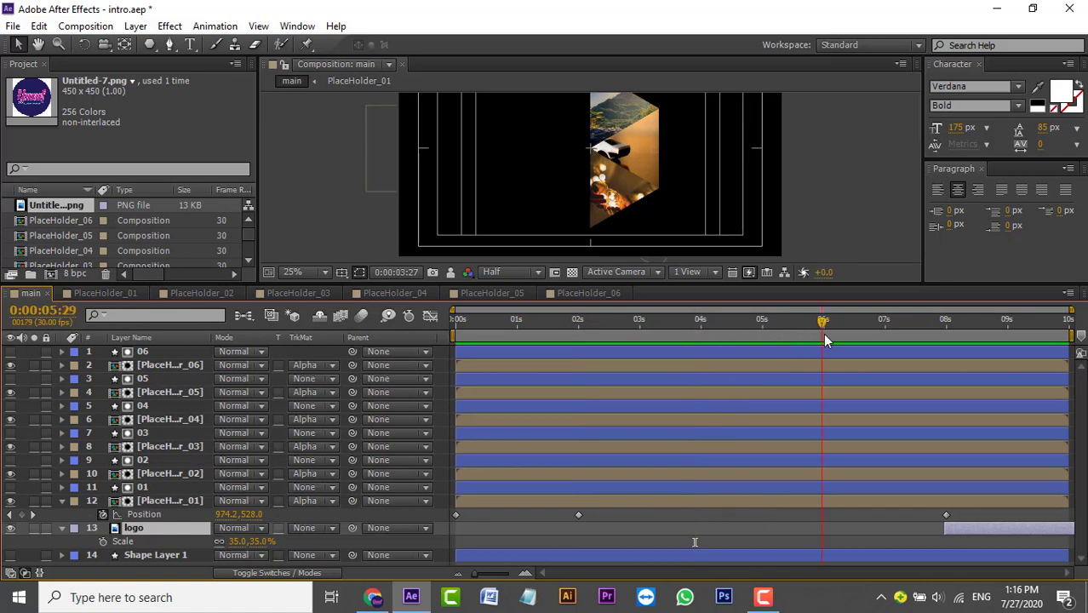
click(824, 333)
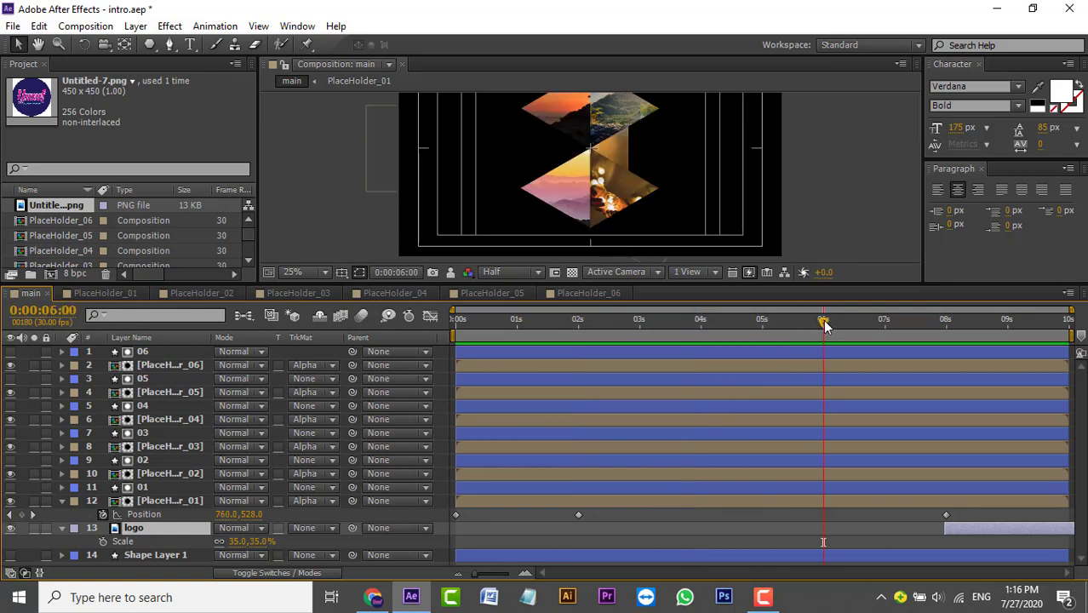
click(725, 332)
drag(665, 345, 580, 354)
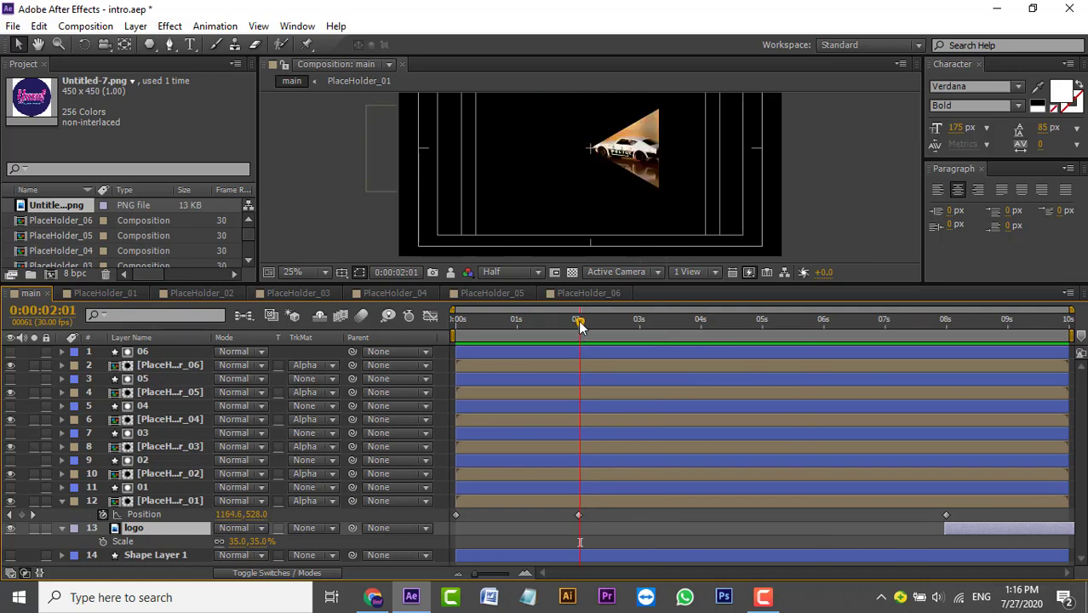
drag(579, 326, 577, 344)
Delete the car tile's 8-second Position keyframe and move to just past 7 seconds
click(947, 516)
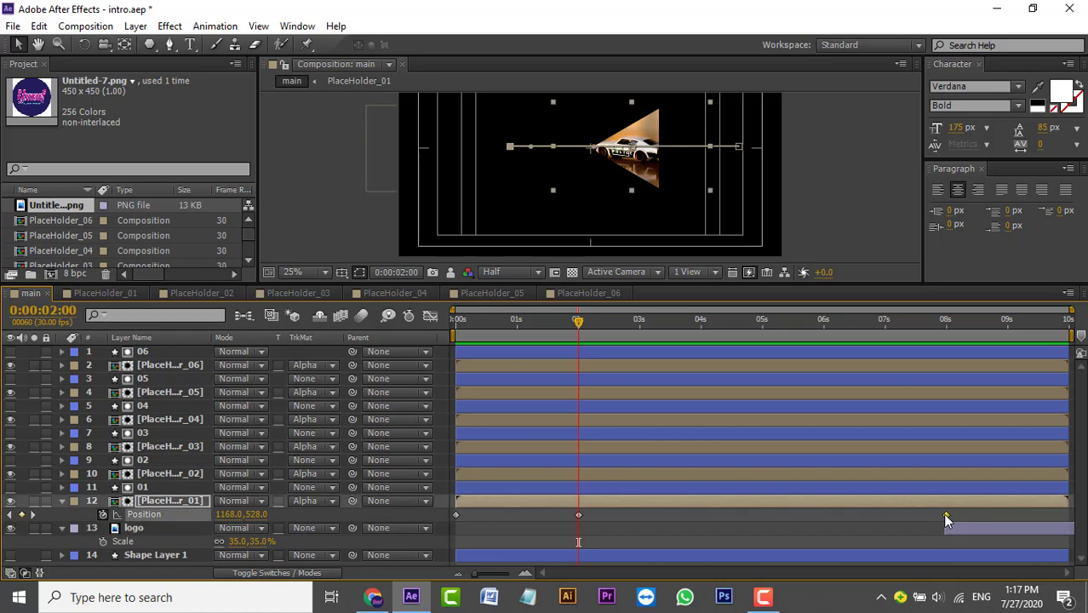
key(Delete)
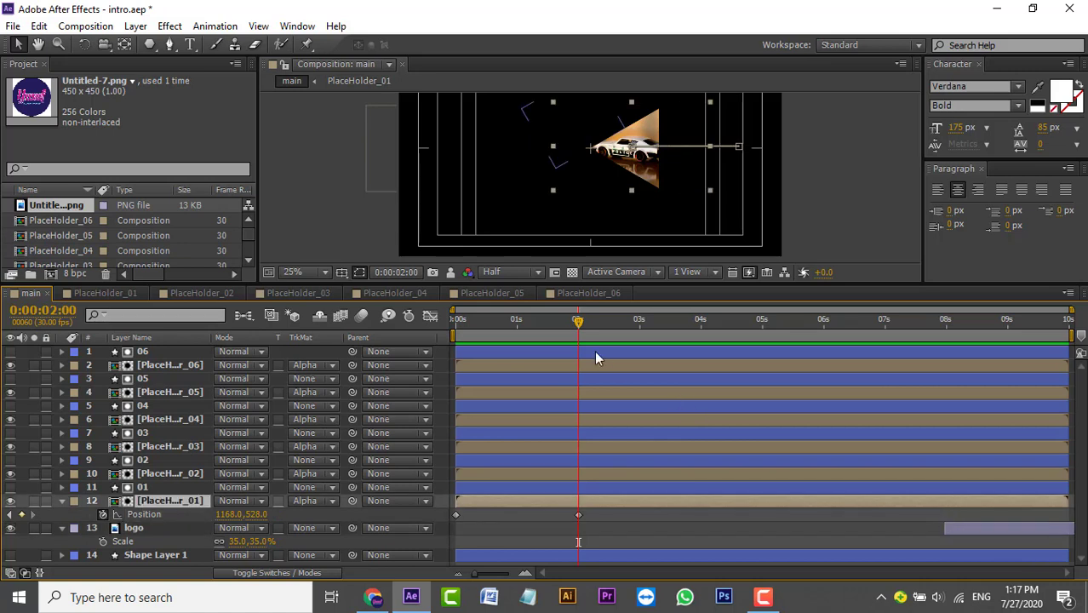
drag(575, 322, 880, 358)
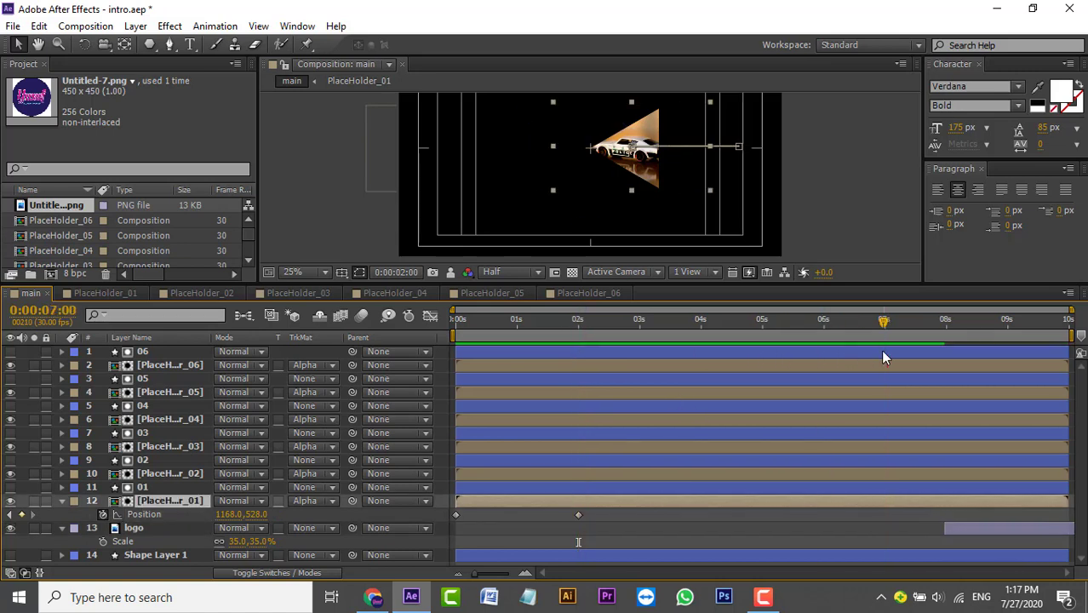
key(Page_Up)
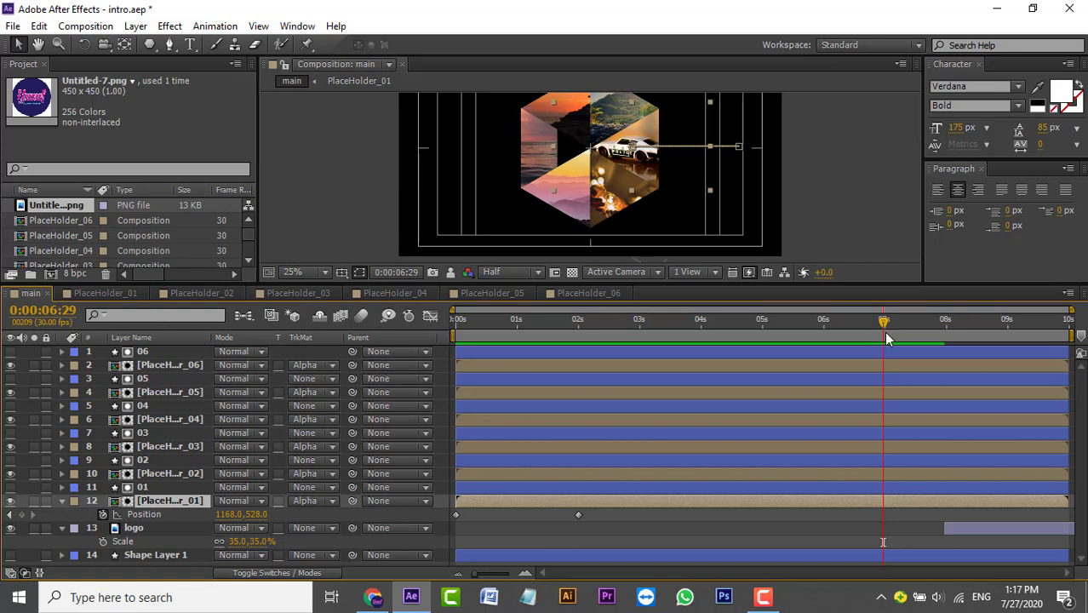
mouse_move(885, 320)
mouse_down()
mouse_move(905, 321)
mouse_move(782, 320)
mouse_move(811, 332)
mouse_move(918, 327)
mouse_up()
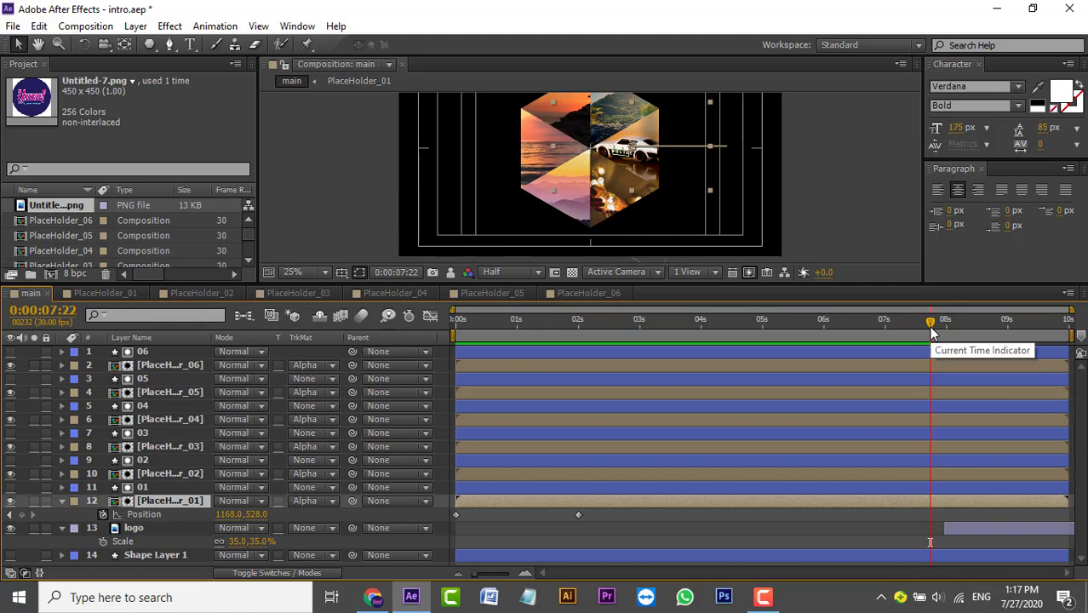
Start the logo layer at 8 seconds and add a car tile Position keyframe there at 1168,528
mouse_move(931, 332)
mouse_down()
mouse_move(951, 331)
mouse_move(947, 323)
mouse_up()
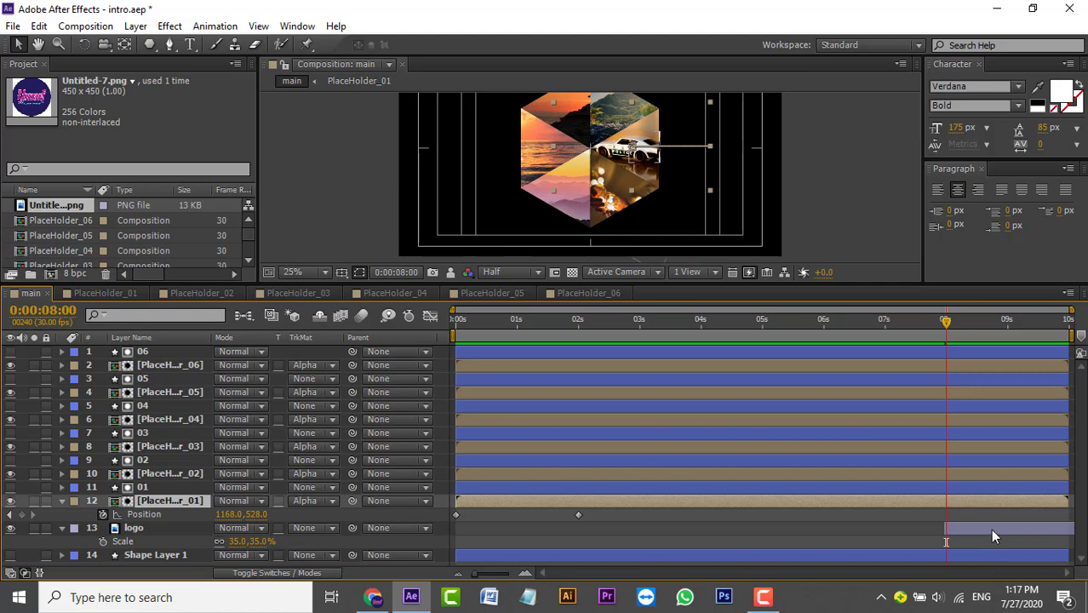
drag(992, 531, 988, 529)
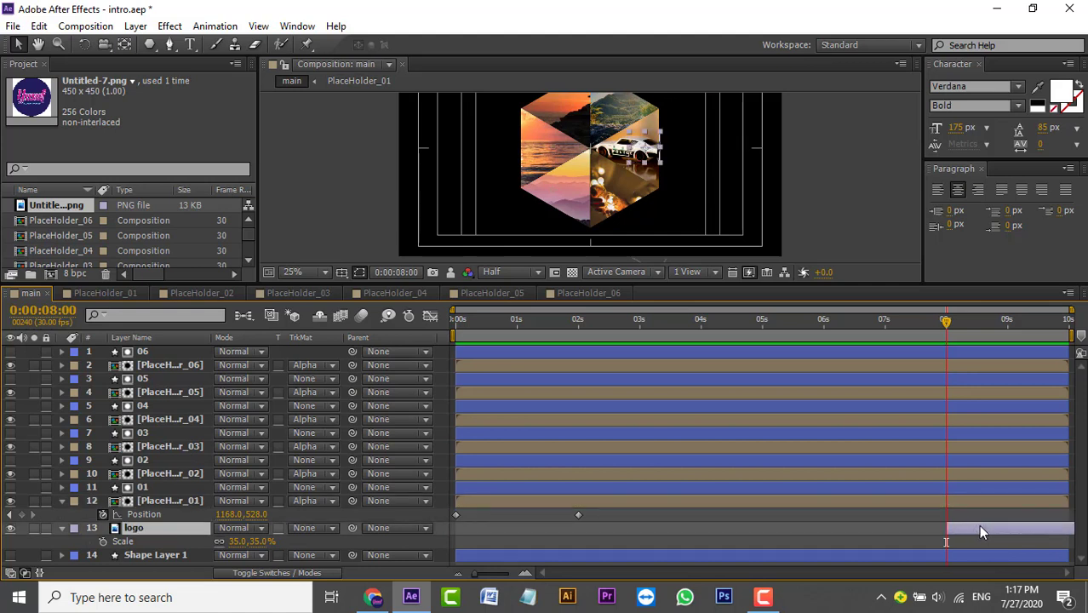
key(Return)
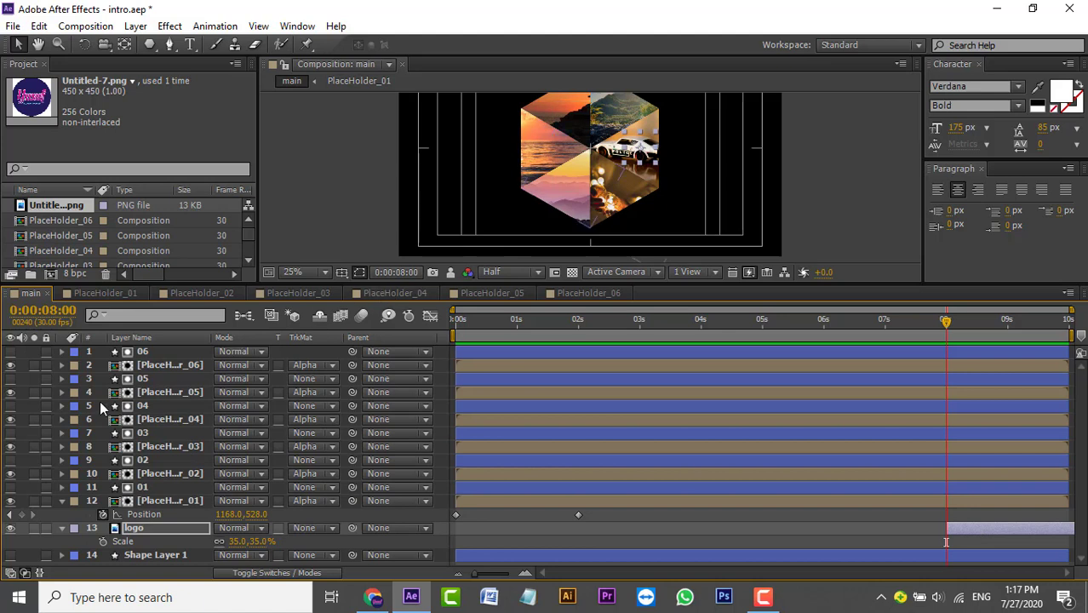
click(165, 504)
click(22, 515)
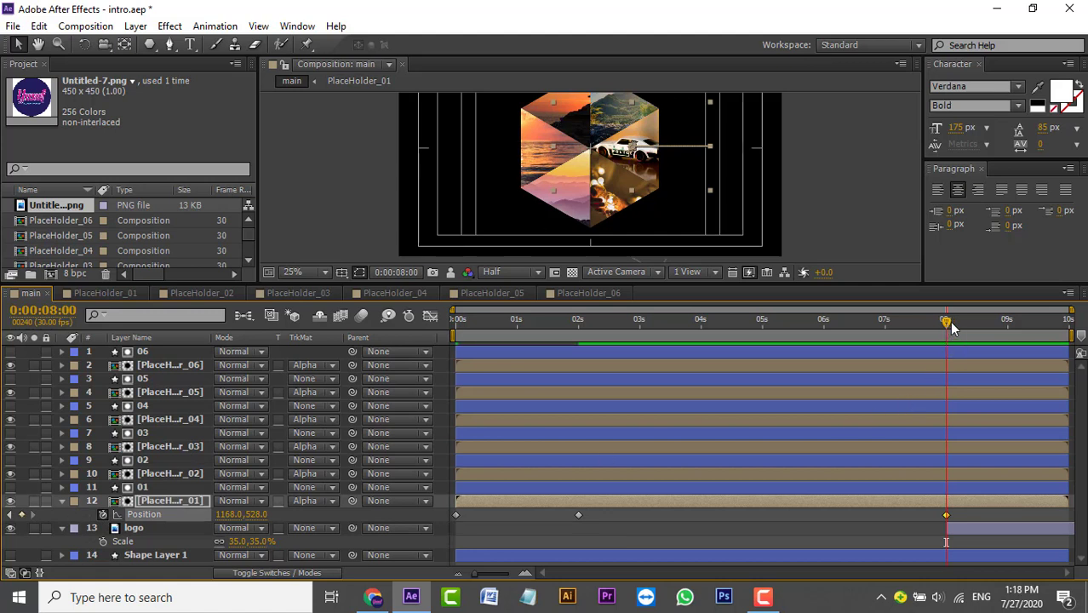
drag(994, 330, 1008, 329)
Set the car tile's 9-second Position to 556,528 so it slides left off the logo
double_click(654, 173)
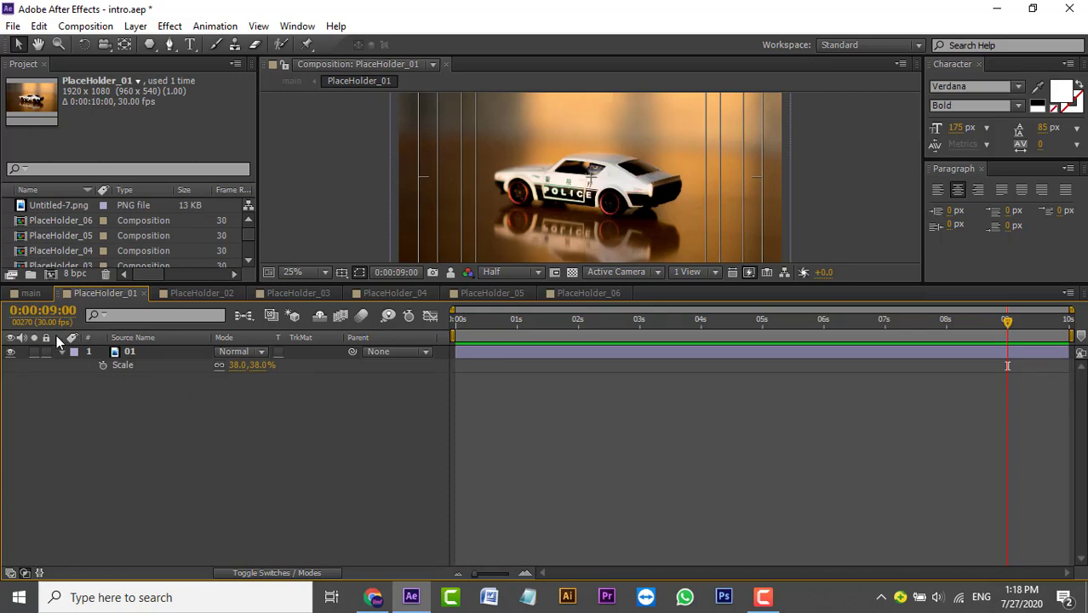
click(39, 291)
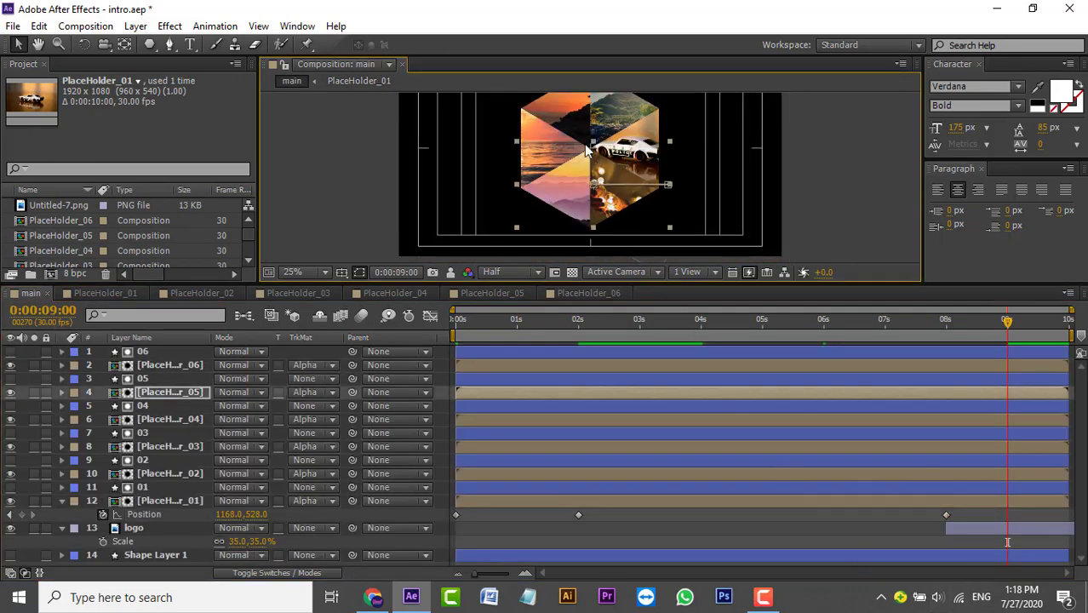
click(647, 154)
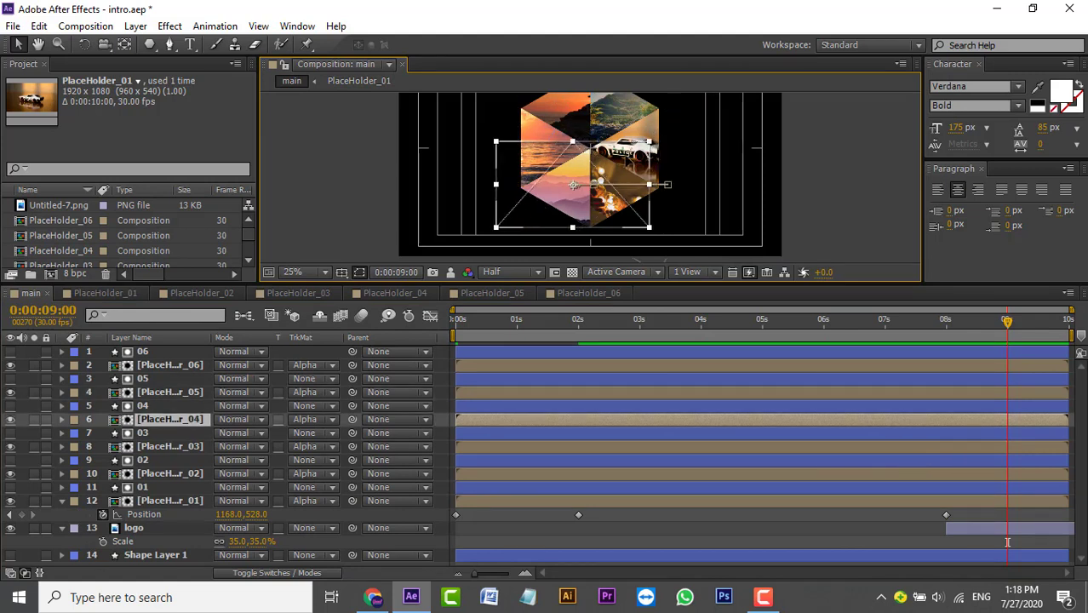
click(648, 198)
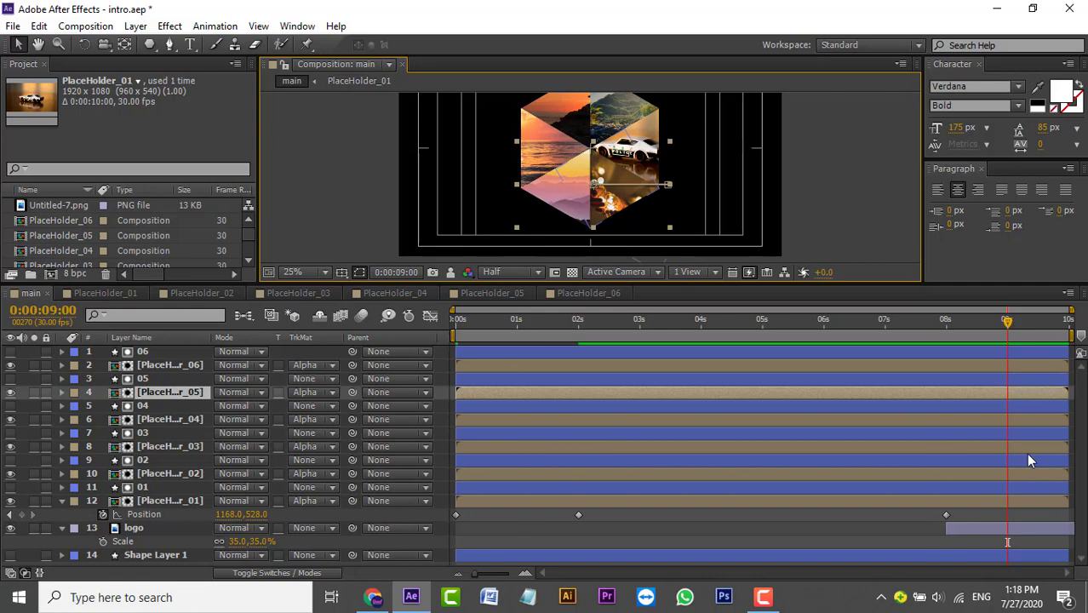
click(150, 520)
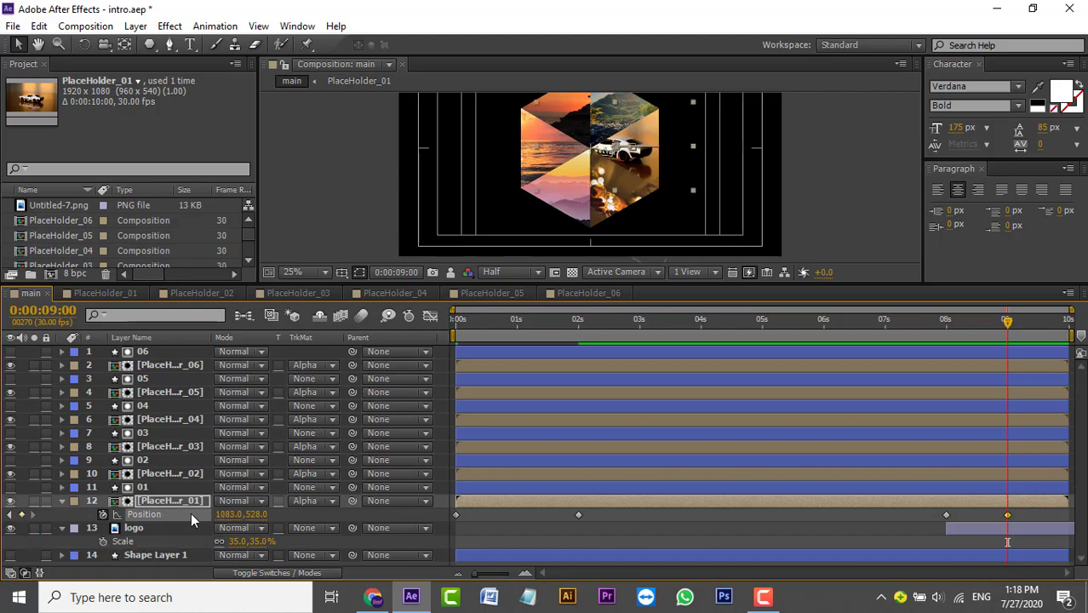
drag(183, 515, 214, 523)
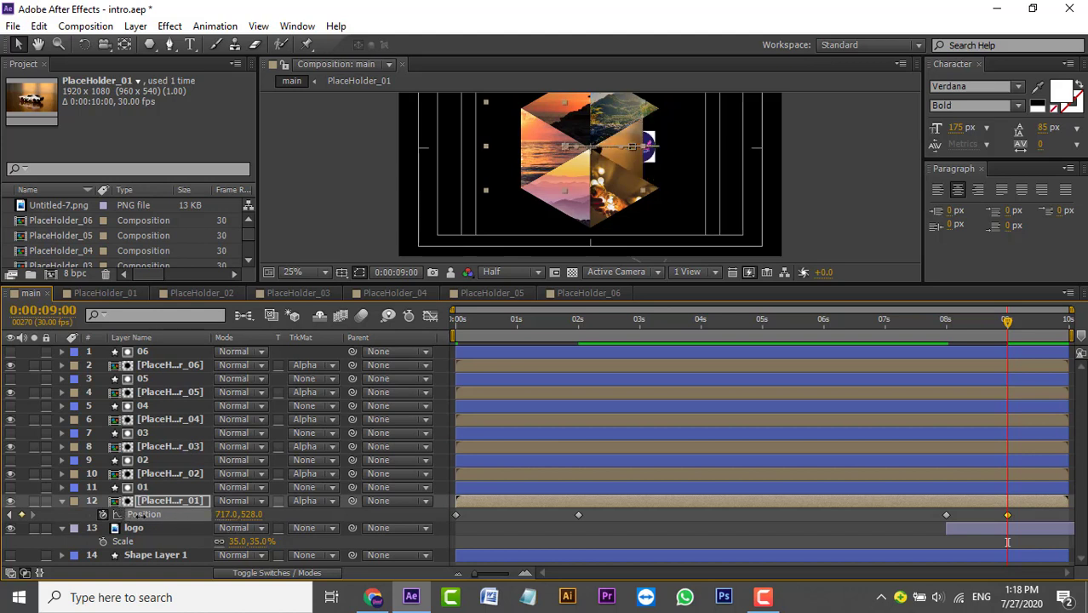
mouse_move(220, 516)
mouse_down()
mouse_move(171, 512)
mouse_move(214, 521)
mouse_up()
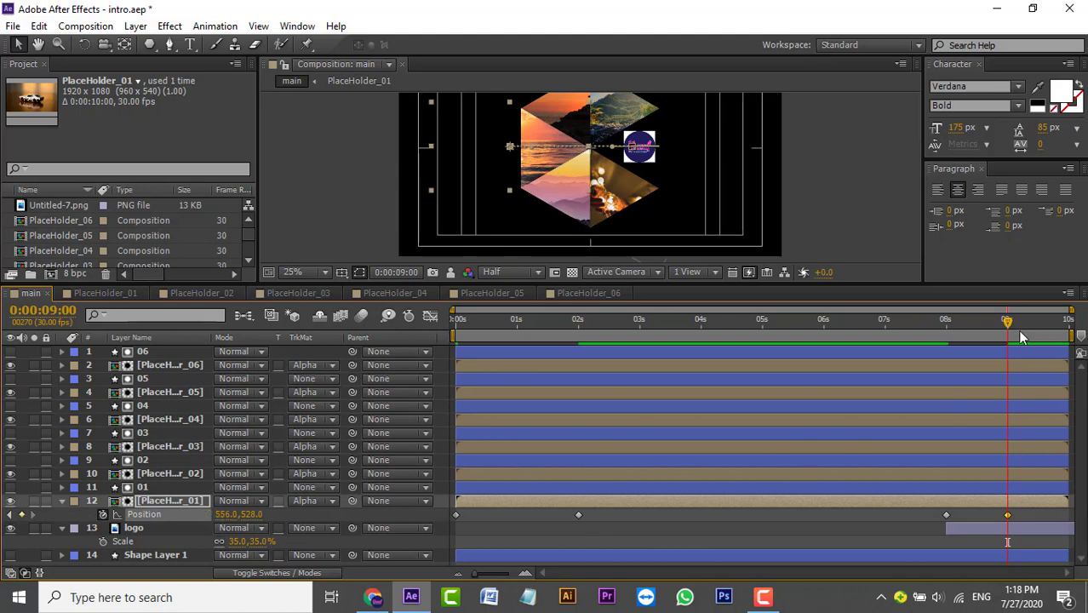
Preview the animation from the beginning
key(Home)
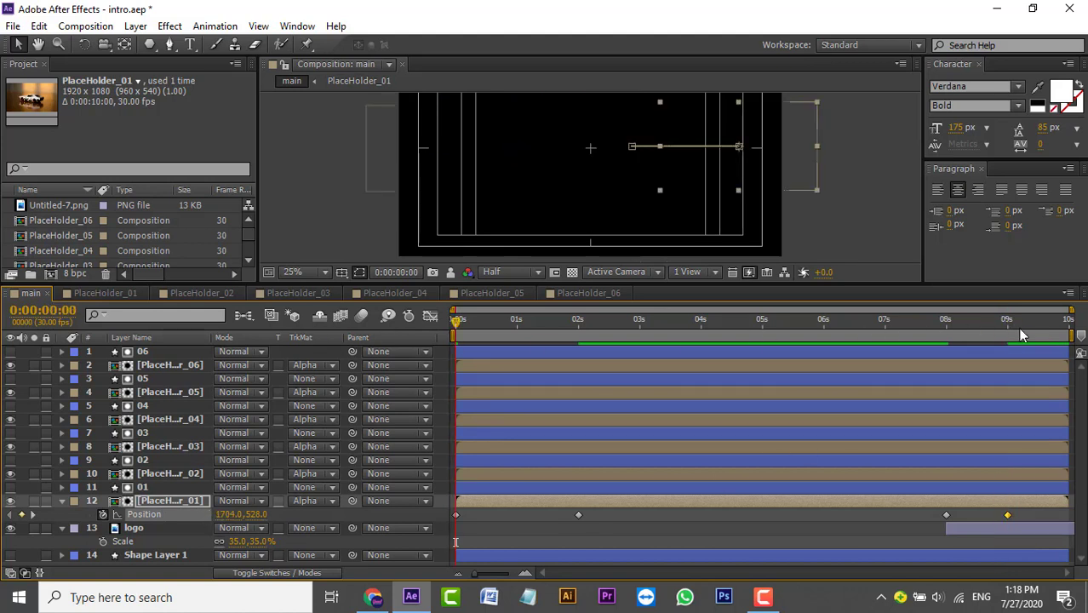
click(578, 435)
key(space)
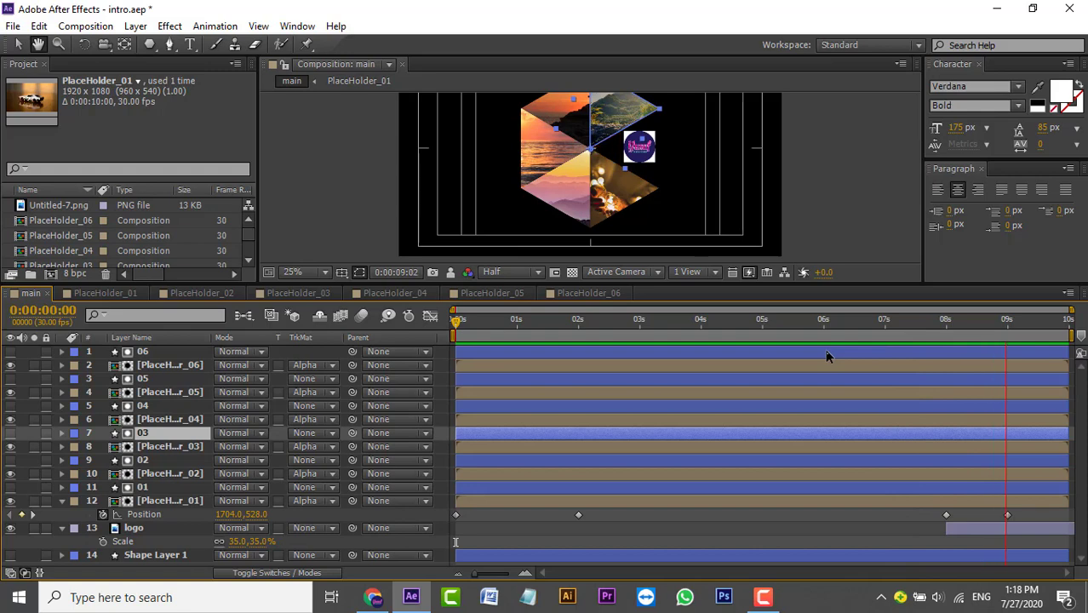
Stop the preview, enlarge the composition viewer, and replay the animation from the start
key(space)
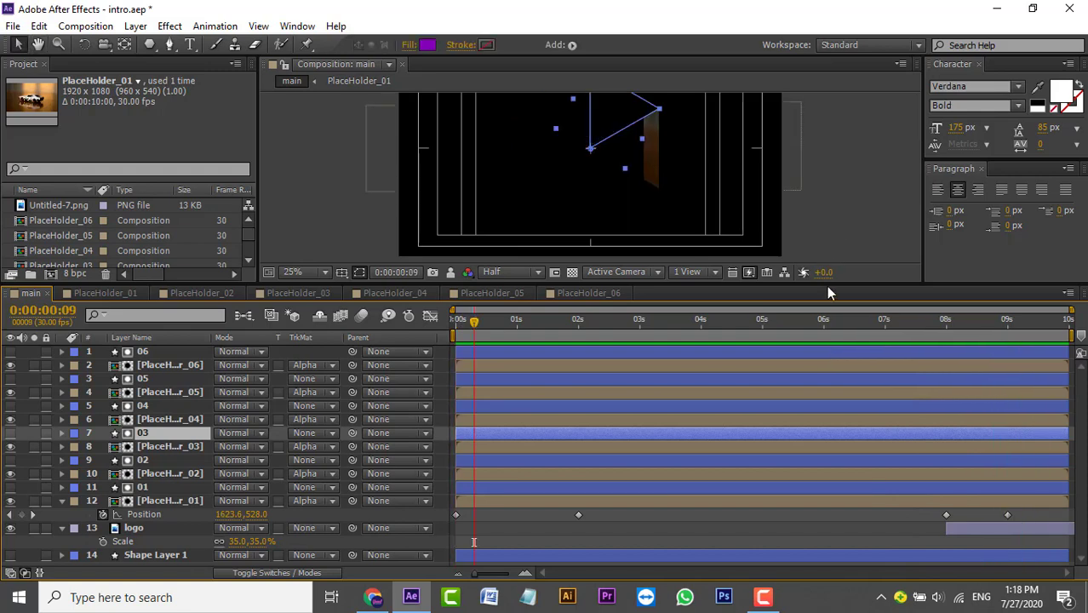
drag(839, 280, 851, 344)
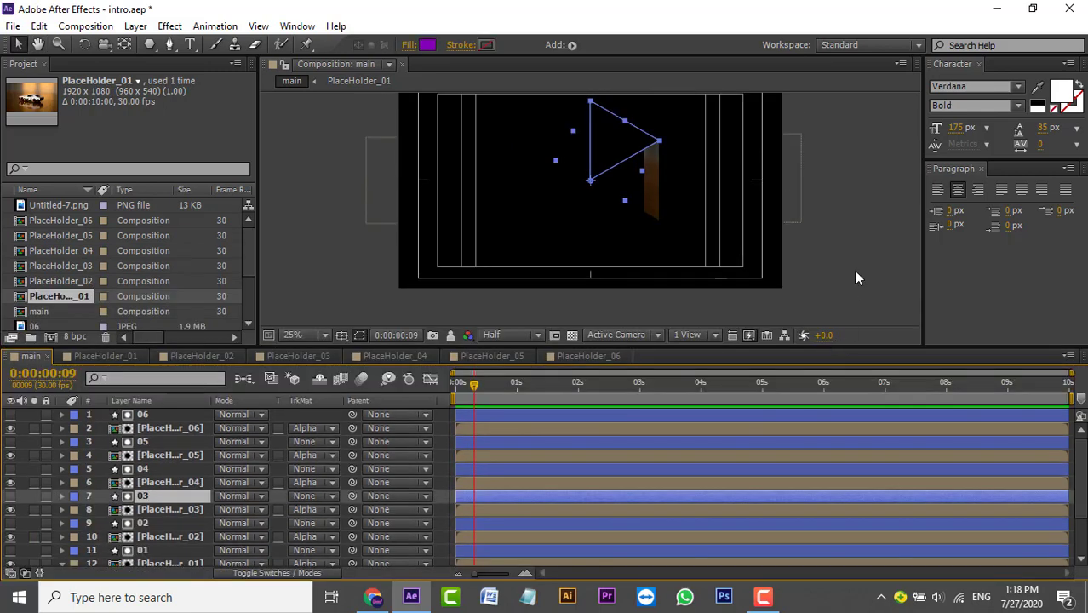
click(858, 255)
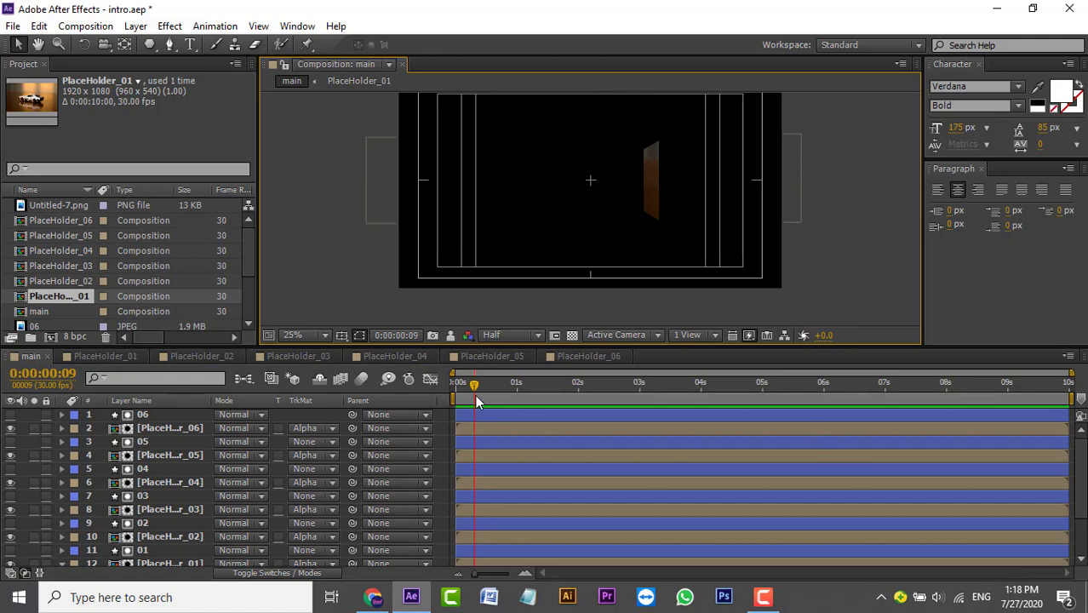
drag(474, 392, 352, 385)
key(space)
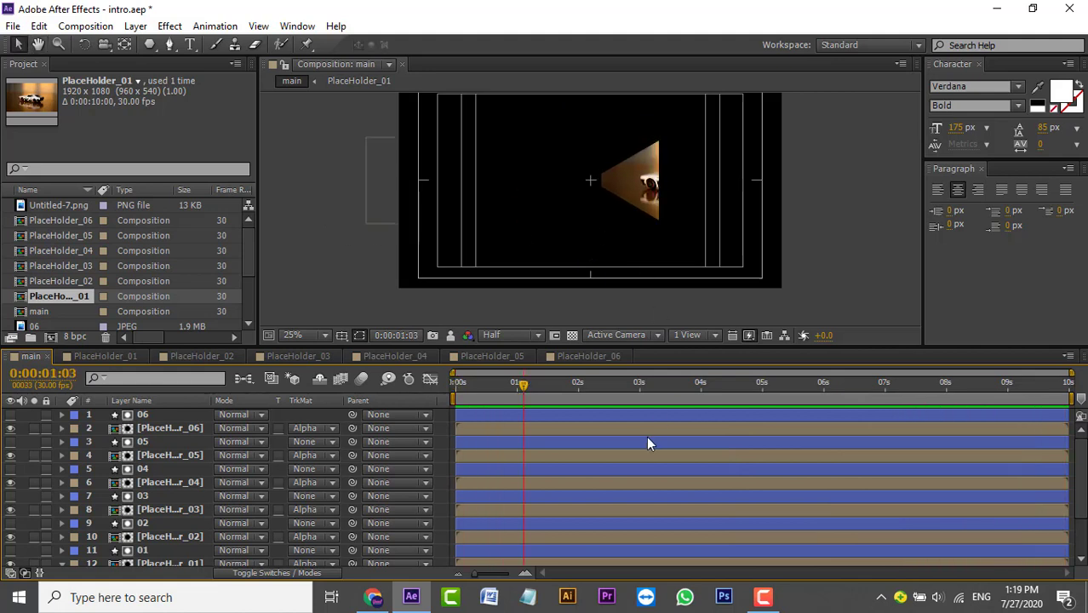
Save the project as intro.aep and play the finished animation from the first frame
key(ctrl+s)
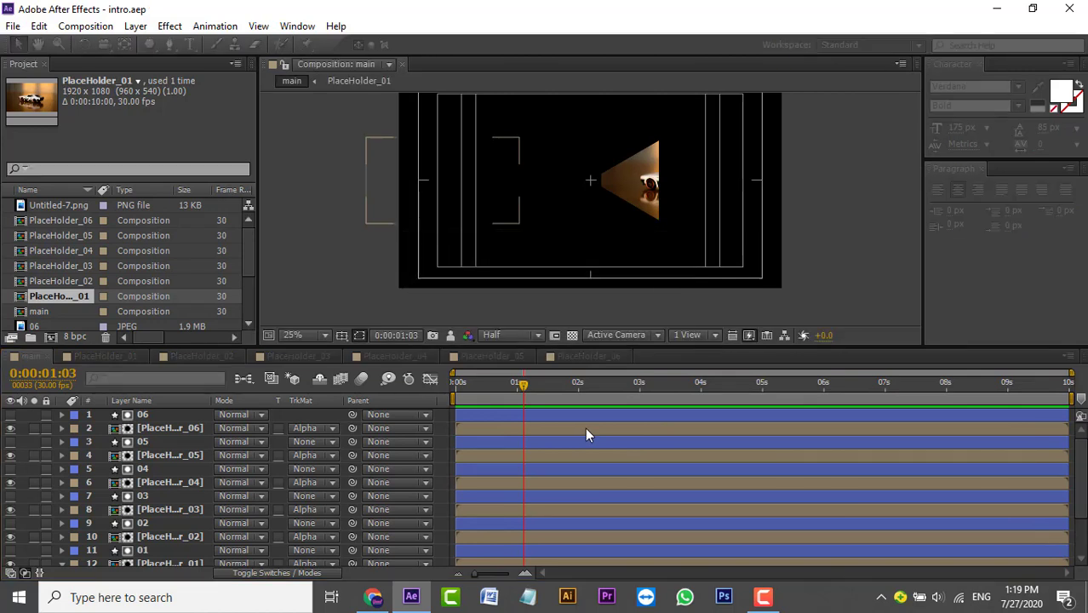
key(Home)
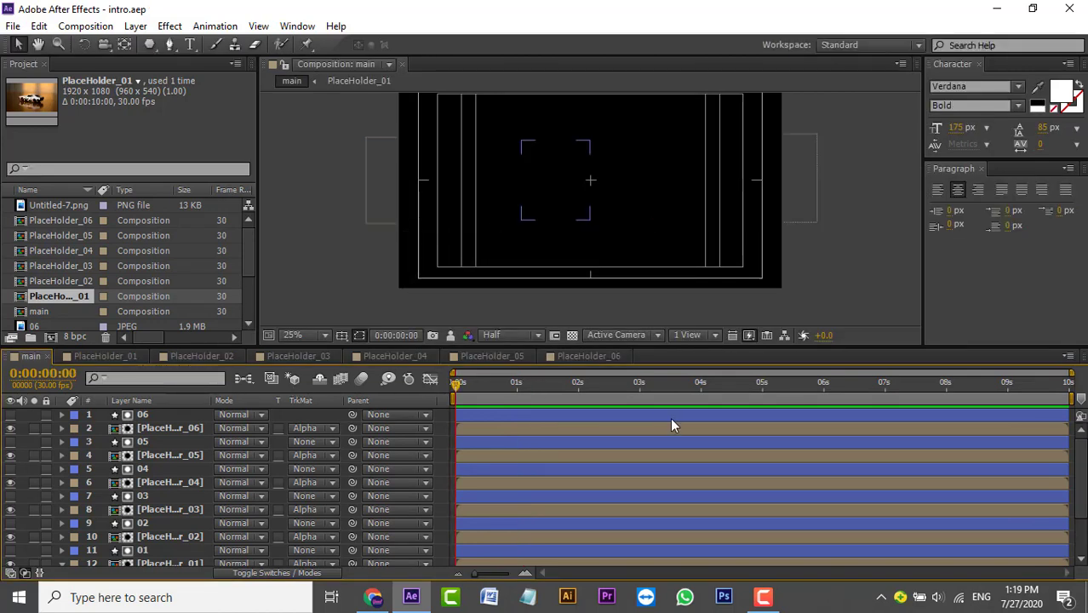
key(space)
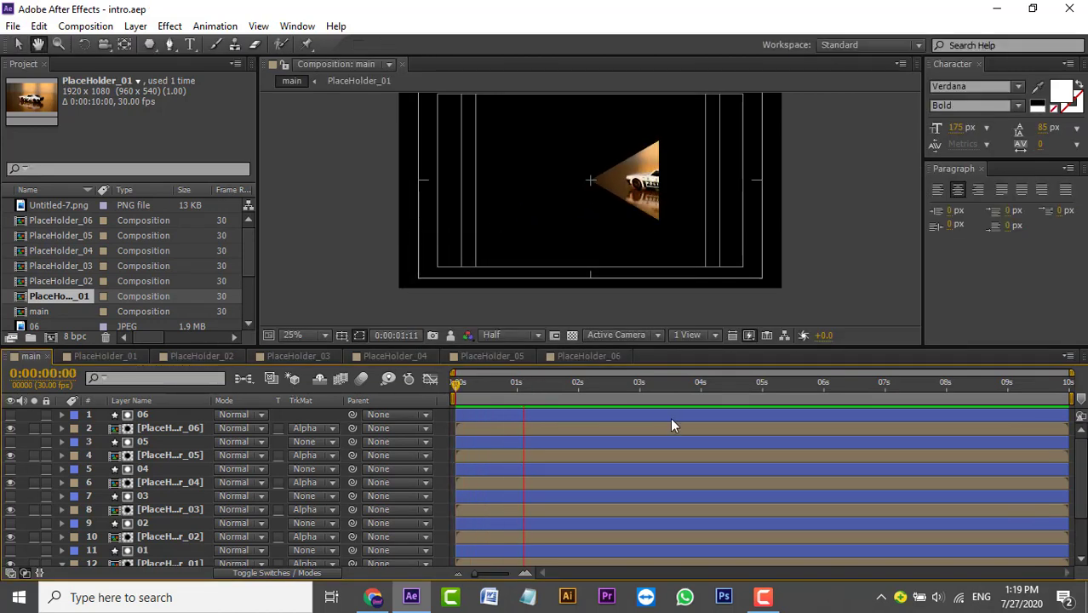
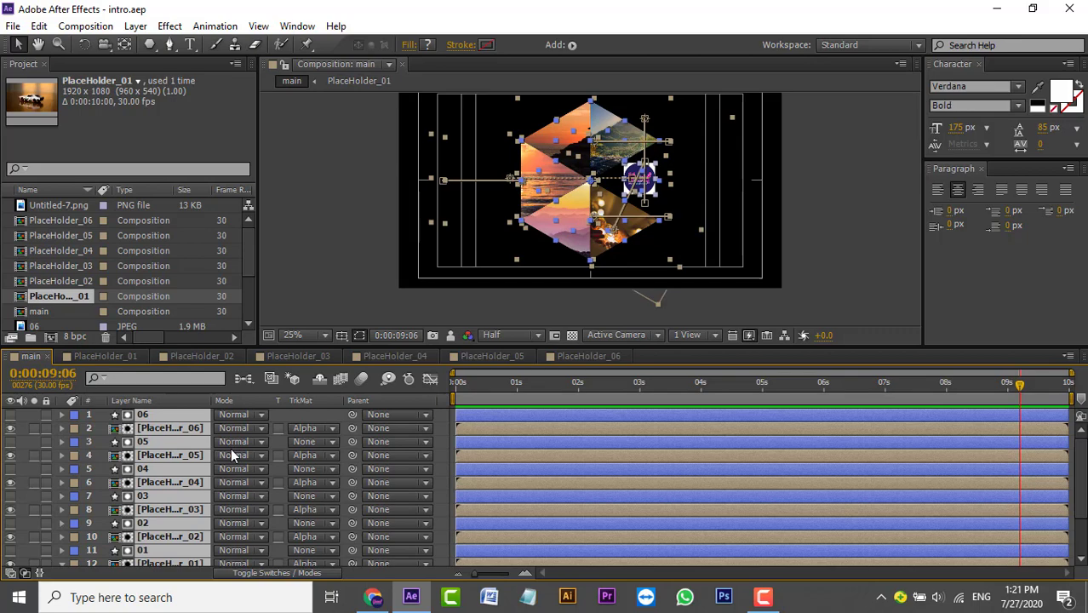
Reveal the selected layers' animated properties and enlarge the timeline to show more rows
key(p)
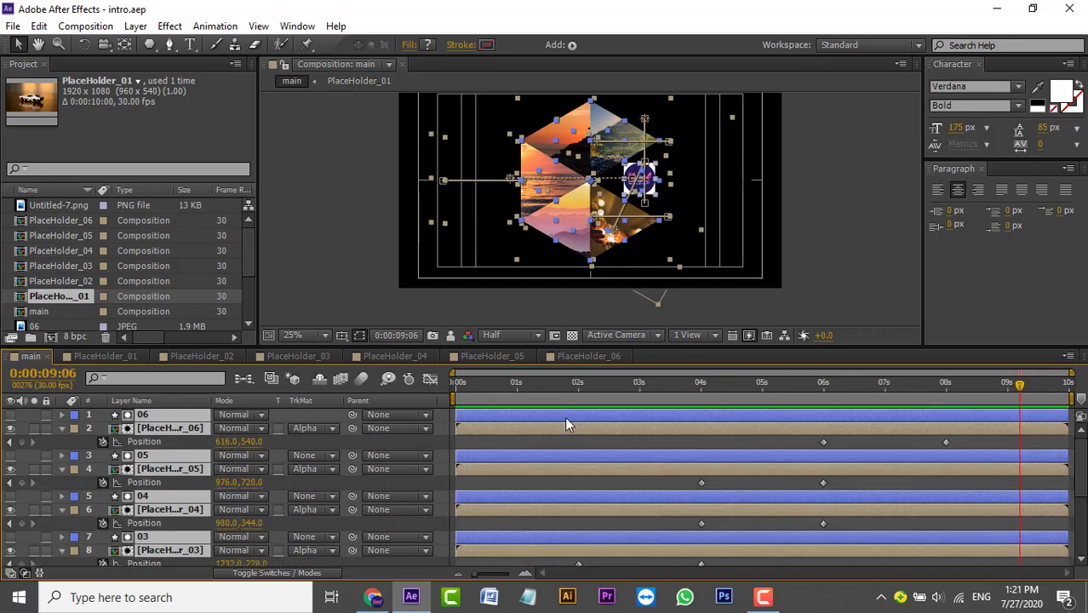
drag(684, 349, 698, 194)
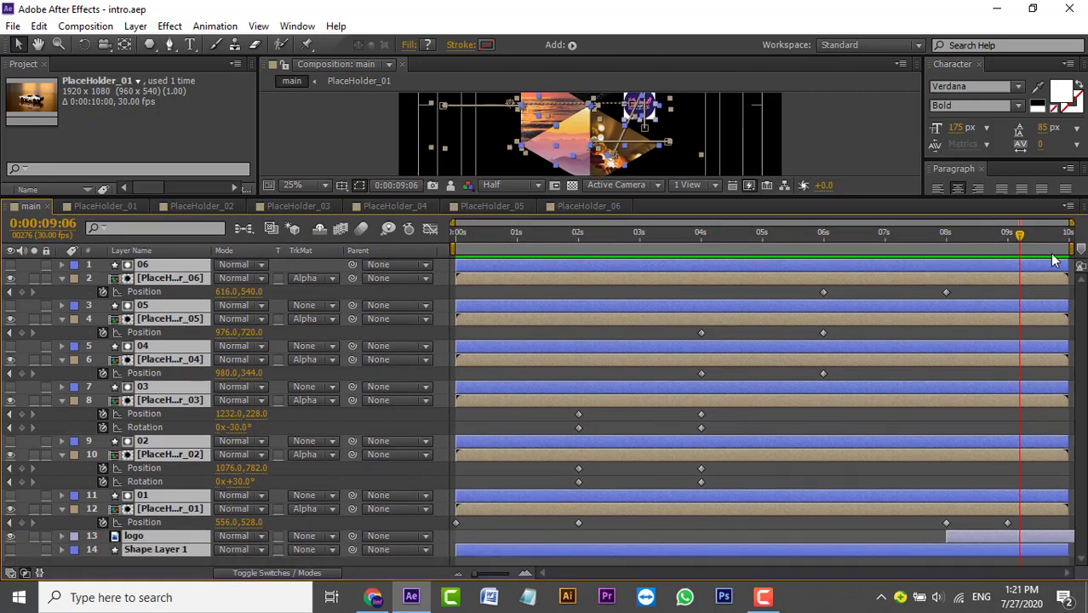
drag(1046, 241, 1036, 242)
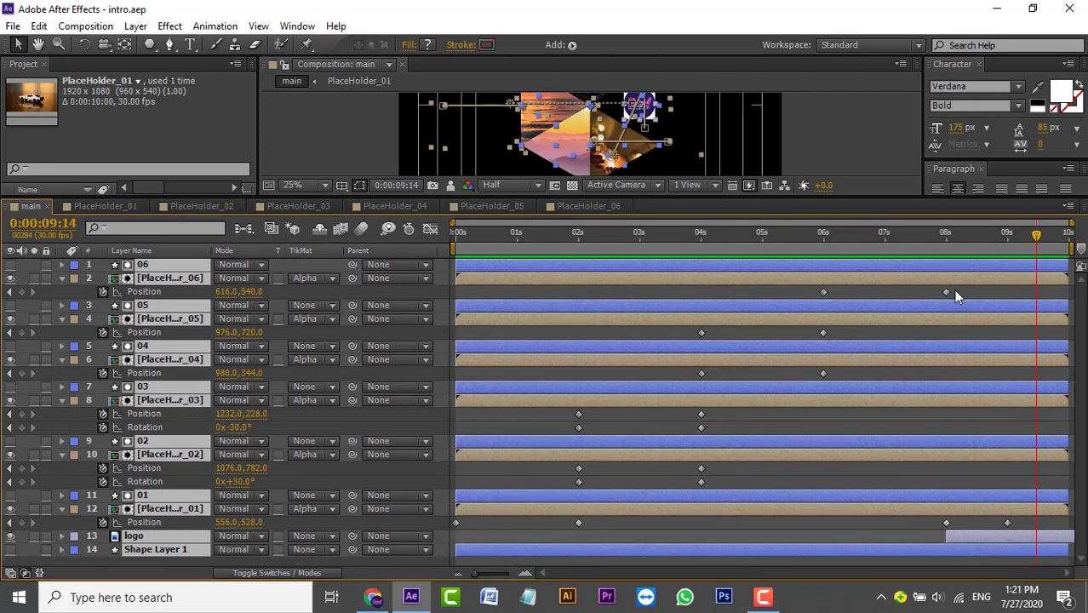
click(464, 291)
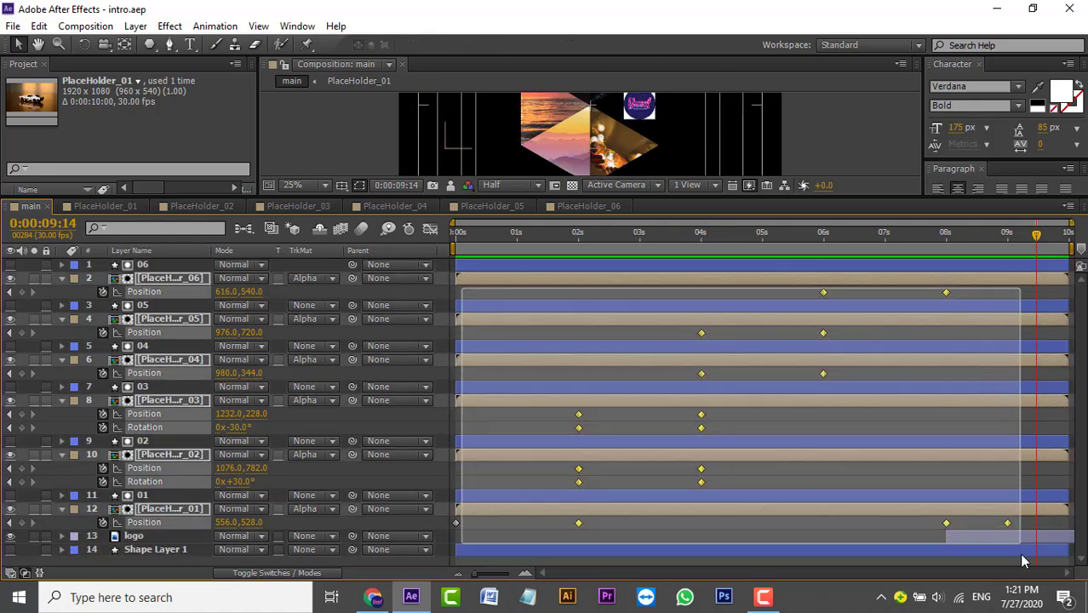
Select every position and rotation keyframe and apply Easy Ease to them
drag(1000, 402, 1020, 552)
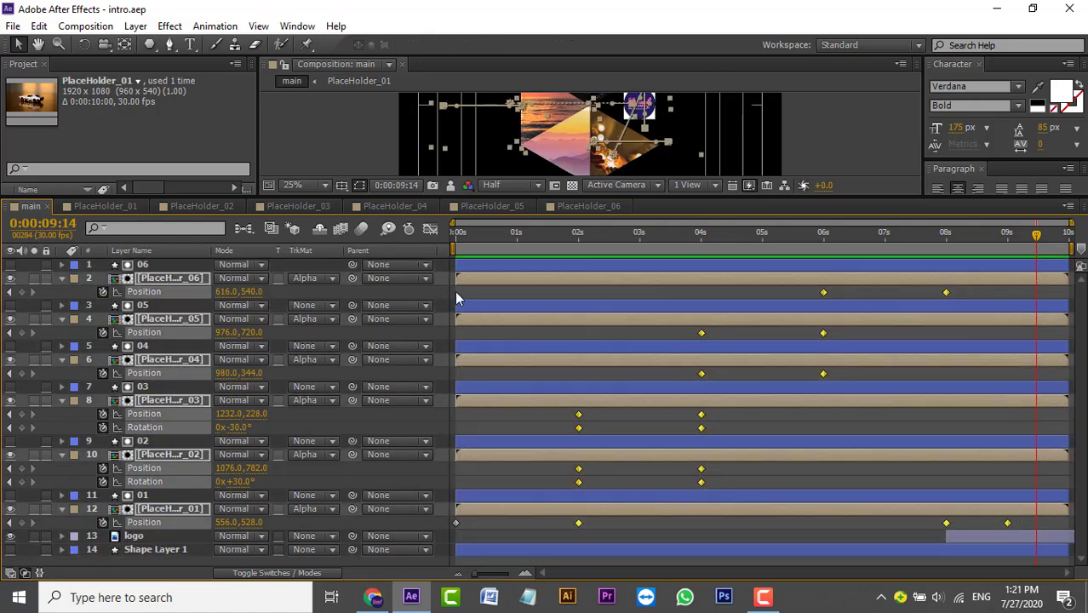
drag(455, 290, 658, 373)
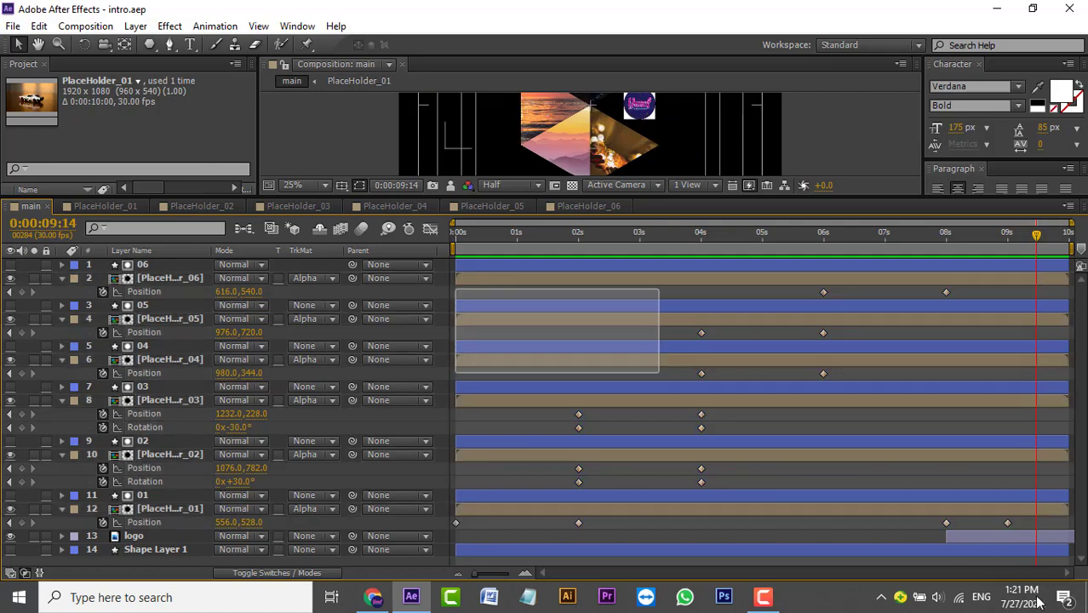
key(ctrl+alt+a)
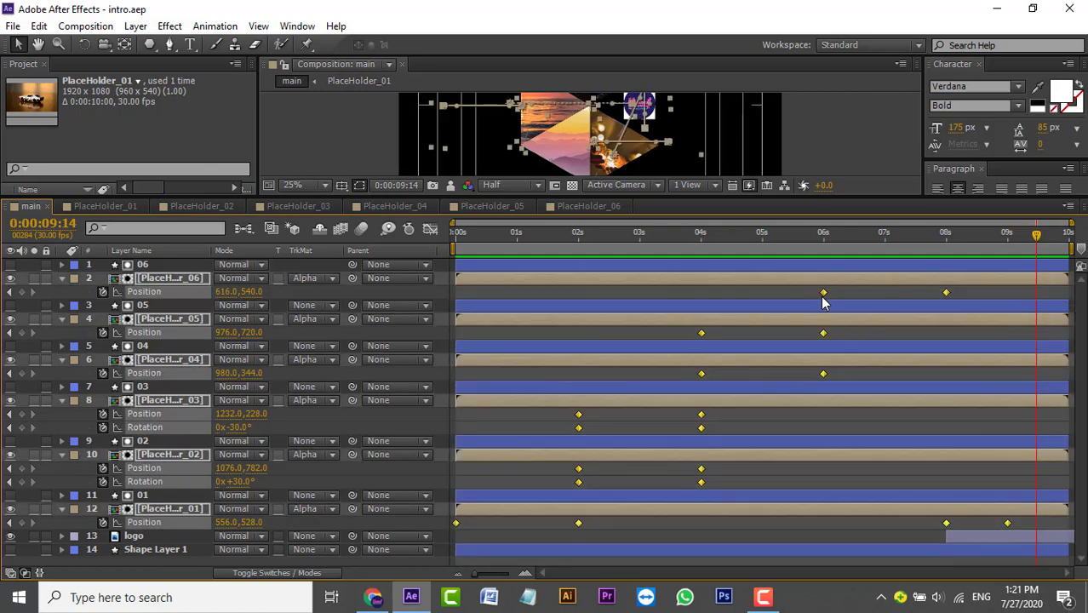
right_click(822, 294)
mouse_move(871, 474)
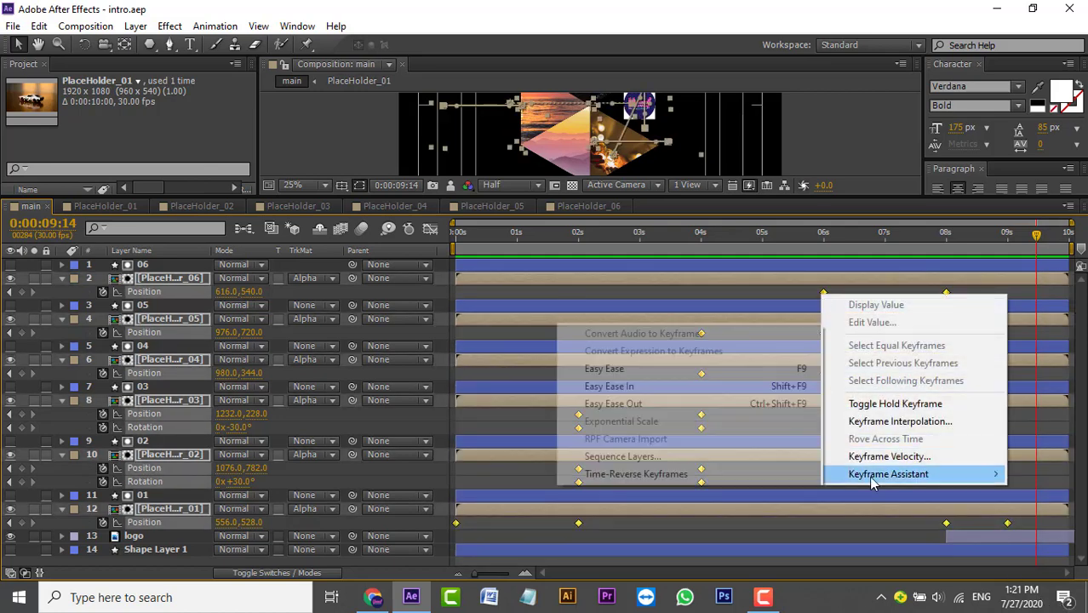
click(592, 386)
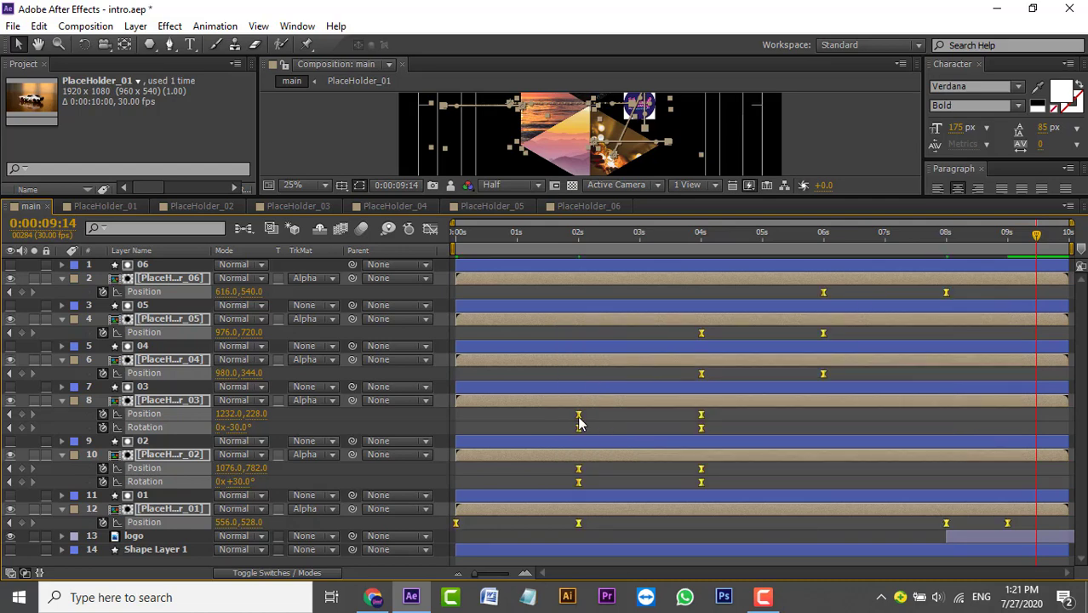
drag(607, 518, 448, 535)
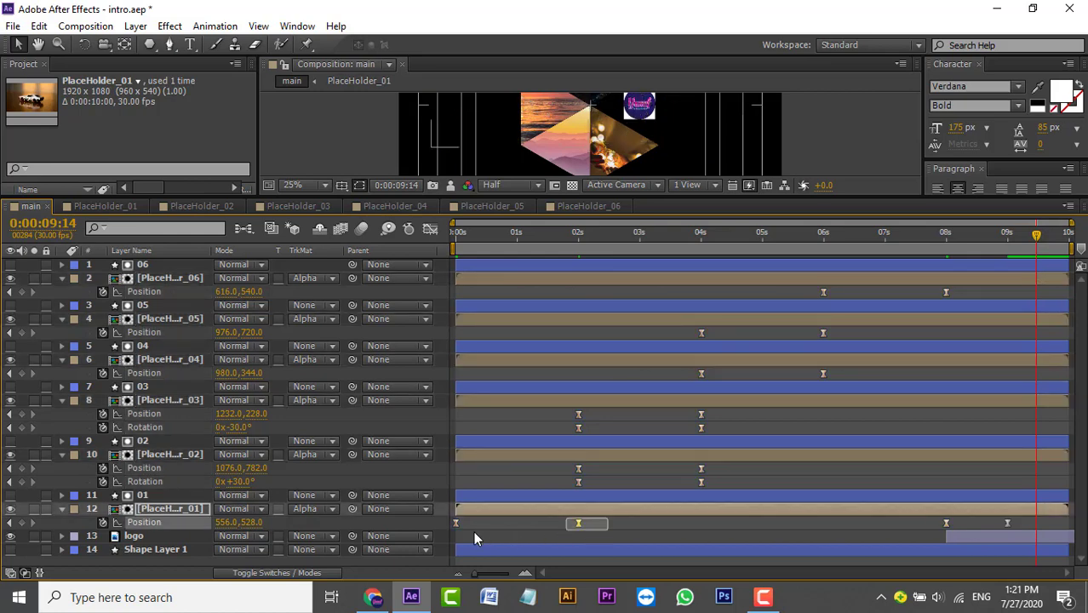
In the speed graph, stretch the ease-in into layer 12's 02s and layers 8 and 10's 04s keyframes
click(430, 228)
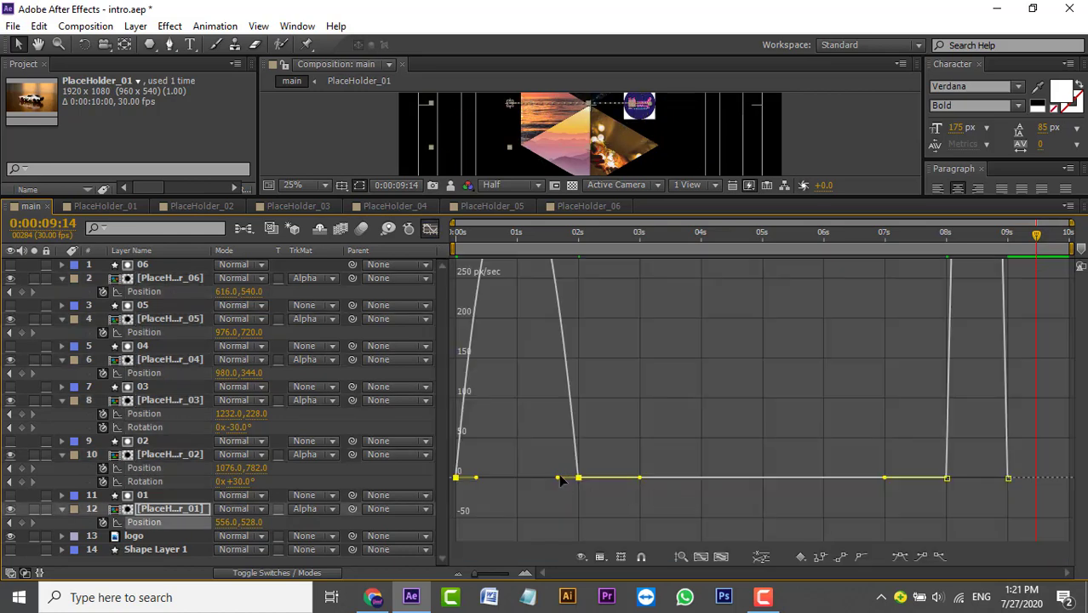
drag(557, 478, 514, 478)
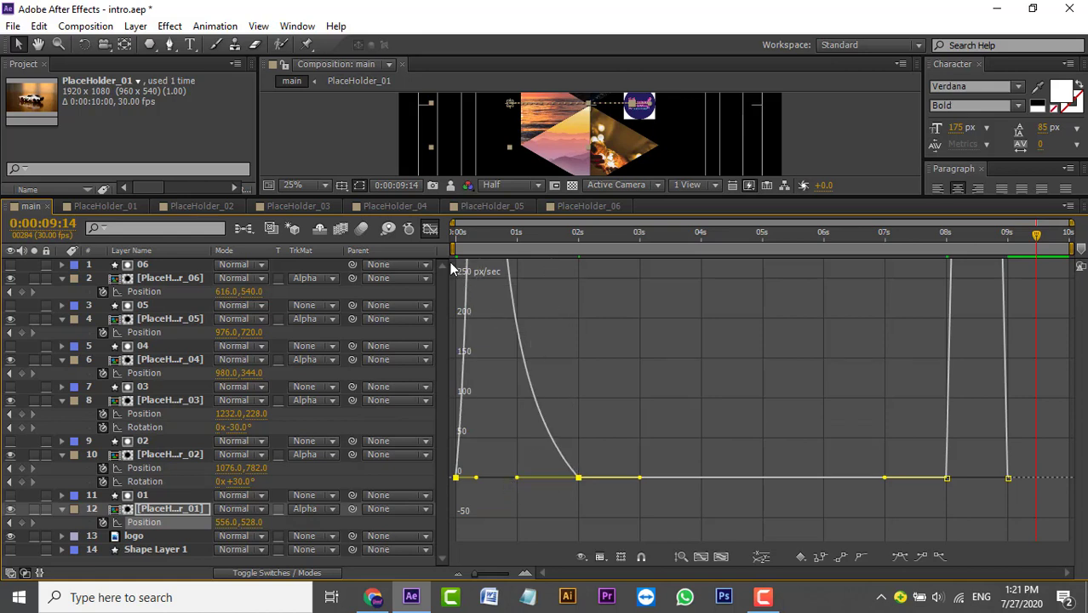
click(430, 228)
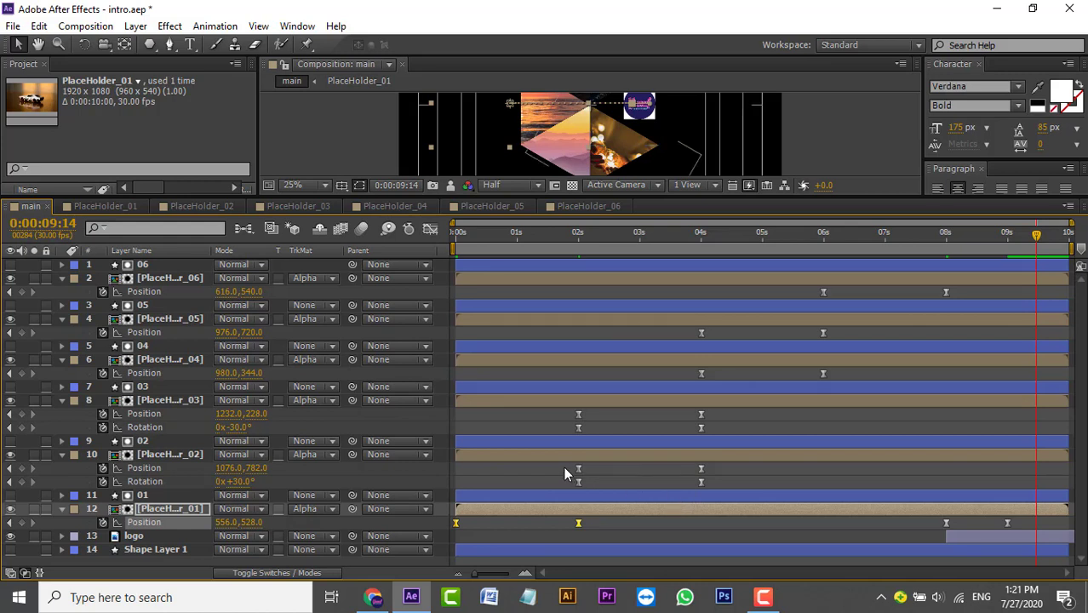
drag(558, 409, 743, 489)
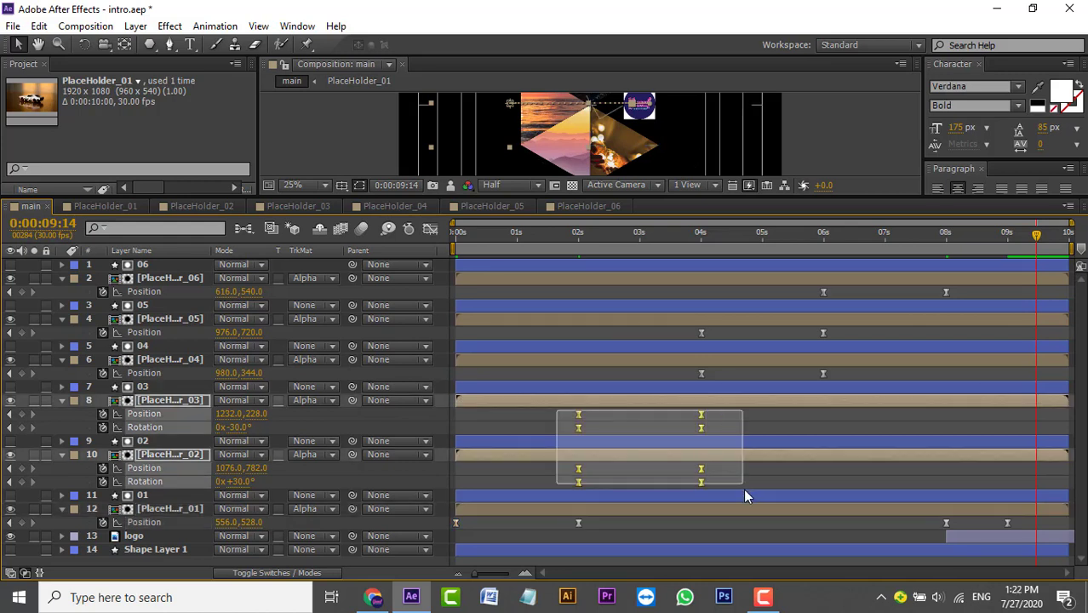
click(430, 230)
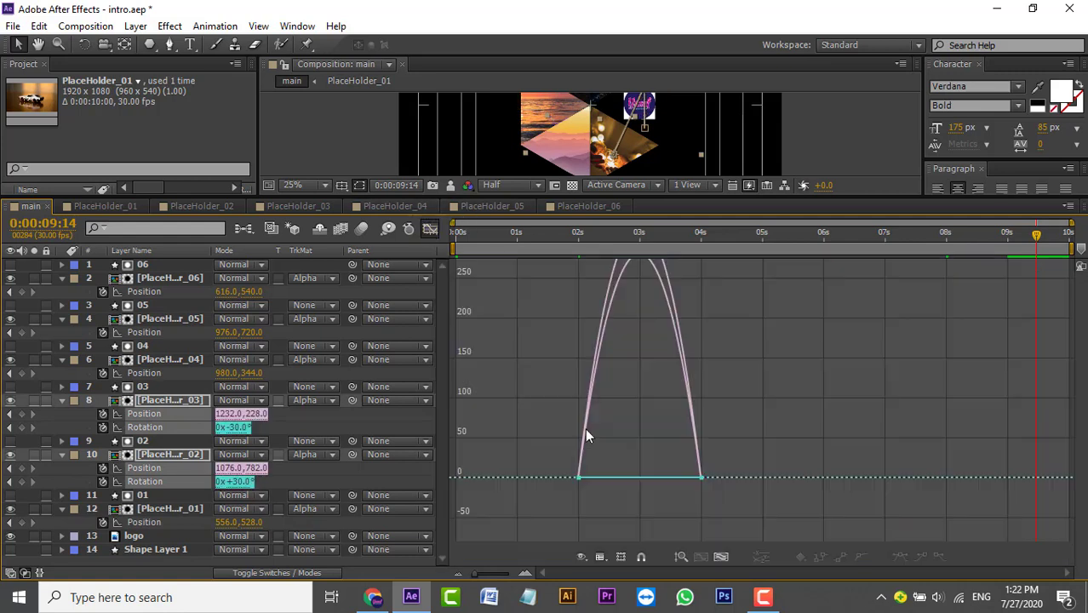
click(674, 480)
drag(671, 477, 630, 478)
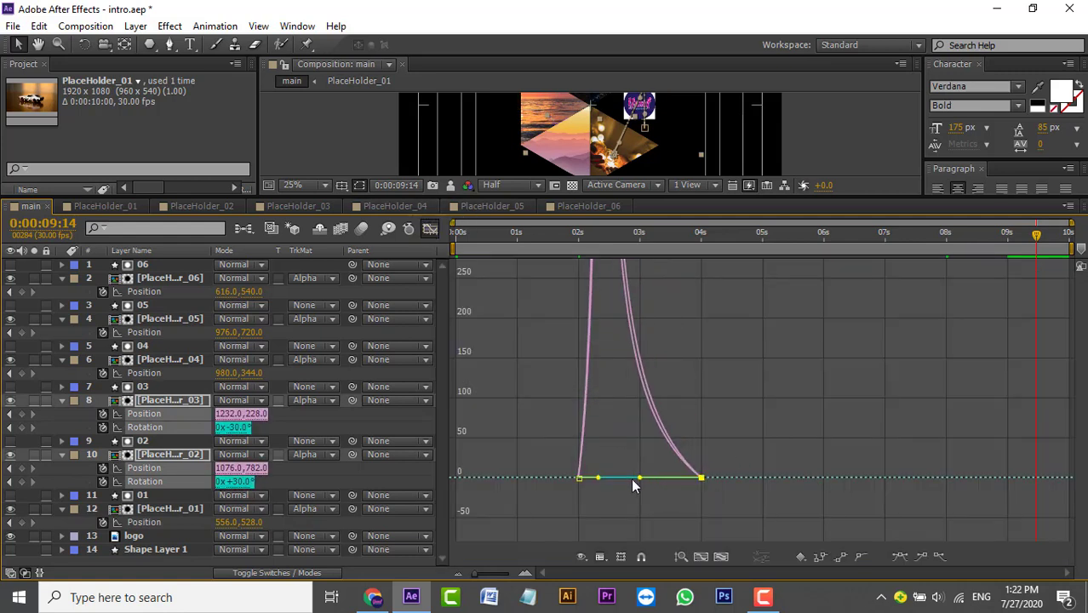
click(432, 230)
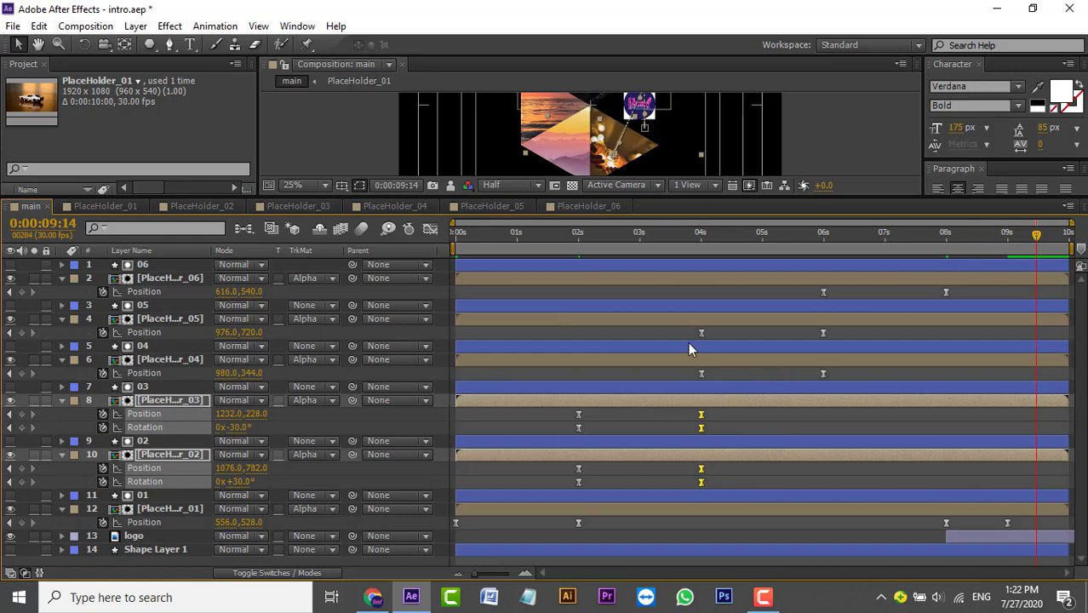
Lengthen the ease into layers 4 and 6's 06s position keyframes in the speed graph
drag(684, 329, 860, 377)
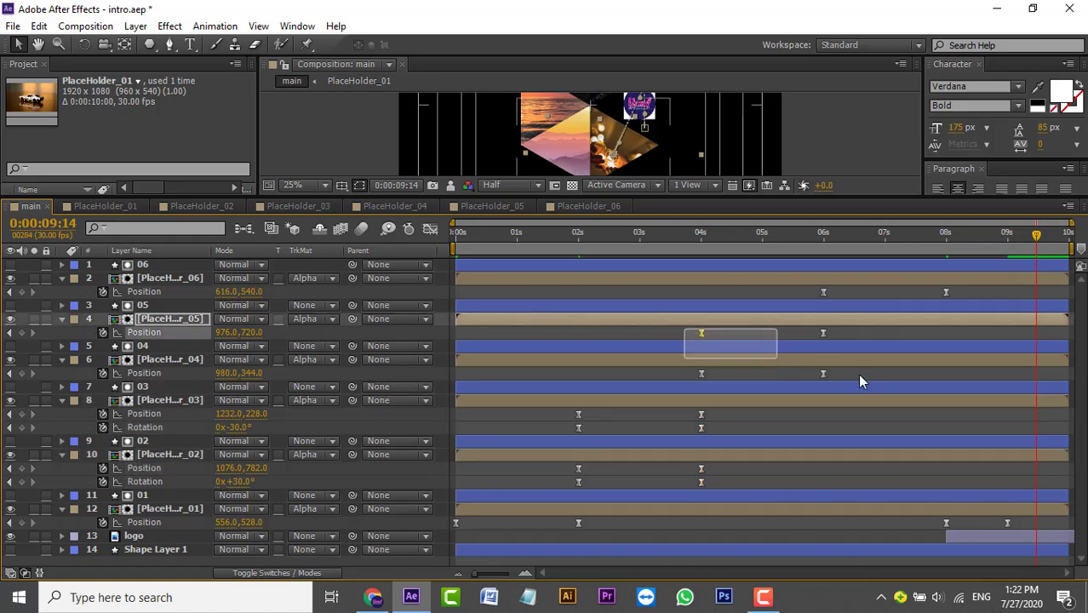
click(431, 229)
mouse_move(848, 464)
mouse_down()
mouse_move(804, 483)
mouse_move(749, 479)
mouse_up()
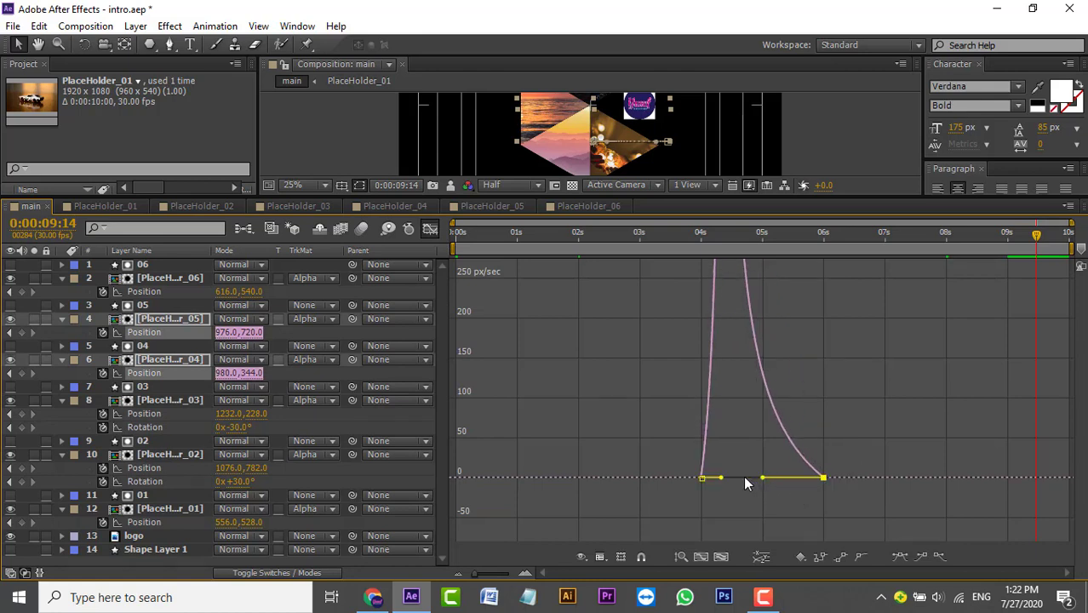
click(430, 229)
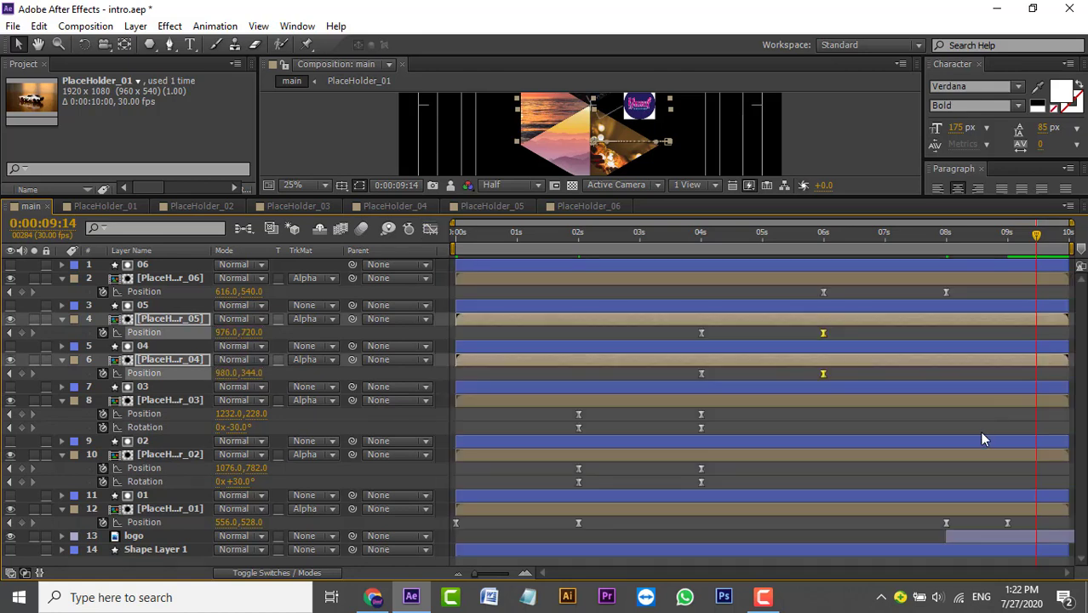
Check the easing of layer 2's 06s to 08s move in the speed graph
drag(797, 290, 970, 299)
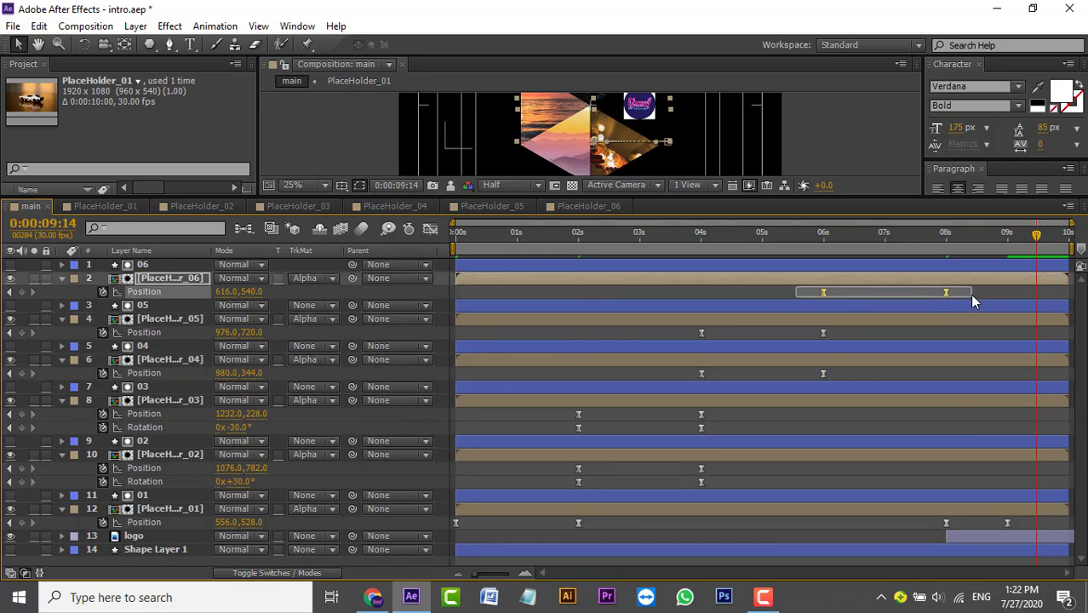
click(430, 229)
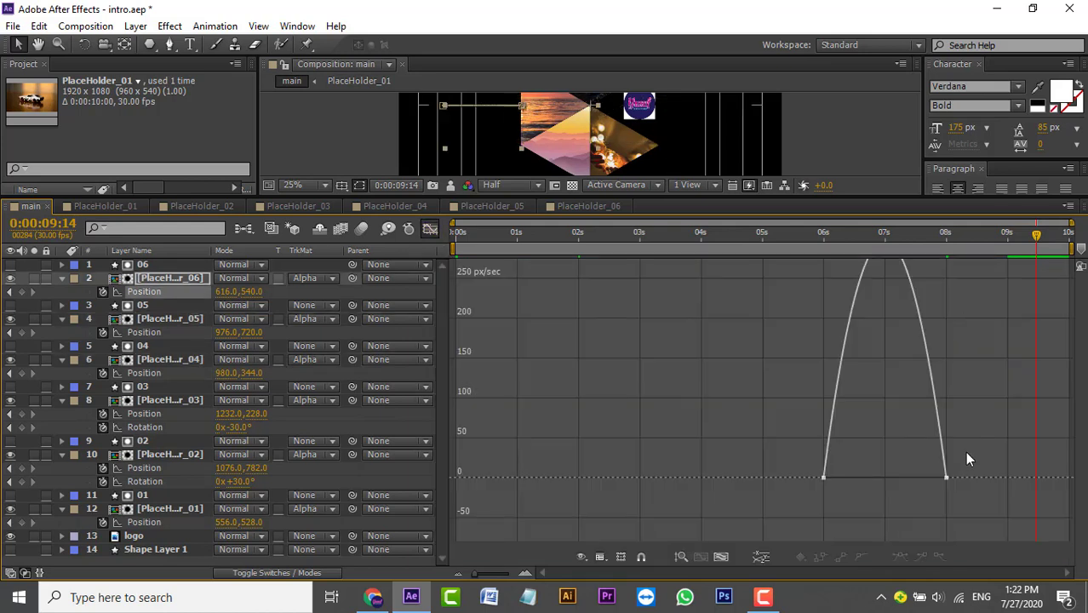
mouse_move(966, 460)
mouse_down()
mouse_move(929, 484)
mouse_move(876, 479)
mouse_up()
click(432, 229)
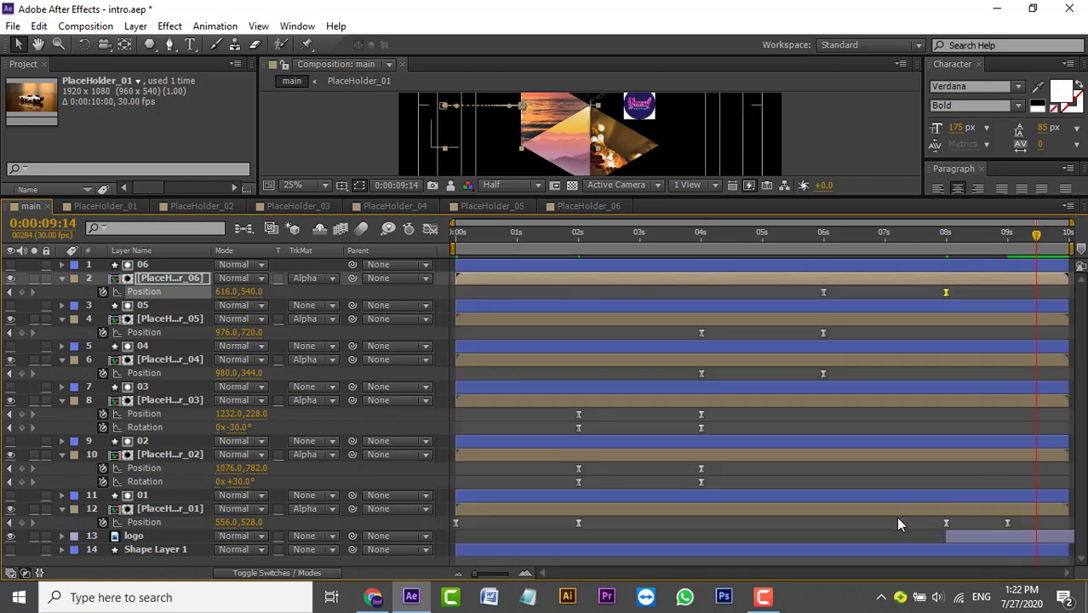
drag(903, 518, 1029, 528)
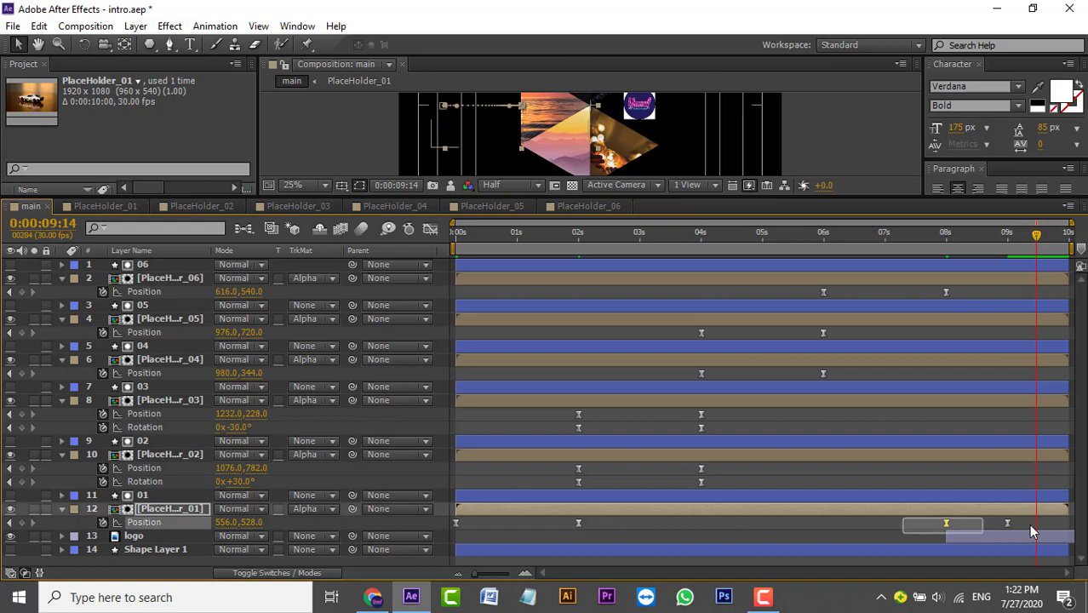
Drag the outgoing handle of layer 12's 08s keyframe for a smoother, longer ease-out
click(436, 228)
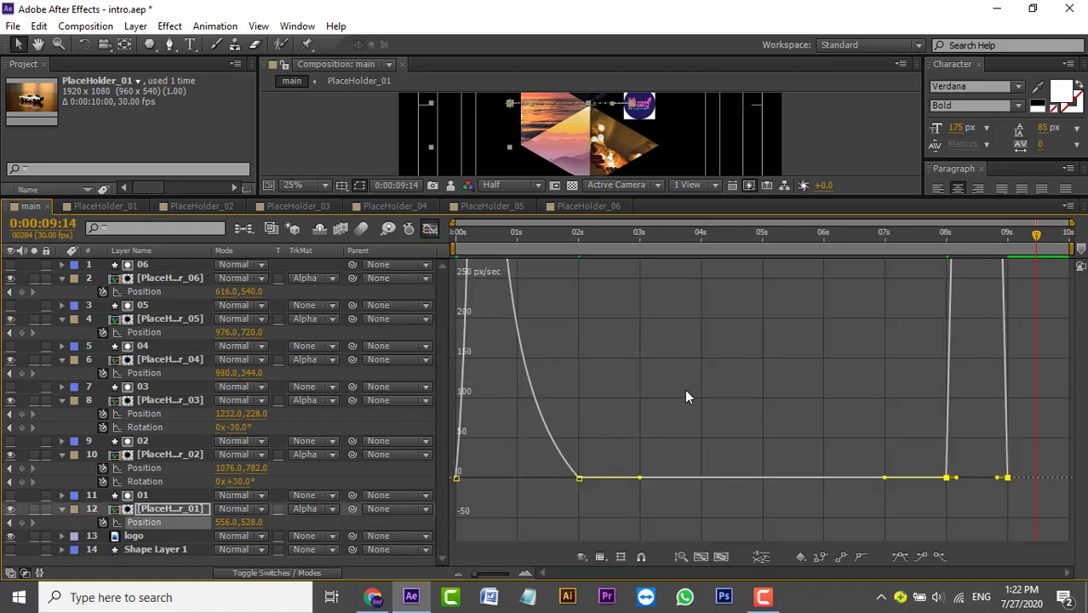
scroll(694, 353, down, 1)
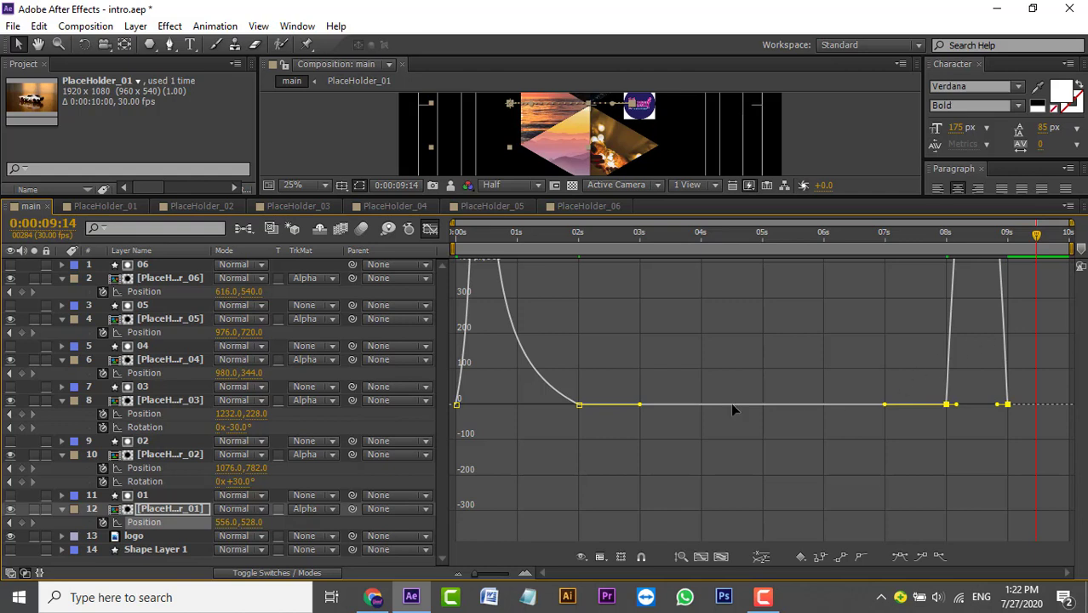
drag(603, 367, 558, 422)
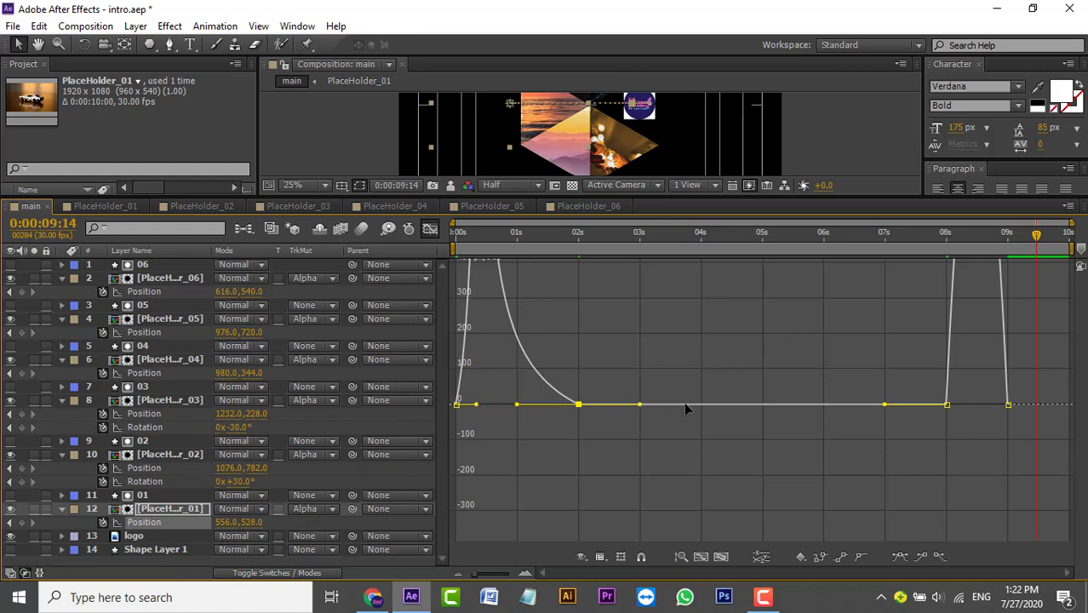
drag(967, 426, 894, 360)
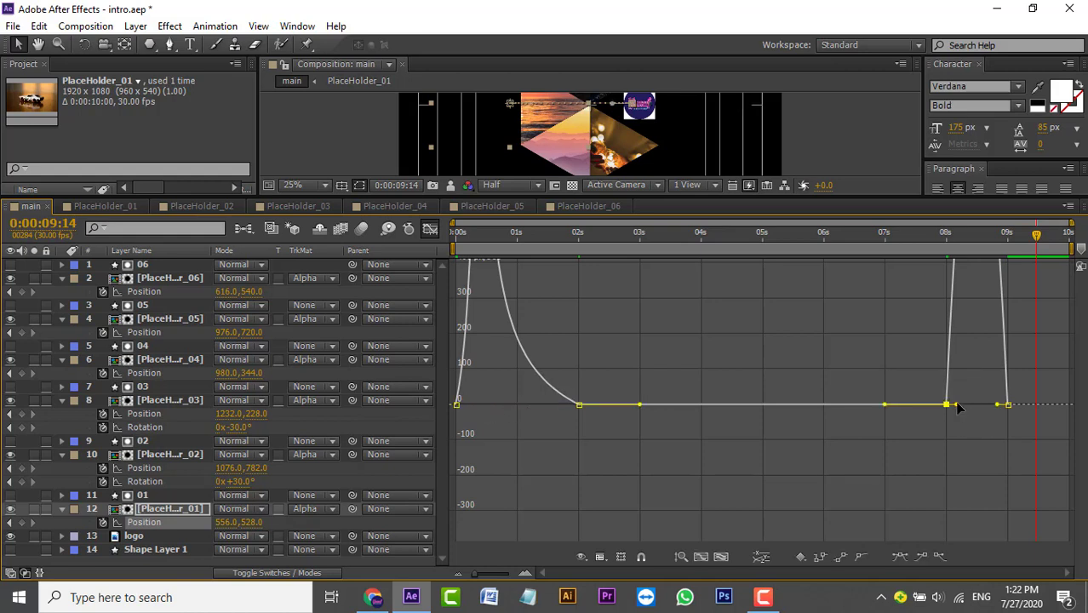
drag(973, 403, 976, 405)
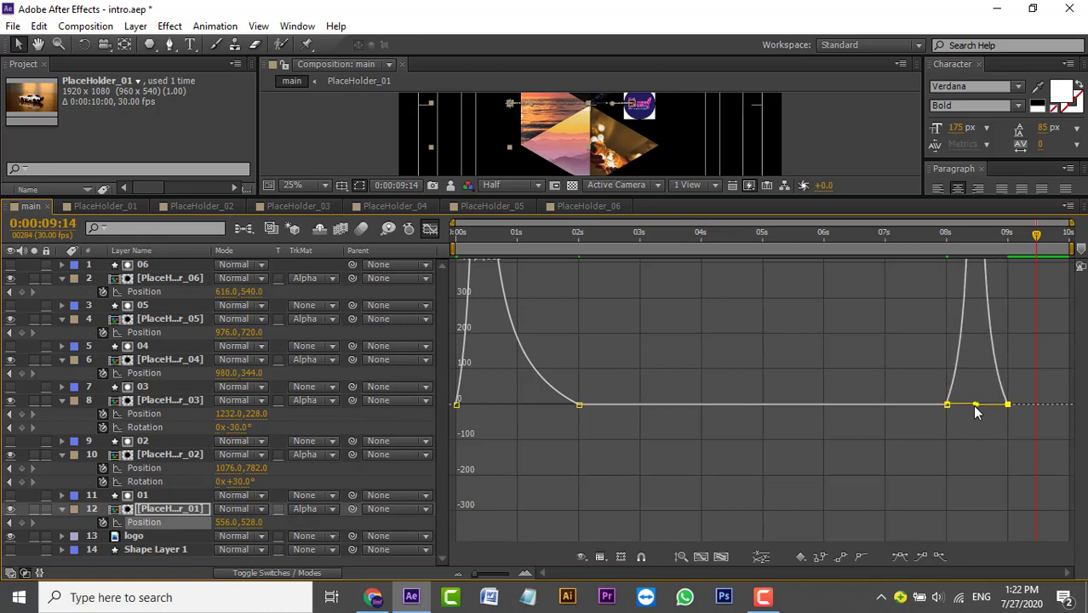
click(429, 230)
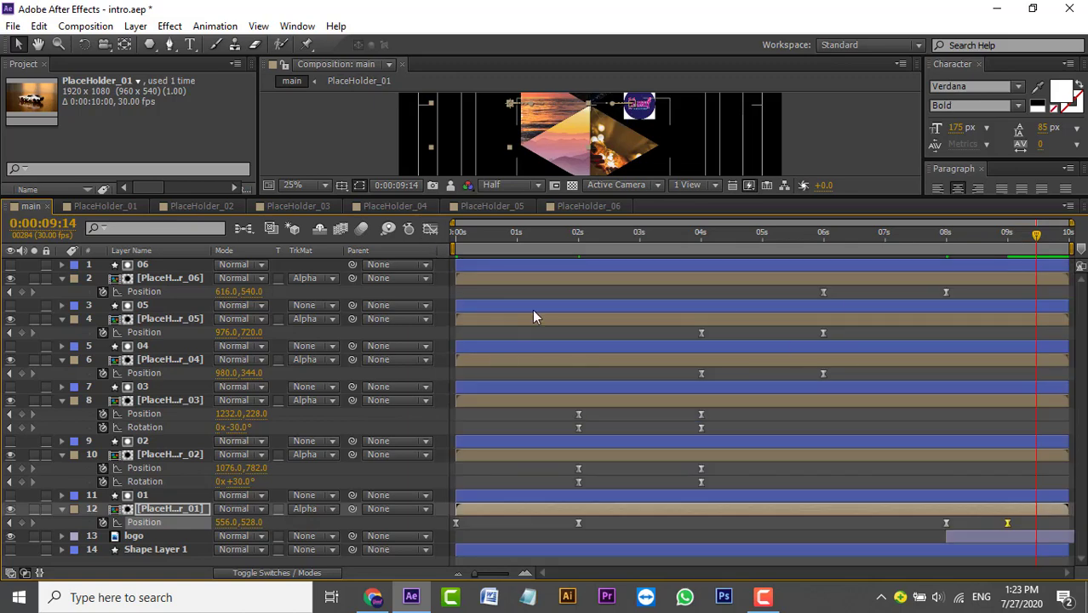
click(177, 267)
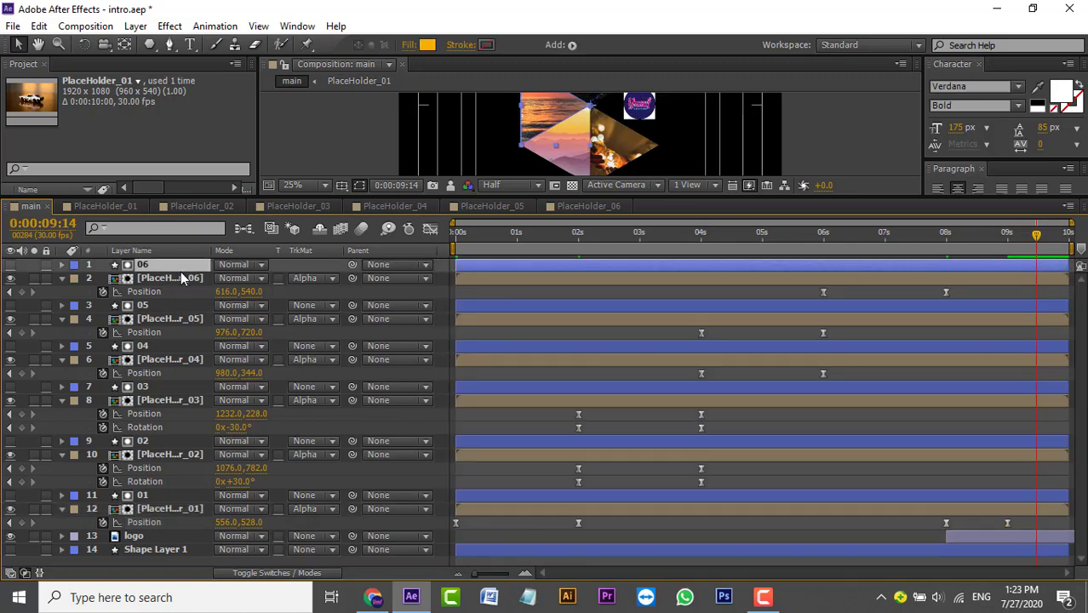
Collapse all layer properties, rewind to the start and fit the composition in the viewer
key(ctrl+a)
key(u)
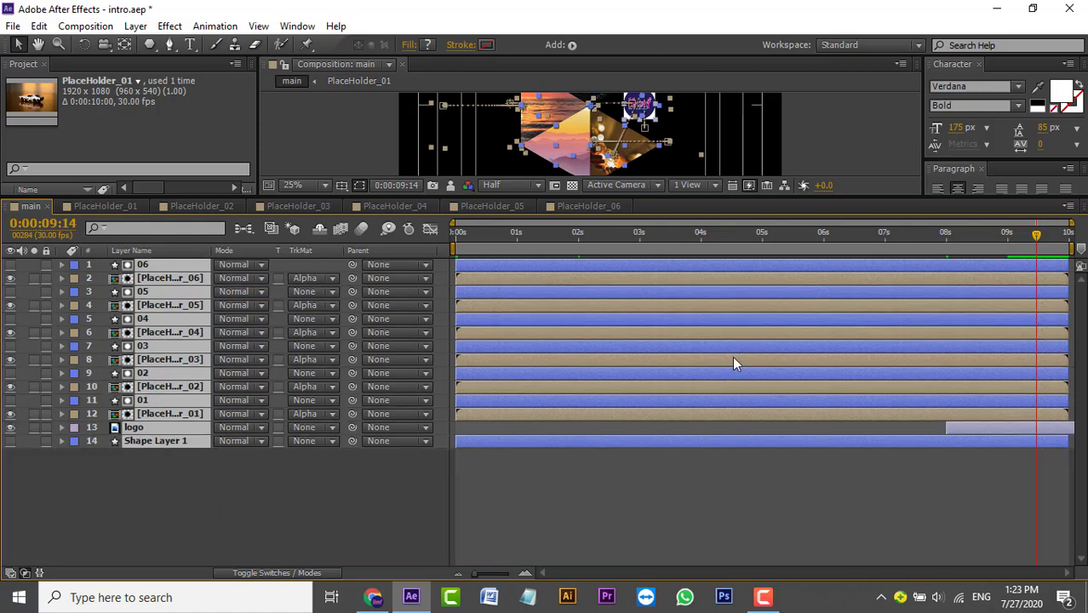
click(628, 481)
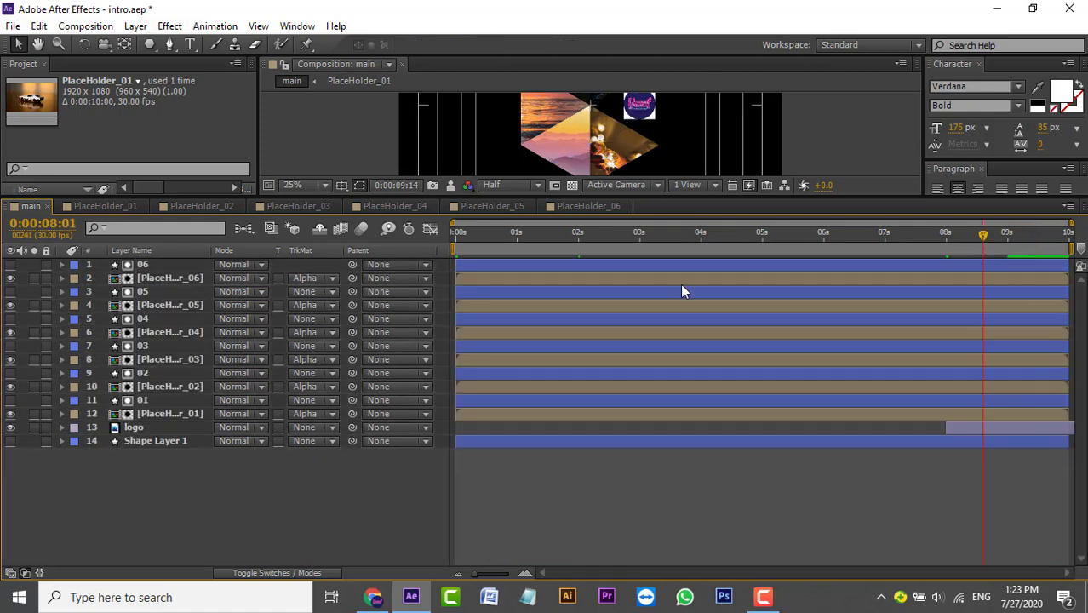
key(Home)
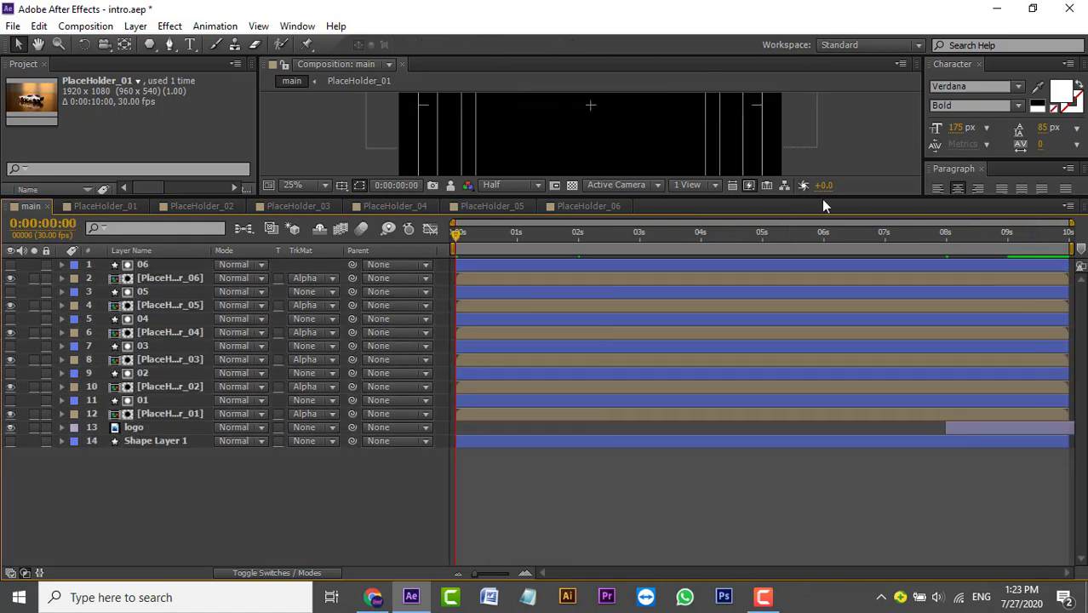
mouse_move(823, 199)
mouse_down()
mouse_move(813, 370)
mouse_move(324, 399)
mouse_up()
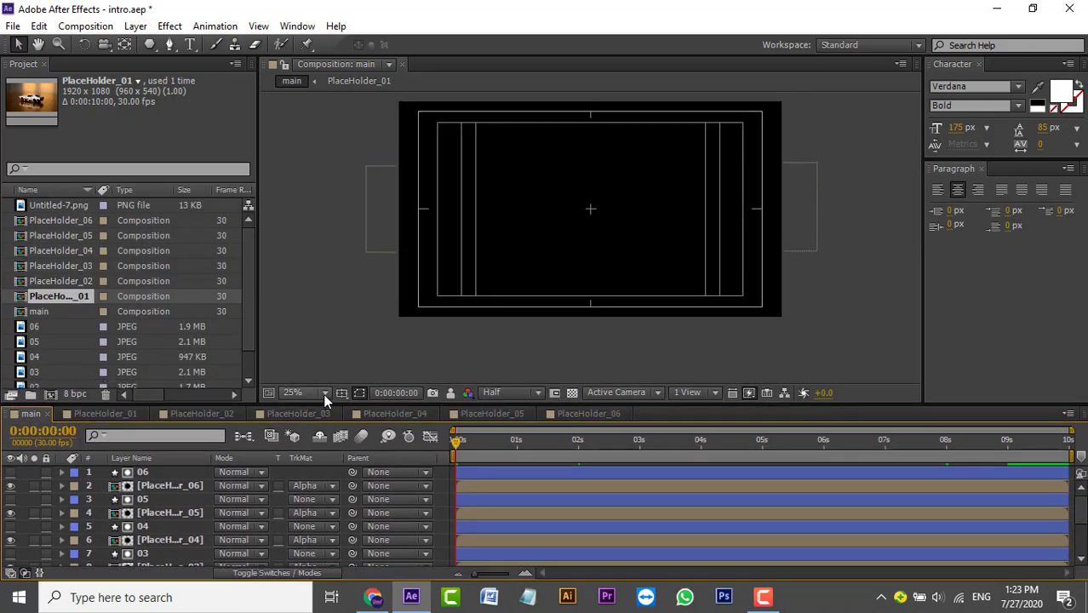
click(322, 393)
click(327, 101)
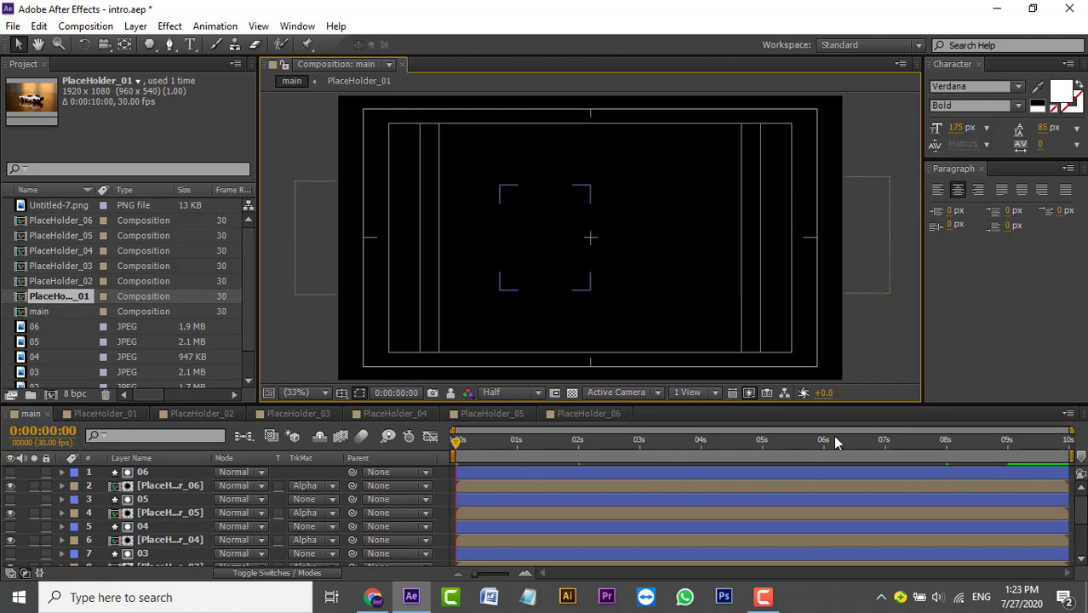
Preview the hexagon intro animation and save the project with Ctrl+S
key(space)
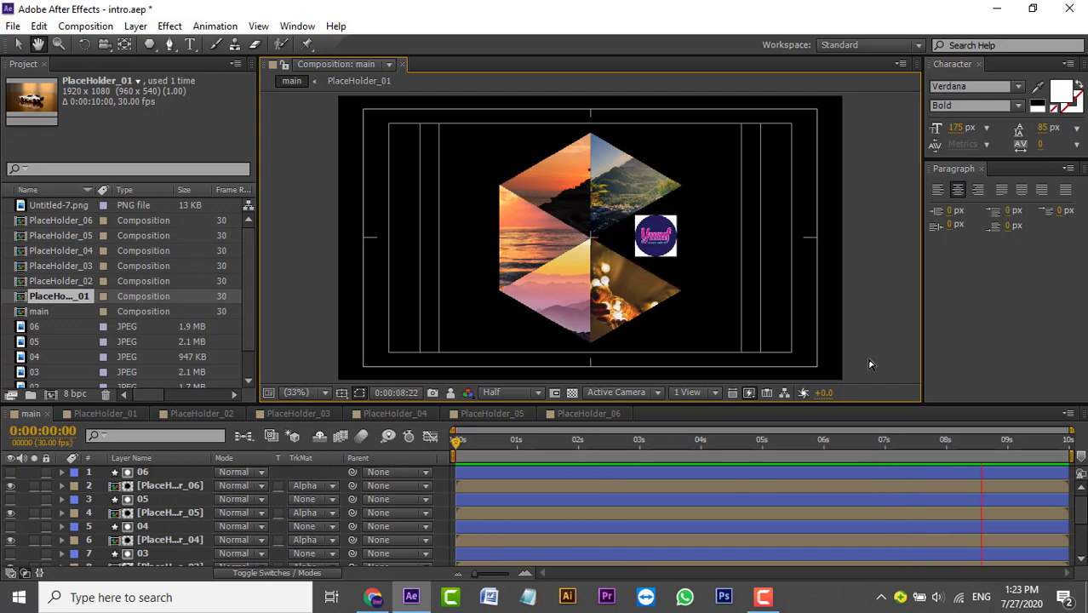
key(space)
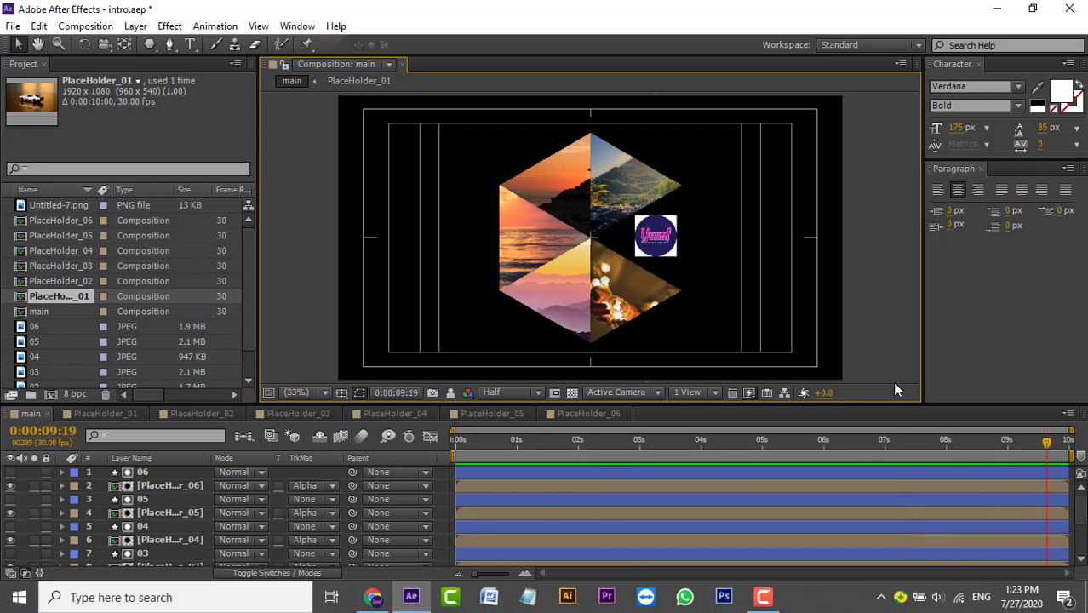
key(ctrl+s)
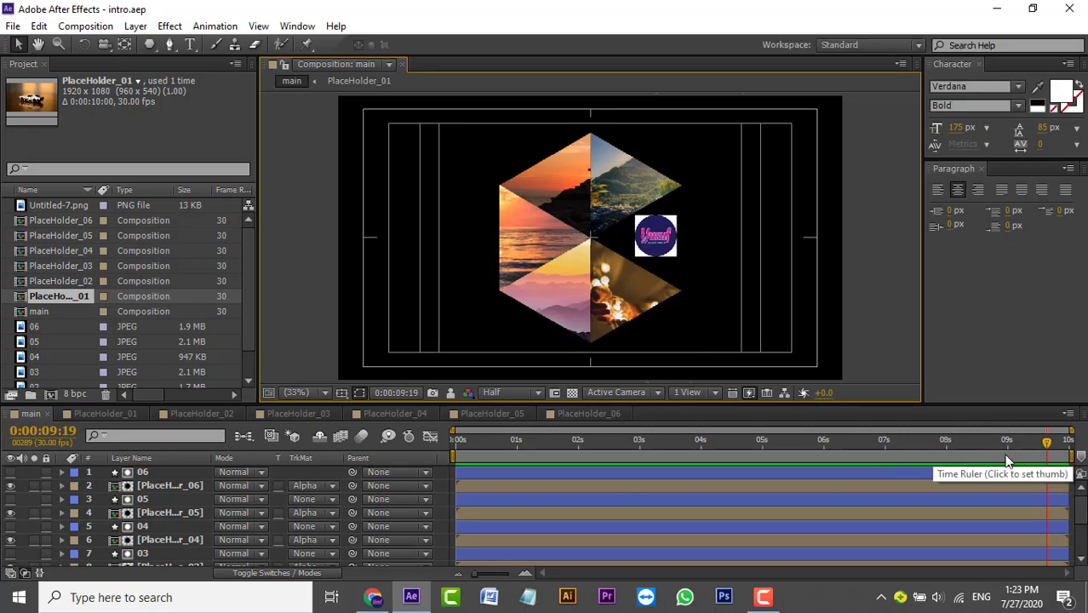
mouse_move(1046, 442)
mouse_down()
mouse_move(454, 442)
mouse_move(789, 456)
mouse_move(901, 441)
mouse_up()
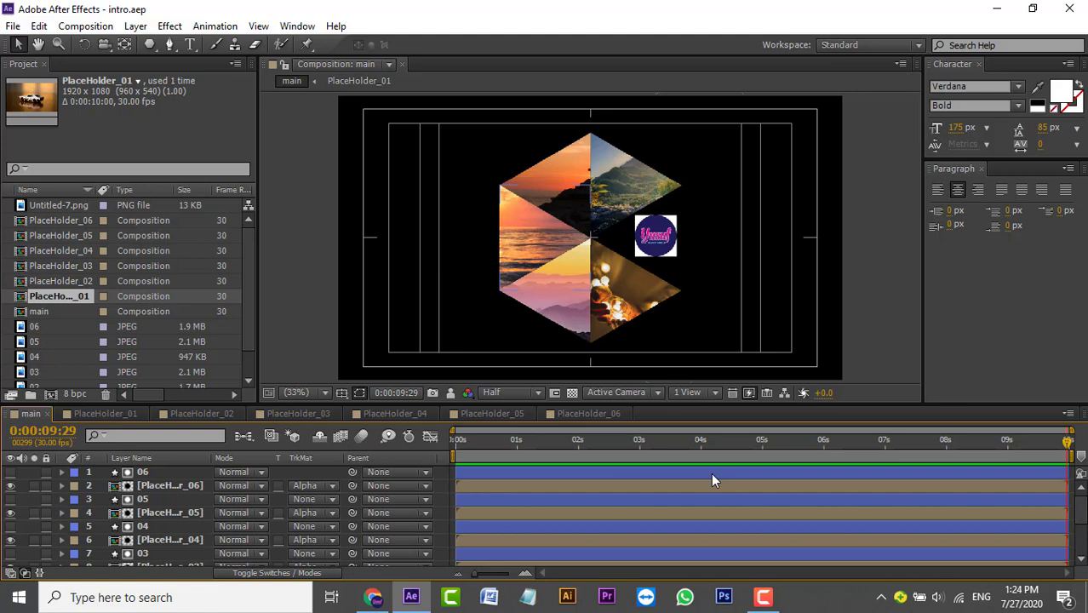
click(249, 527)
Reveal every photo layer's Position and Rotation keyframes with U in an enlarged timeline
drag(409, 400, 434, 332)
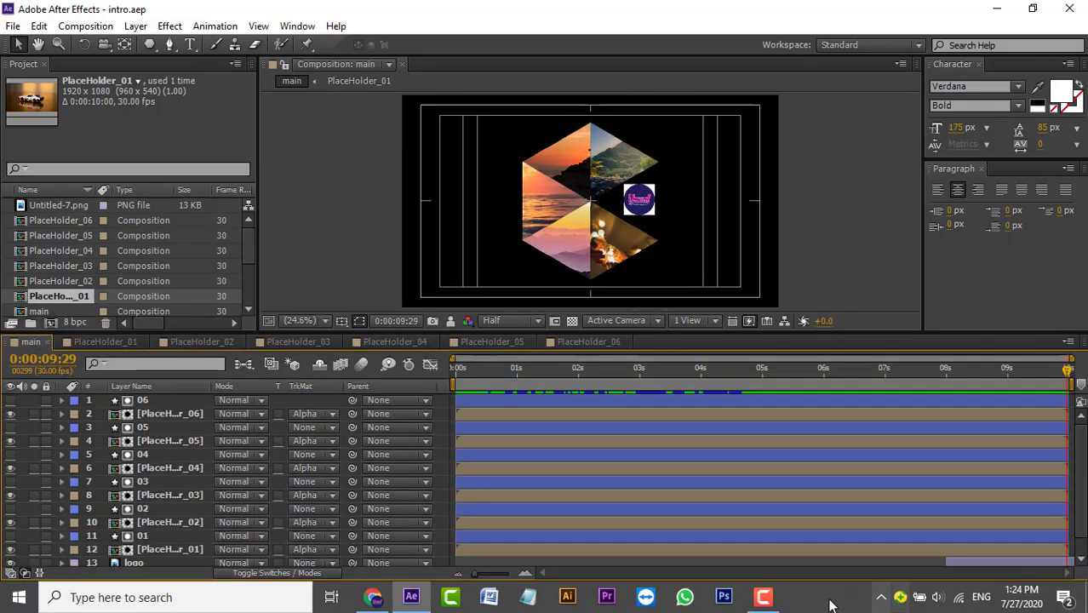
click(763, 596)
click(1012, 526)
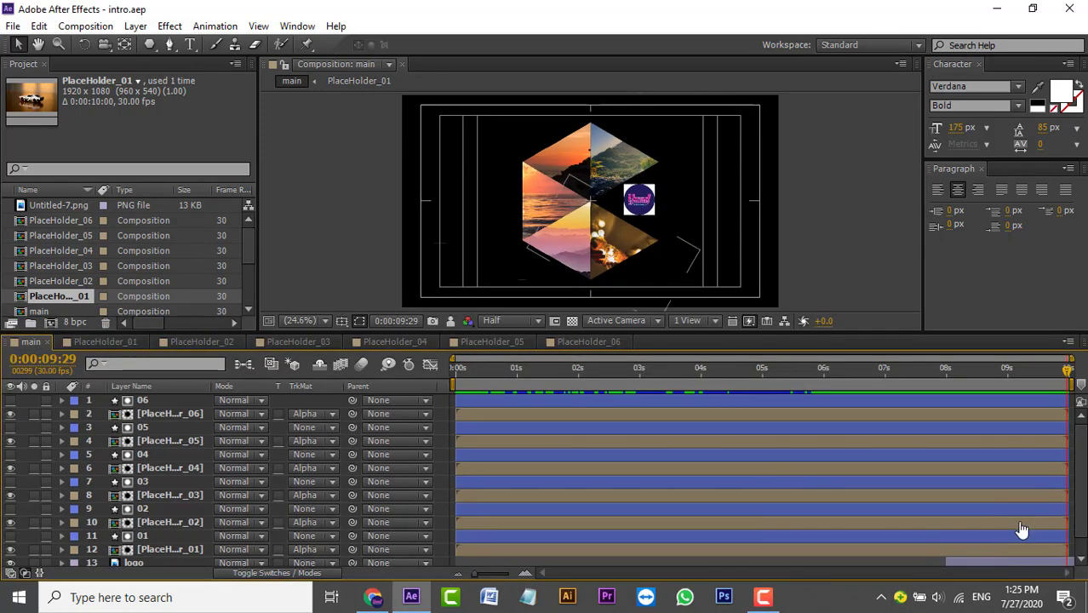
click(183, 398)
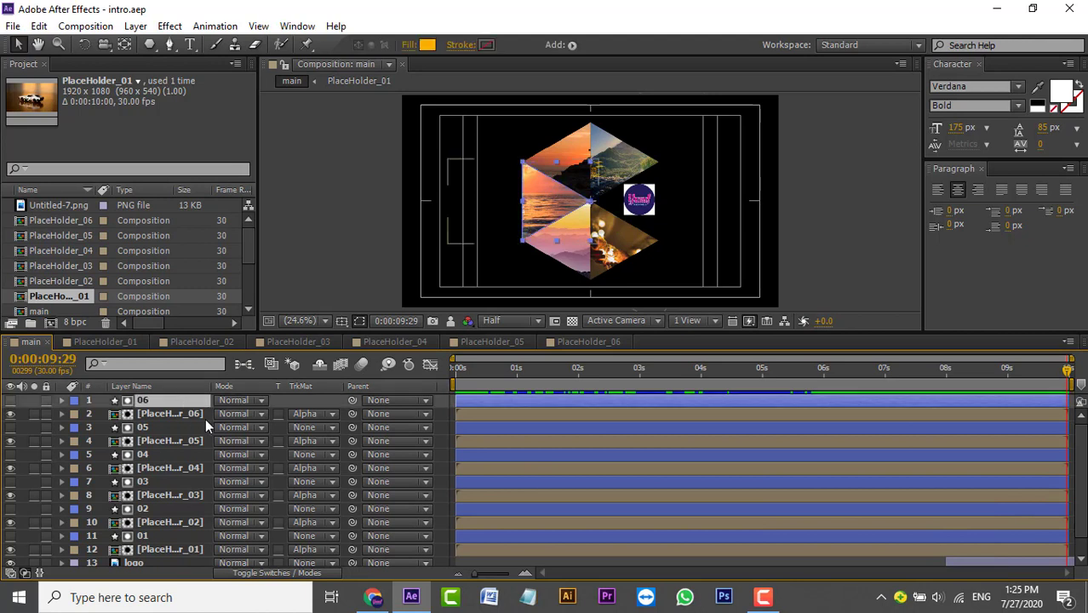
key(ctrl+a)
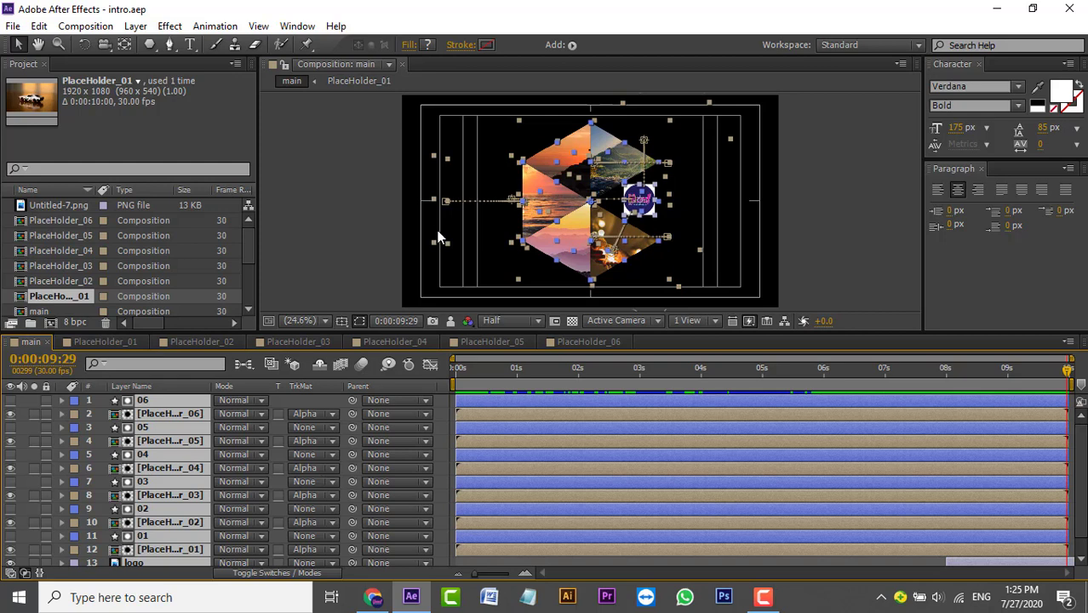
key(u)
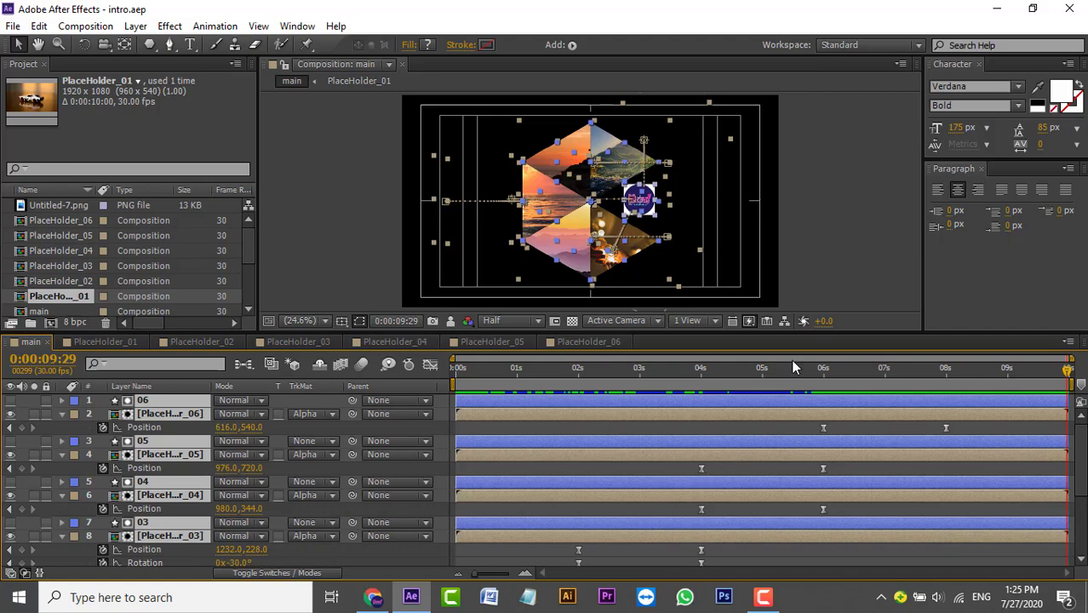
drag(810, 333, 810, 181)
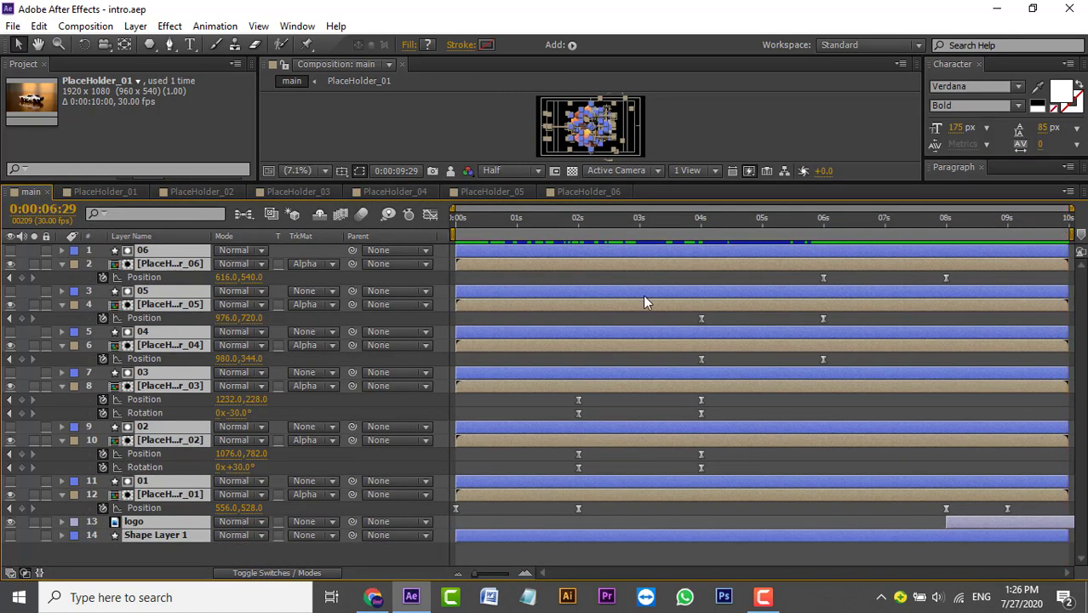
Shift layers 8 and 10's keyframes to start at 1:11 and layers 4 and 6's about a second earlier
drag(546, 220, 539, 220)
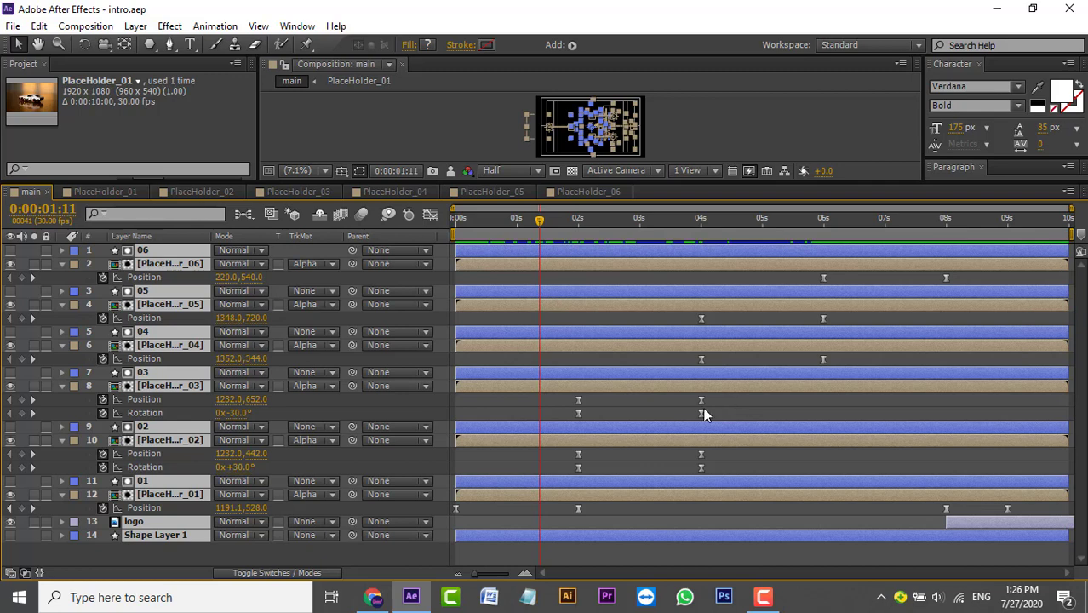
drag(730, 393, 565, 472)
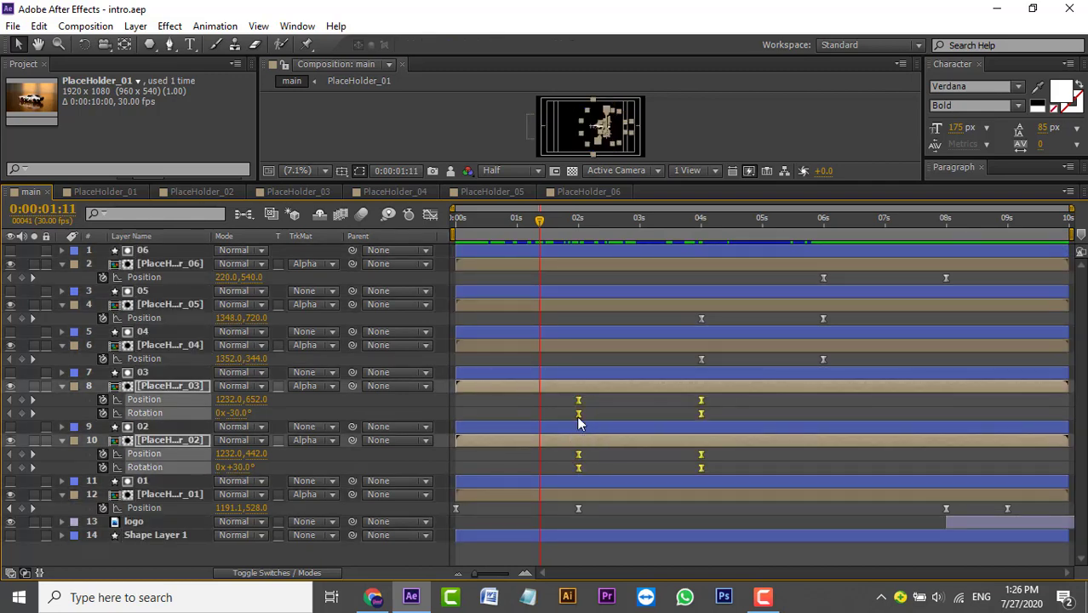
drag(578, 415, 539, 414)
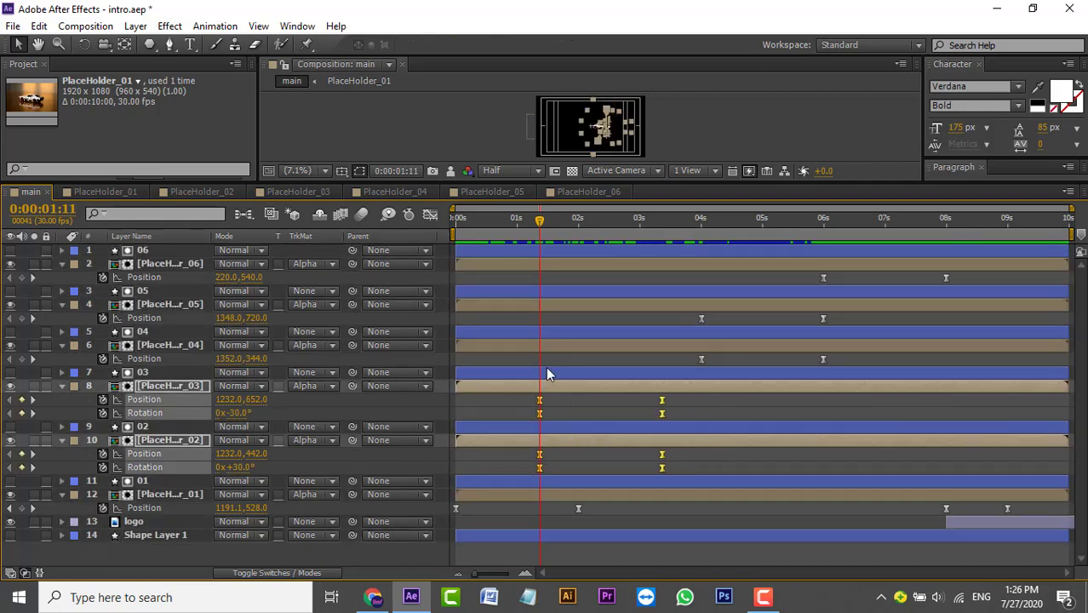
drag(537, 223, 623, 238)
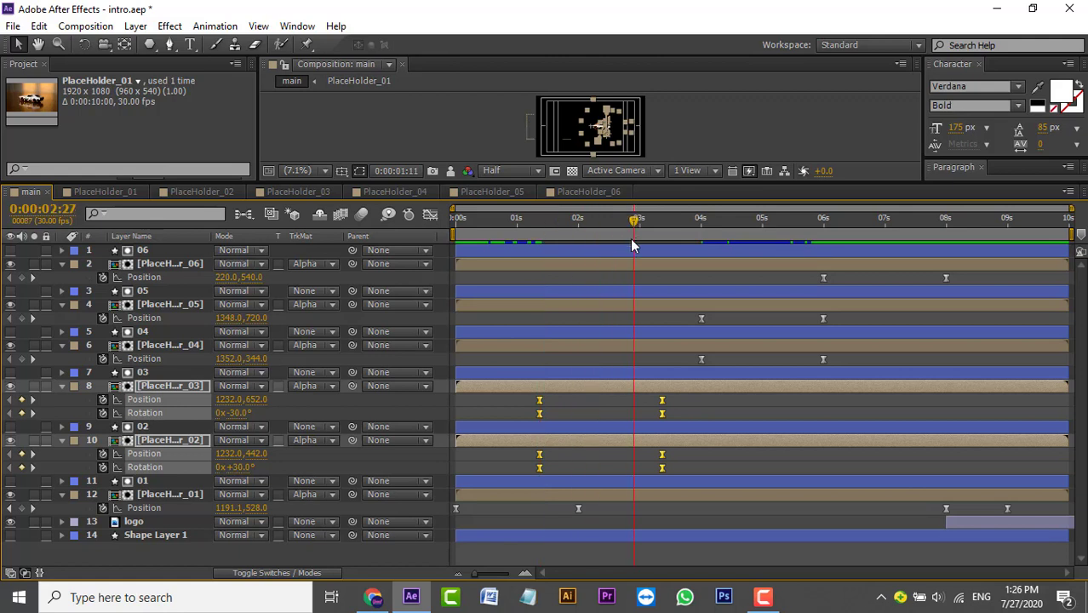
drag(849, 320, 686, 362)
drag(702, 320, 635, 319)
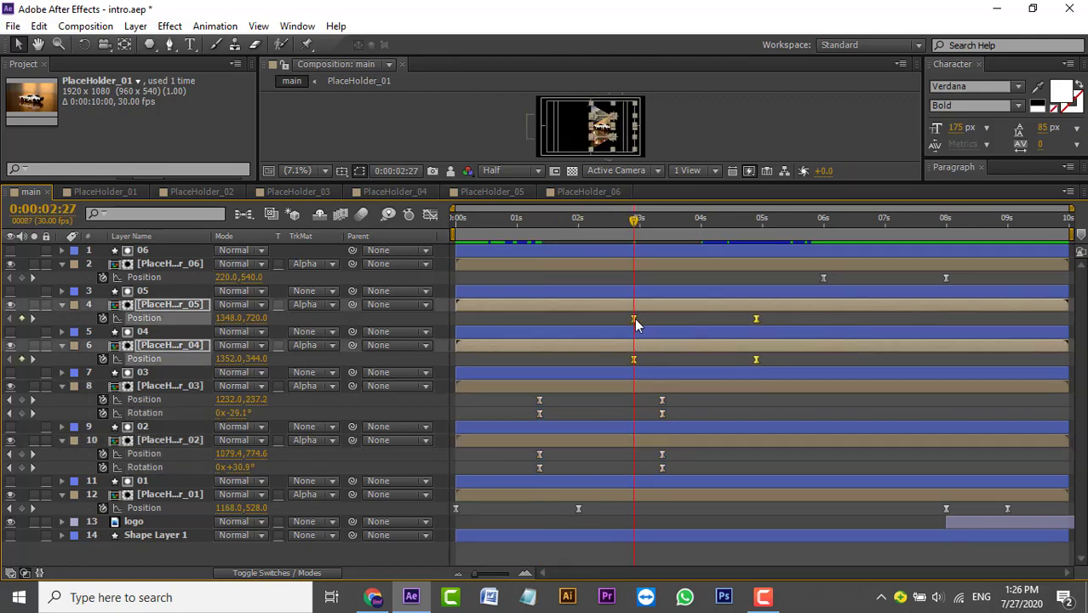
Move layers 2 and 12's position keyframes earlier to 4:15 and start the logo sooner
drag(639, 223, 737, 247)
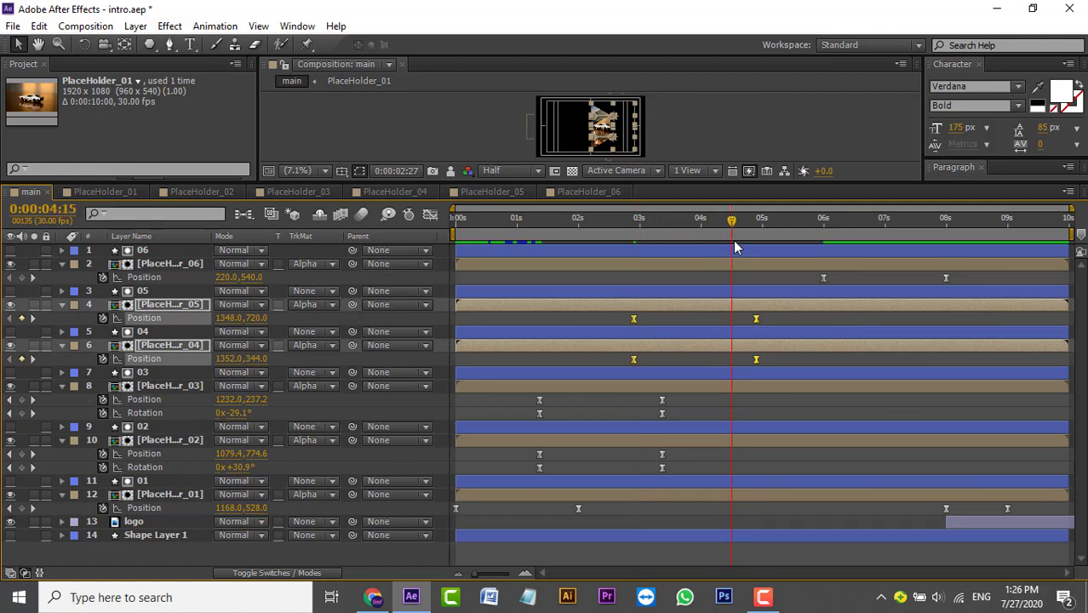
drag(962, 274, 806, 283)
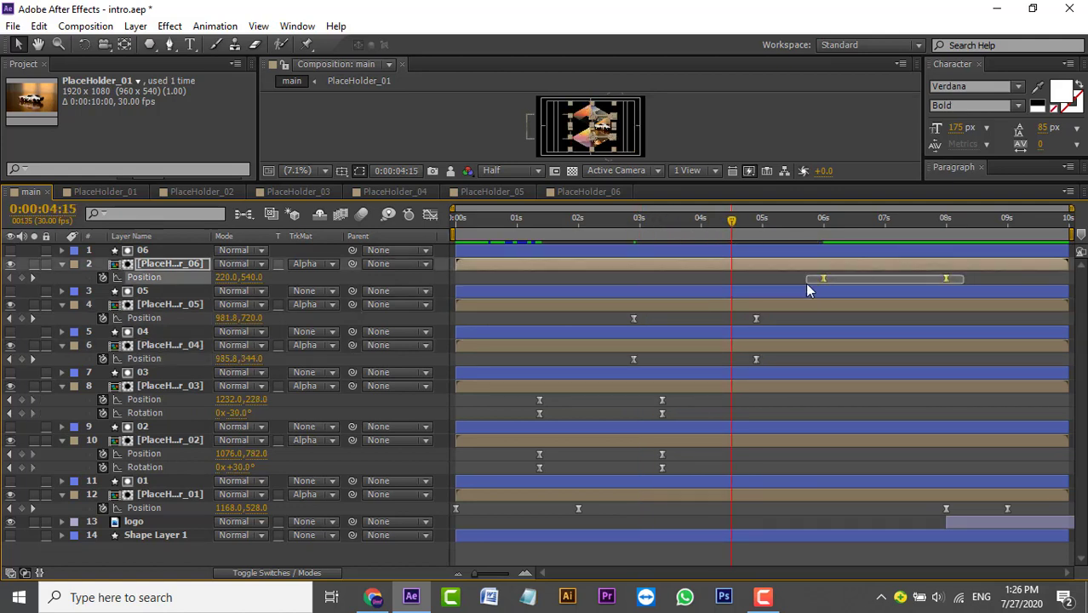
shift+drag(924, 512, 1021, 507)
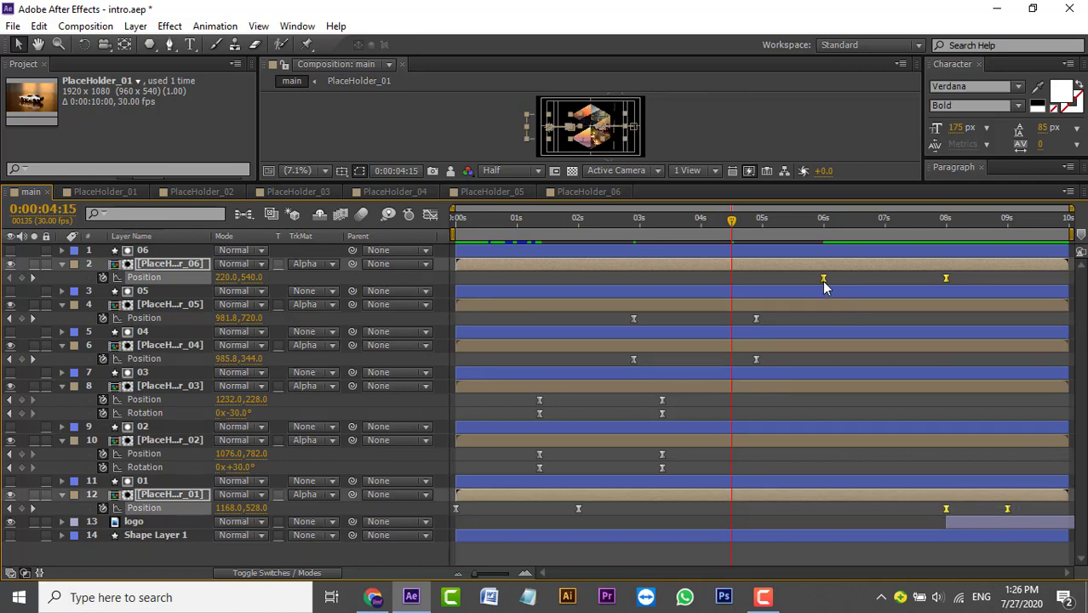
drag(777, 286, 737, 286)
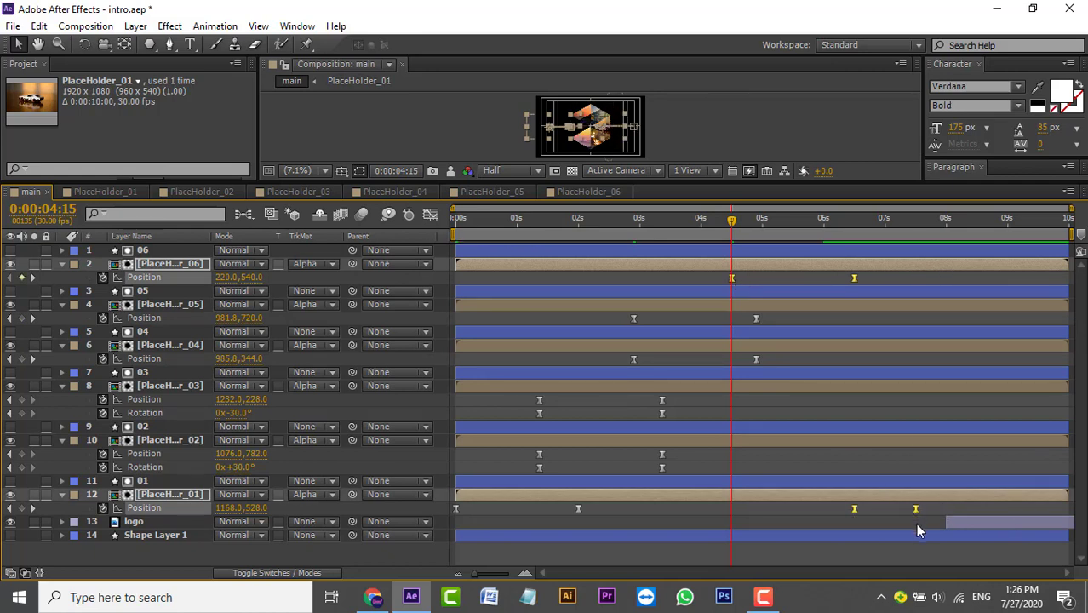
drag(983, 521, 912, 528)
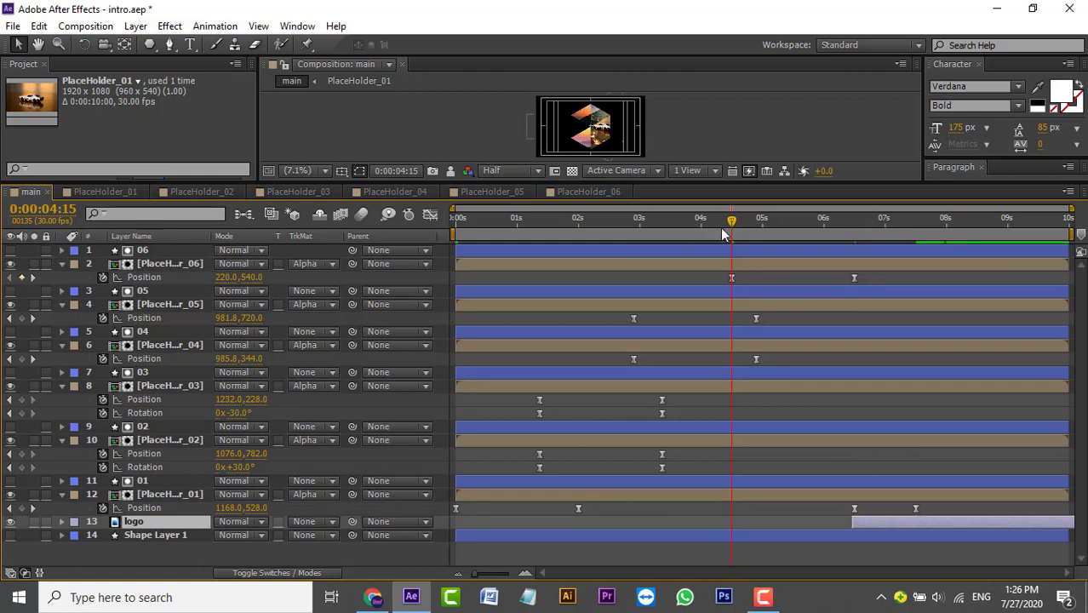
drag(731, 223, 454, 223)
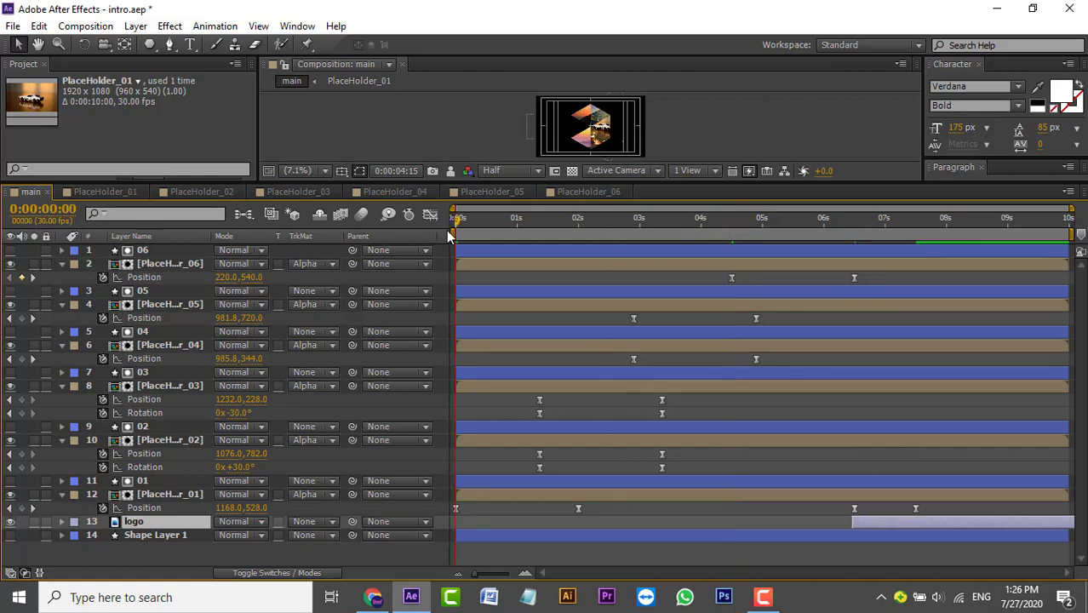
Collapse the layers, fit the composition in the viewer, and preview the retimed animation to about 06:11
click(181, 255)
key(ctrl+a)
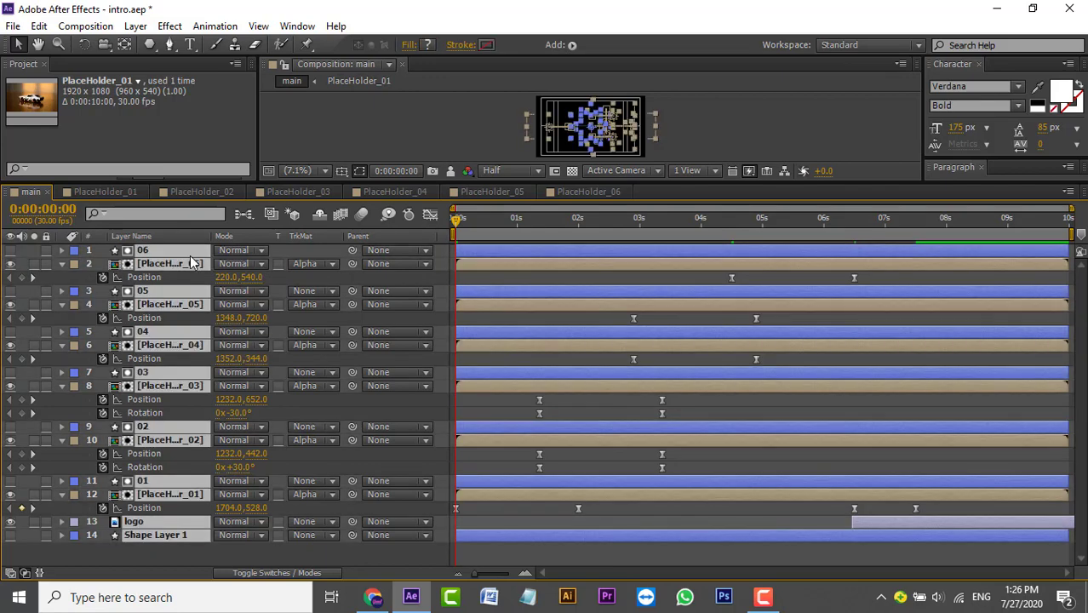
key(u)
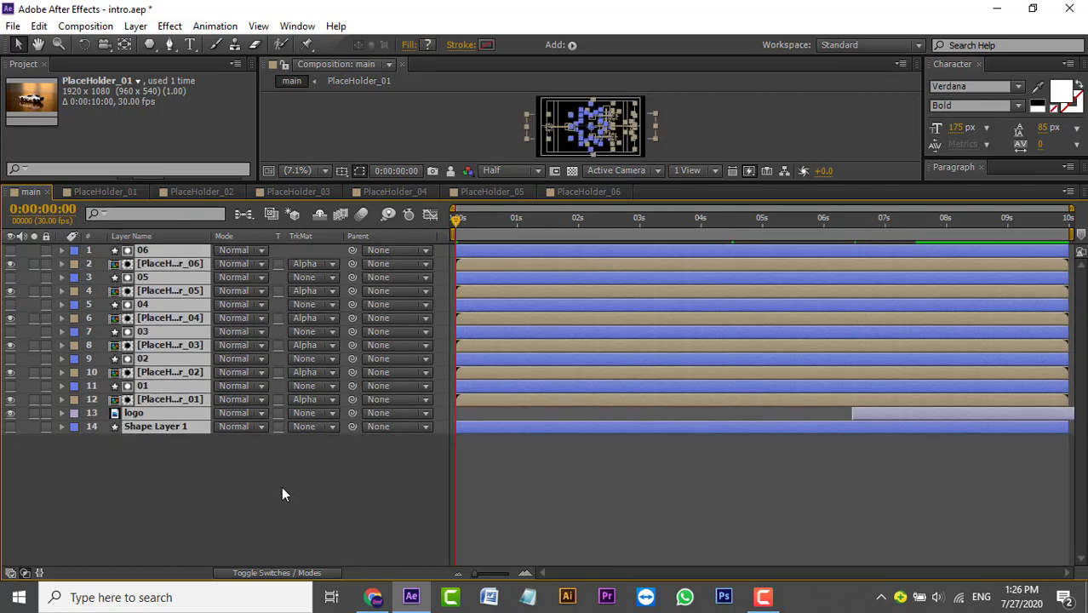
click(283, 493)
drag(698, 184, 660, 409)
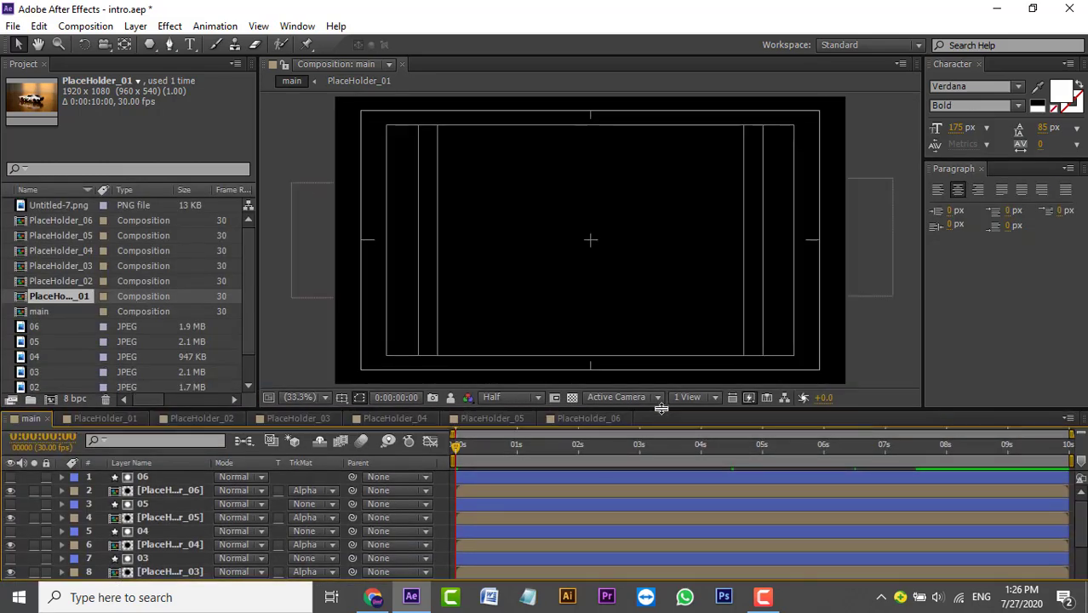
click(324, 397)
click(340, 126)
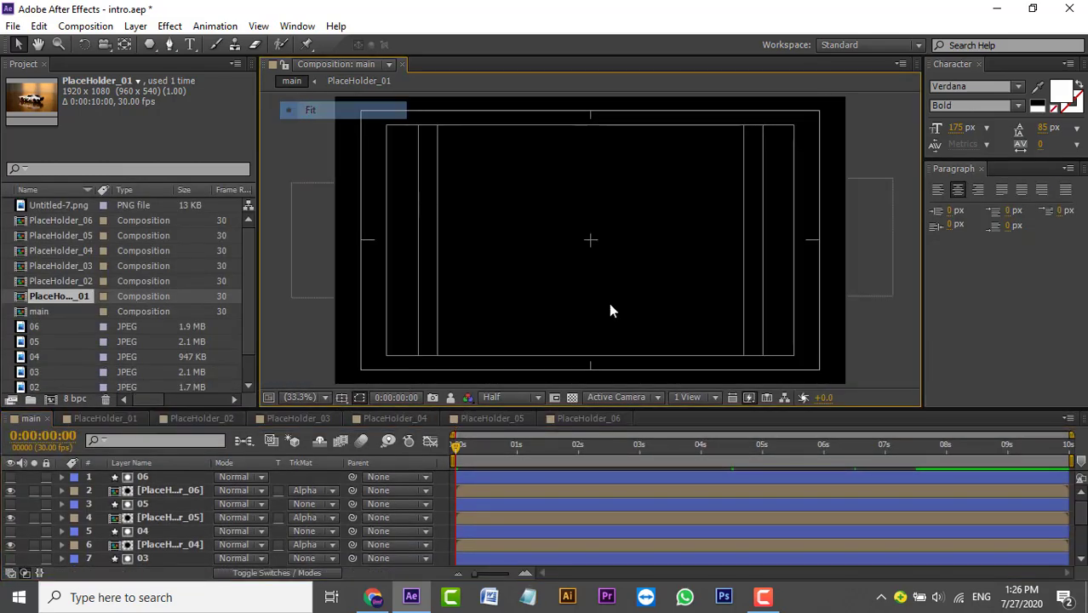
key(space)
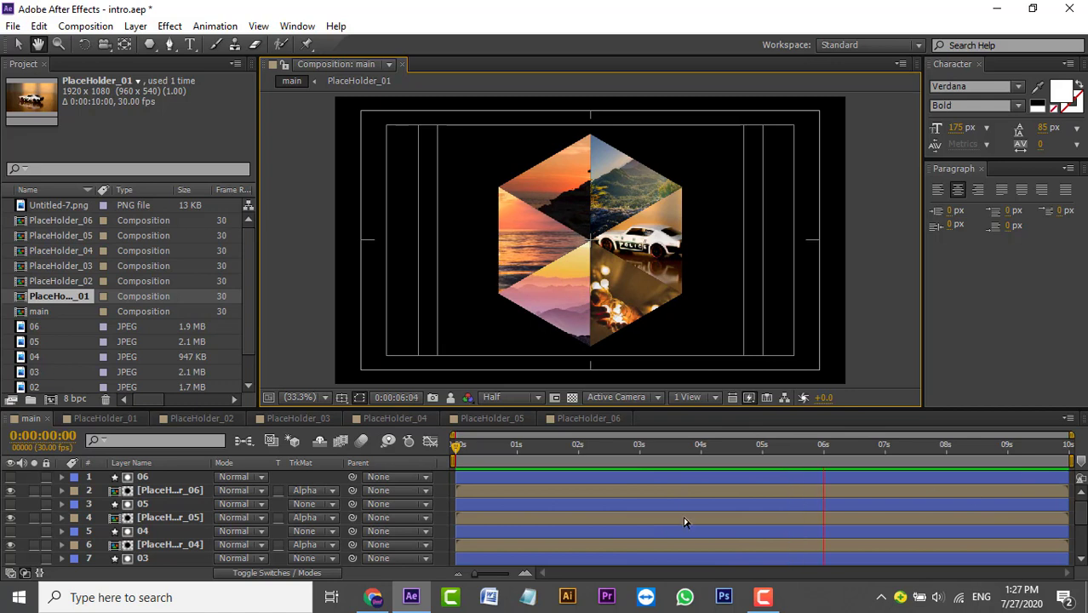
key(space)
Reveal all 14 layers' keyframed properties in an enlarged timeline
click(162, 481)
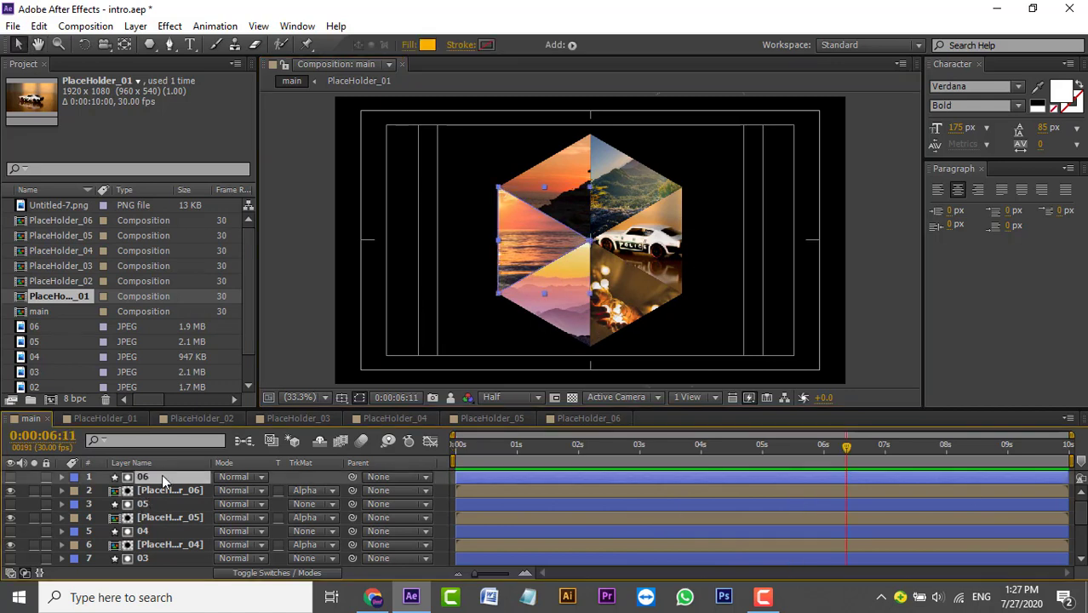
scroll(162, 536, down, 3)
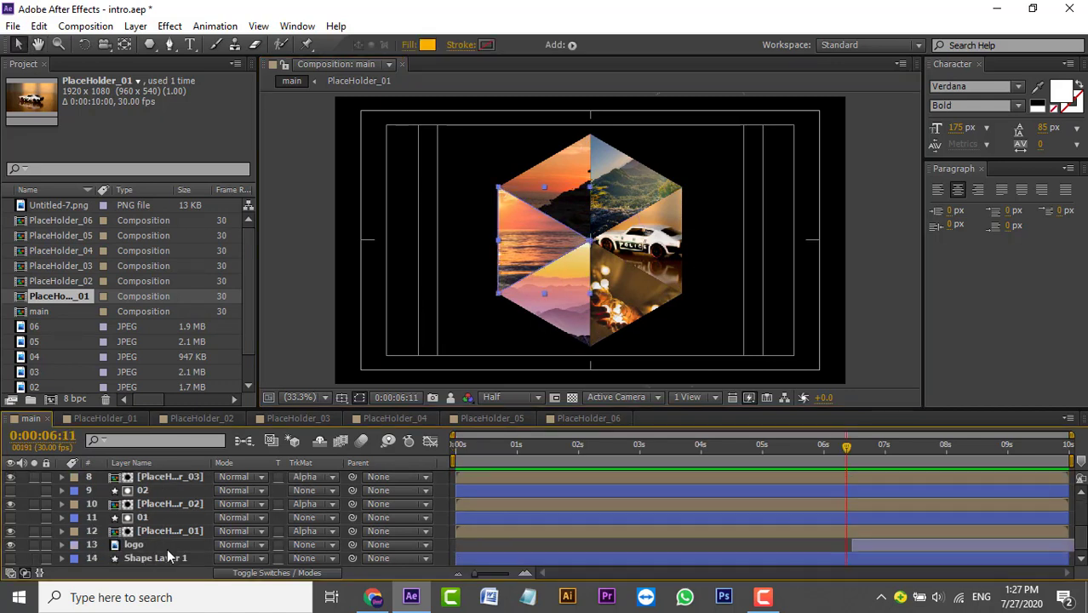
key(ctrl+a)
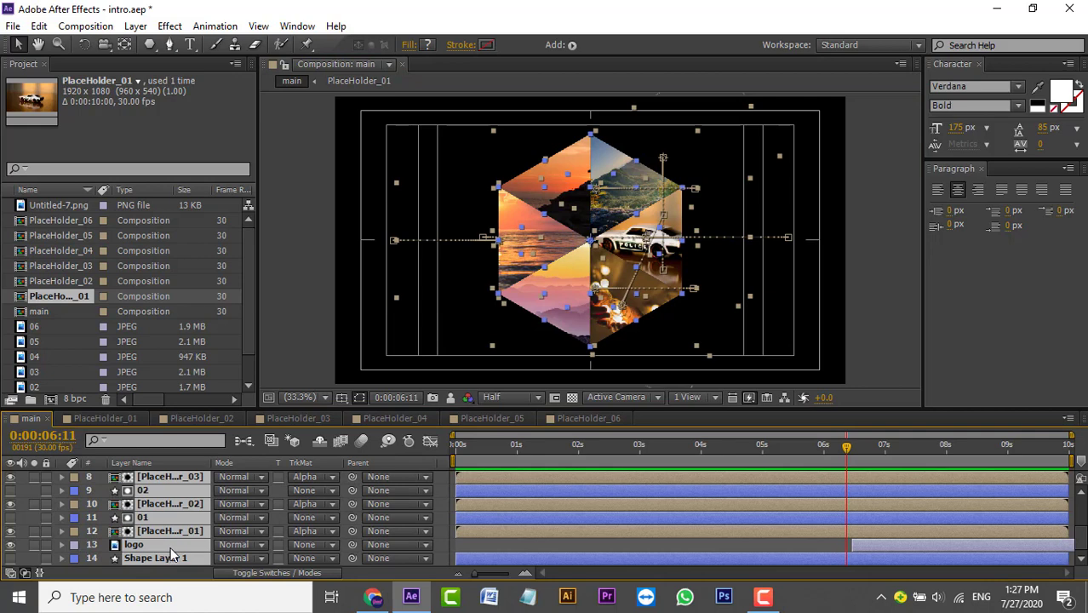
key(u)
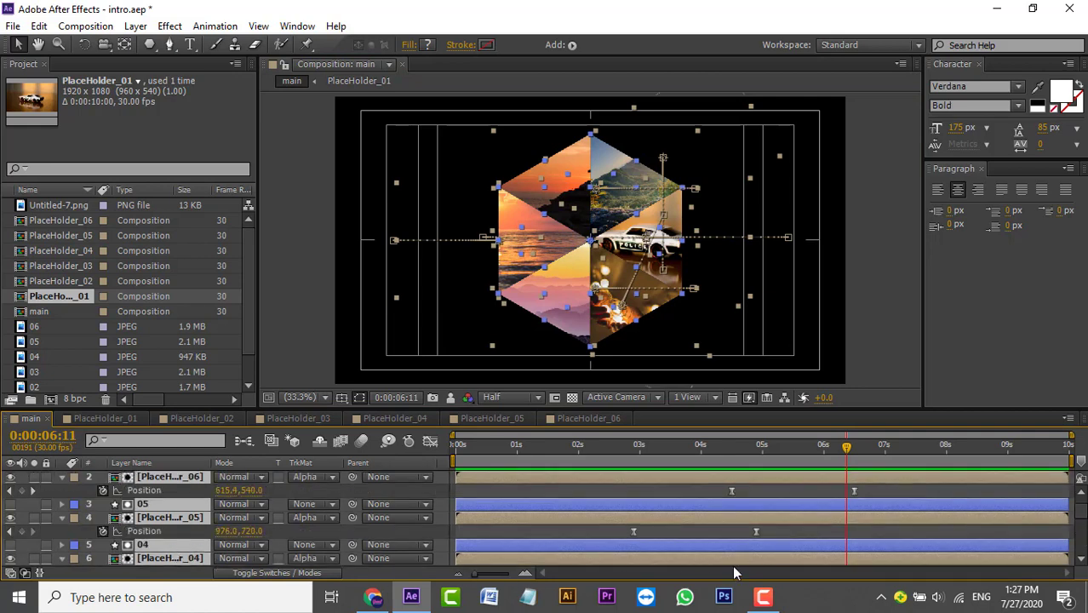
drag(871, 411, 872, 138)
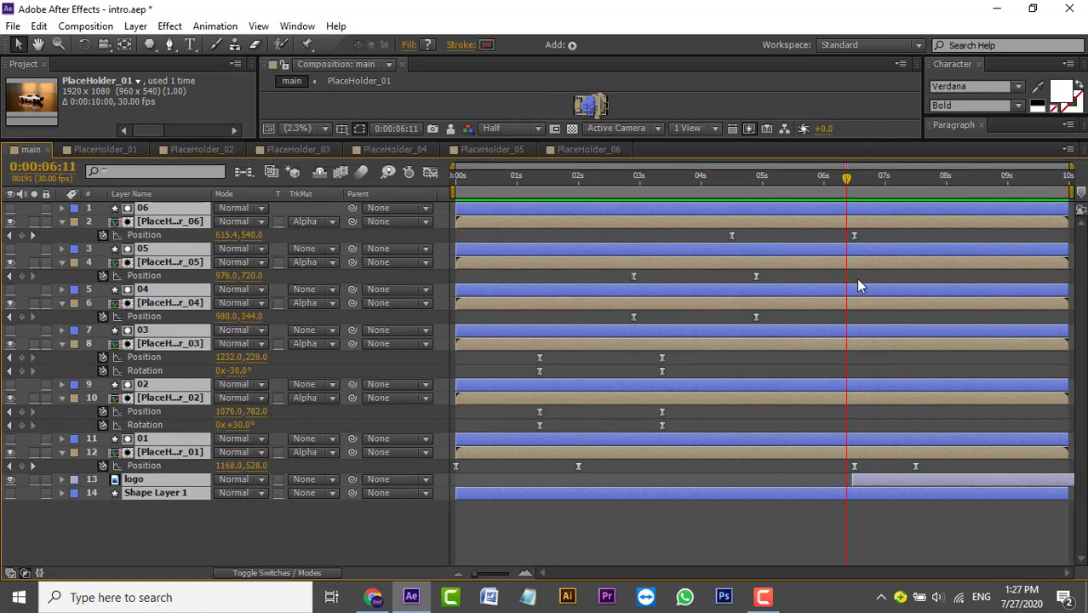
Move layers 8 and 10's keyframes to start at 1 second and shift layers 4 and 6's earlier
drag(847, 183, 531, 248)
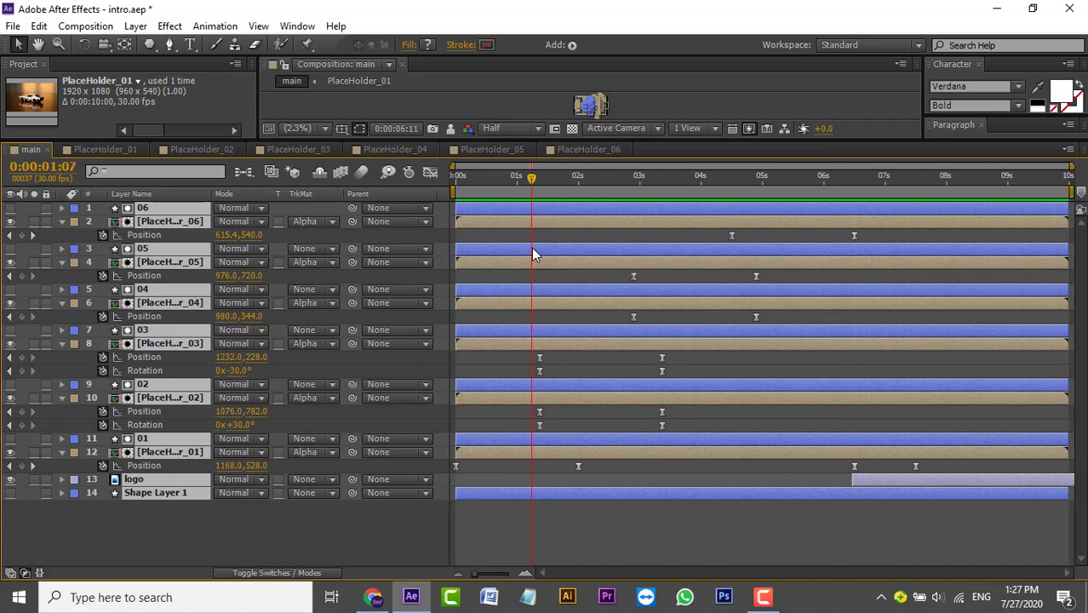
drag(691, 352, 530, 447)
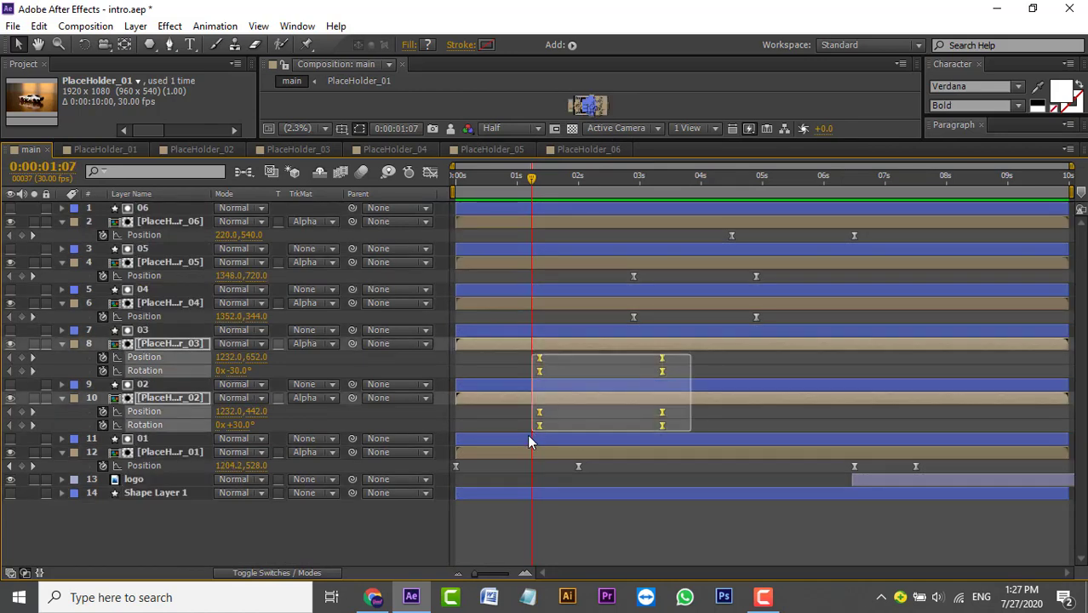
drag(538, 373, 530, 374)
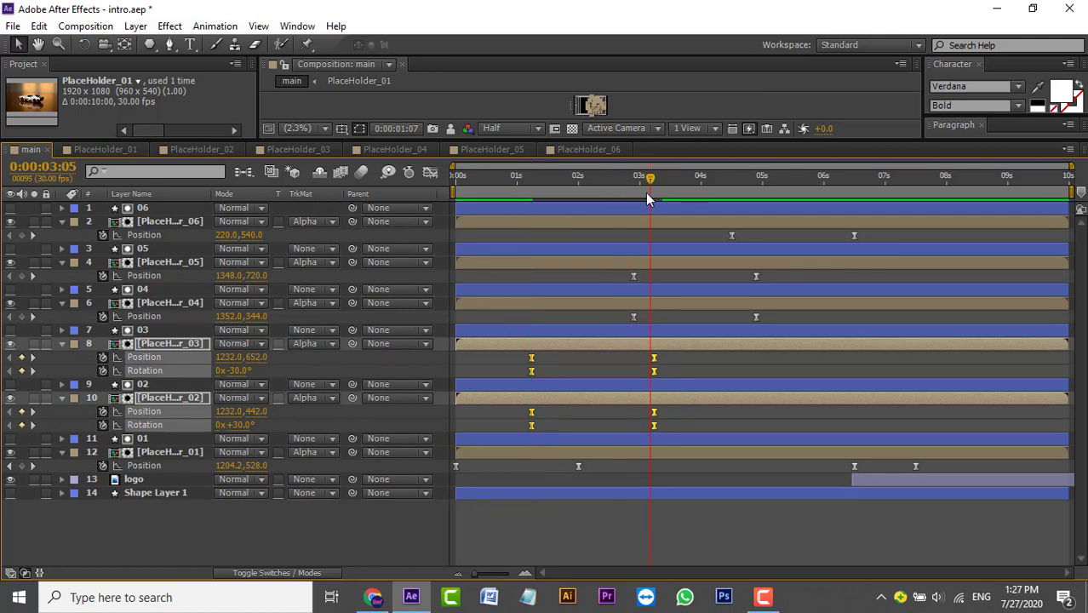
drag(610, 198, 602, 204)
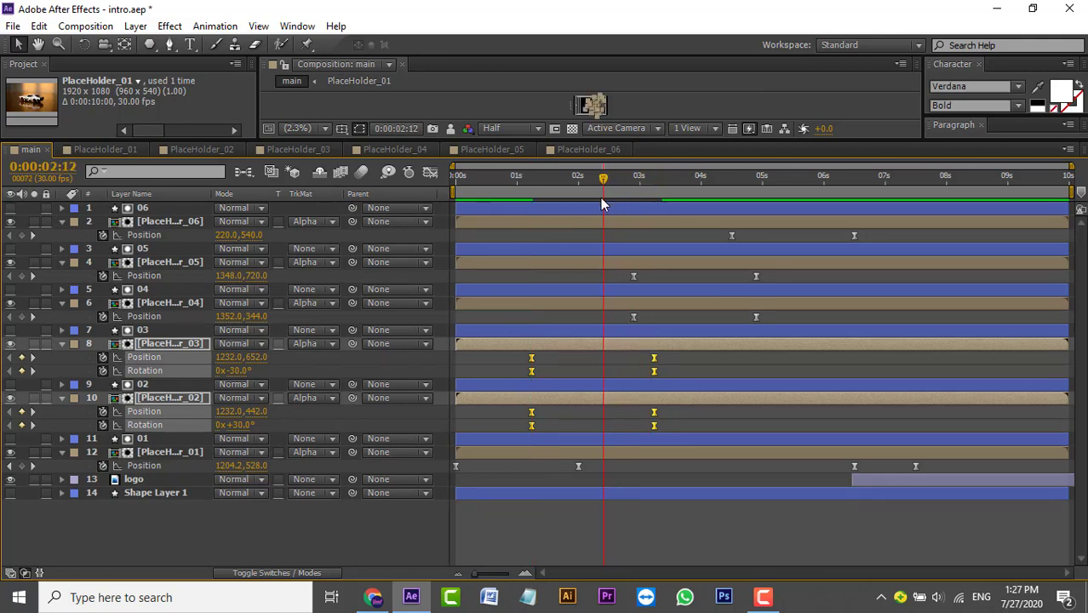
drag(800, 267, 632, 323)
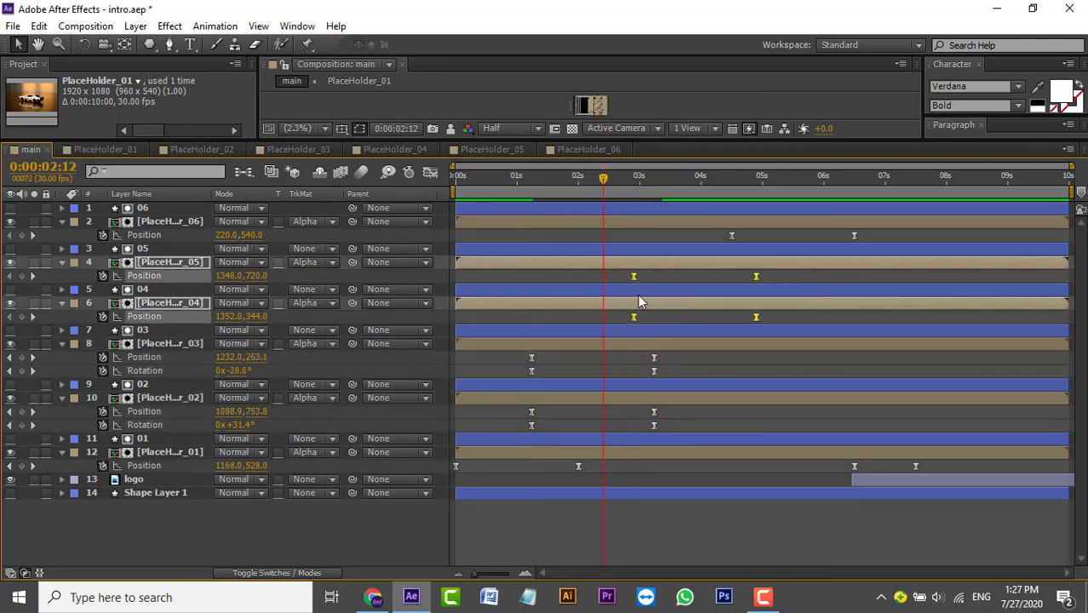
drag(634, 277, 602, 290)
Shift layers 12 and 2's position keyframes earlier to about 3 seconds, then preview from the start
drag(602, 180, 658, 195)
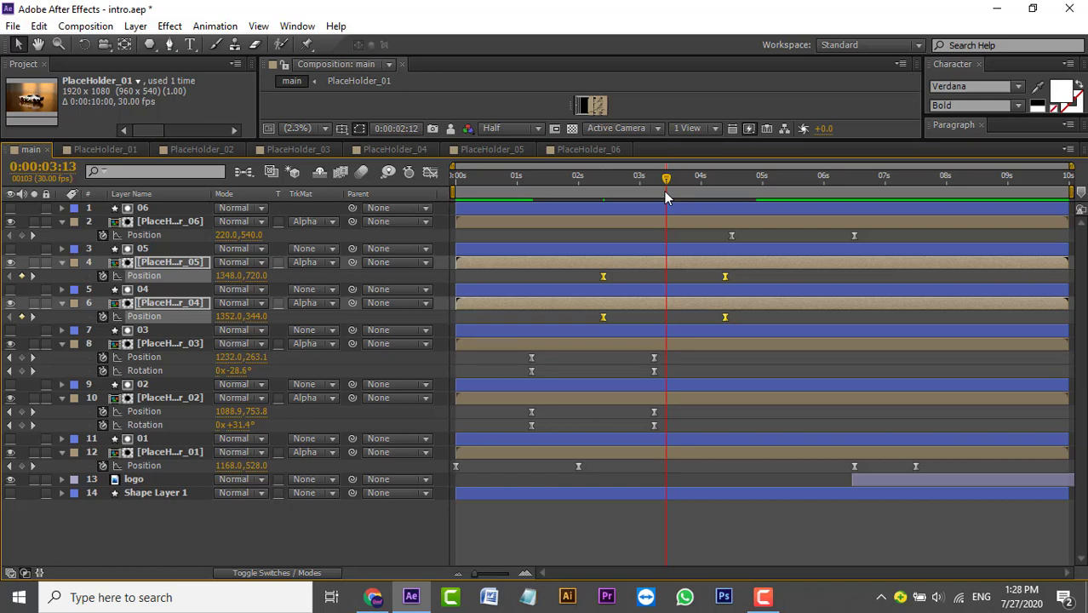
drag(962, 463, 842, 475)
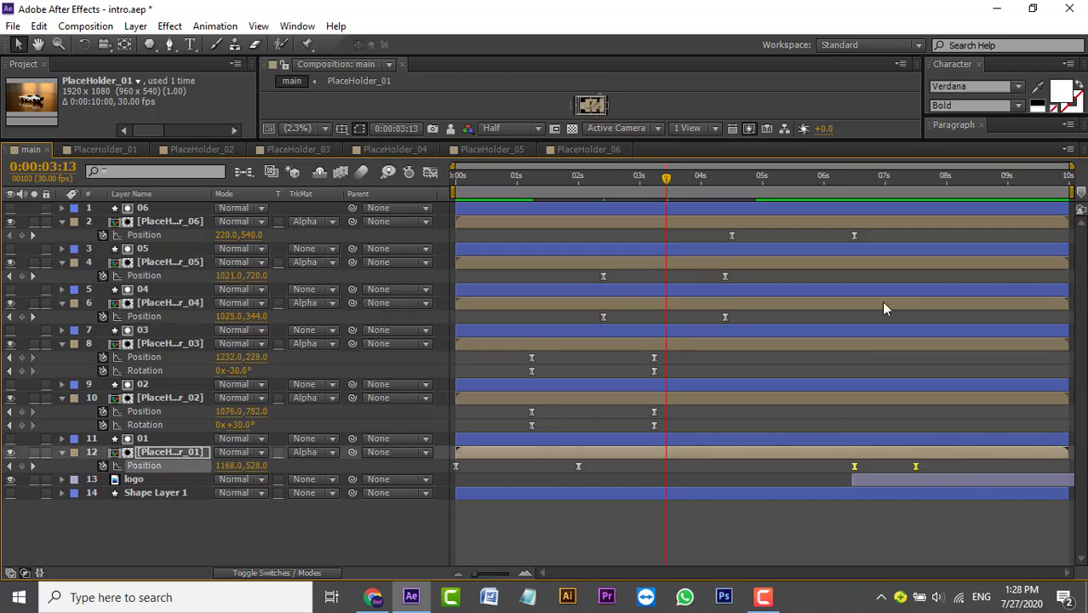
shift+drag(884, 231, 667, 247)
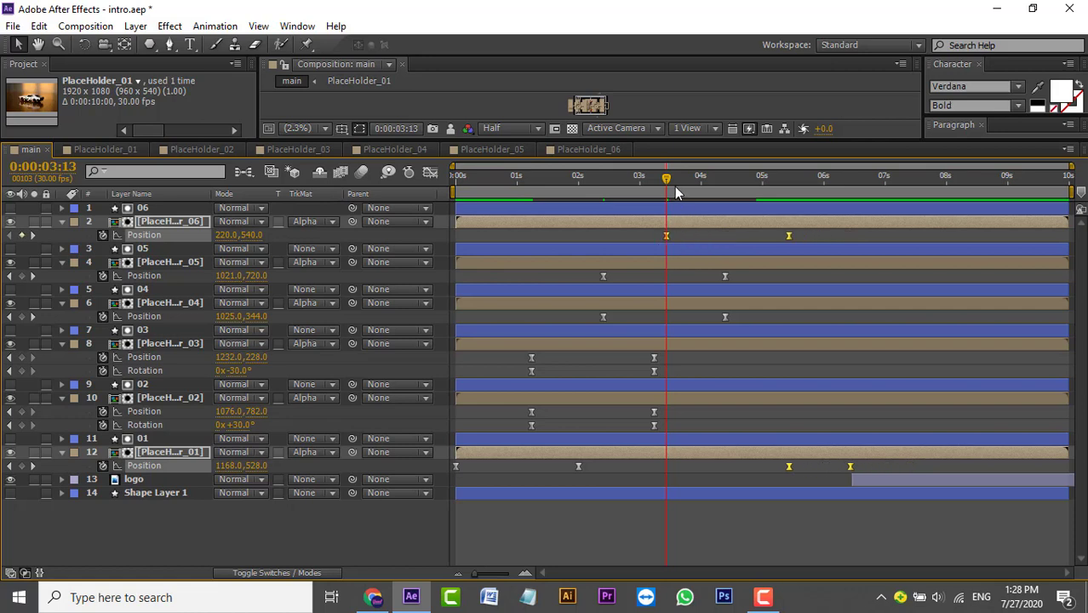
key(Home)
click(393, 538)
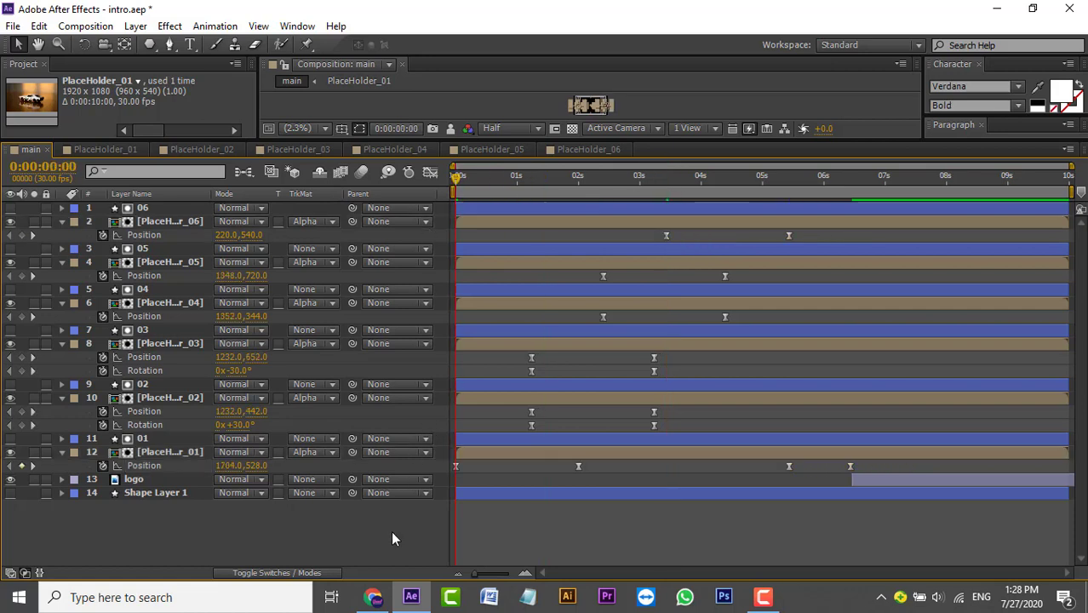
key(space)
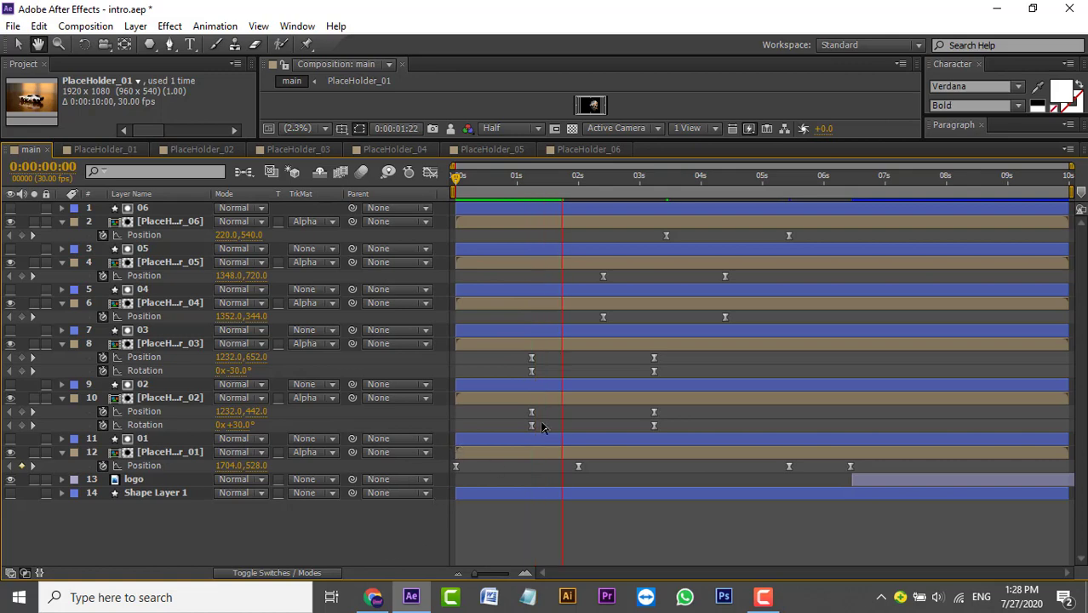
key(space)
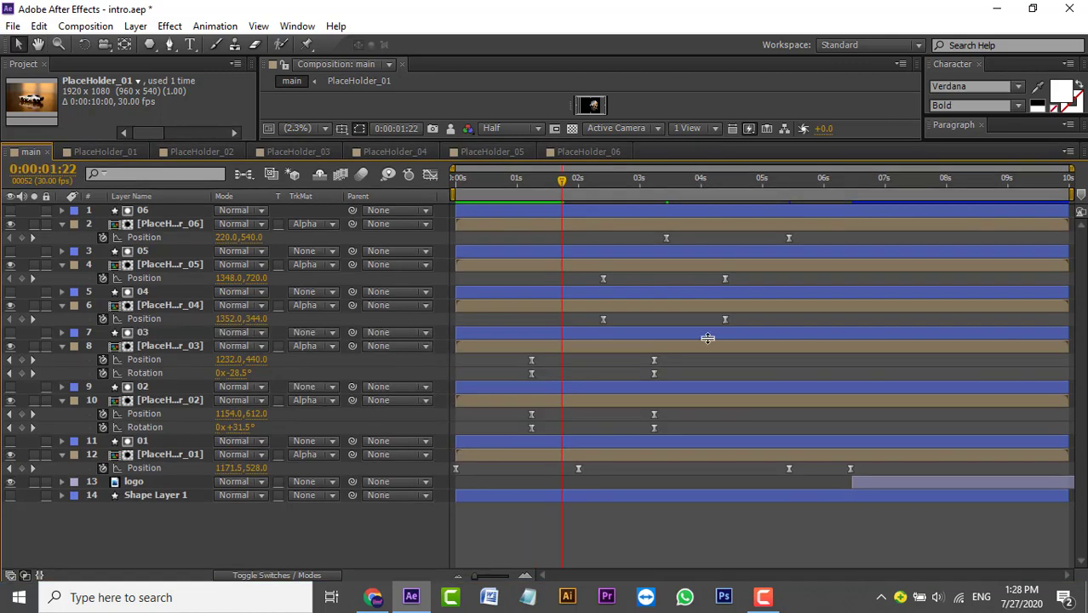
Enlarge the viewer, preview the retimed hexagon from the first frame, and save the project
drag(739, 139, 697, 416)
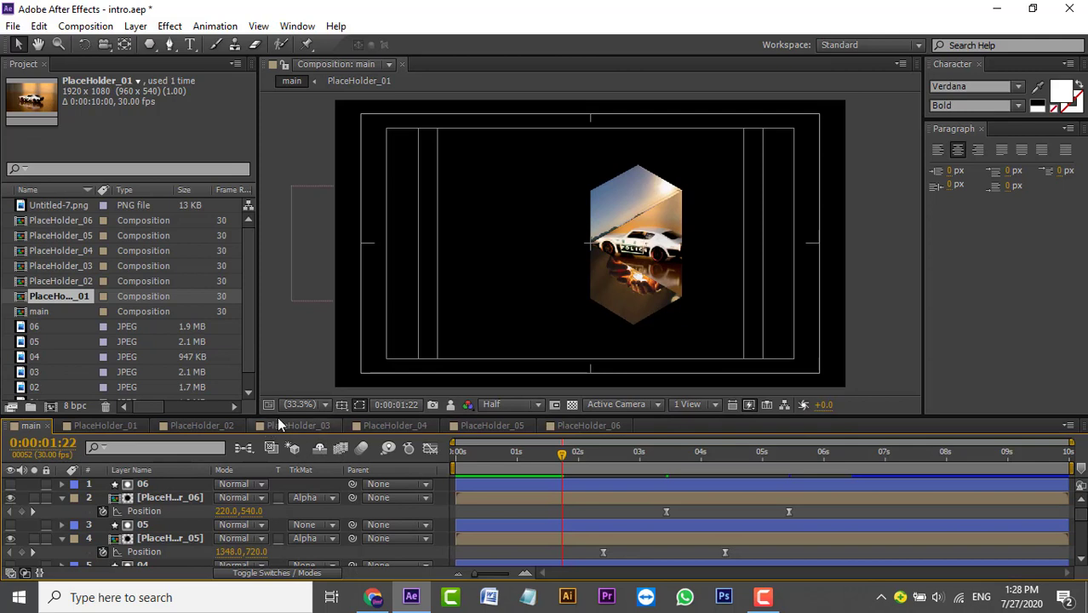
click(311, 404)
click(345, 120)
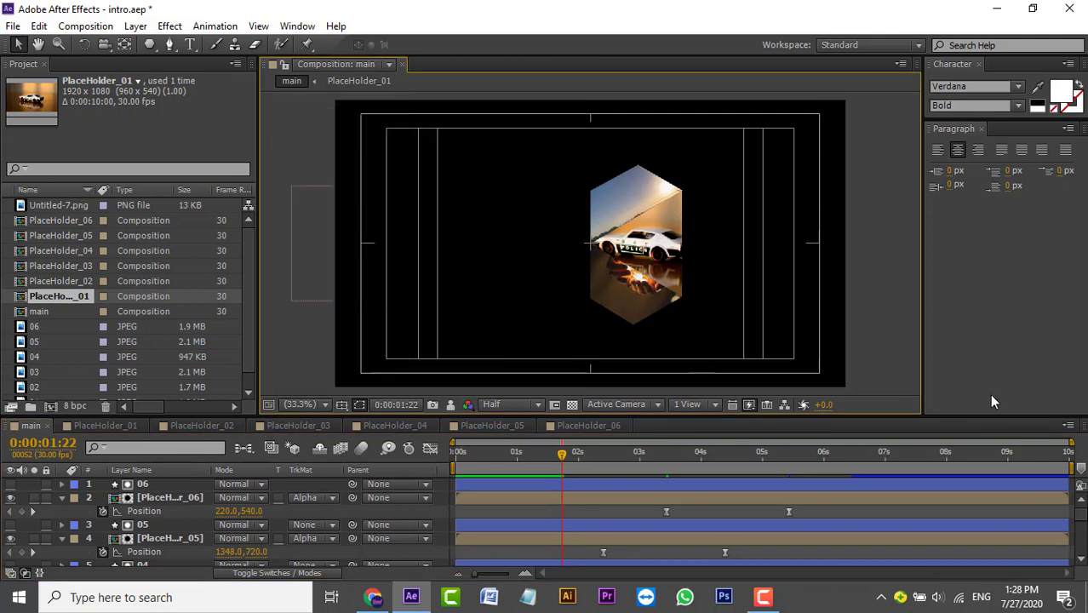
drag(563, 455, 457, 455)
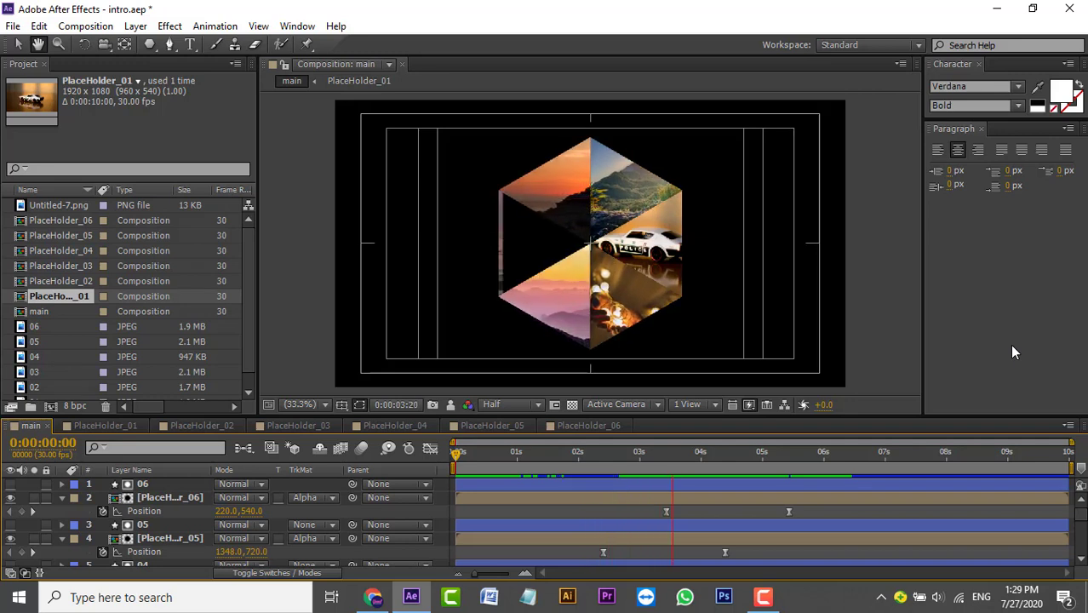
key(space)
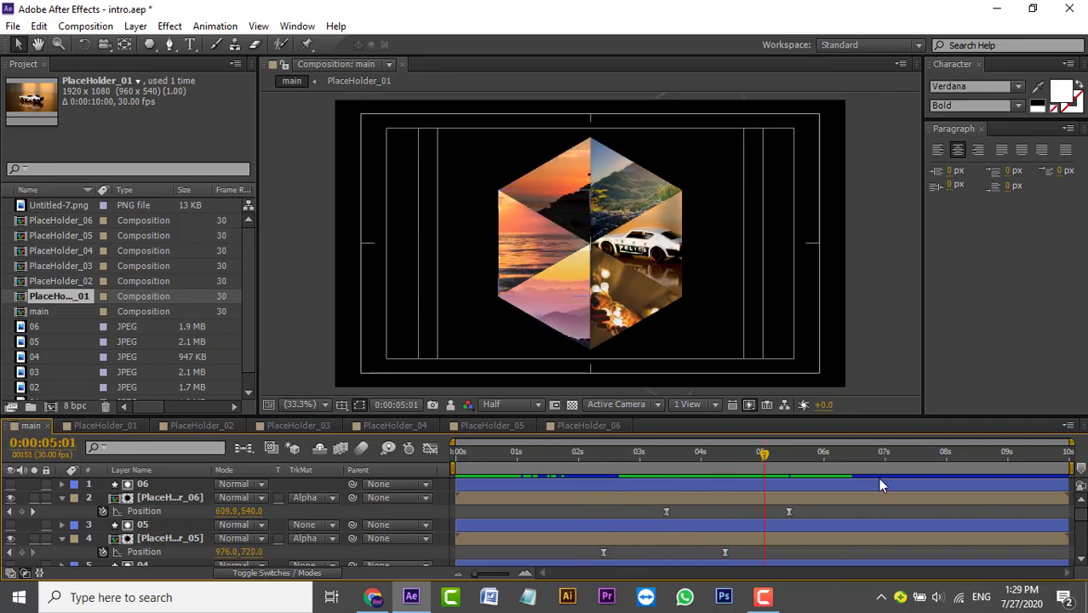
mouse_move(764, 452)
mouse_down()
mouse_move(517, 452)
mouse_move(692, 481)
mouse_up()
key(ctrl+s)
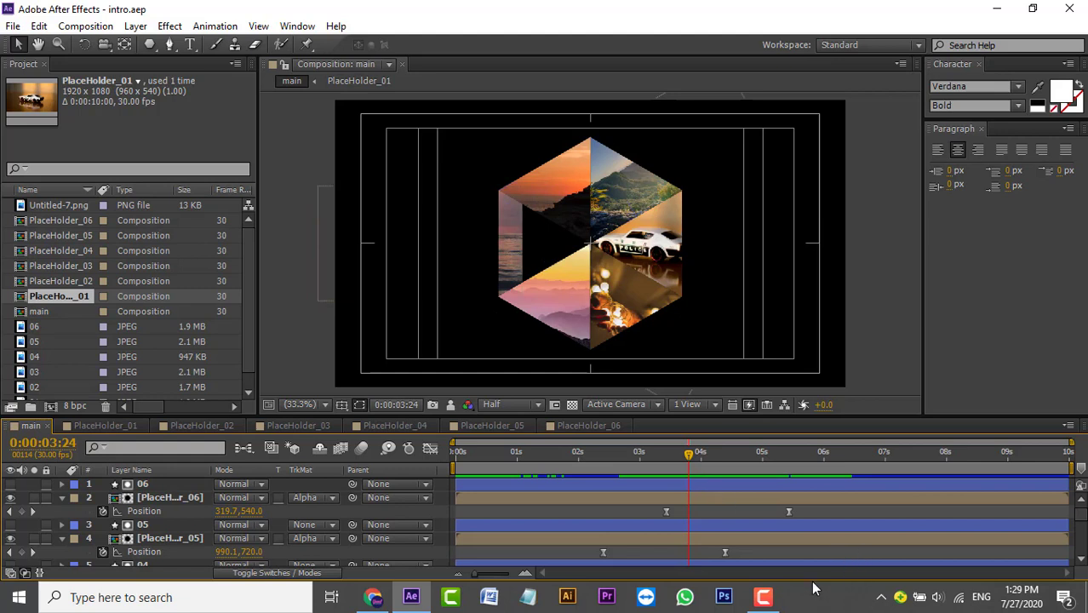
mouse_move(689, 454)
mouse_down()
mouse_move(1074, 465)
mouse_move(791, 464)
mouse_up()
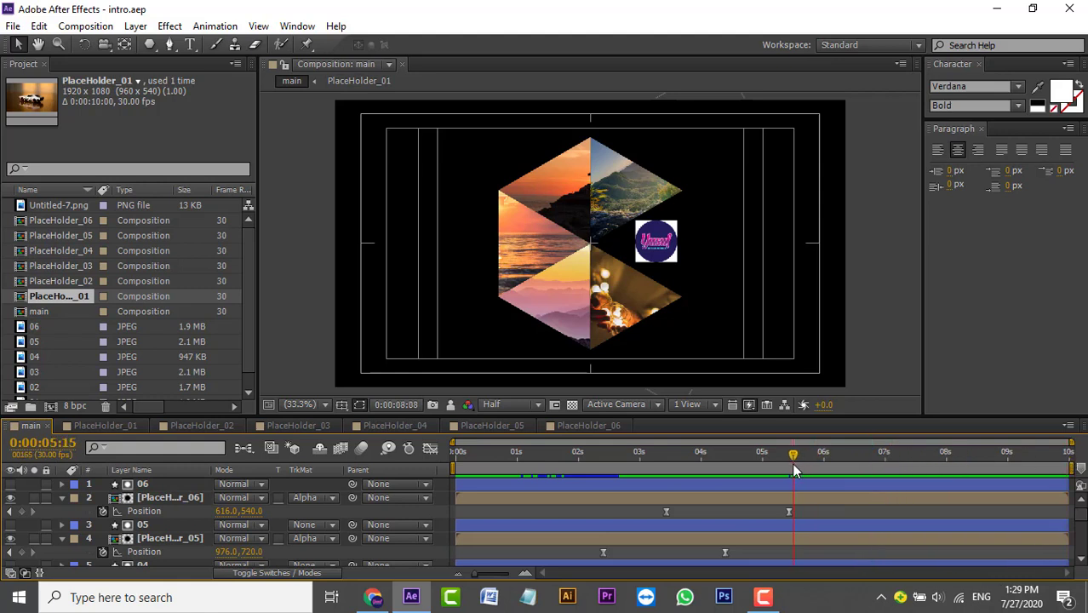
Make the logo layer start at 0:00:06:13, near layer 12's final position keyframe
scroll(837, 487, down, 3)
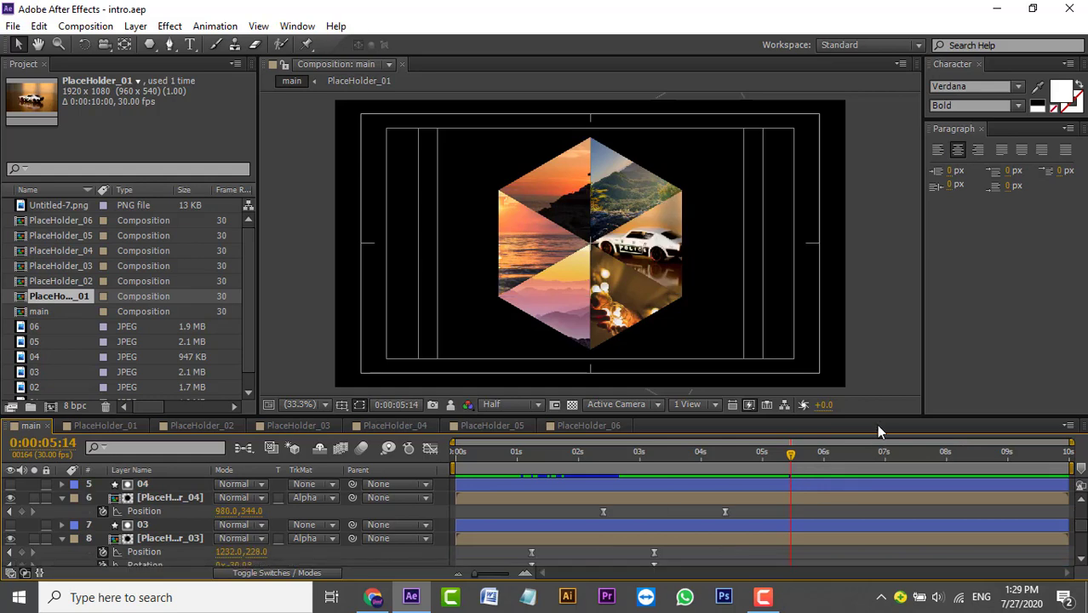
drag(883, 414, 883, 214)
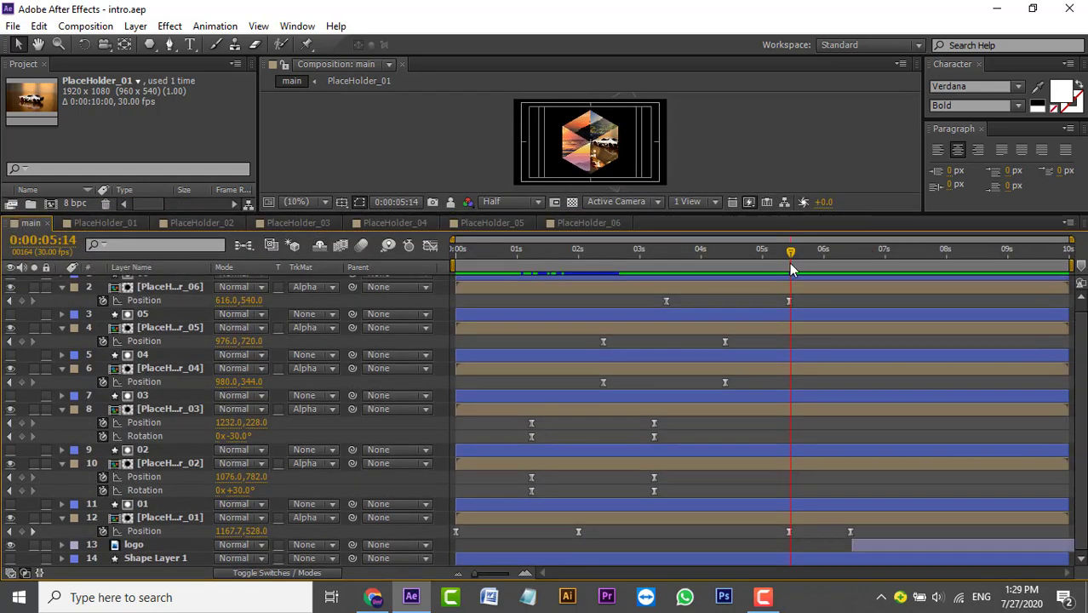
drag(791, 269, 856, 267)
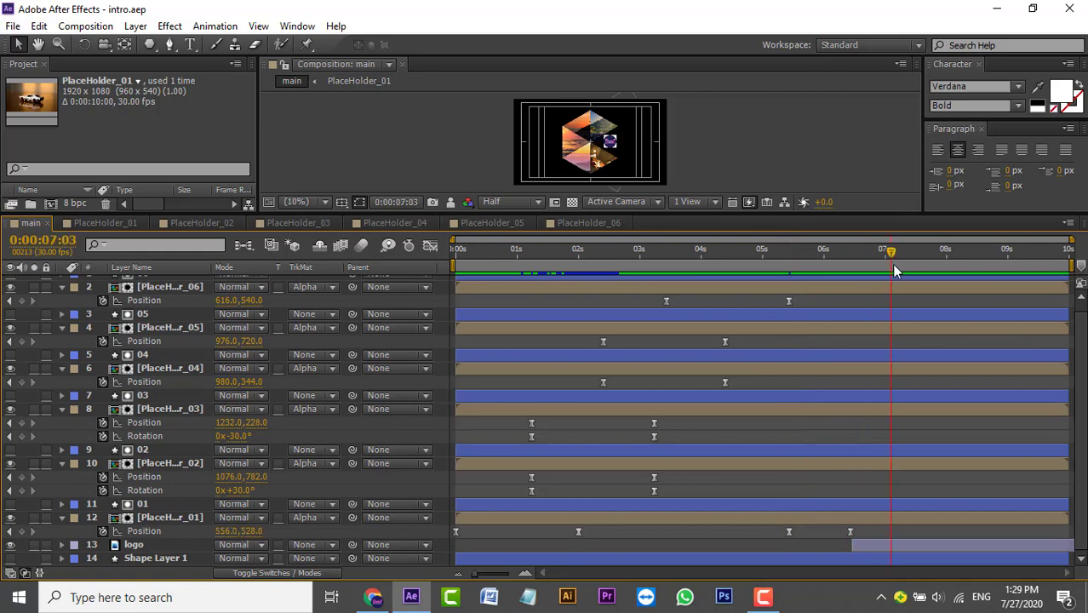
drag(892, 250, 854, 263)
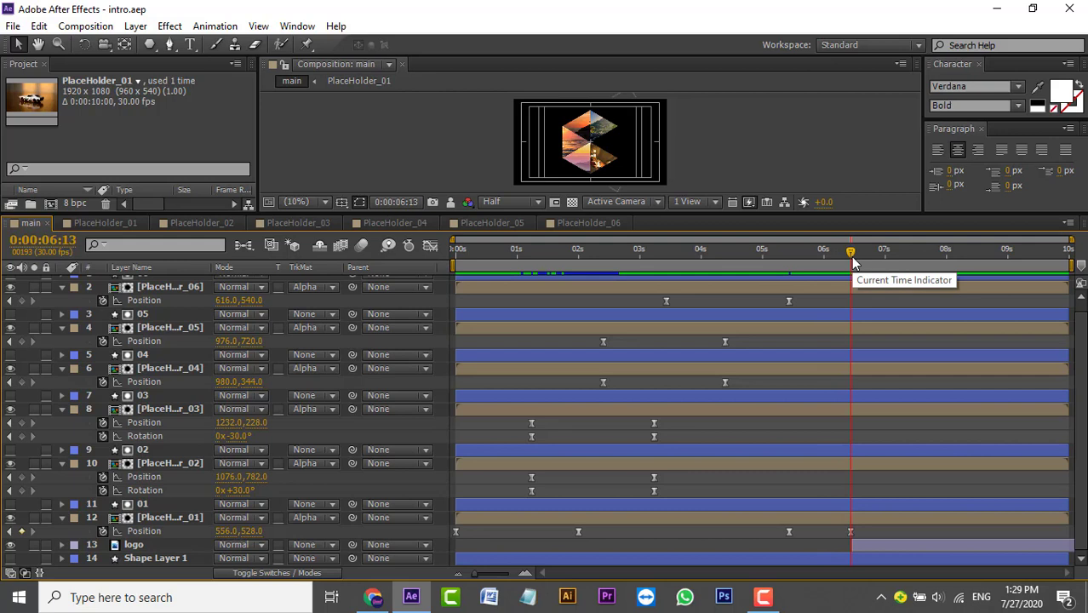
click(872, 545)
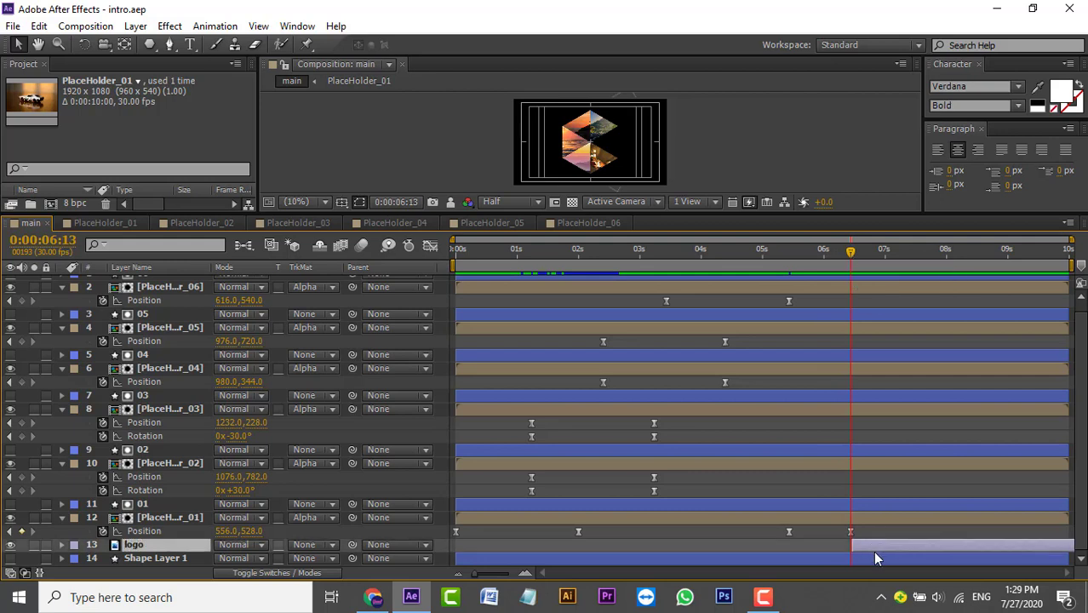
drag(896, 551, 887, 547)
Preview the logo's entrance and nudge the logo layer to start slightly earlier
drag(851, 250, 820, 251)
key(space)
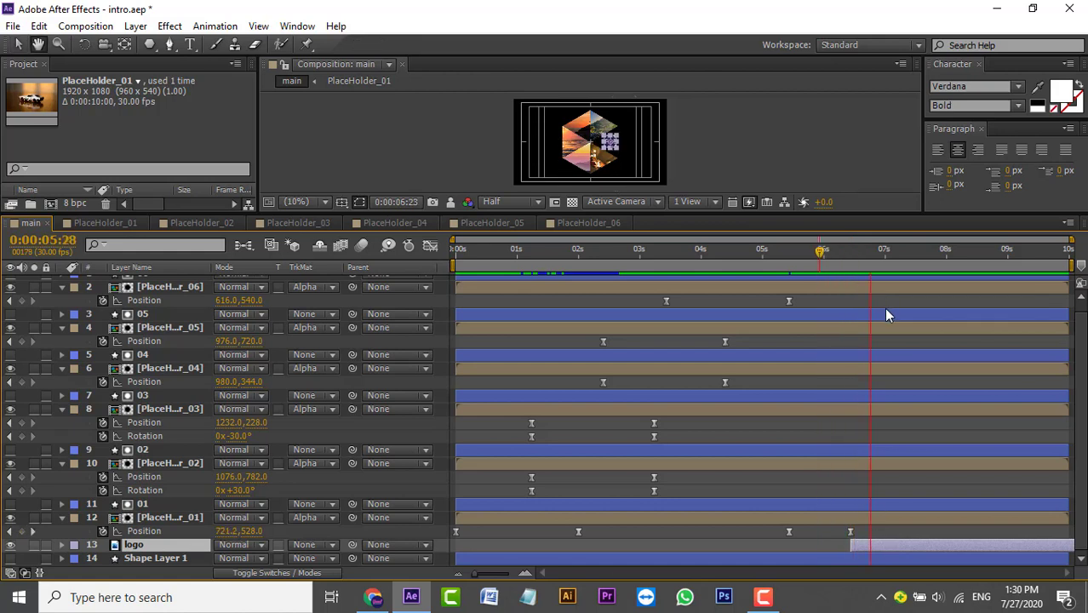
key(space)
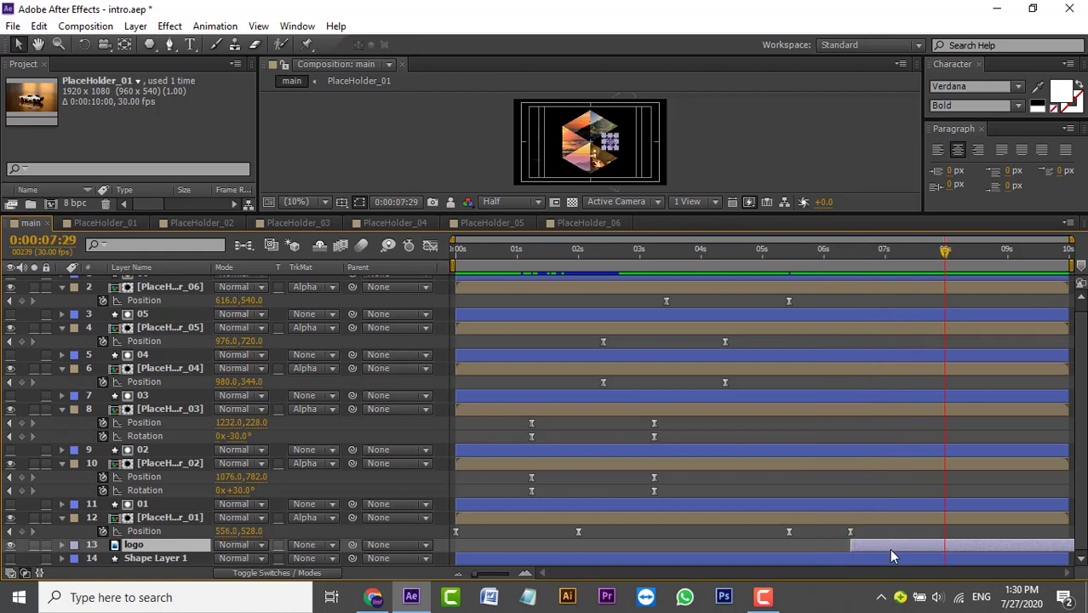
drag(889, 555, 887, 555)
drag(945, 256, 737, 251)
key(space)
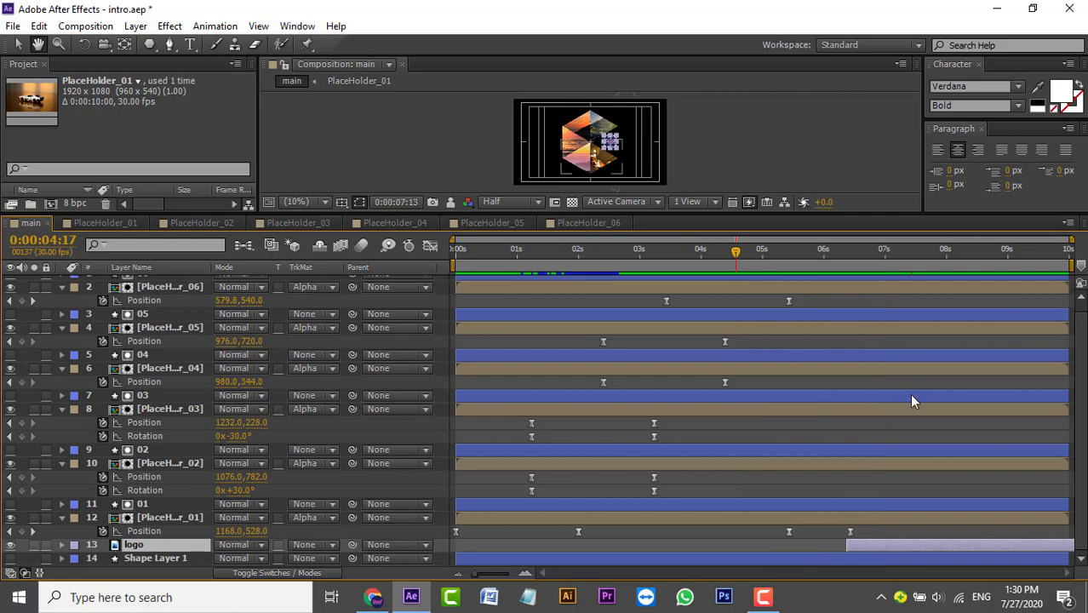
key(space)
click(867, 453)
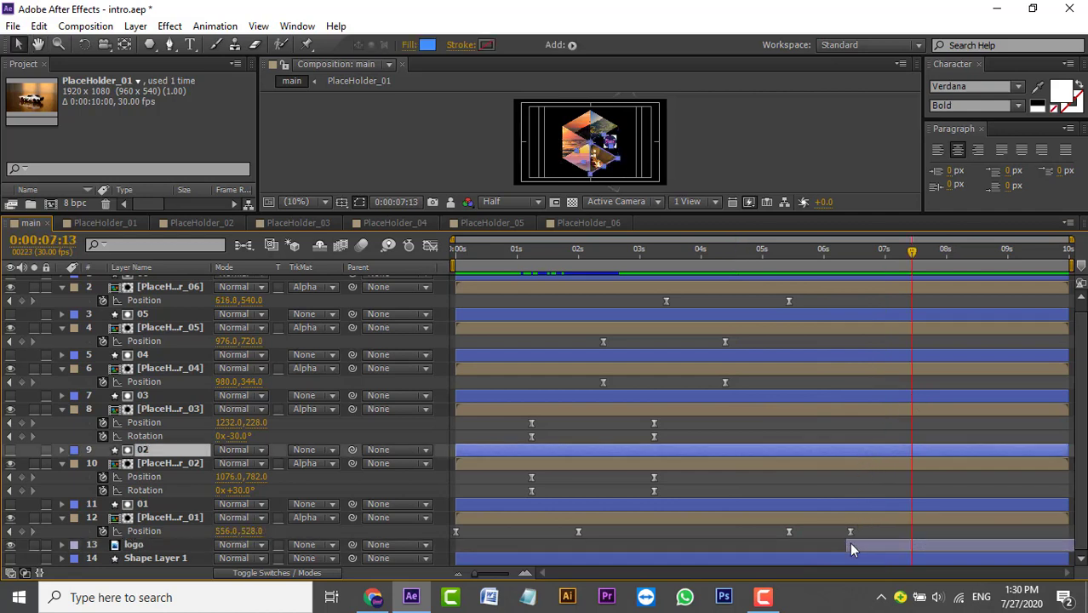
click(850, 547)
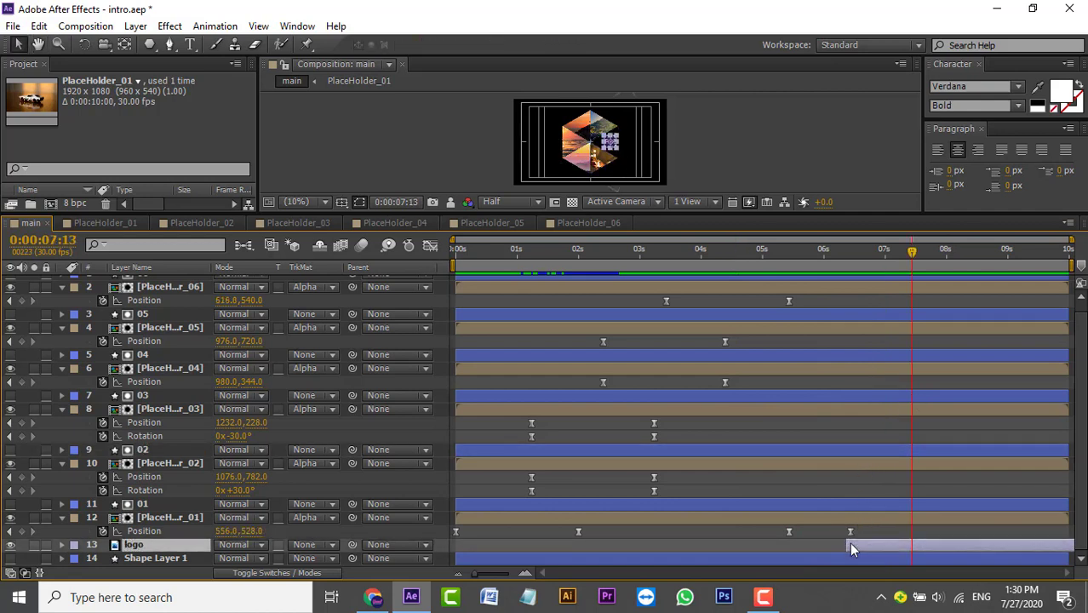
Save the project showing the full hexagon at 0:00:04:03 in an enlarged preview
click(888, 300)
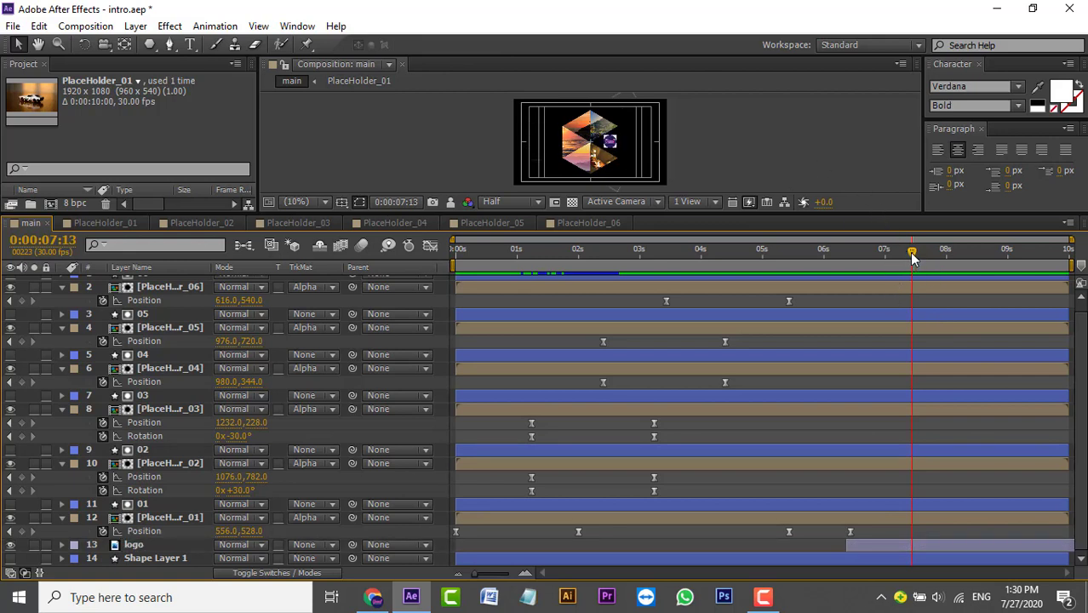
click(706, 254)
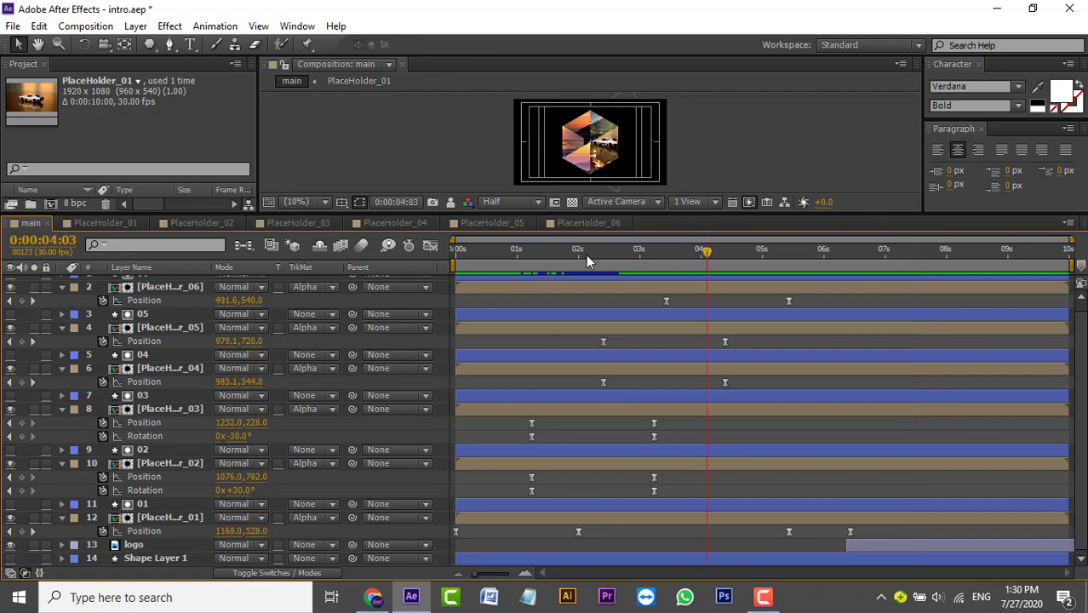
key(ctrl+s)
drag(760, 213, 746, 327)
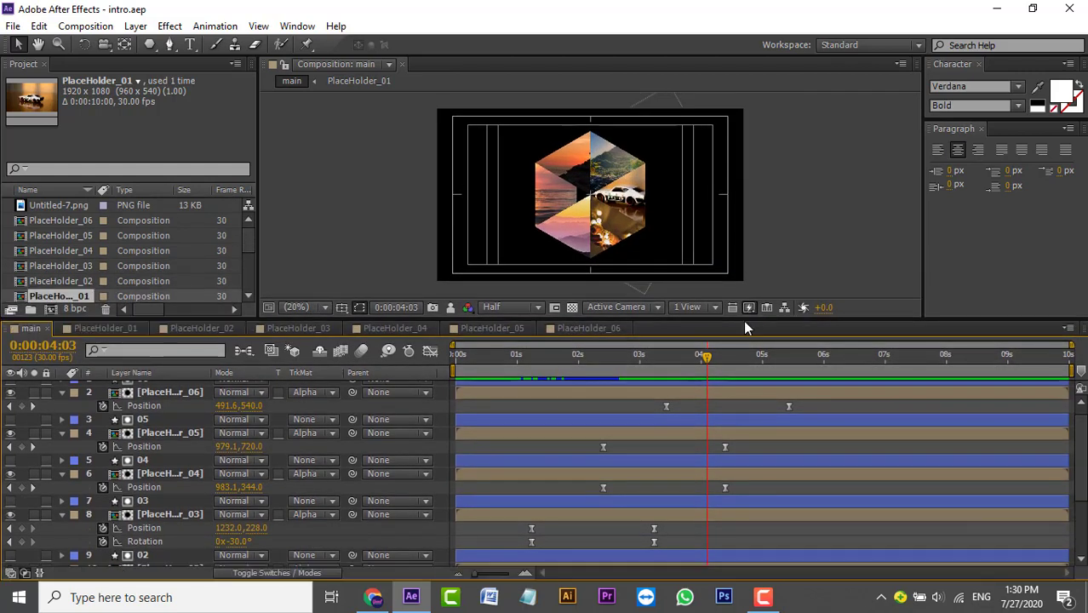
Keep layer 2's track matte as the alpha matte from layer 06
click(174, 392)
click(327, 392)
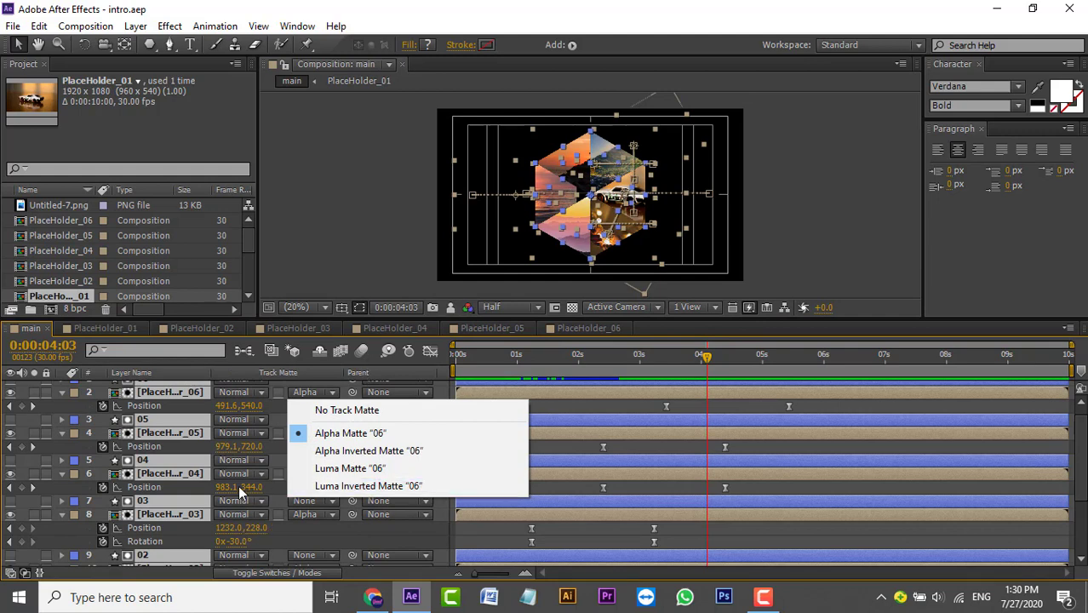
click(189, 470)
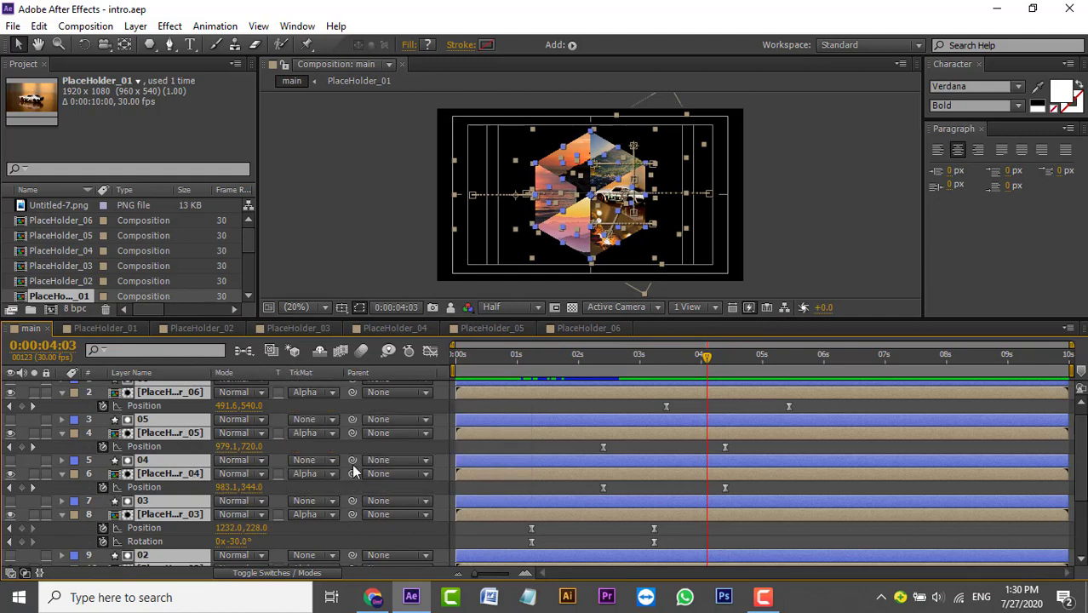
Collapse all layer properties and enlarge the timeline so all 14 layers show
key(u)
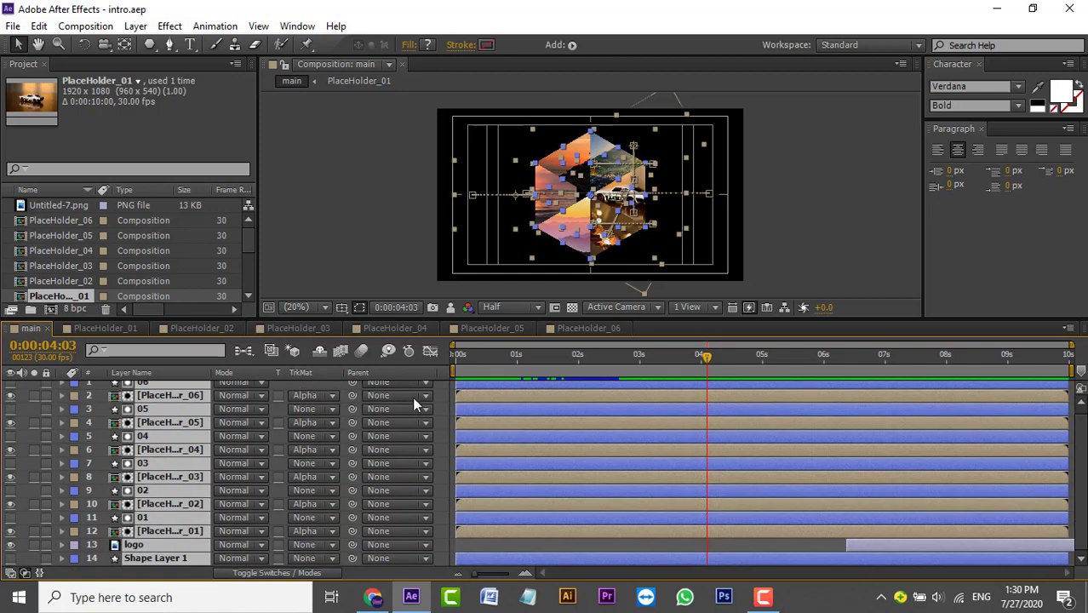
drag(470, 320, 470, 244)
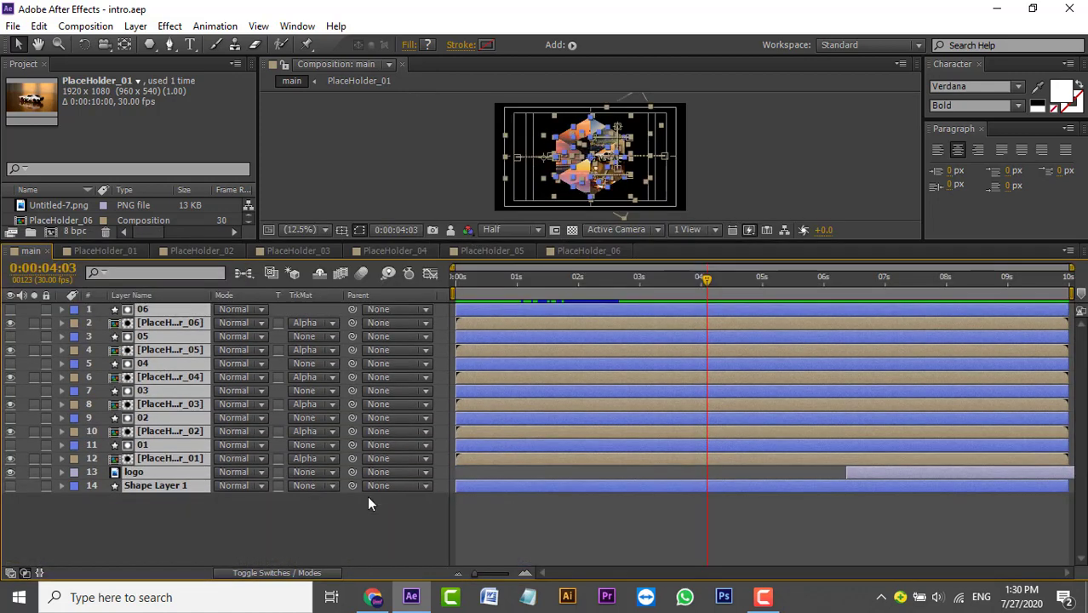
click(349, 521)
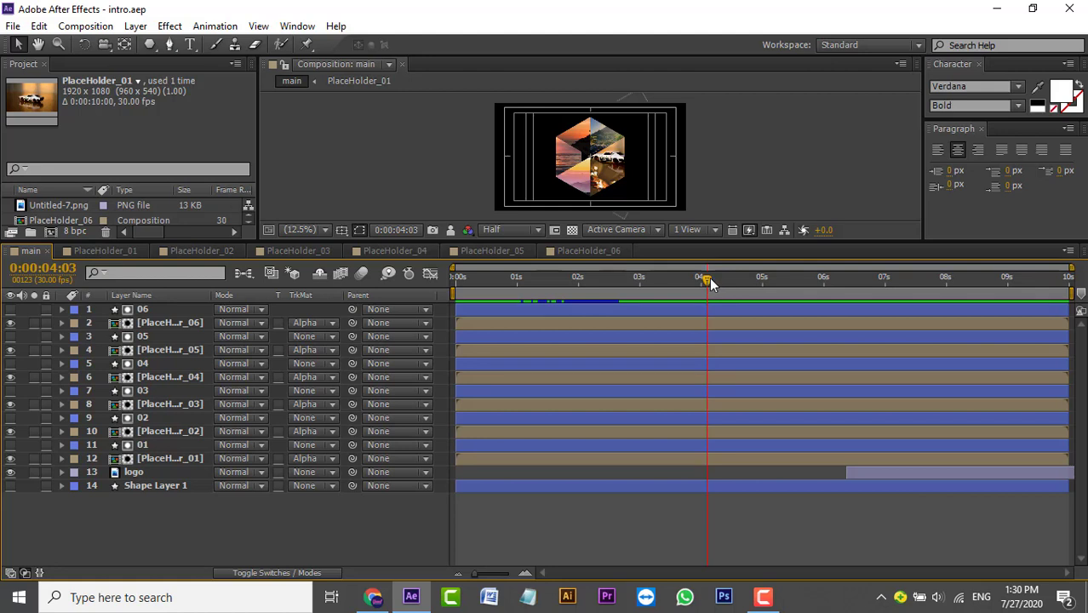
click(762, 597)
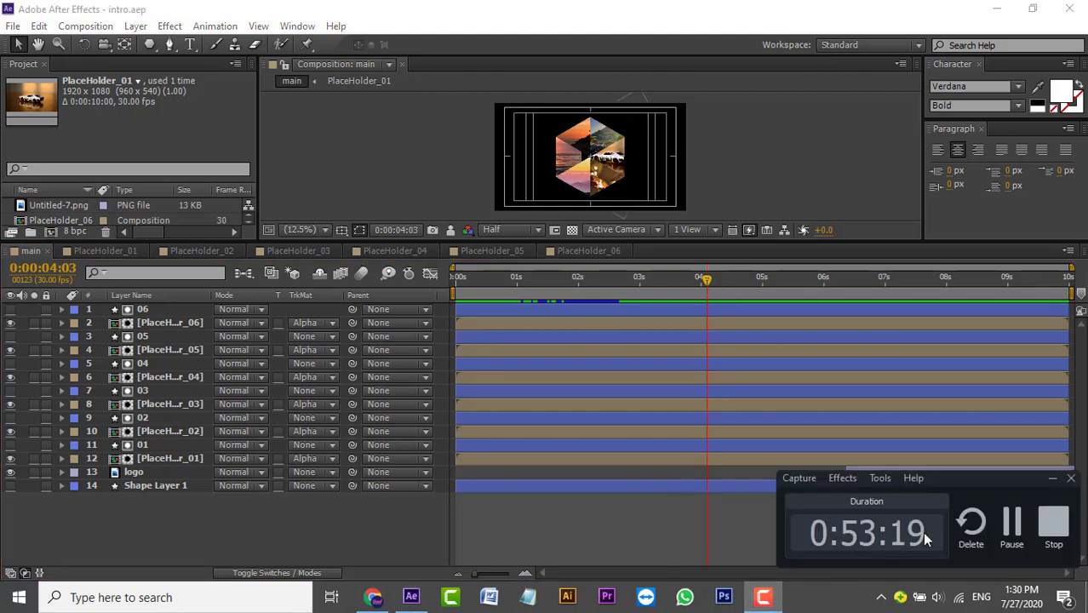
click(1013, 529)
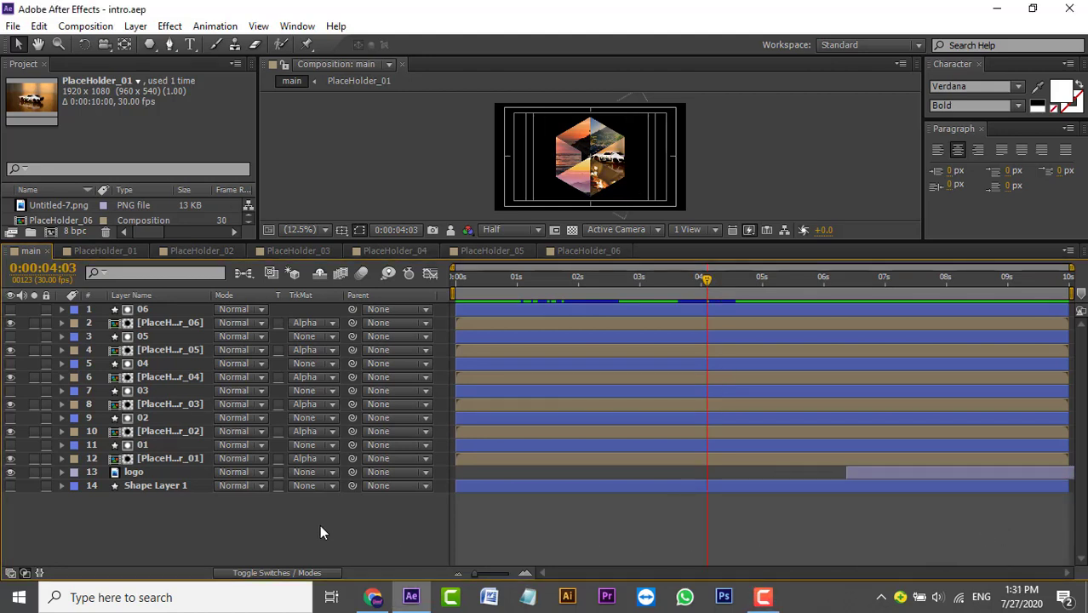
Select all 14 layers and pre-compose them into a composition named 'template'
drag(85, 511, 156, 316)
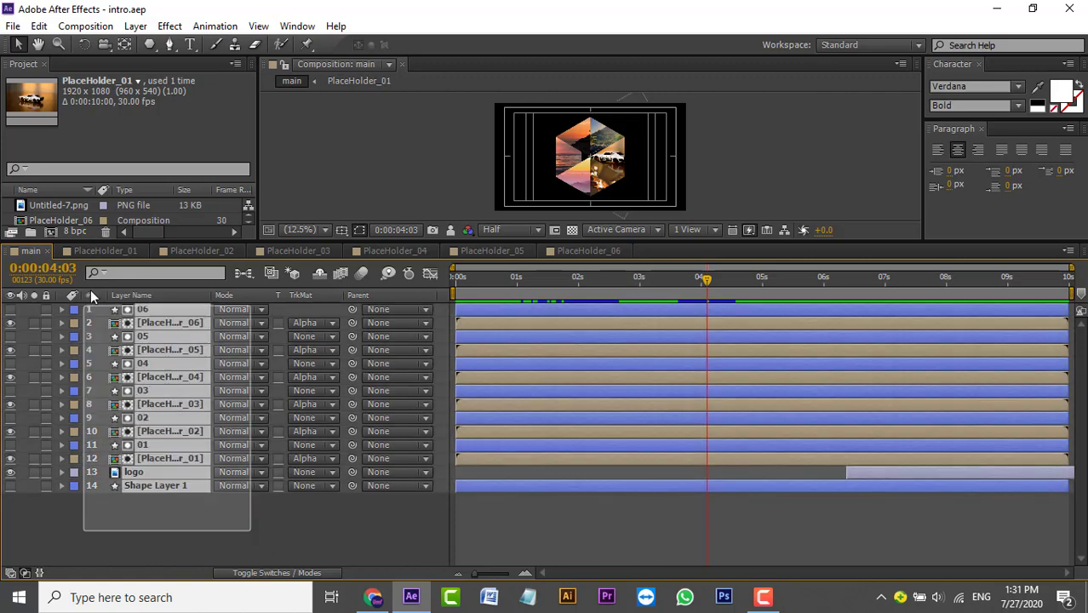
right_click(156, 316)
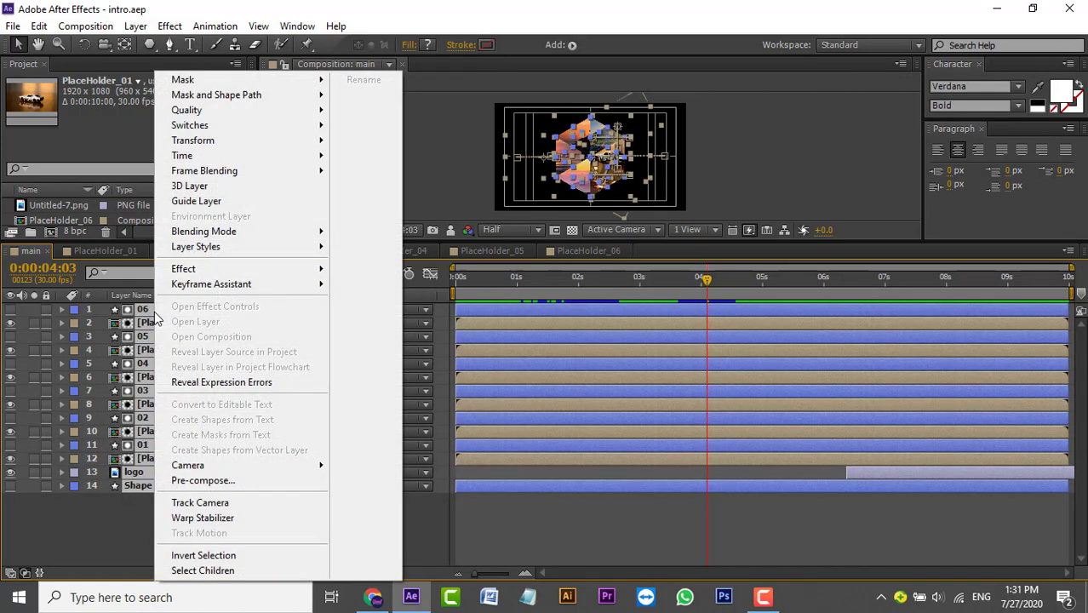
click(209, 479)
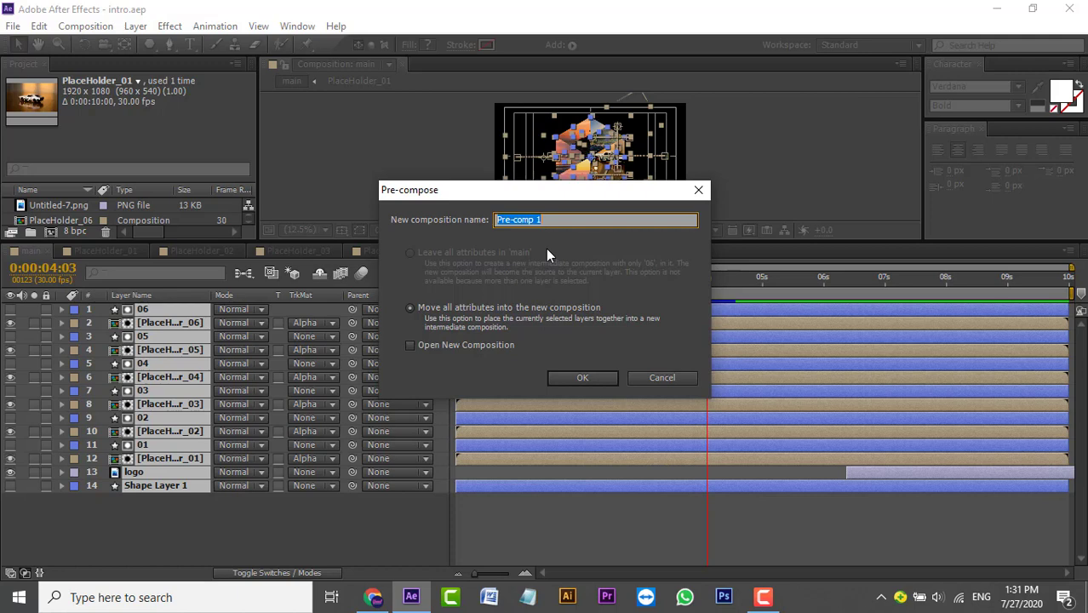
text(template)
click(589, 378)
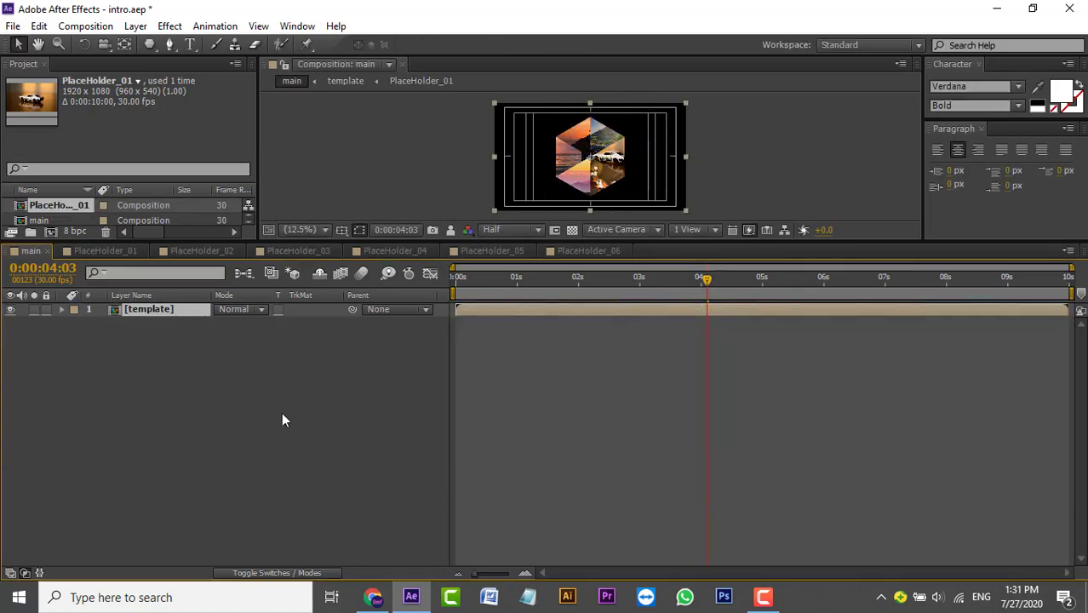
Create a full-frame white (FFFFFF) solid layer named BG
right_click(180, 358)
mouse_move(243, 375)
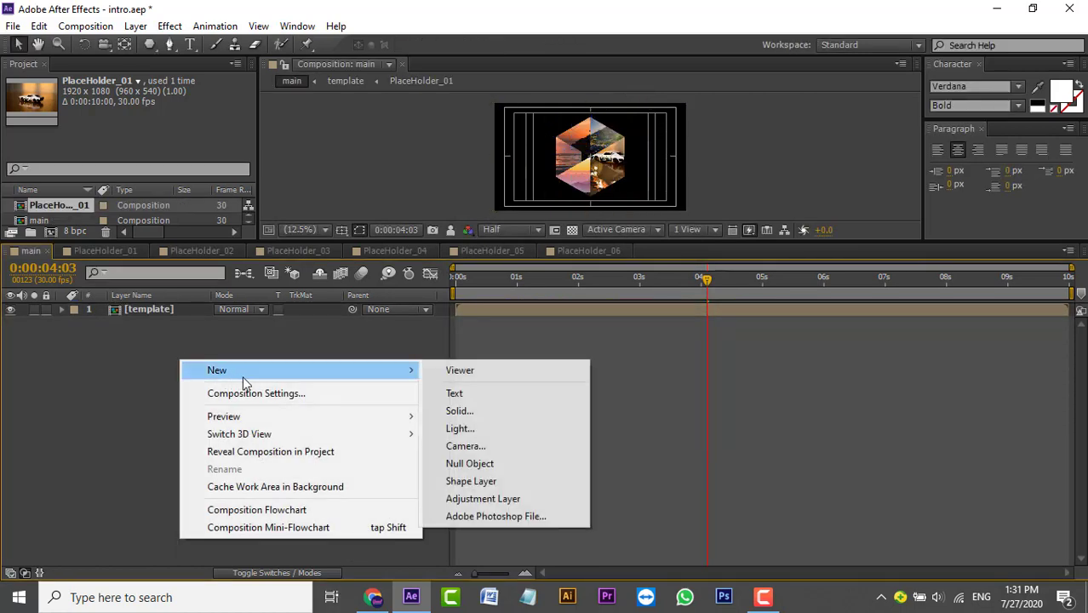
click(480, 413)
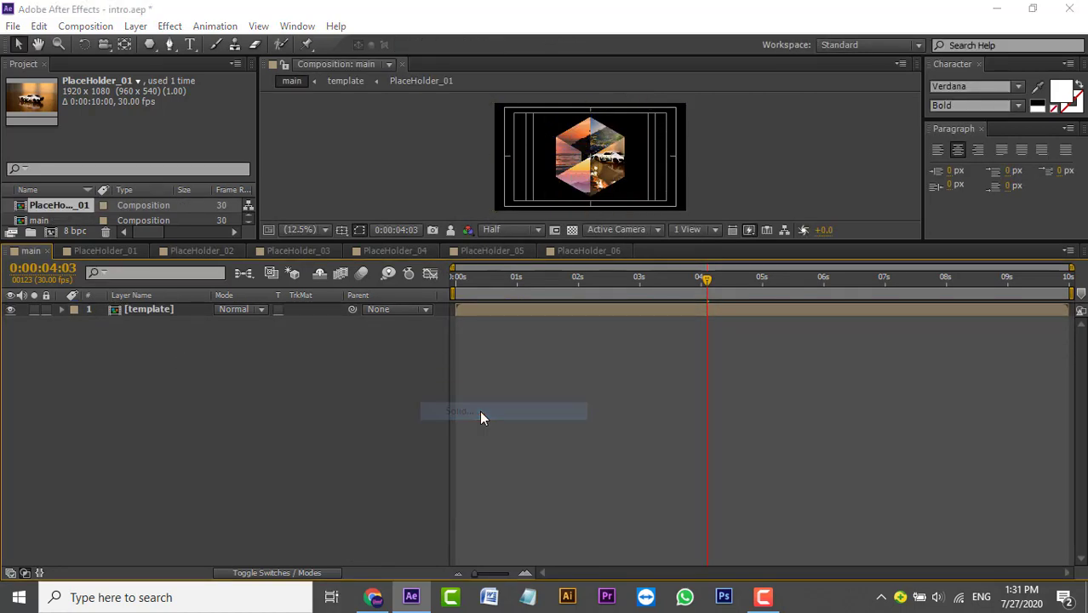
click(279, 338)
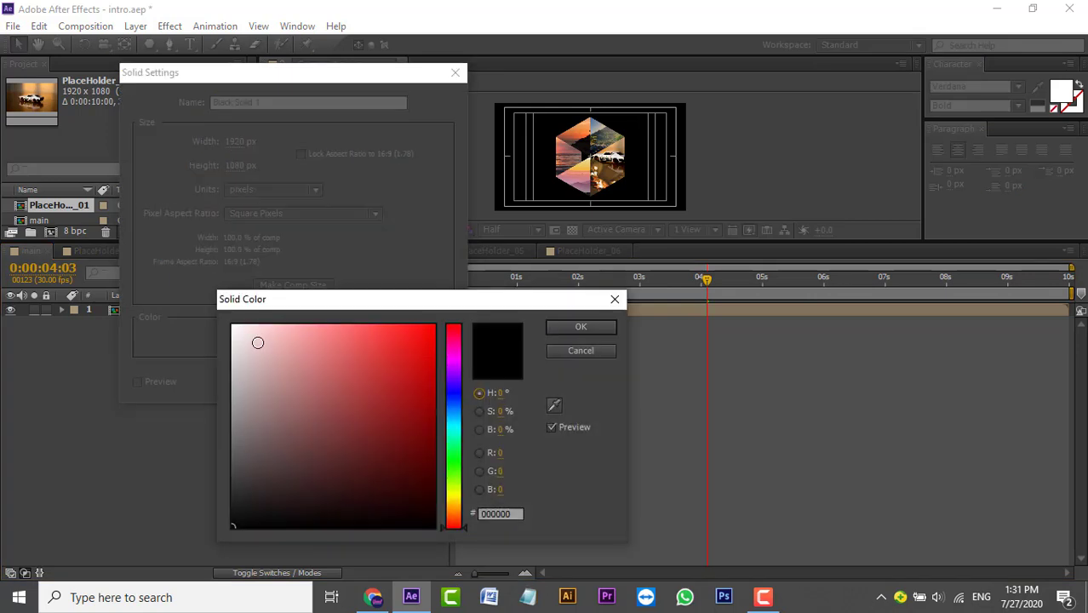
drag(258, 342, 182, 289)
click(580, 328)
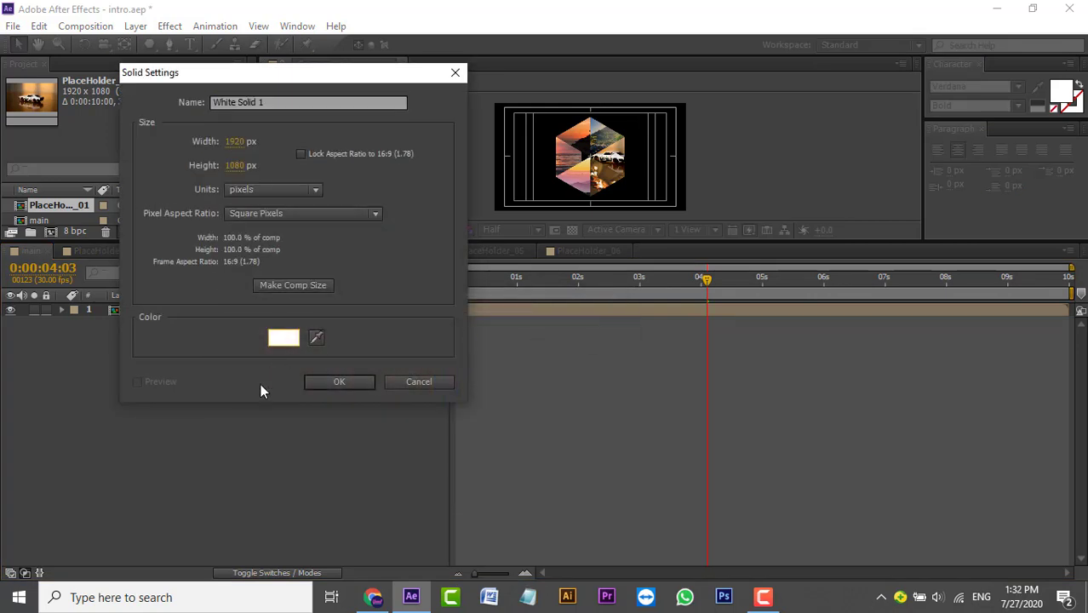
triple_click(253, 102)
text(Bg)
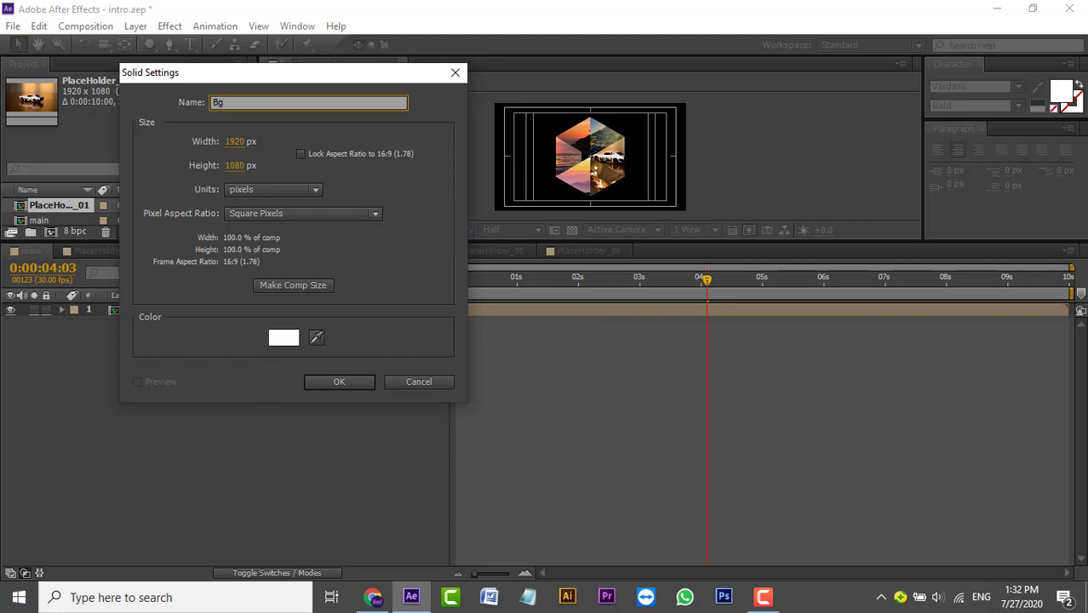
key(BackSpace)
click(331, 387)
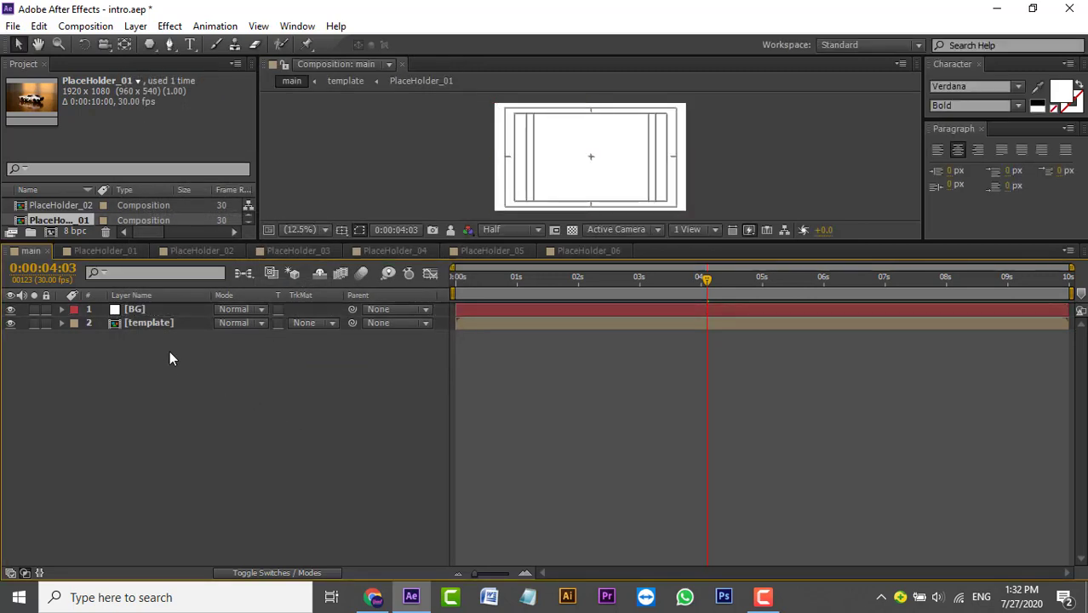
Place the template layer above BG and return to the start of the composition
click(158, 325)
drag(162, 310, 180, 305)
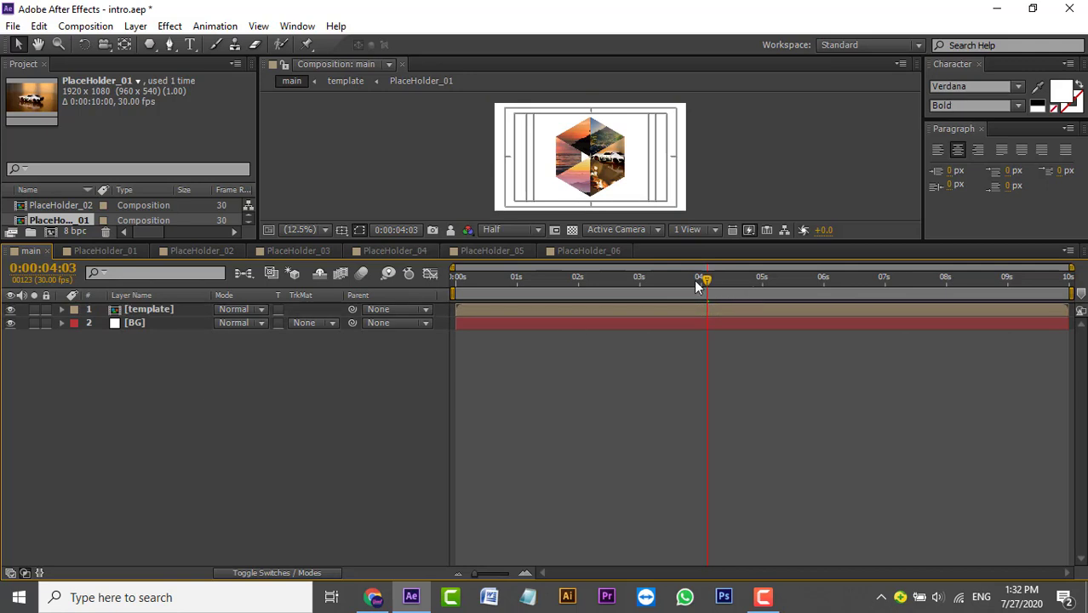
drag(695, 286, 381, 311)
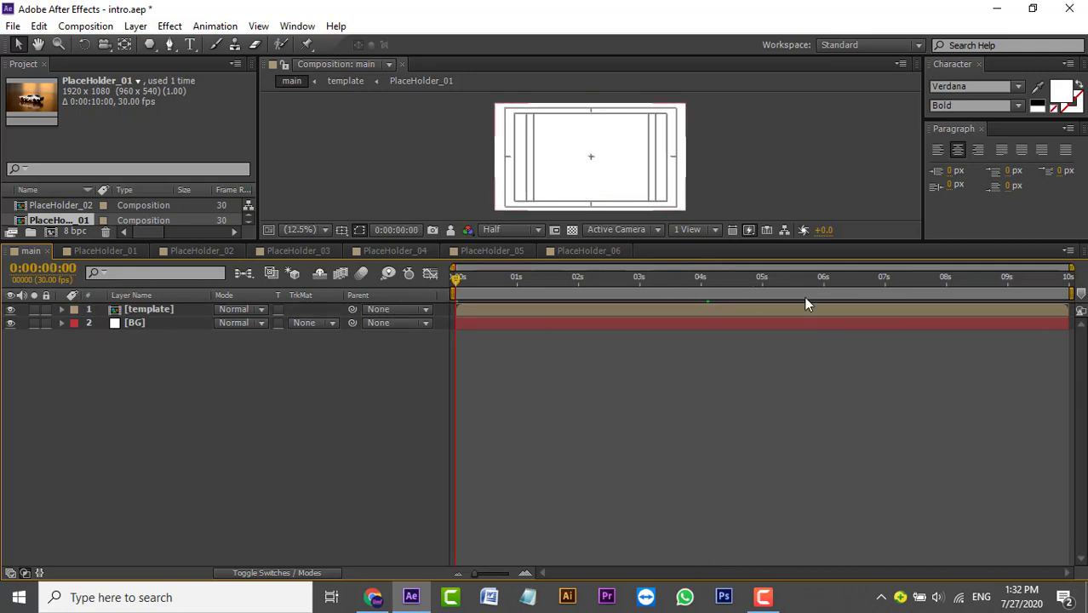
drag(822, 241, 823, 340)
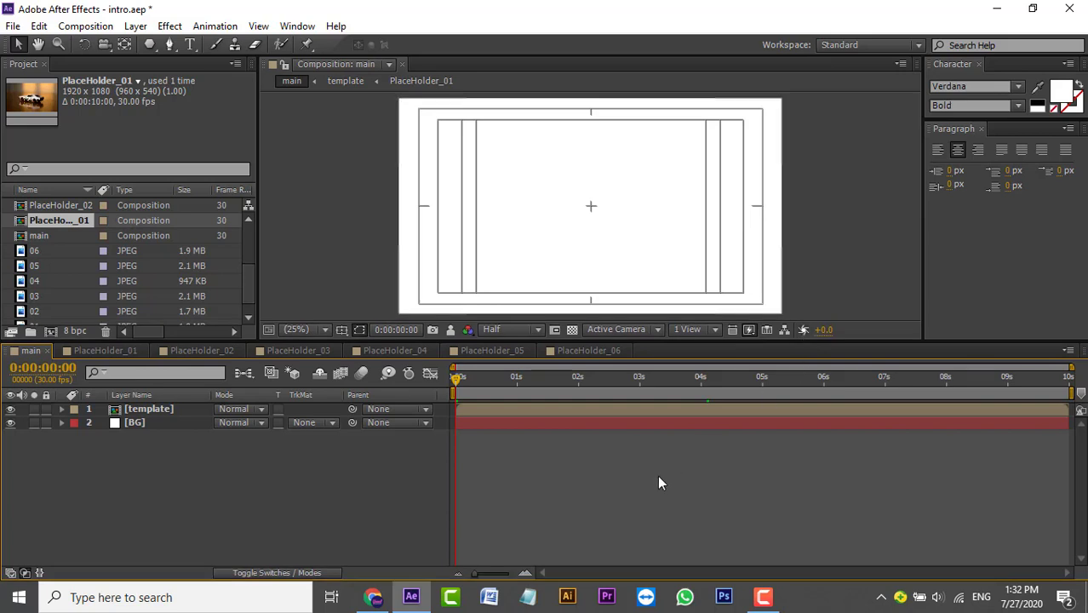
Preview the animation and end the work area at about 0:00:06:29
key(space)
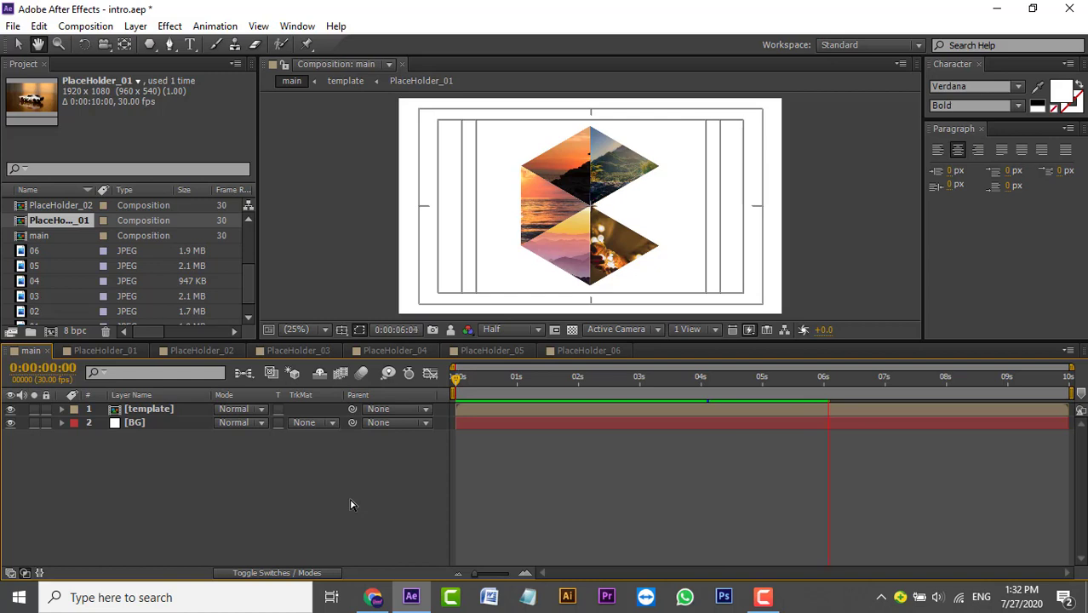
key(space)
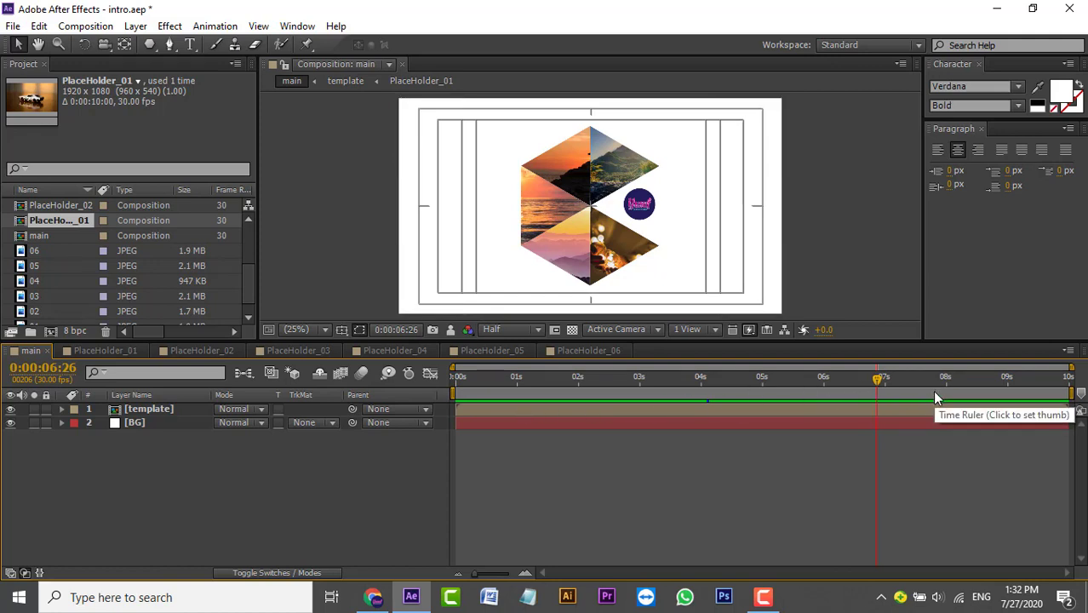
drag(879, 378, 884, 378)
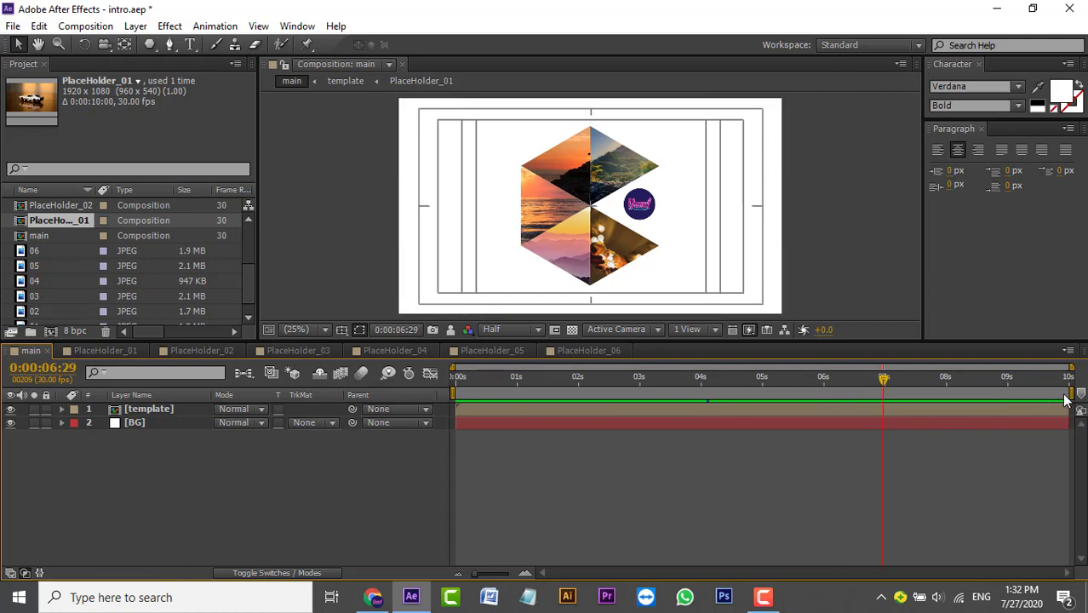
drag(1069, 398, 886, 385)
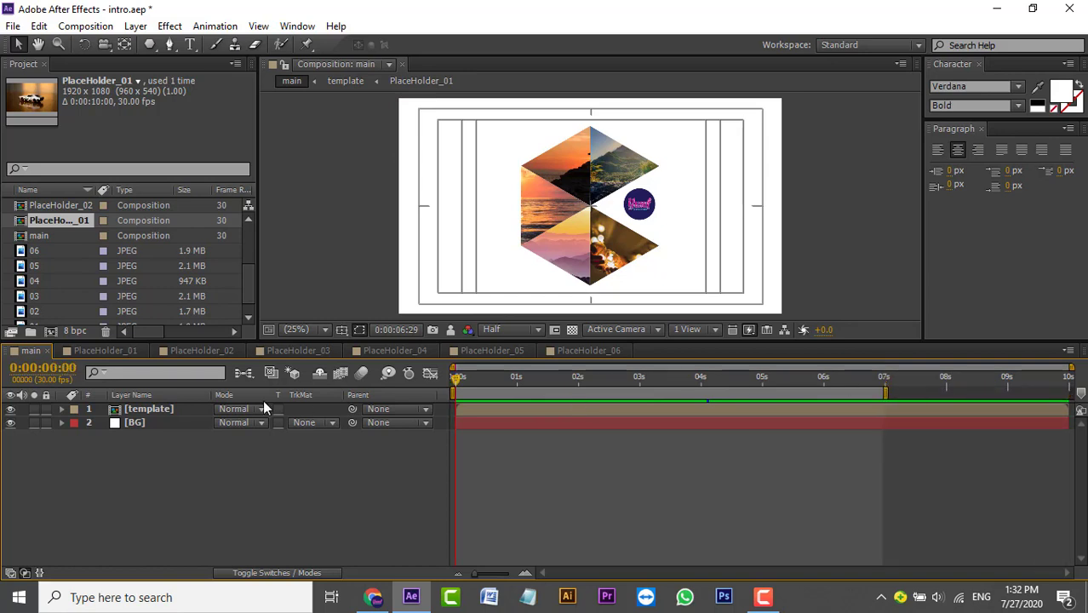
Turn off the title/action safe guides and replay the animation from the start
key(Home)
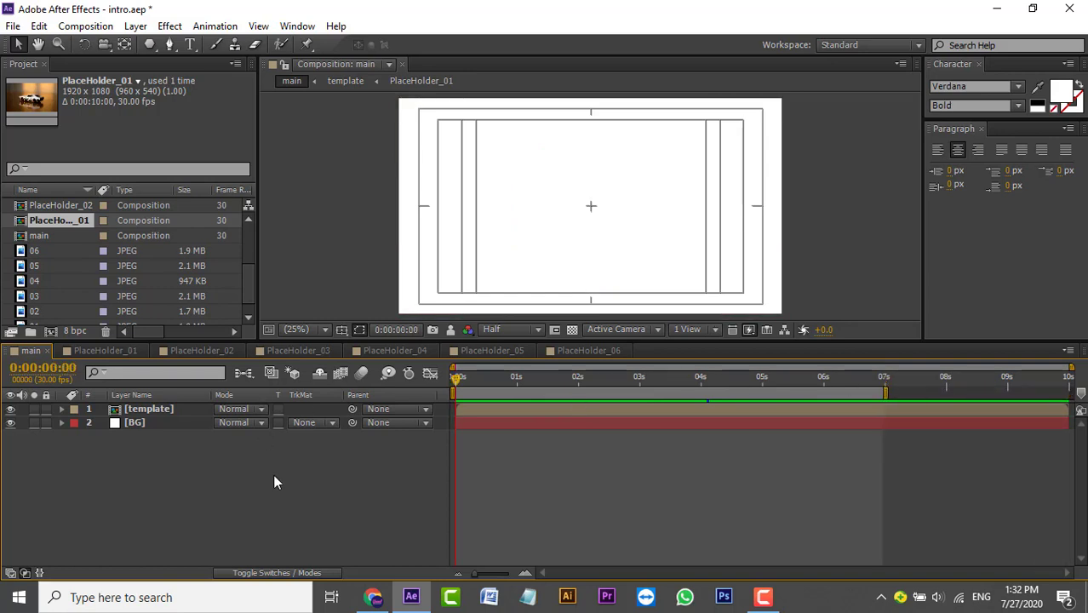
key(space)
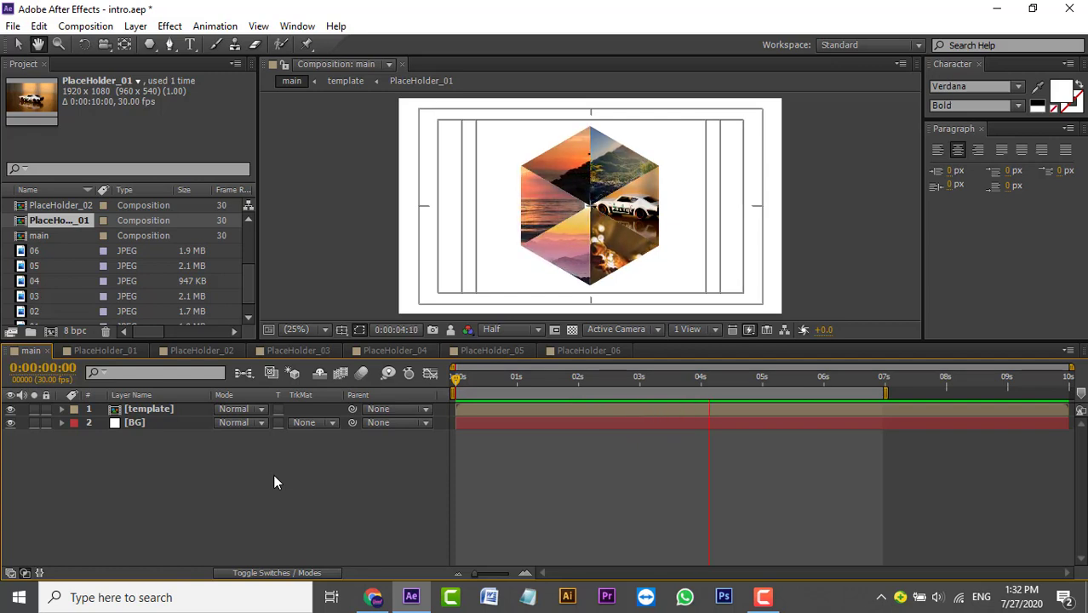
key(space)
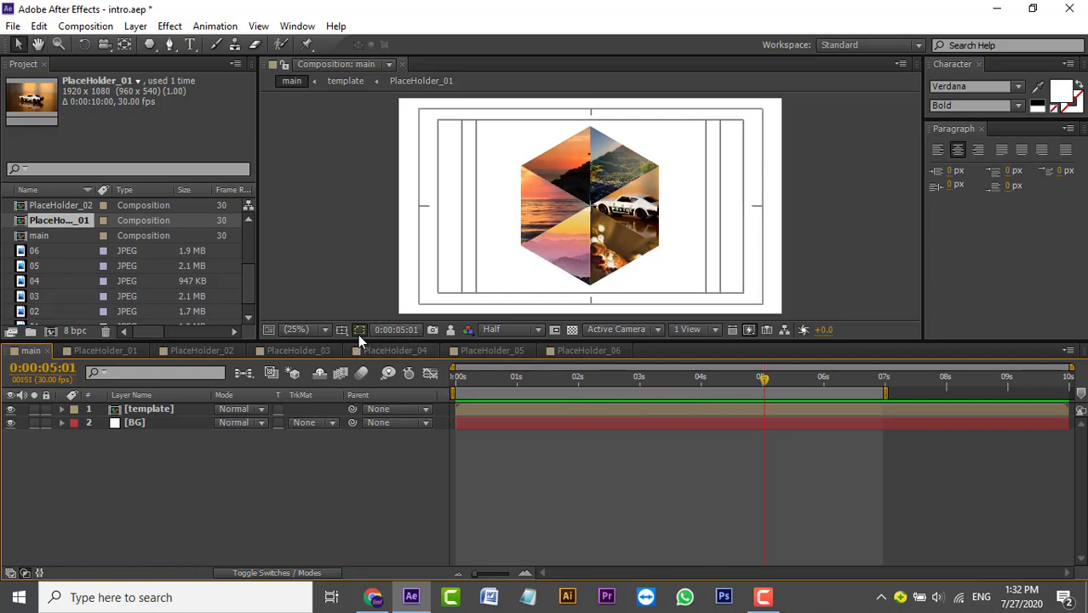
click(360, 330)
click(375, 348)
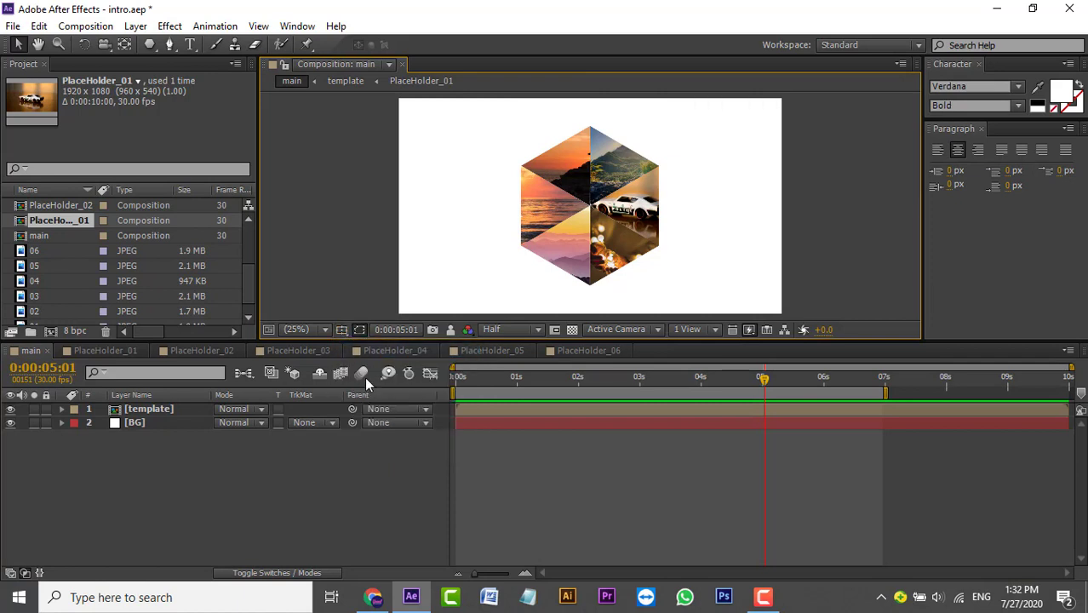
key(Home)
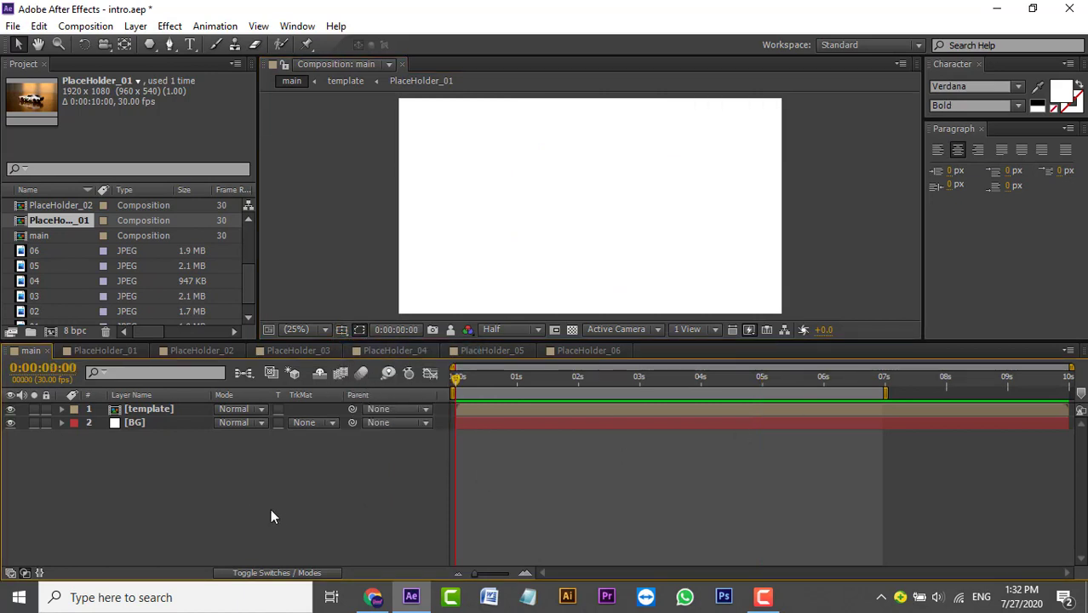
key(space)
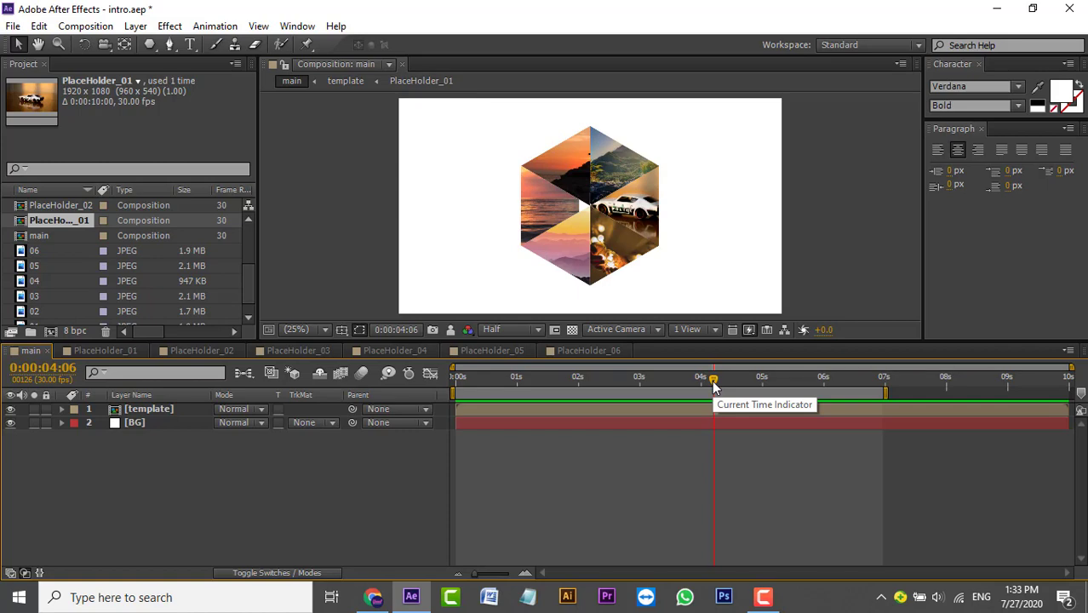
Rename the template layer in main to 'animation'
click(763, 597)
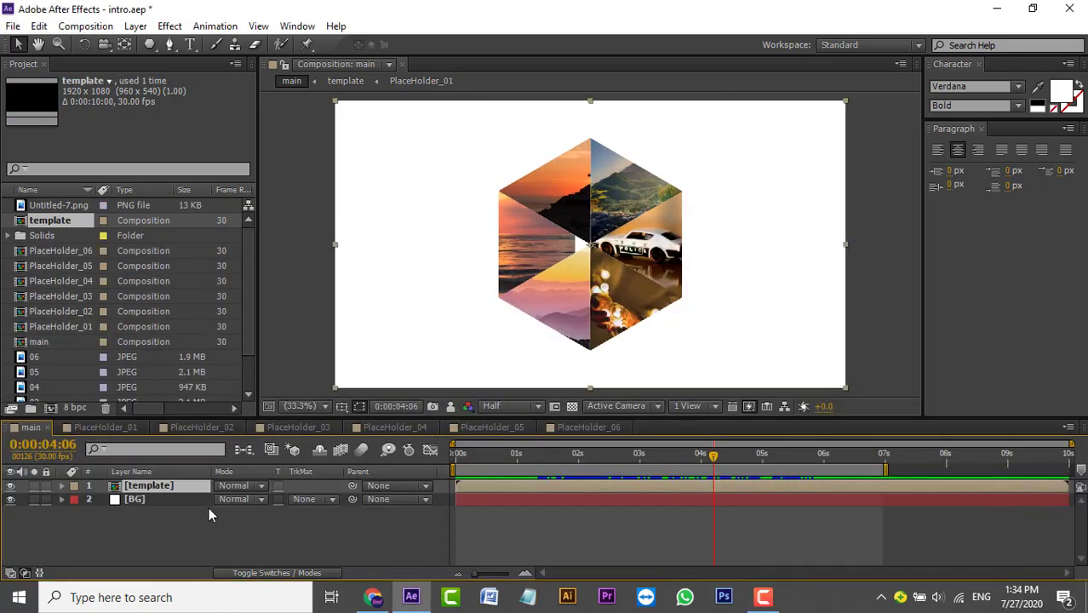
key(Return)
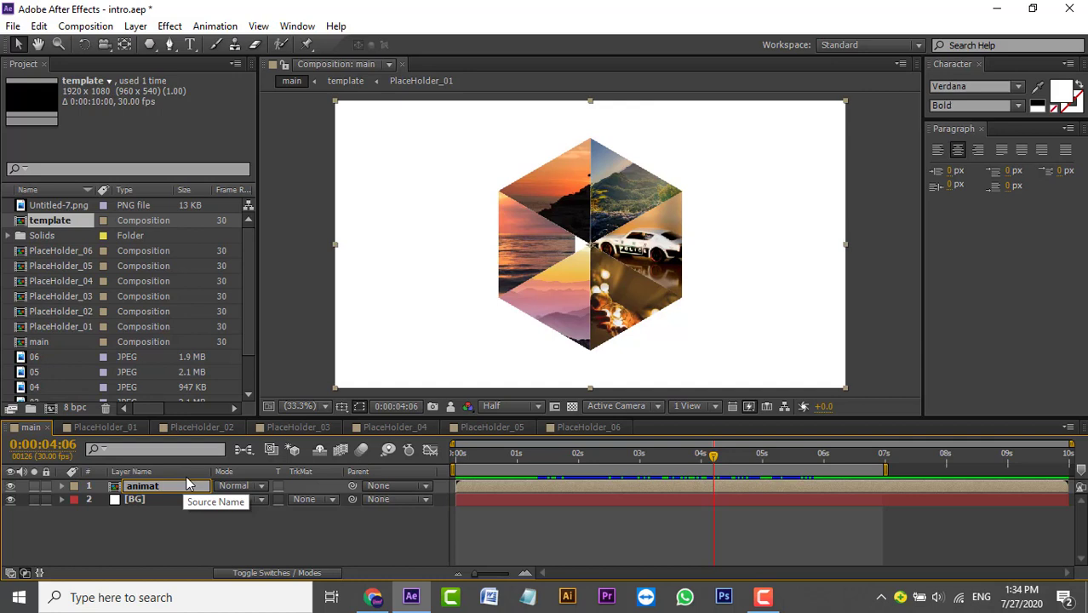
text(ion)
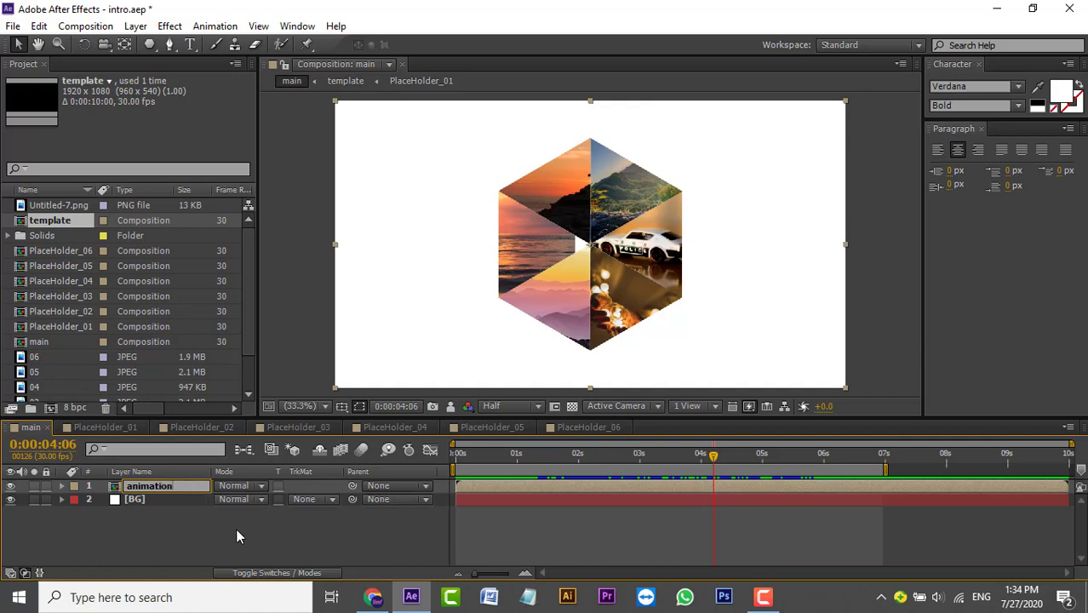
click(237, 530)
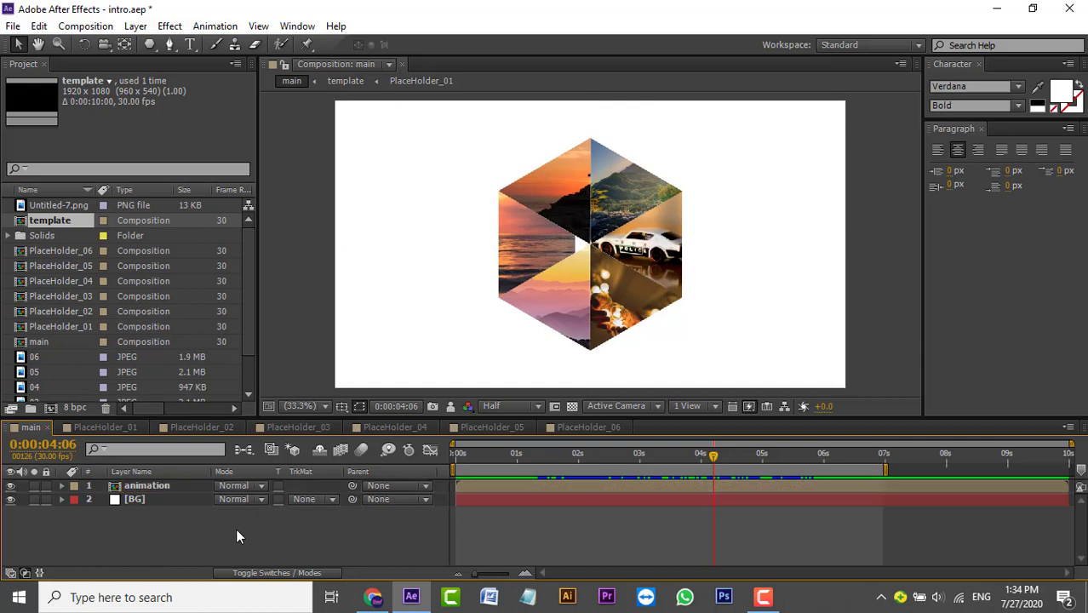
Rename the template composition in the Project panel to 'animation'
click(173, 486)
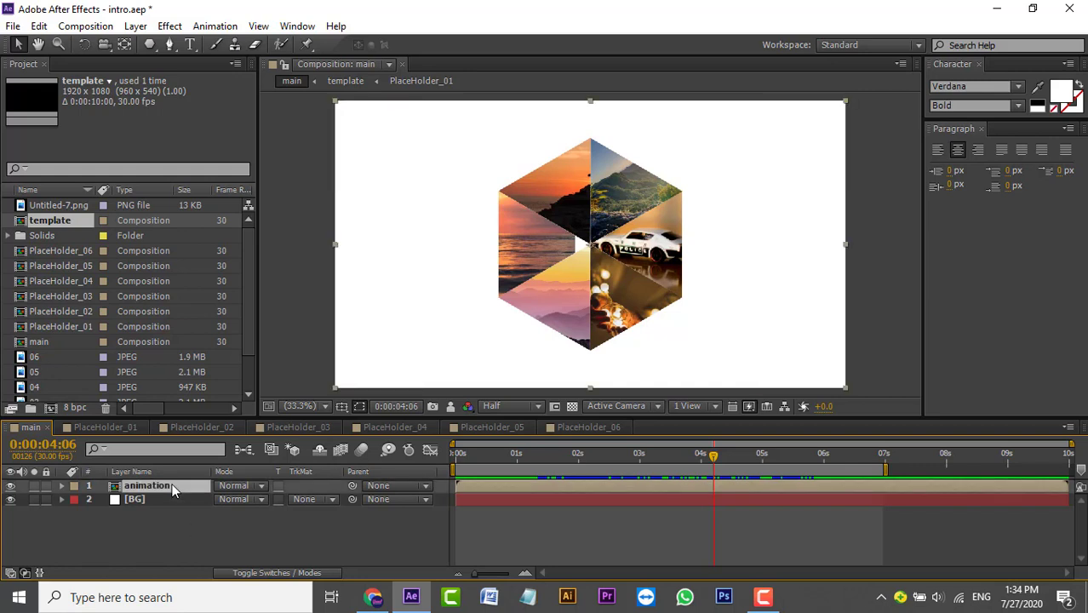
click(249, 253)
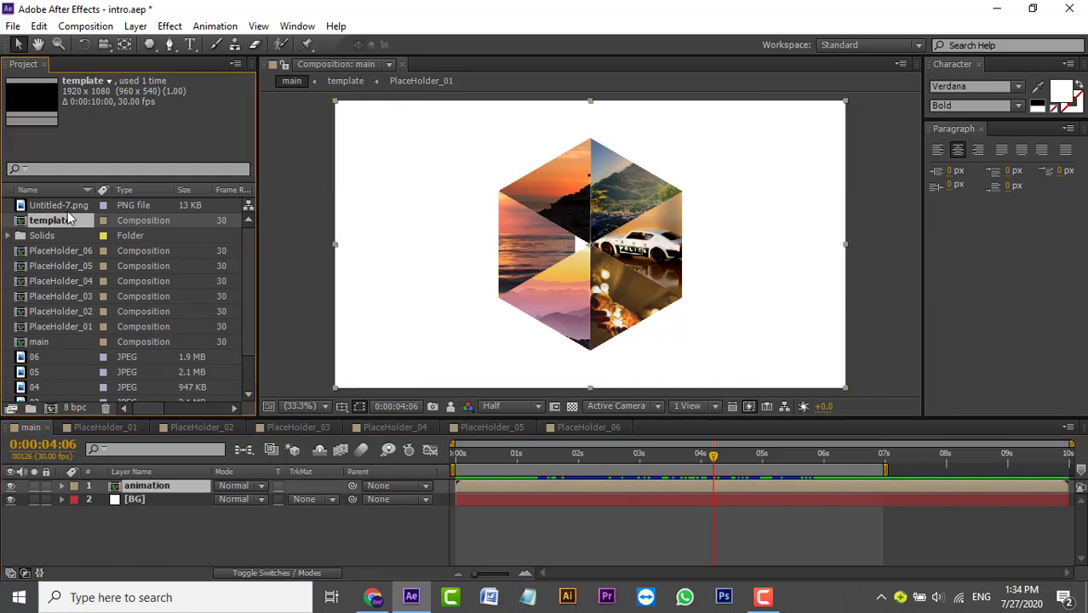
text(animation)
key(Return)
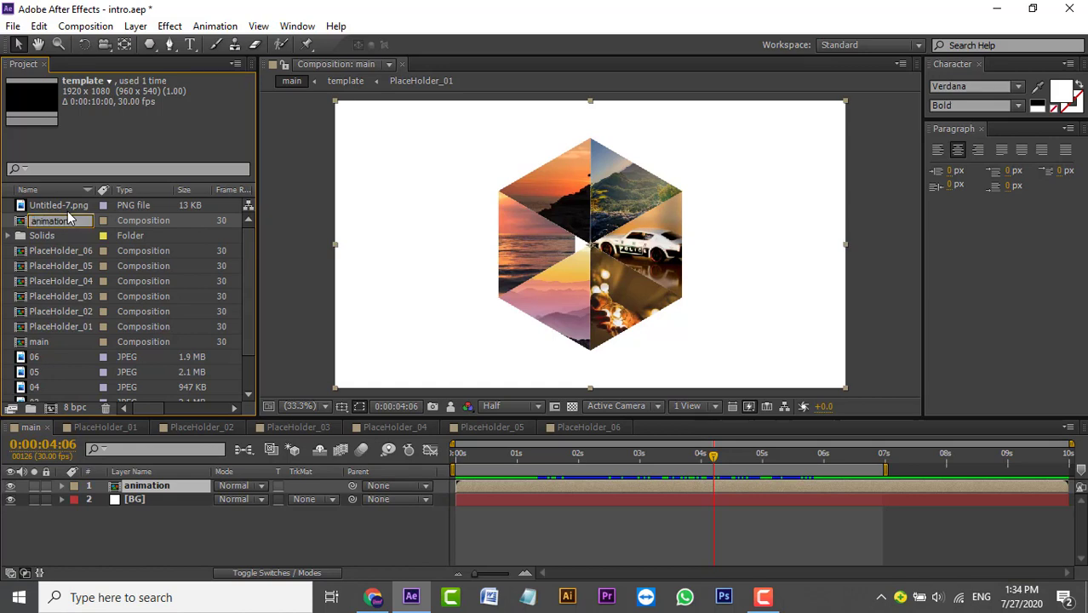
key(Return)
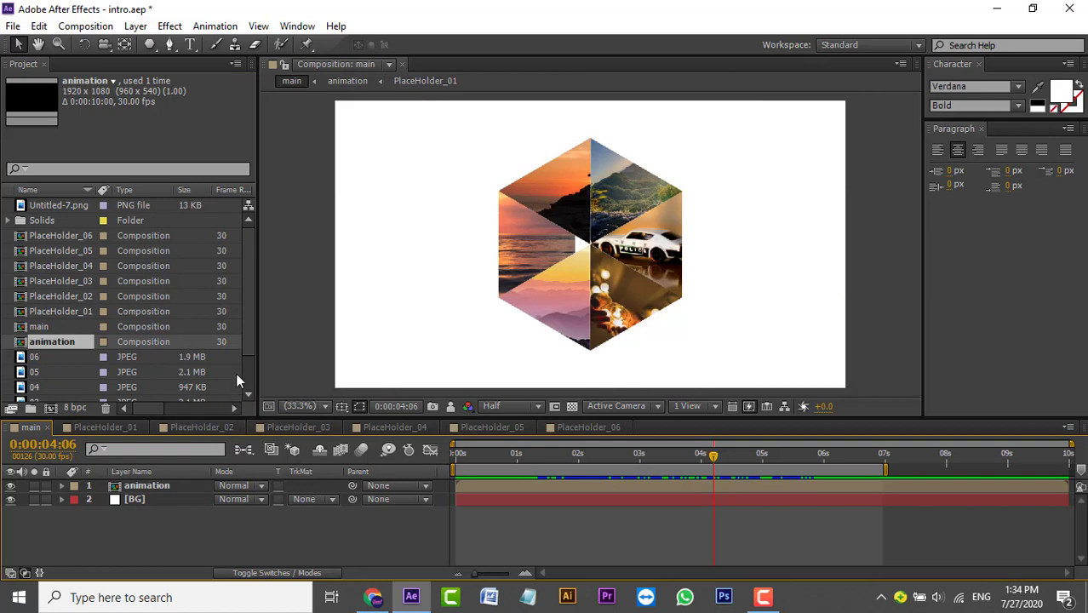
scroll(238, 395, down, 3)
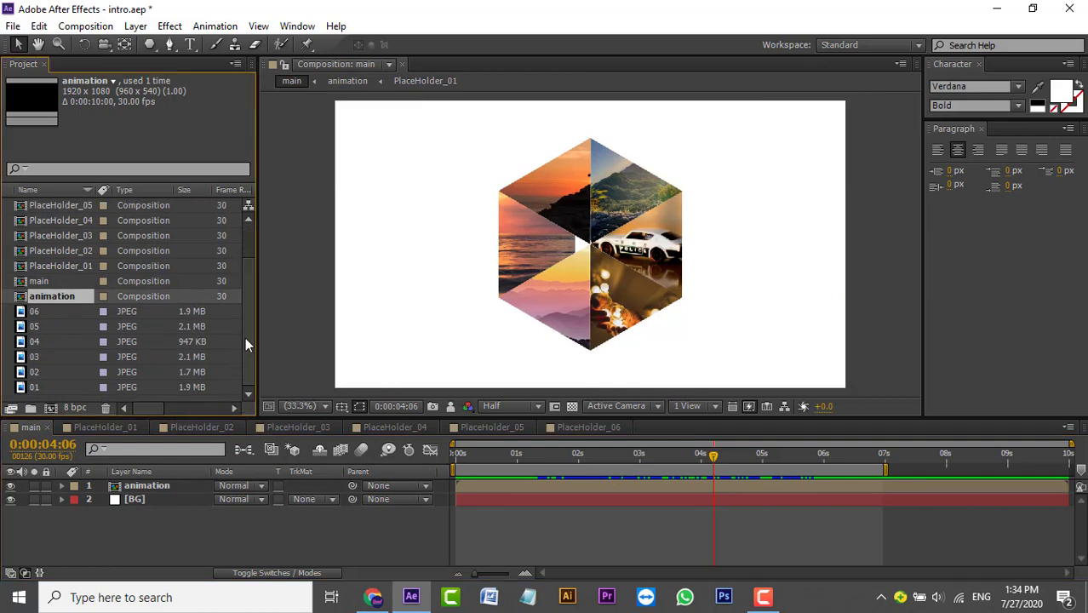
scroll(251, 244, up, 3)
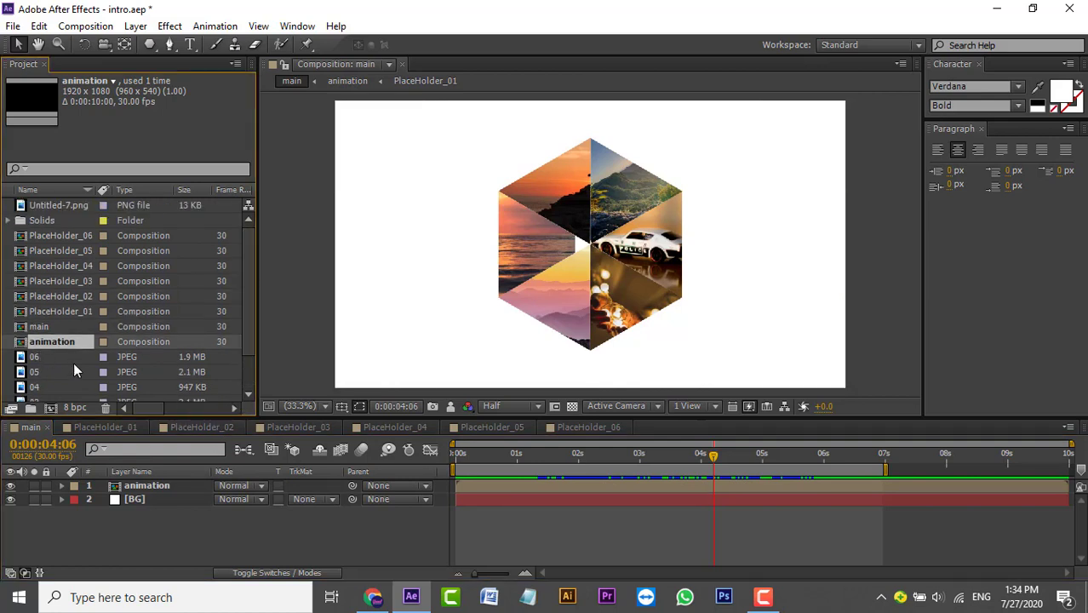
click(153, 545)
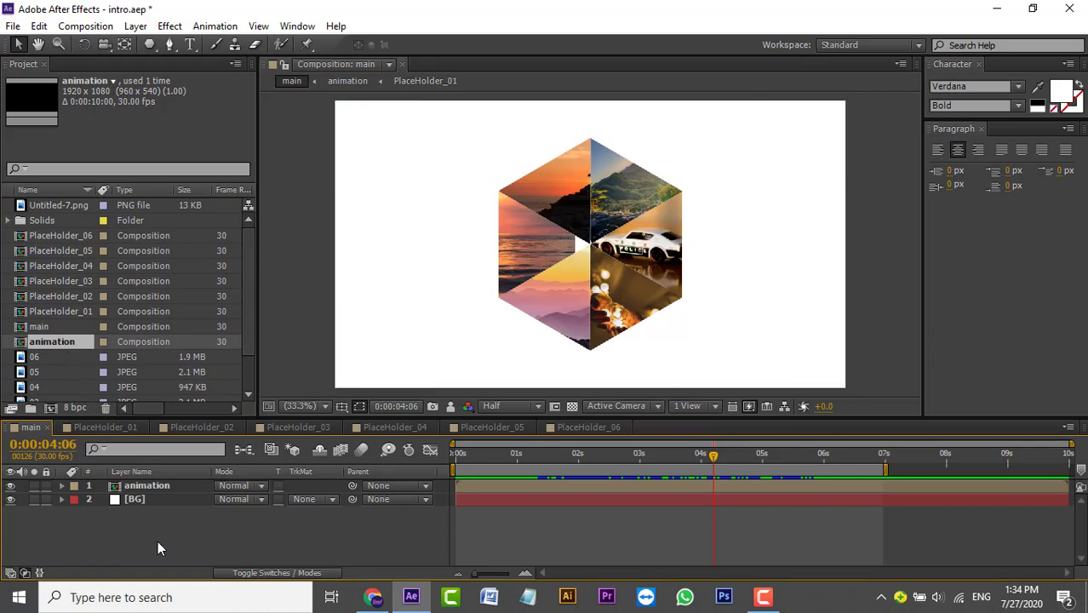
click(60, 356)
Duplicate the animation composition and add animation 2 as a layer in main
click(63, 342)
key(ctrl+d)
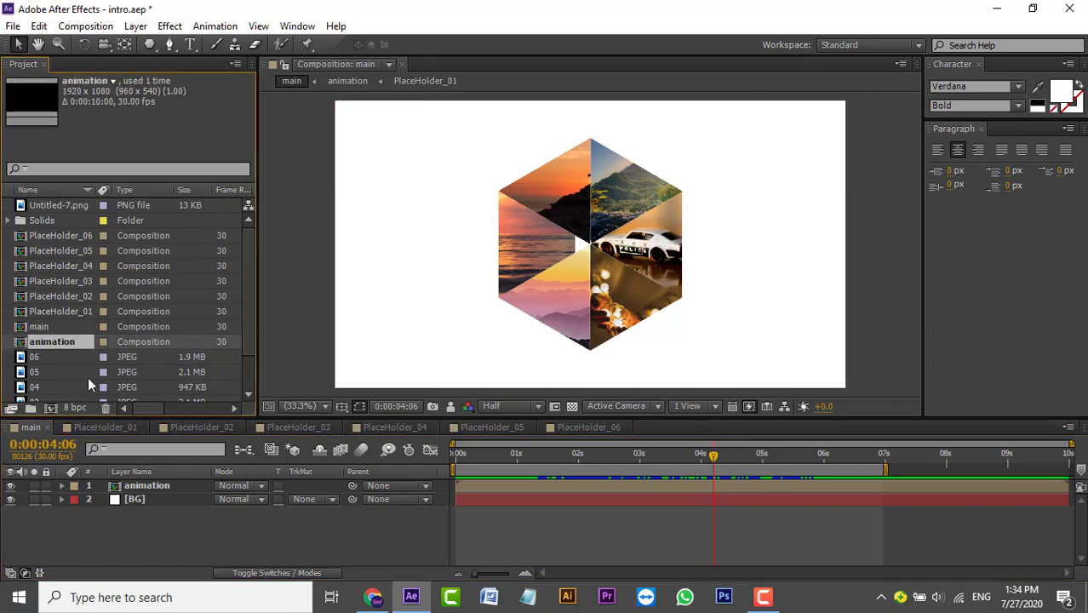
click(87, 386)
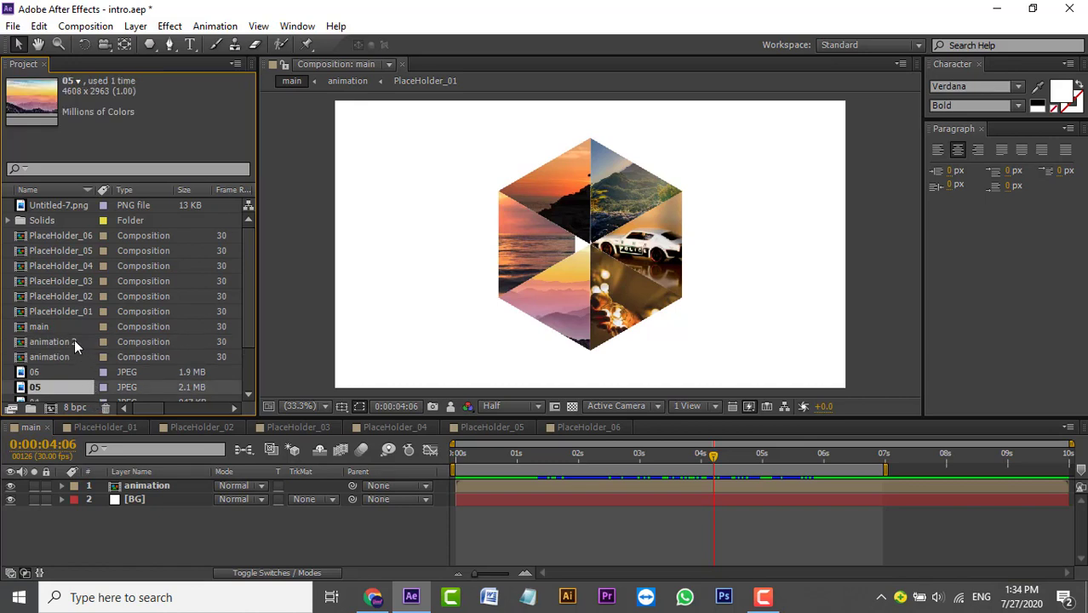
drag(74, 340, 155, 500)
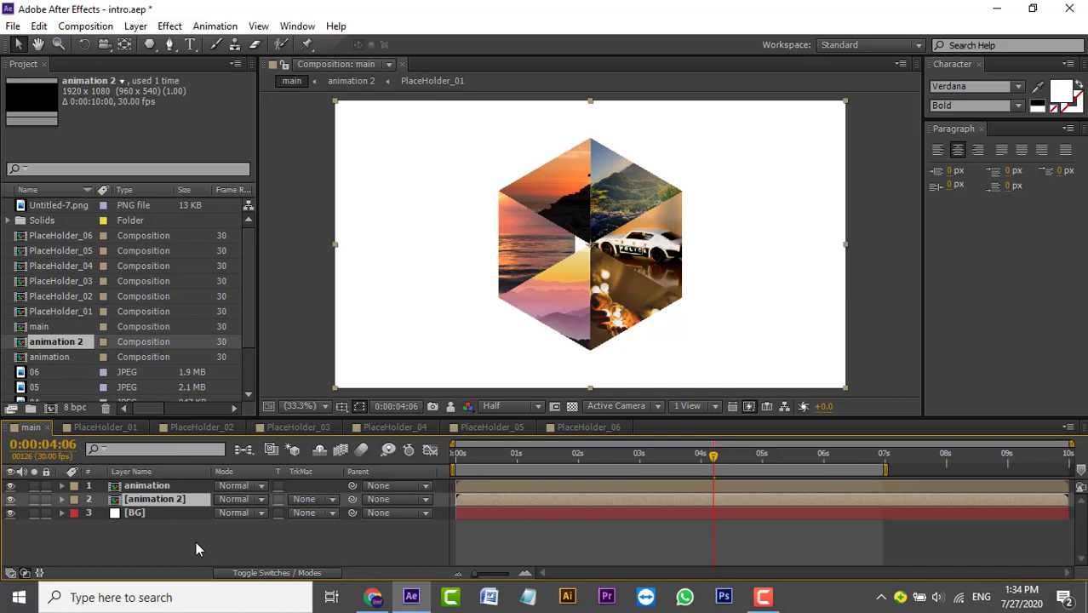
Open animation 2 to inspect its layers, then go back to the main composition
click(196, 540)
click(165, 496)
double_click(164, 499)
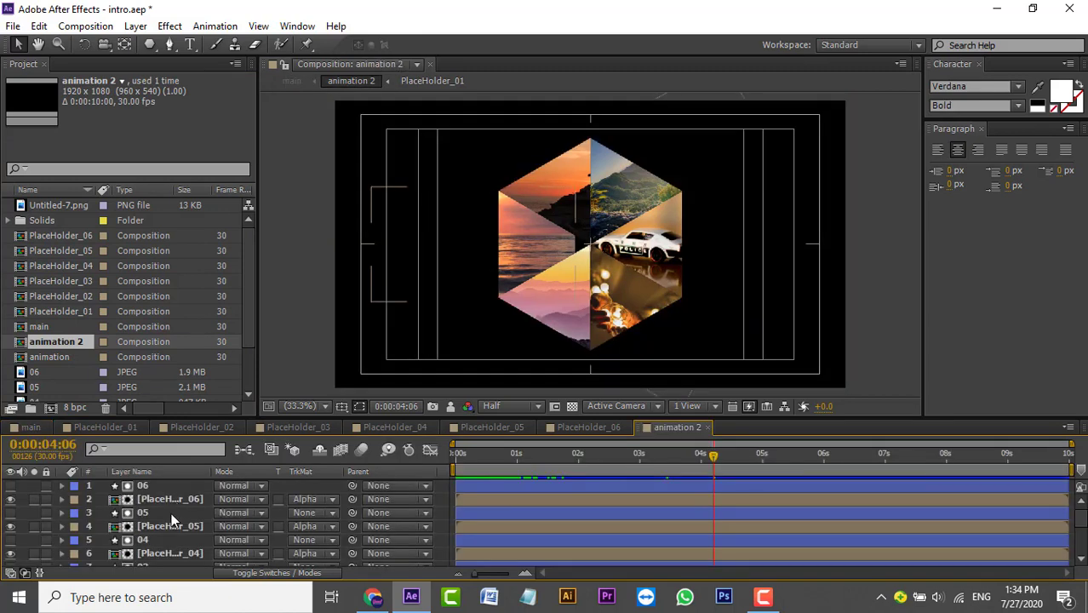
scroll(171, 512, down, 3)
scroll(166, 522, down, 2)
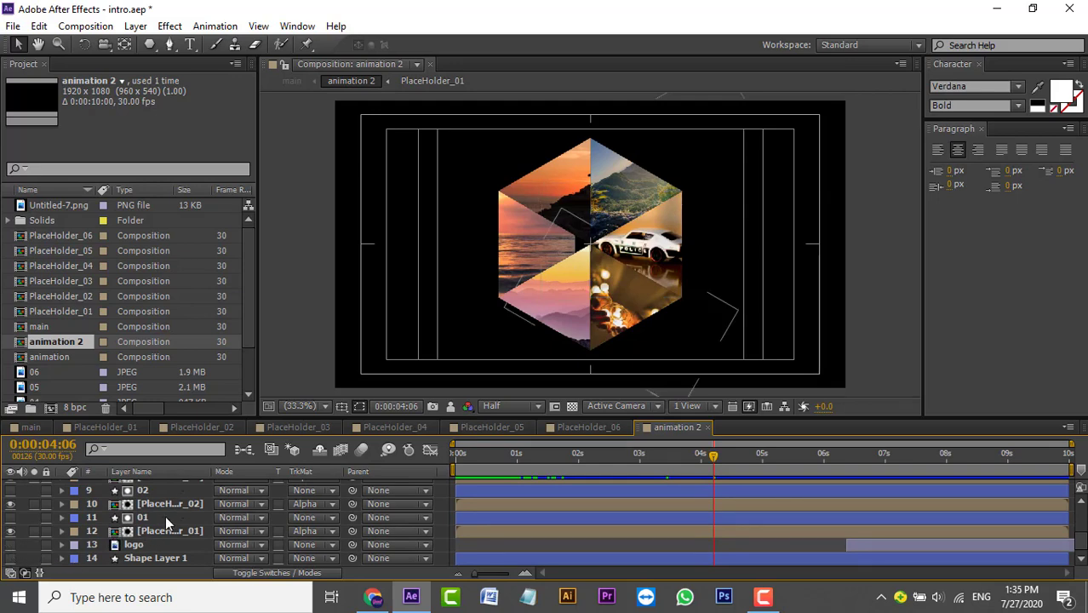
click(40, 427)
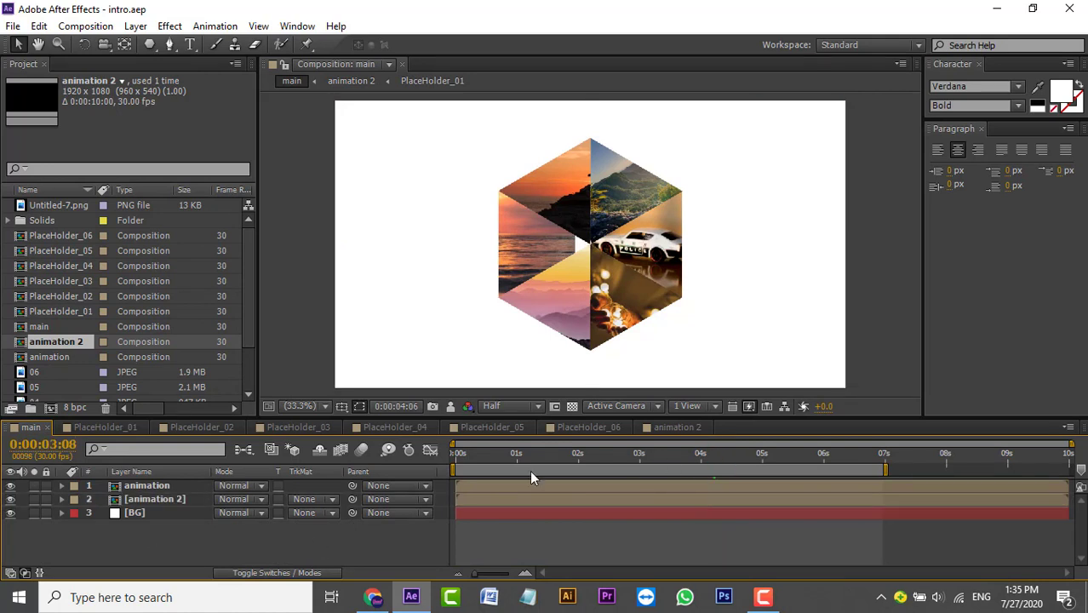
Preview the main composition from the start
key(Home)
key(space)
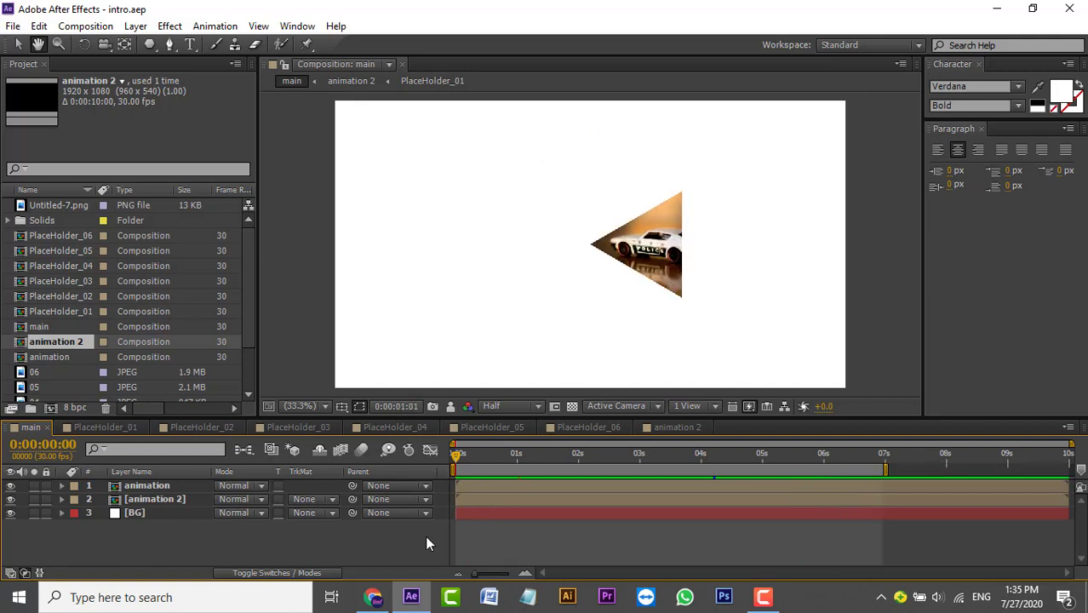
click(529, 461)
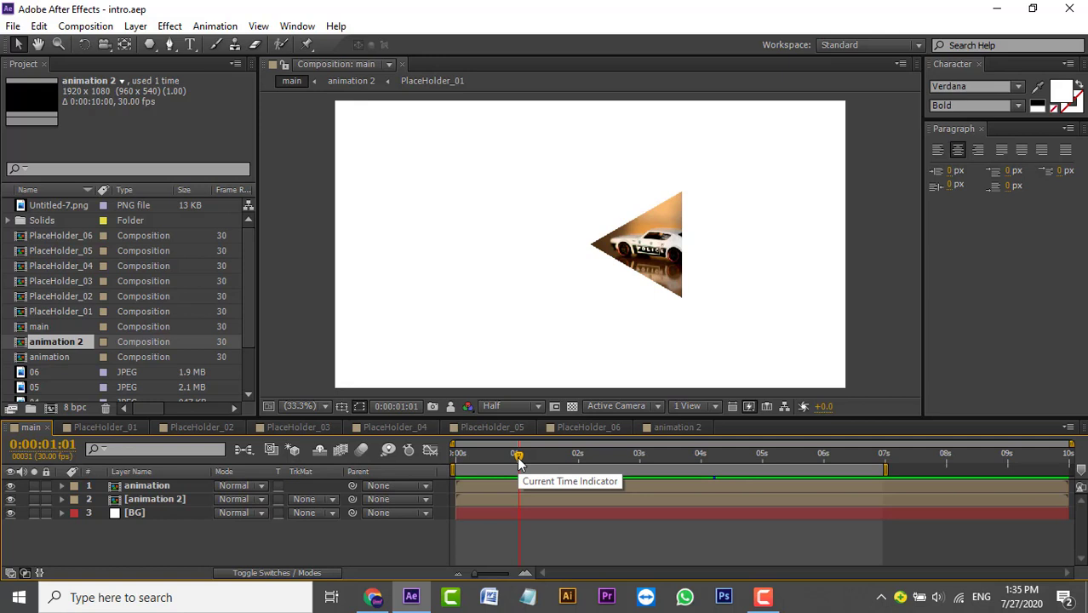
Set the animation 2 layer's Scale to 115% and view the full hexagon at 3:26
click(159, 501)
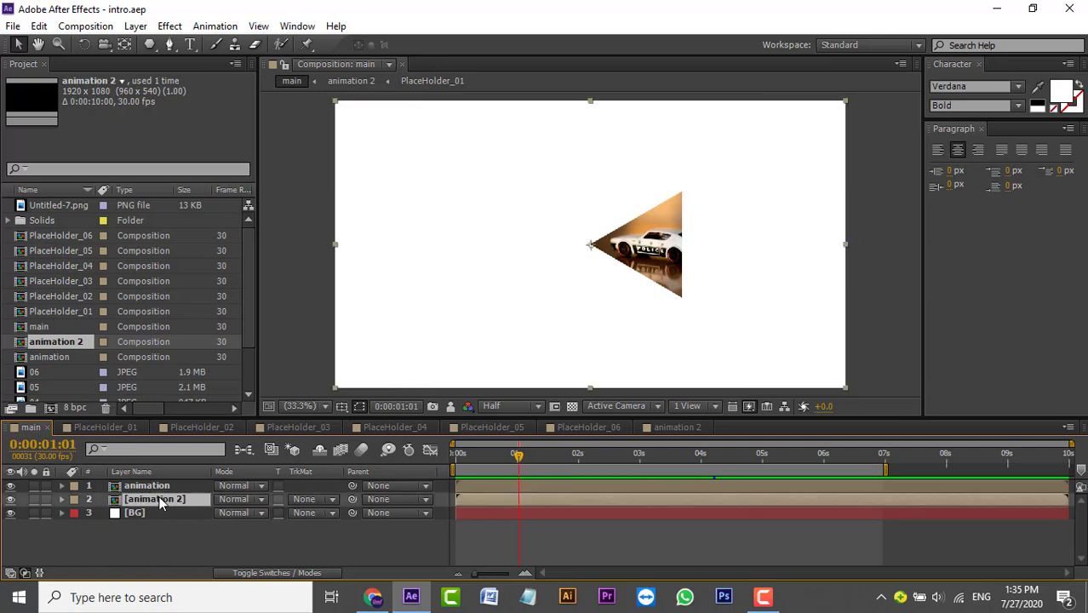
key(s)
text(115)
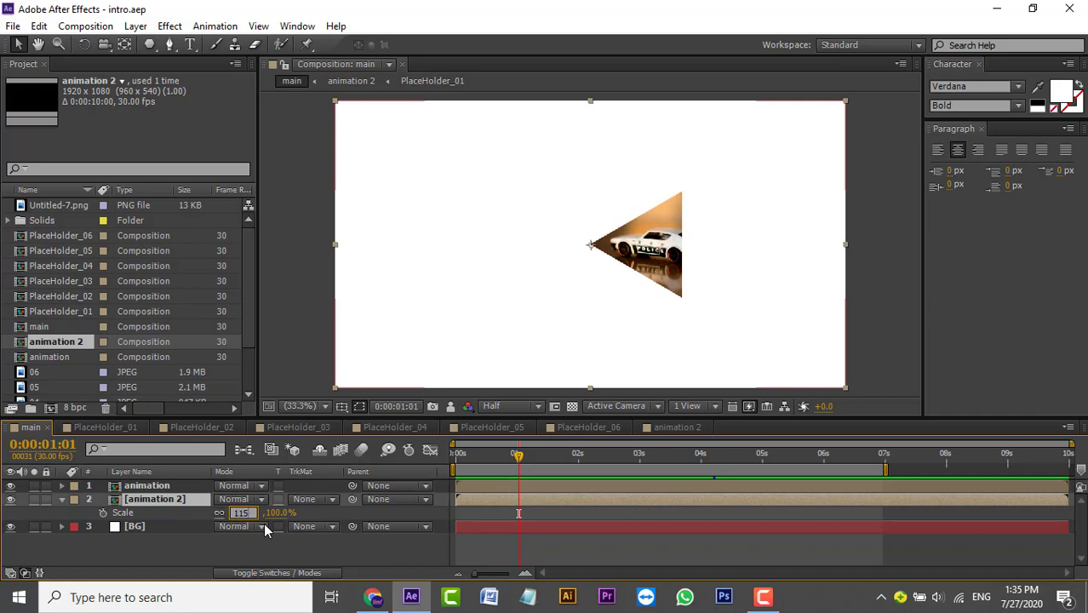
key(Return)
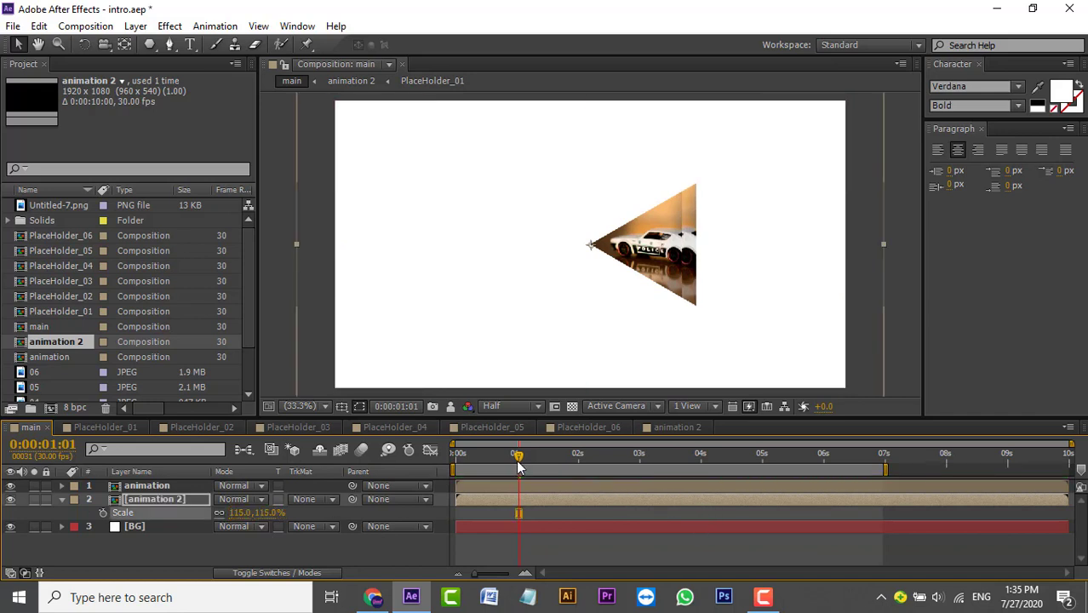
click(695, 464)
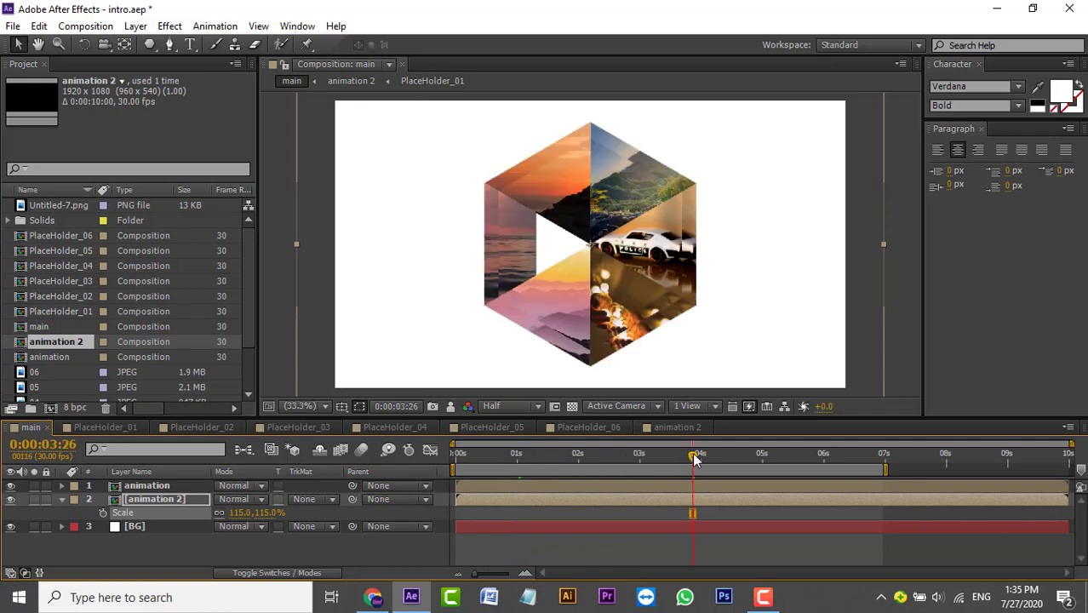
key(space)
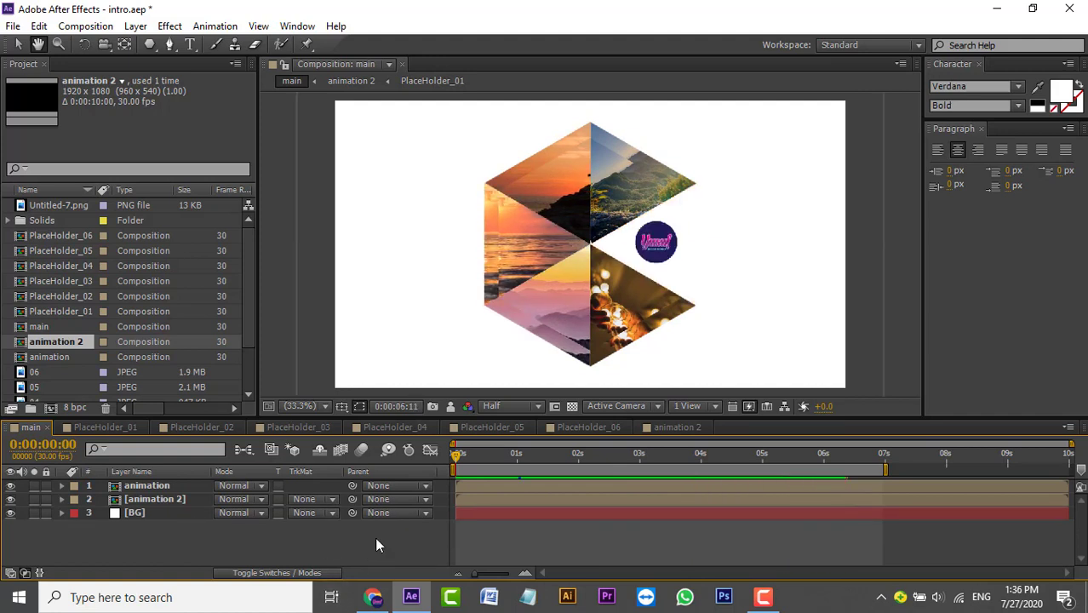
click(341, 545)
key(space)
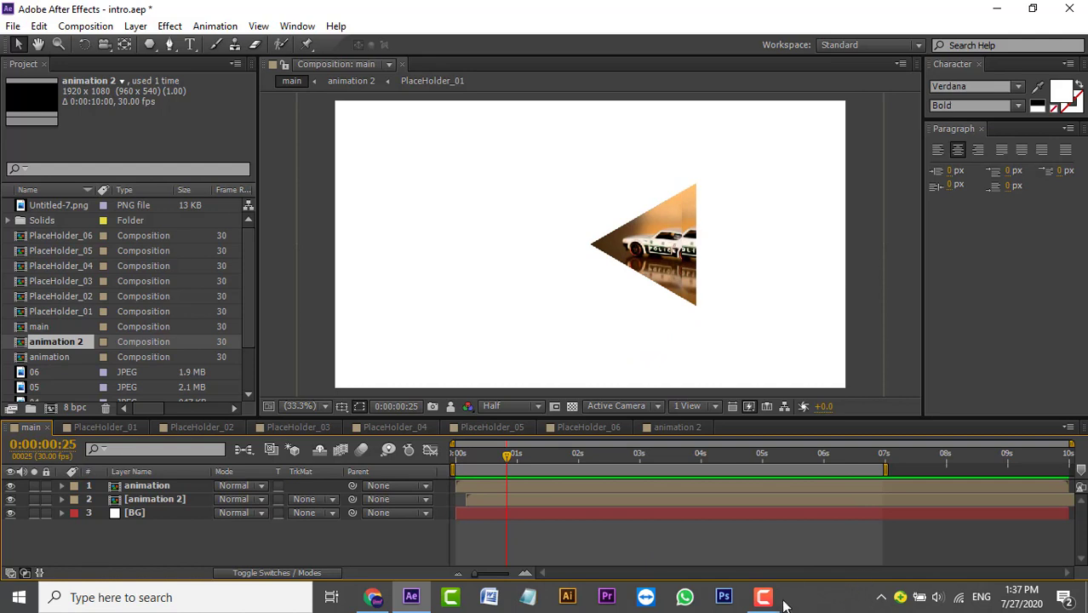
click(629, 458)
click(535, 503)
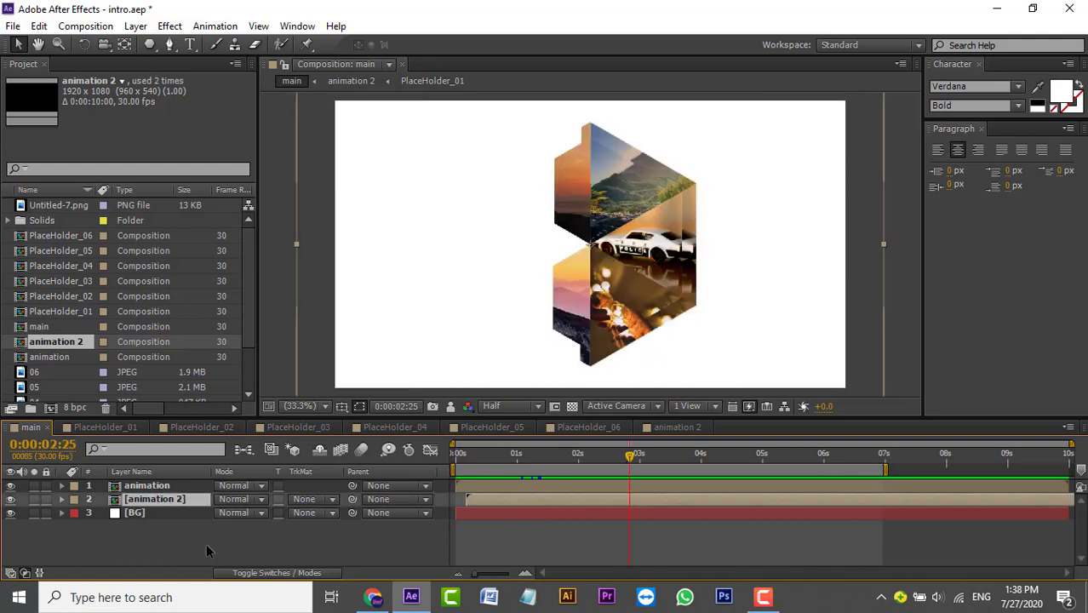
Duplicate the animation 2 layer and shift the copy slightly earlier in time
key(ctrl+d)
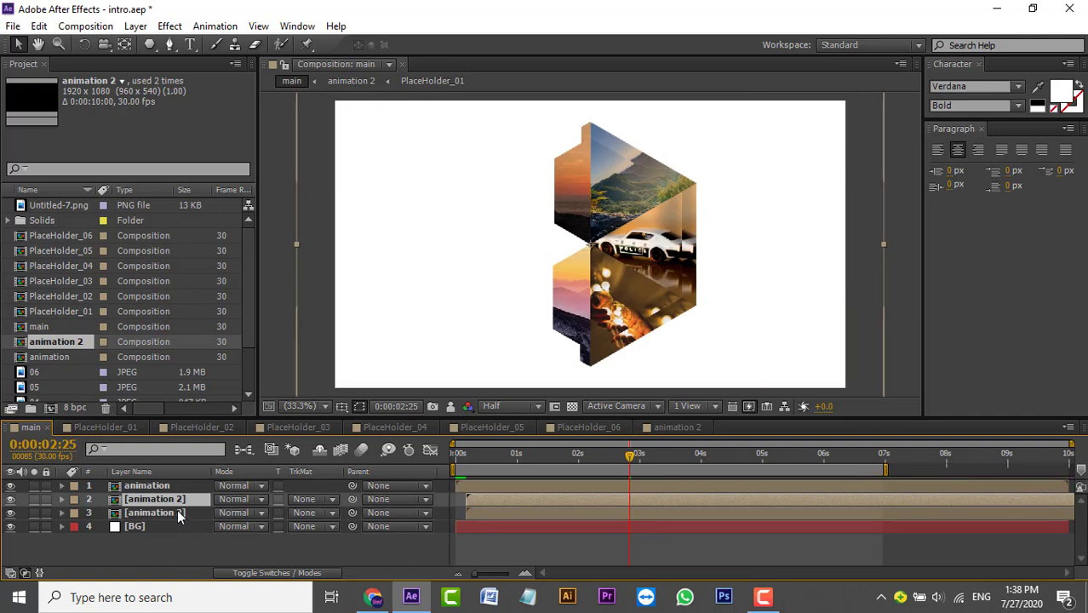
click(176, 511)
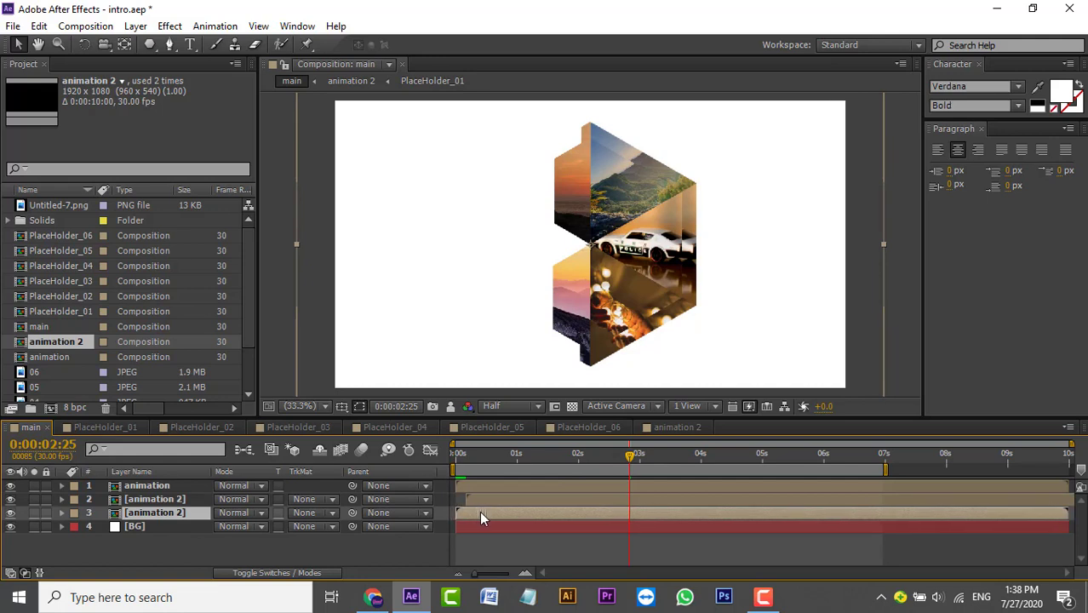
drag(481, 516, 473, 516)
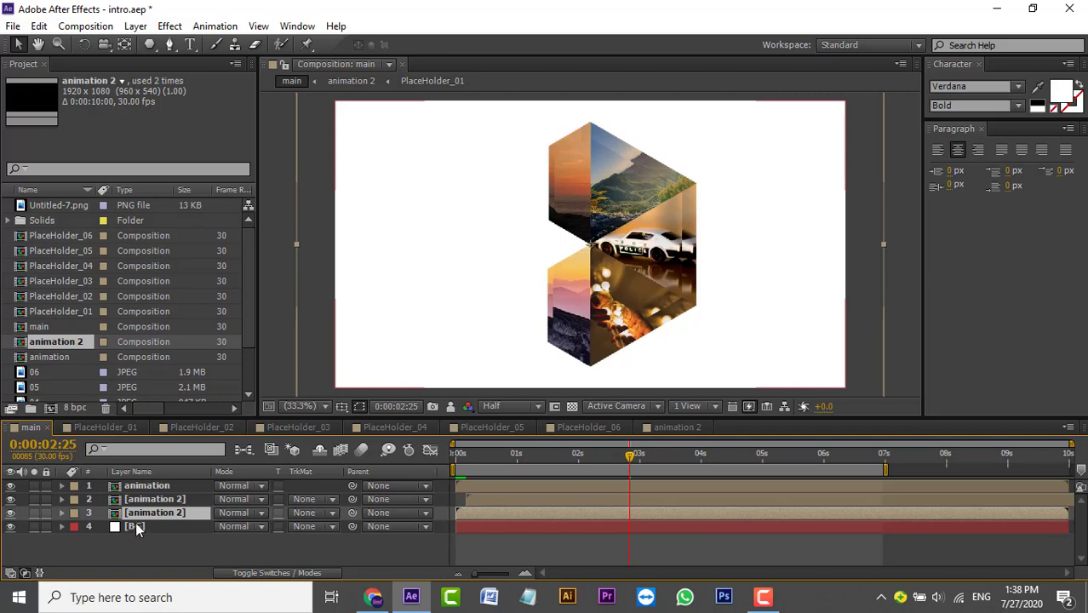
Keyframe the copy's Scale from 199% at 2:25 up to 285% around 5:15
key(s)
drag(247, 526, 295, 516)
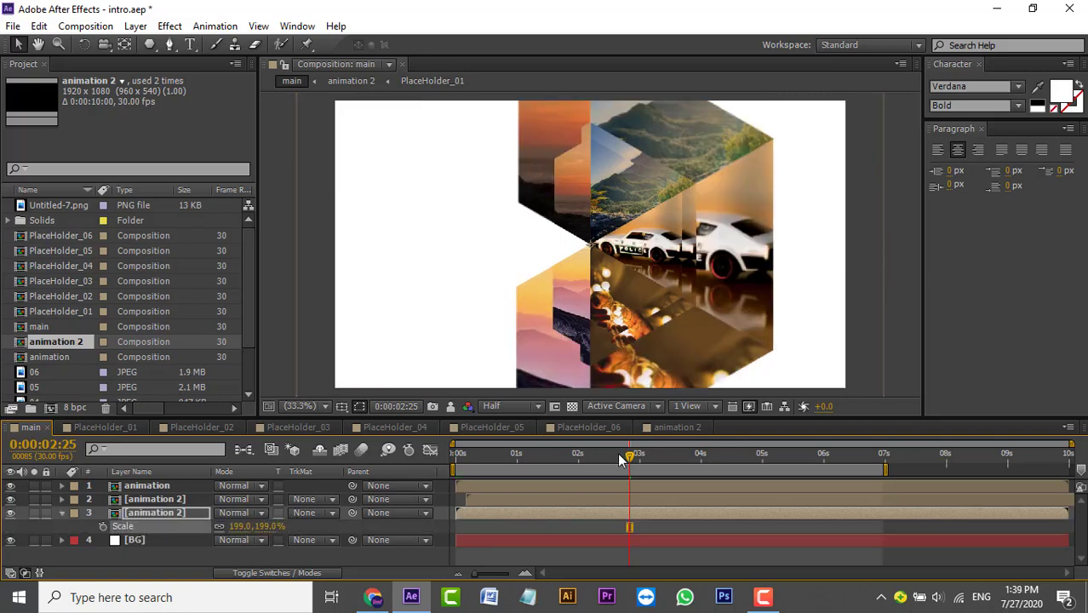
drag(633, 456, 797, 461)
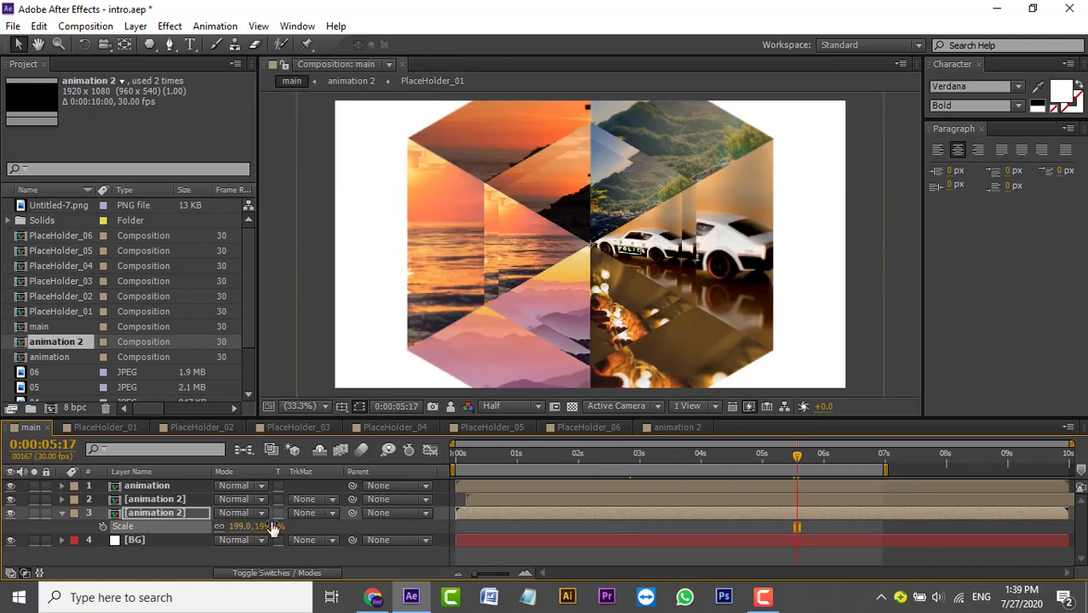
mouse_move(264, 526)
mouse_down()
mouse_move(273, 523)
mouse_move(234, 529)
mouse_move(255, 529)
mouse_up()
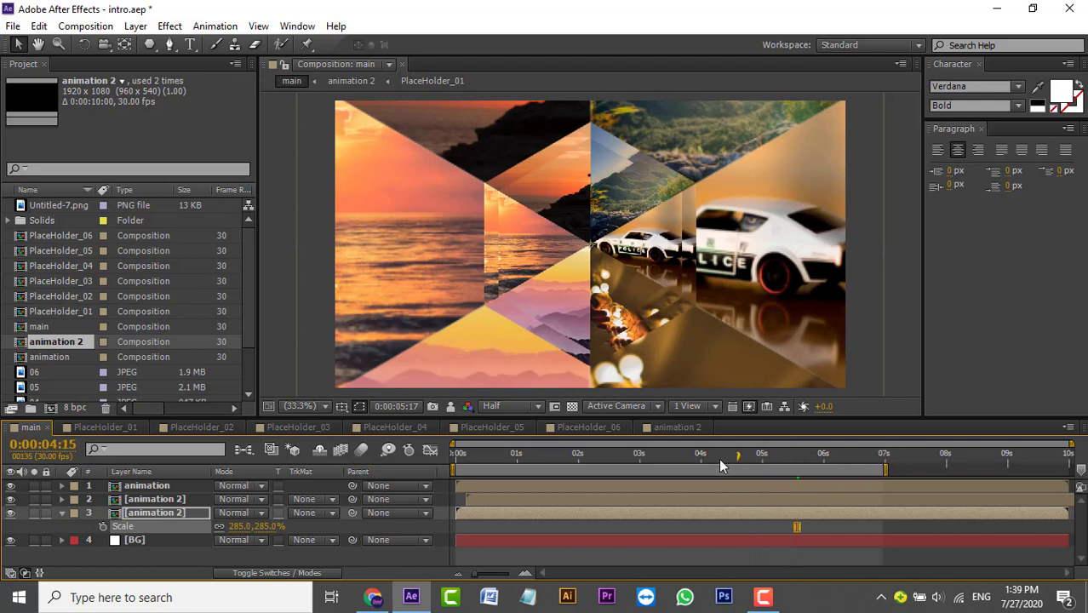
drag(455, 460, 781, 461)
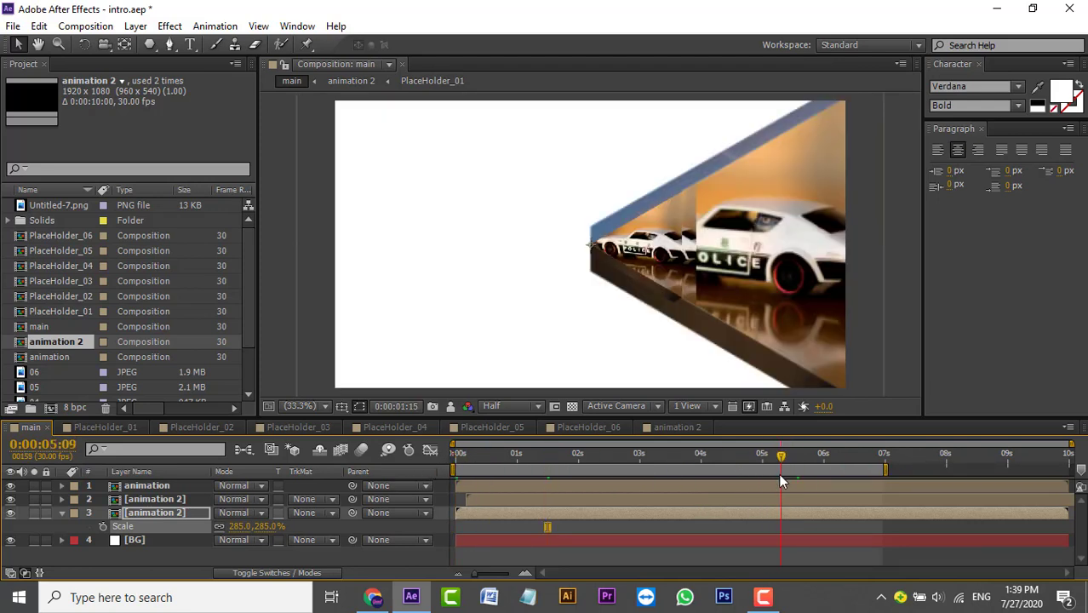
click(155, 542)
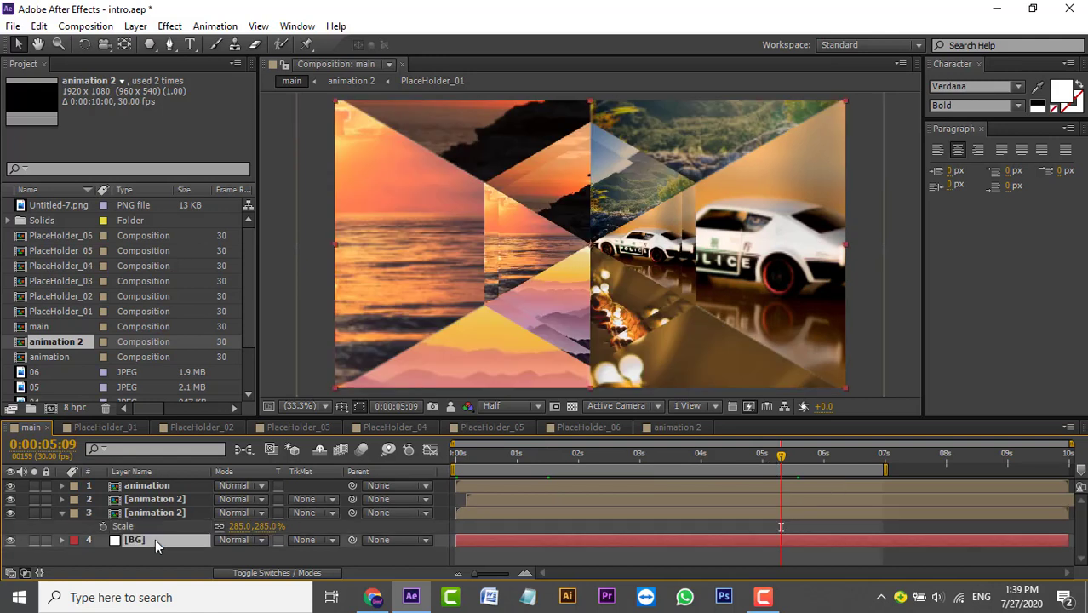
click(172, 512)
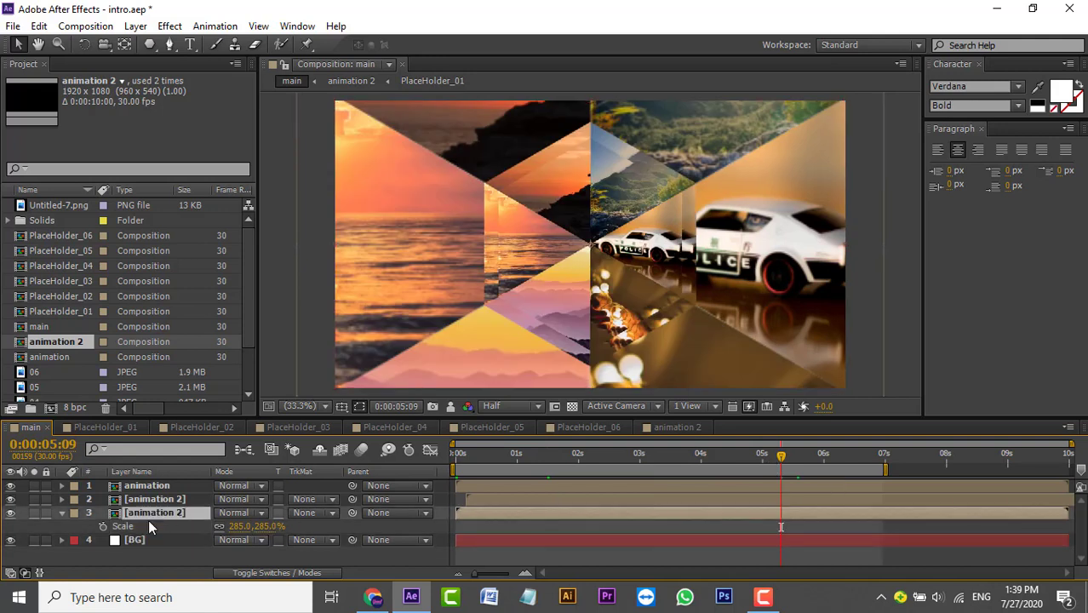
click(60, 510)
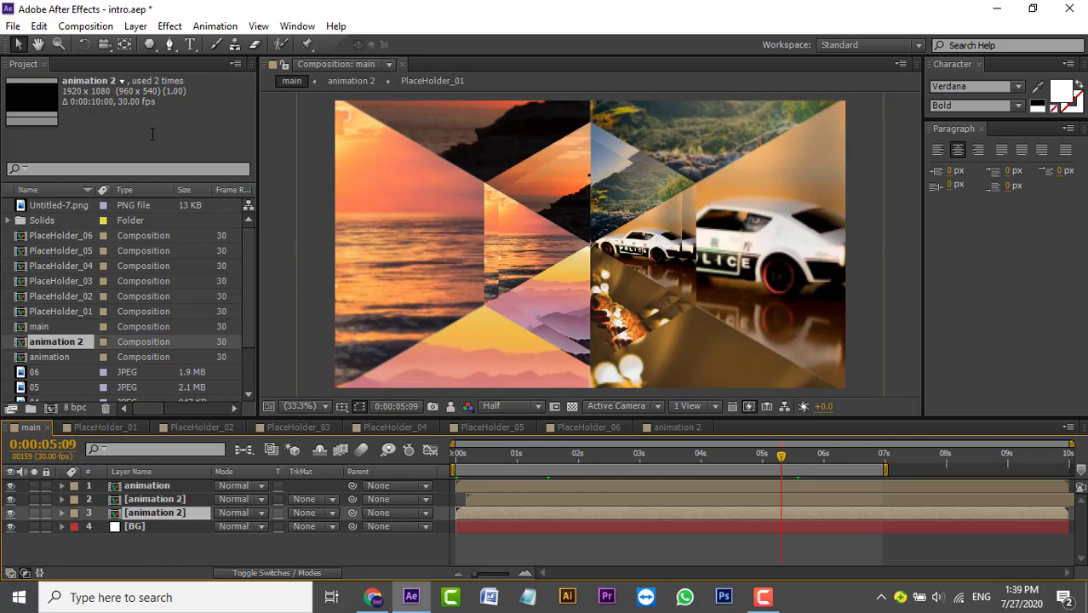
Apply the Color Correction Tint effect to layer 3's animation 2 copy, turning it black and white
click(297, 26)
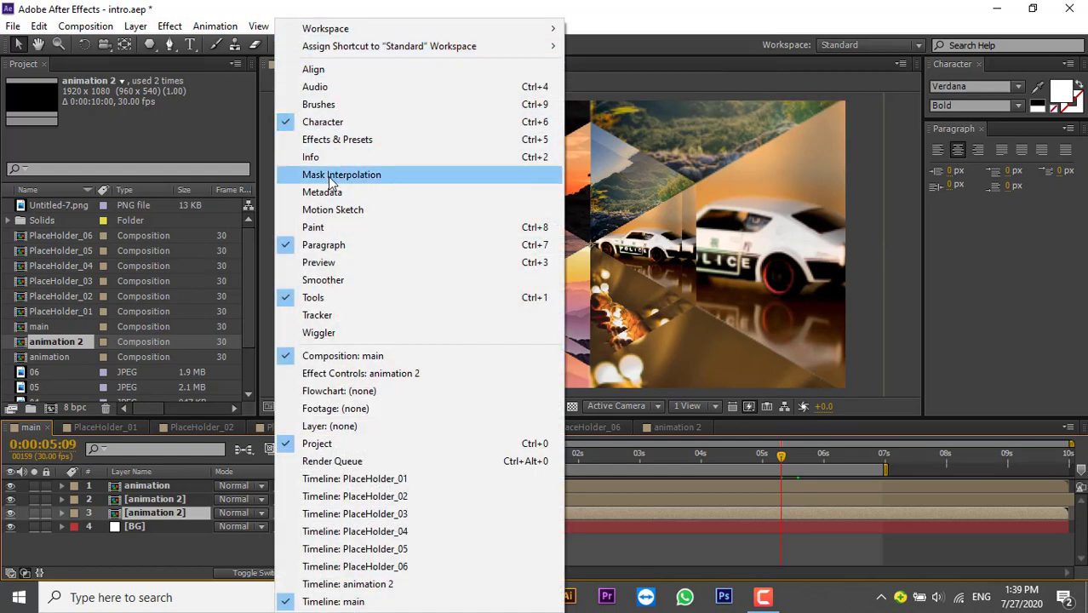
click(366, 141)
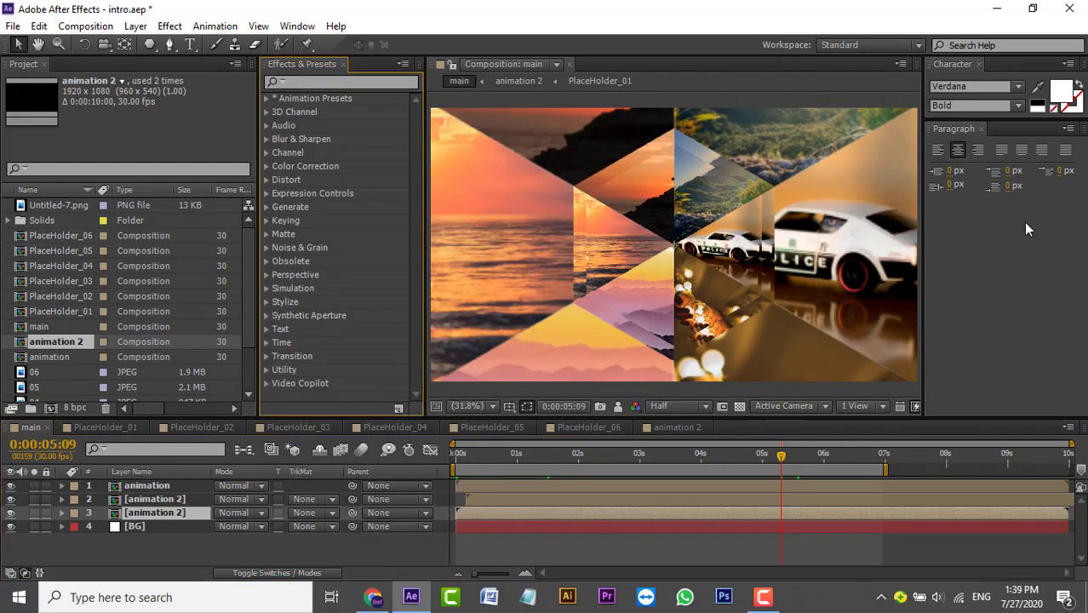
click(311, 81)
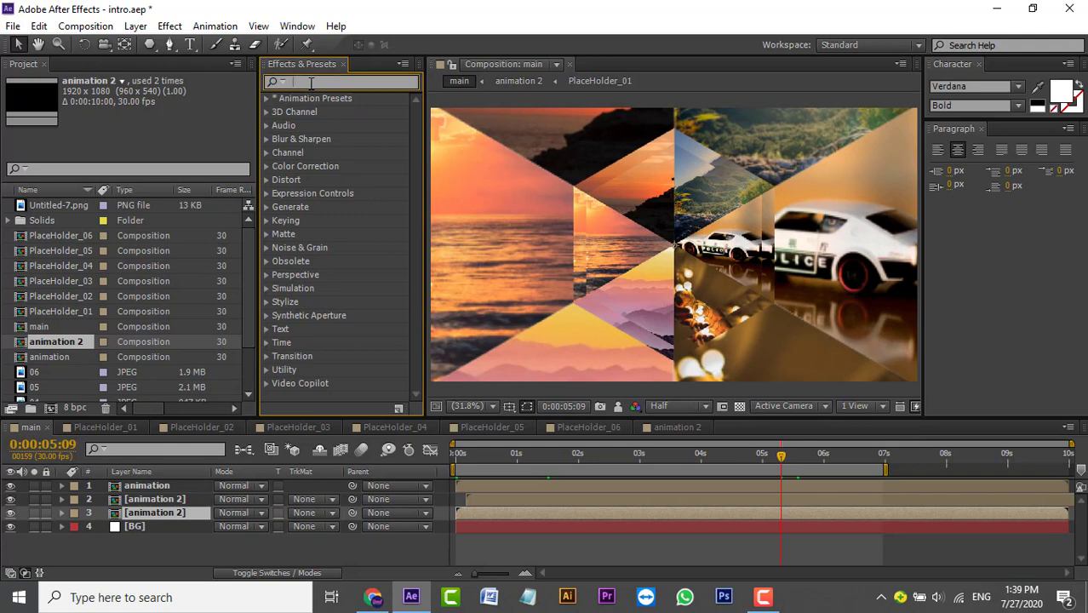
text(tint)
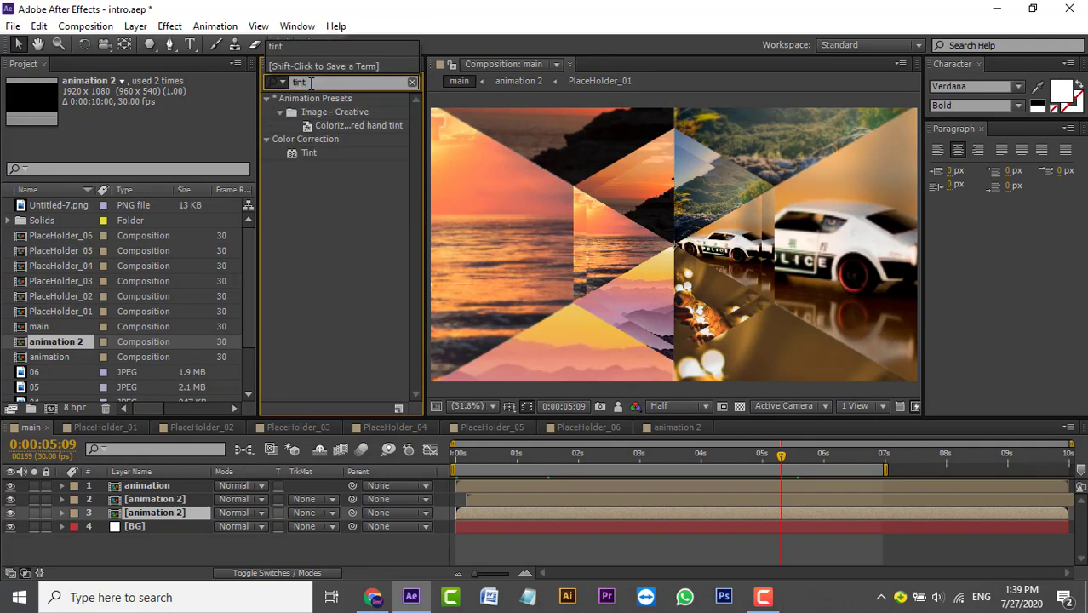
click(331, 154)
mouse_move(308, 152)
mouse_down()
mouse_move(174, 534)
mouse_move(166, 515)
mouse_up()
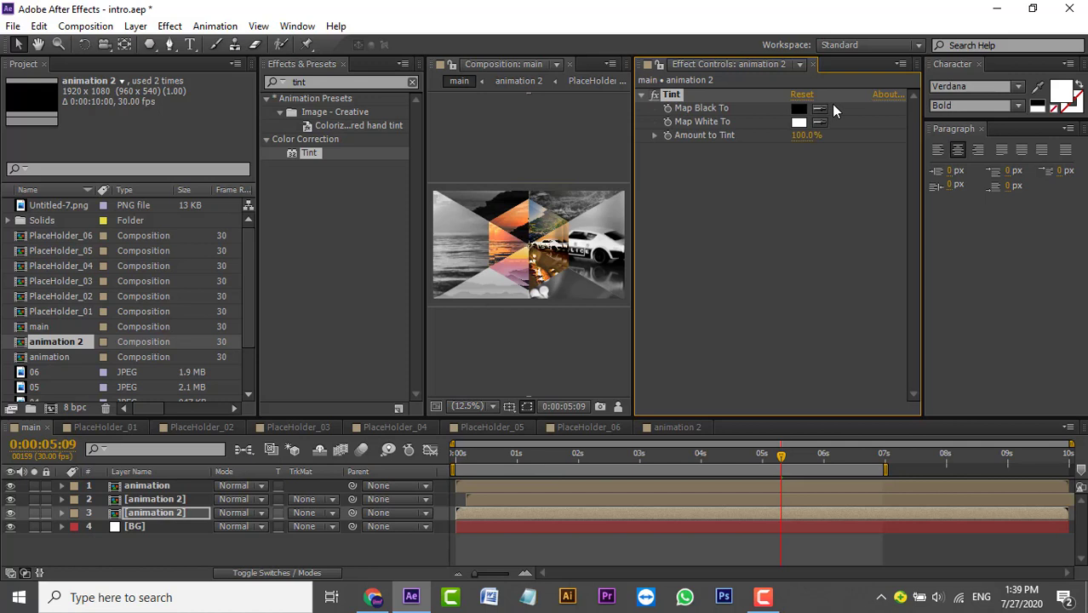
click(812, 64)
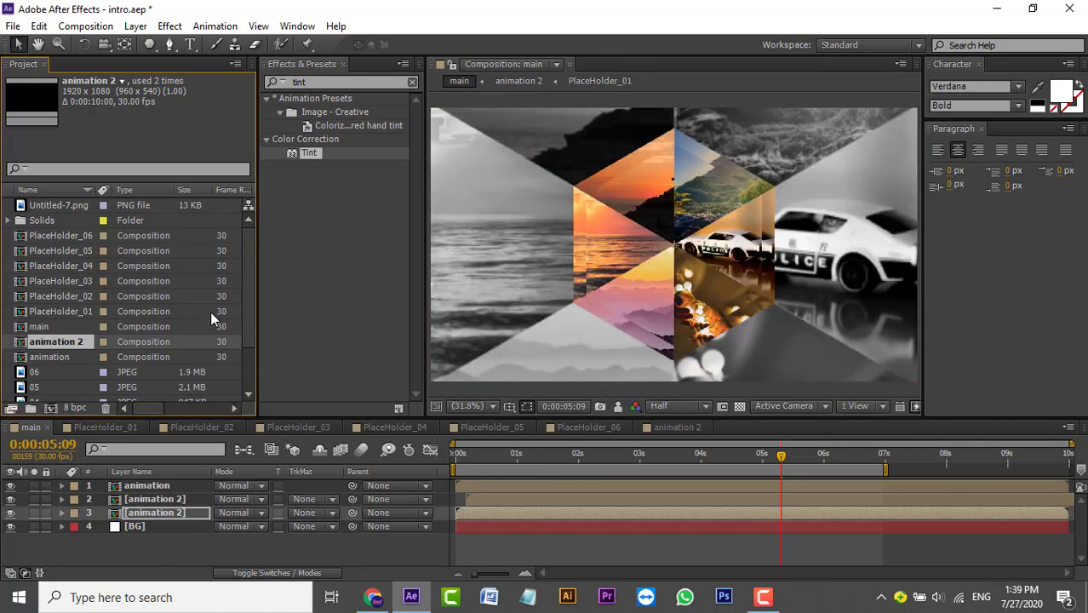
Key the animation 2 copy's Opacity at 25%, then change it to 45%
click(191, 536)
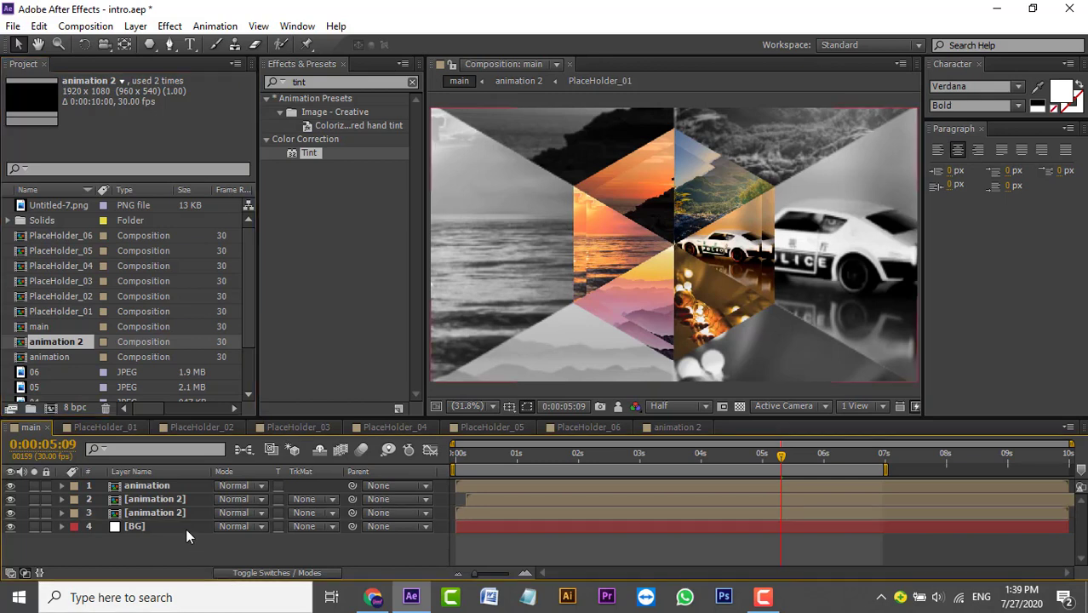
click(182, 511)
key(t)
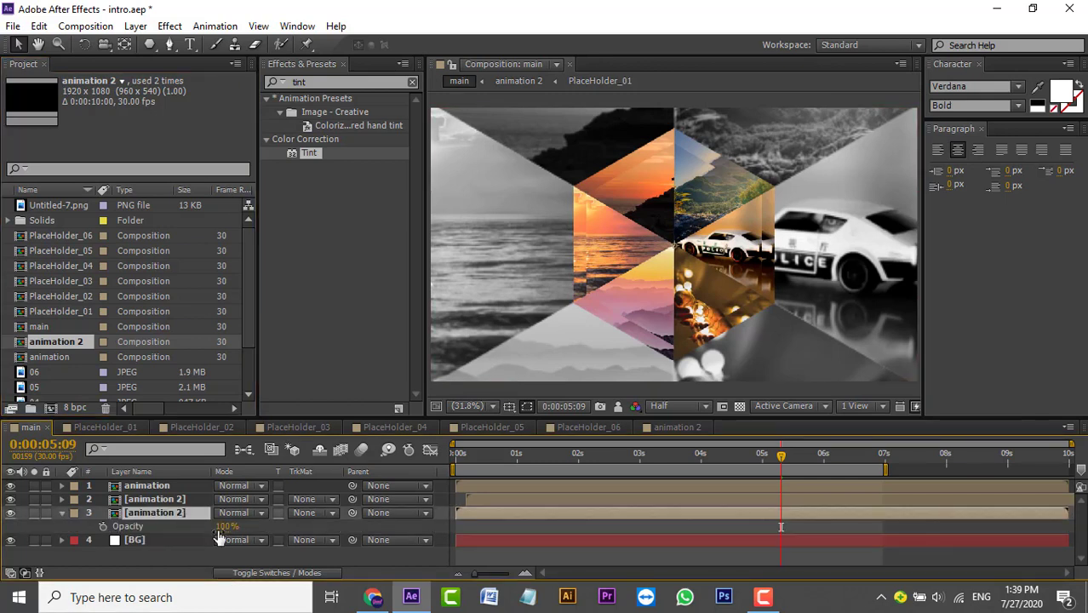
click(227, 526)
text(25)
key(Return)
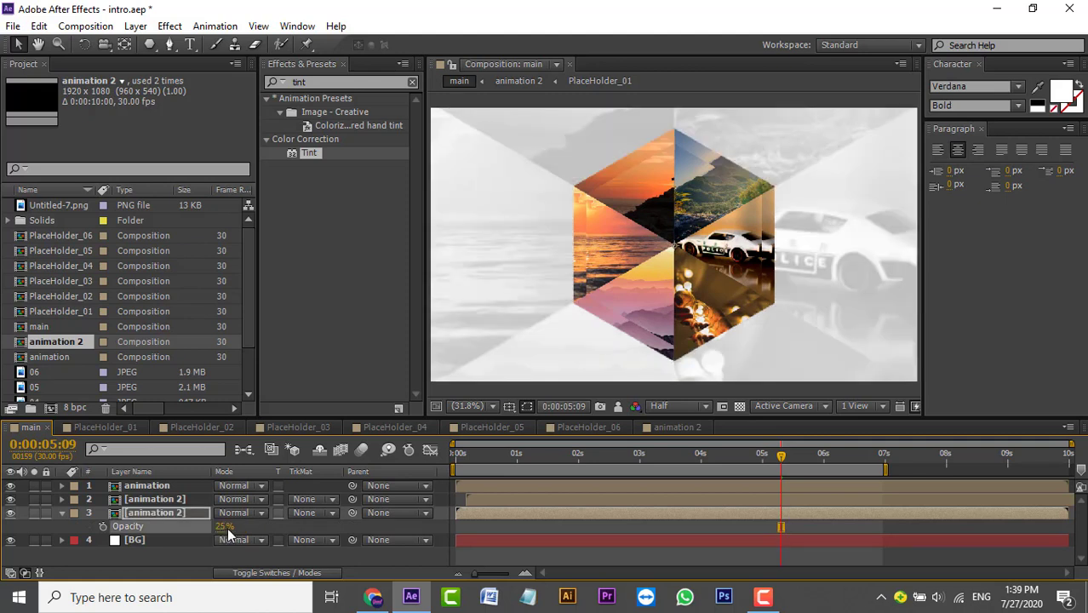
click(220, 527)
text(45)
key(Return)
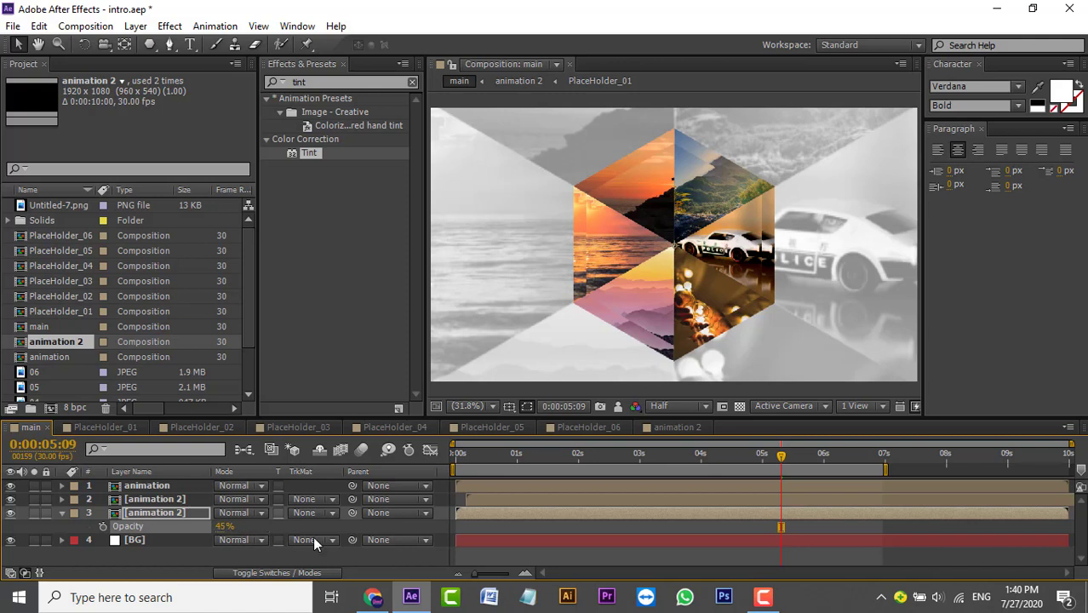
Preview from the start, then at 4:23 key the copy's Opacity down to 20%
click(361, 553)
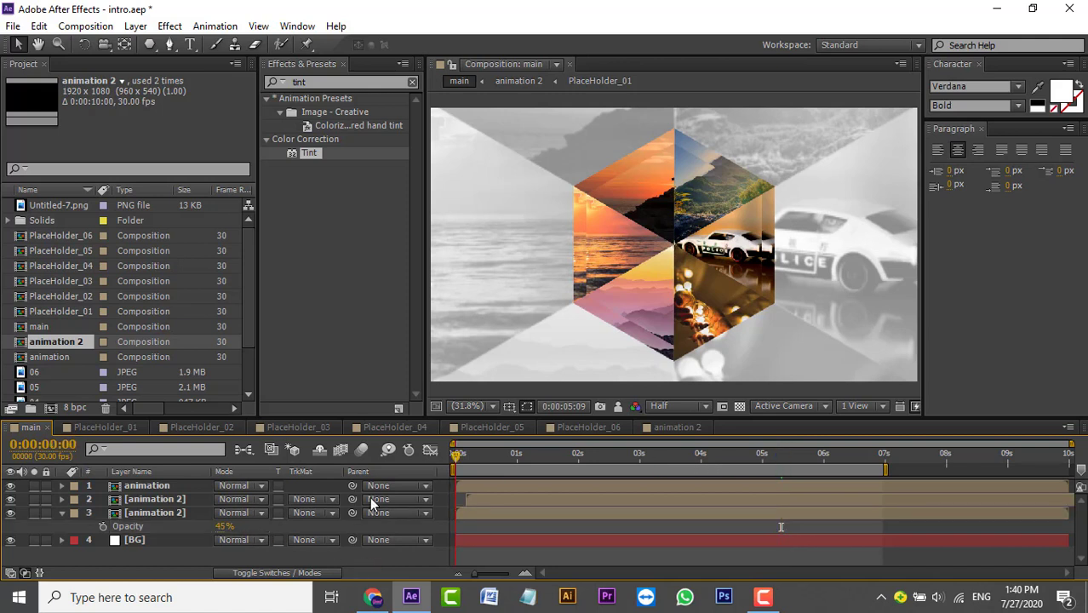
key(Home)
key(space)
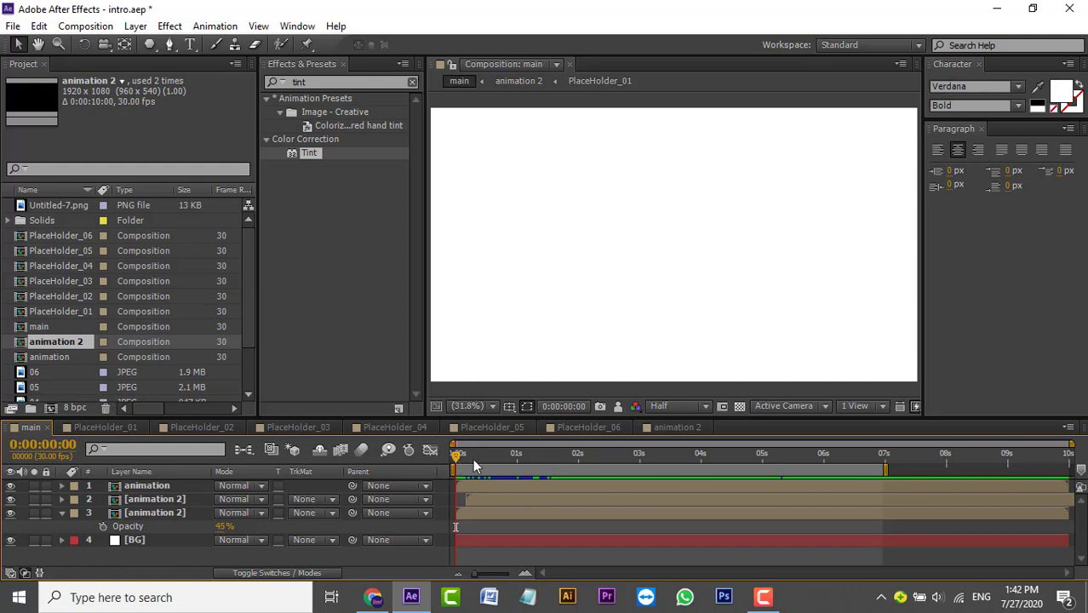
drag(472, 458, 730, 457)
click(225, 527)
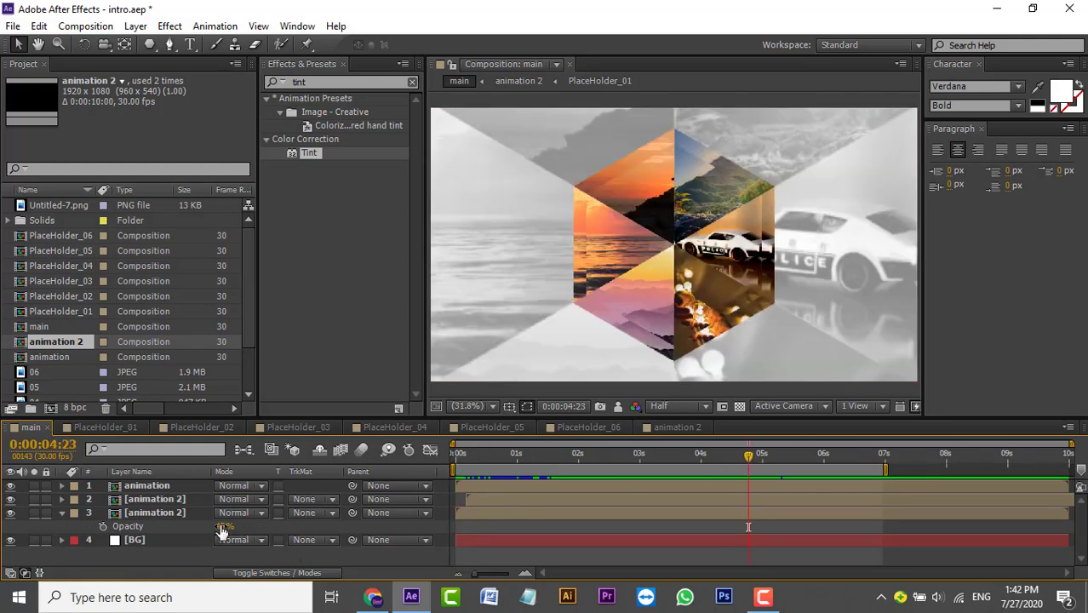
text(20)
key(Return)
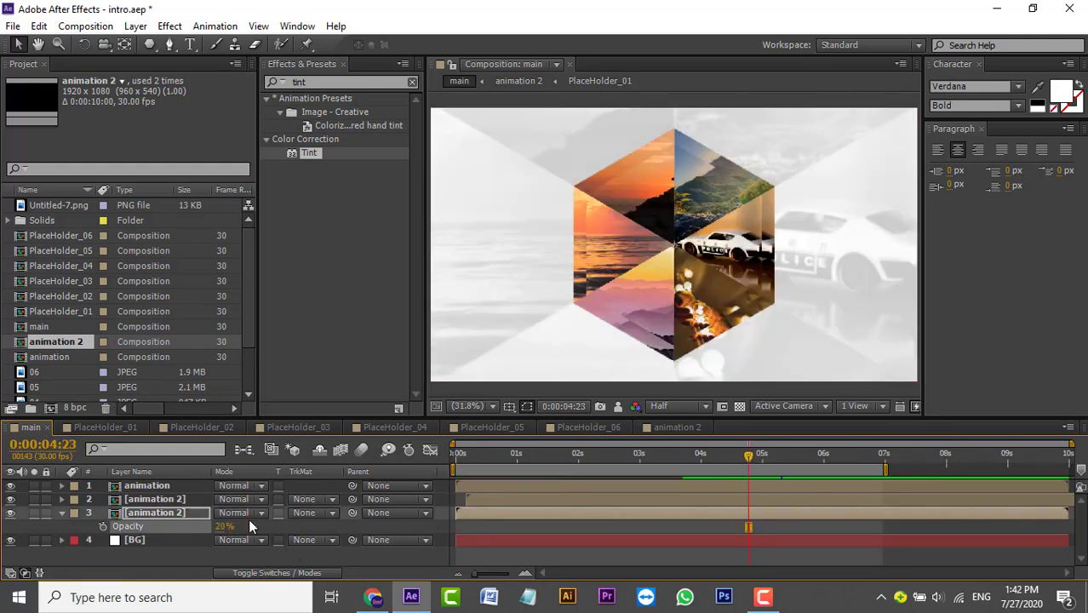
key(Home)
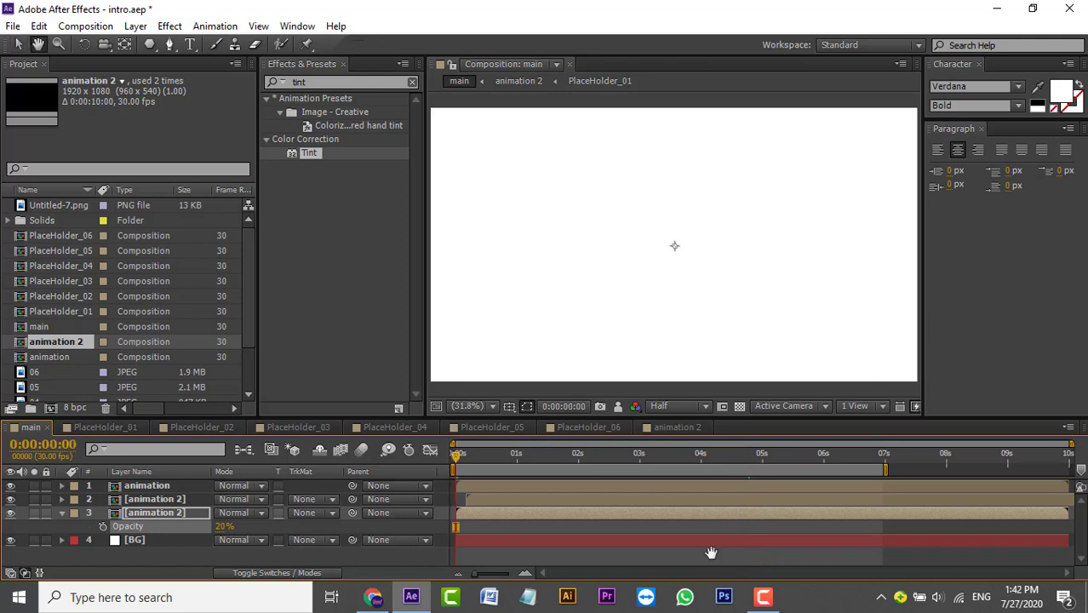
Save the project and preview the finished intro from the start, stopping at 0:00:06:23
key(space)
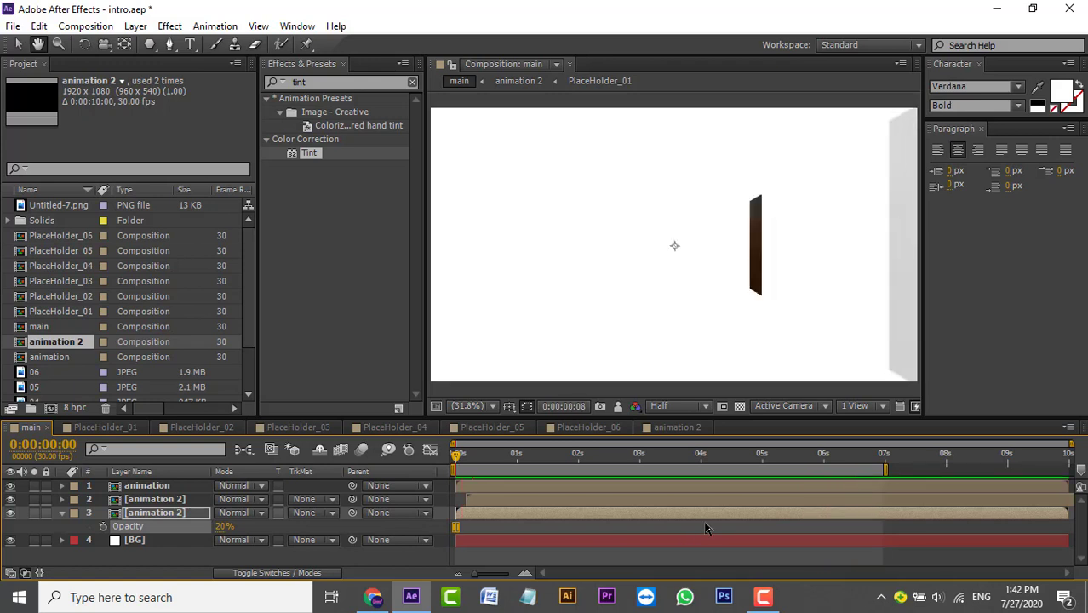
key(ctrl+s)
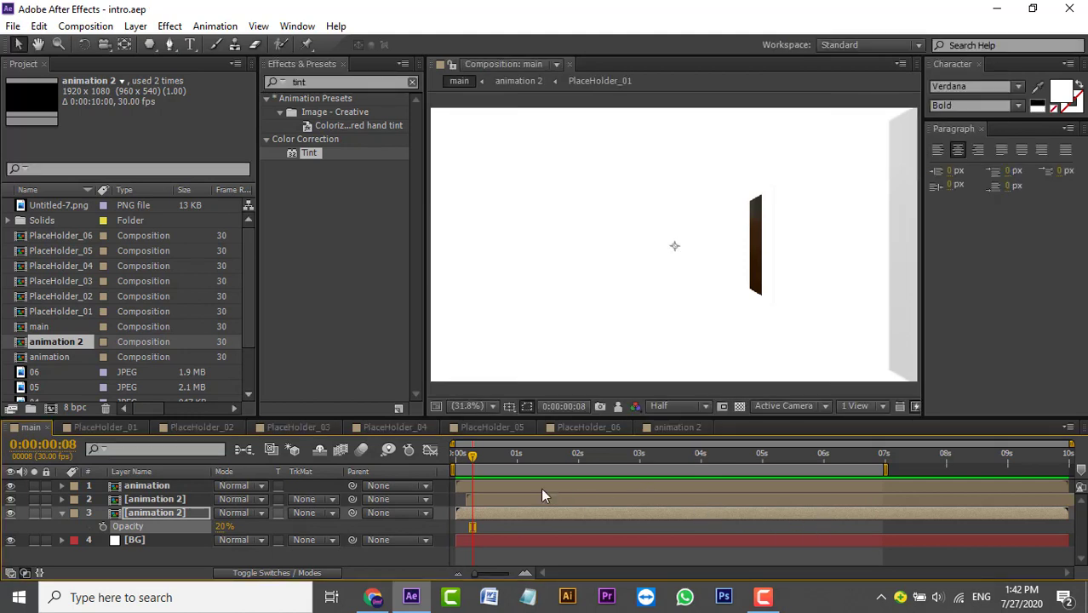
drag(475, 458, 455, 457)
key(space)
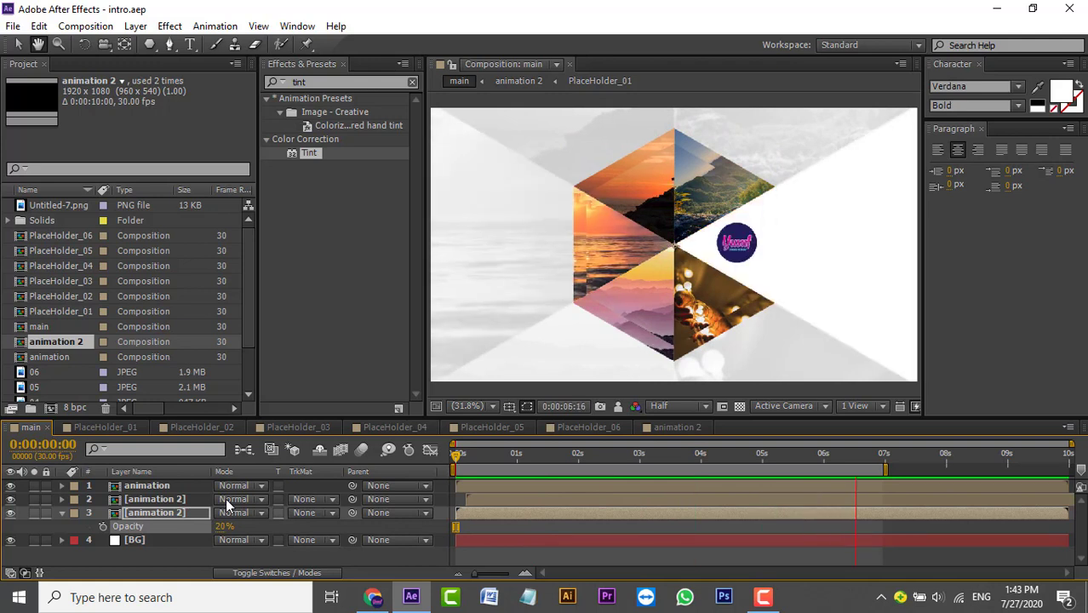
key(space)
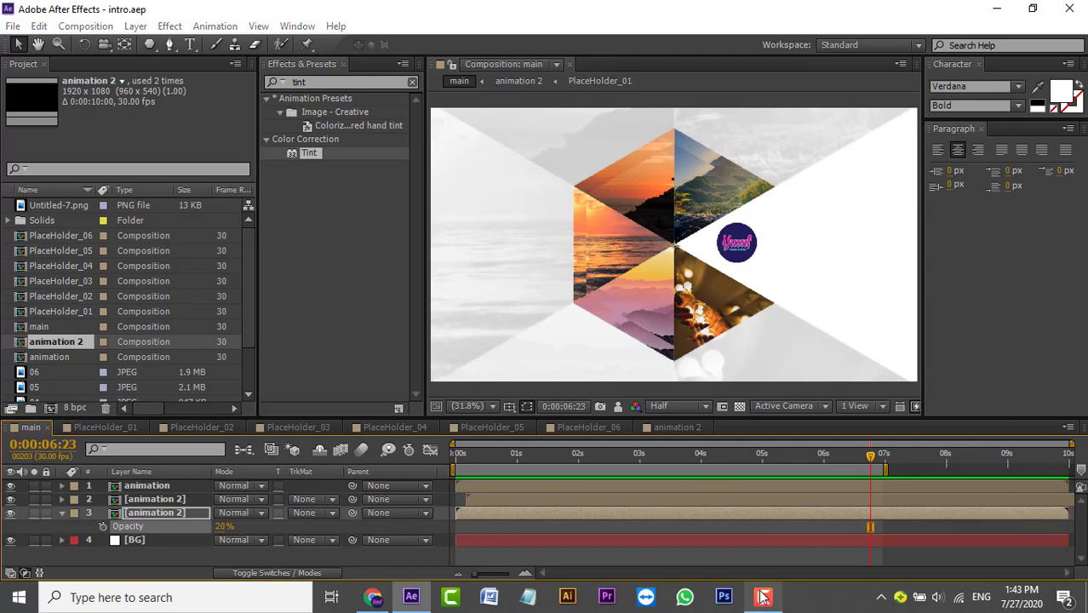
click(763, 598)
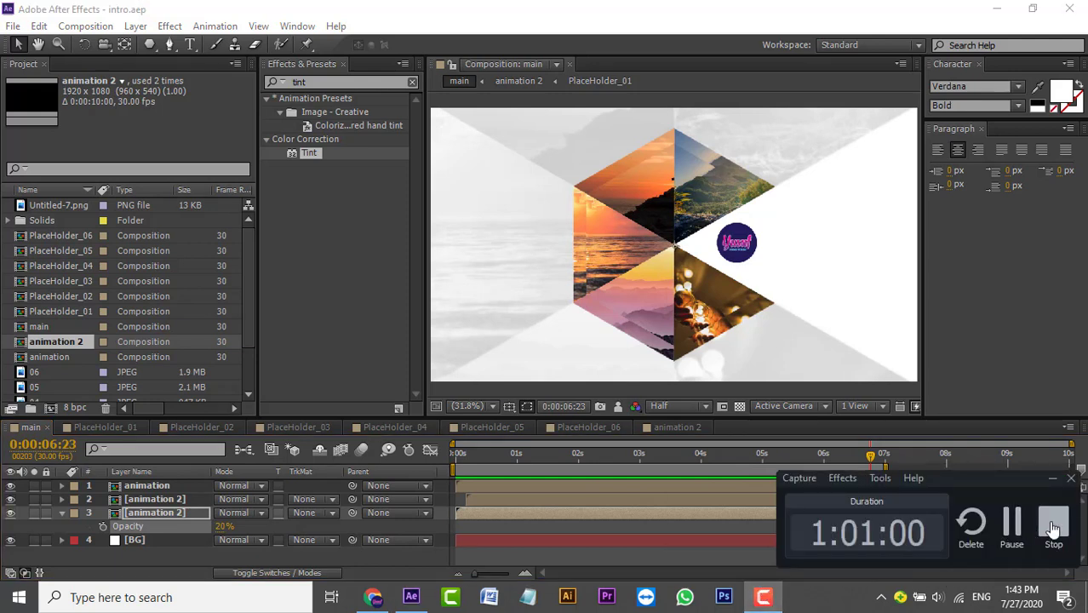